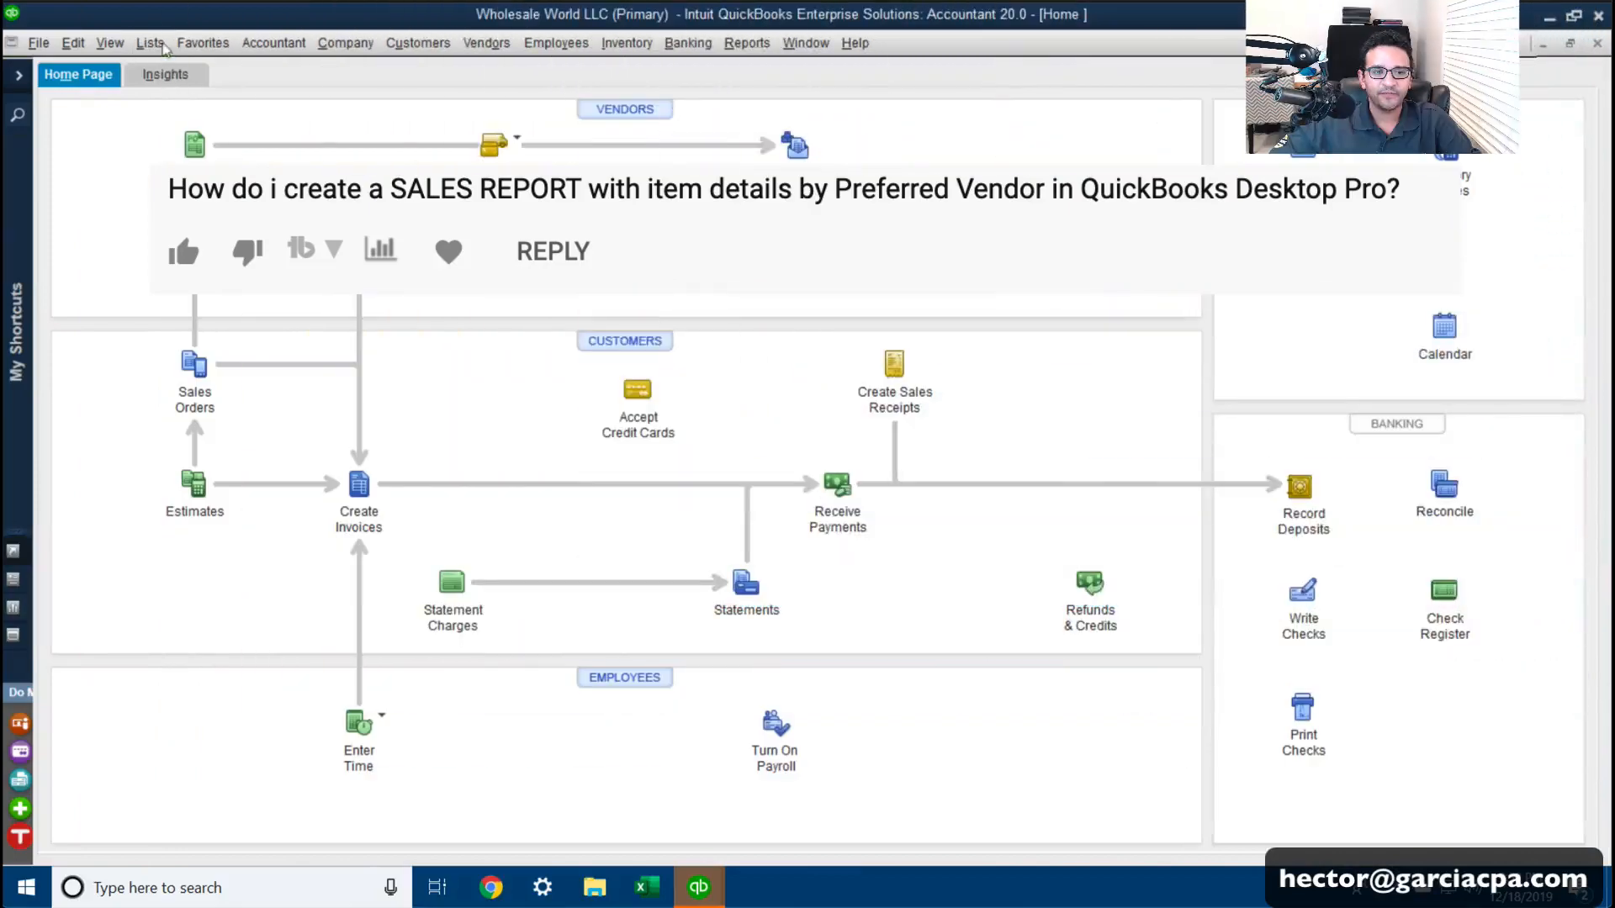
Step: Open inventory item A80187 from the Item List for editing and check its preferred vendor
left_click(149, 42)
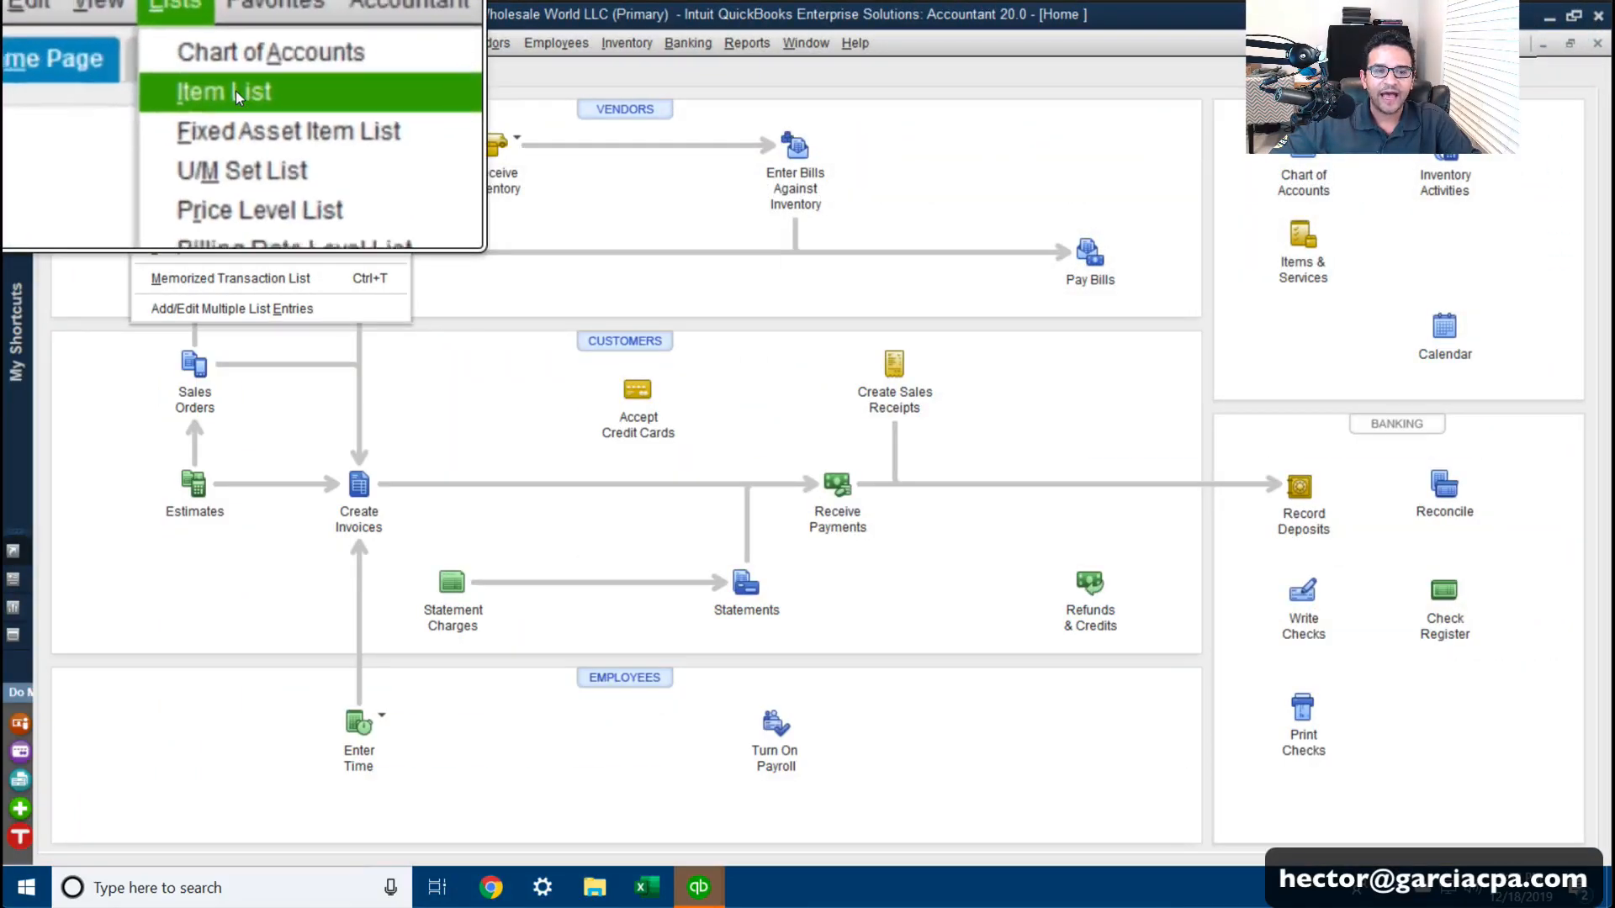
left_click(202, 90)
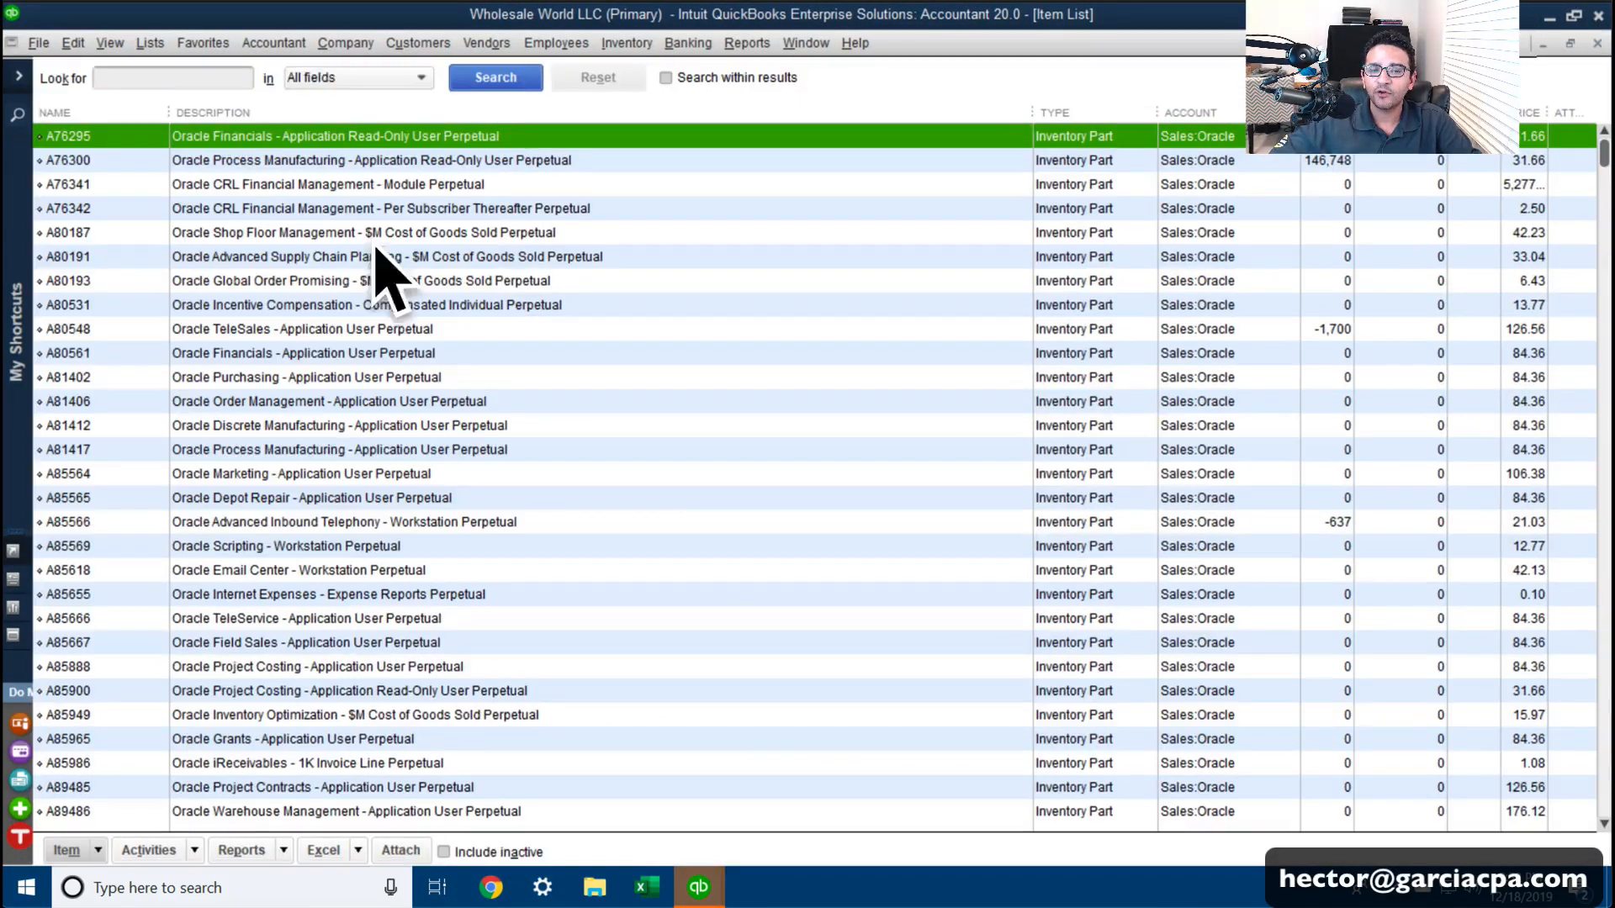
right_click(90, 242)
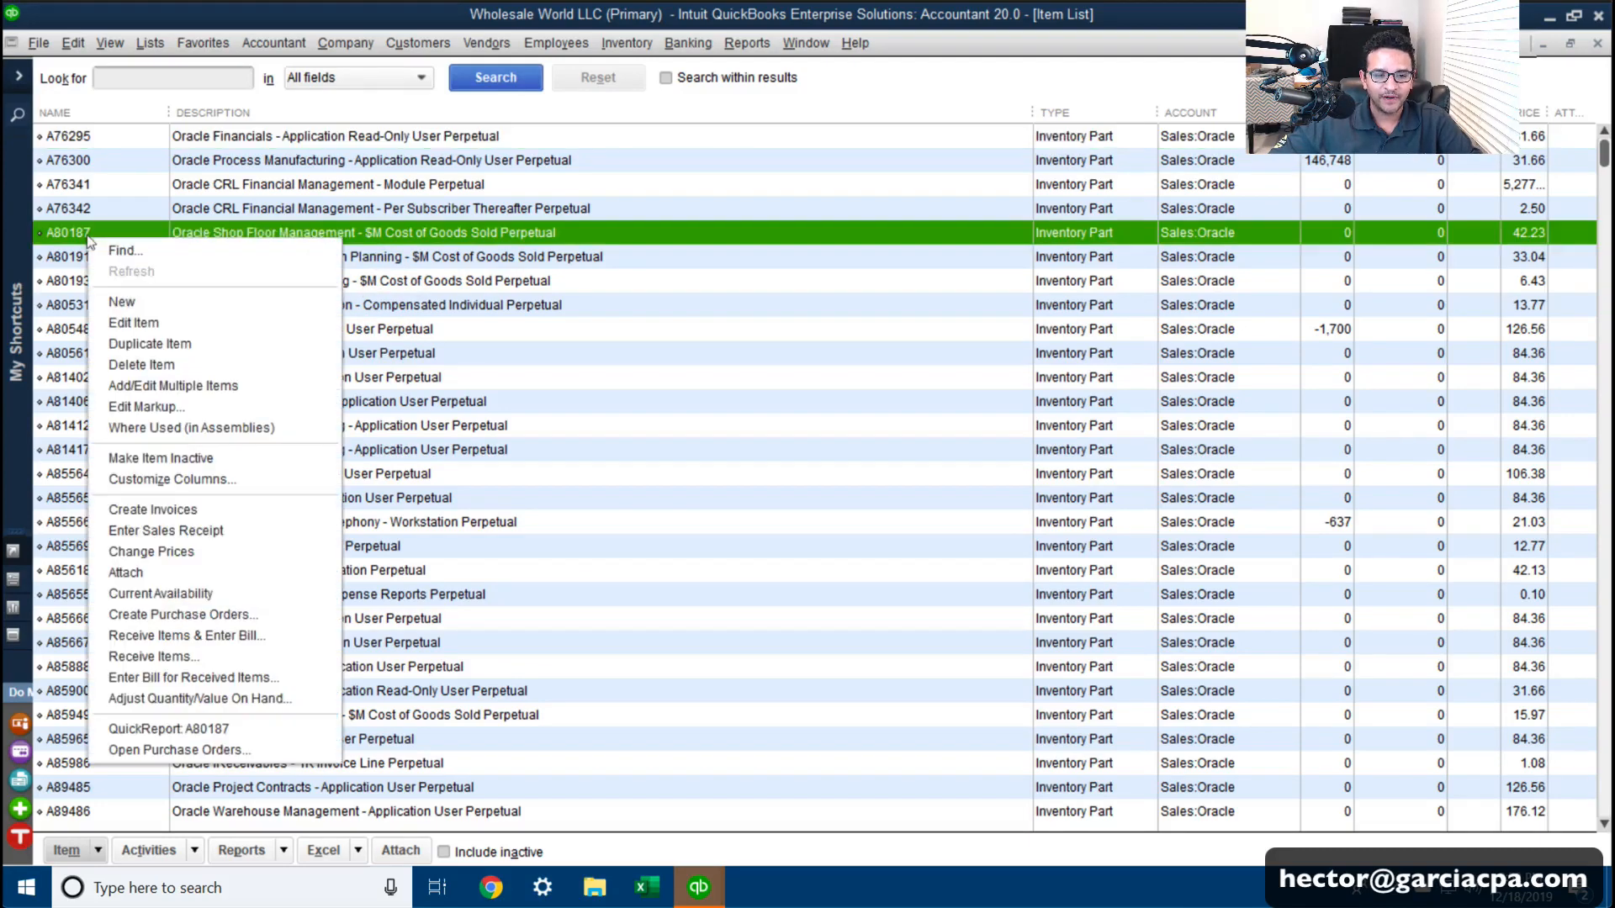
left_click(145, 329)
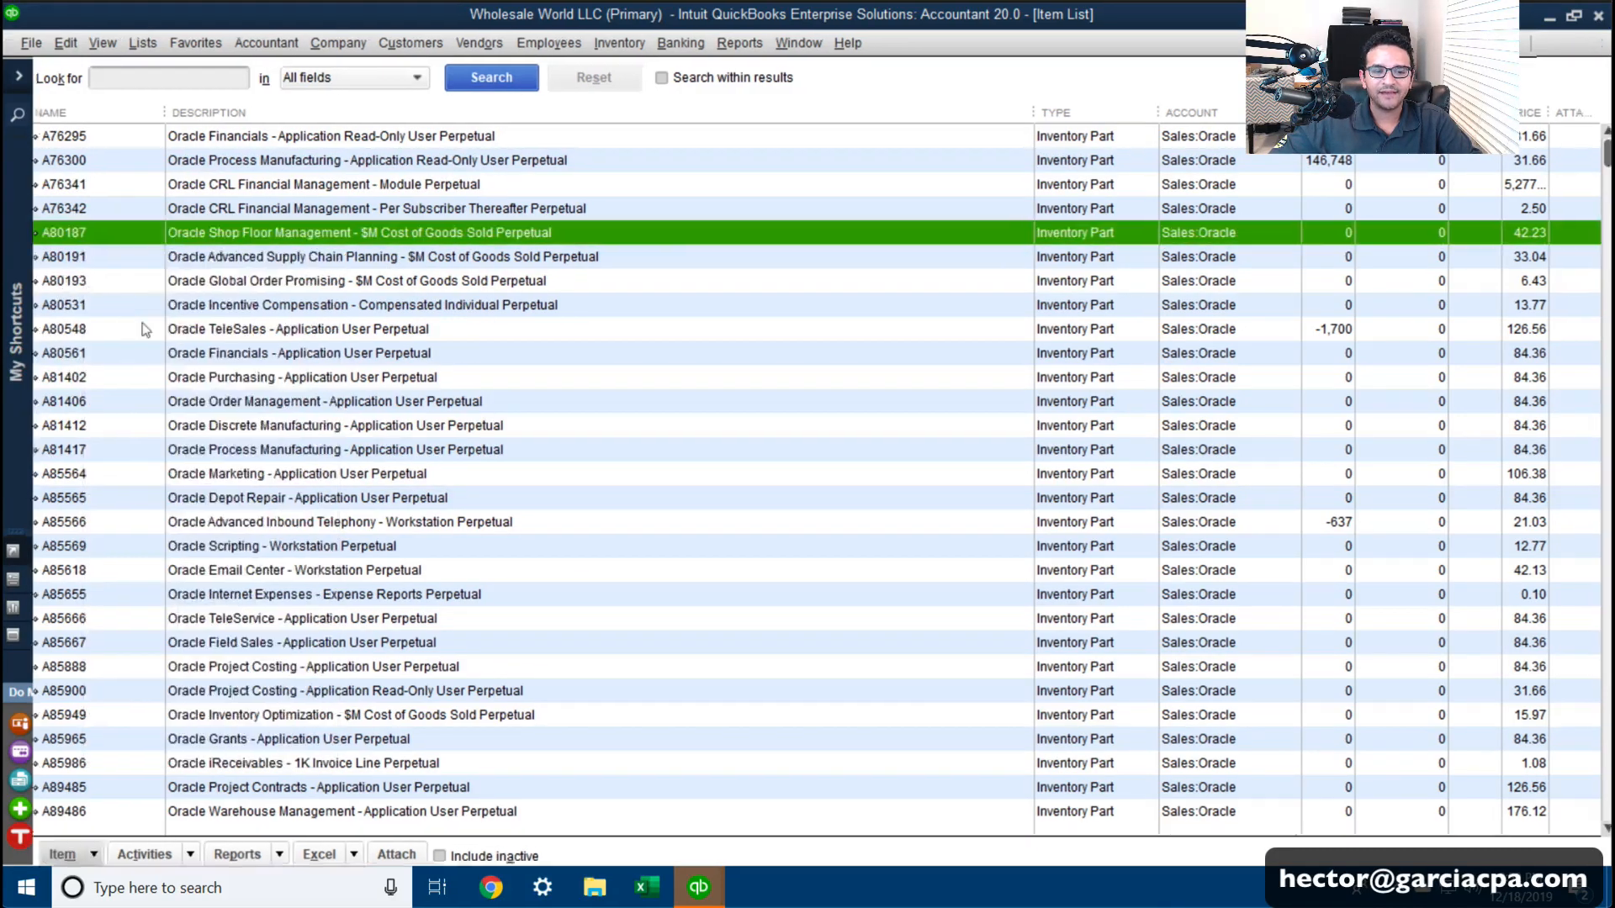
left_click(168, 494)
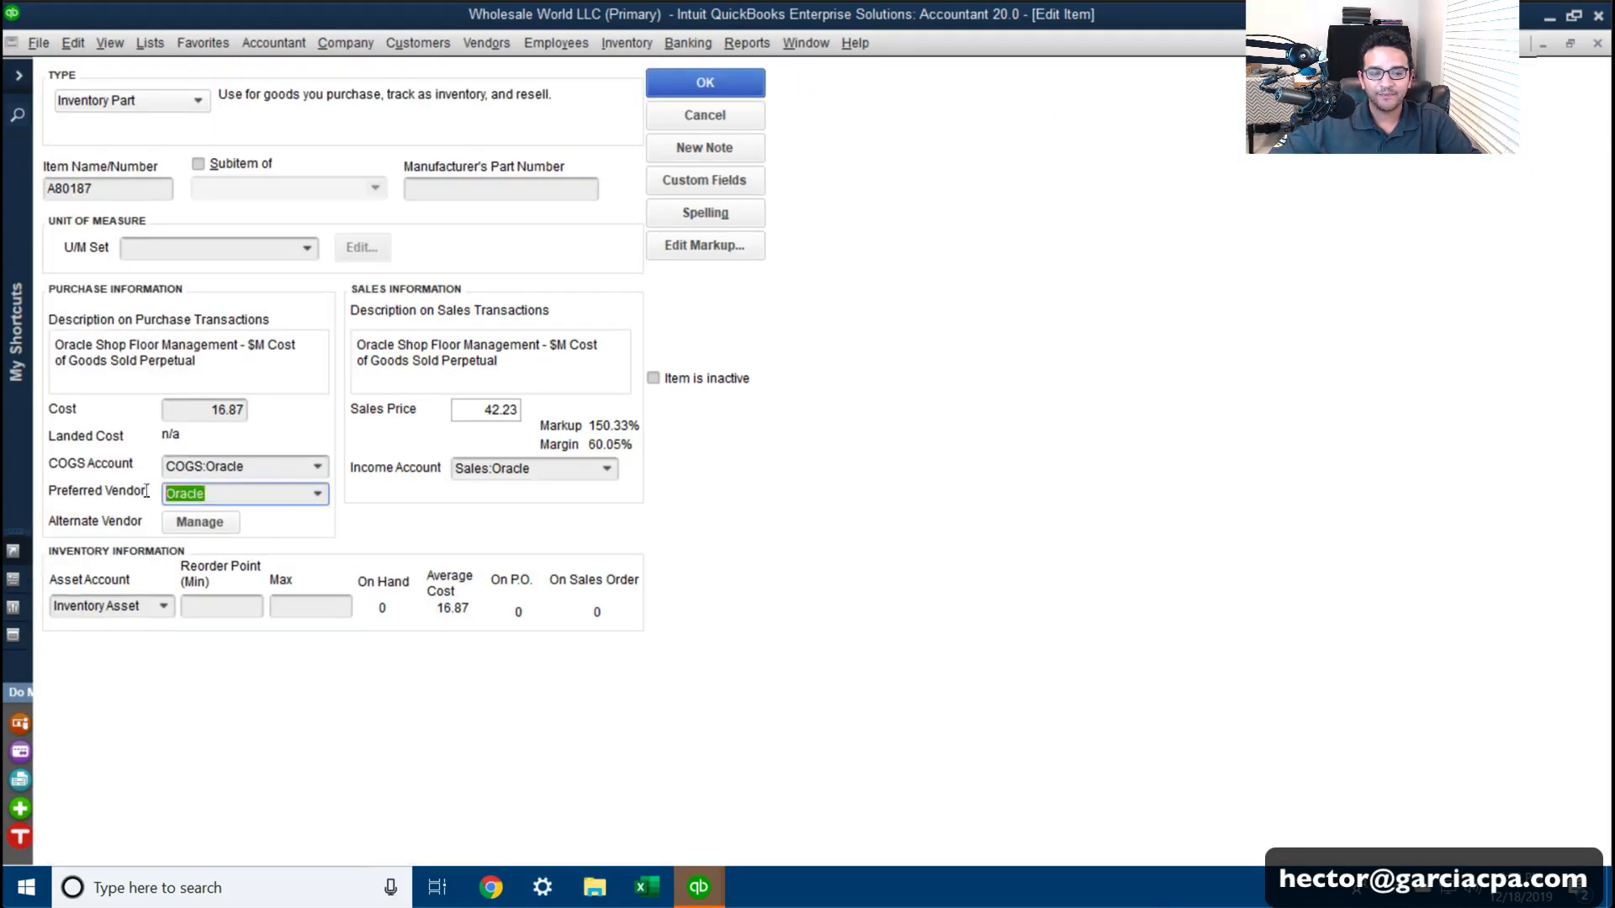
left_click(225, 491)
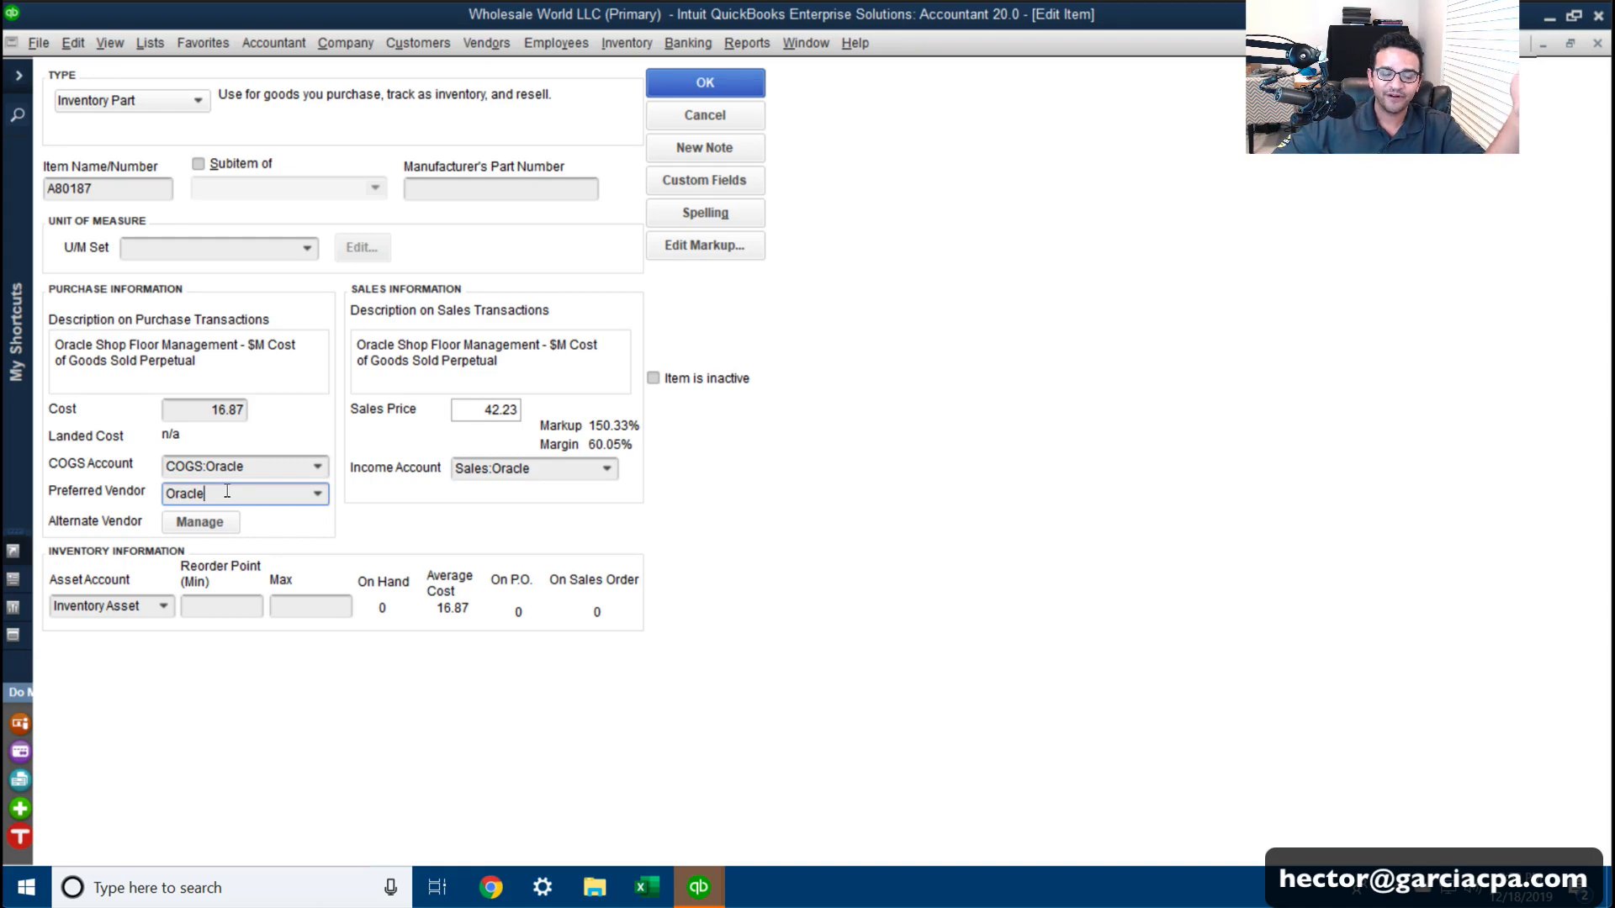
left_click_drag(220, 492, 148, 491)
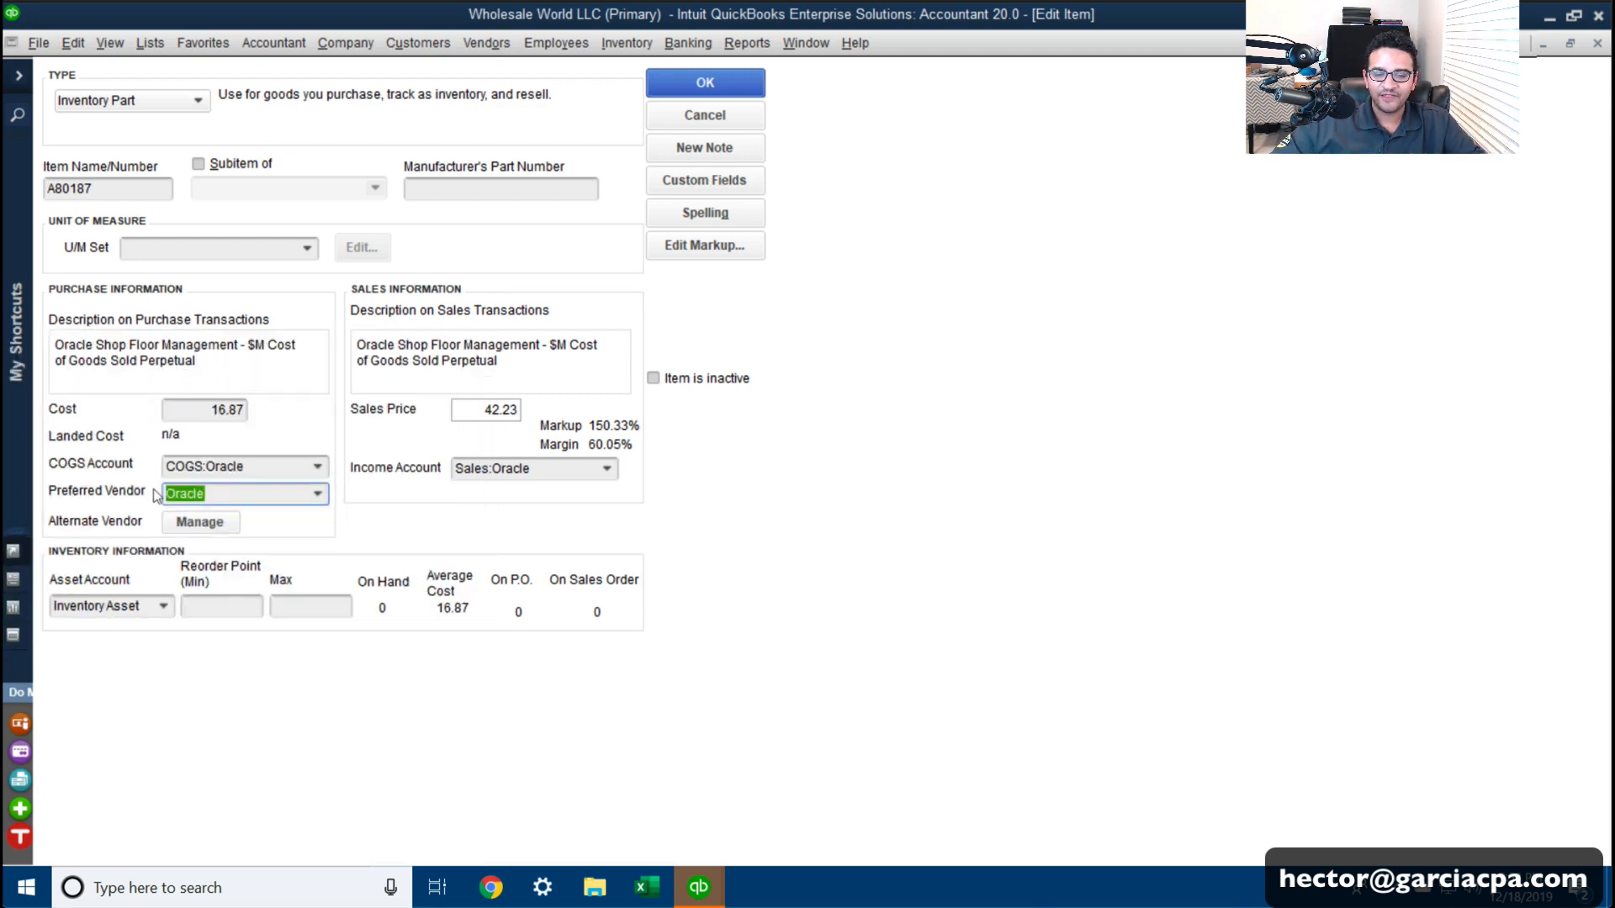
Step: Close the item record, the Item List and the home page to clear the workspace
left_click(719, 82)
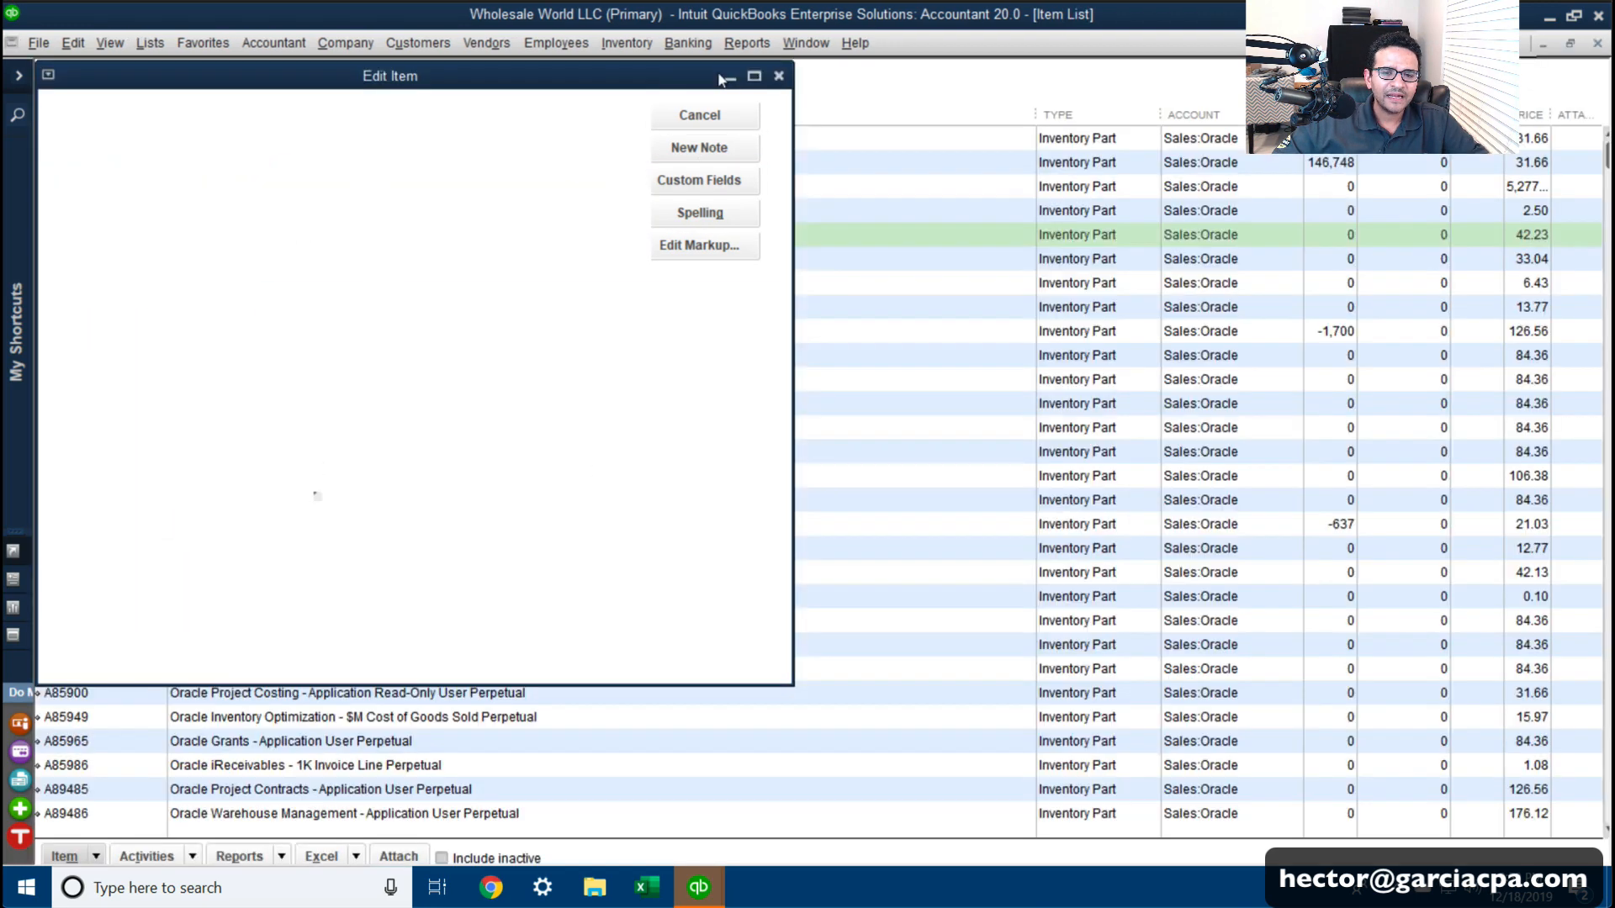
key("Escape")
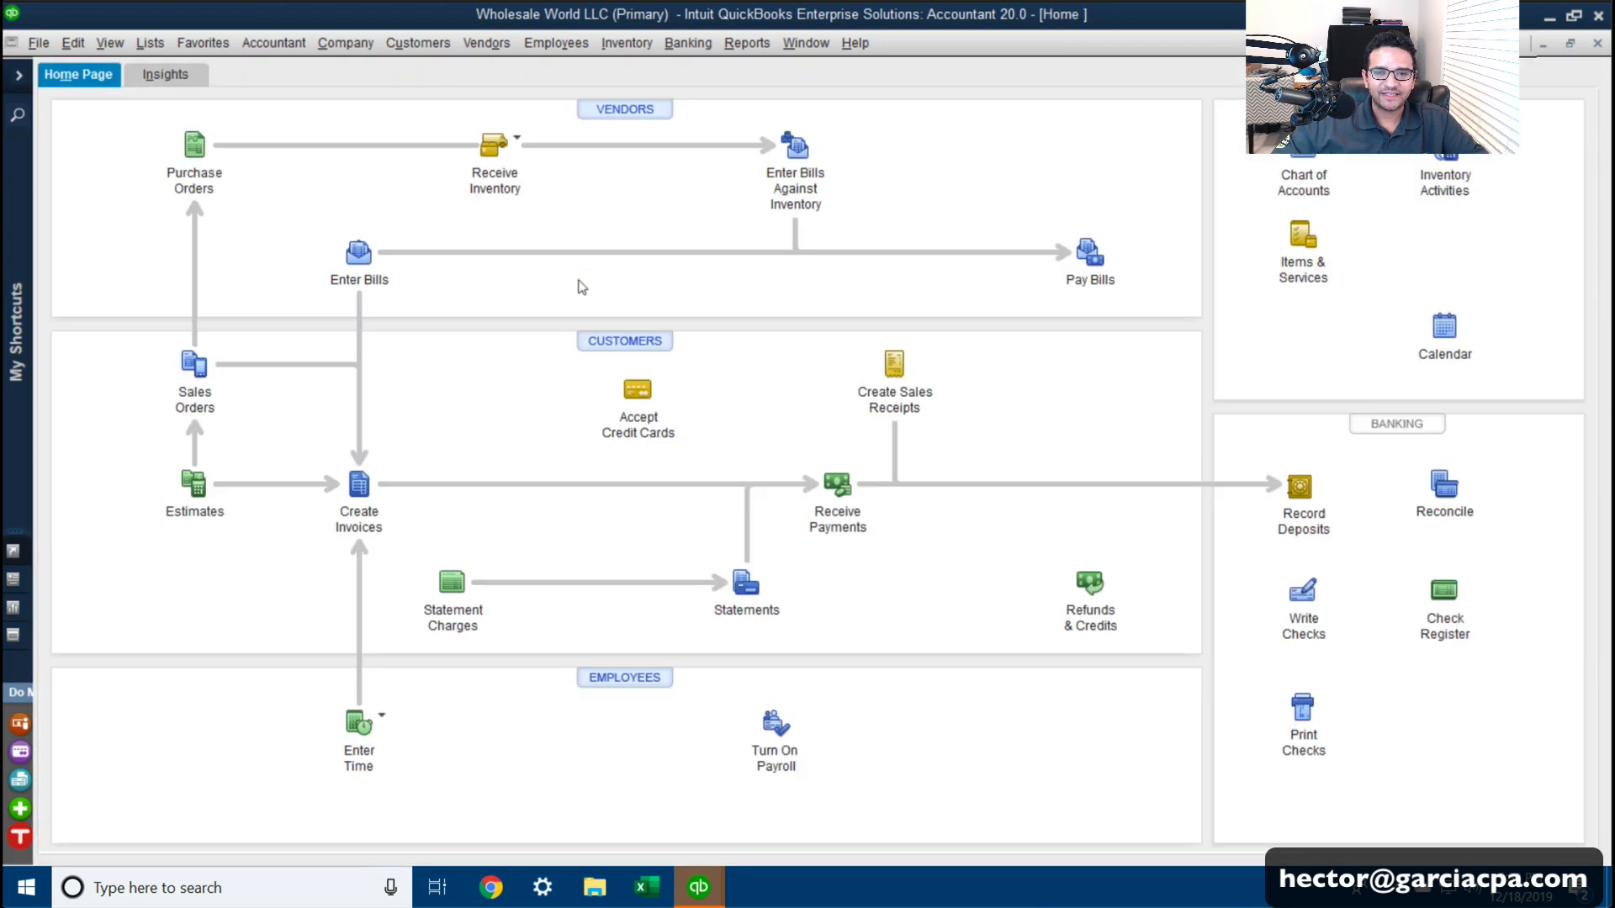
key("Escape")
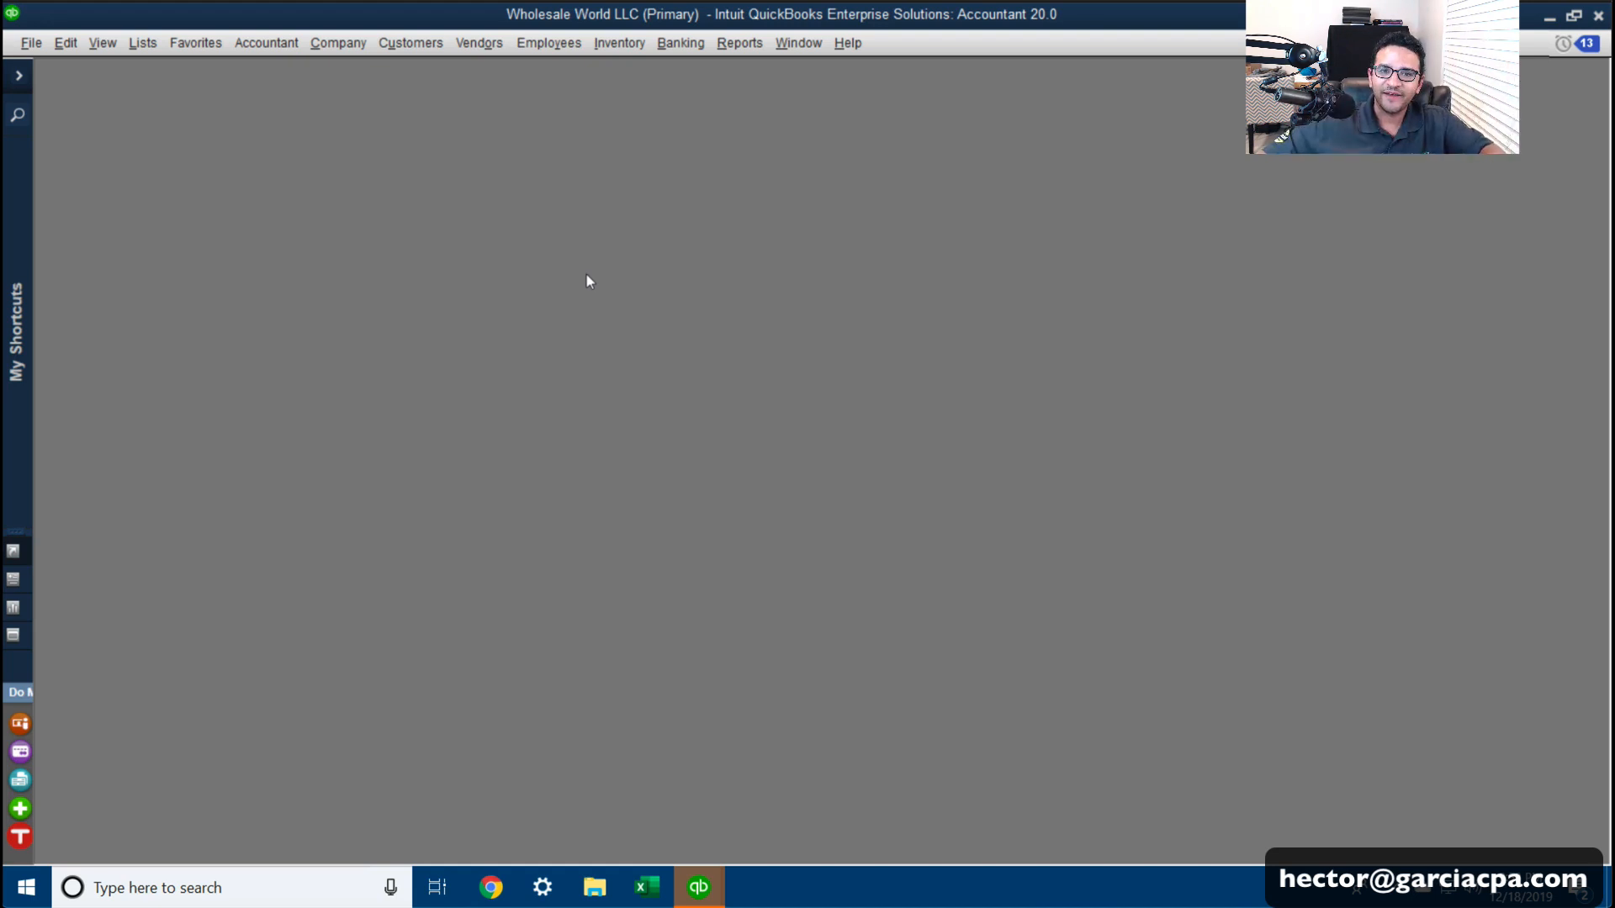
Step: Run the Item Listing report from the list reports
left_click(740, 43)
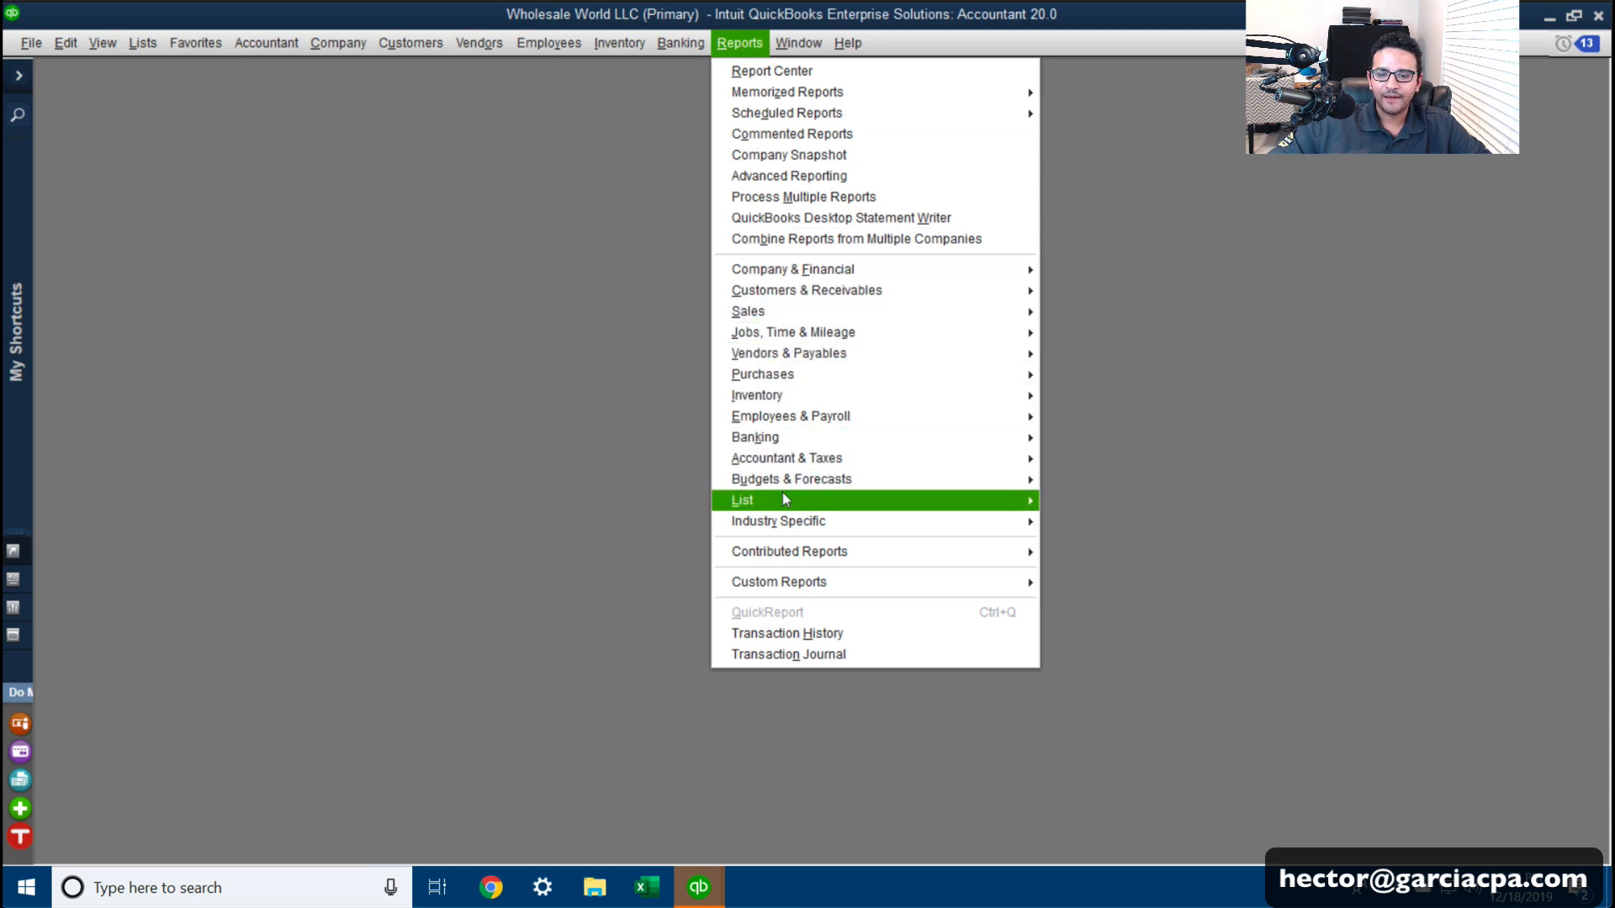
mouse_move(783, 498)
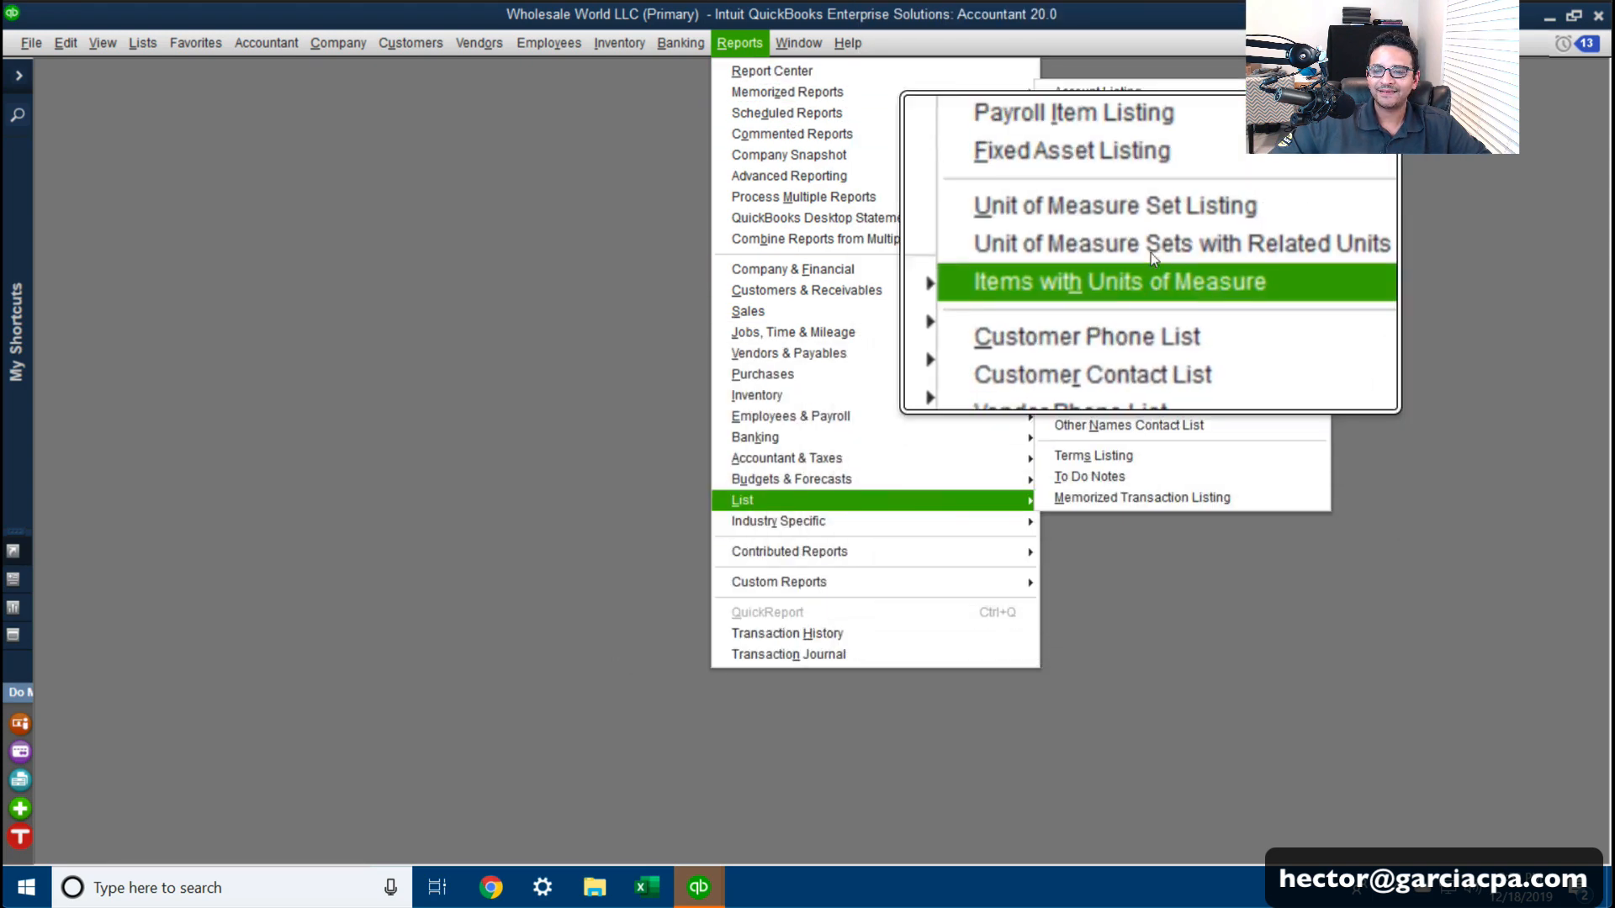
left_click(1106, 156)
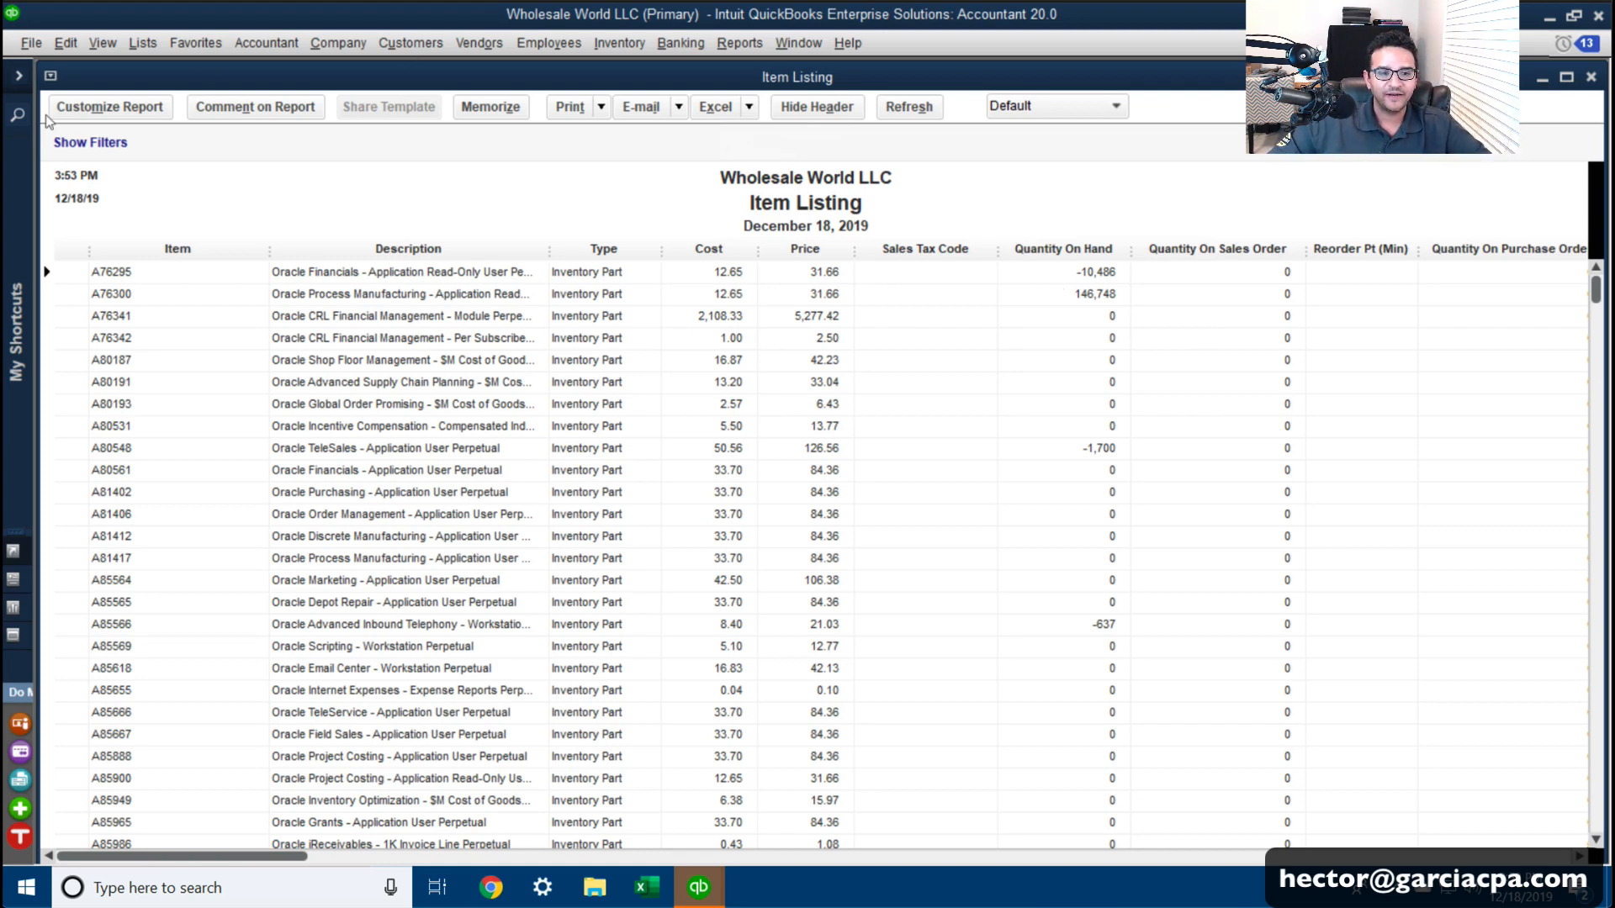
Step: Customize the Item Listing report by removing the displayed columns except Item, including left margin, Description and Type
left_click(109, 107)
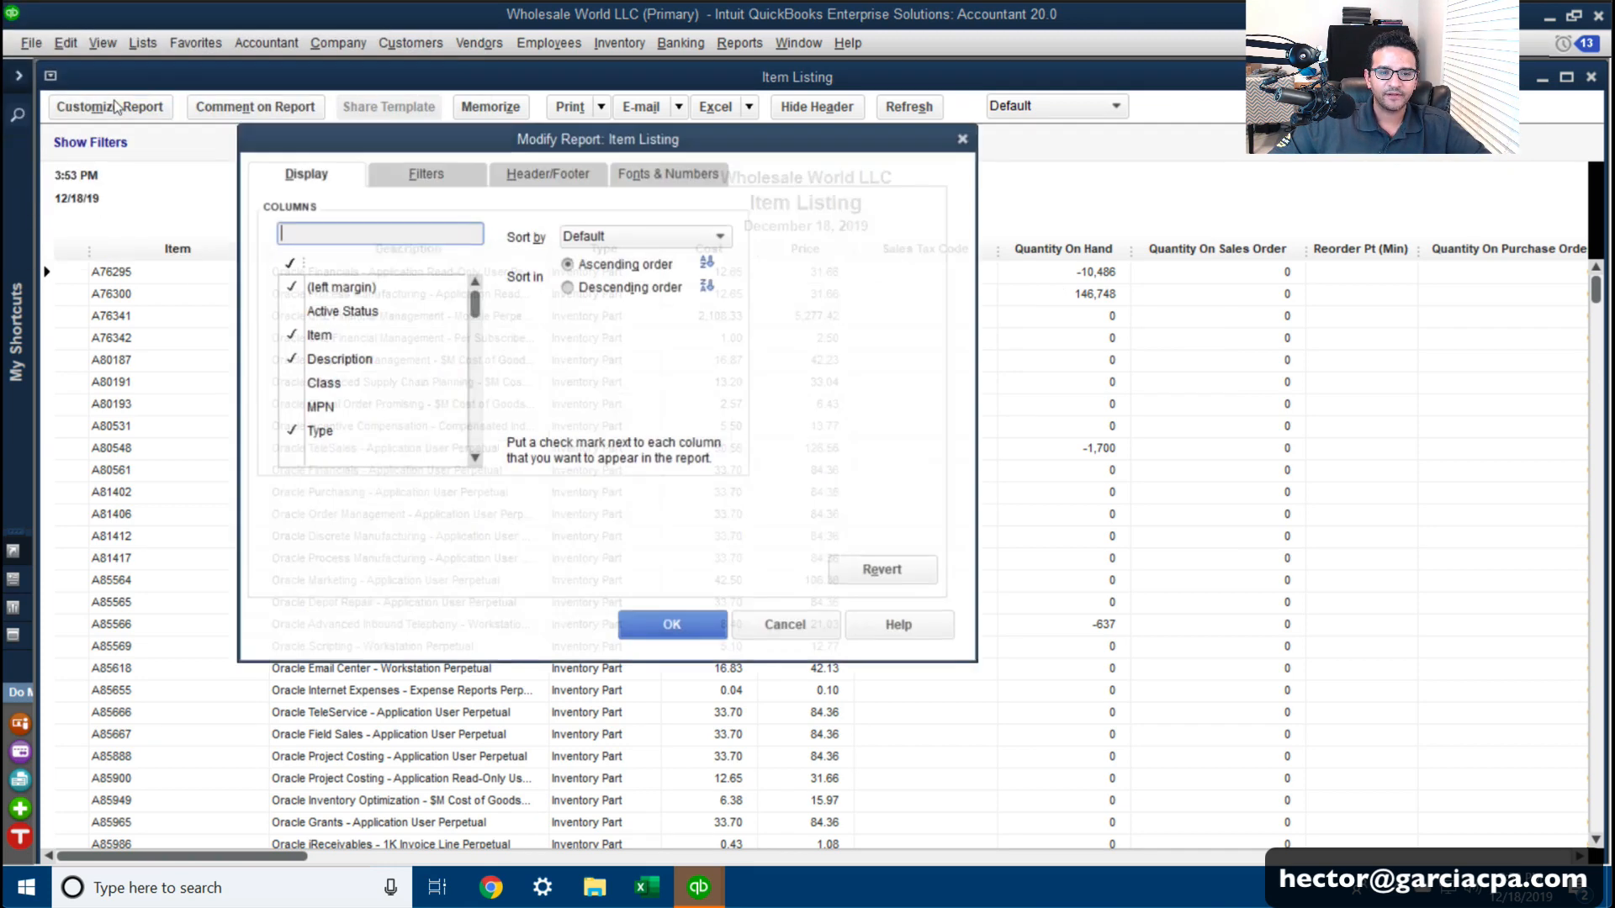
left_click(289, 360)
left_click(290, 288)
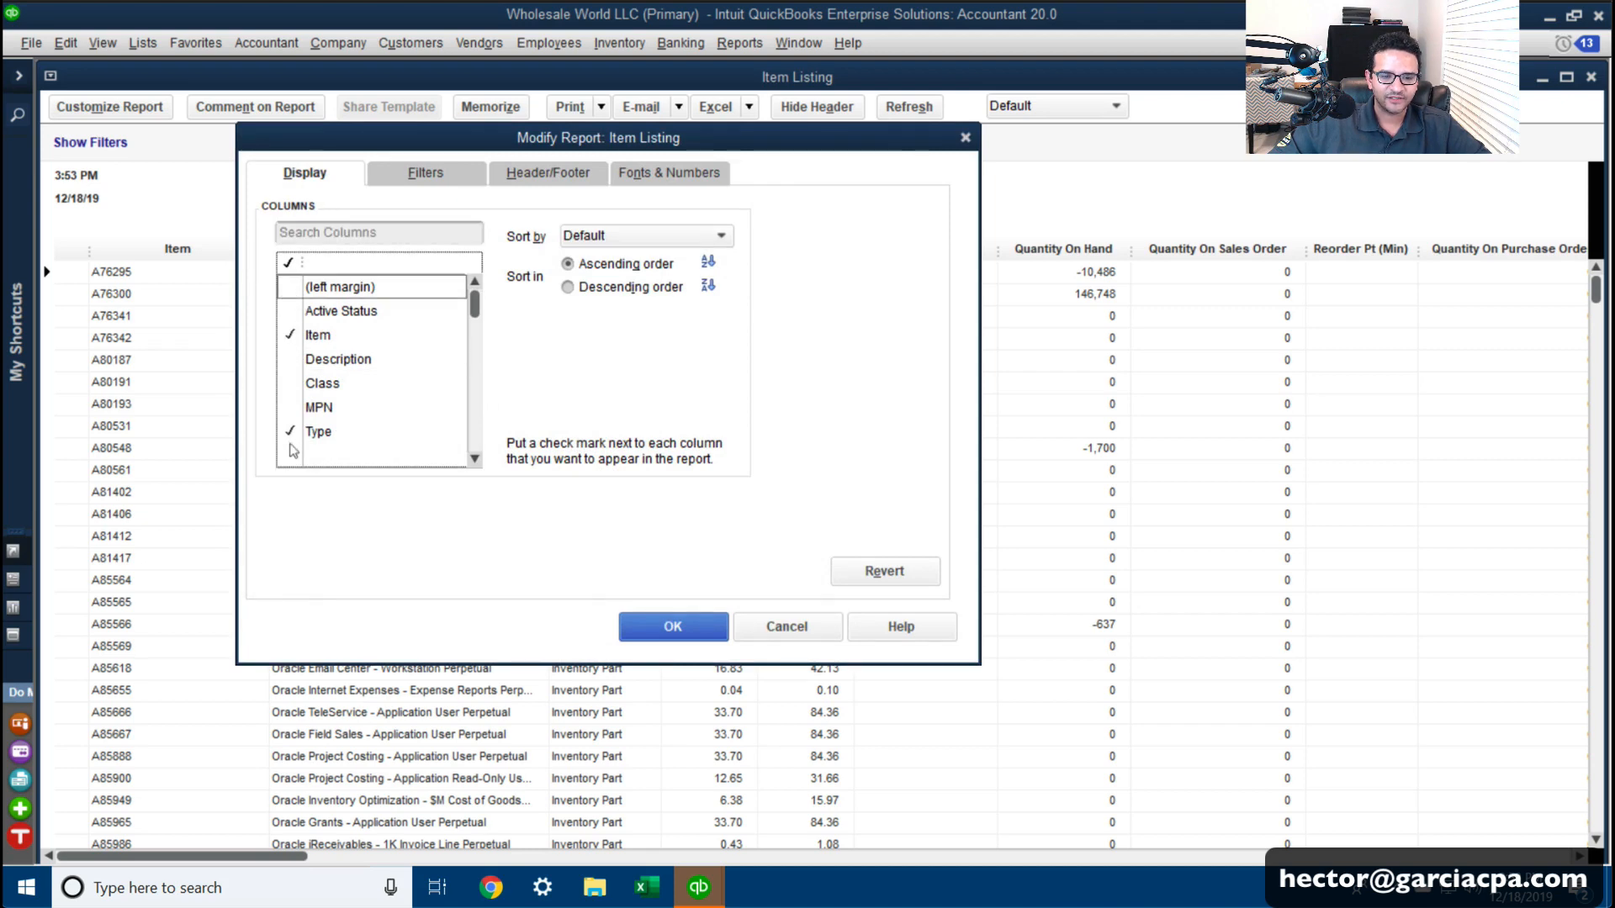
left_click(290, 433)
scroll(288, 458, "down", 15)
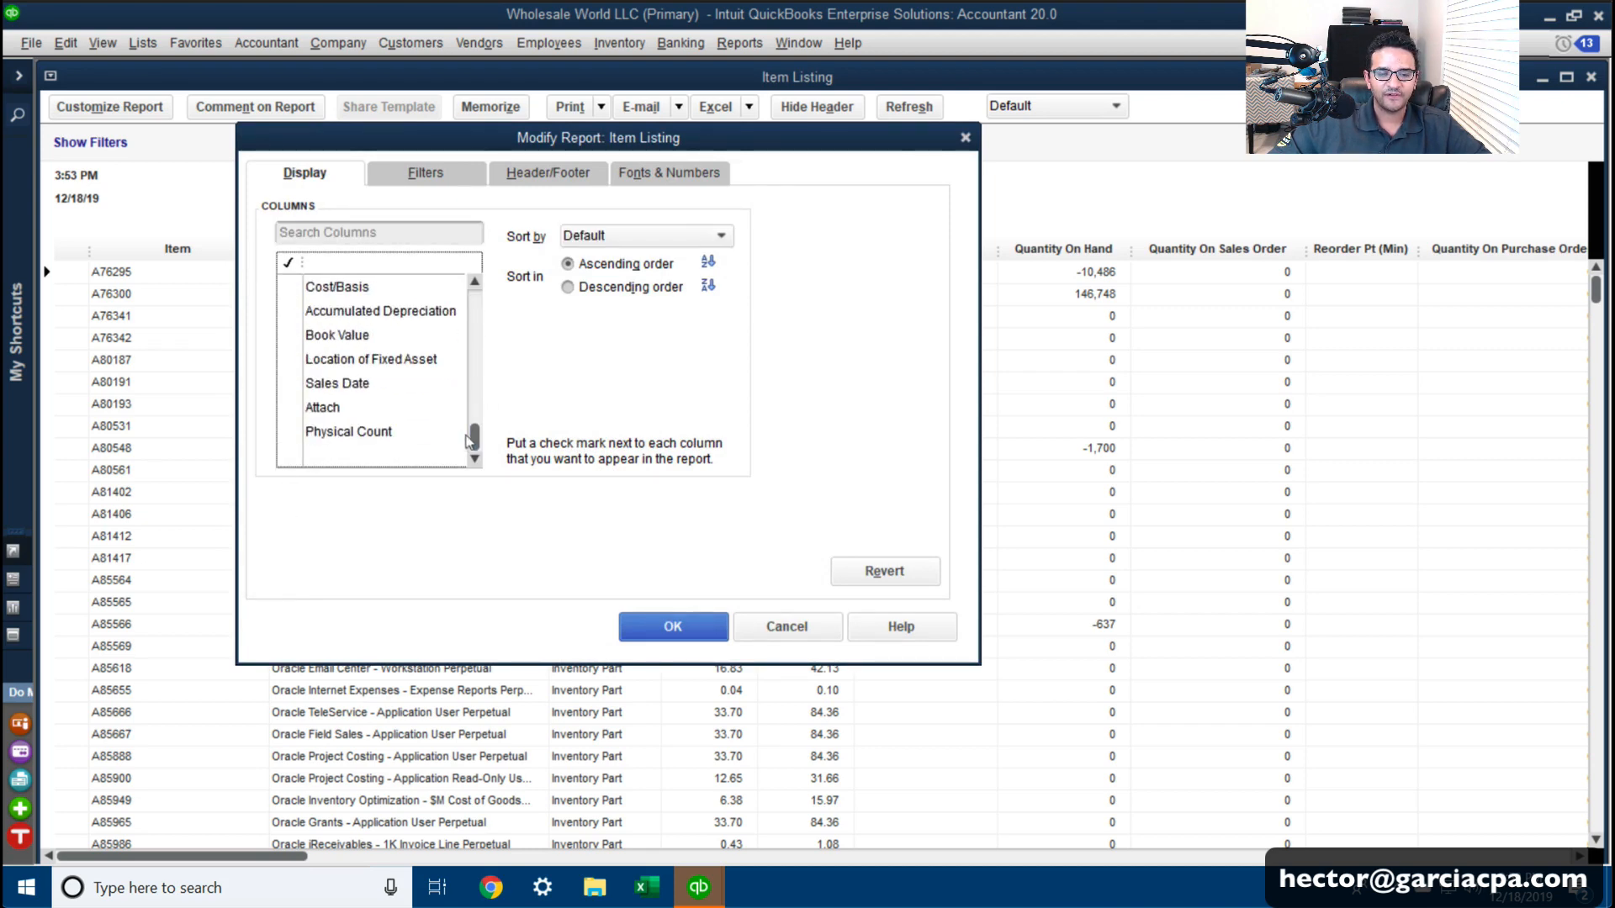
left_click_drag(474, 437, 483, 294)
scroll(328, 277, "up", 2)
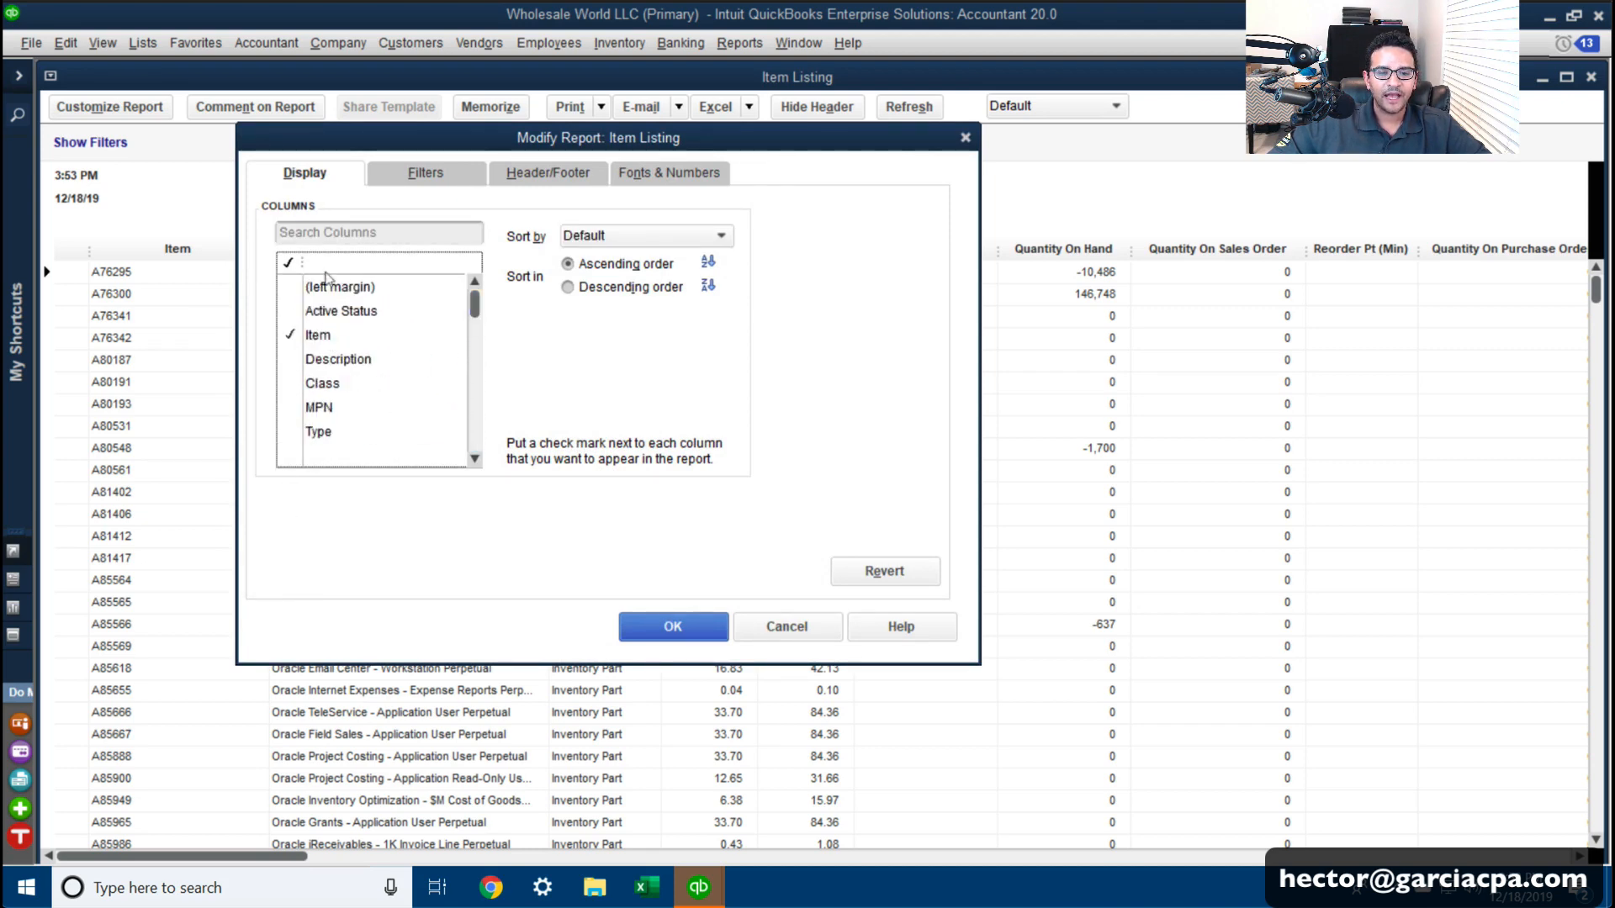
Step: Find the Preferred Vendor column, add it to the Item Listing report and apply the customization
left_click(326, 239)
type("prefe")
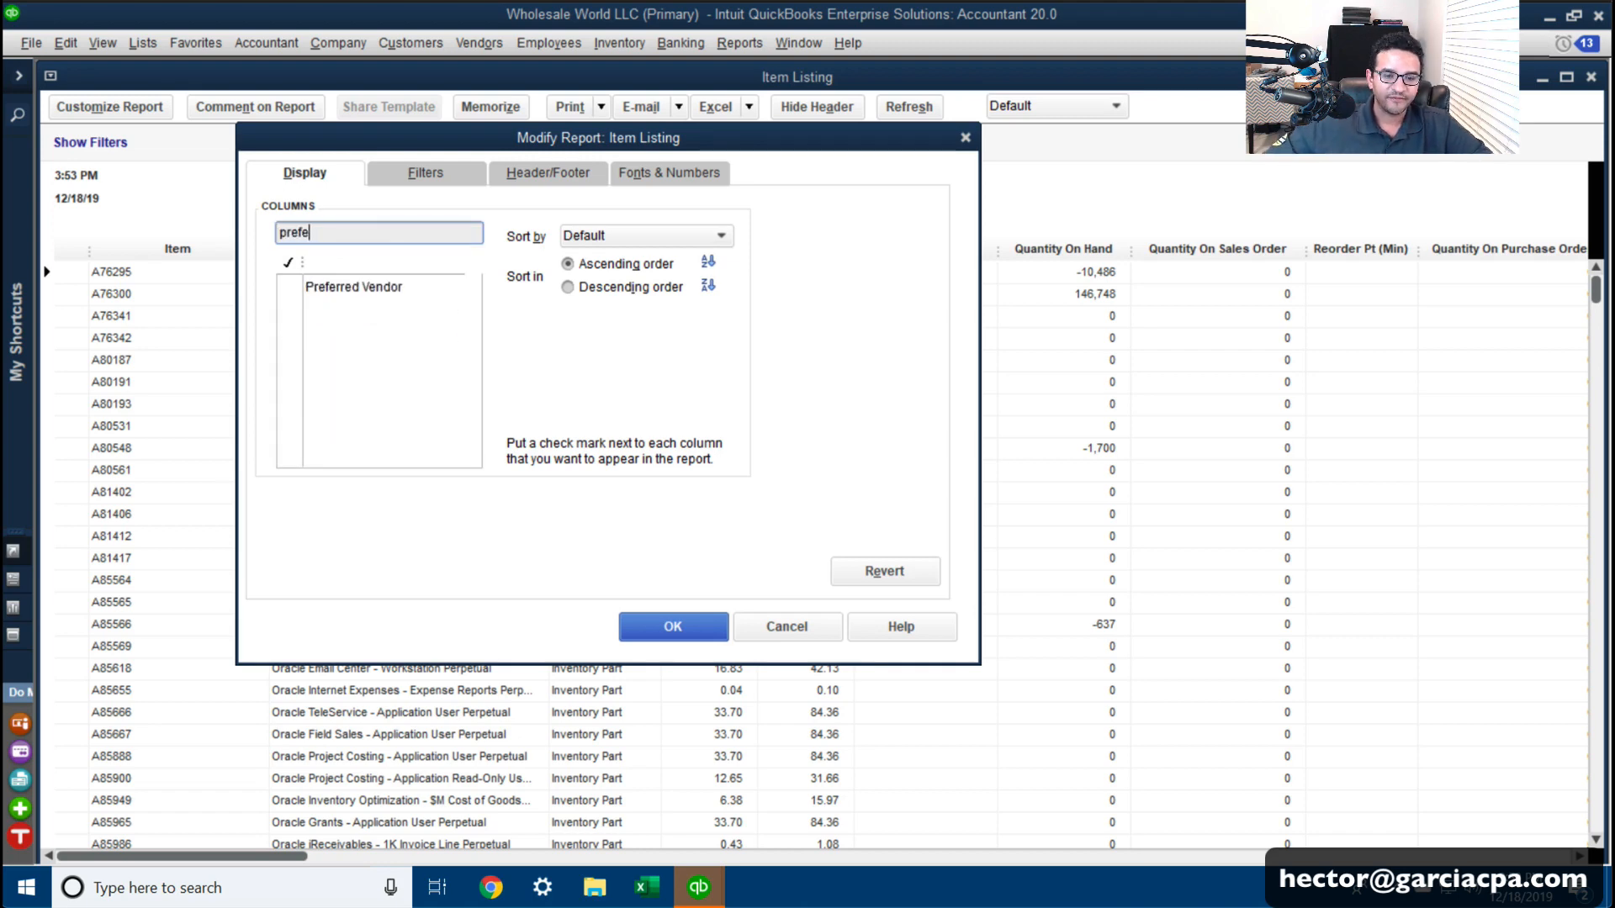
left_click(330, 289)
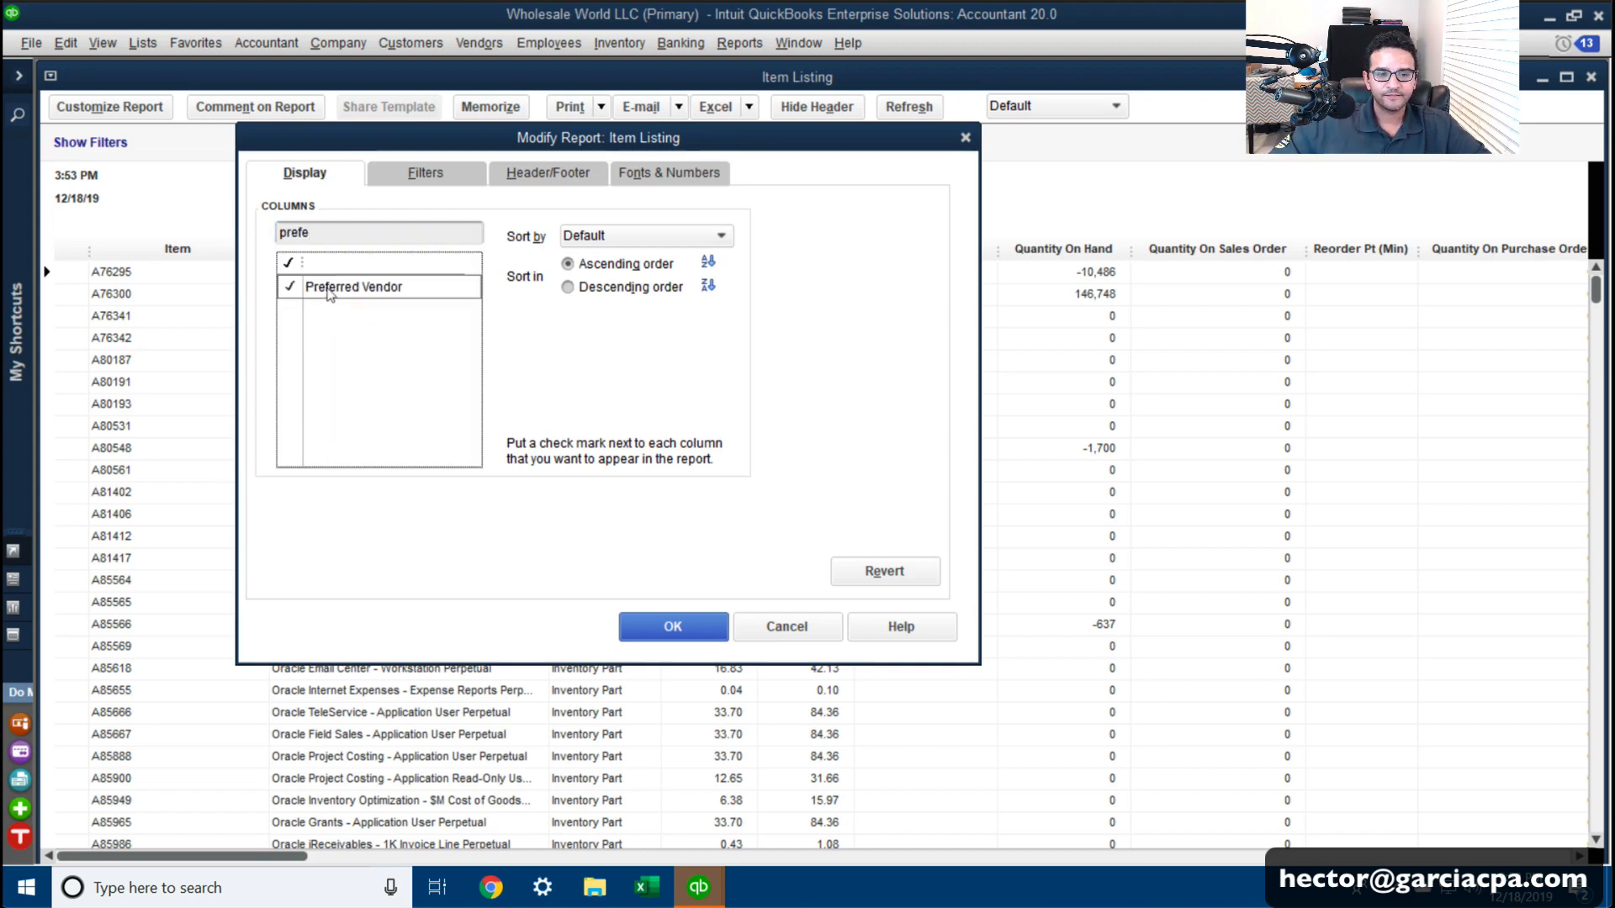
left_click(671, 626)
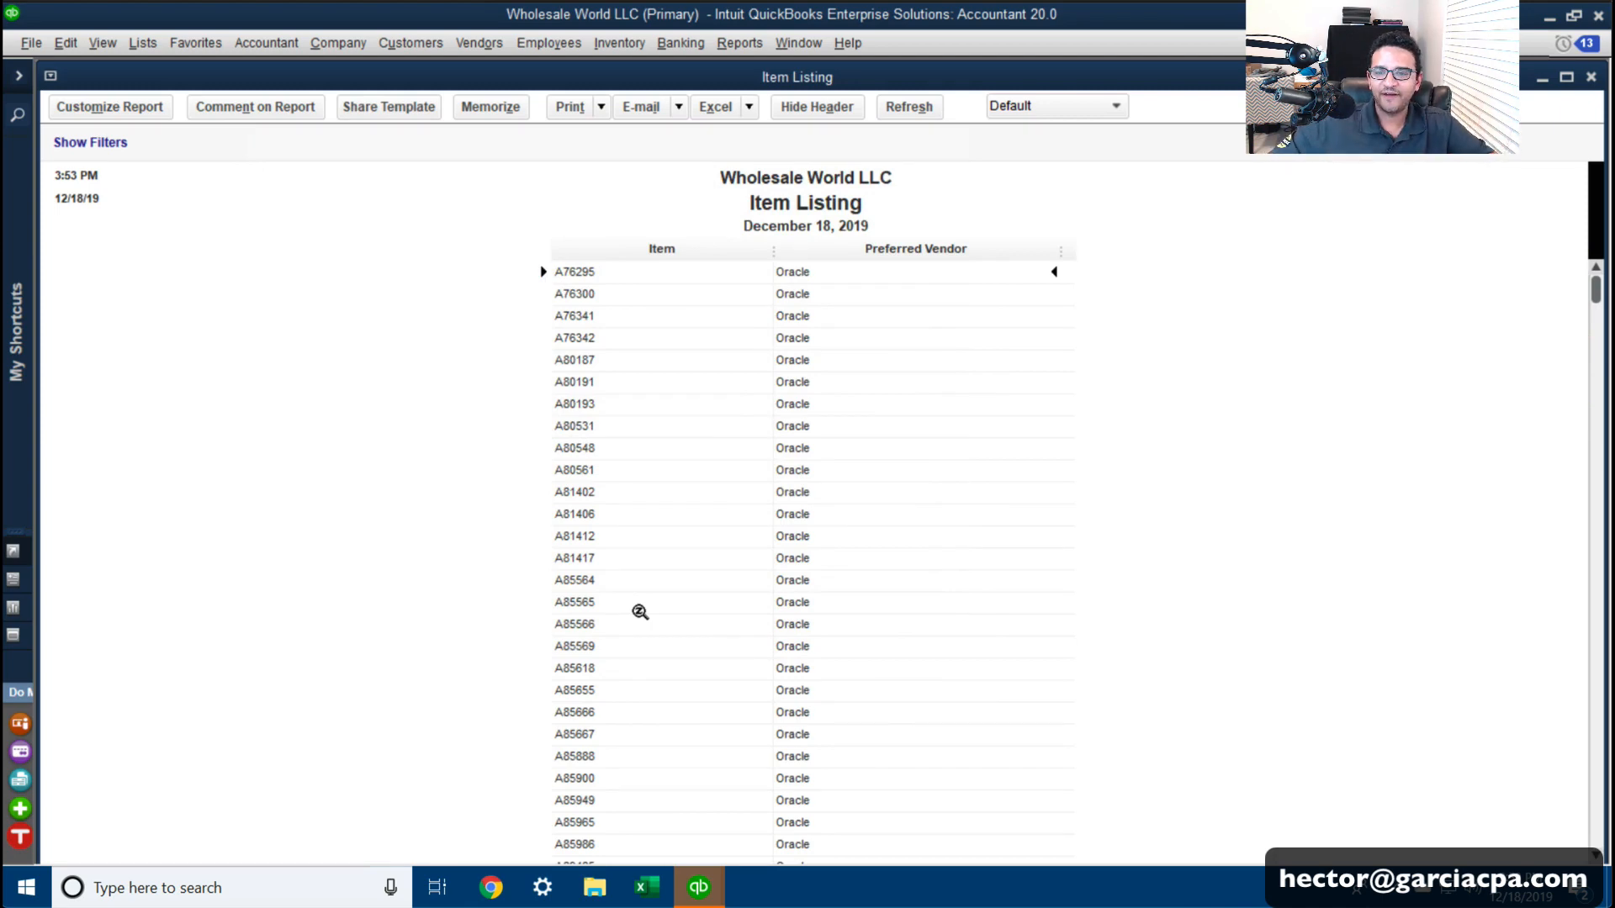
Step: Narrow the Item and Preferred Vendor columns and shrink the report window to a slim strip
left_click_drag(1059, 249, 709, 247)
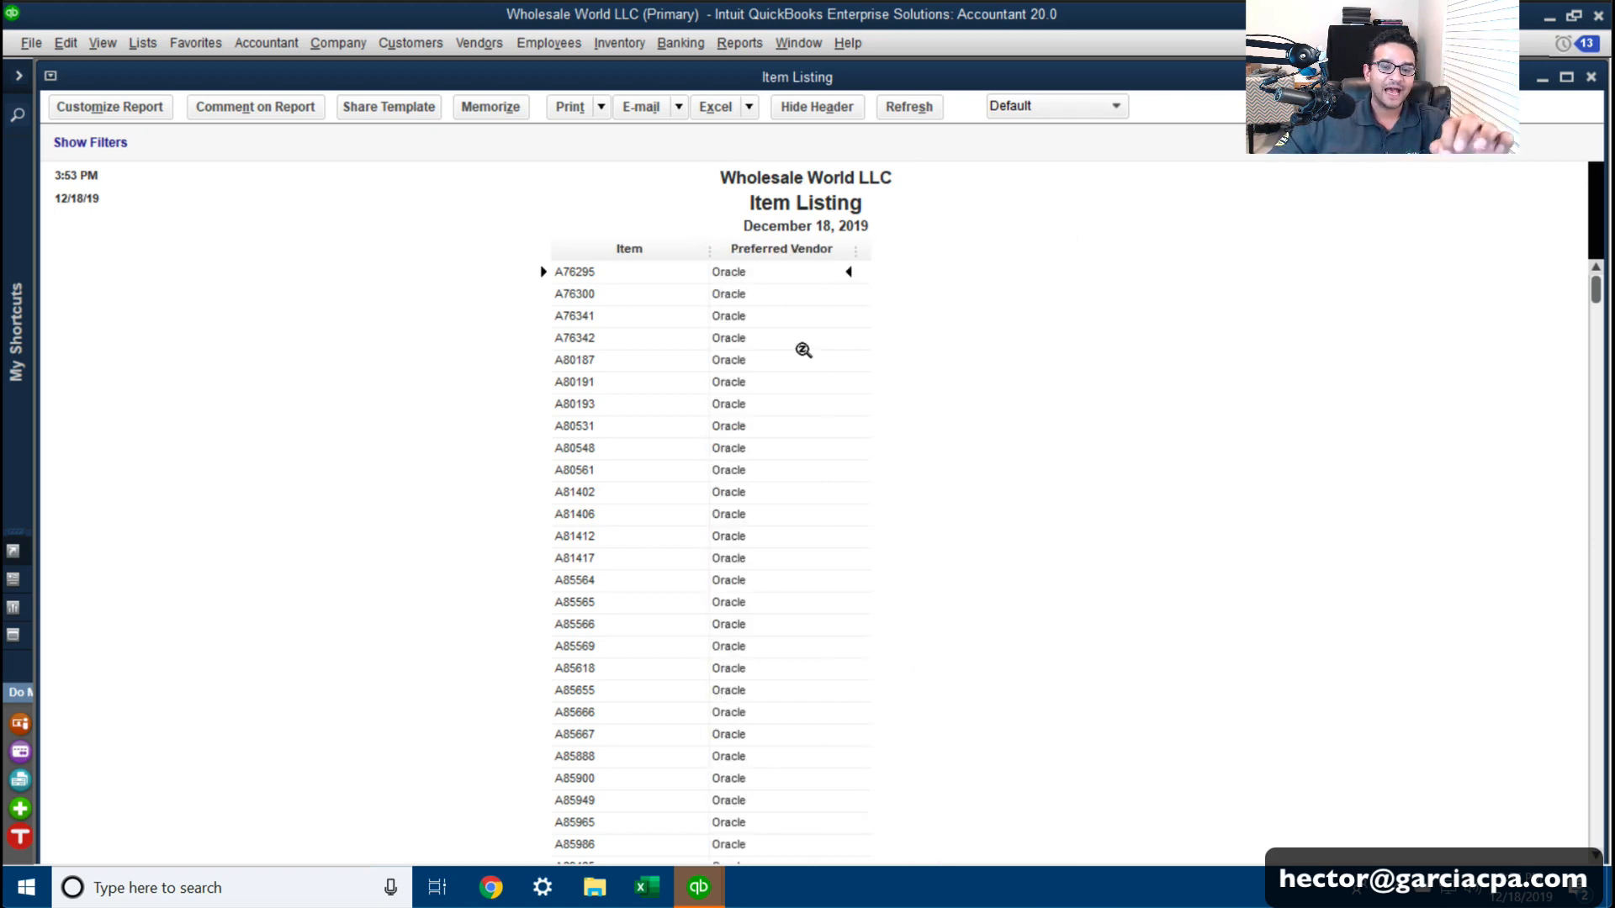
left_click_drag(1606, 74, 414, 47)
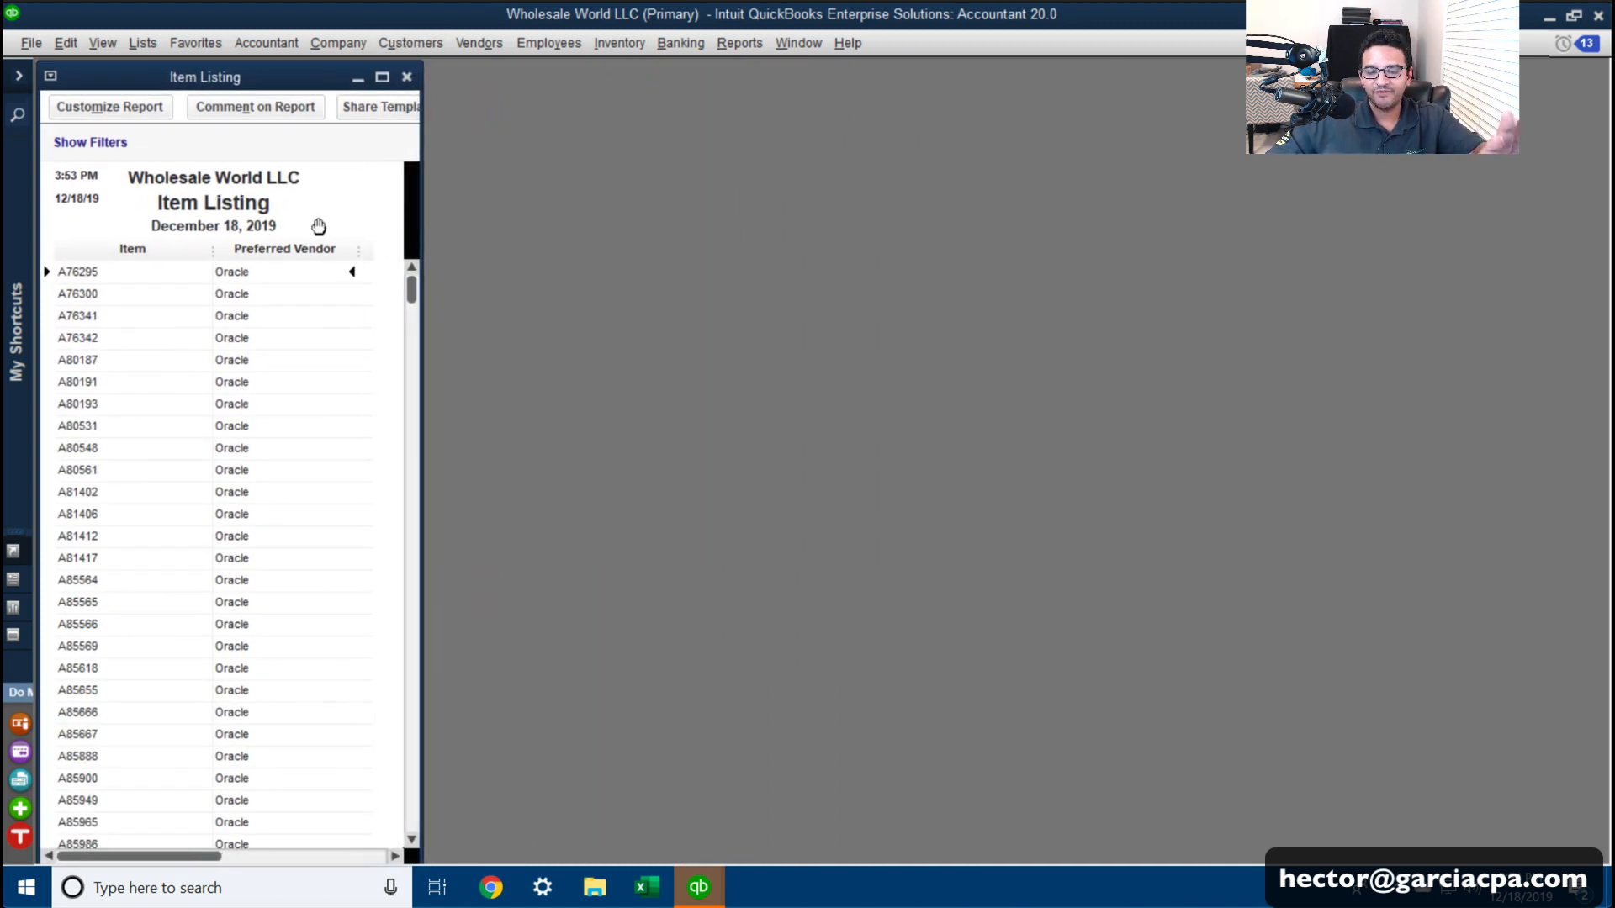
left_click_drag(353, 246, 324, 246)
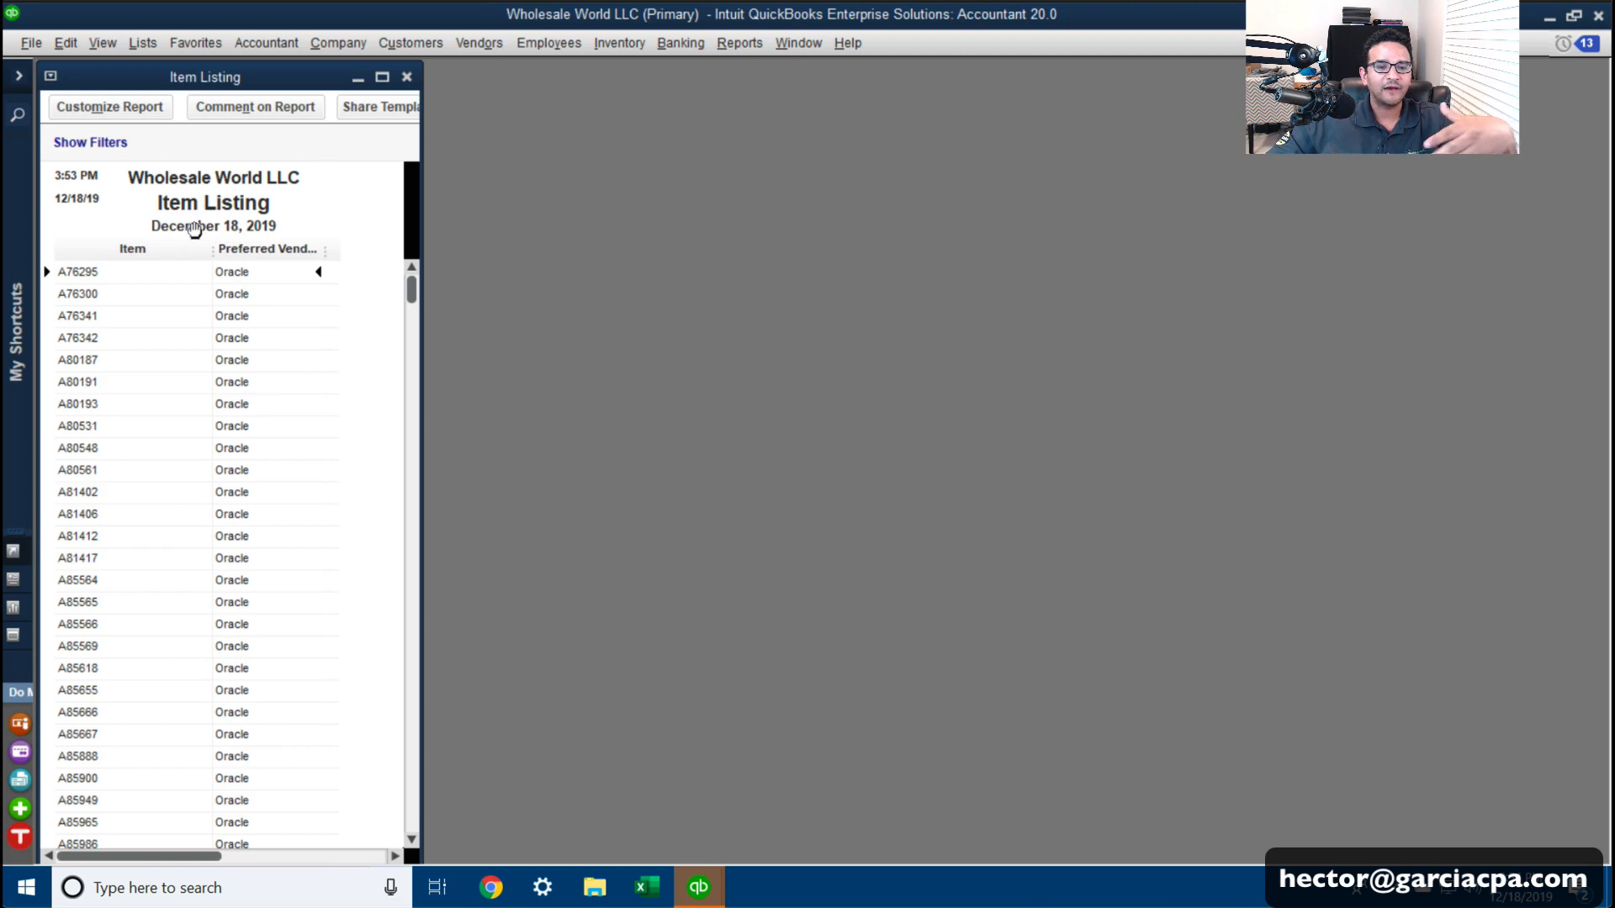
left_click_drag(213, 248, 190, 248)
Step: Run the Sales by Item Summary report and place its window beside the Item Listing report
left_click(737, 43)
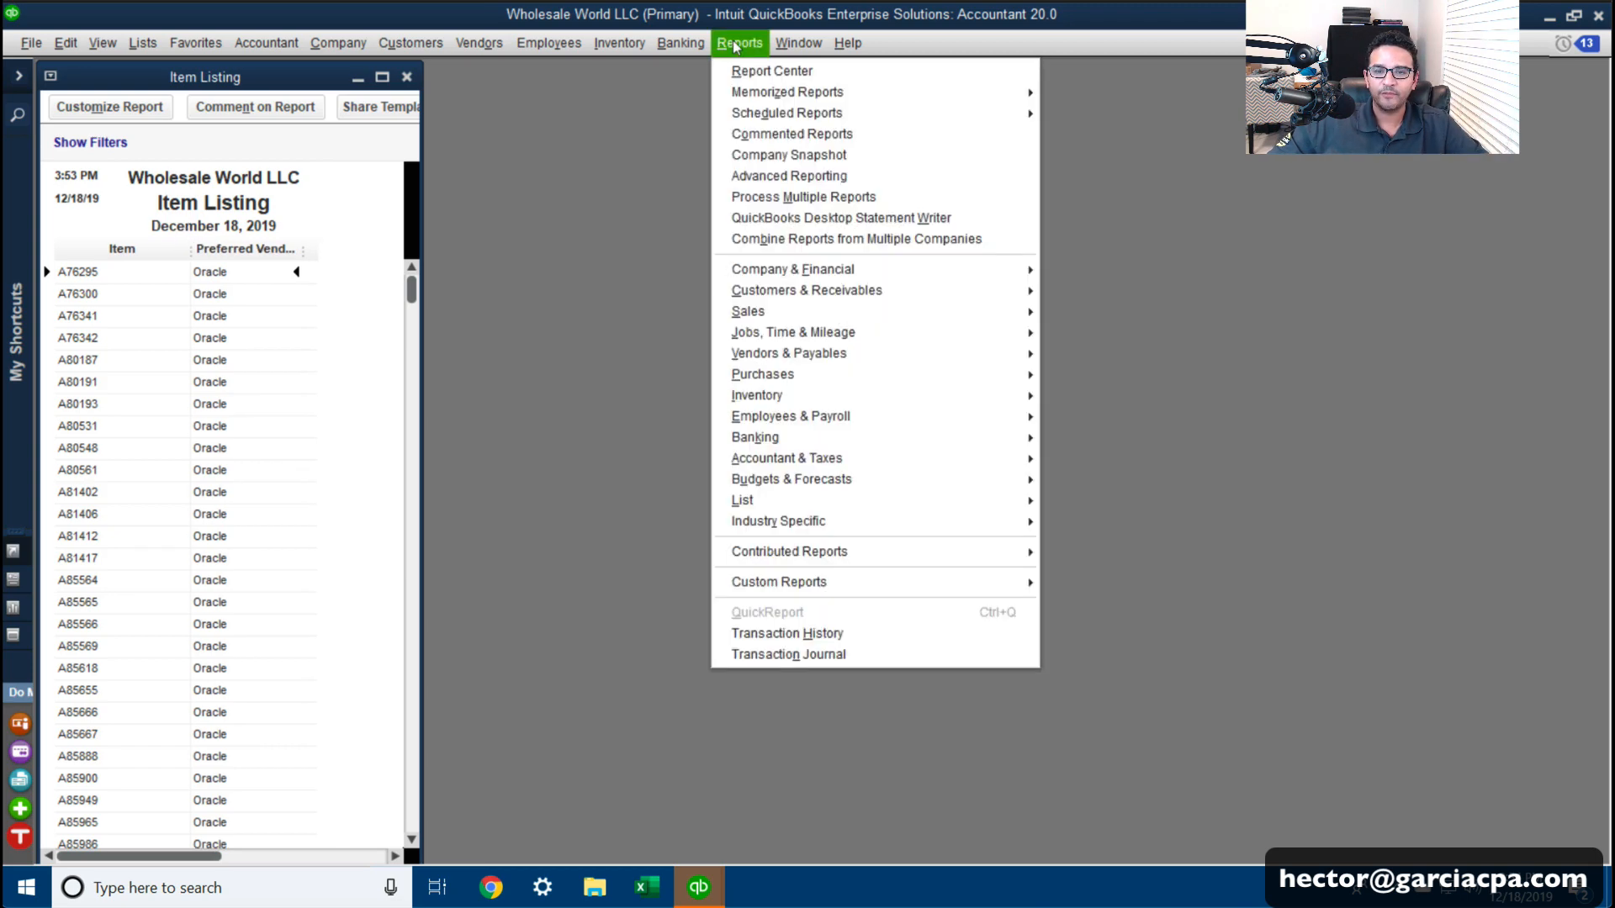
mouse_move(775, 312)
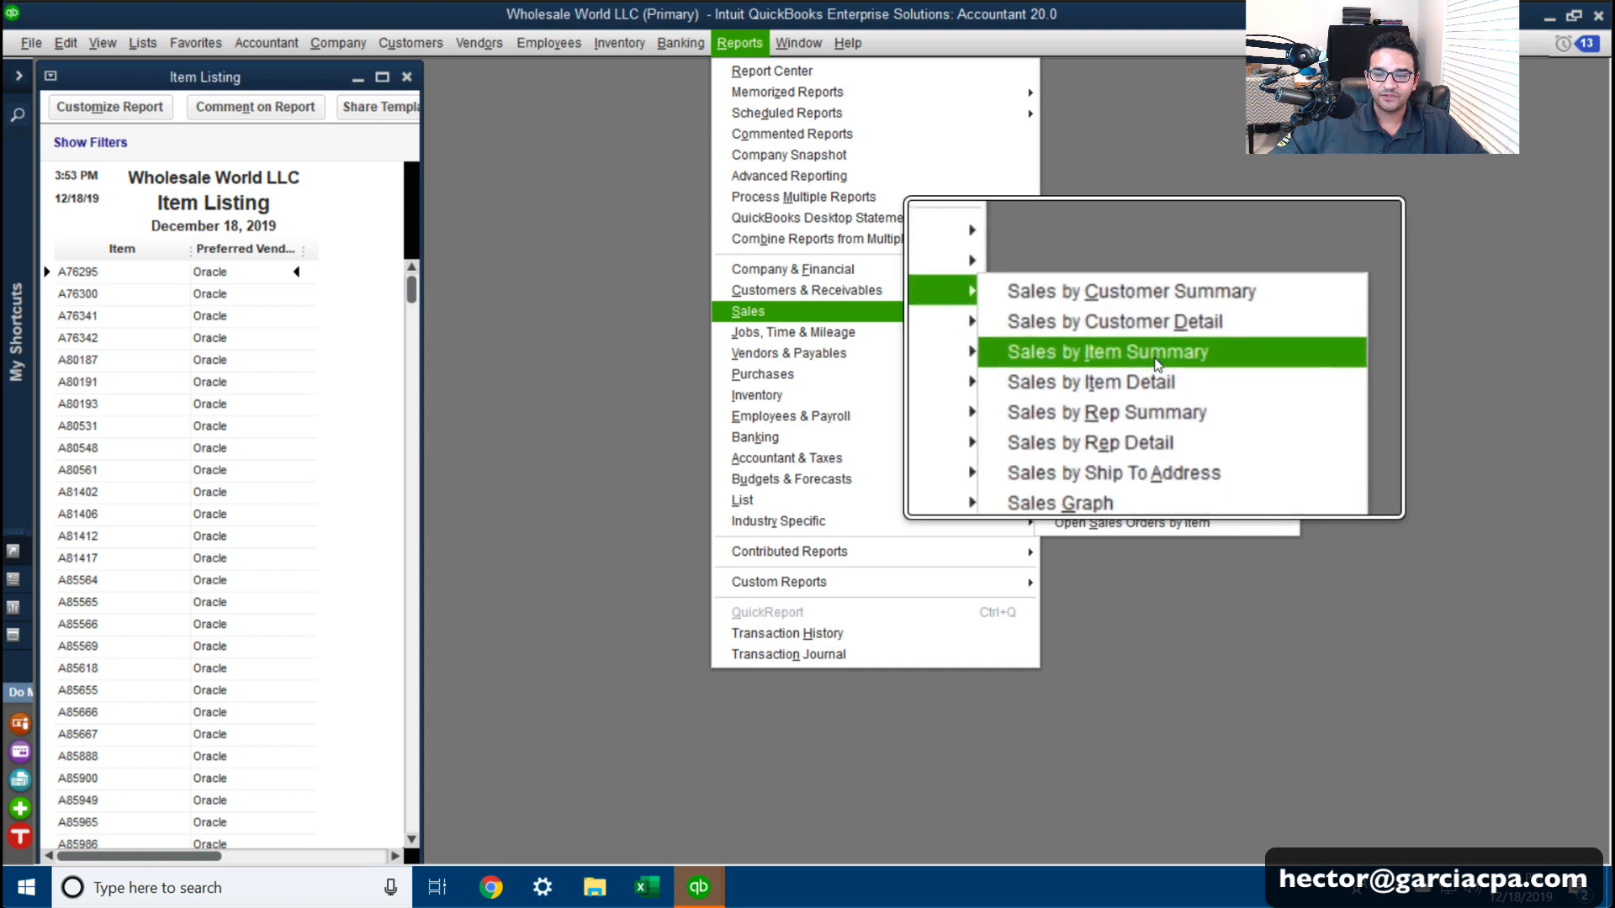
left_click(1118, 354)
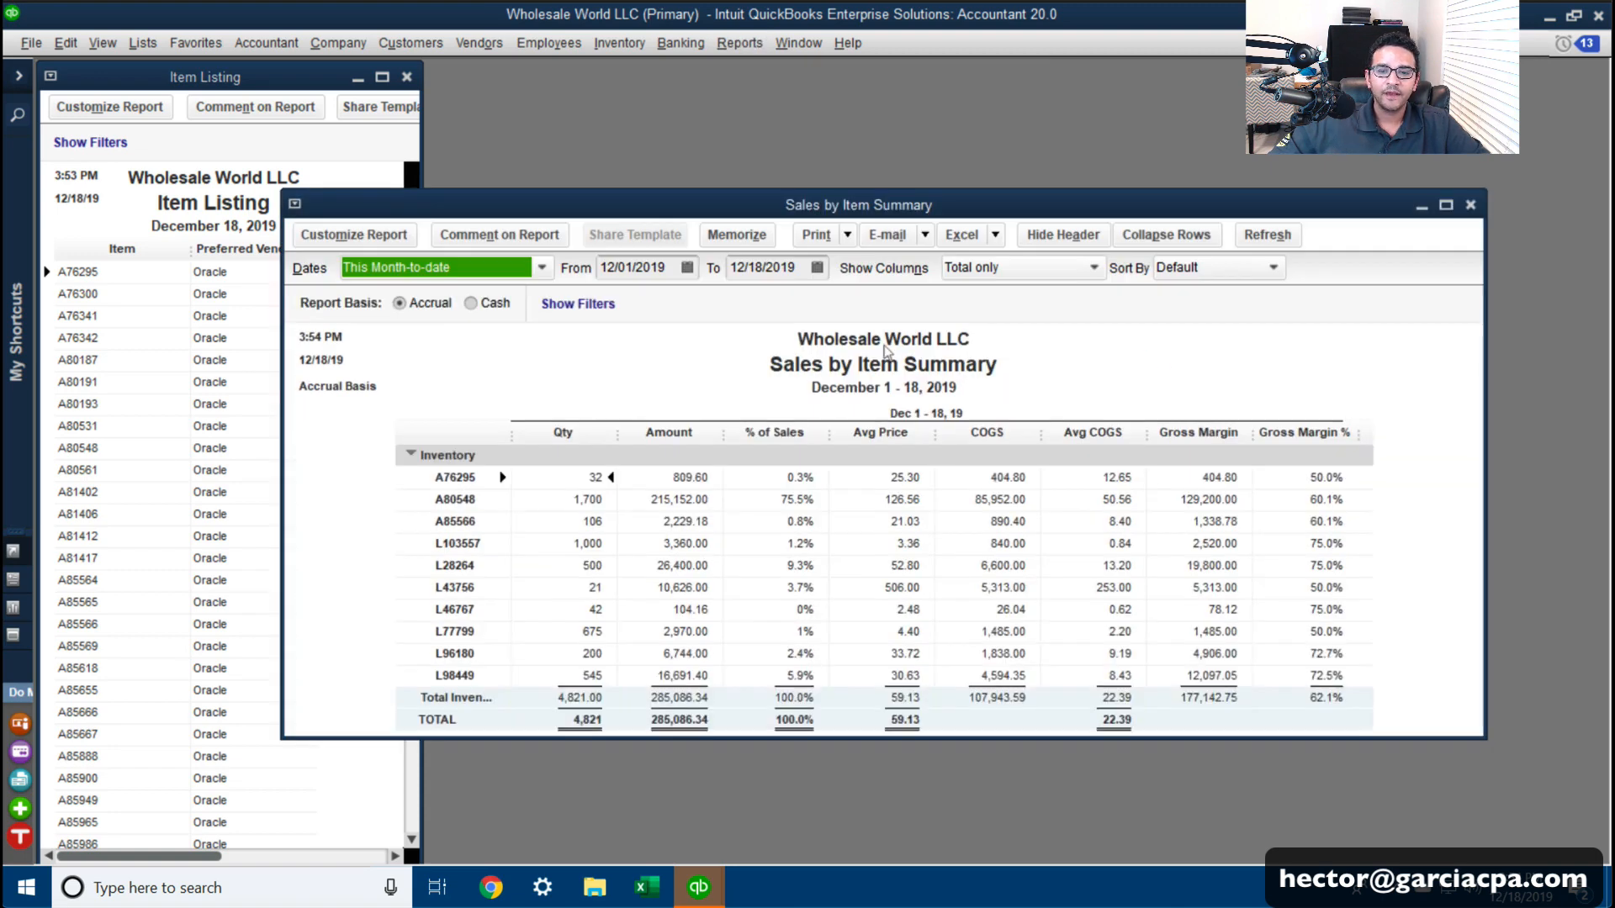
left_click_drag(606, 217, 734, 173)
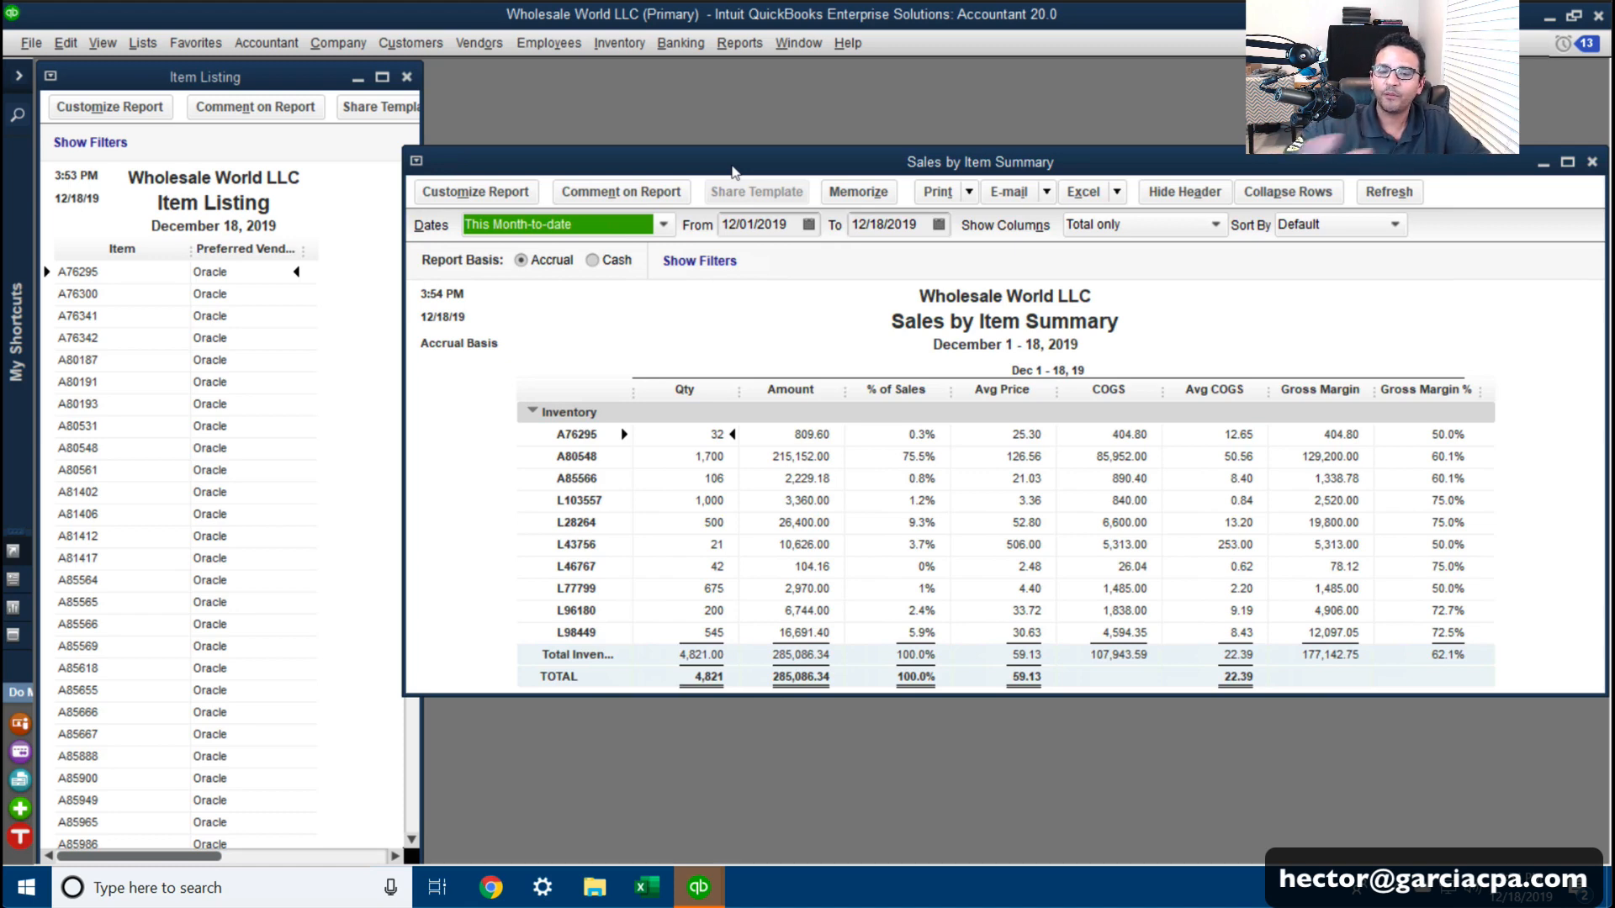
Step: Try showing the Sales by Item Summary columns by Vendor, return them to Total only and close the report
left_click(1128, 224)
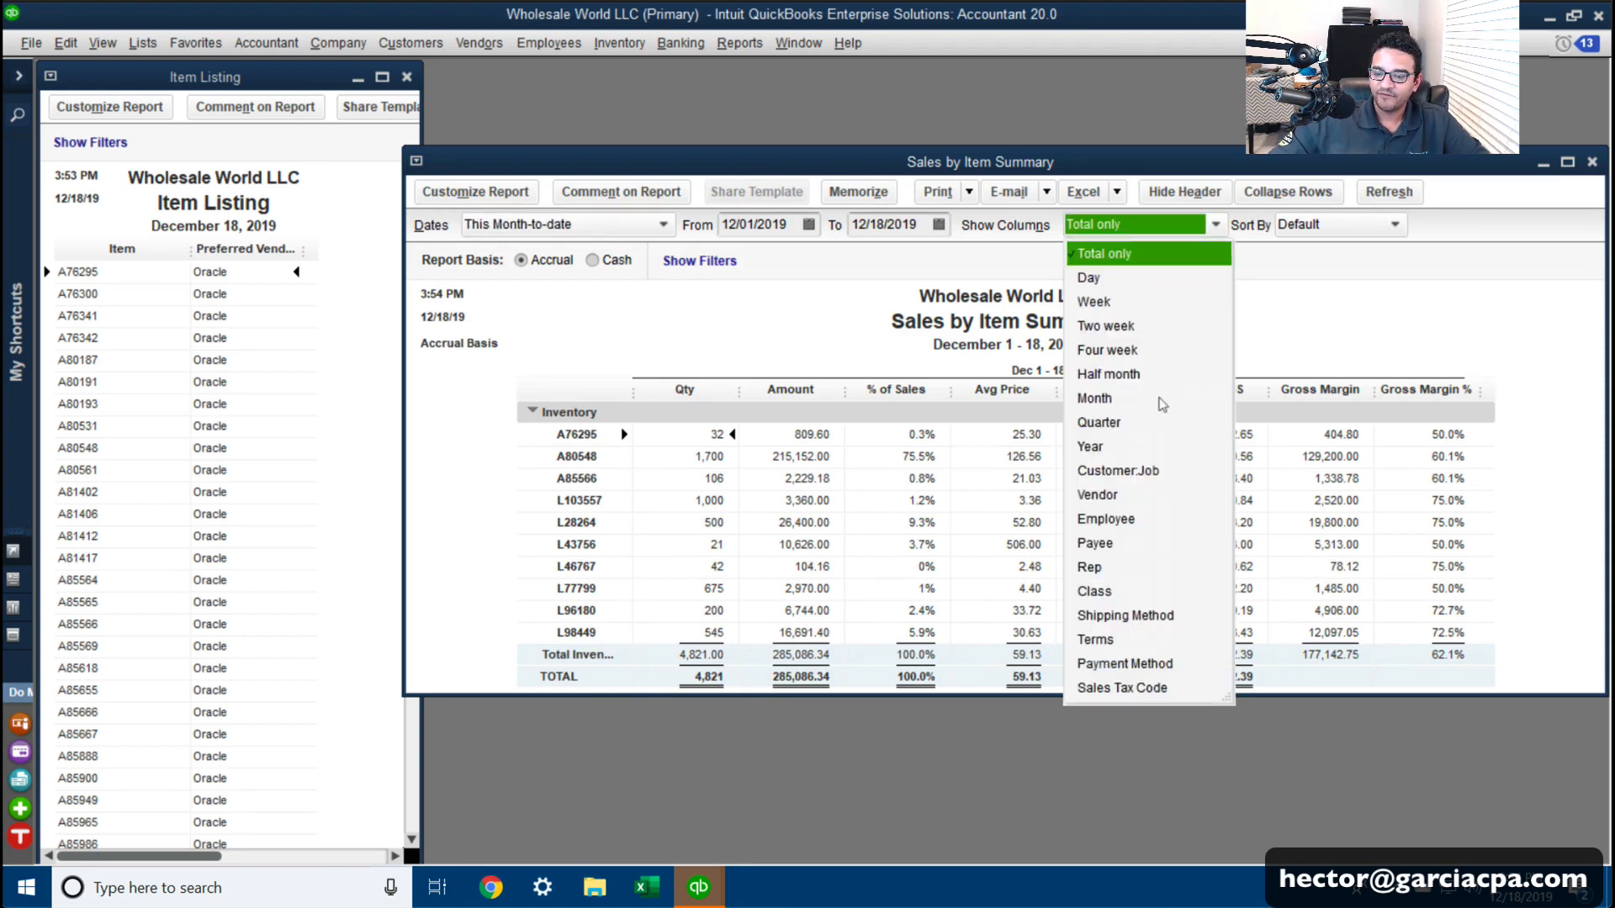
left_click(1090, 496)
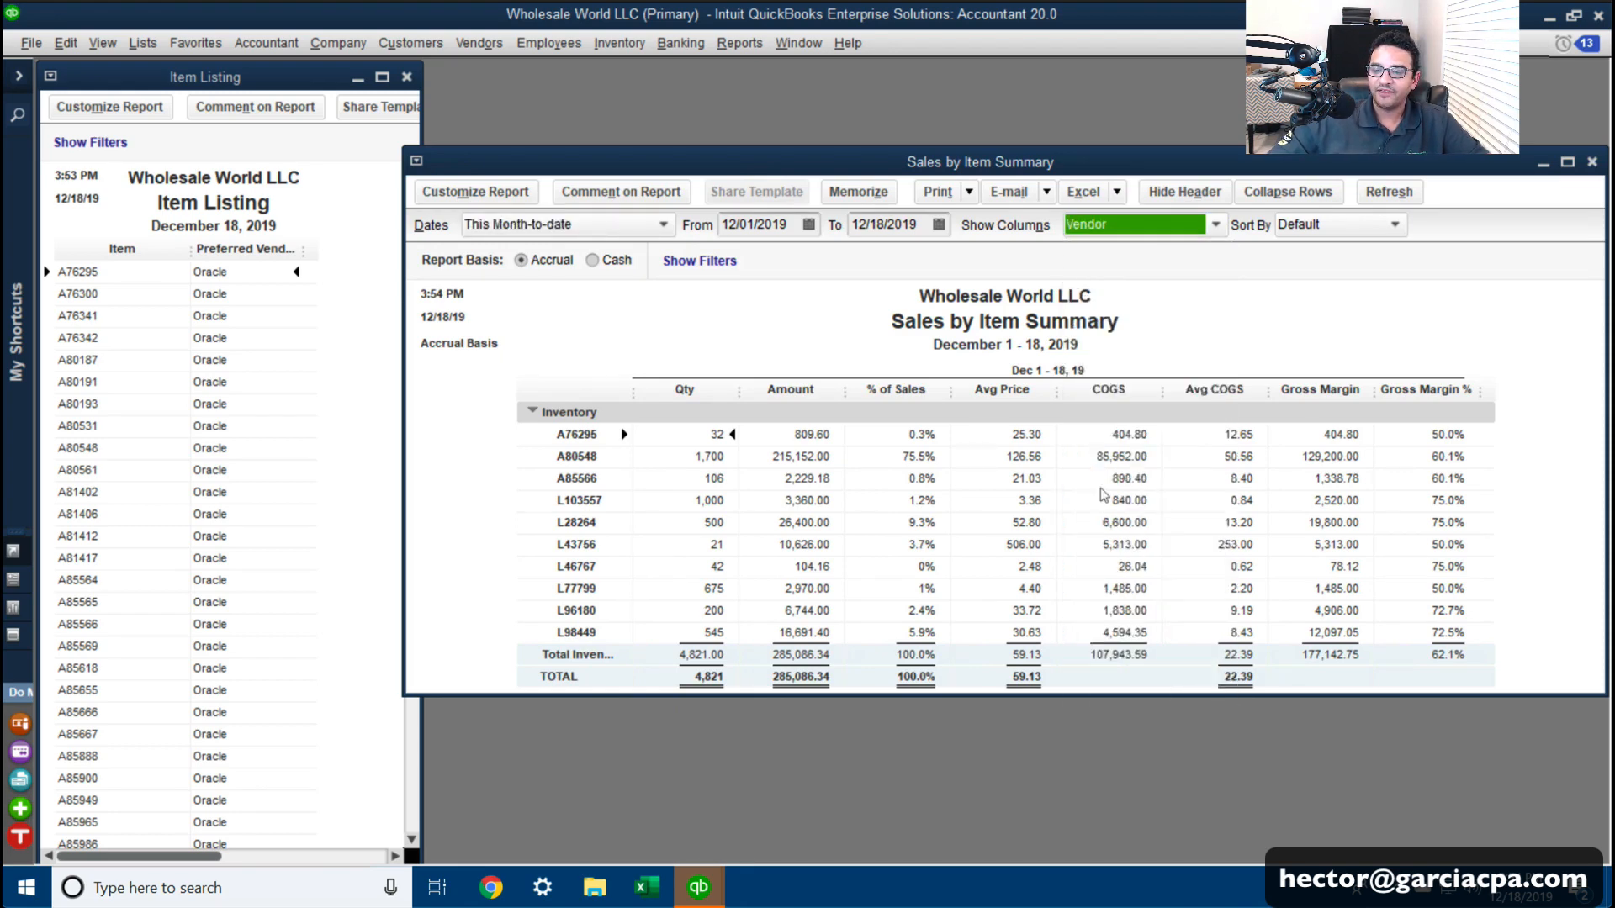
left_click(1122, 225)
left_click(1106, 254)
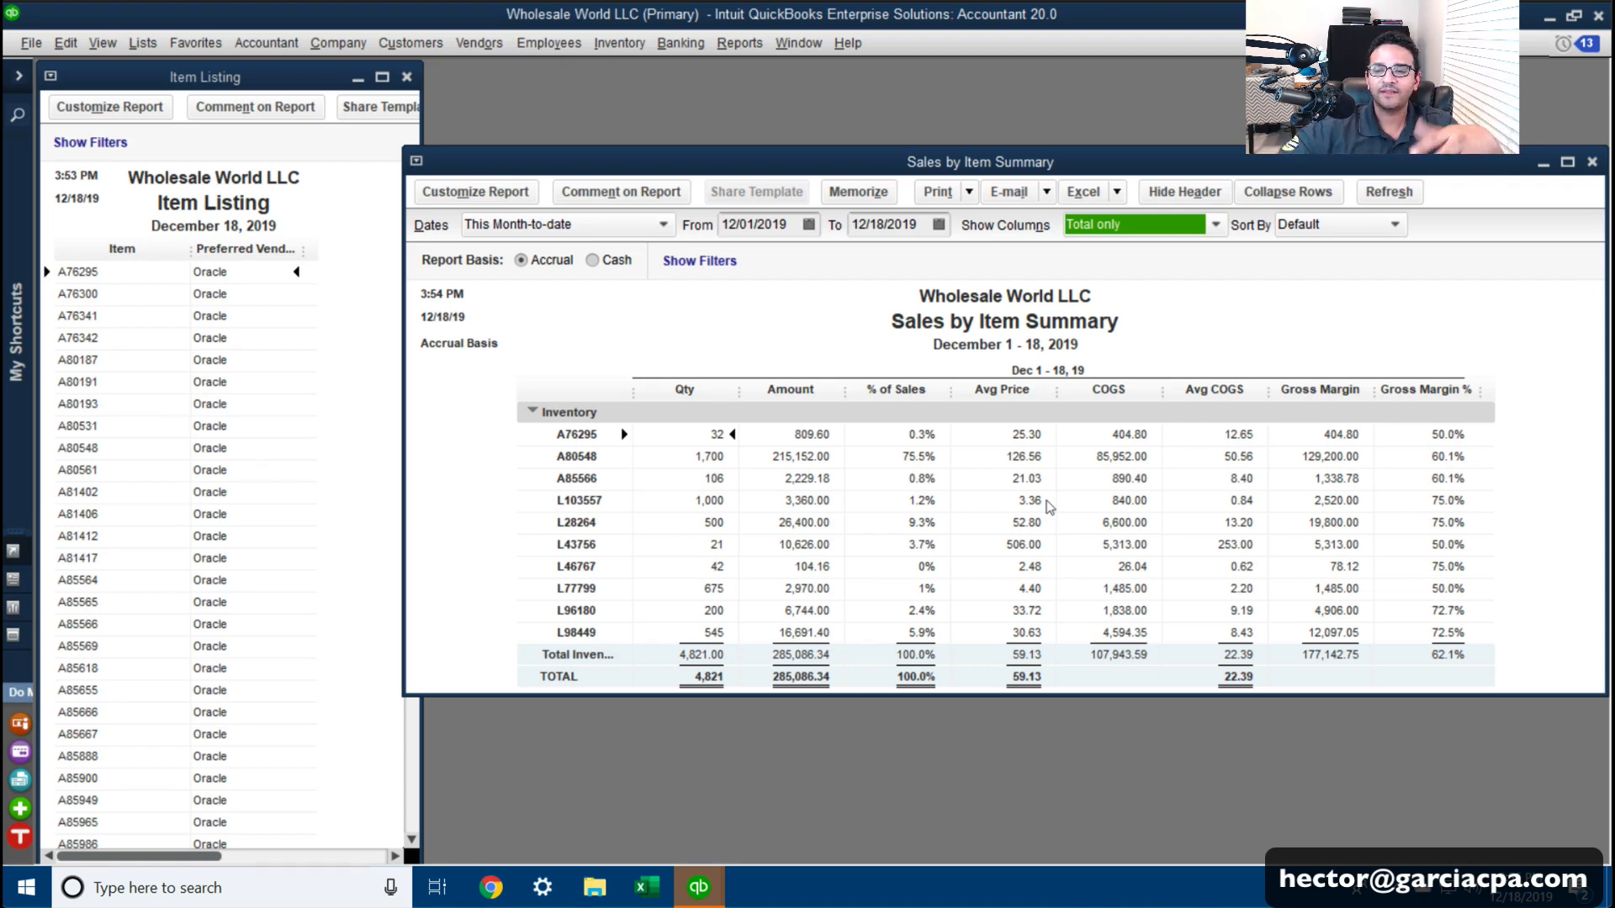
double_click(418, 163)
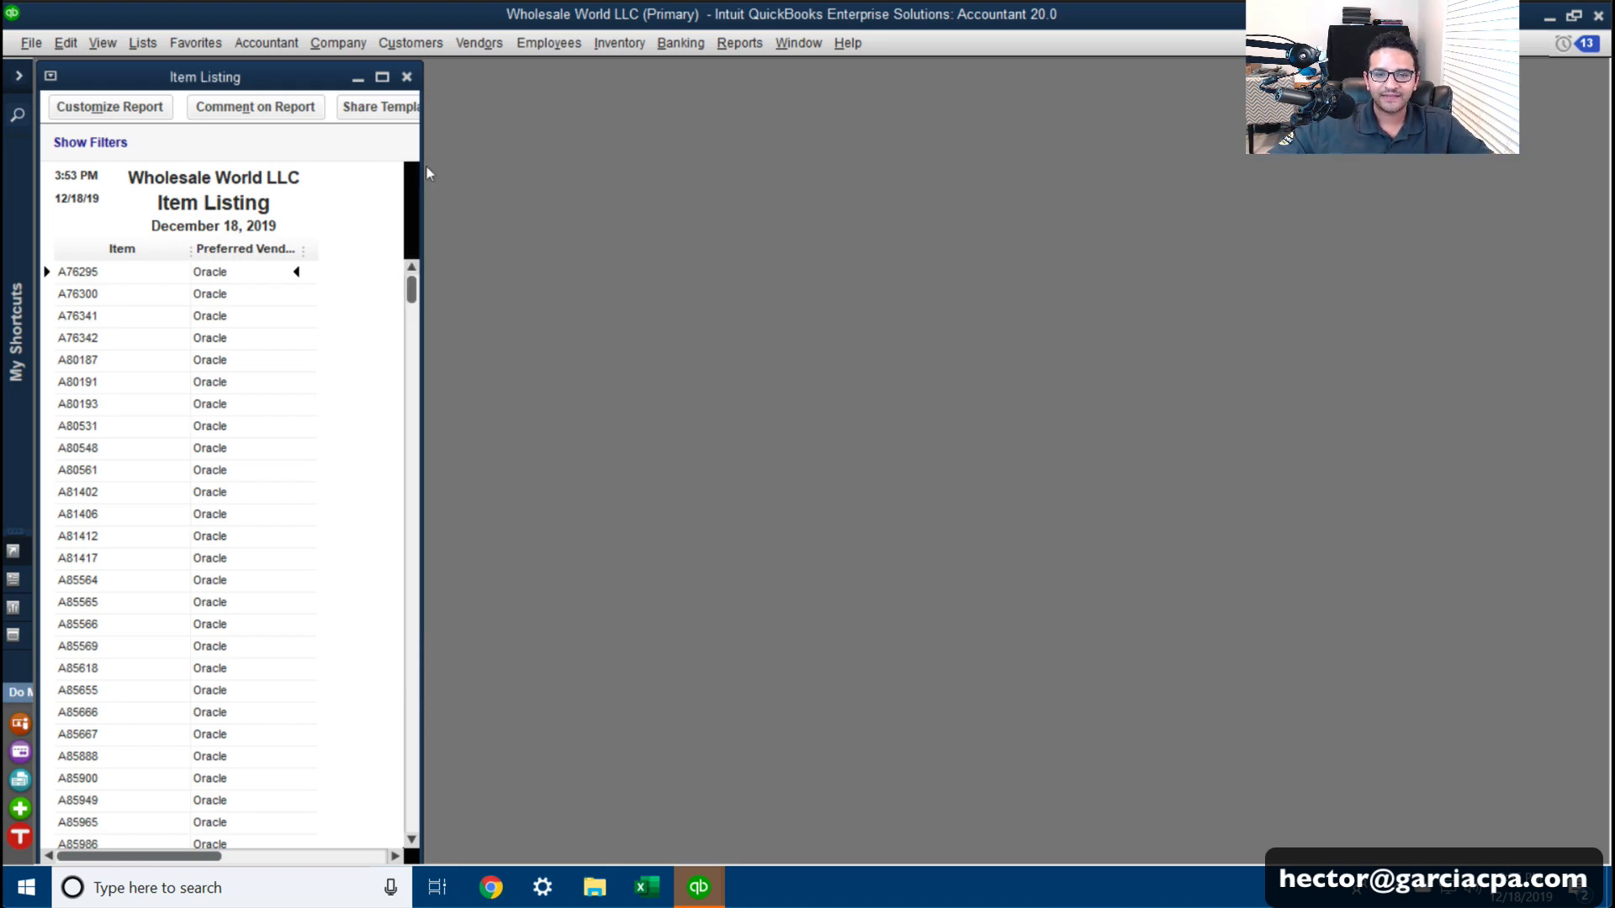
Step: Create a custom Transaction Detail report and set its date range to All
left_click(739, 42)
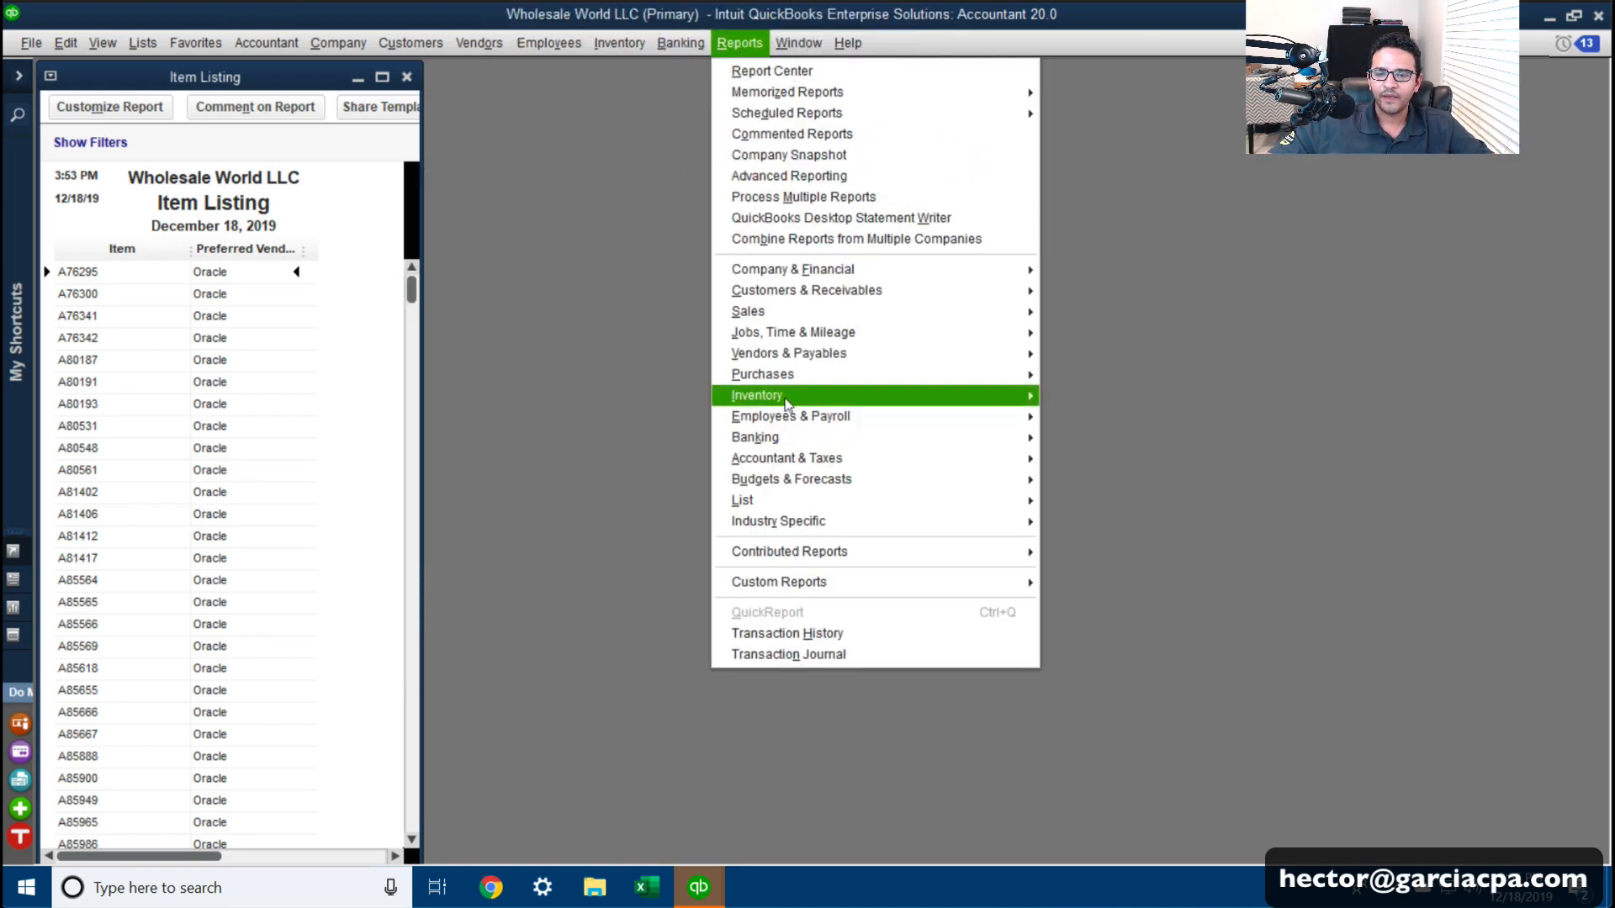
mouse_move(812, 583)
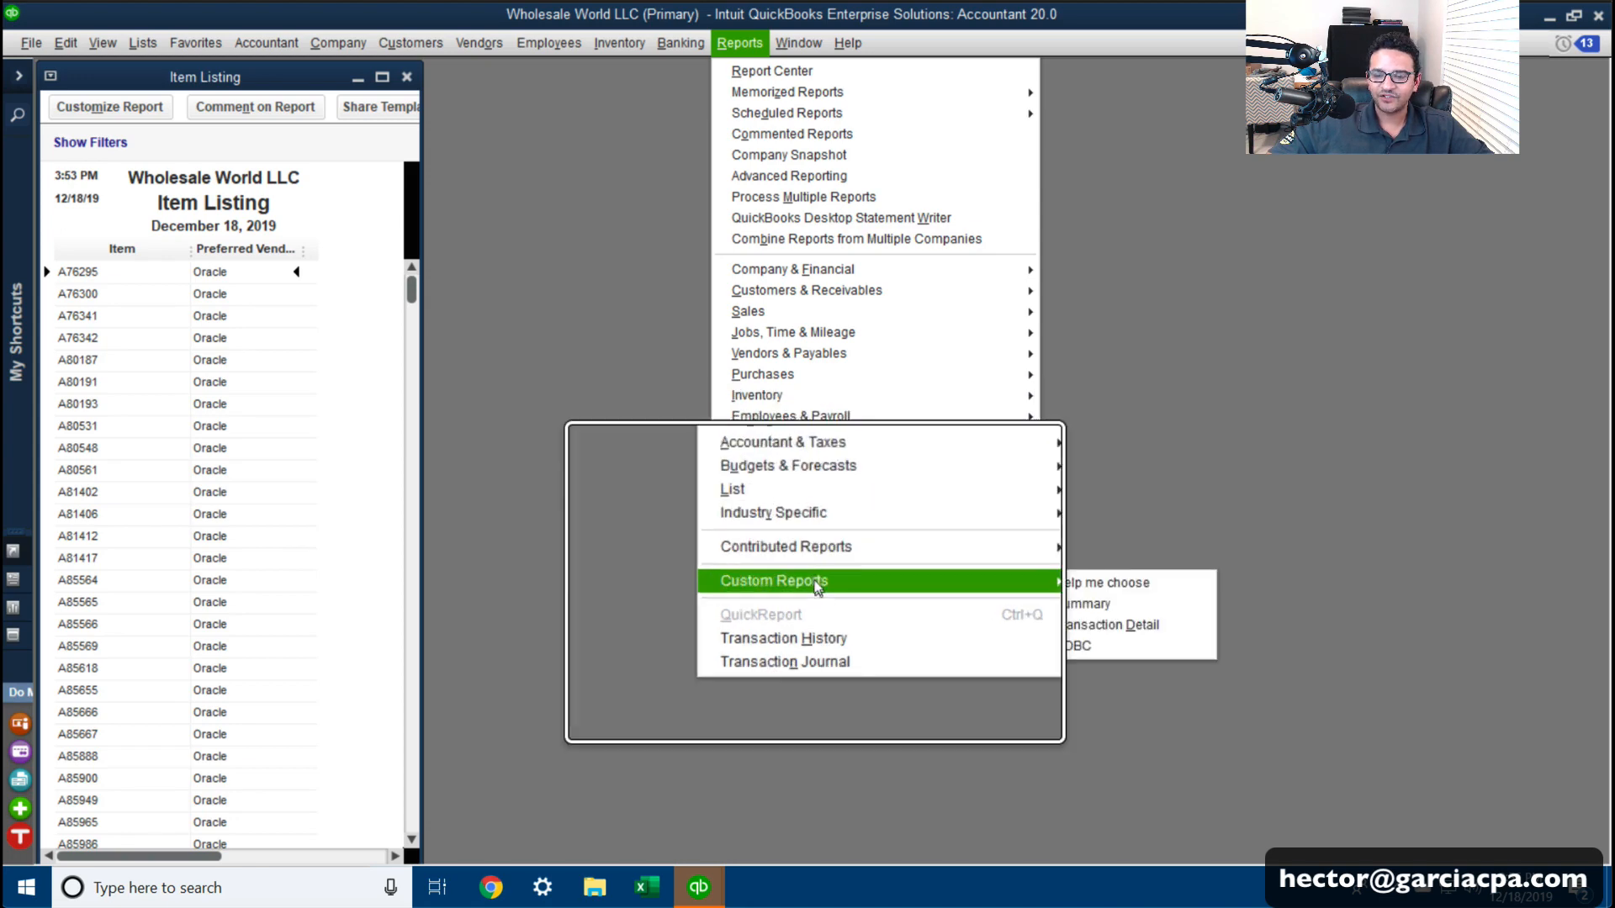
left_click(1110, 624)
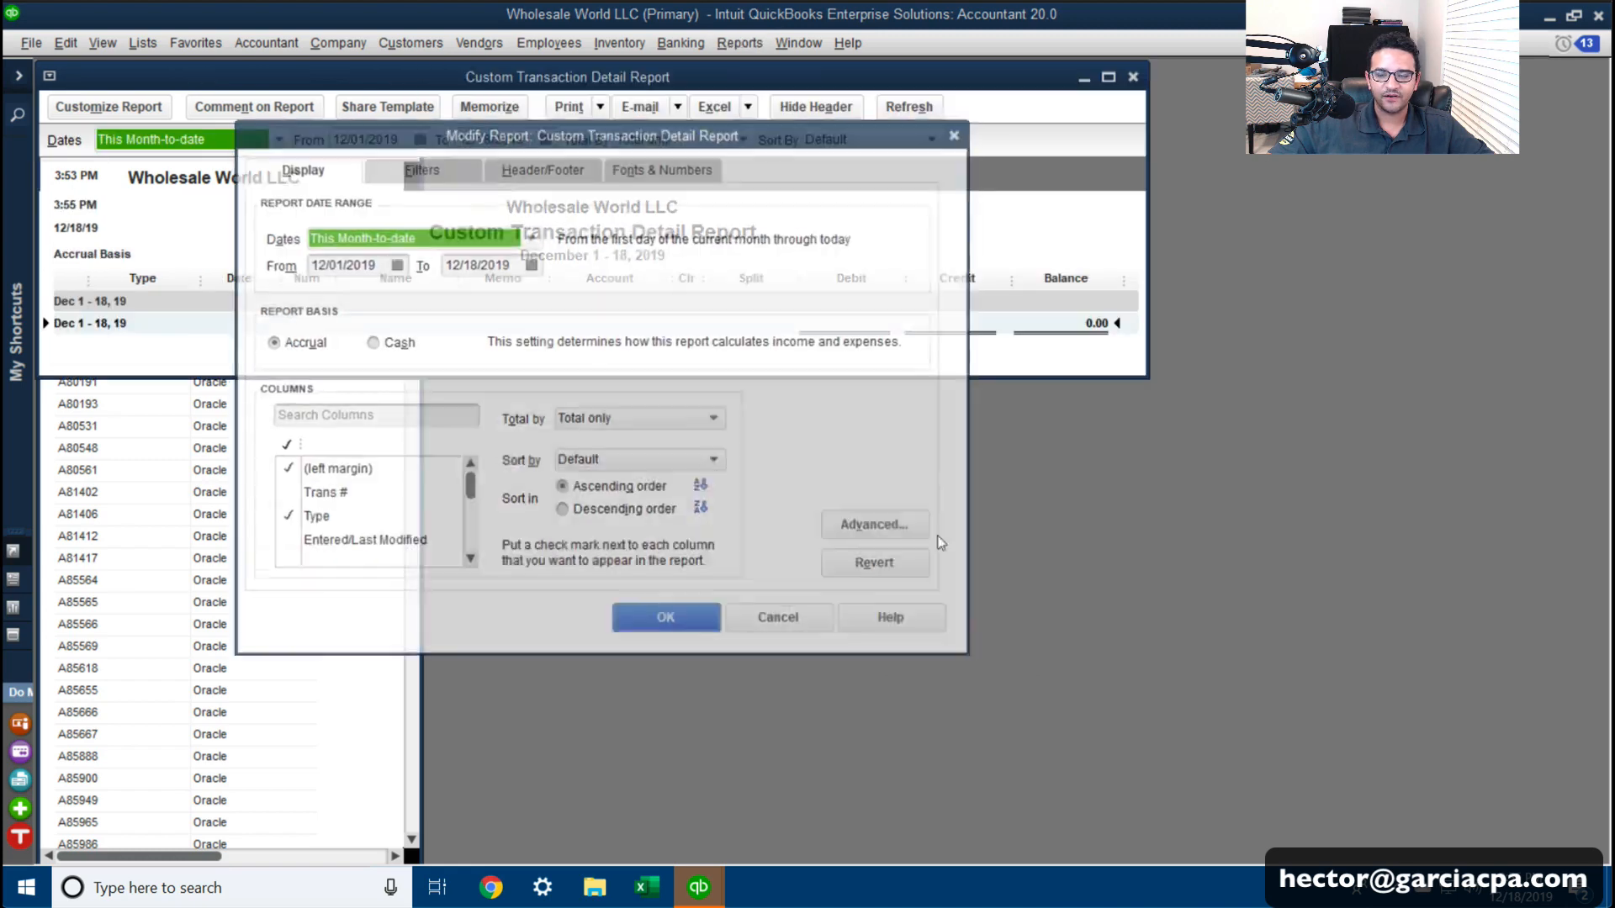
left_click(354, 241)
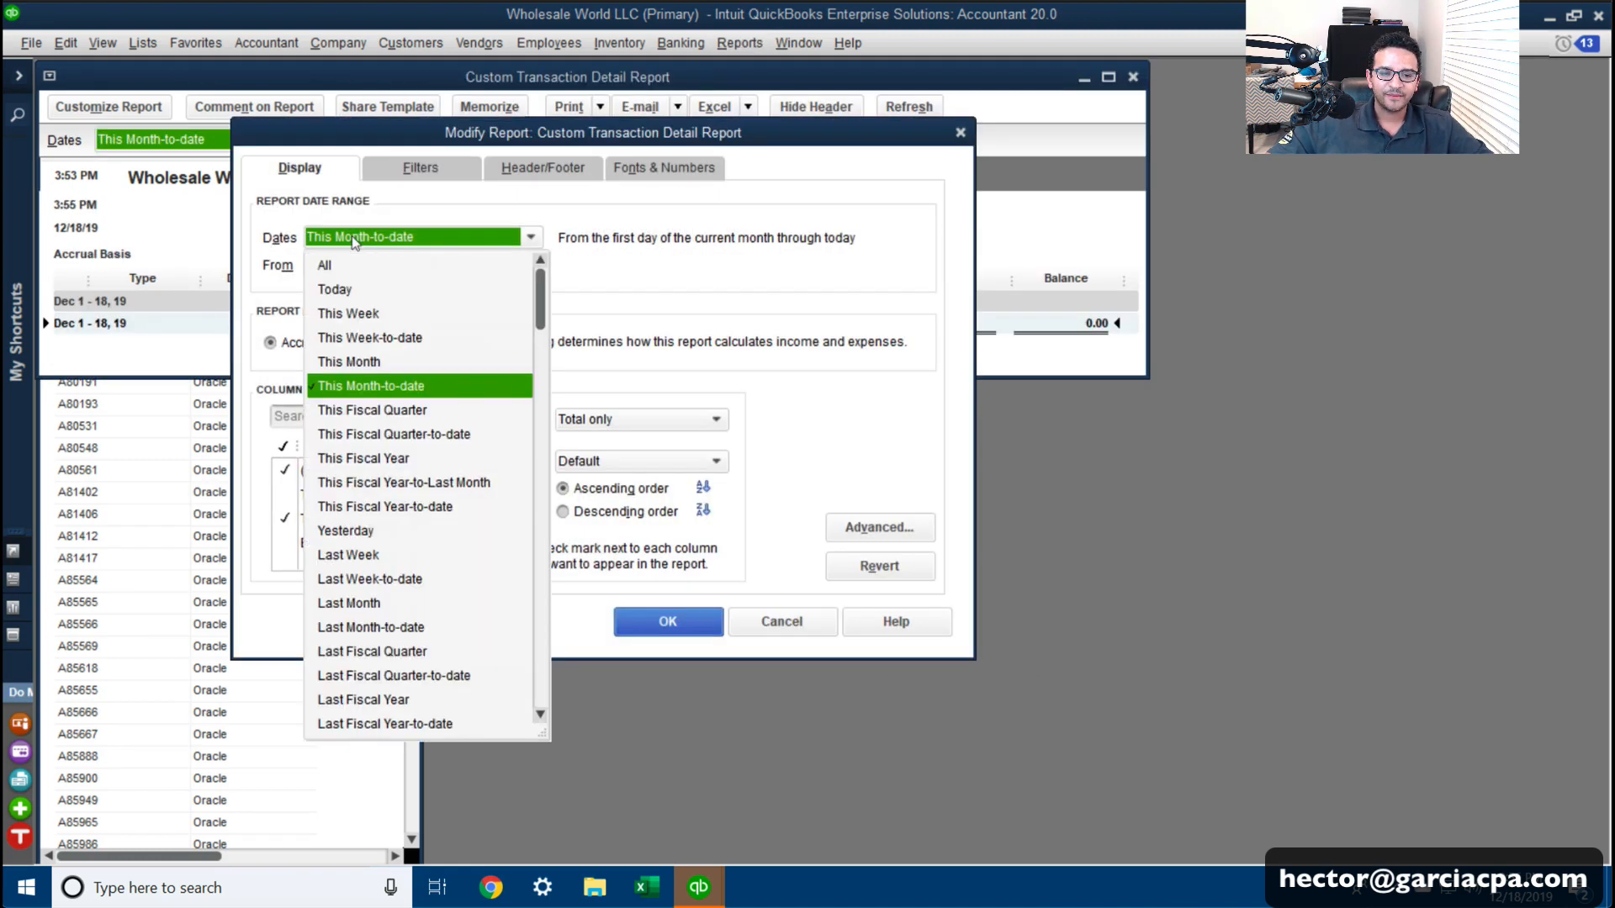
left_click(334, 267)
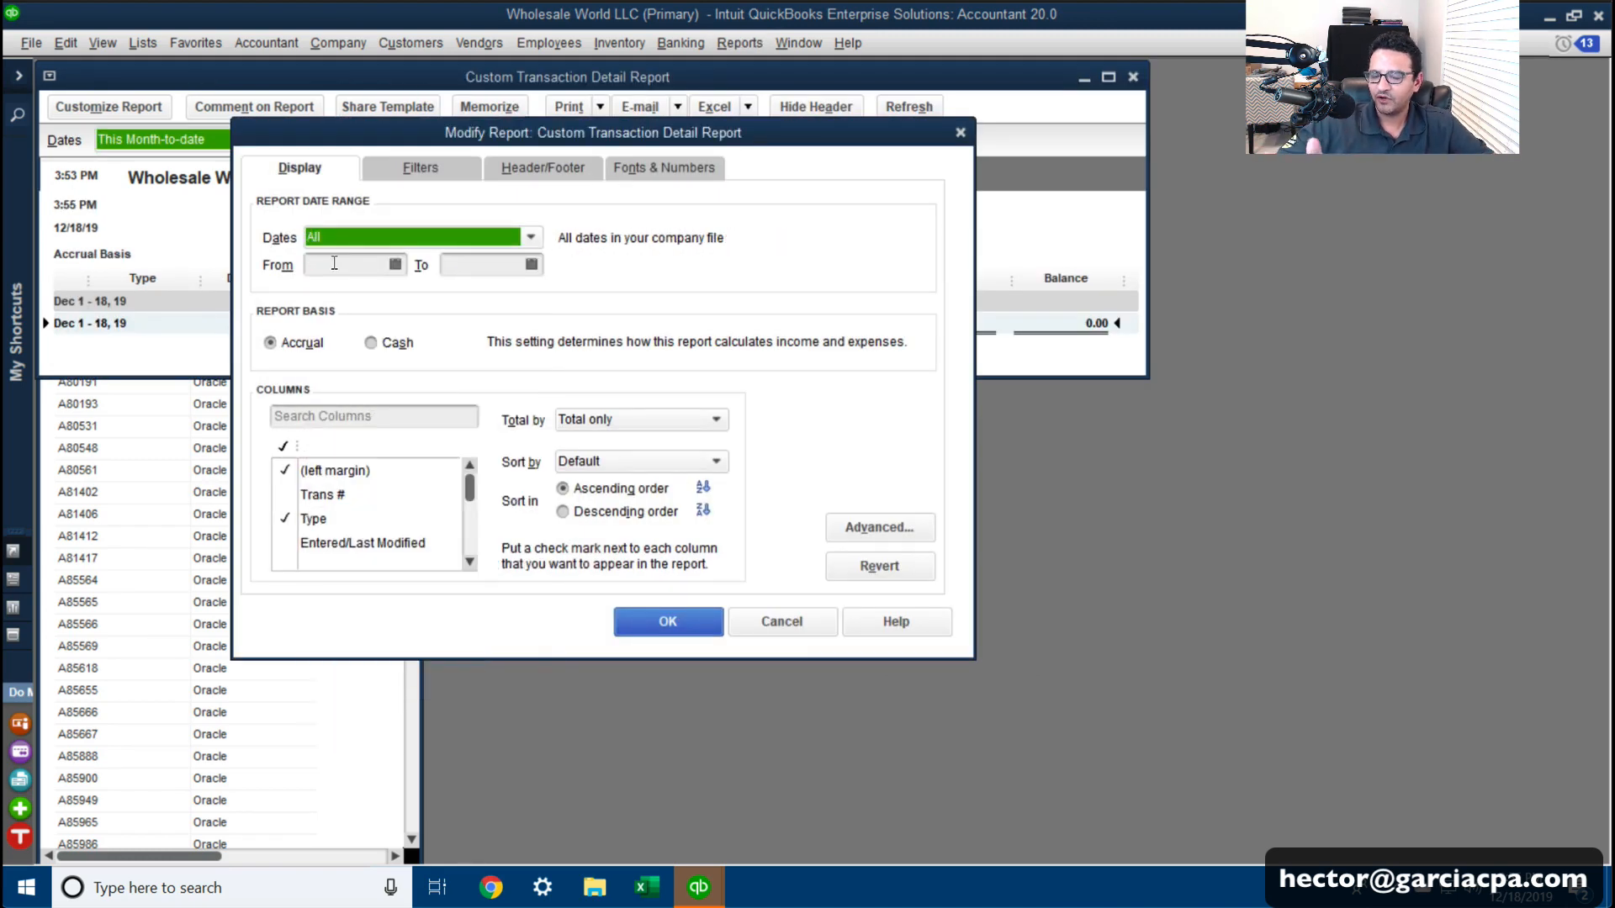
Step: Filter the report's TransactionType to Invoice, Sales Receipt and Credit Memo, and apply the customization
left_click(417, 169)
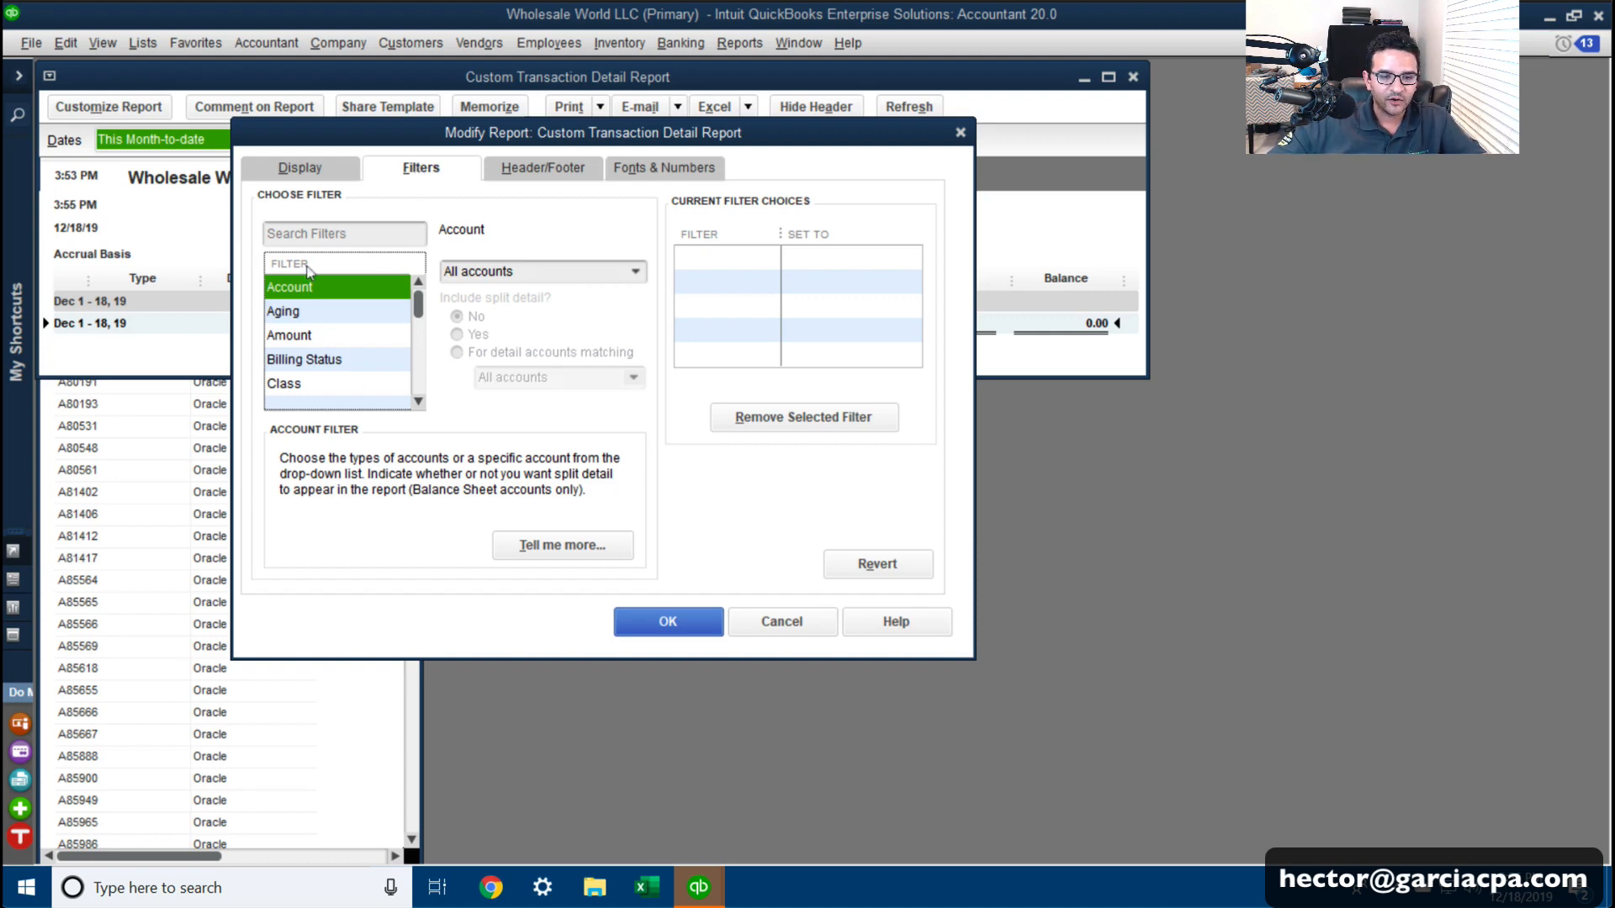
left_click(278, 233)
type("tra")
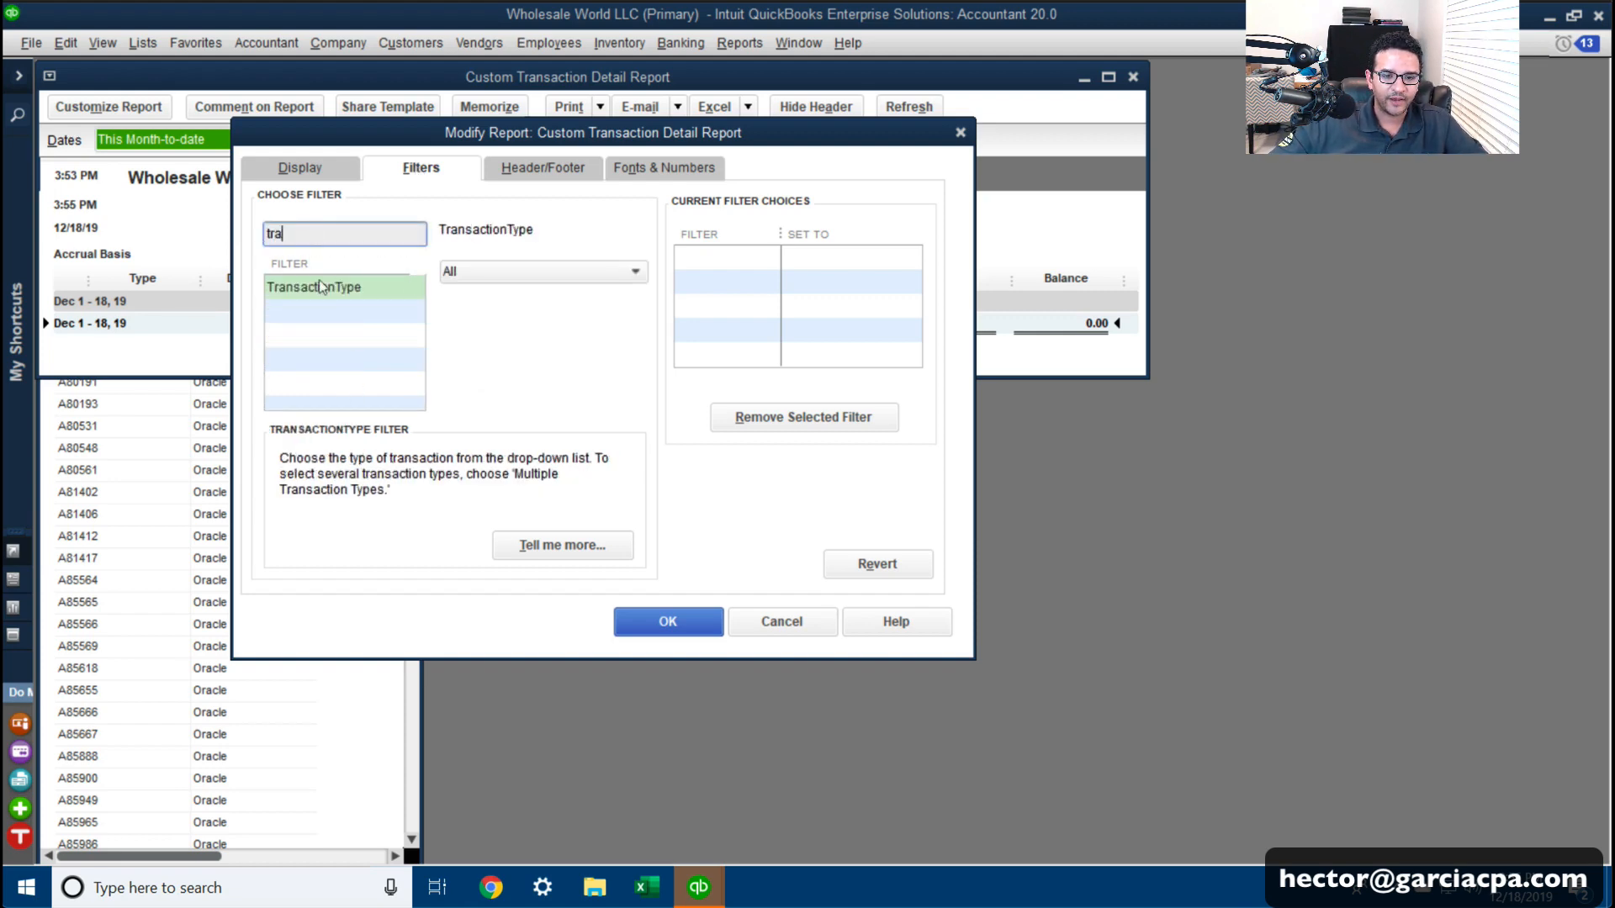
left_click(323, 287)
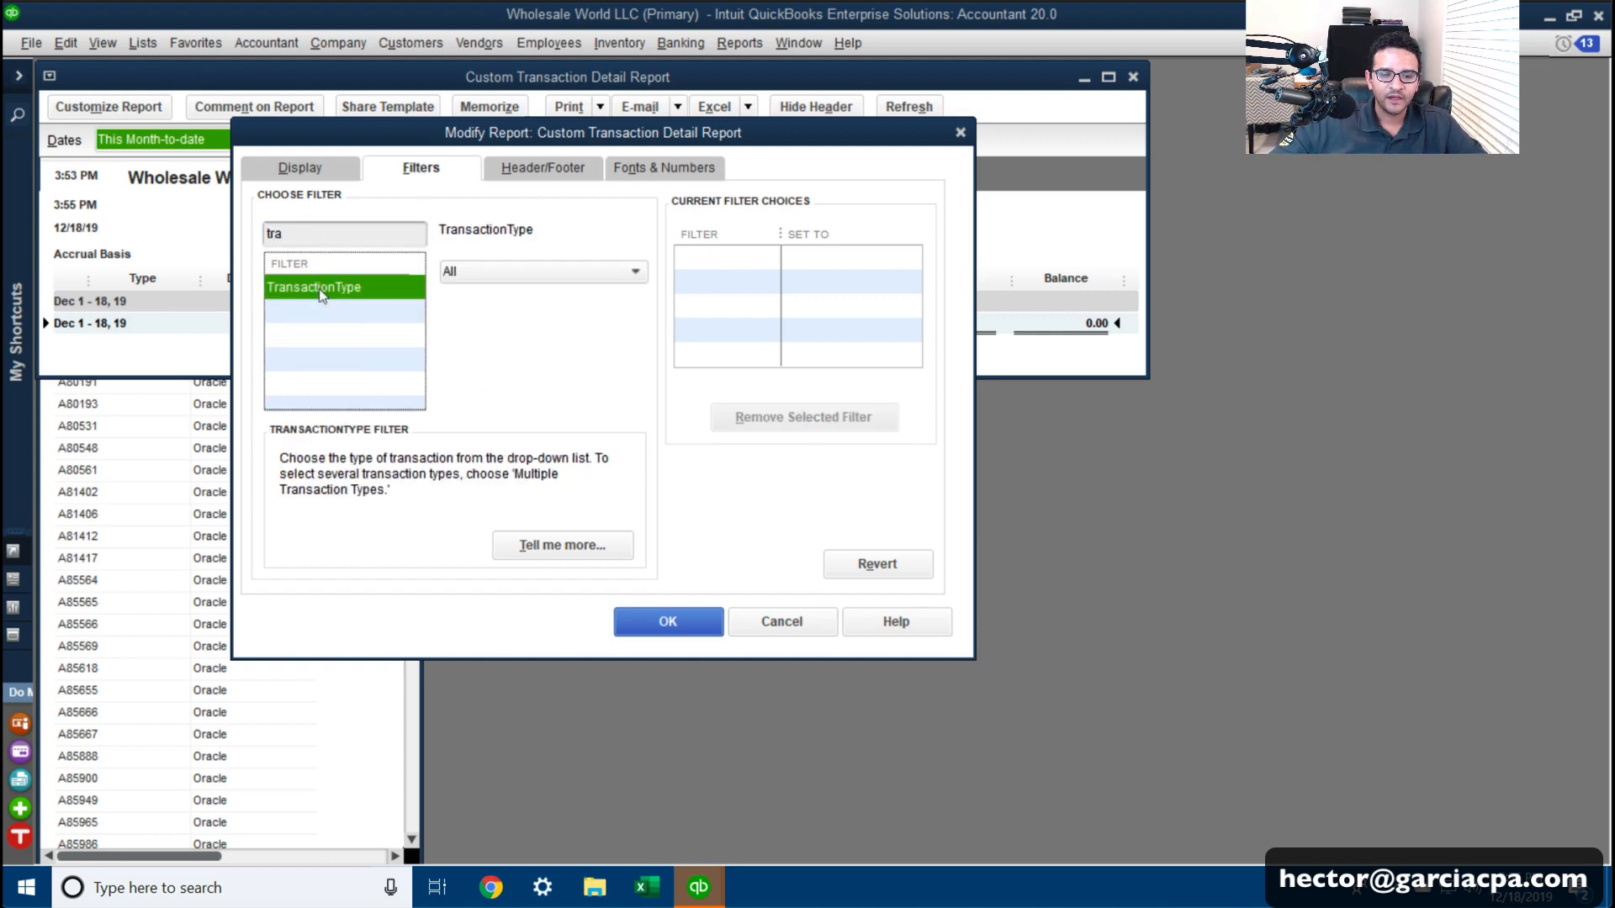
left_click(461, 272)
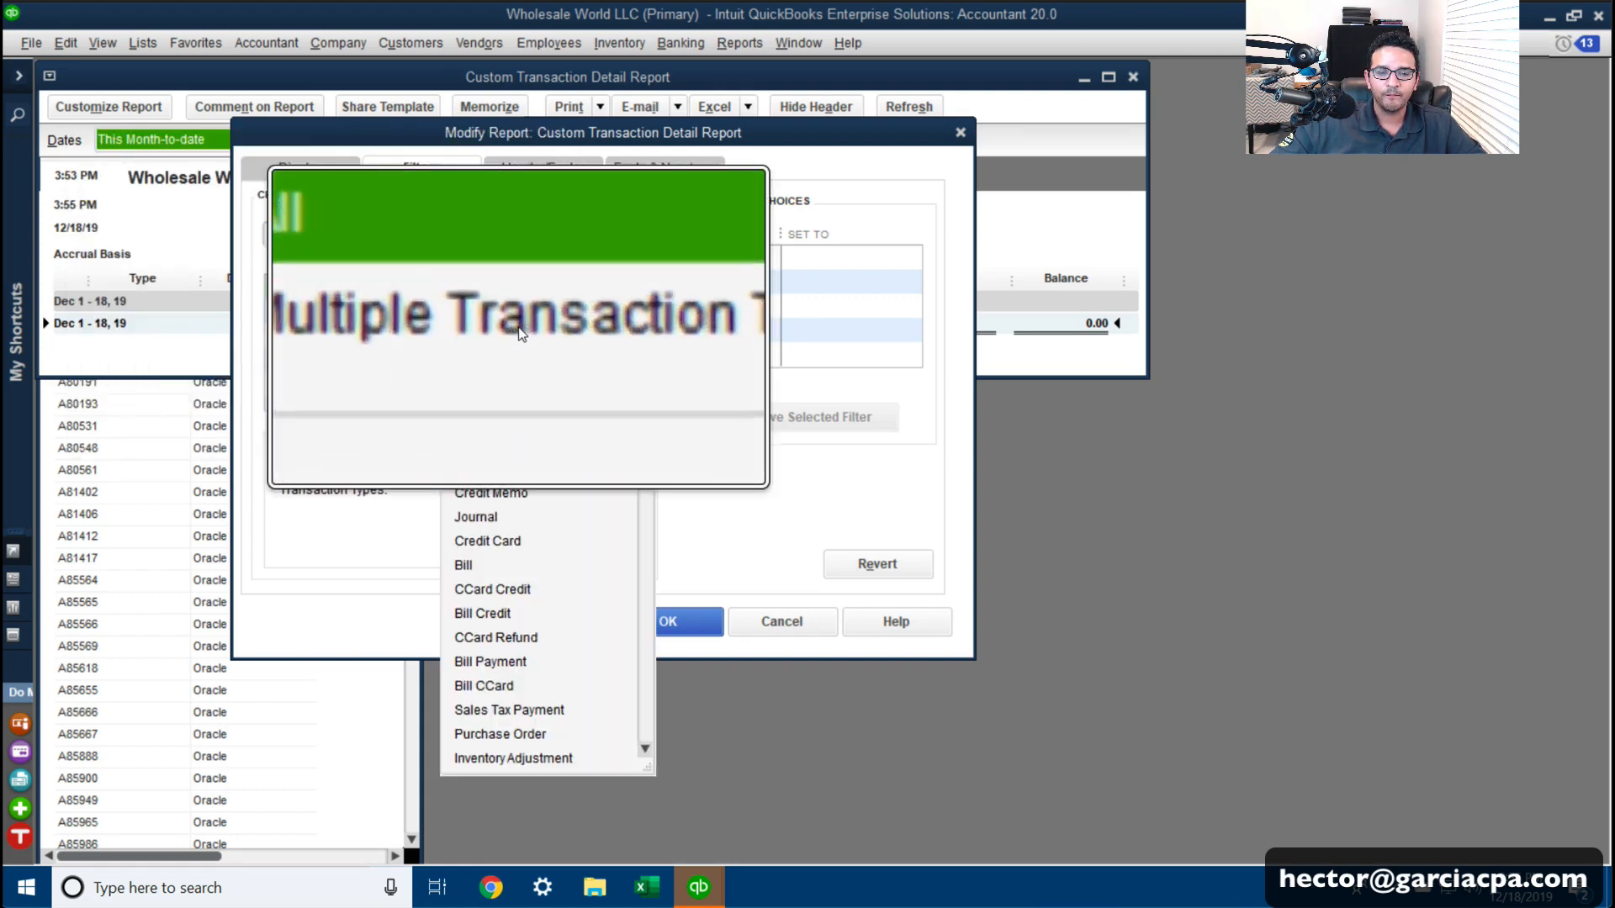
left_click(516, 327)
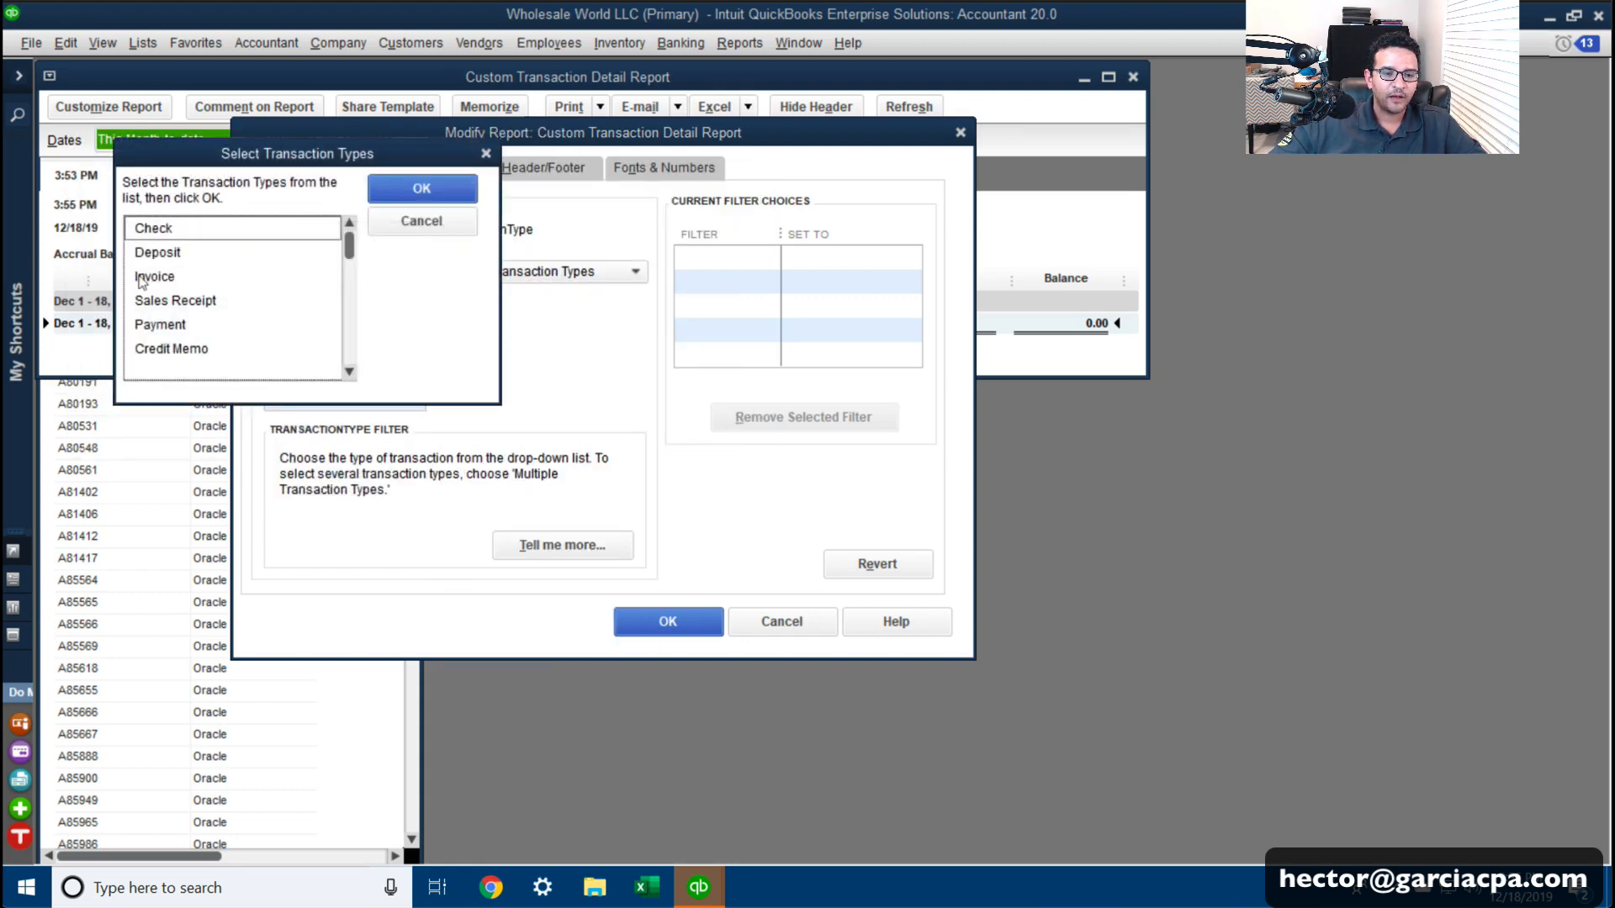
left_click(141, 279)
left_click(160, 303)
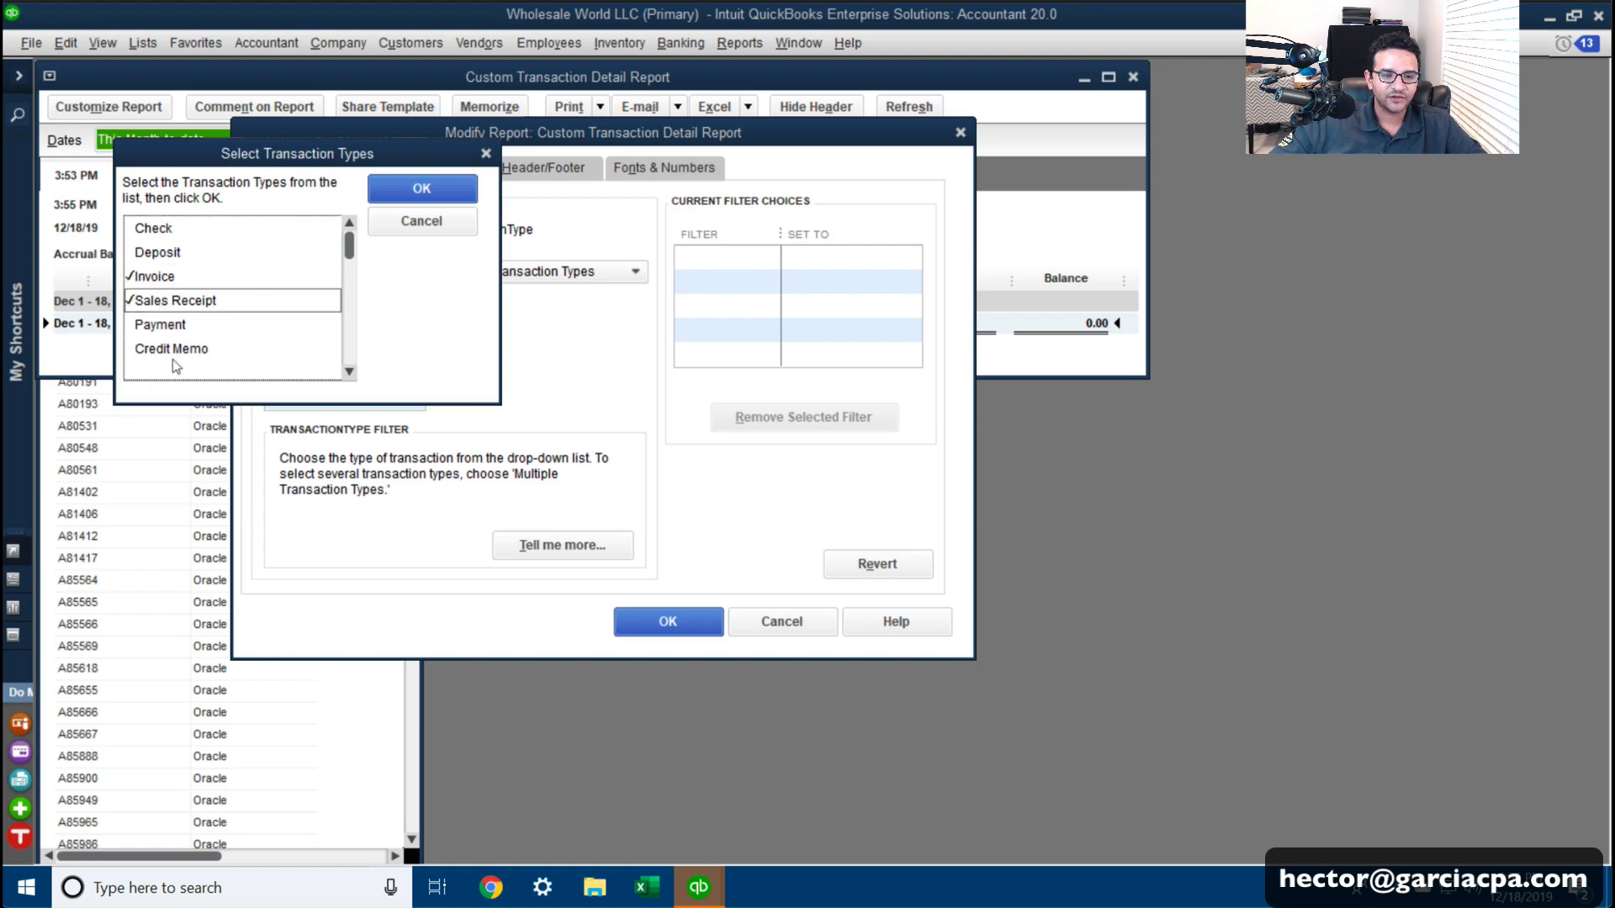
left_click(173, 352)
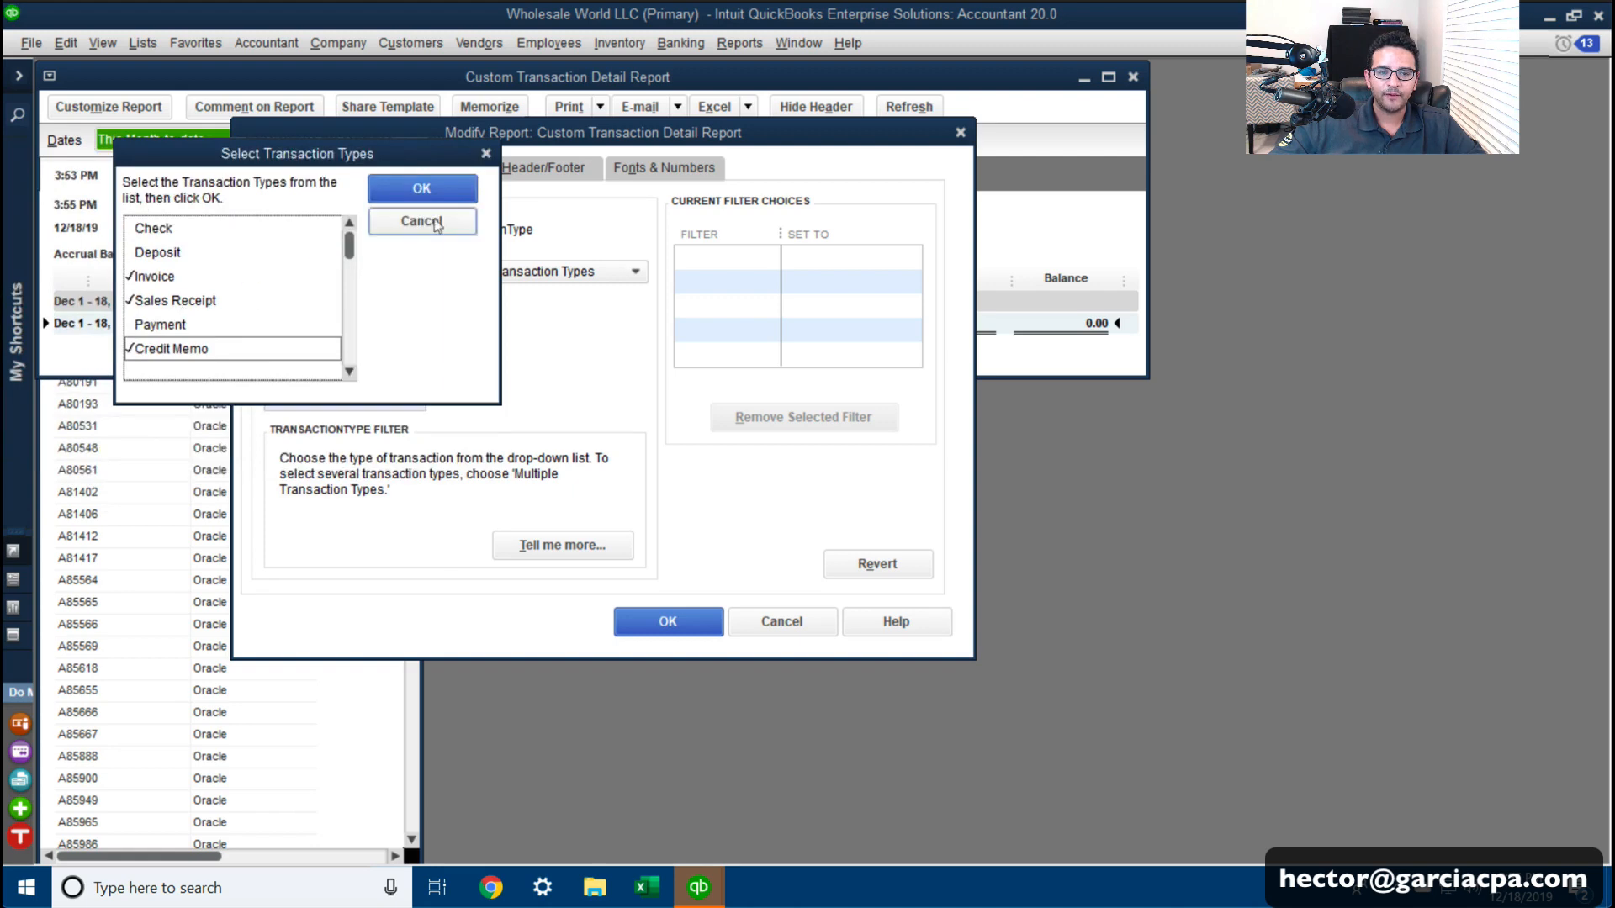
left_click(421, 187)
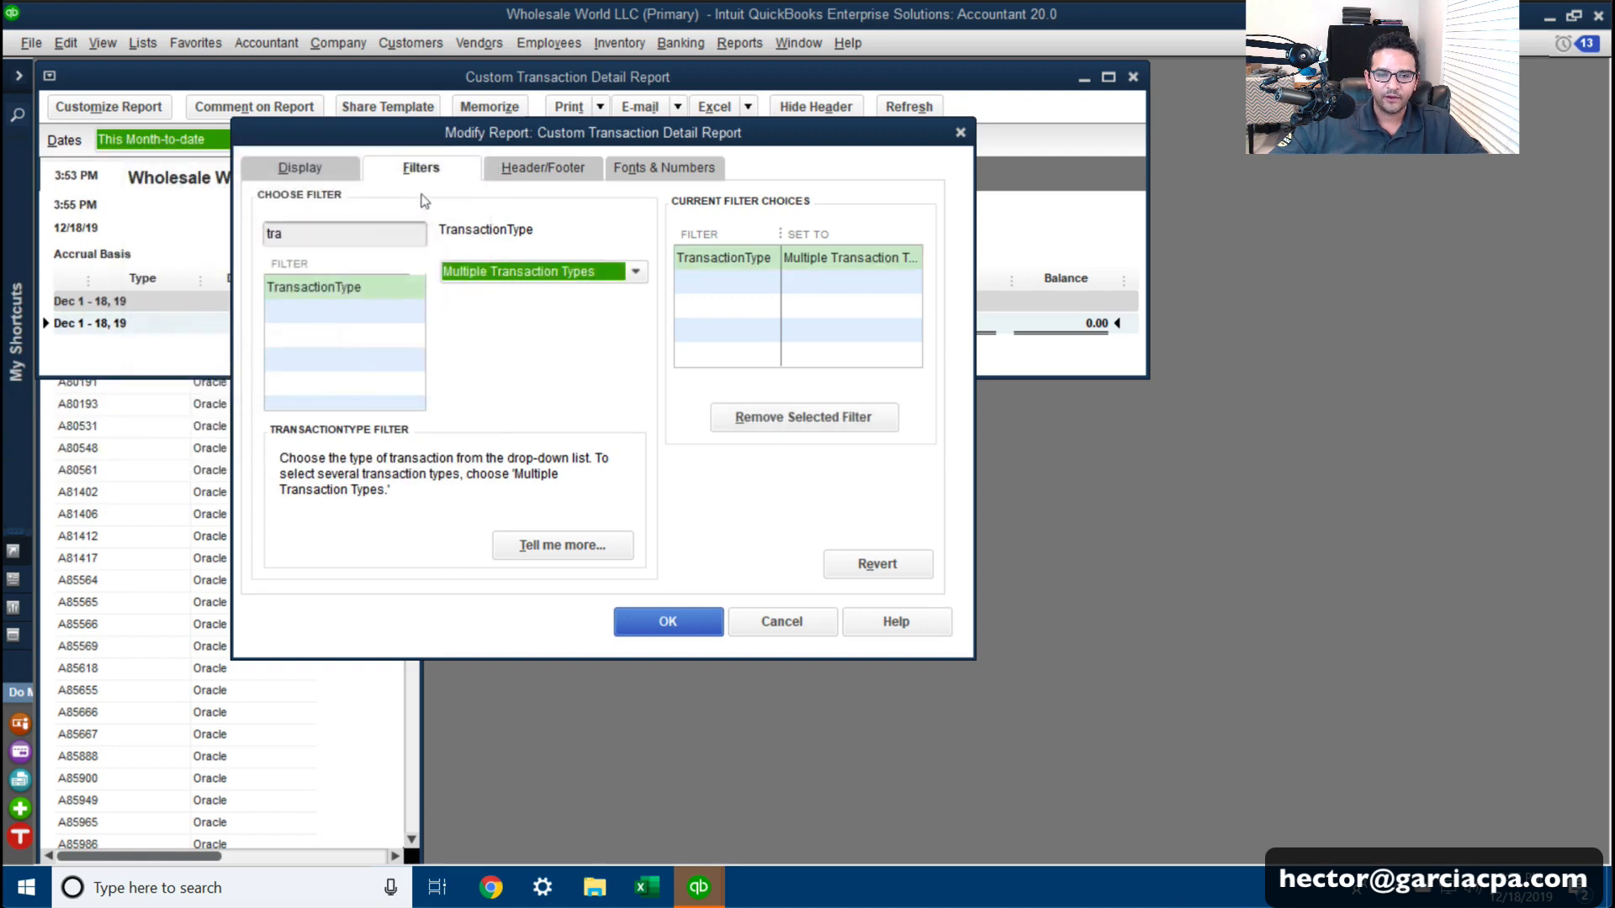
left_click(675, 624)
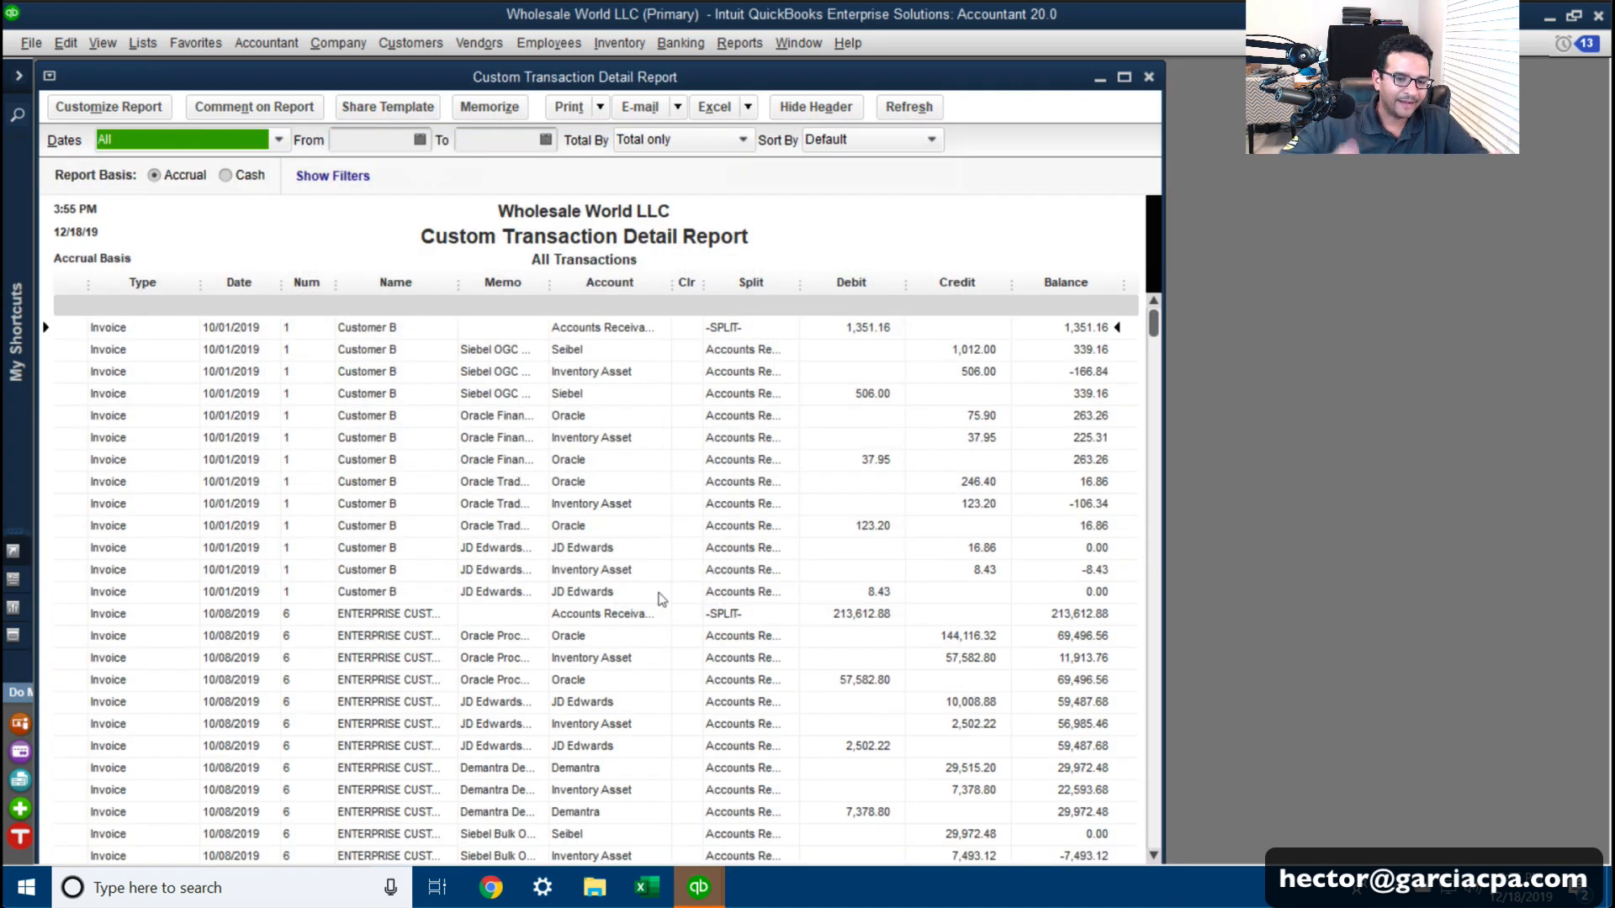
scroll(662, 599, "down", 19)
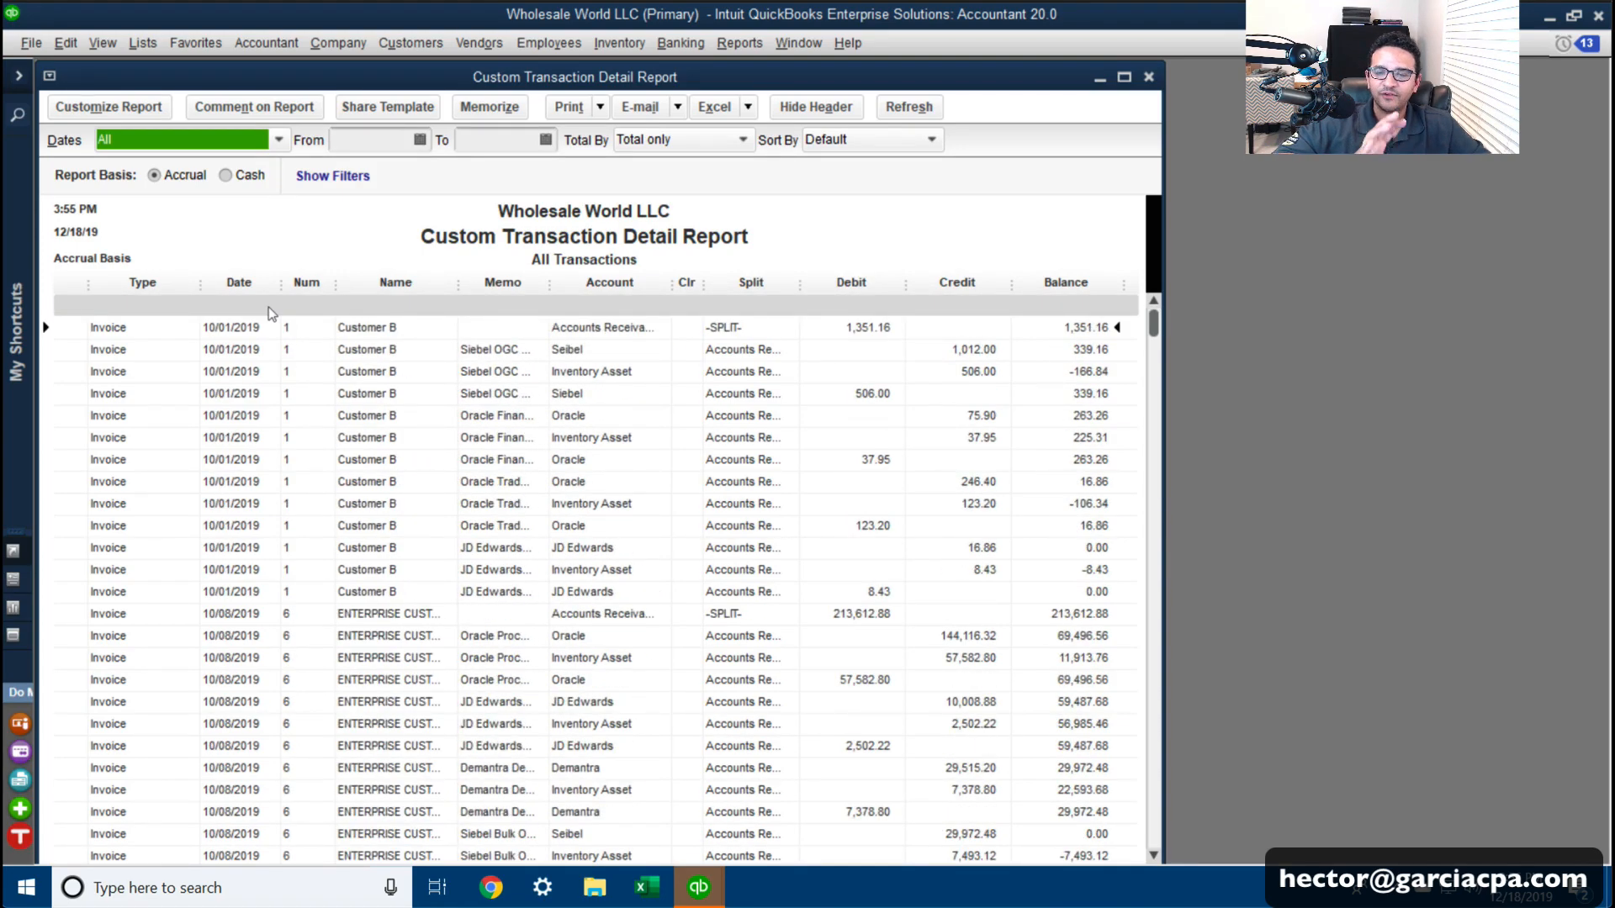
Step: Add a Detail Level filter set to All except summary to the transaction detail report and apply it
left_click(112, 107)
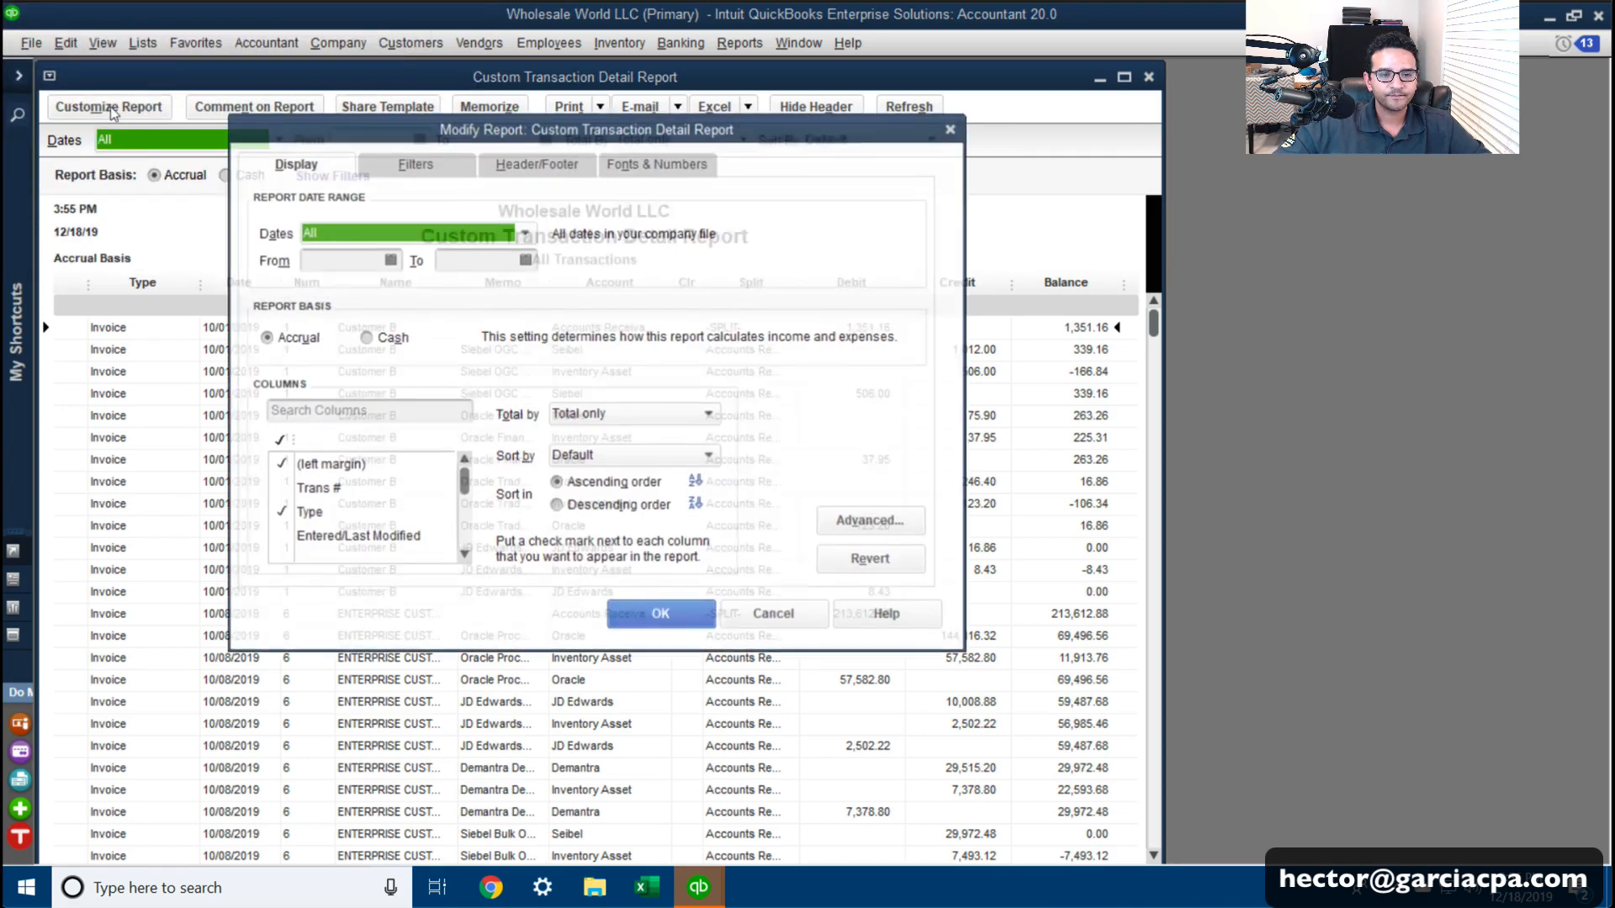
left_click(400, 165)
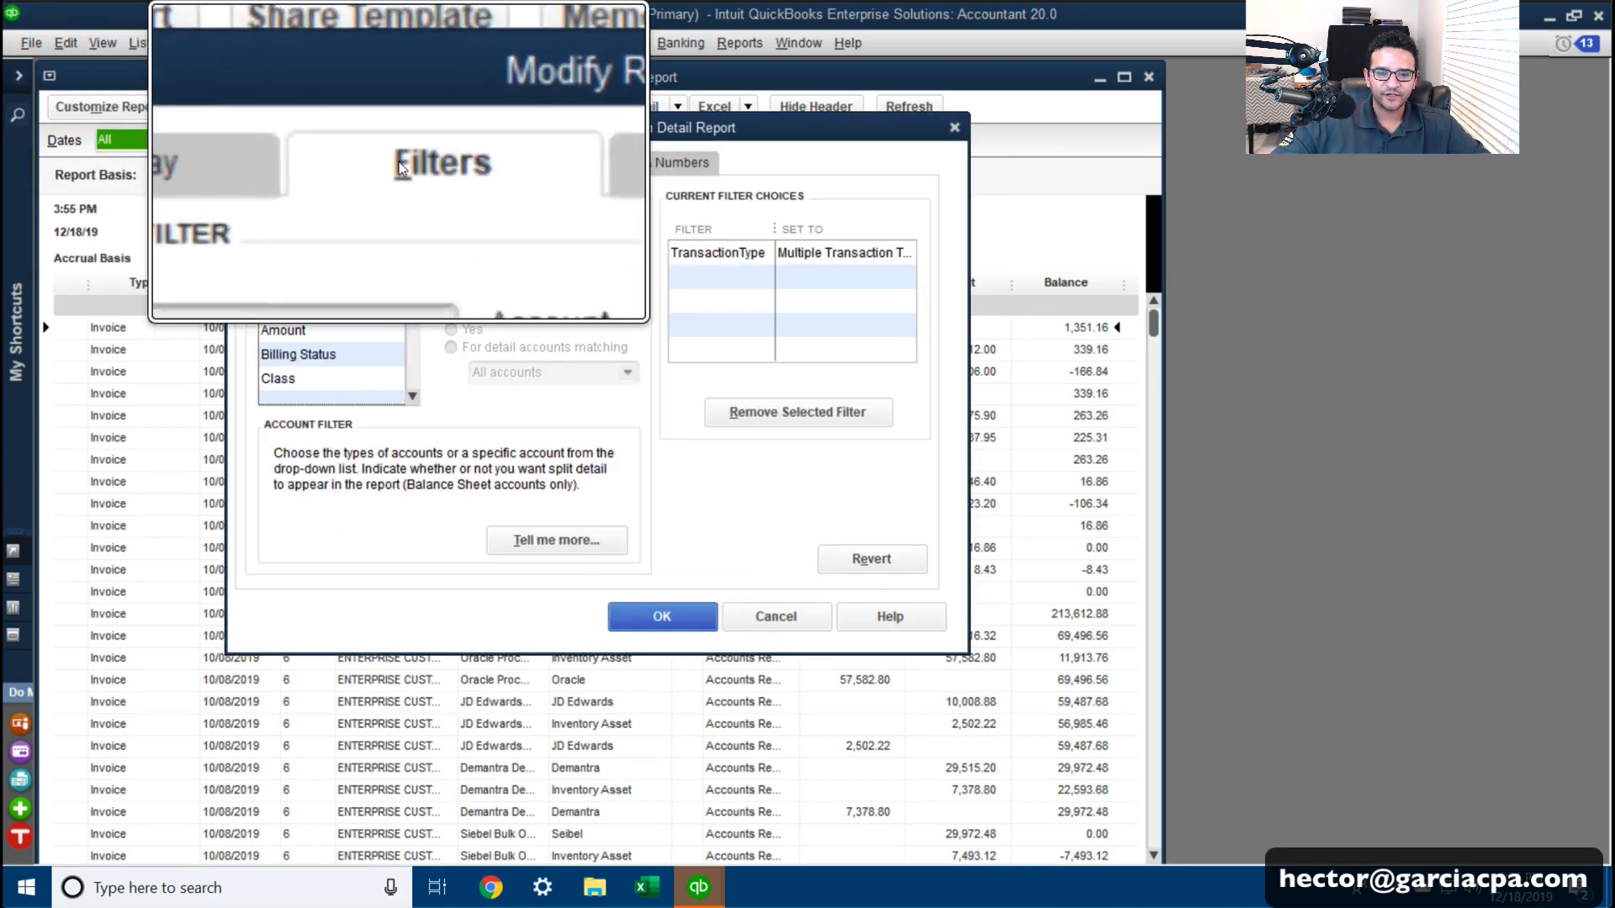
left_click(324, 331)
scroll(321, 328, "down", 2)
left_click(319, 328)
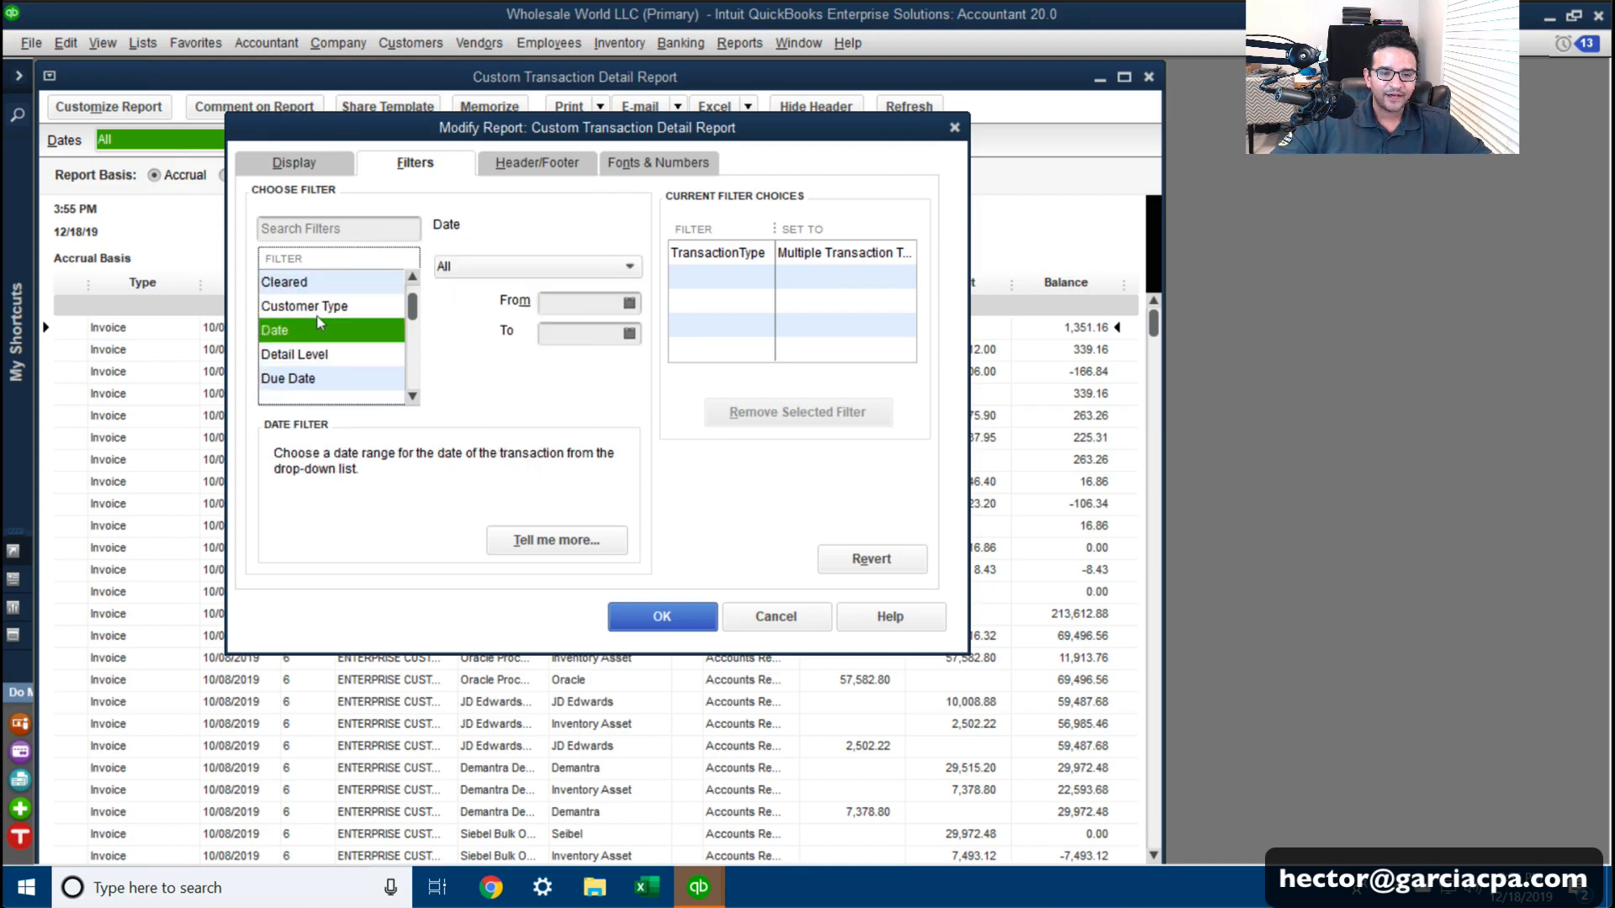
left_click(312, 355)
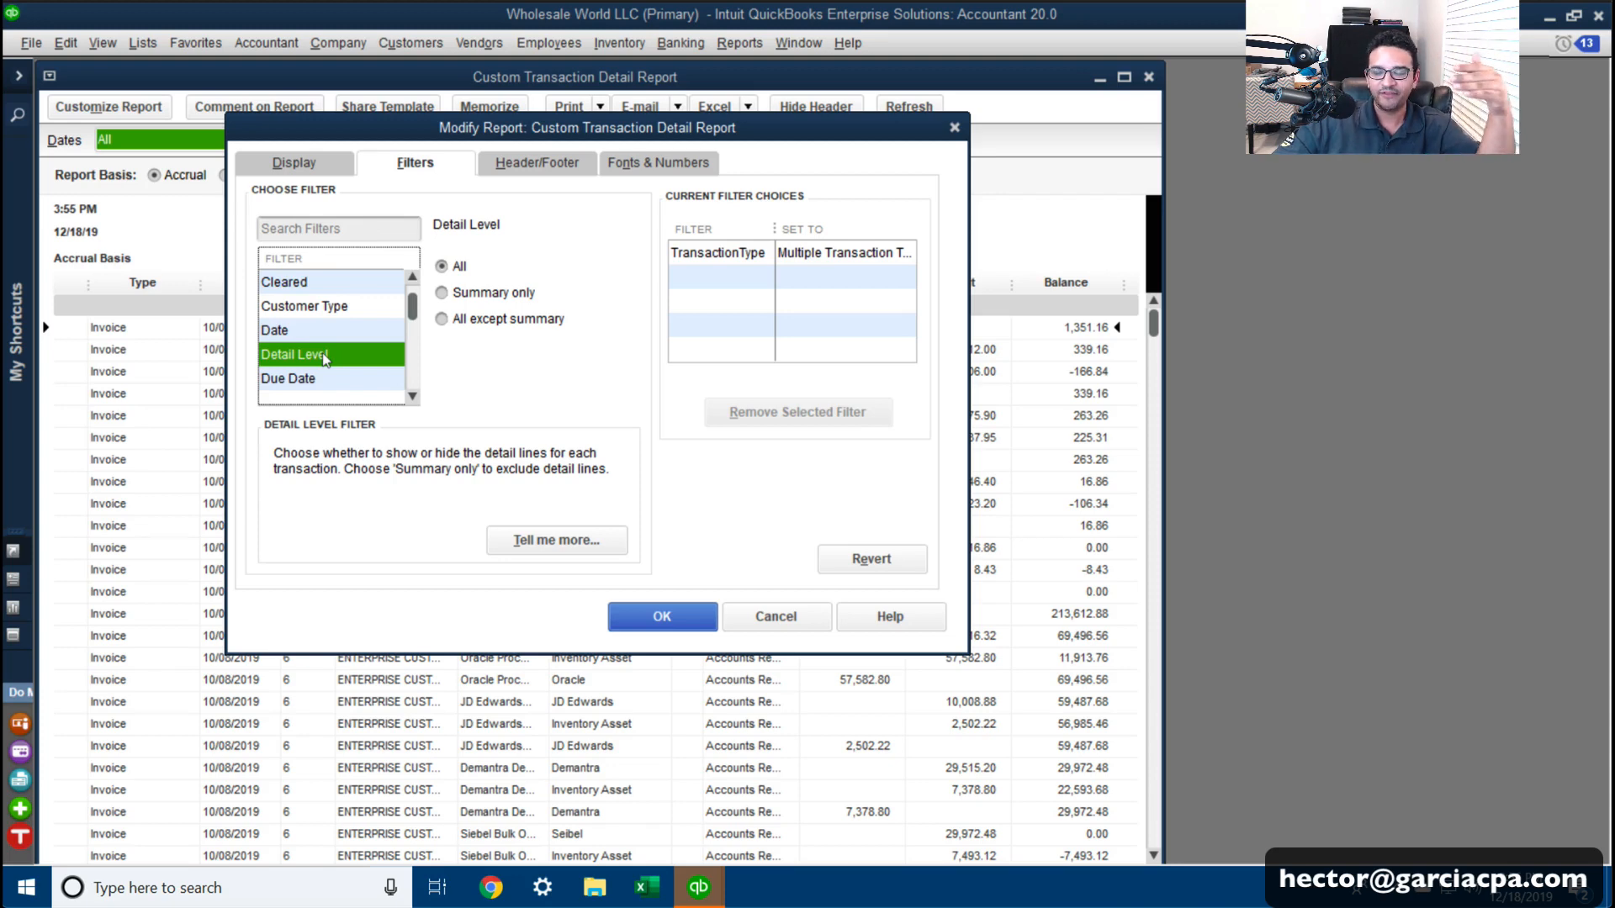
left_click(463, 322)
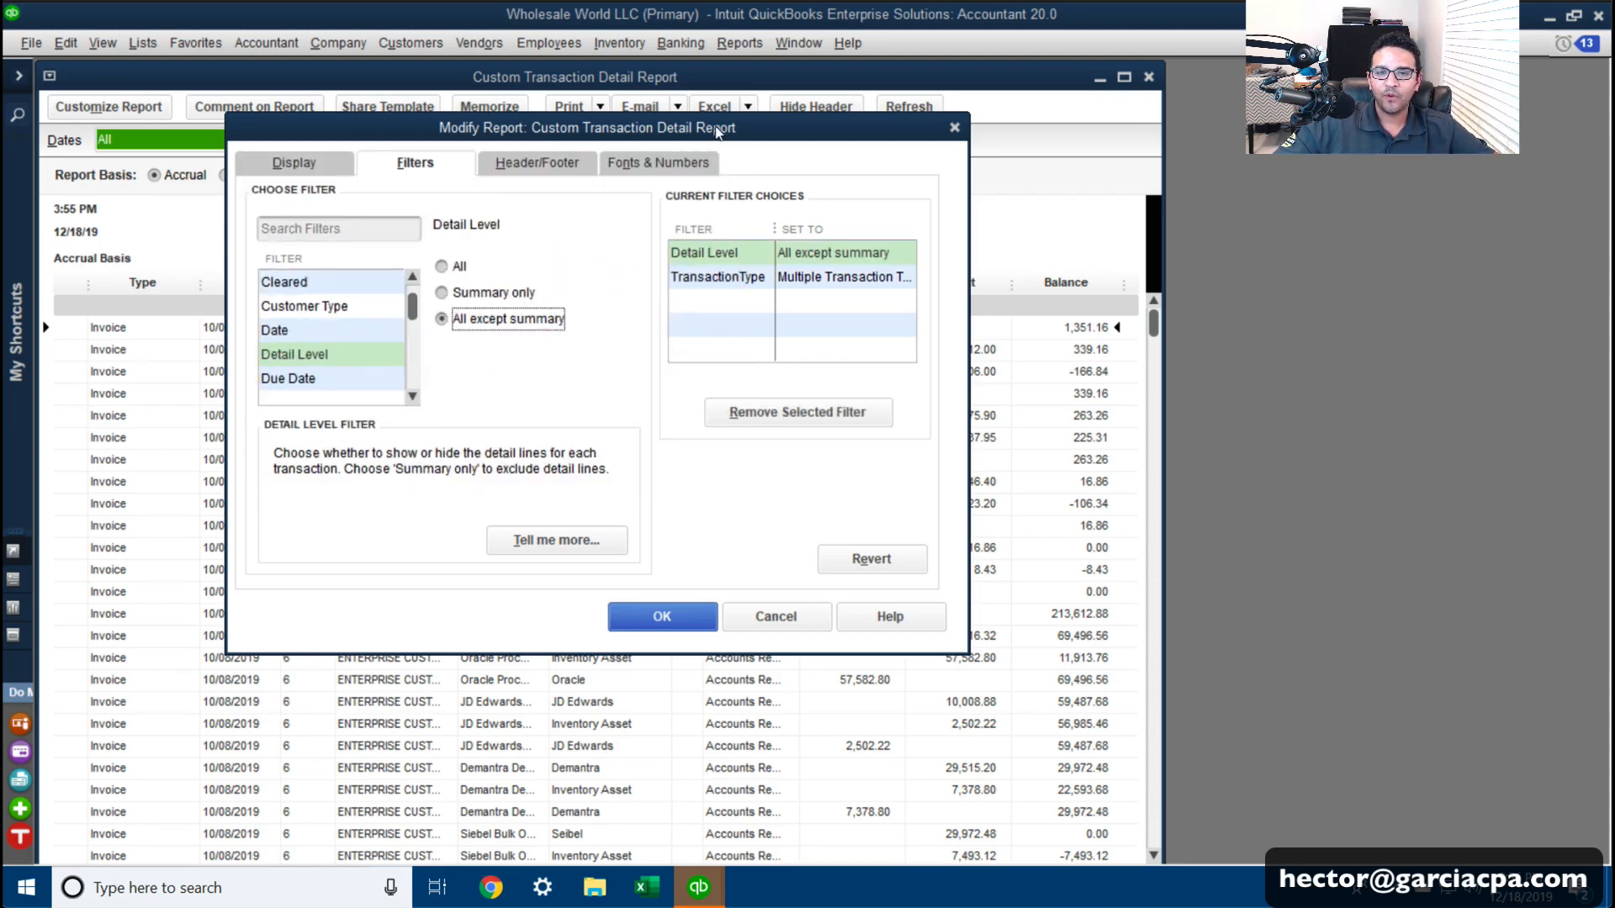
left_click_drag(716, 132, 522, 137)
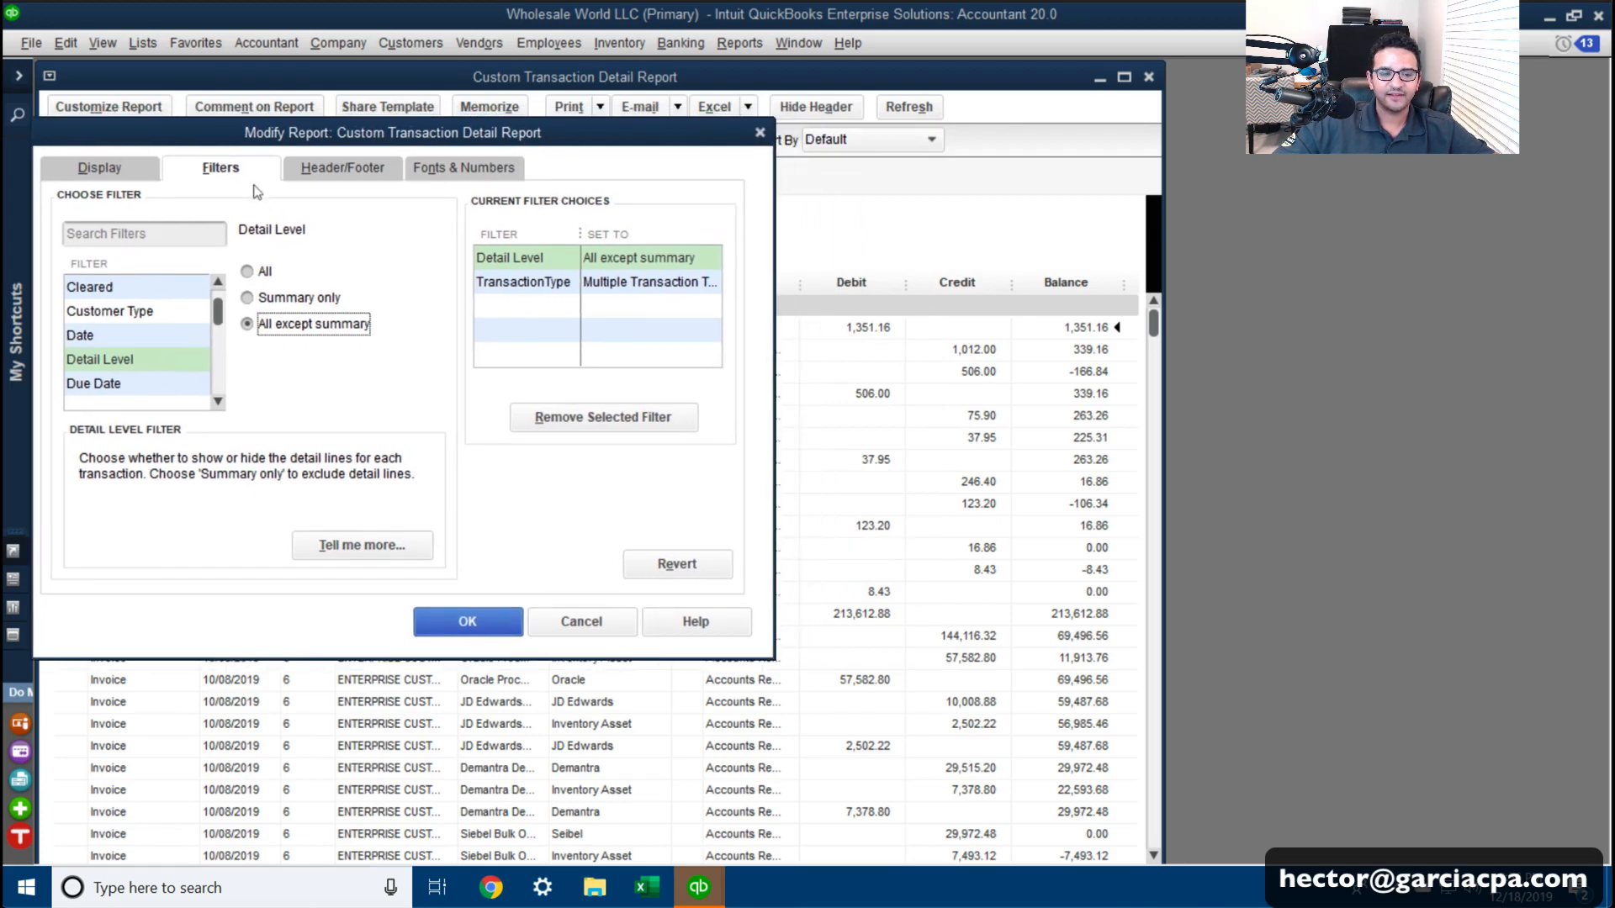
left_click_drag(254, 141, 304, 139)
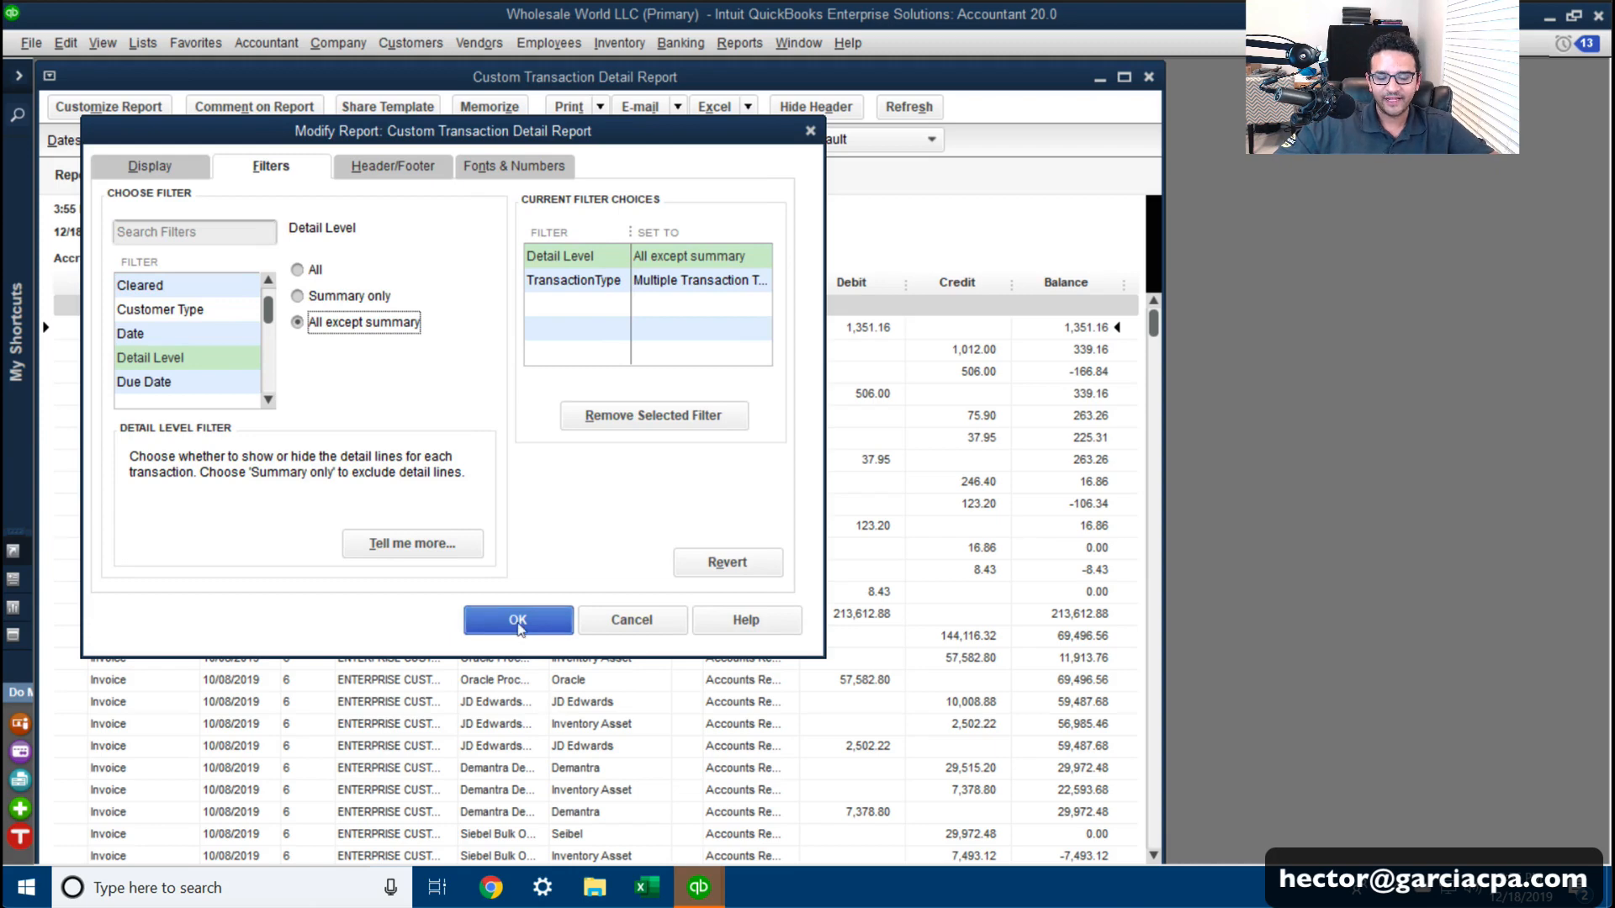
left_click(513, 616)
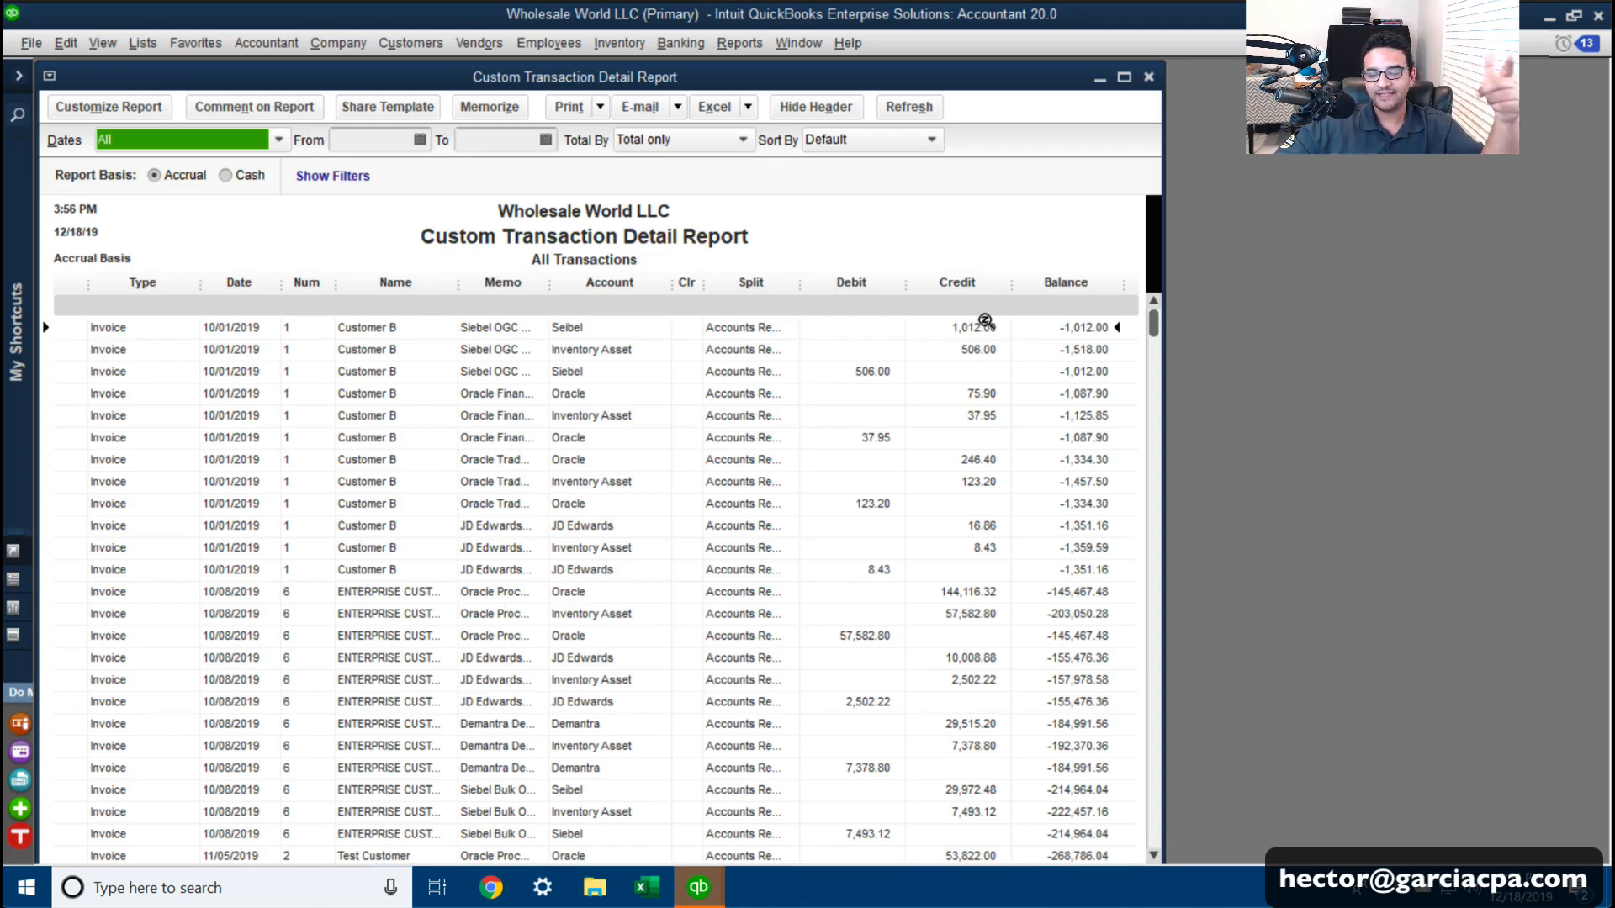
Step: Examine the credit and debit amounts on the first invoice's sales, inventory asset and cost lines
key("super+plus")
key("super+Escape")
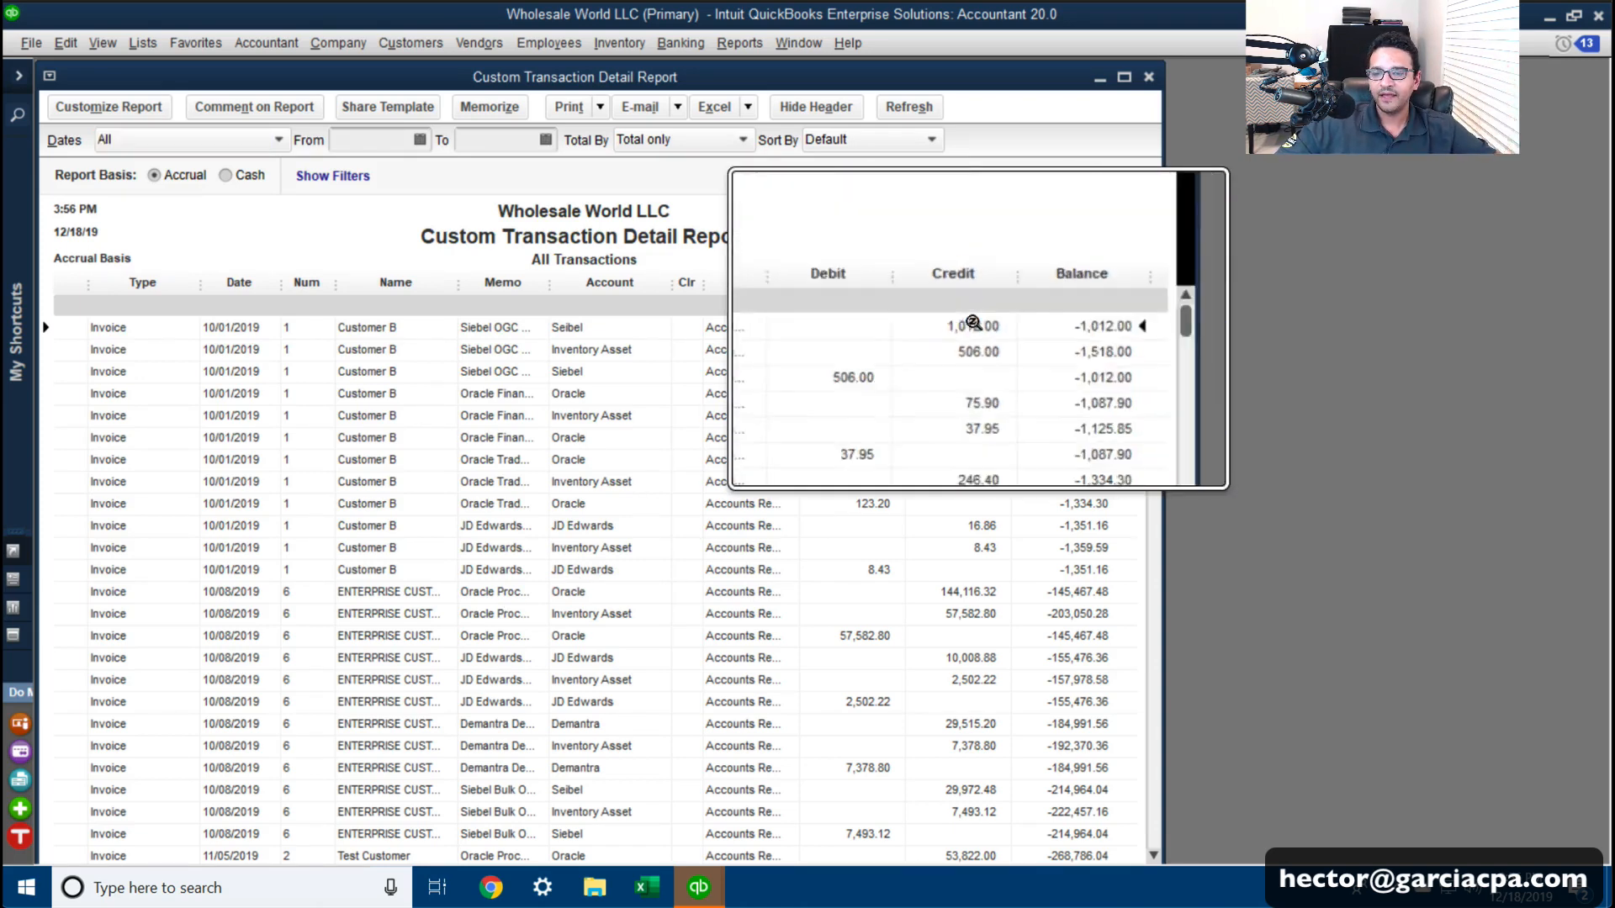
key("super+plus")
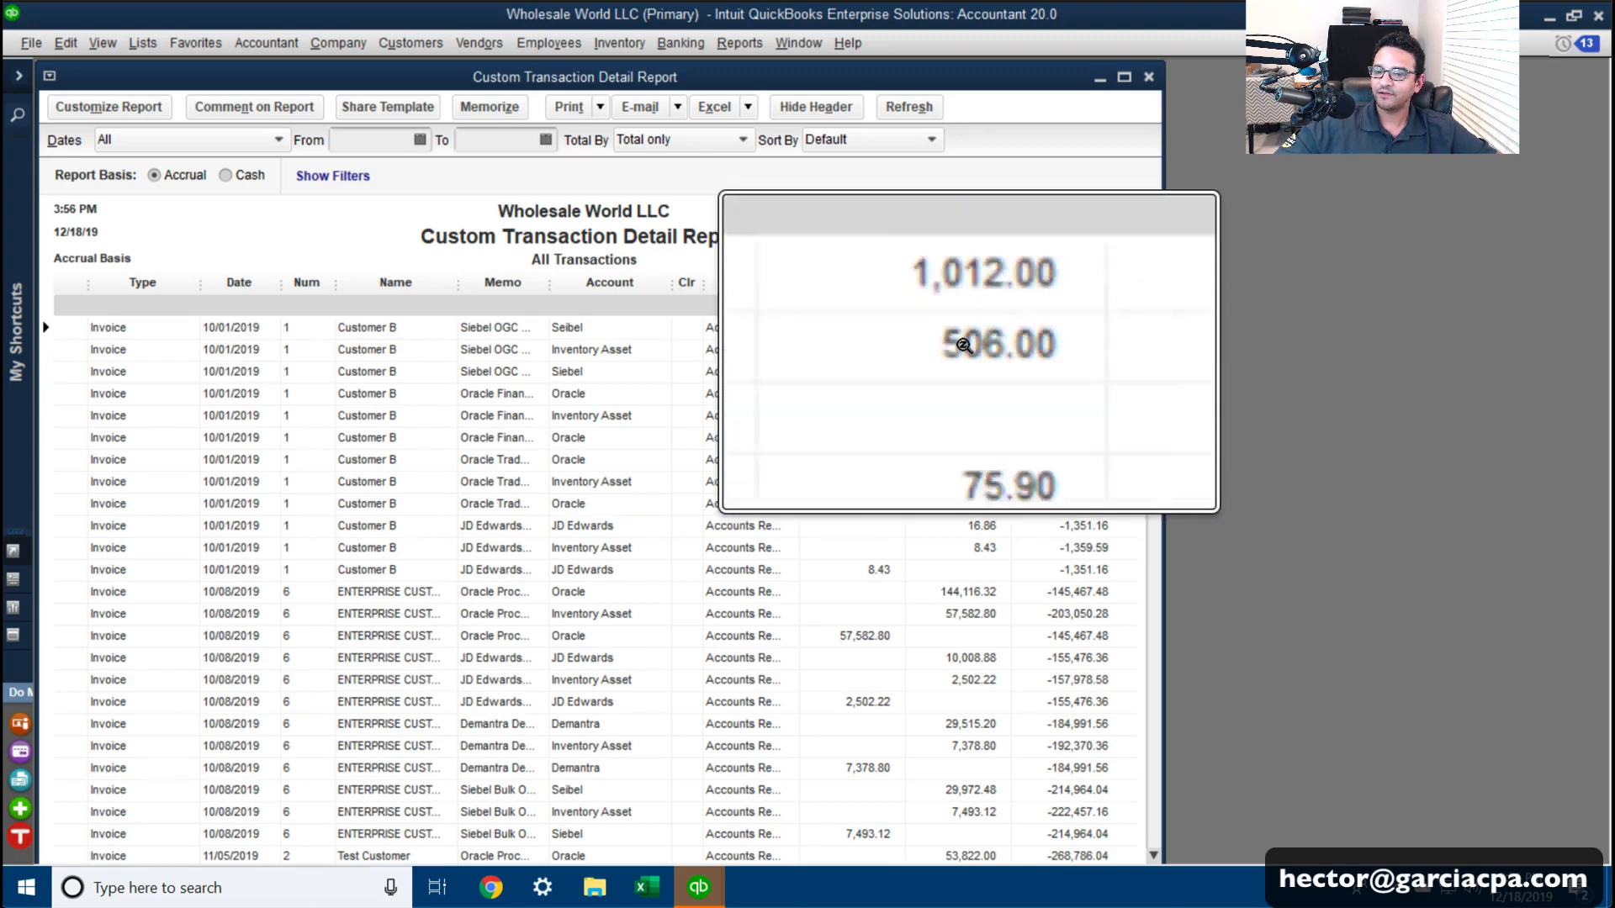
key("super+Escape")
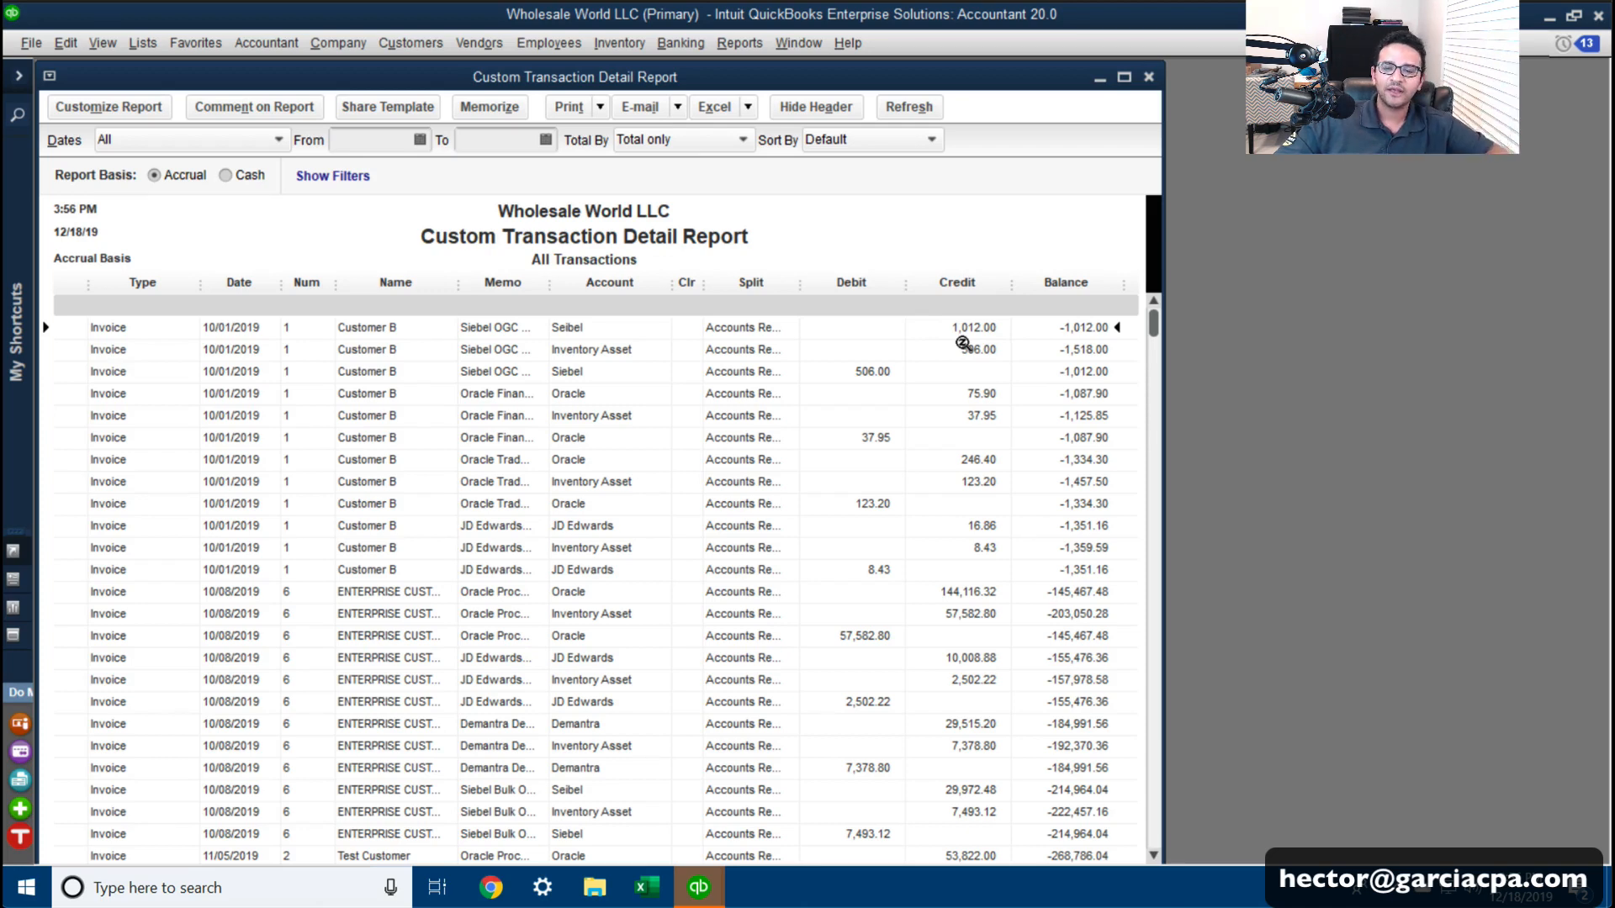
key("super+plus")
key("super+Escape")
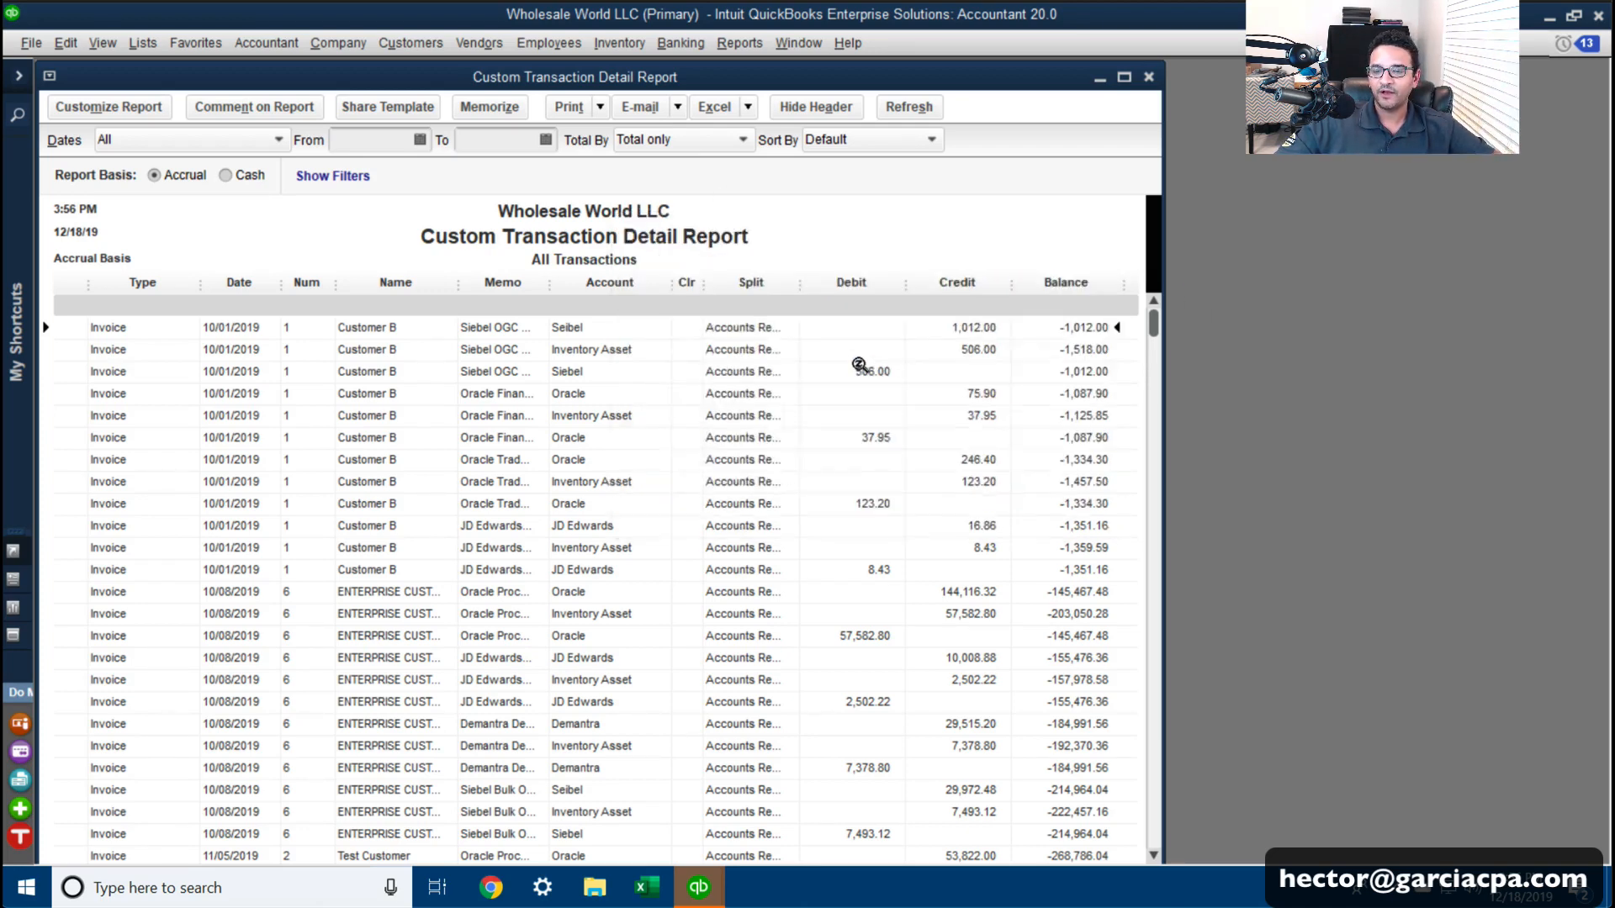
key("super+plus")
key("super+Escape")
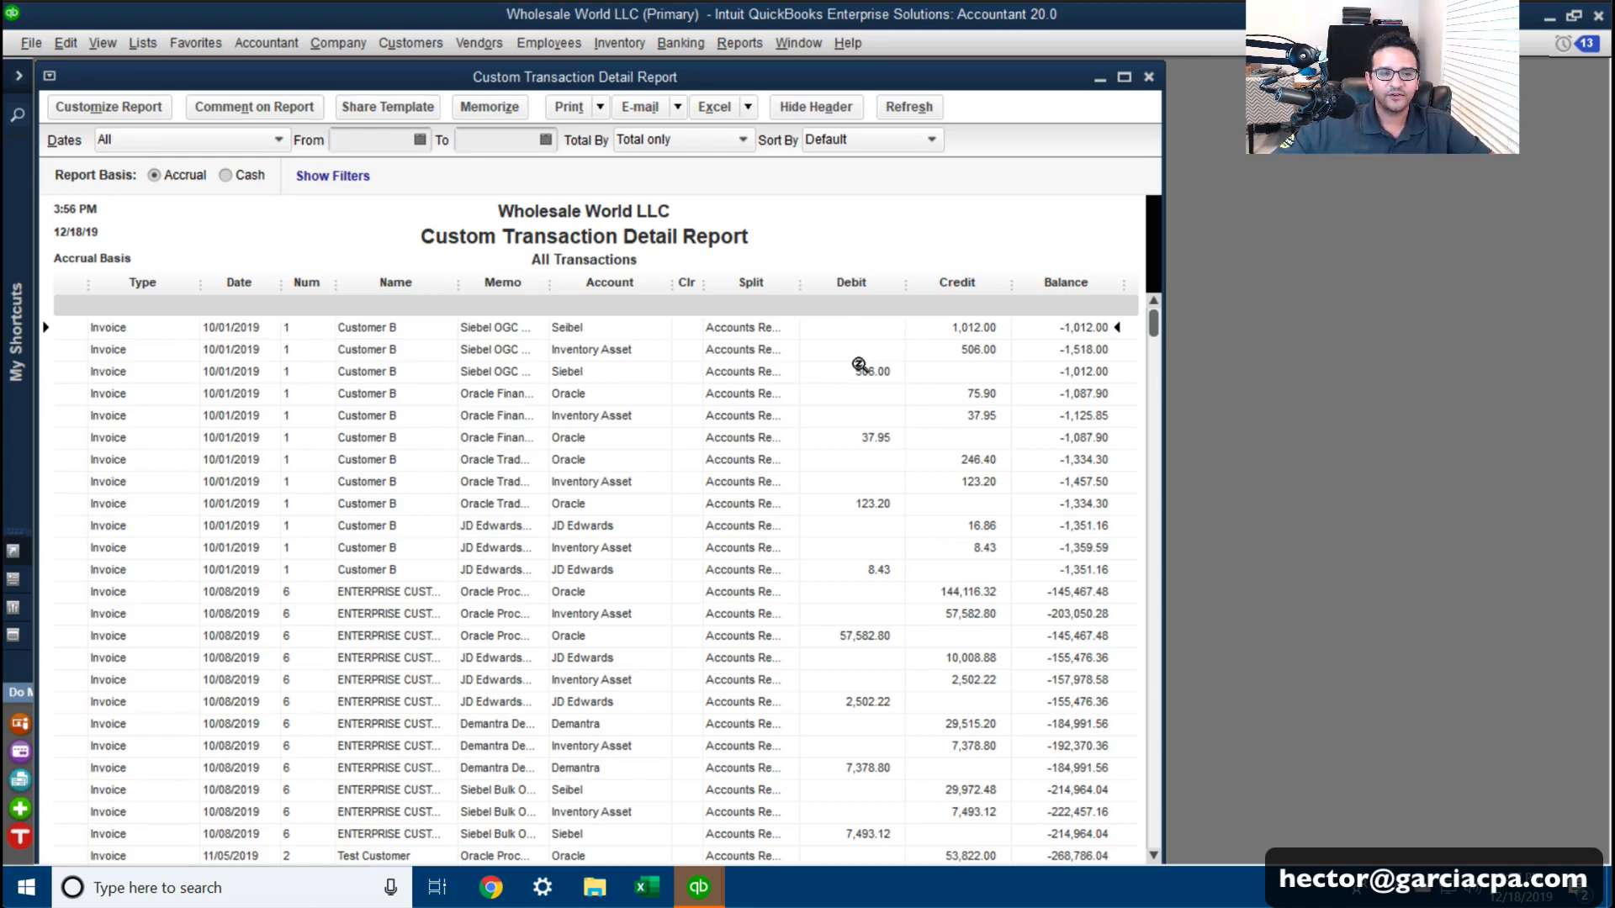
Step: Add an Account filter limited to All ordinary income accounts and apply it to the report
left_click(109, 107)
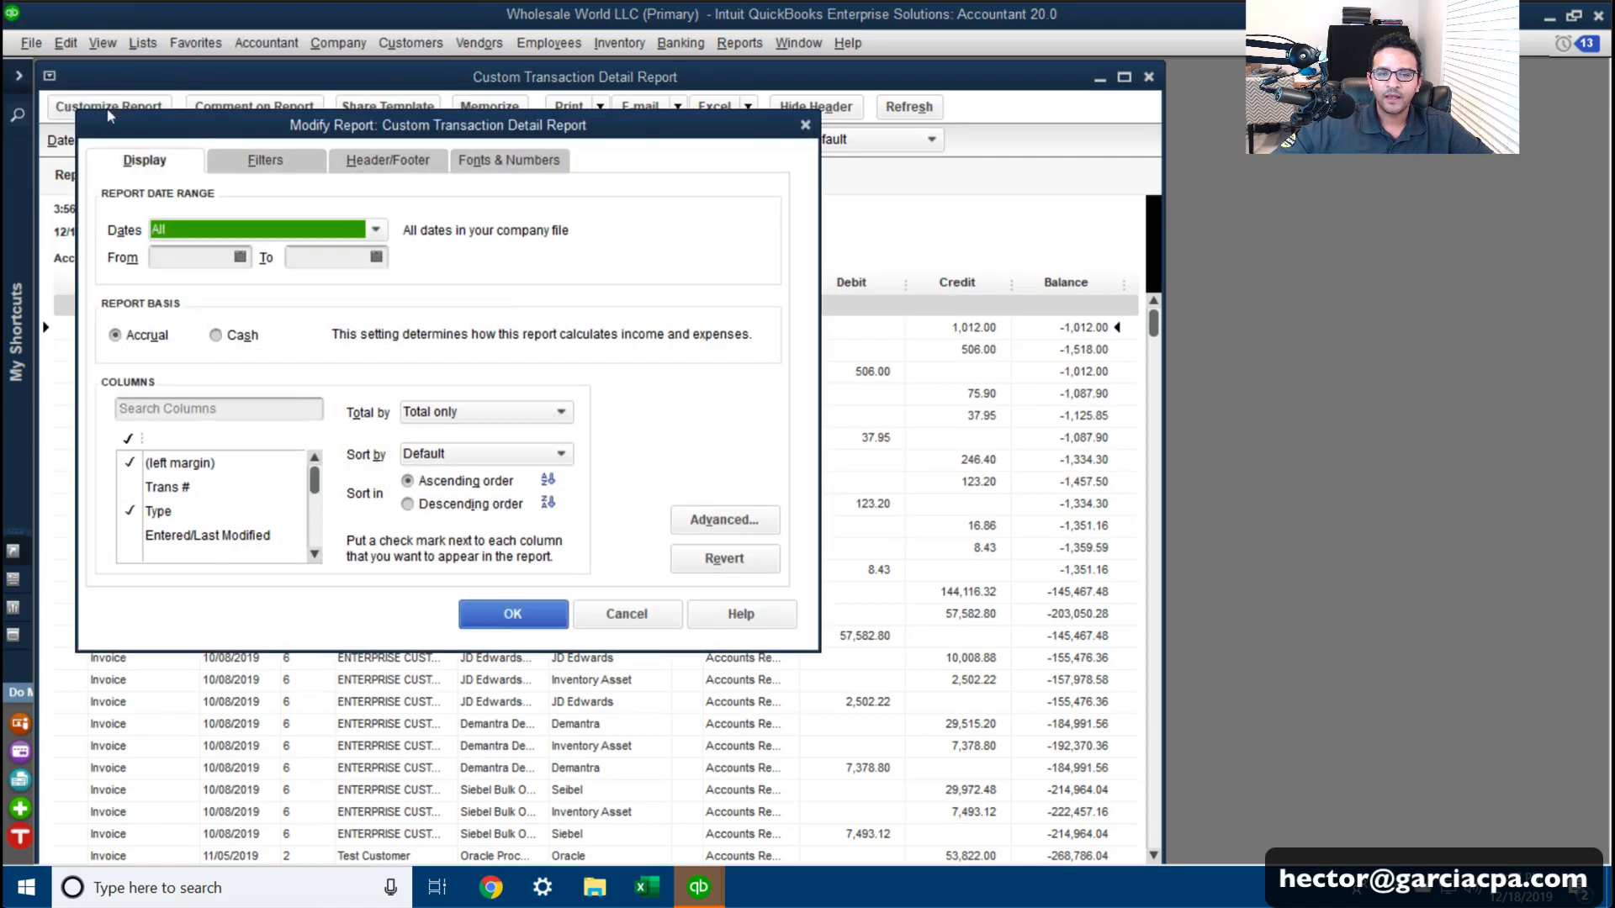
left_click(257, 162)
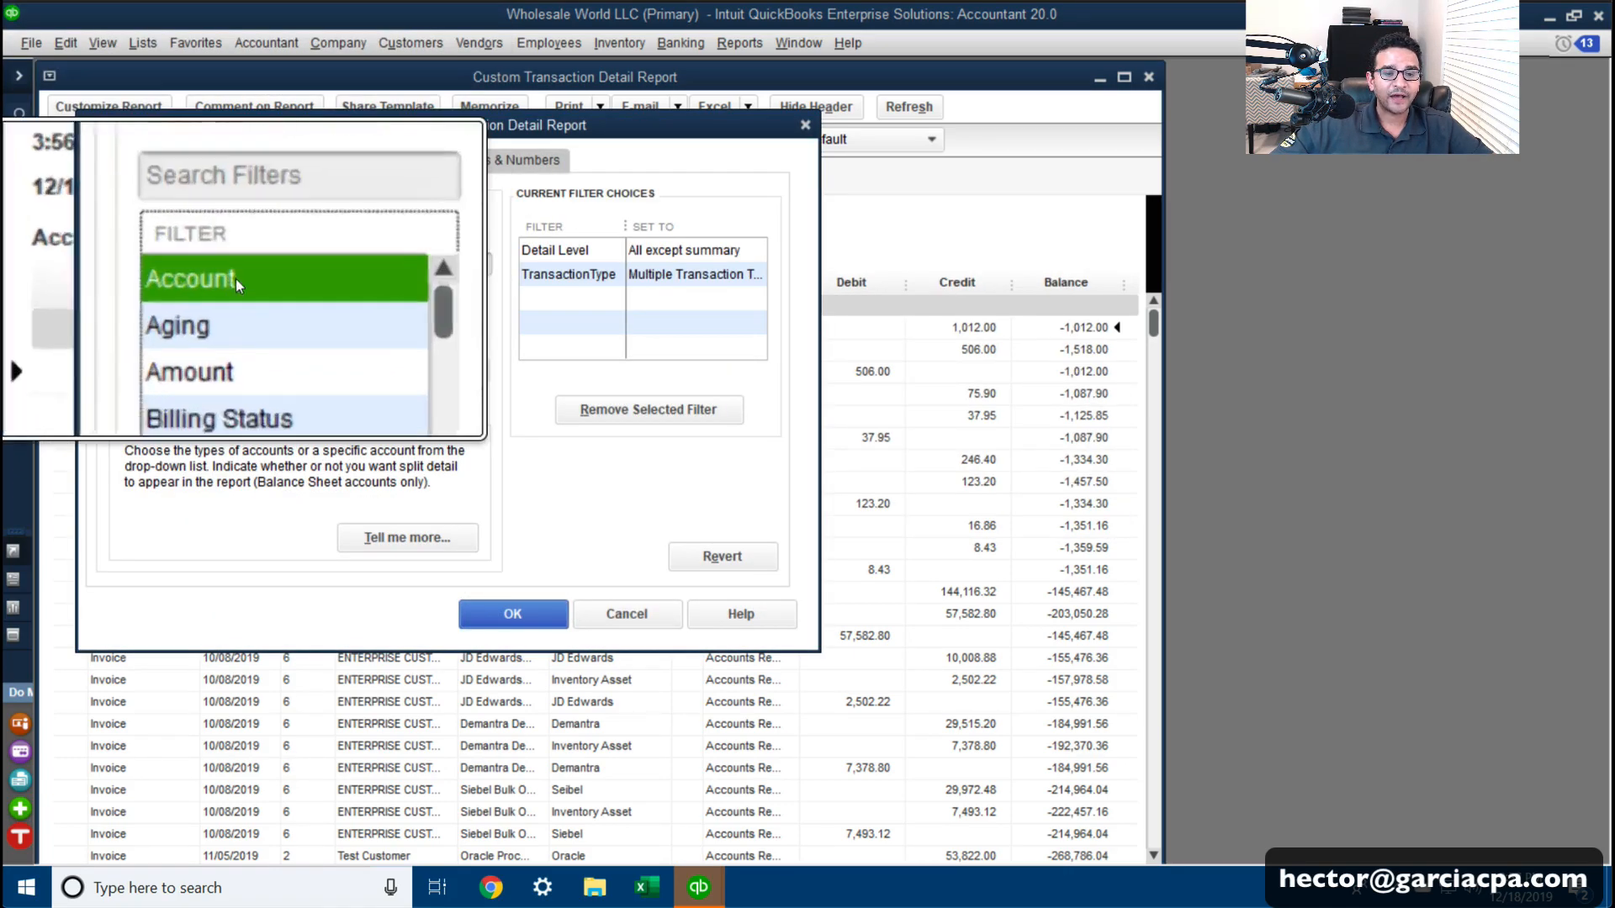
left_click(482, 264)
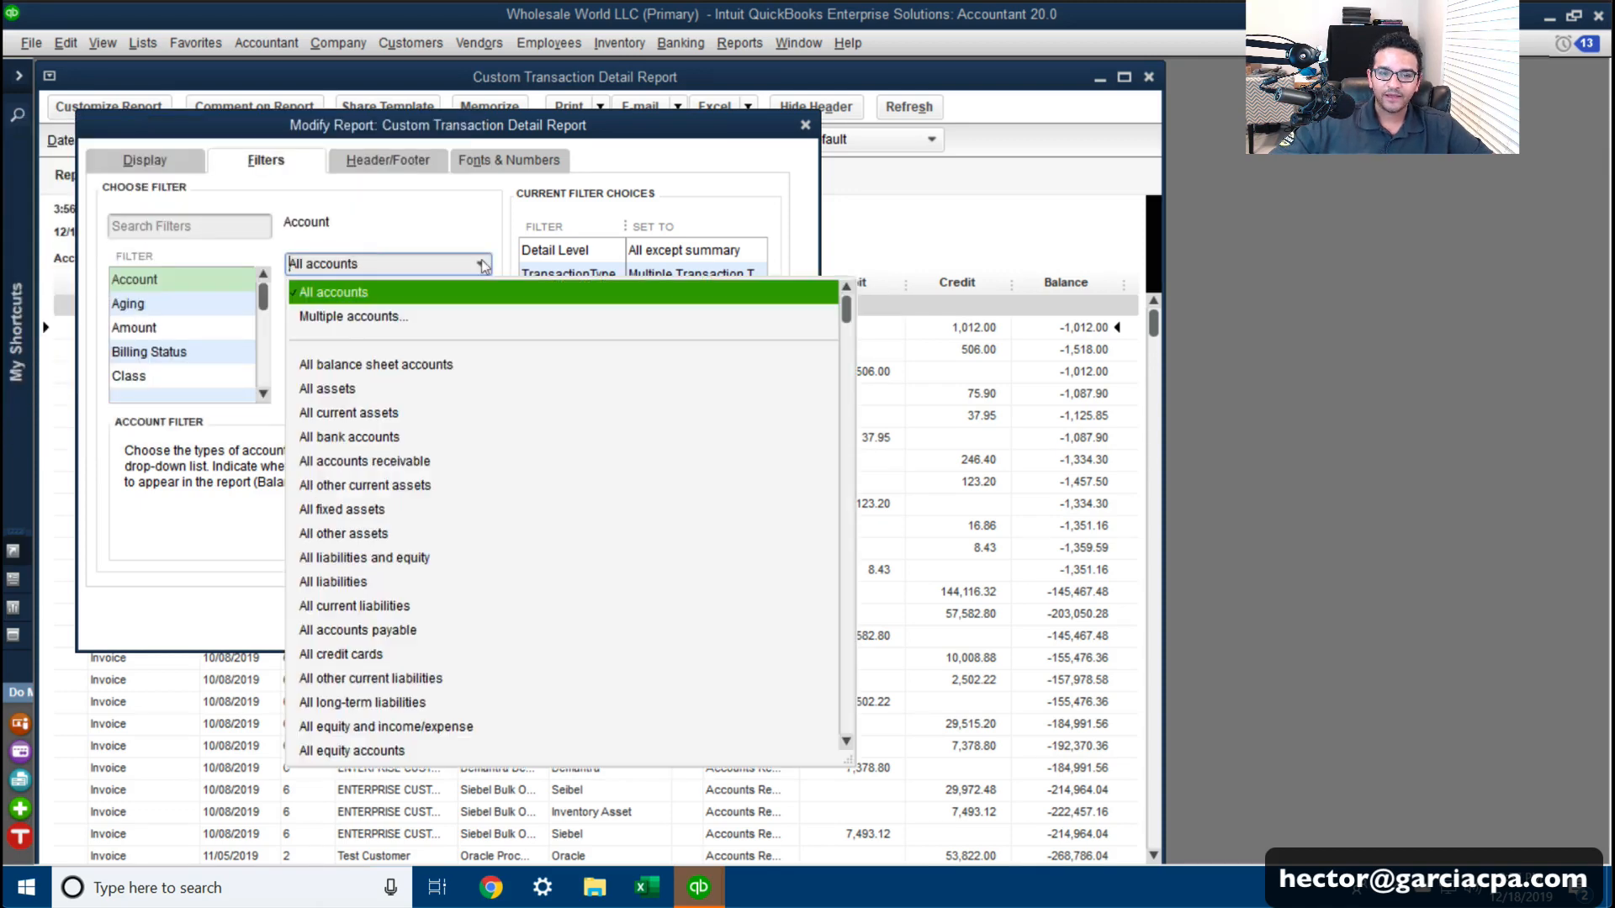
scroll(423, 490, "down", 4)
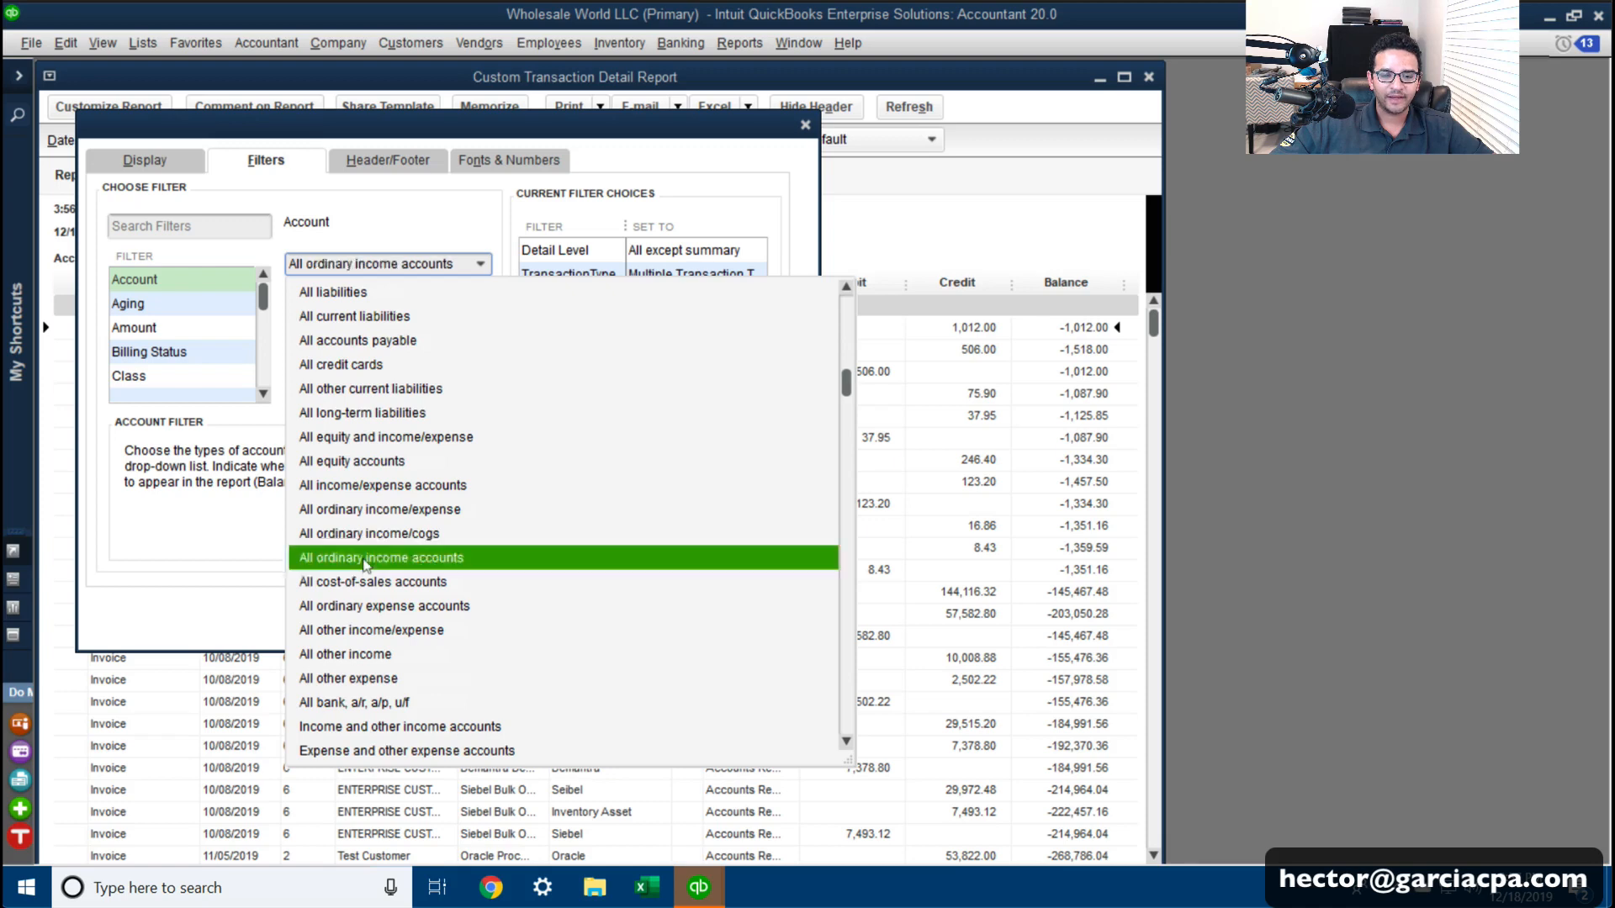
left_click(368, 557)
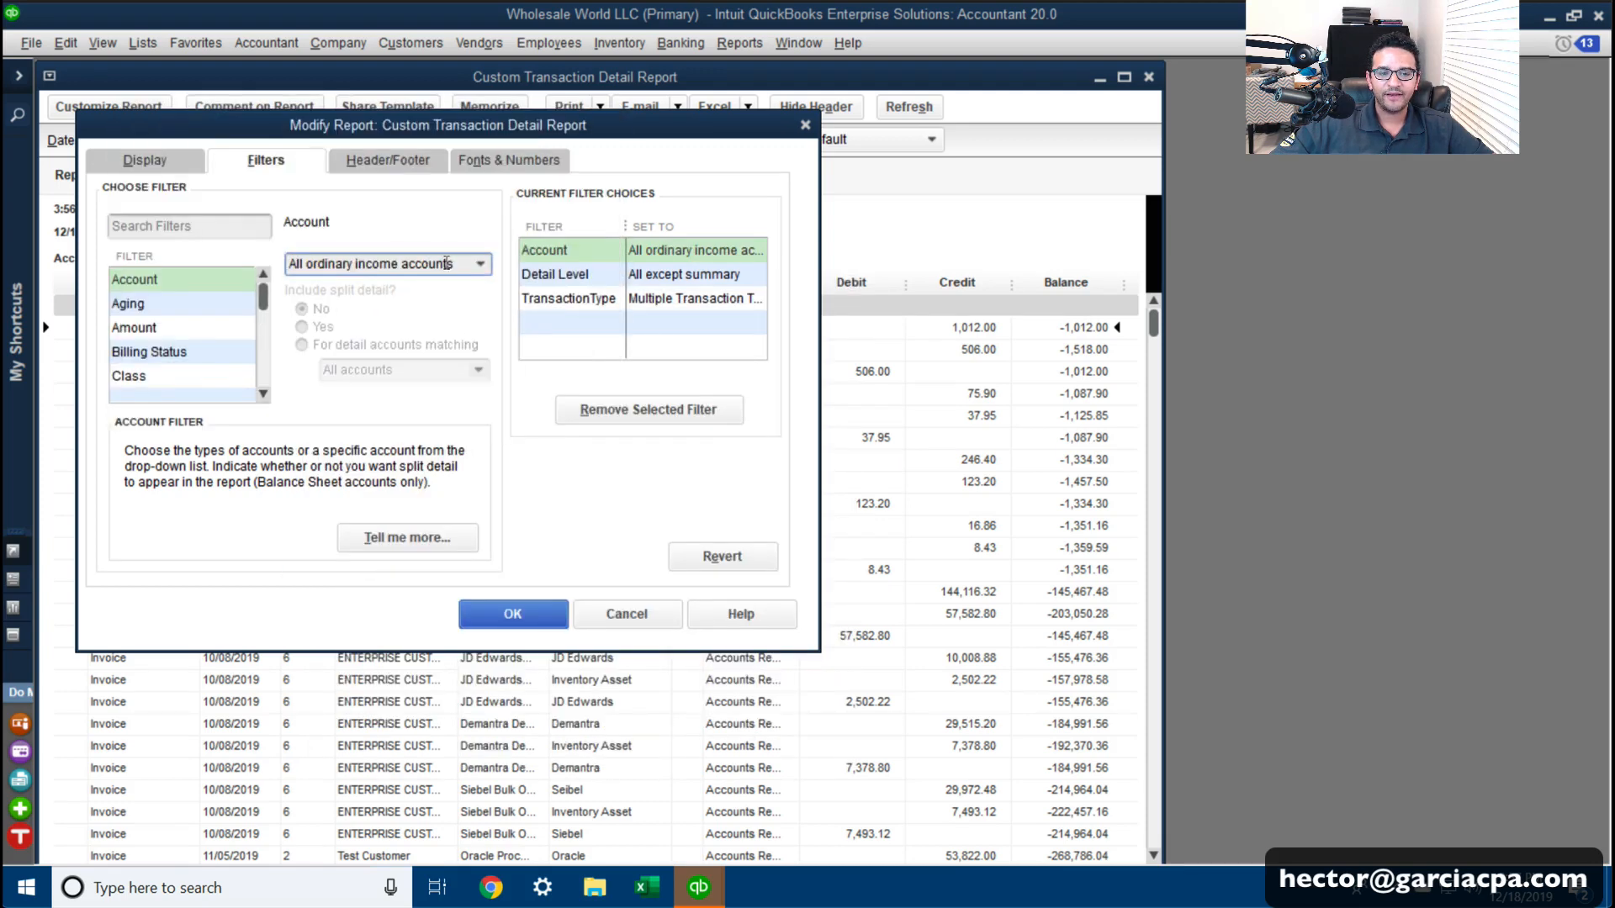
left_click_drag(447, 263, 268, 256)
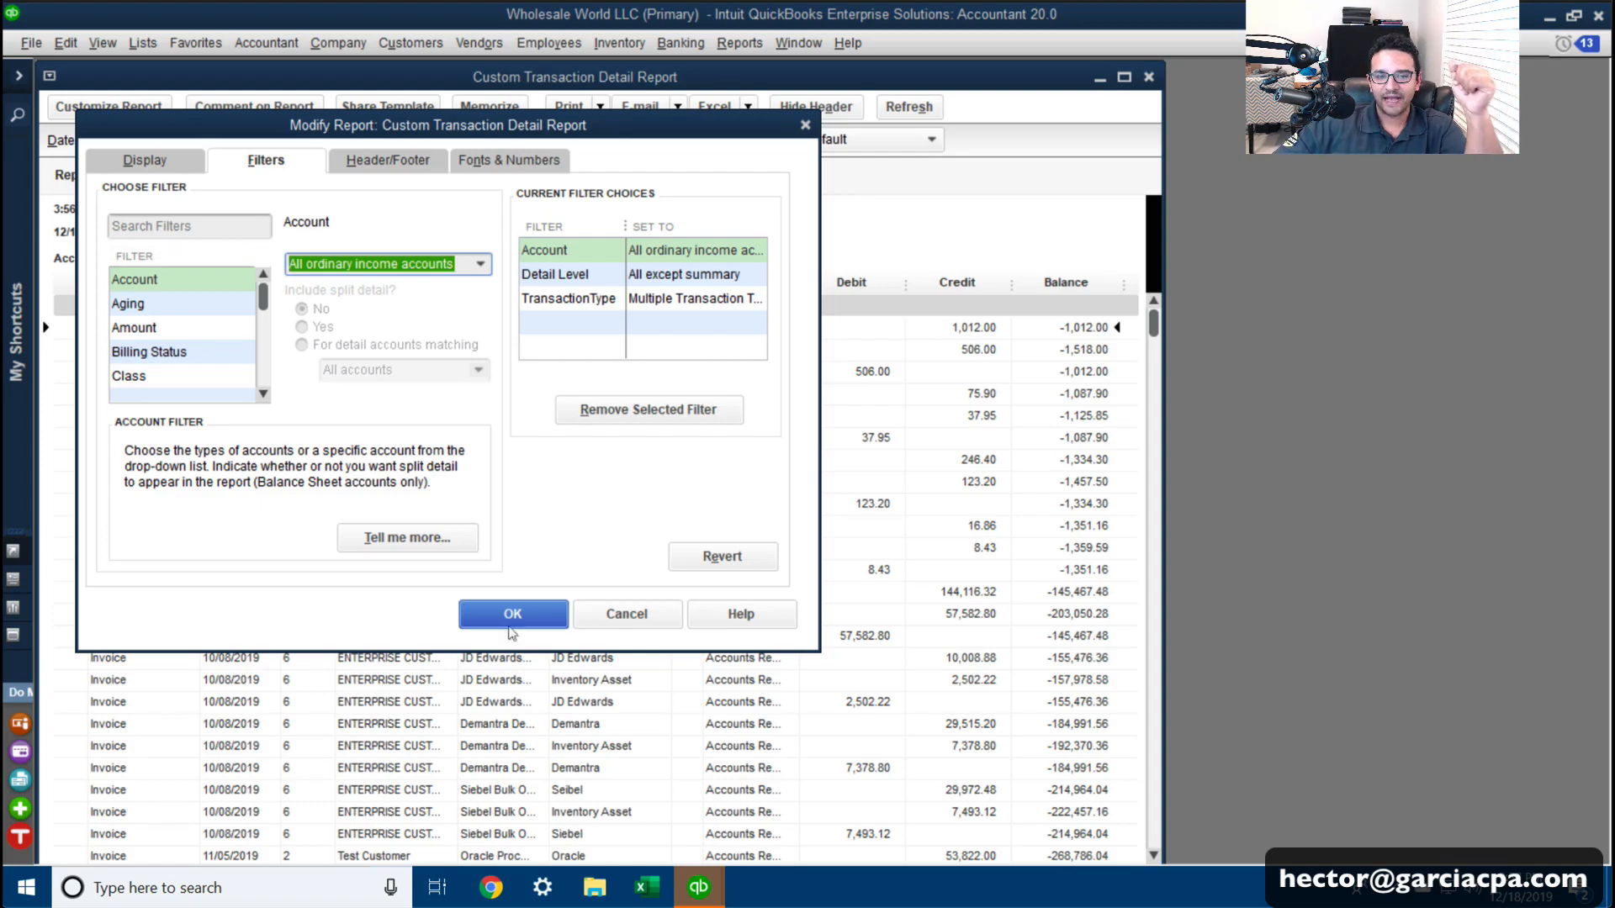
left_click(509, 617)
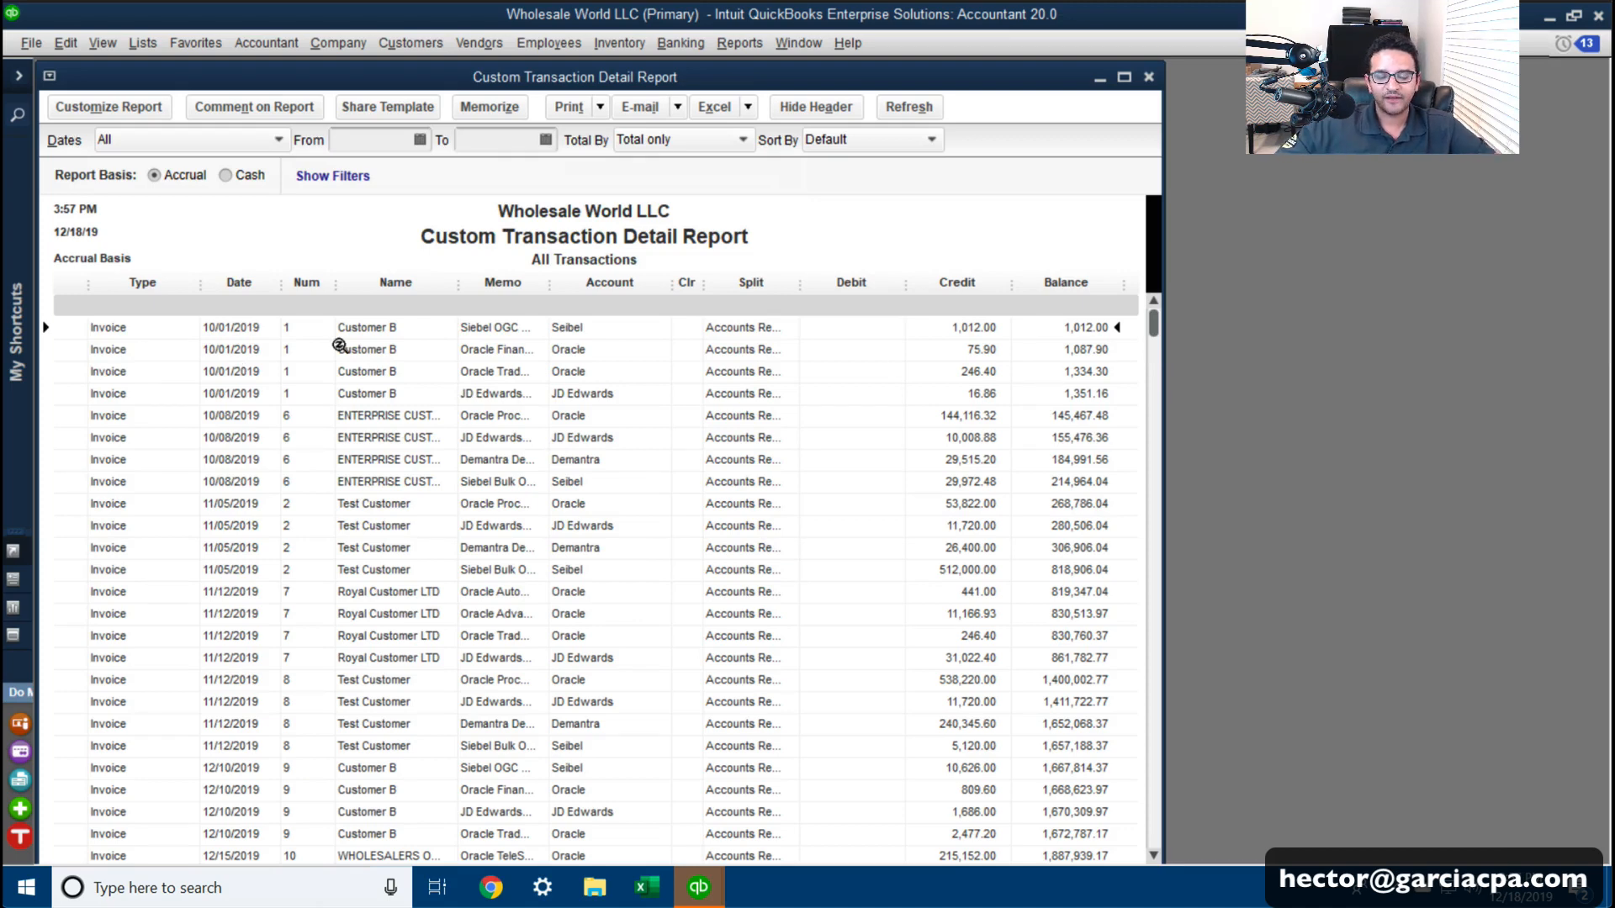
Step: Remove the Memo, Account, Clr and Split columns from the custom transaction detail report
left_click_drag(191, 271, 283, 276)
left_click_drag(421, 276, 329, 281)
left_click_drag(505, 278, 404, 279)
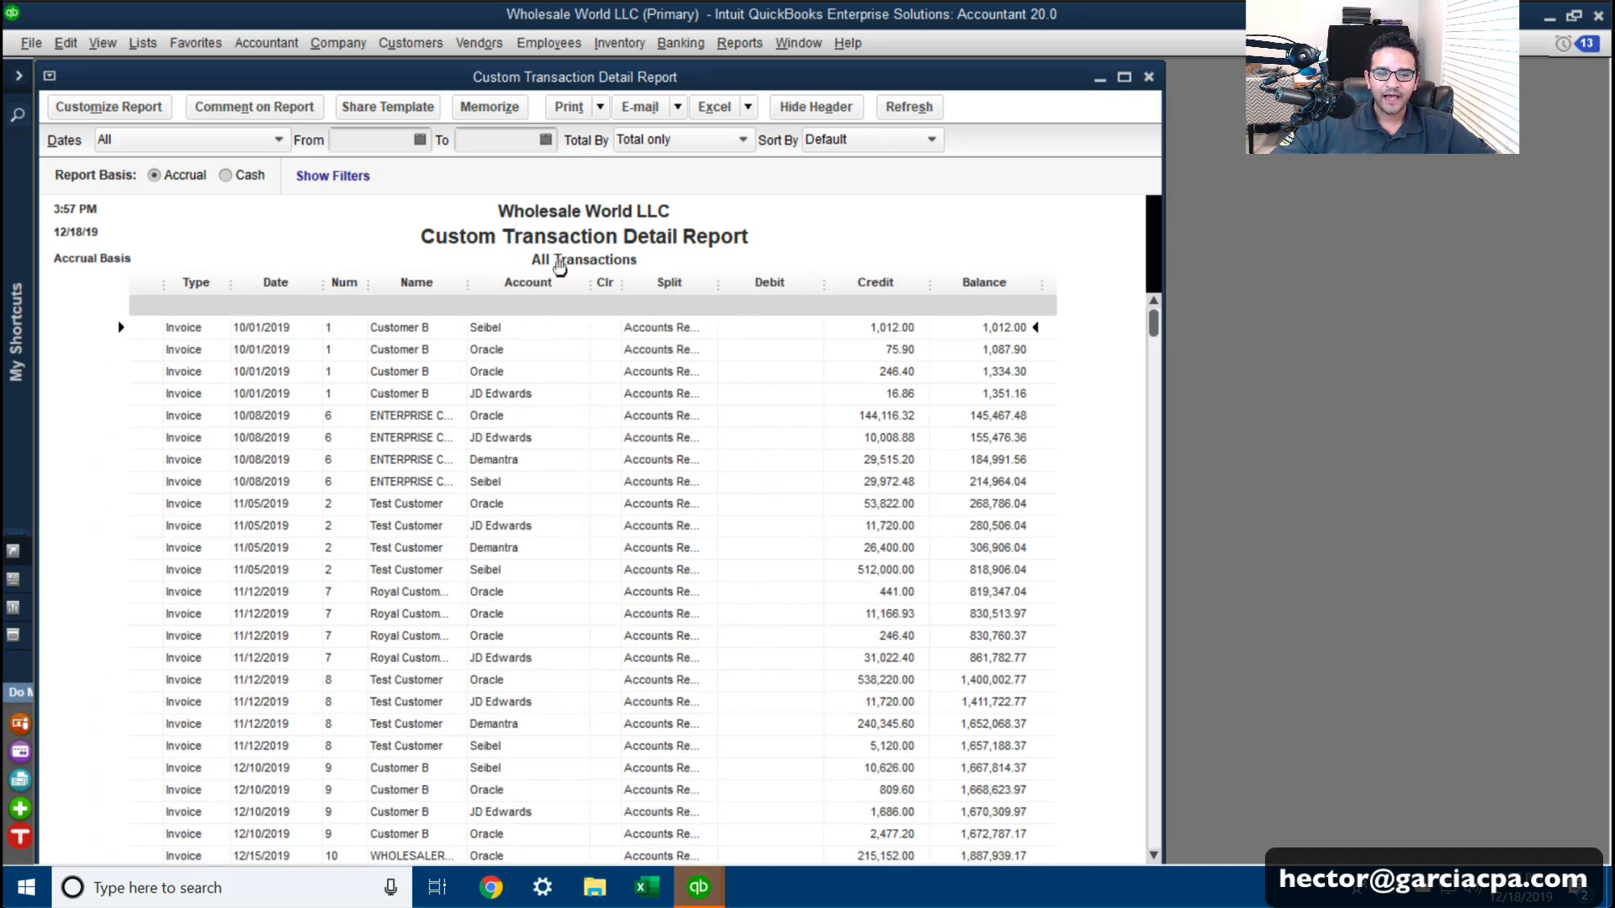
left_click_drag(581, 275, 518, 284)
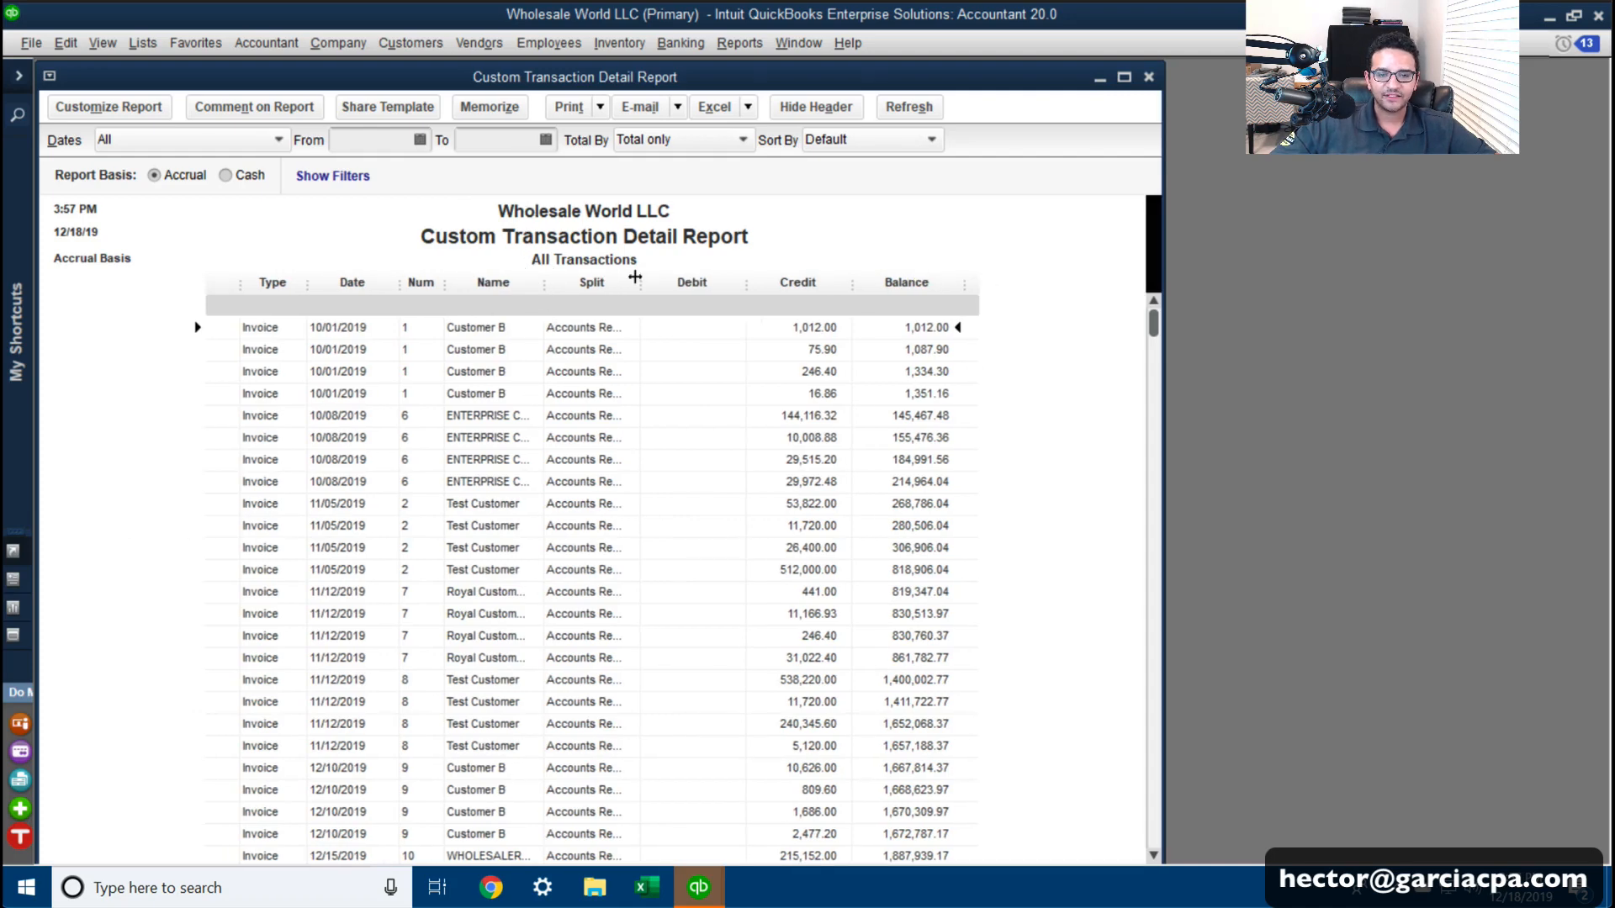
left_click_drag(635, 275, 538, 286)
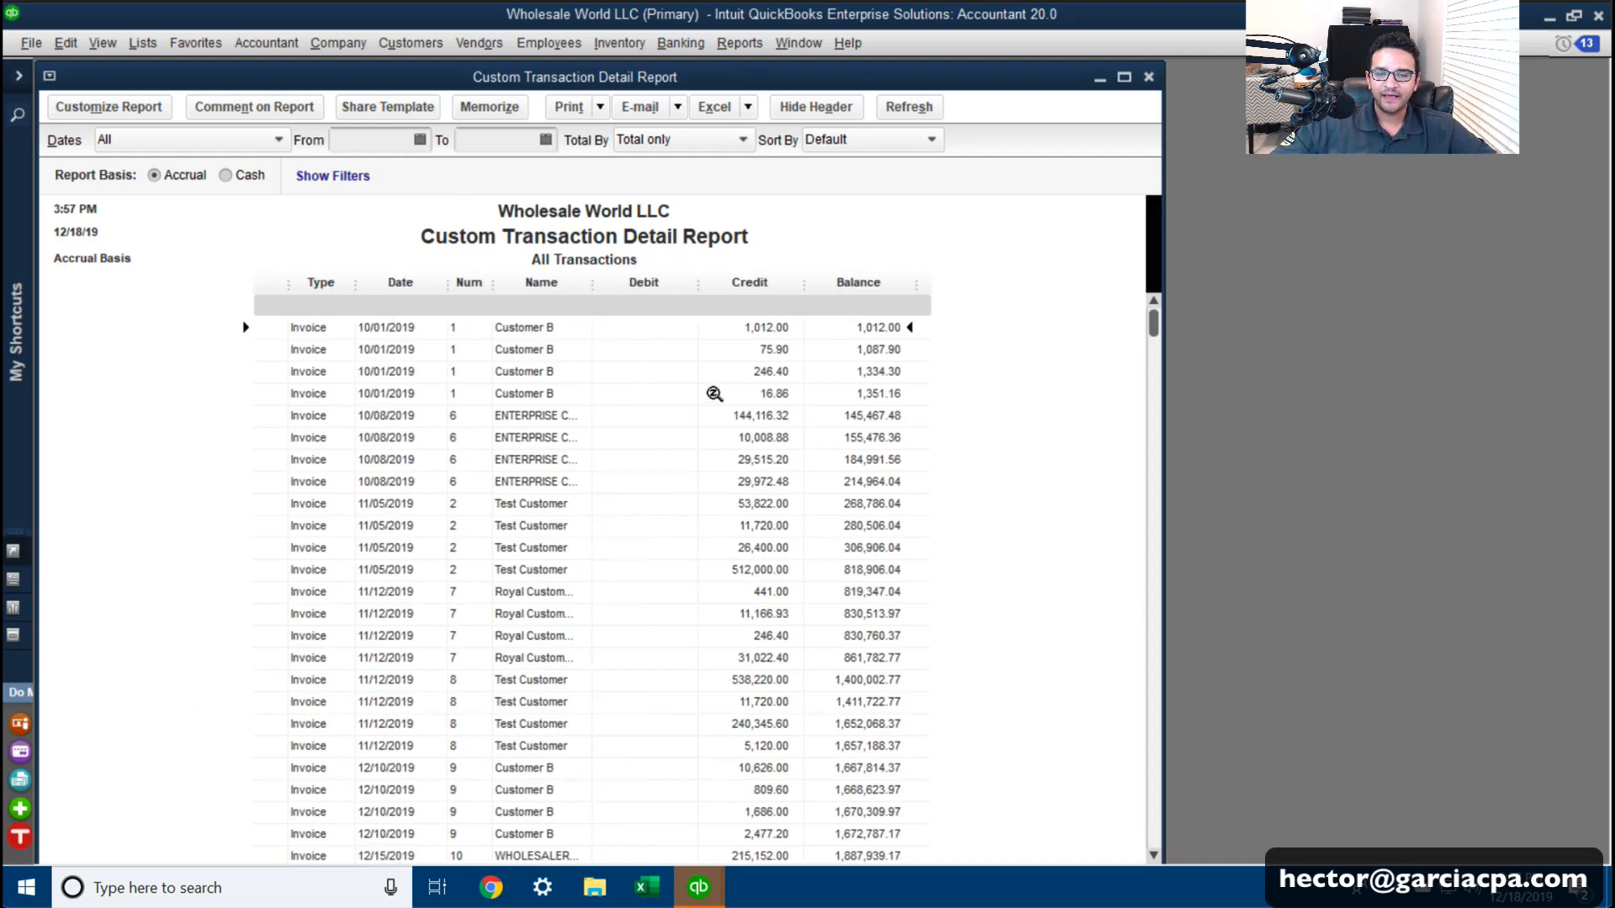
Step: Add the Amount column to the transaction detail report and apply the customization
scroll(709, 353, "down", 7)
scroll(709, 394, "up", 2)
scroll(709, 394, "up", 5)
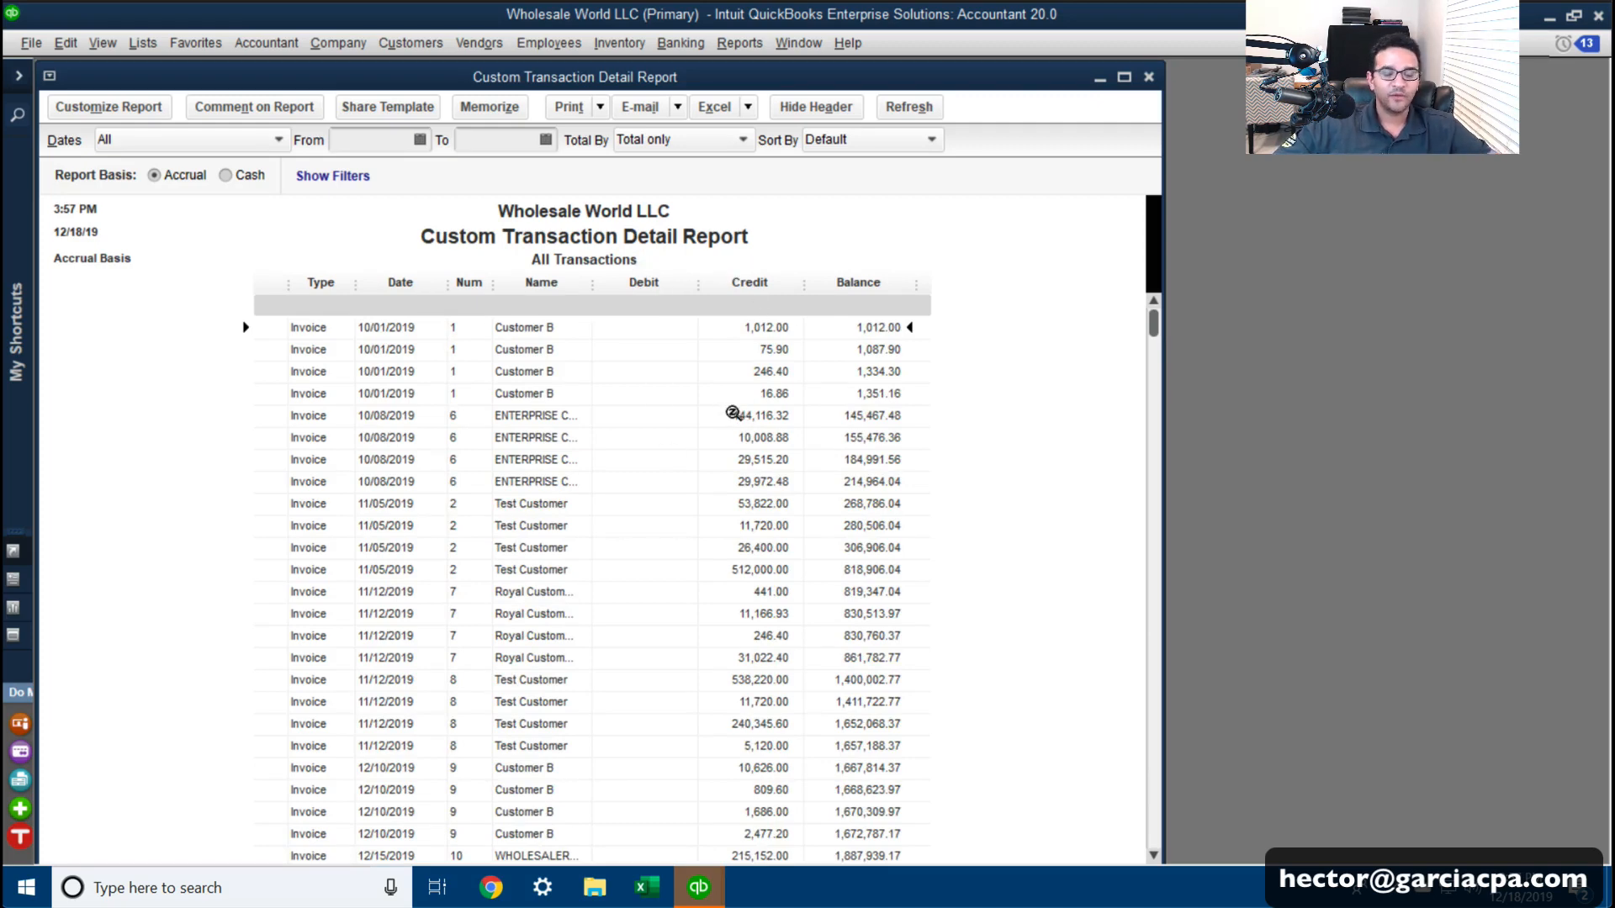
scroll(732, 413, "down", 4)
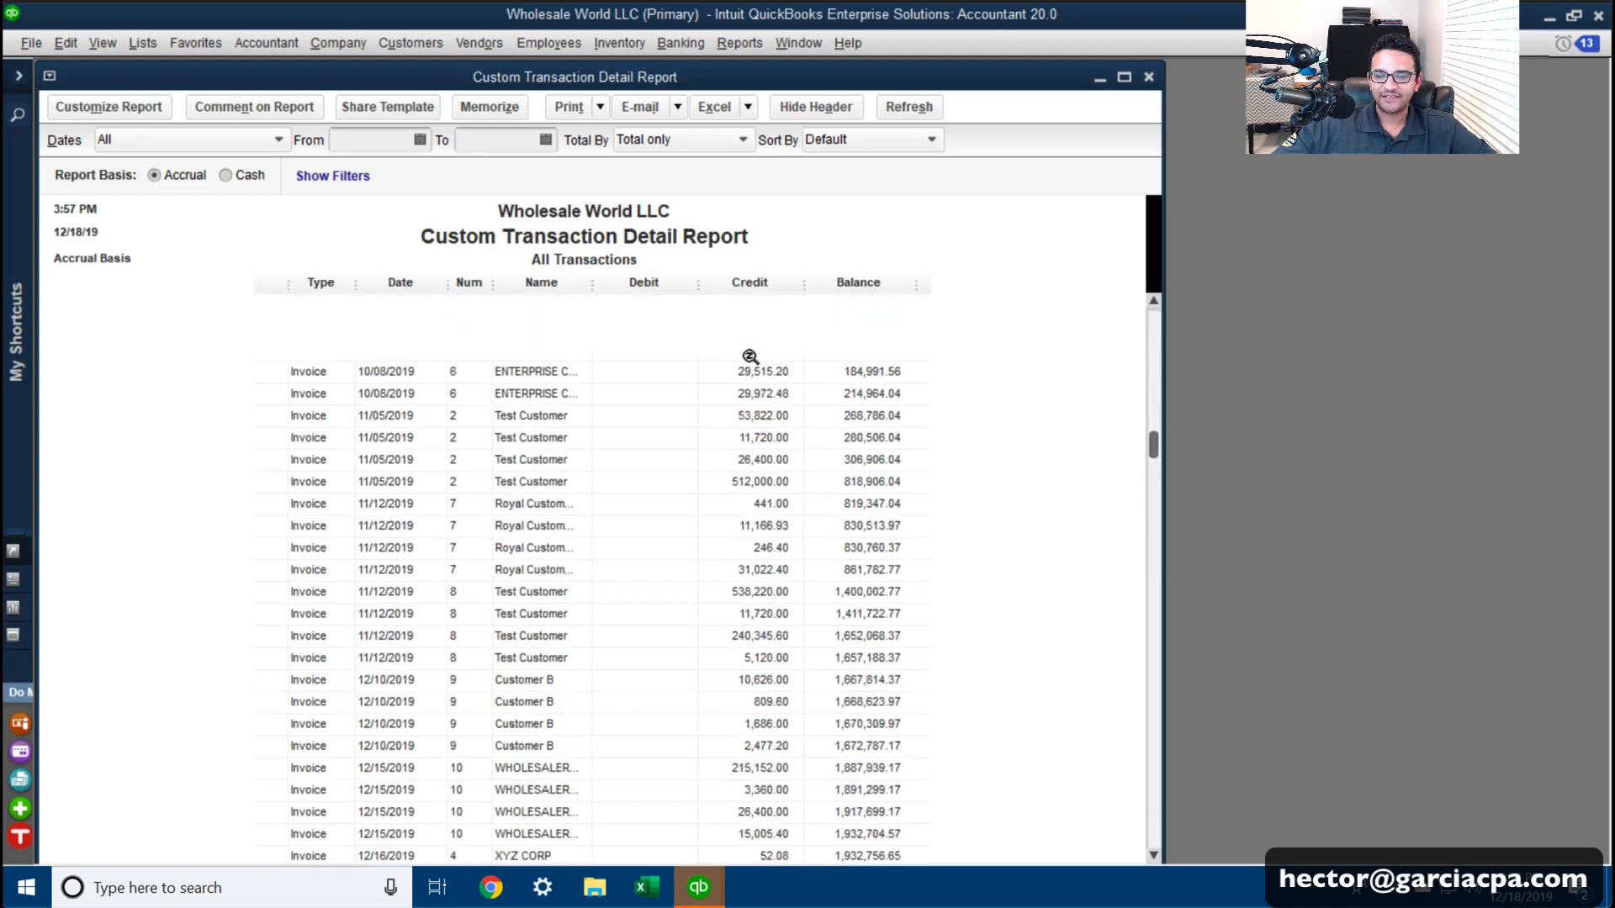
scroll(749, 356, "up", 4)
left_click(102, 107)
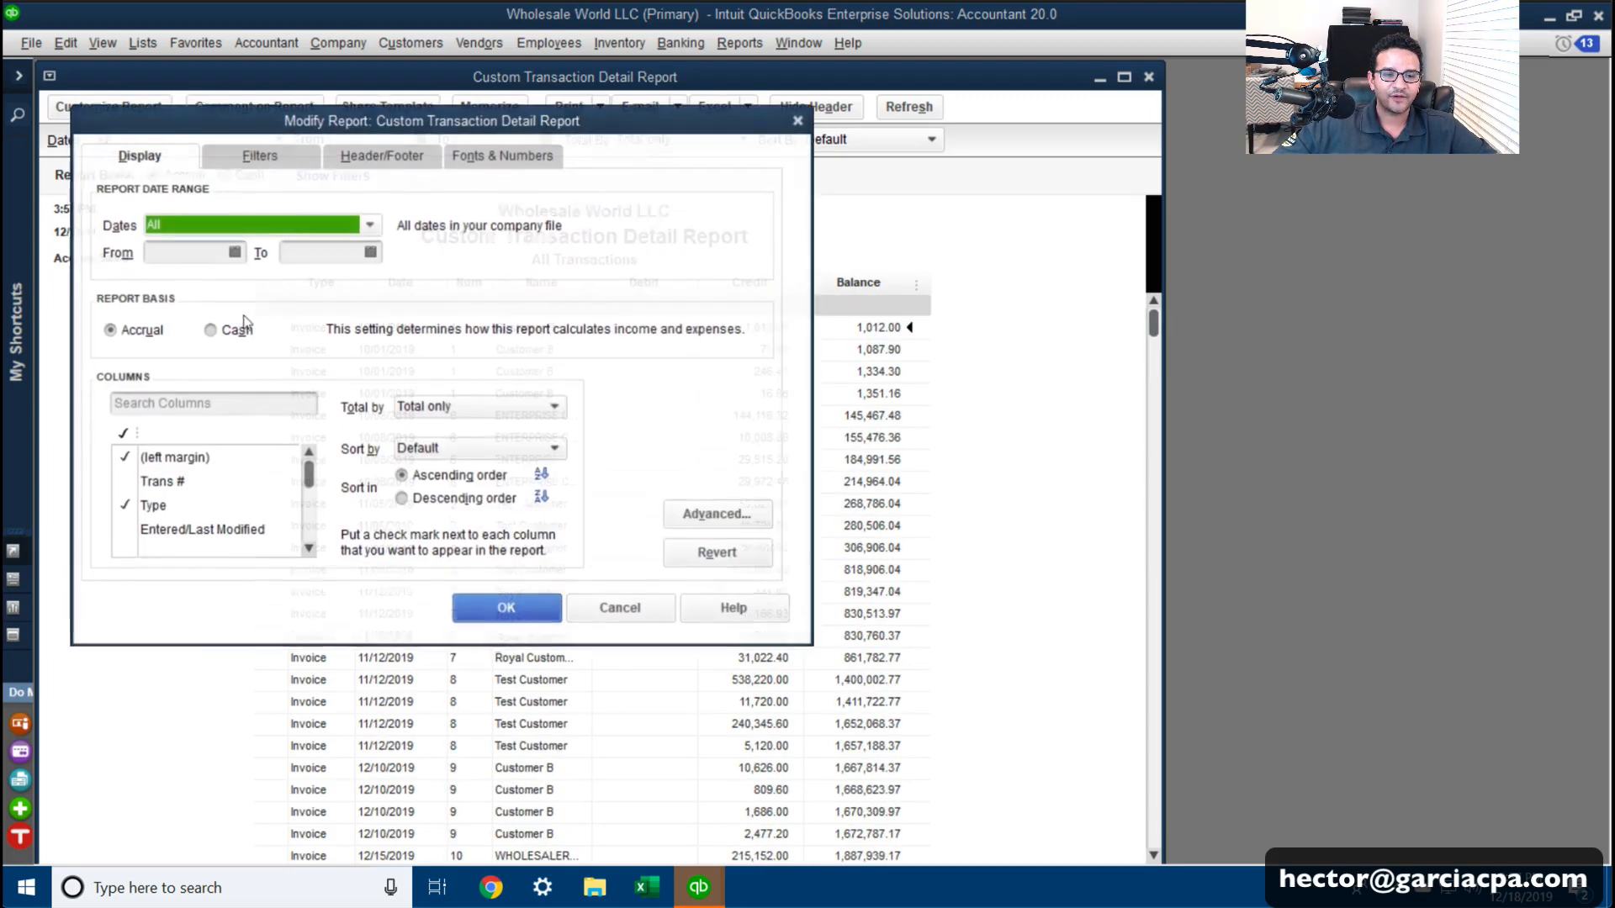
left_click(162, 402)
type("am")
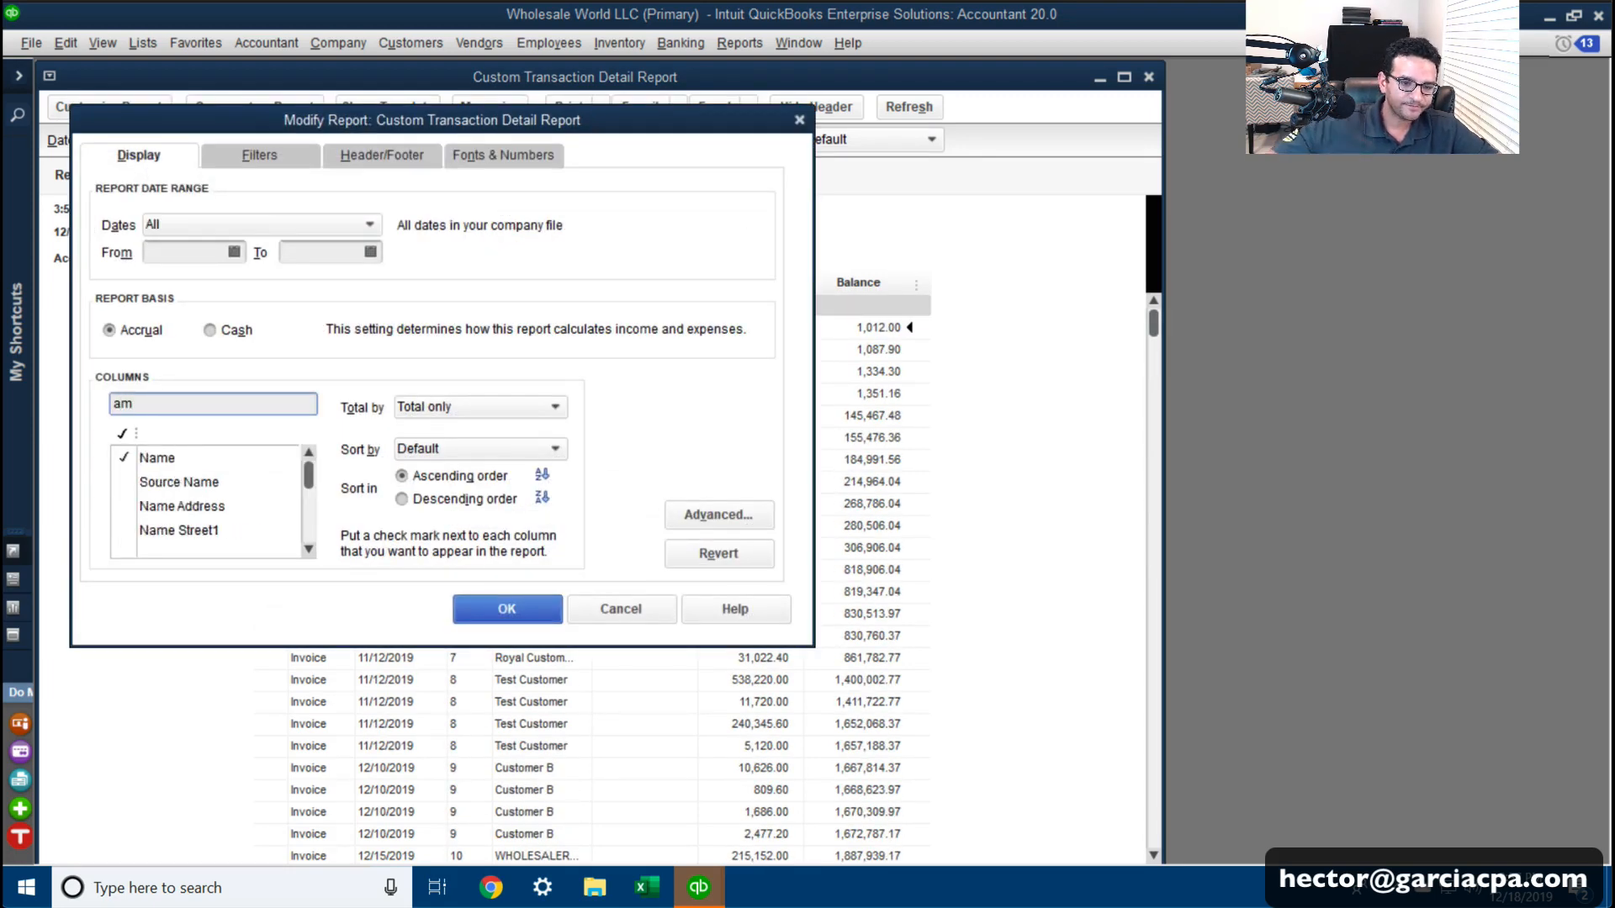
type("ou")
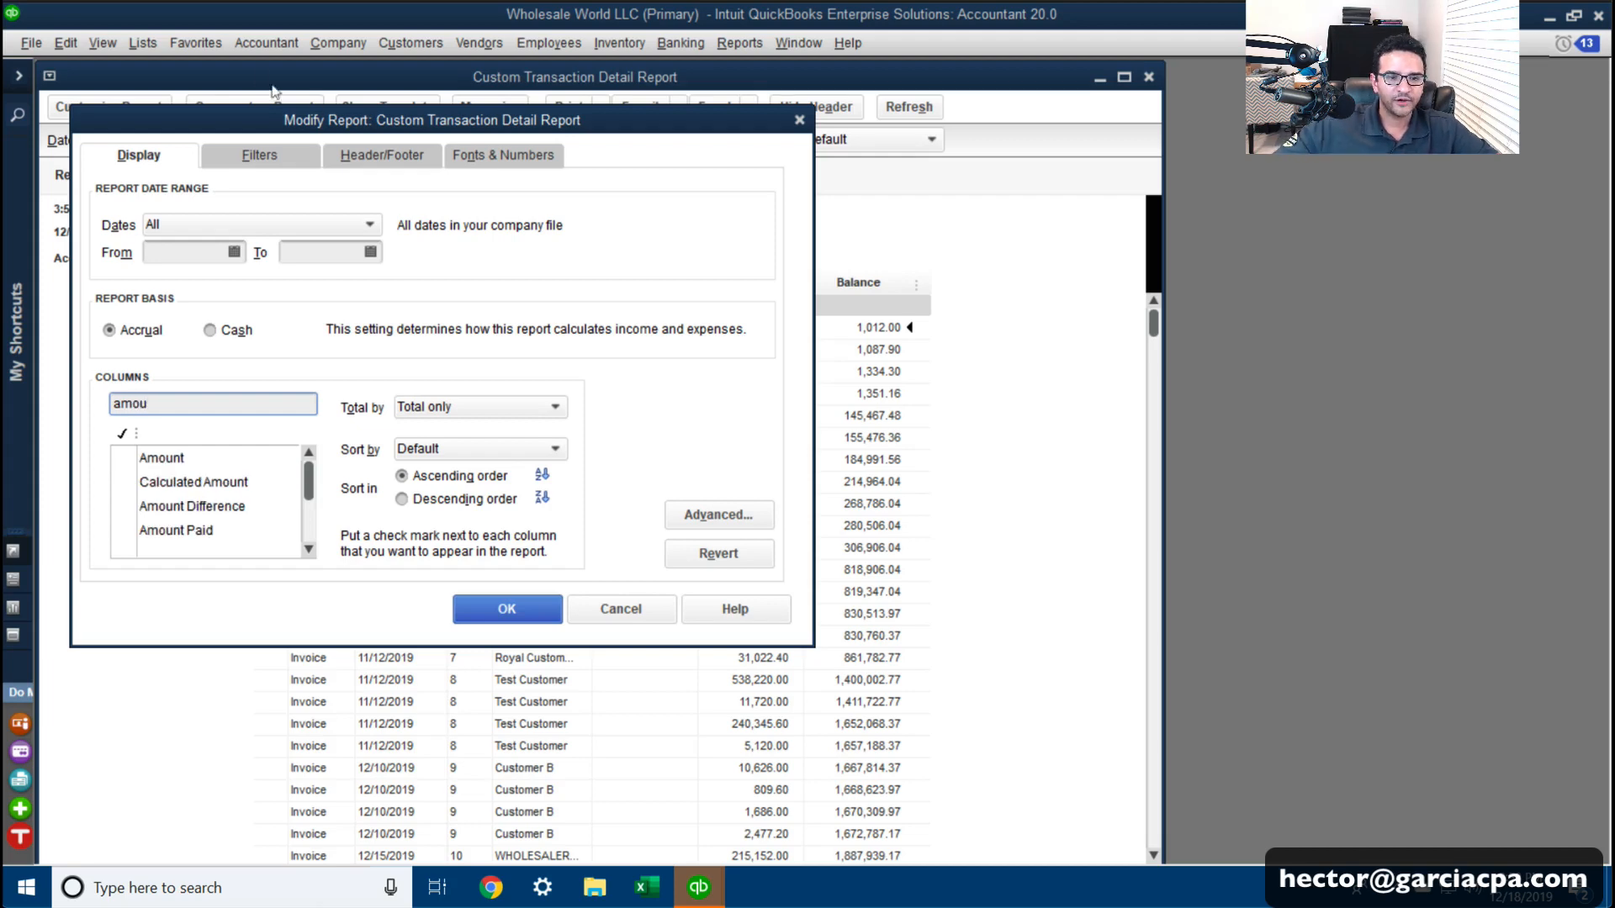
left_click_drag(182, 124, 214, 154)
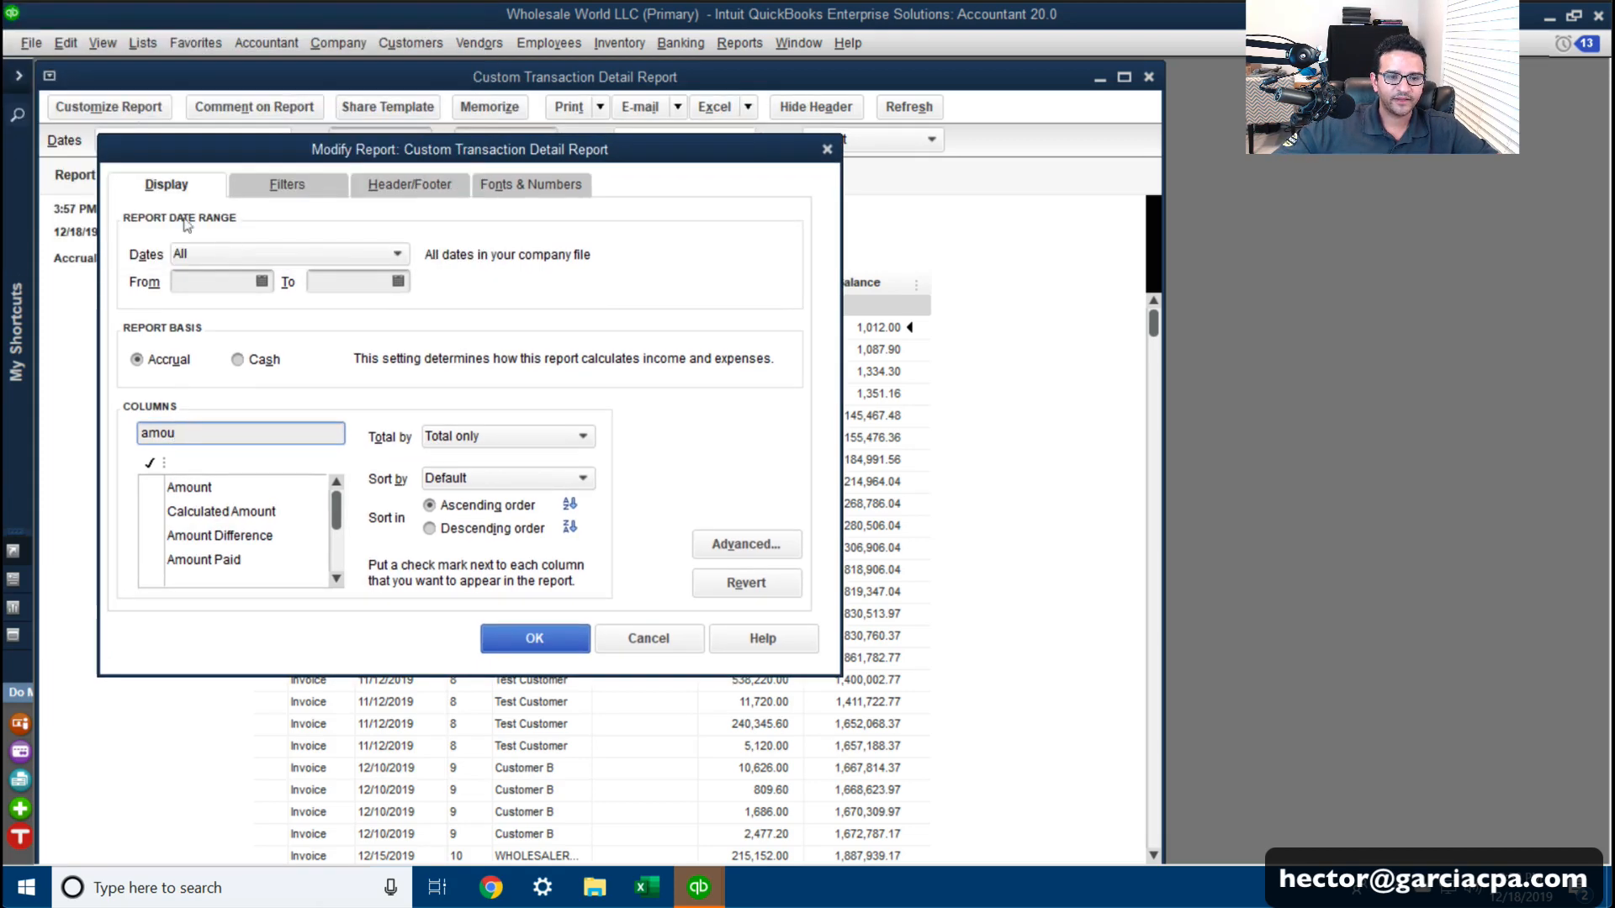
left_click(195, 489)
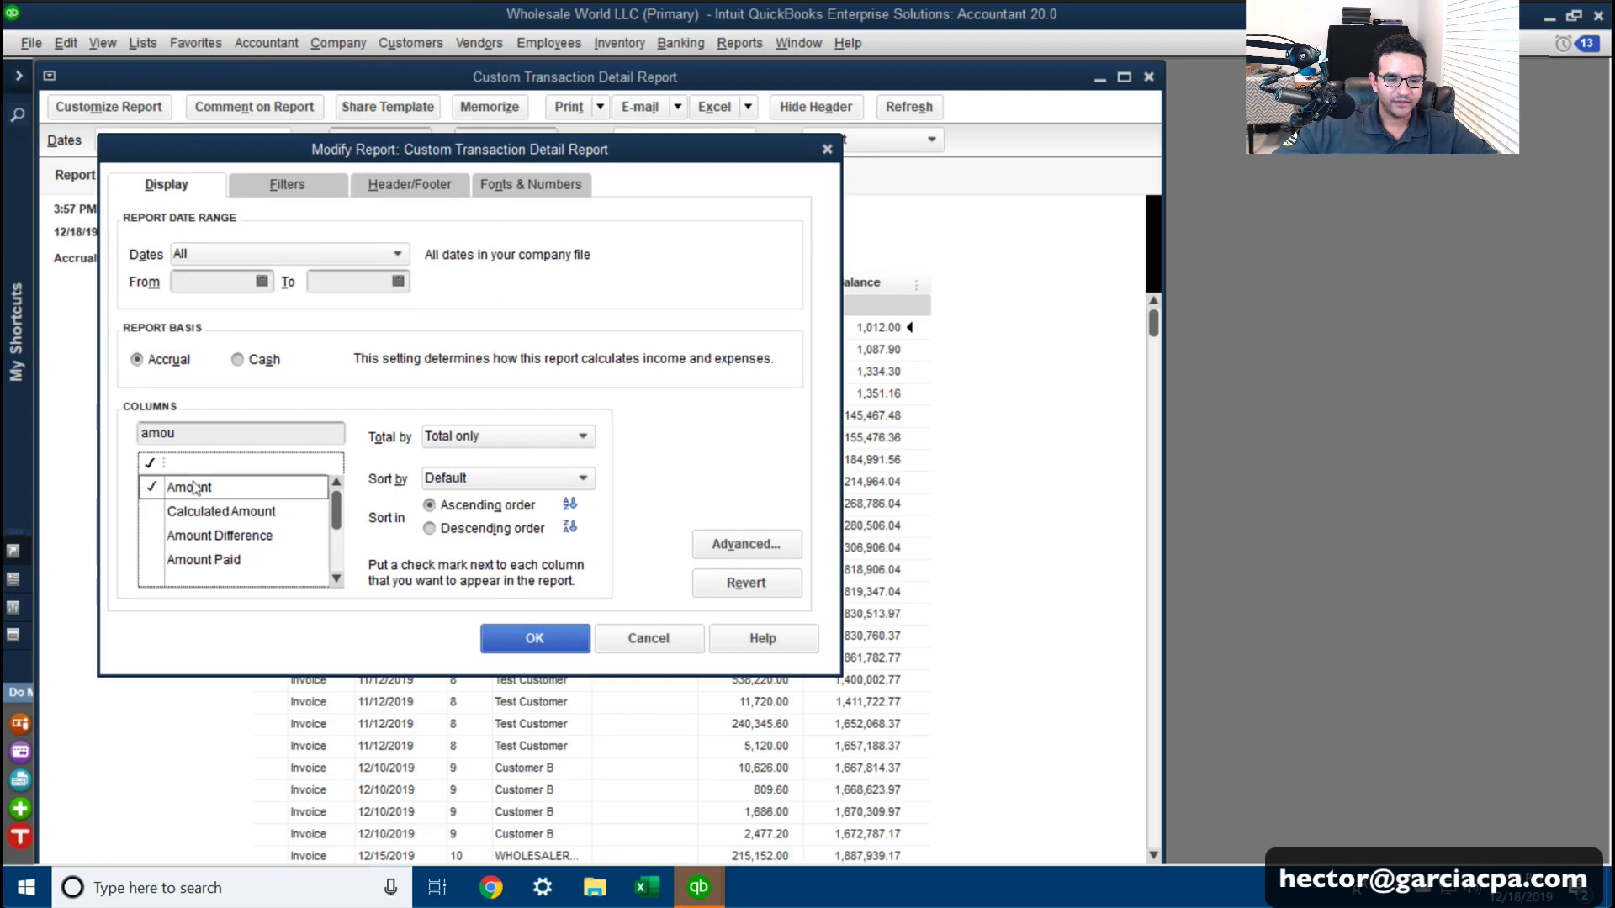
left_click(515, 635)
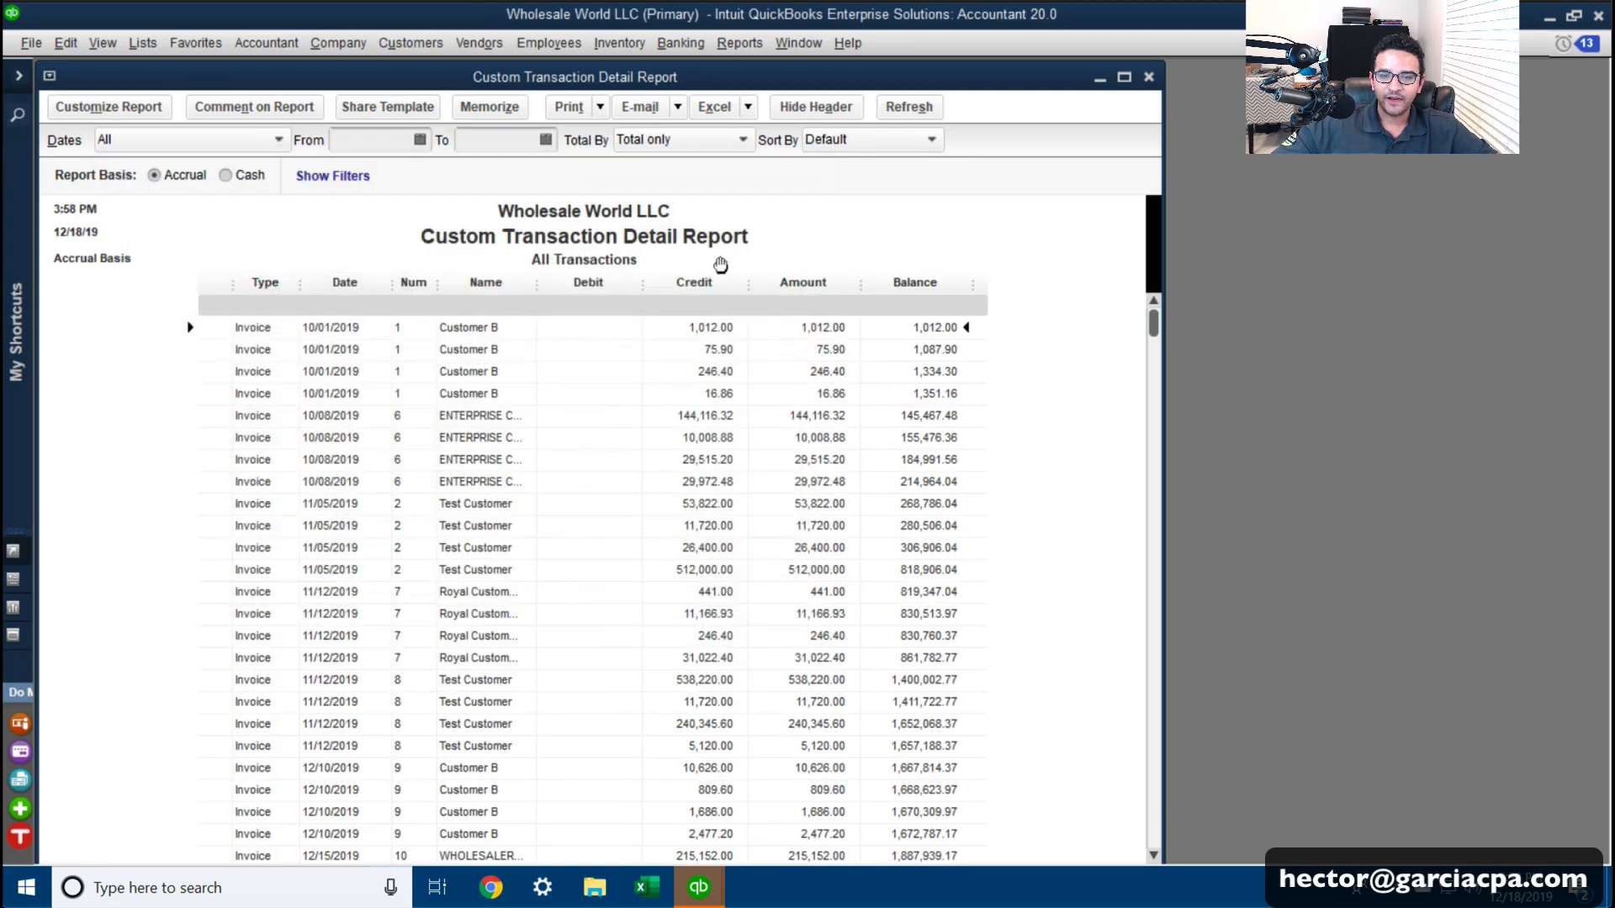
Step: Remove the Debit, Credit and Balance columns, keeping Amount as the report's only value column
left_click_drag(643, 280, 536, 280)
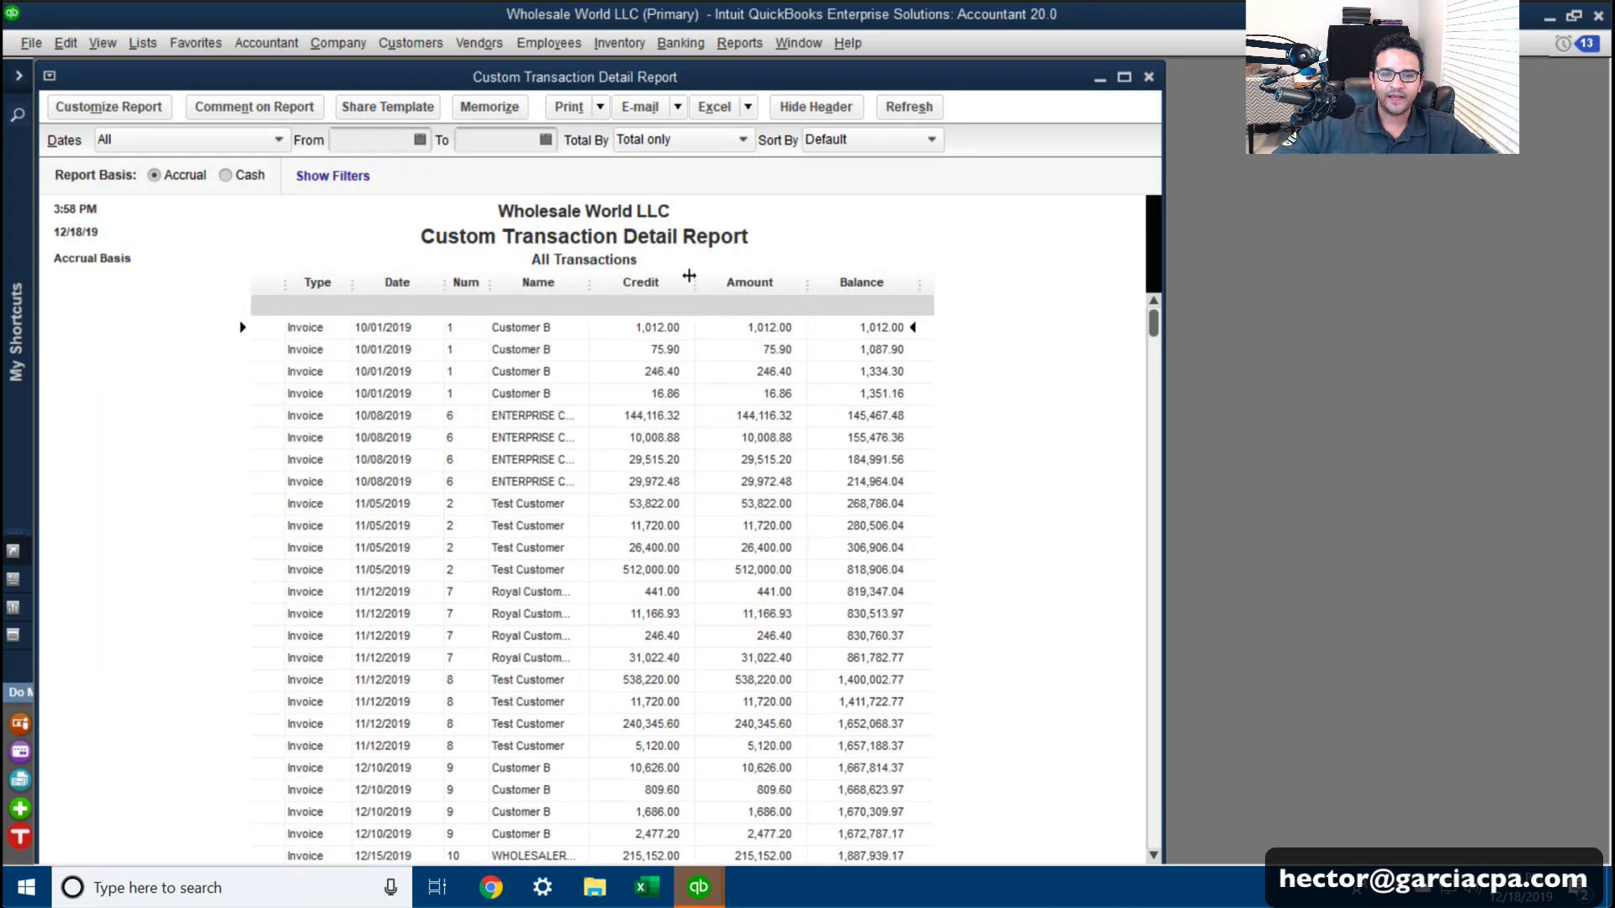
left_click_drag(689, 277, 569, 280)
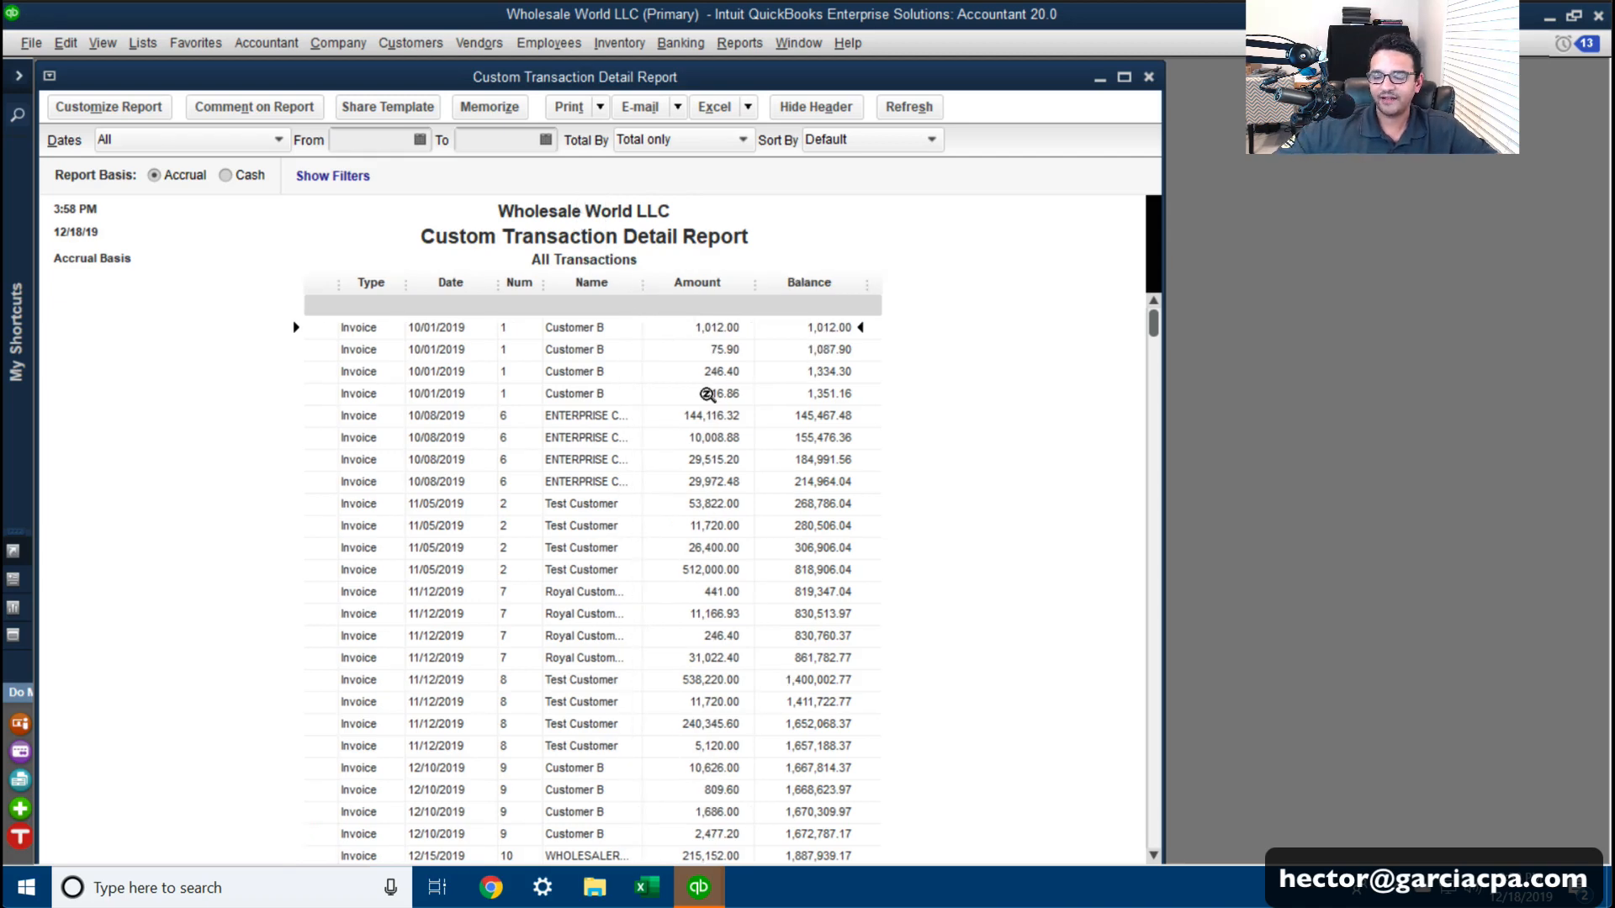
left_click_drag(860, 276, 758, 286)
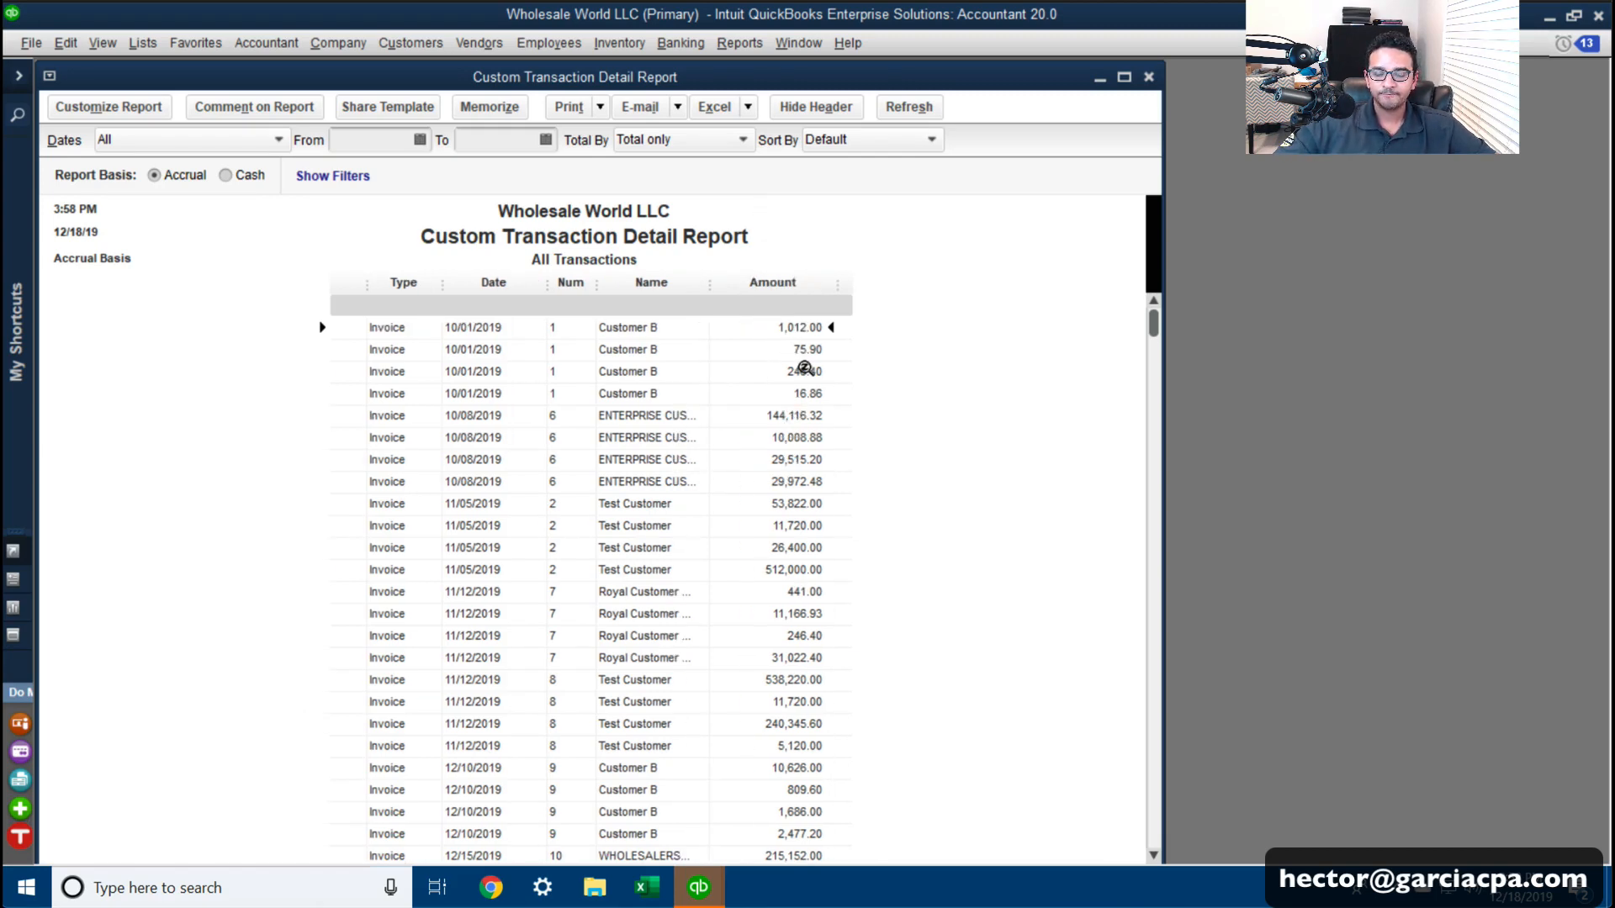
Step: Add the Qty and Sales Price columns to the report and apply the customization
left_click(108, 107)
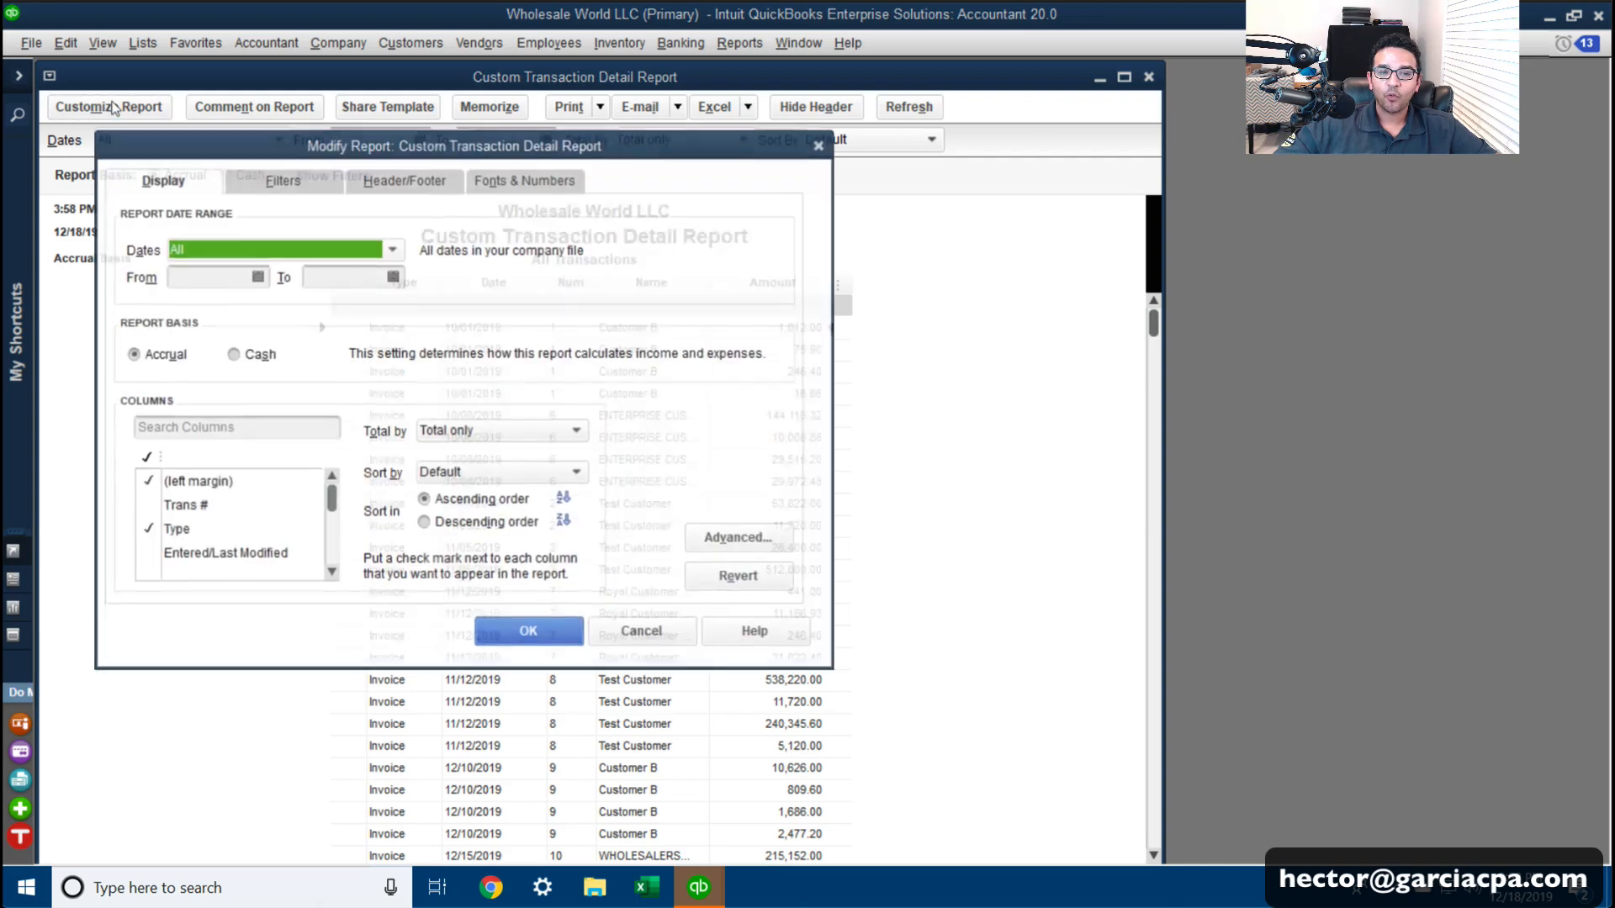
left_click(207, 423)
type("qty")
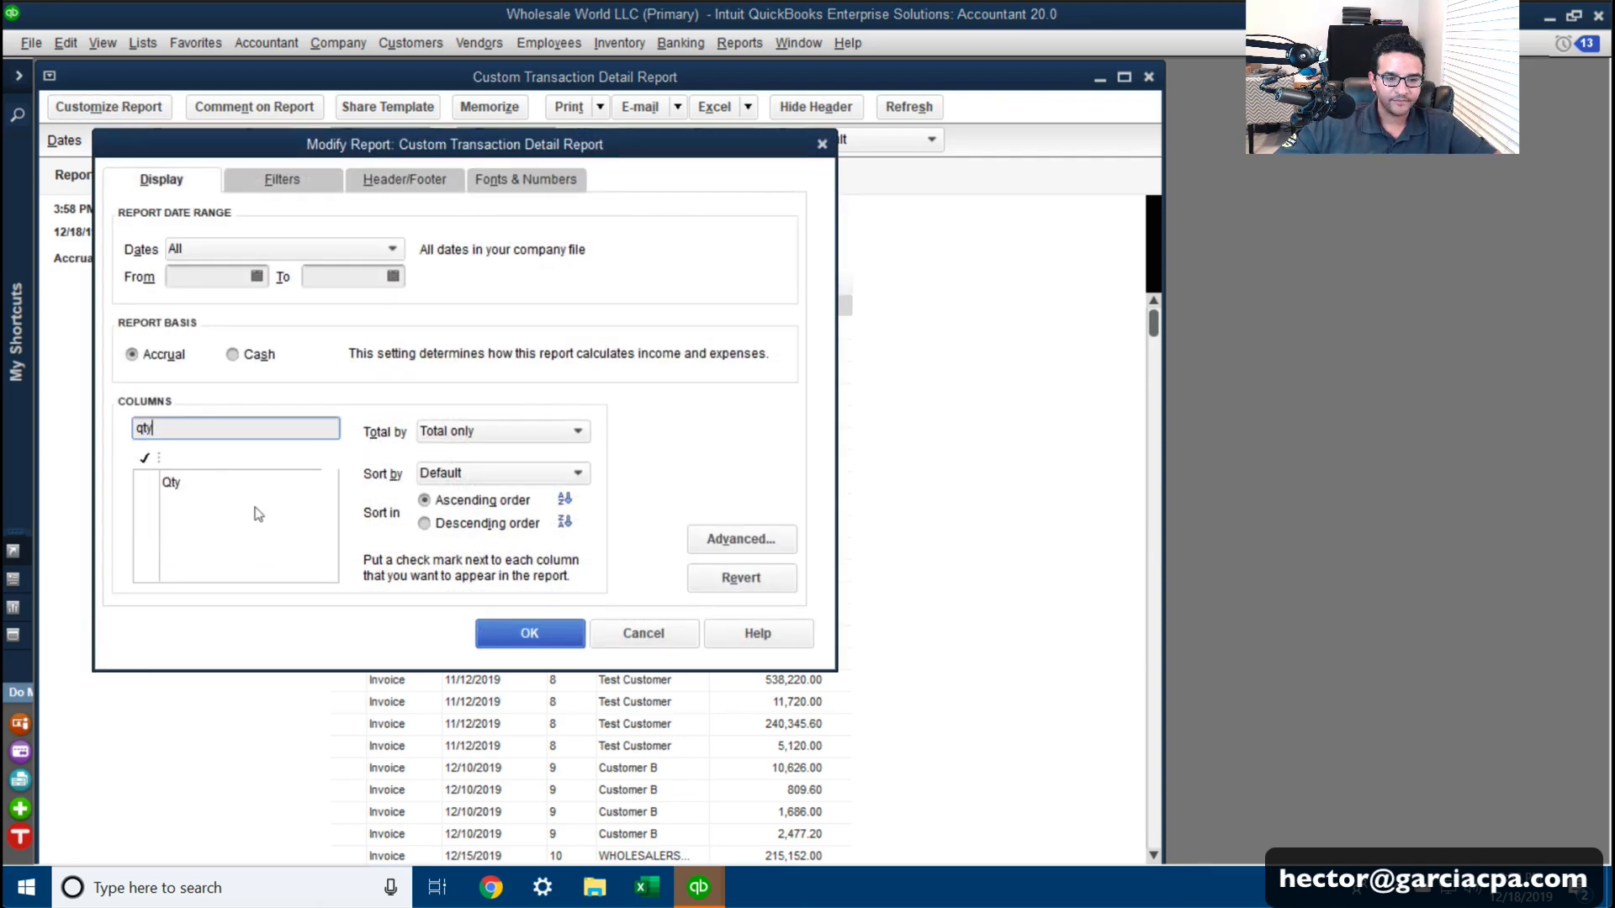
left_click(190, 486)
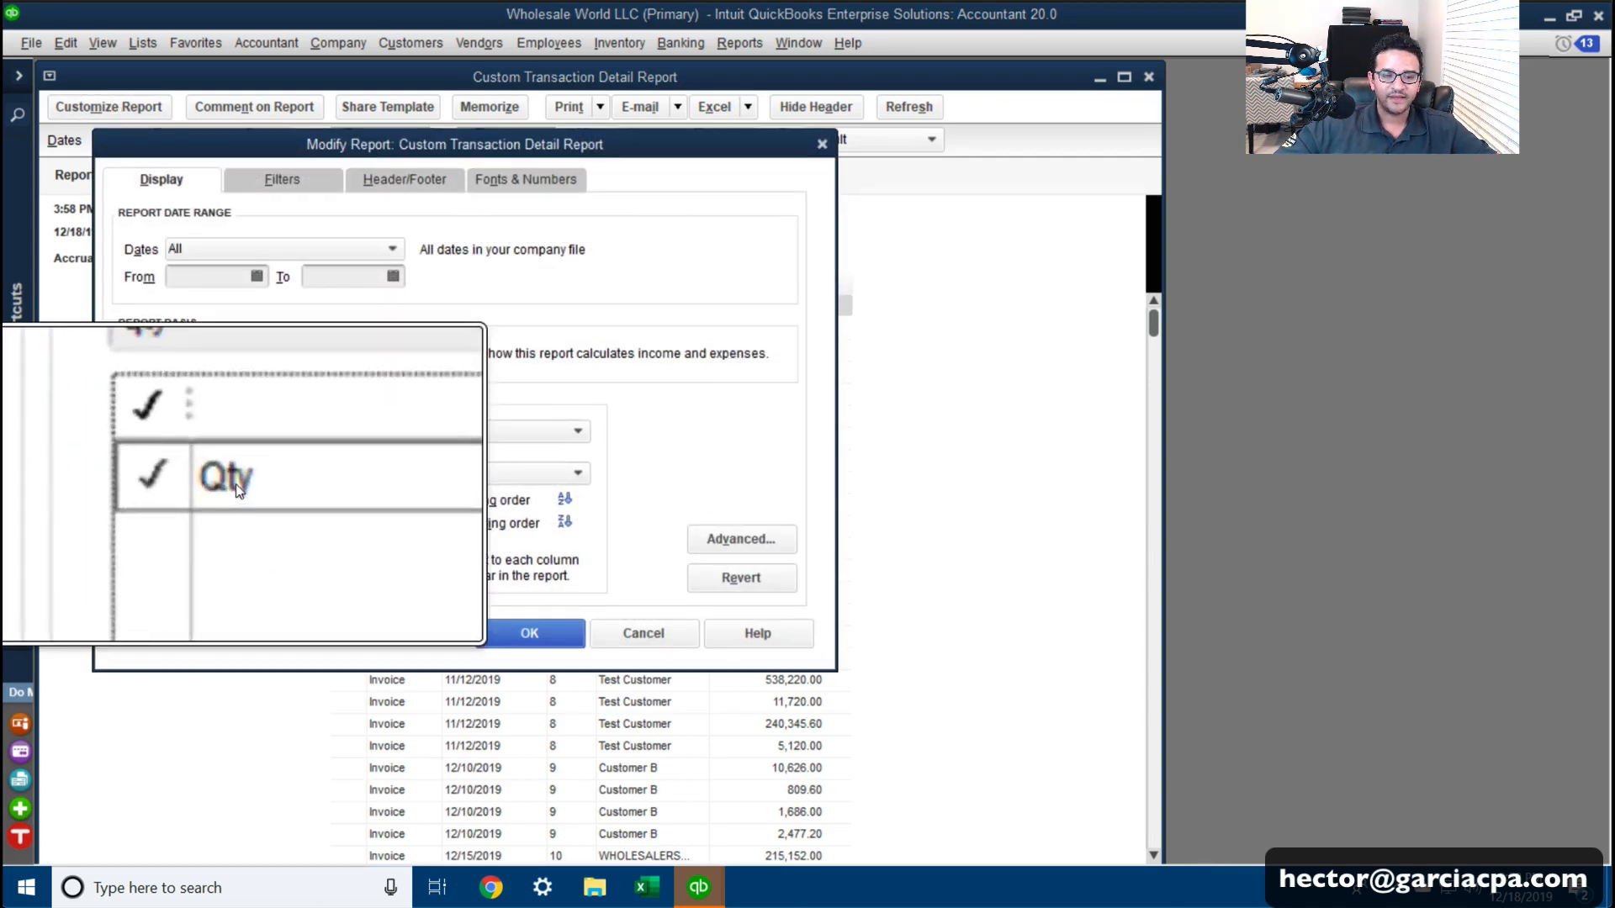
key("shift+Tab")
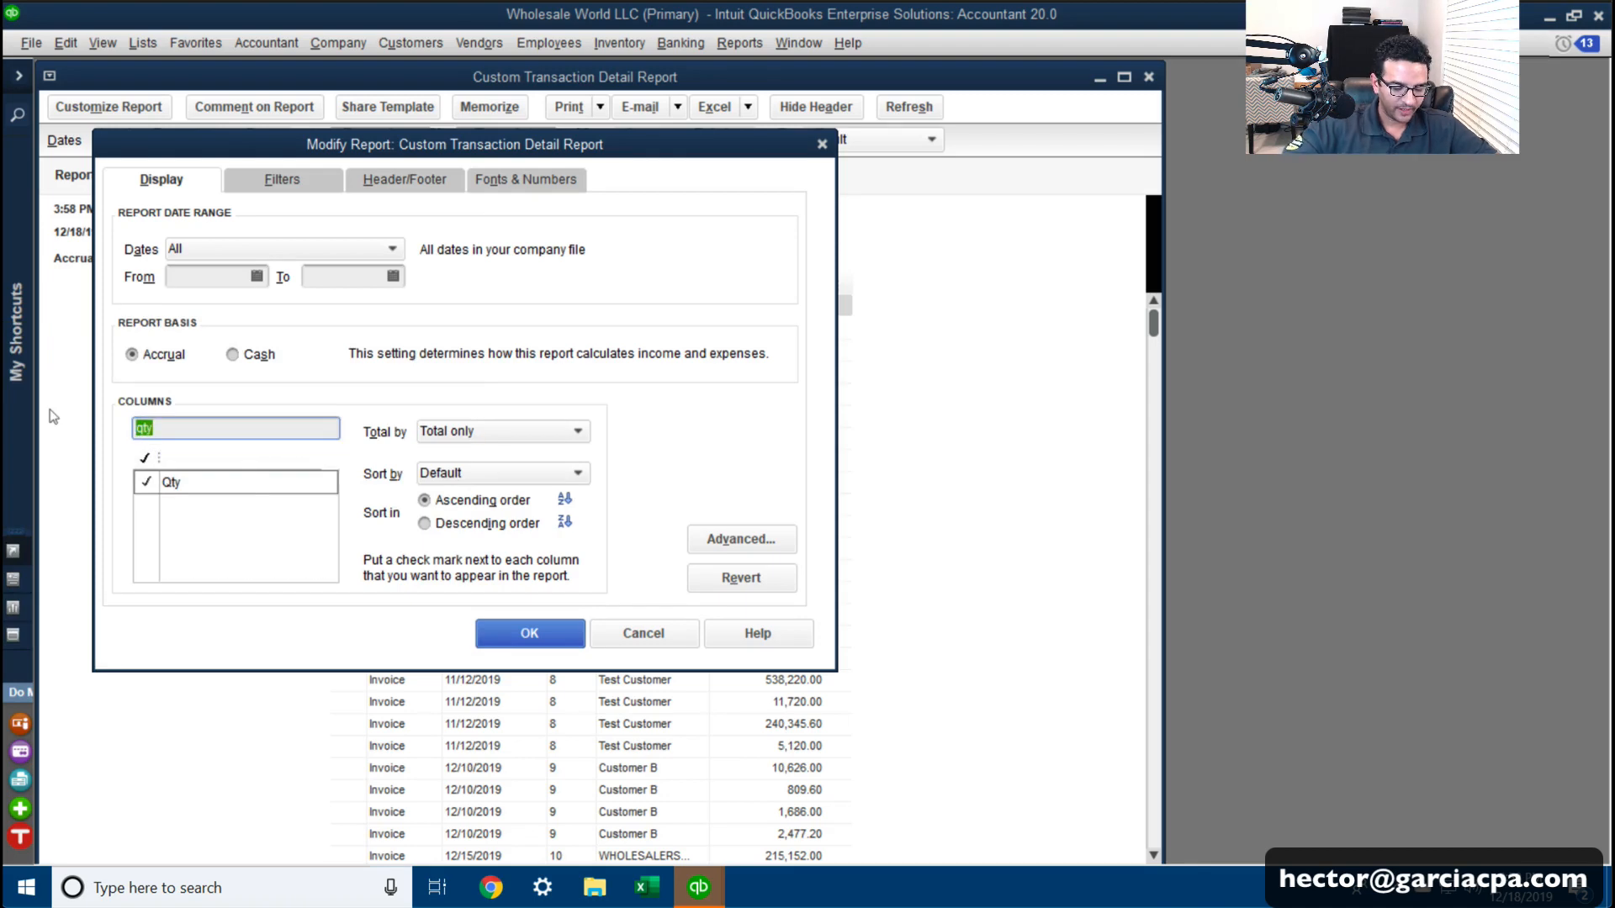
type("pric")
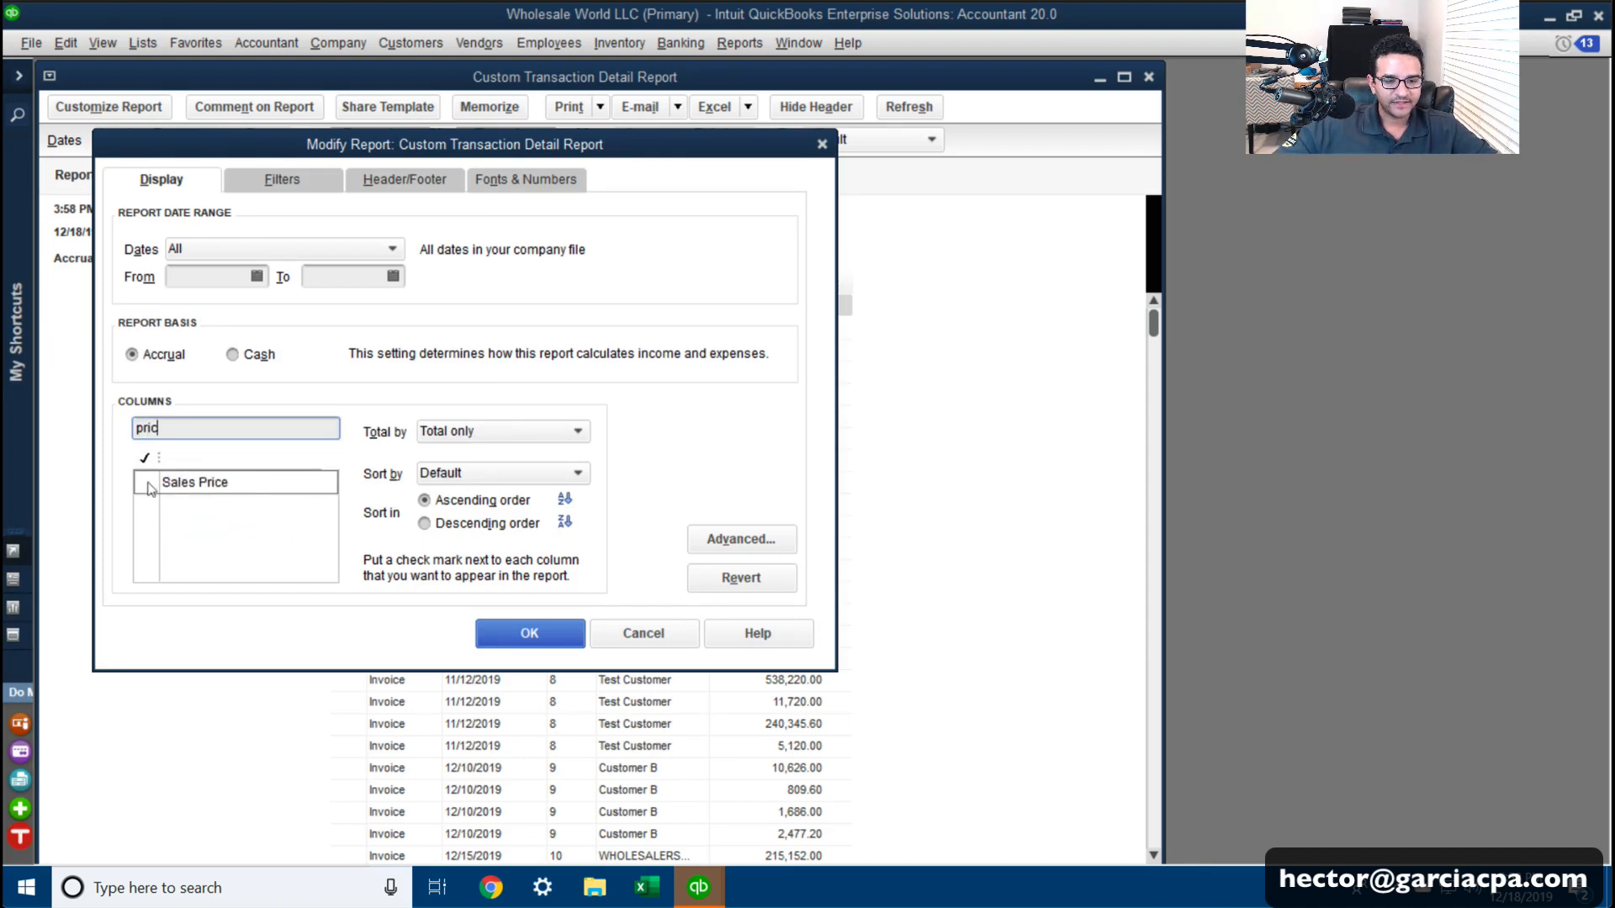
left_click(150, 487)
left_click(530, 632)
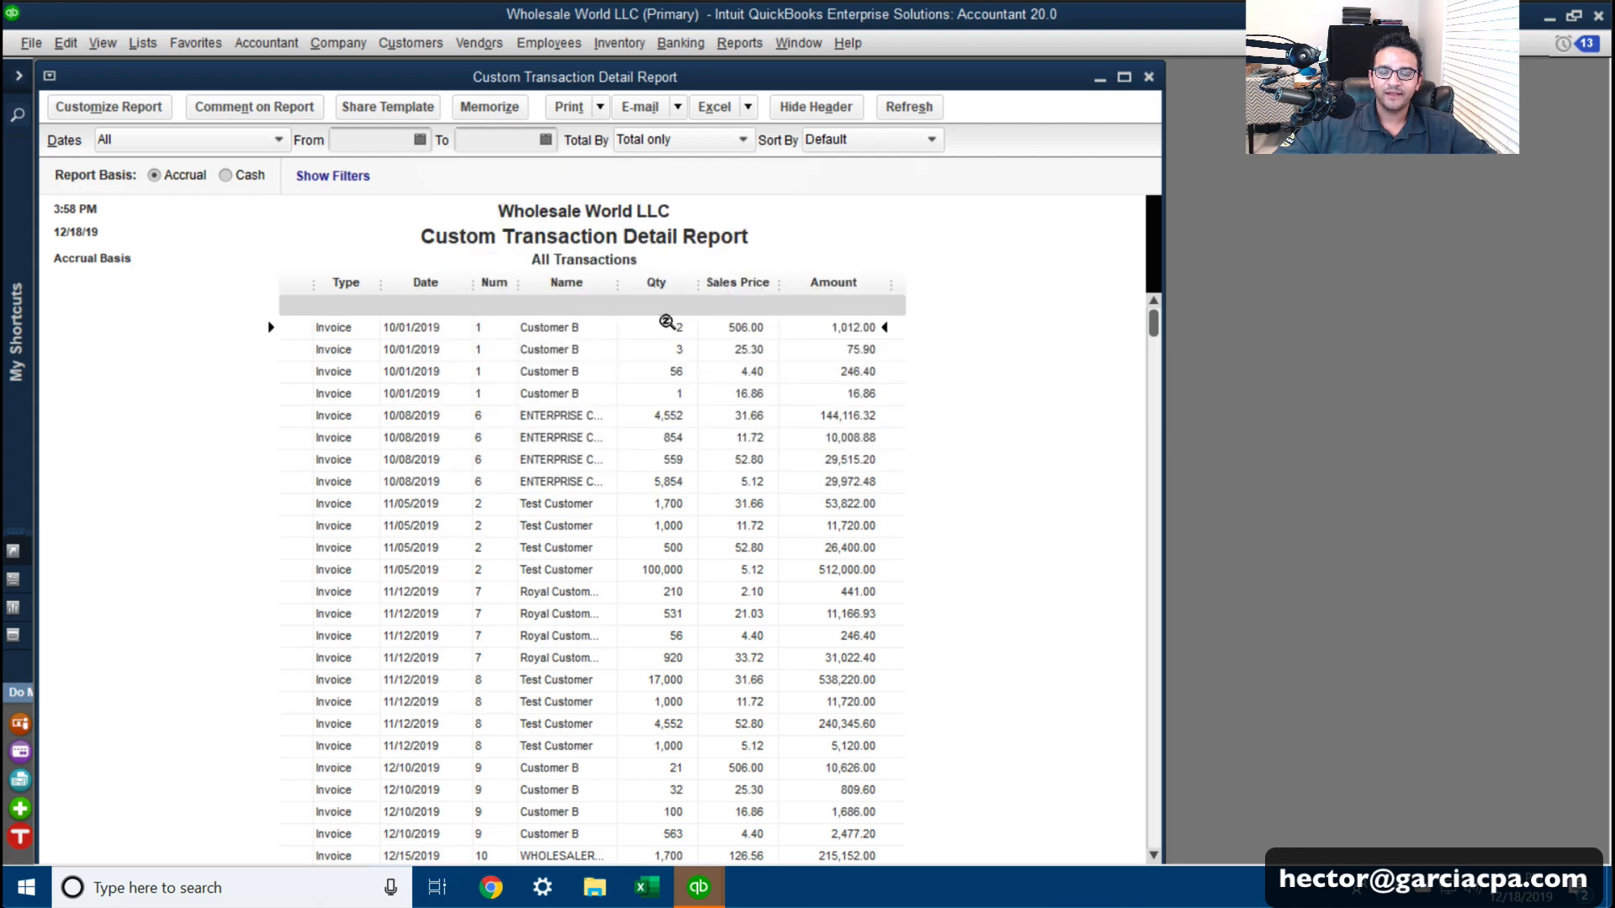
Step: Add the Item Description column to the report and widen it to show more of the descriptions
left_click(111, 108)
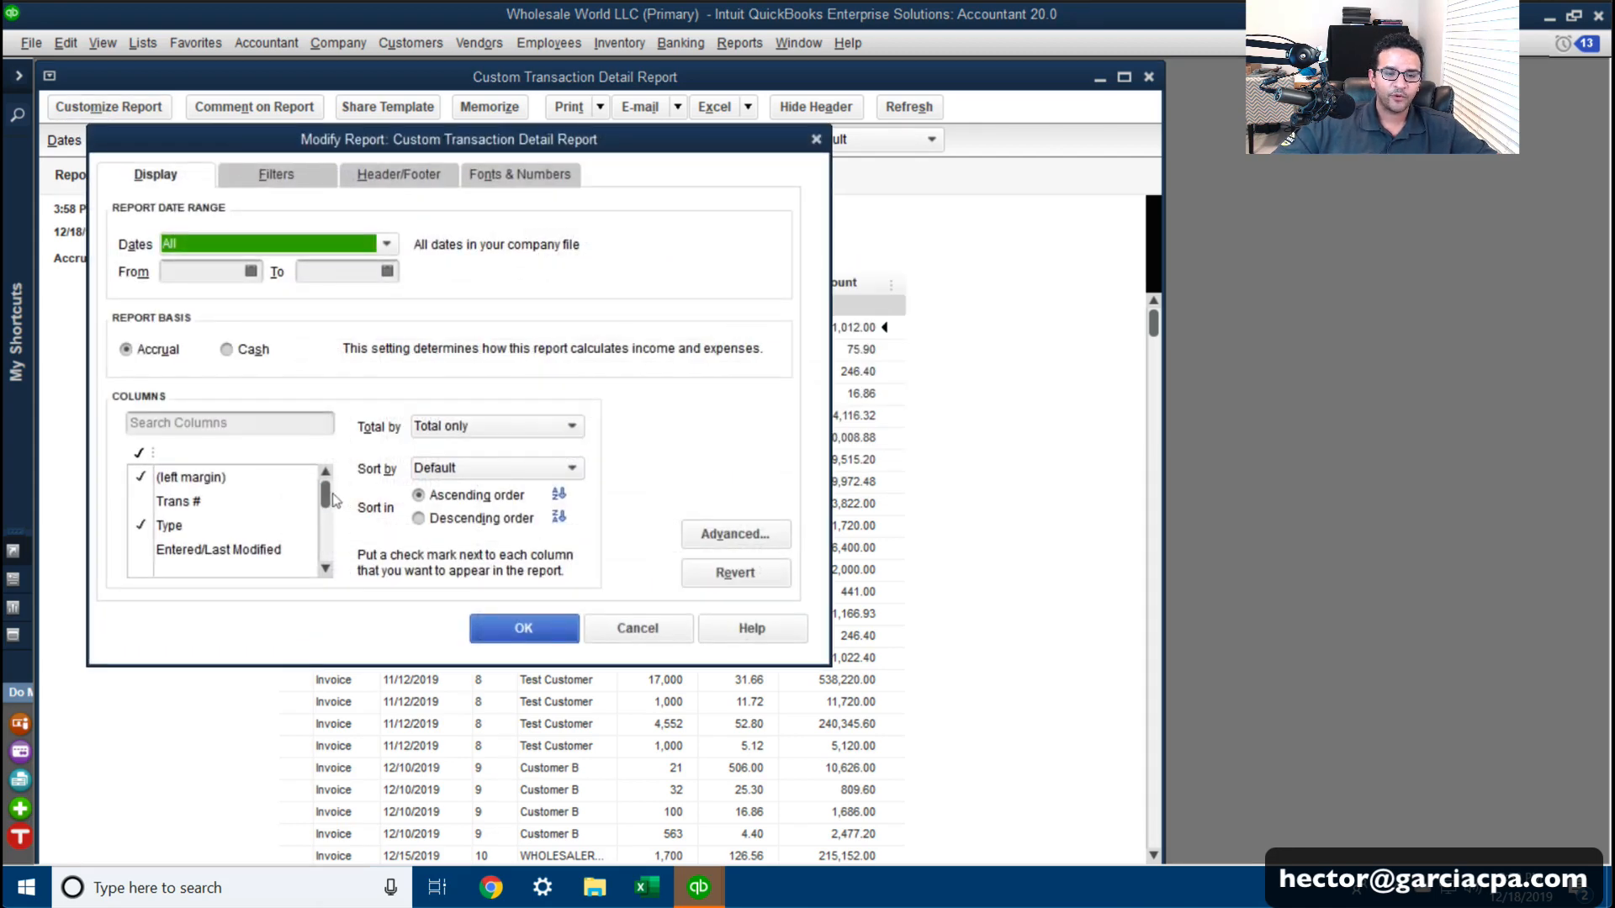
left_click_drag(326, 497, 325, 517)
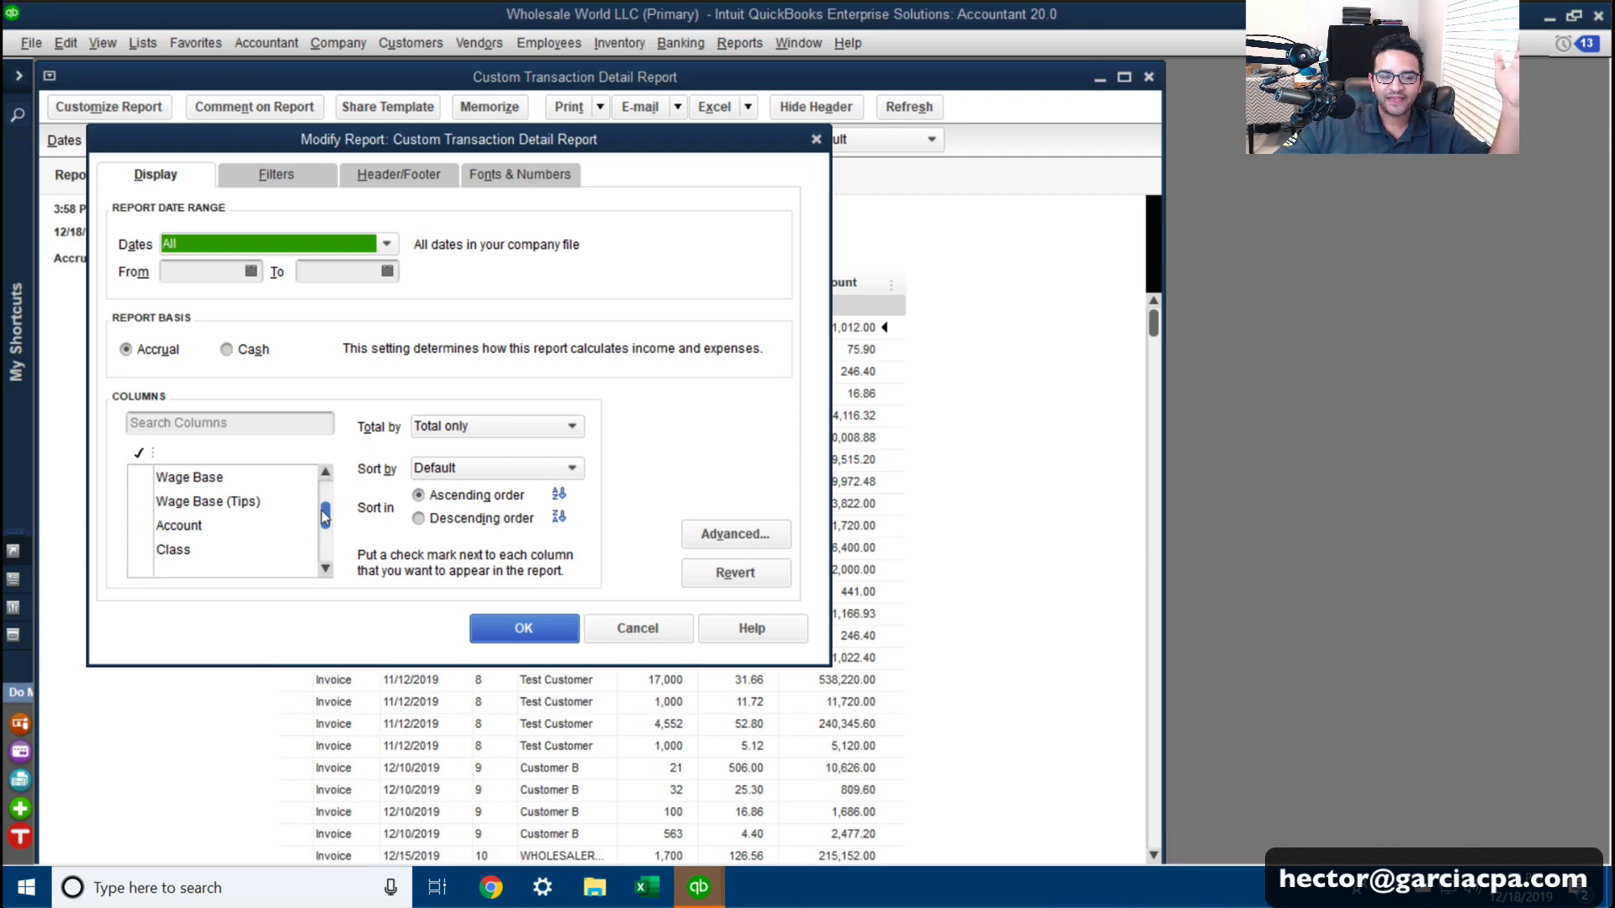
left_click(197, 424)
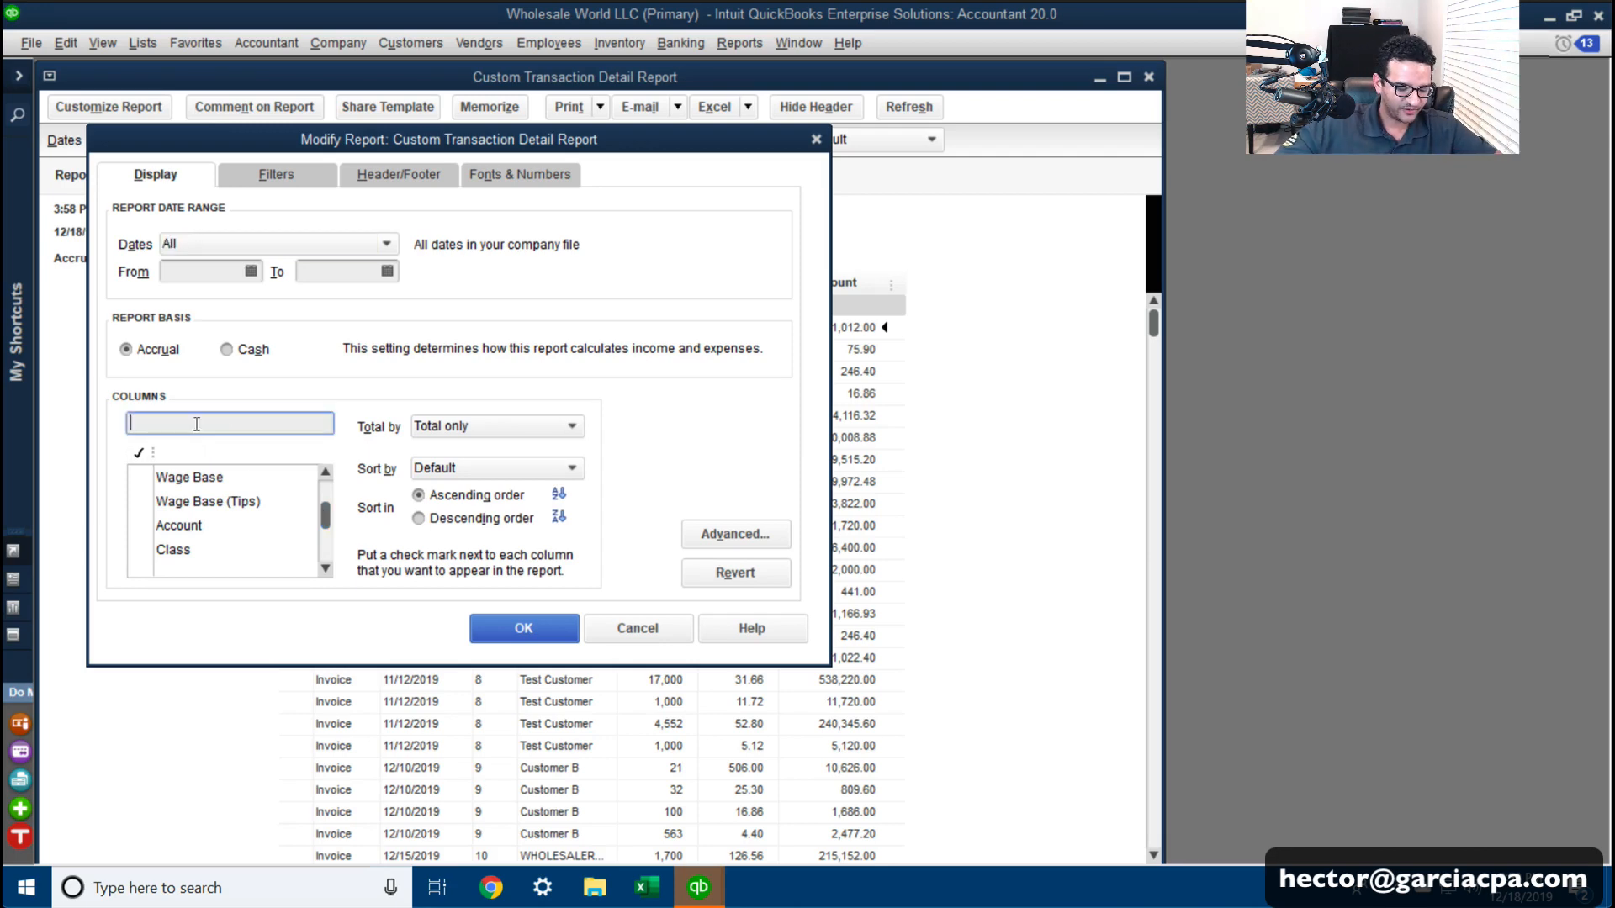
type("des")
left_click(160, 477)
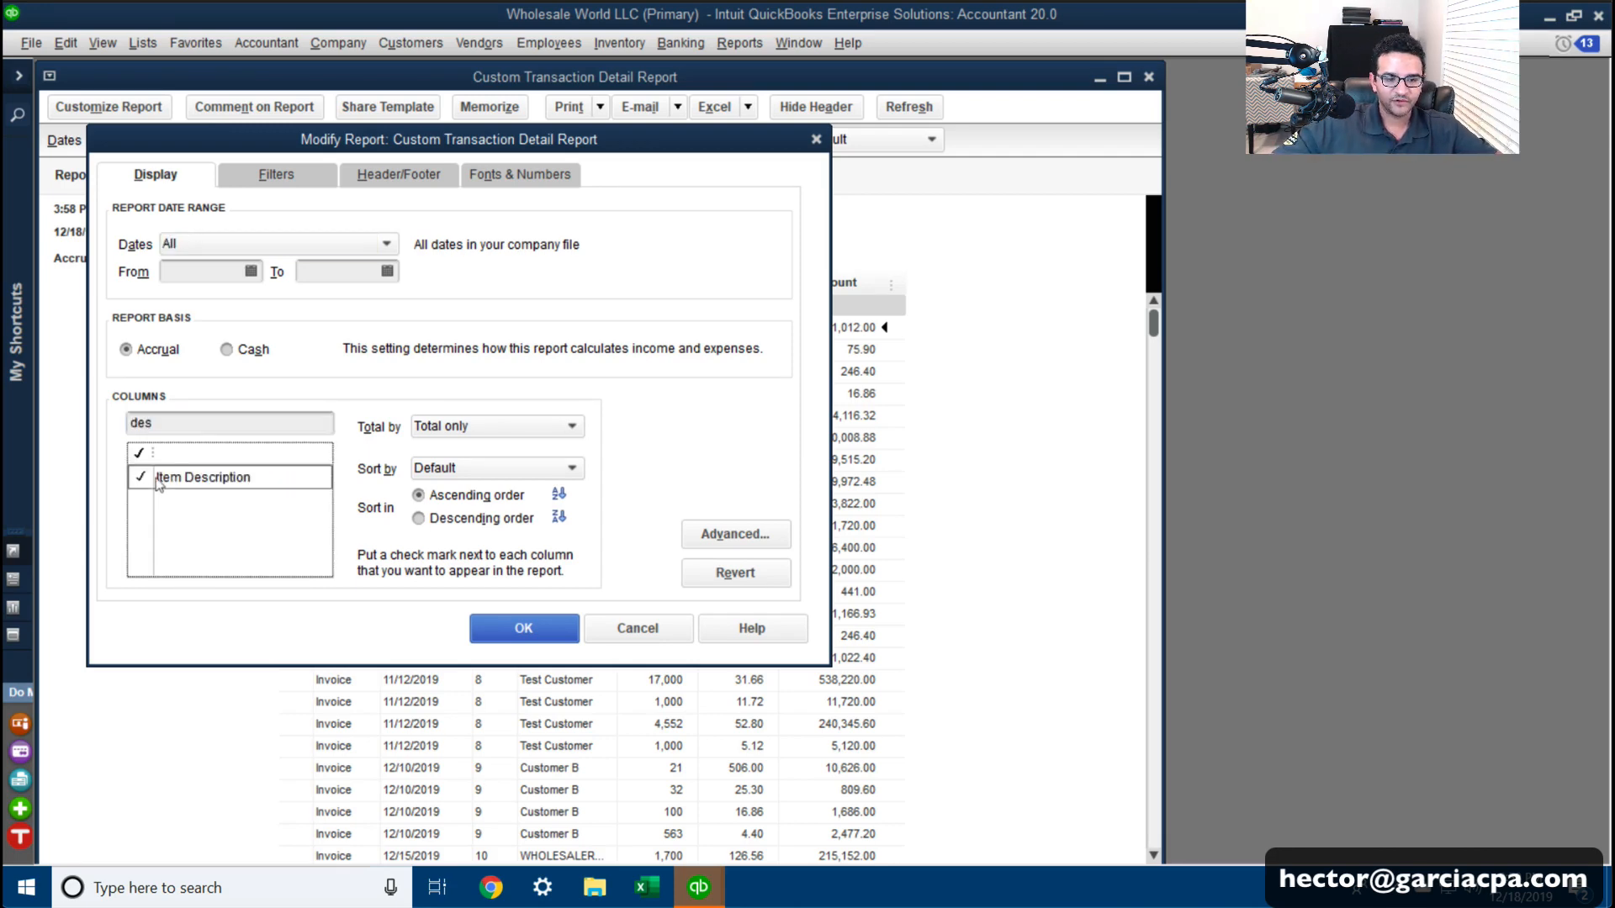
left_click(524, 629)
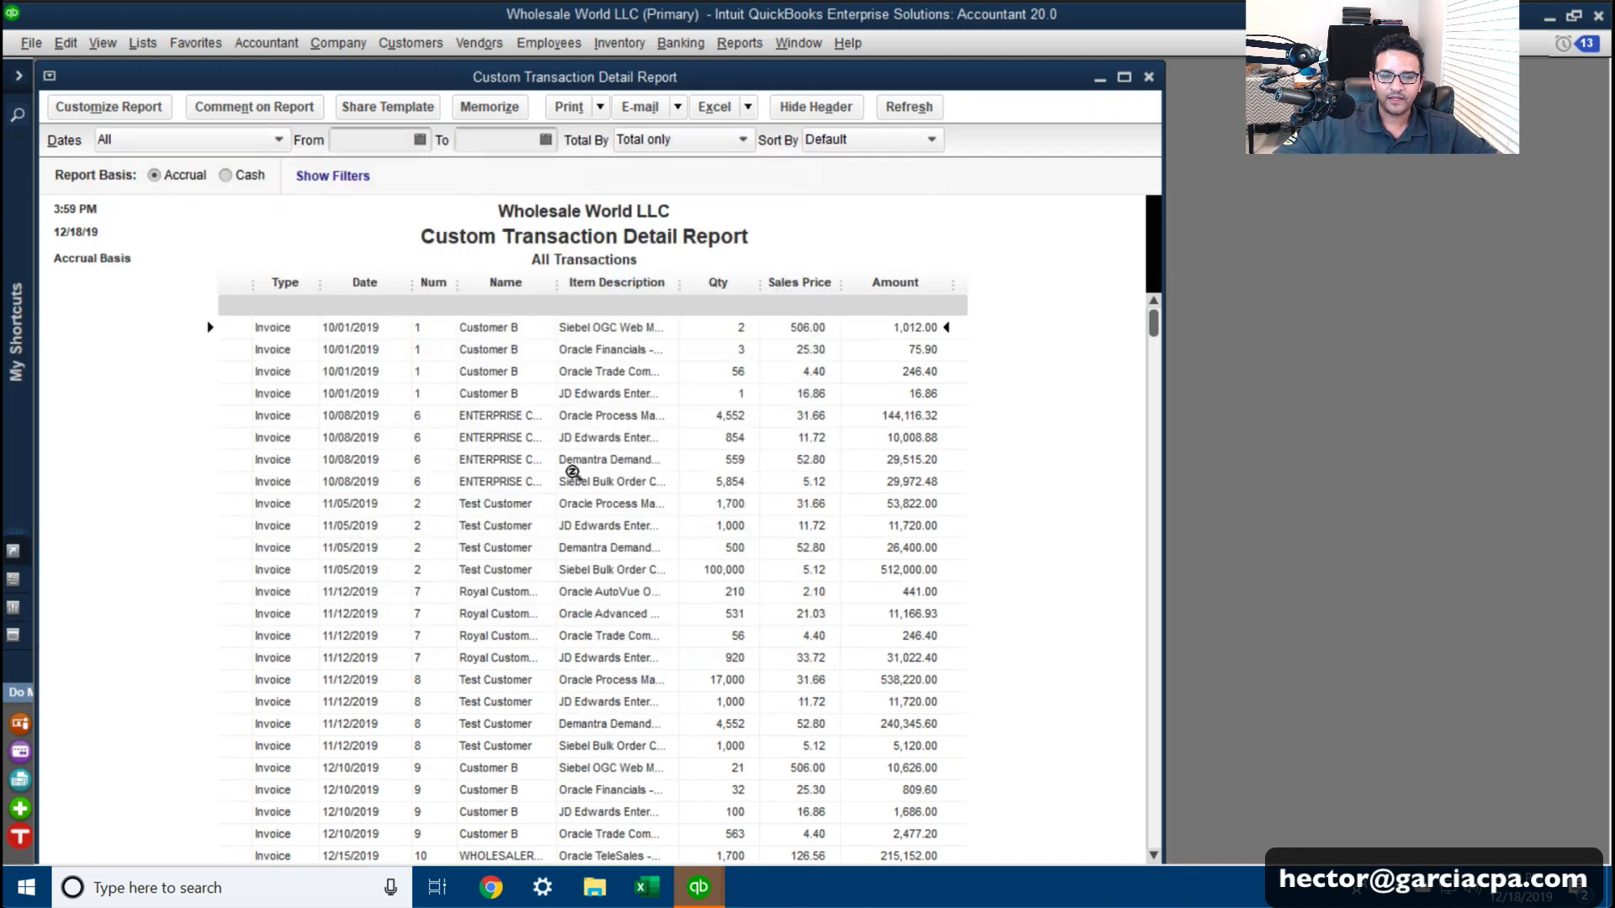
left_click_drag(672, 272, 795, 269)
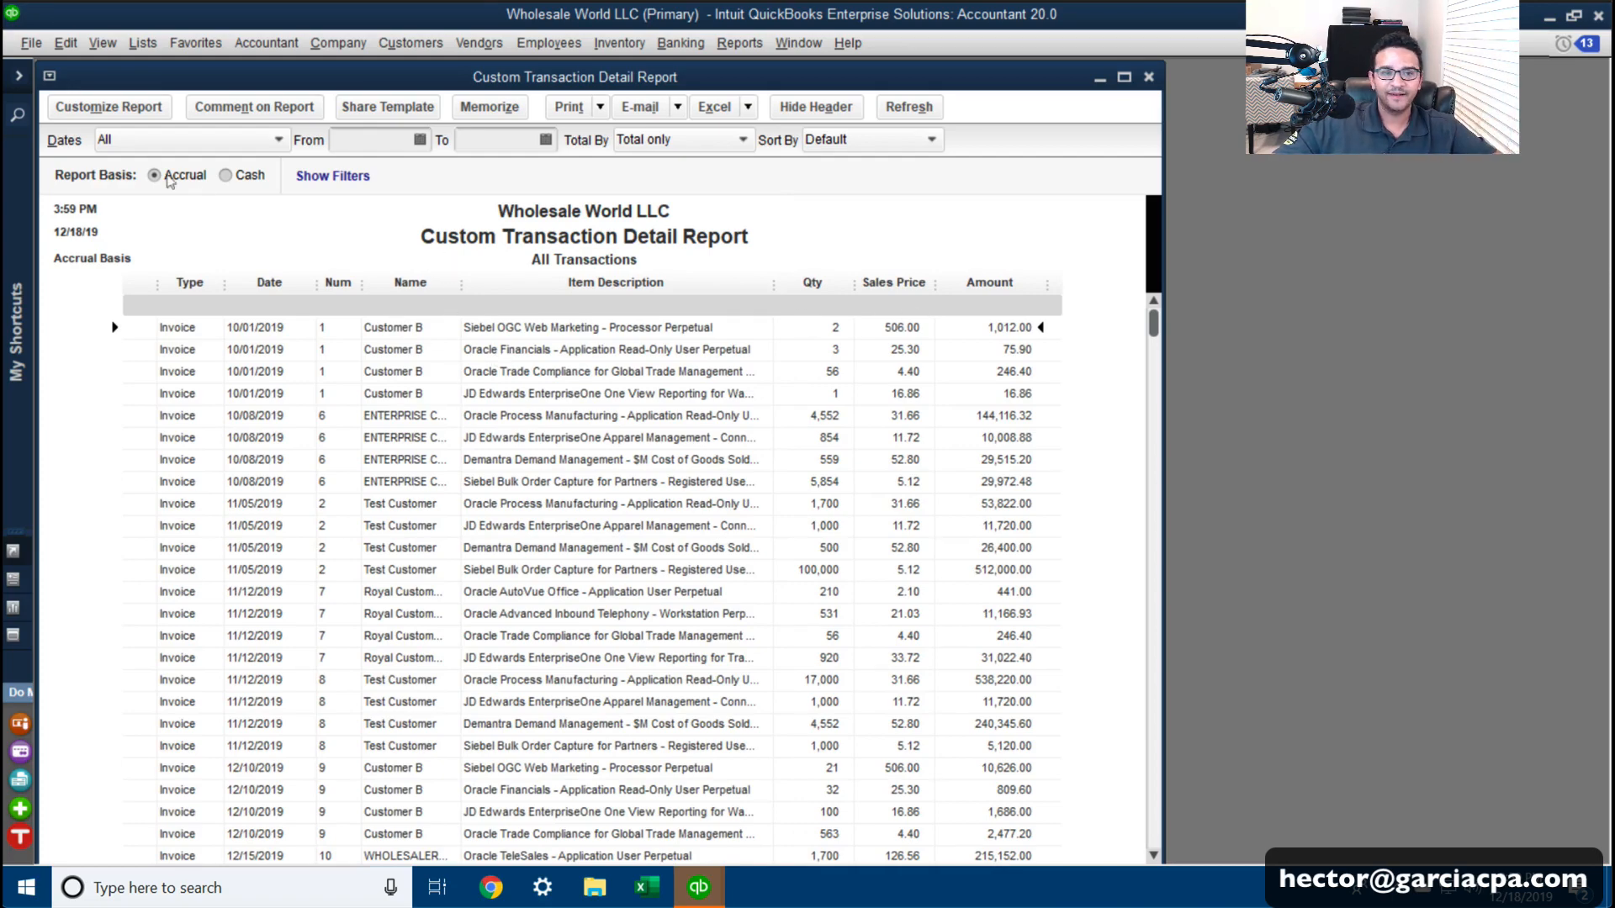
Step: Add the Item column to the report and apply the customization
left_click(97, 111)
left_click(149, 420)
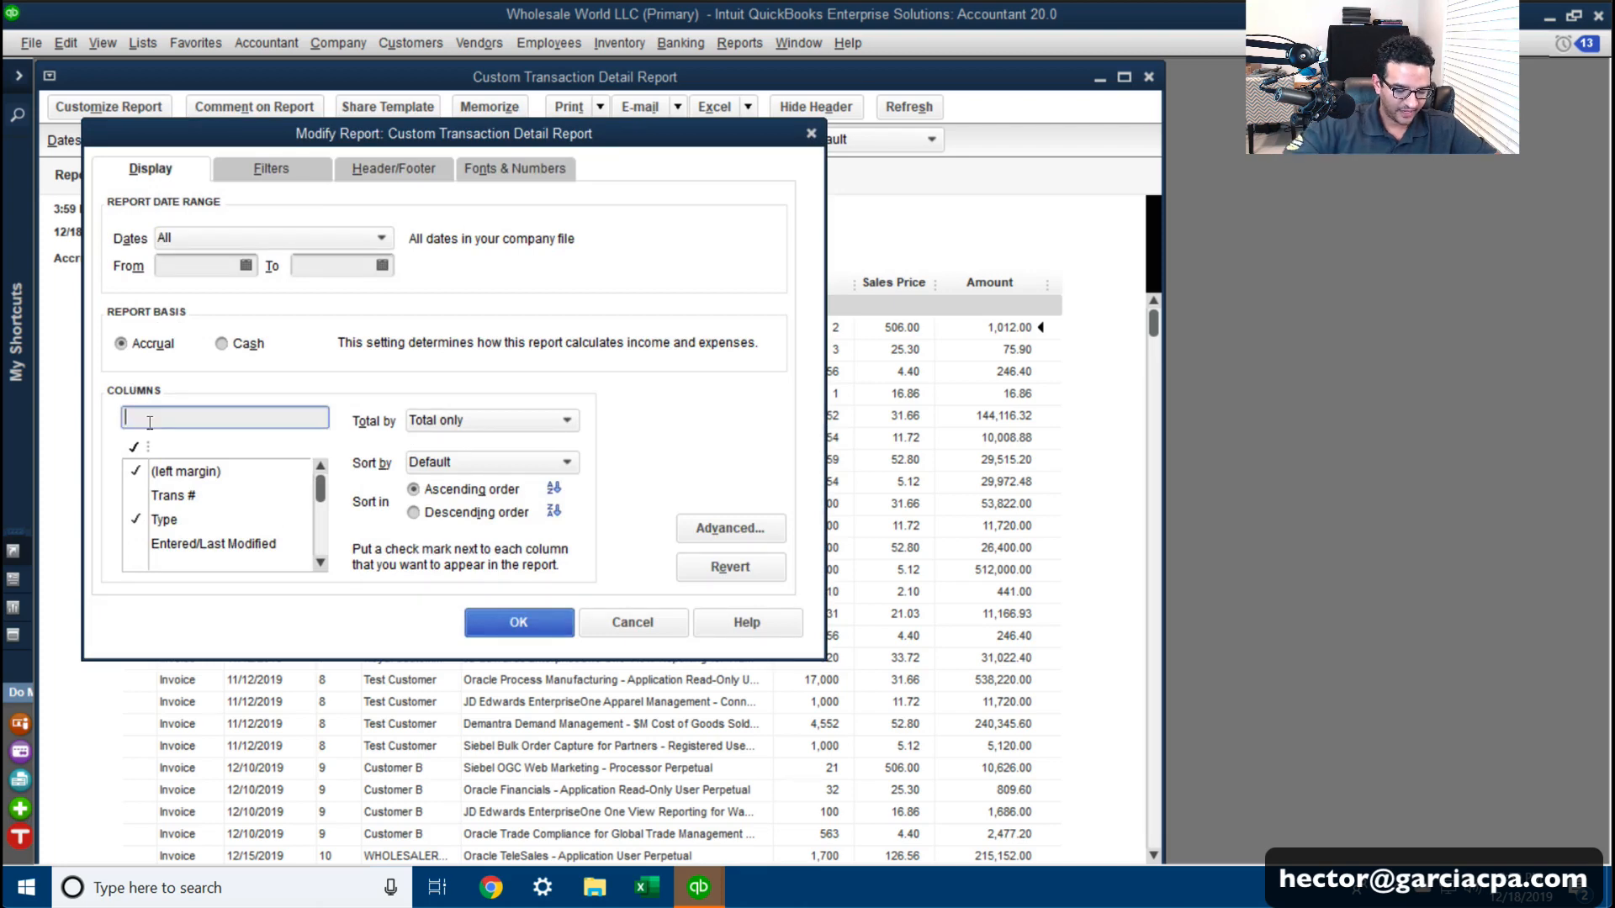
type("ite")
left_click(154, 472)
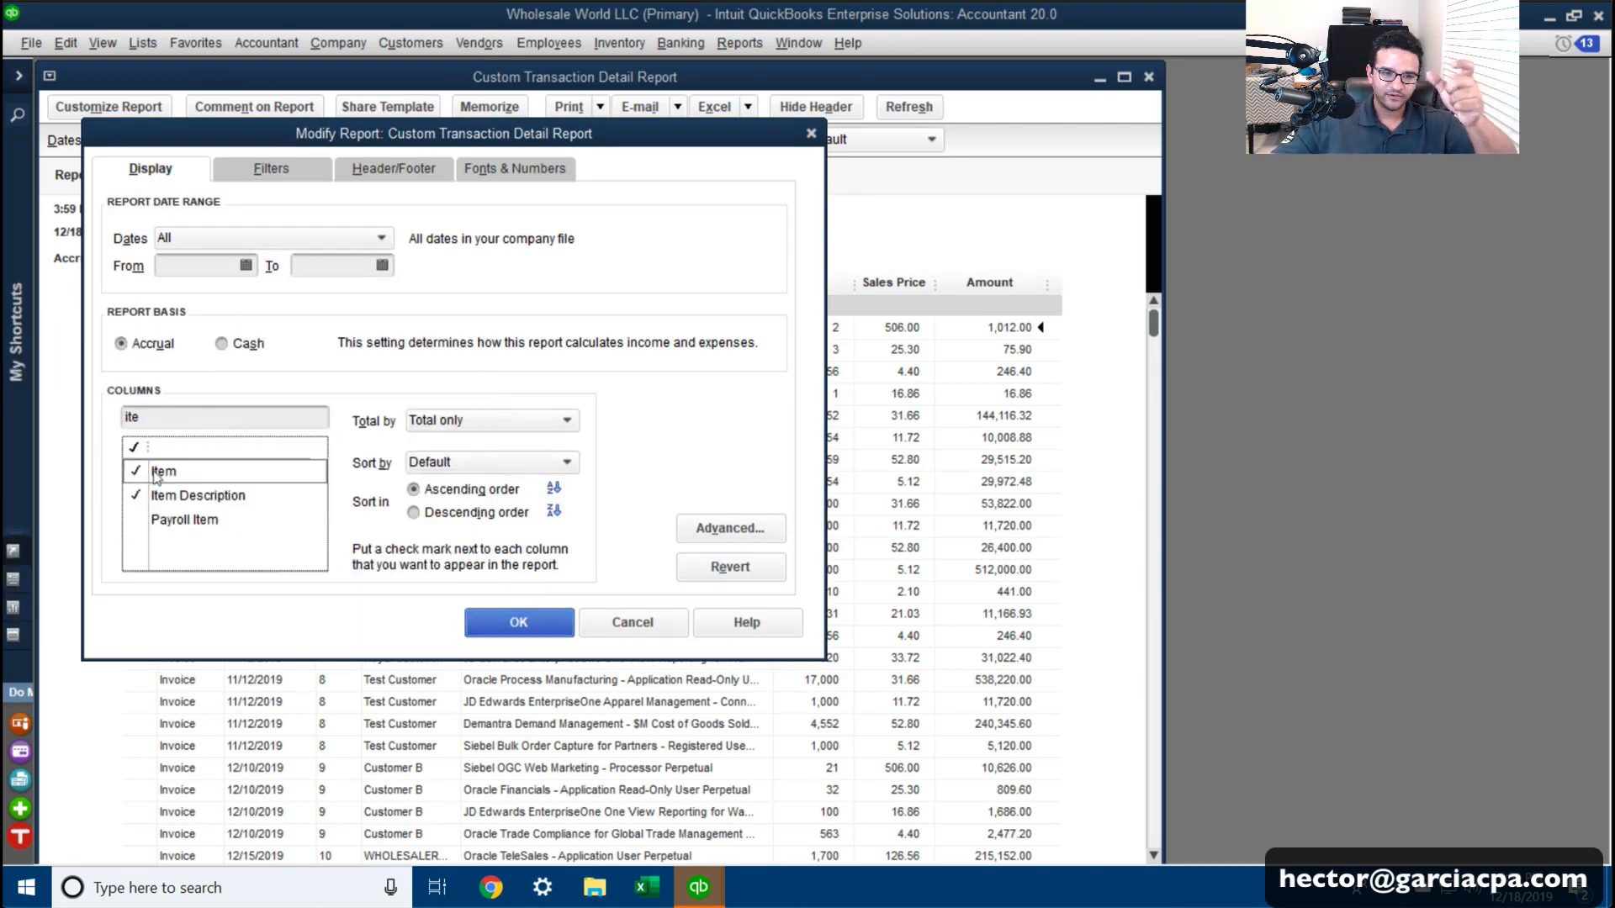
left_click(521, 622)
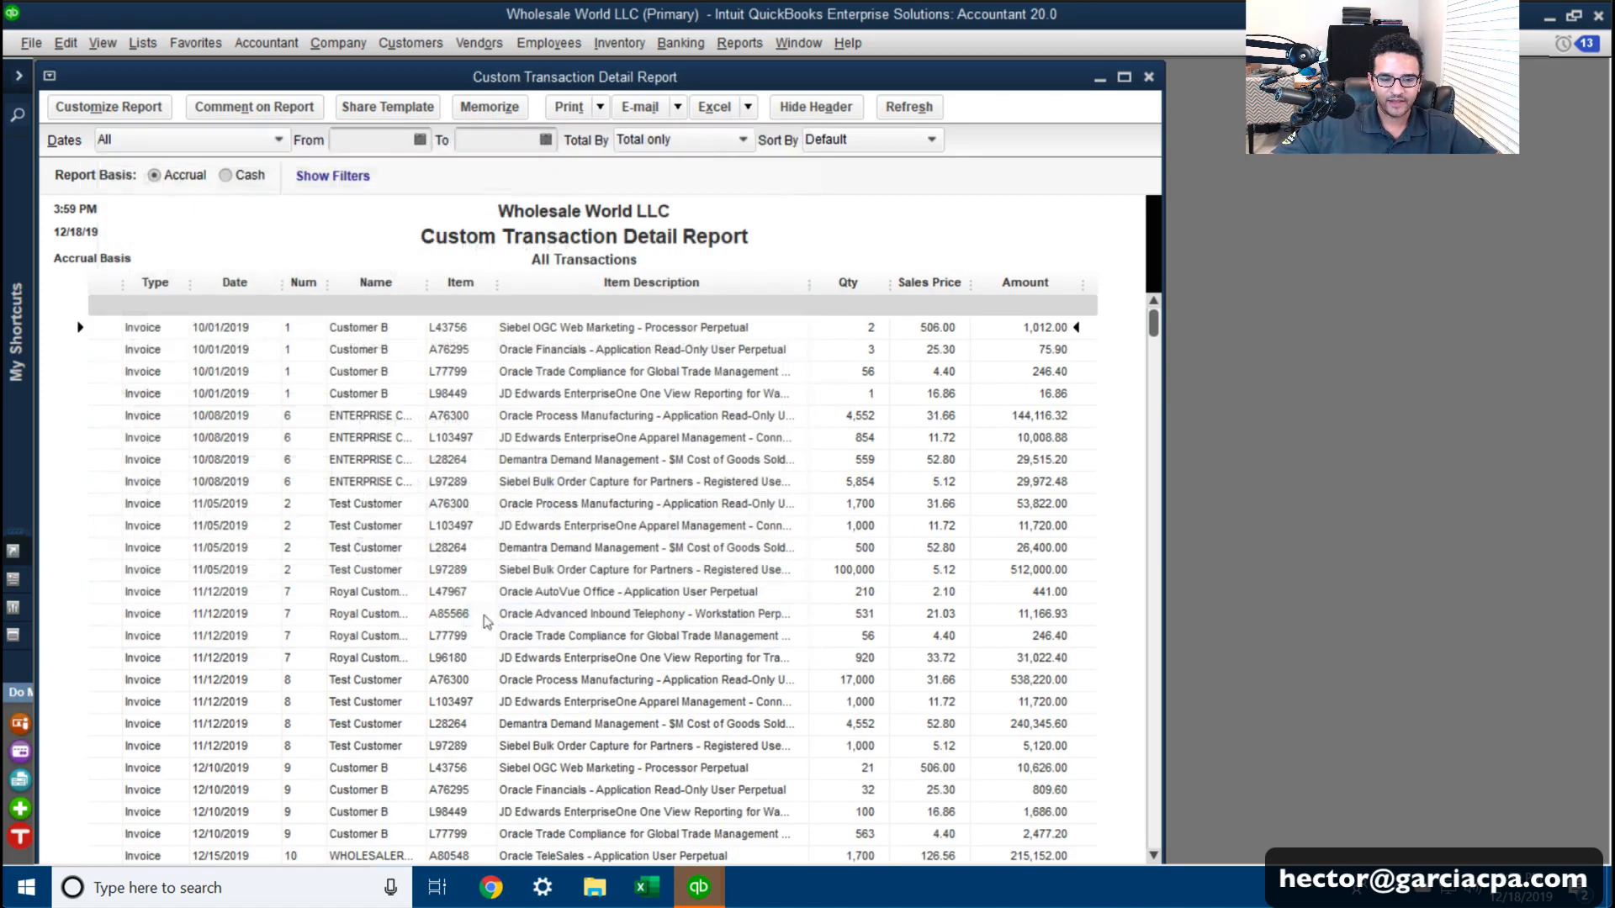
Step: Memorize the customized report under the name Sales Detail by Item
left_click(489, 107)
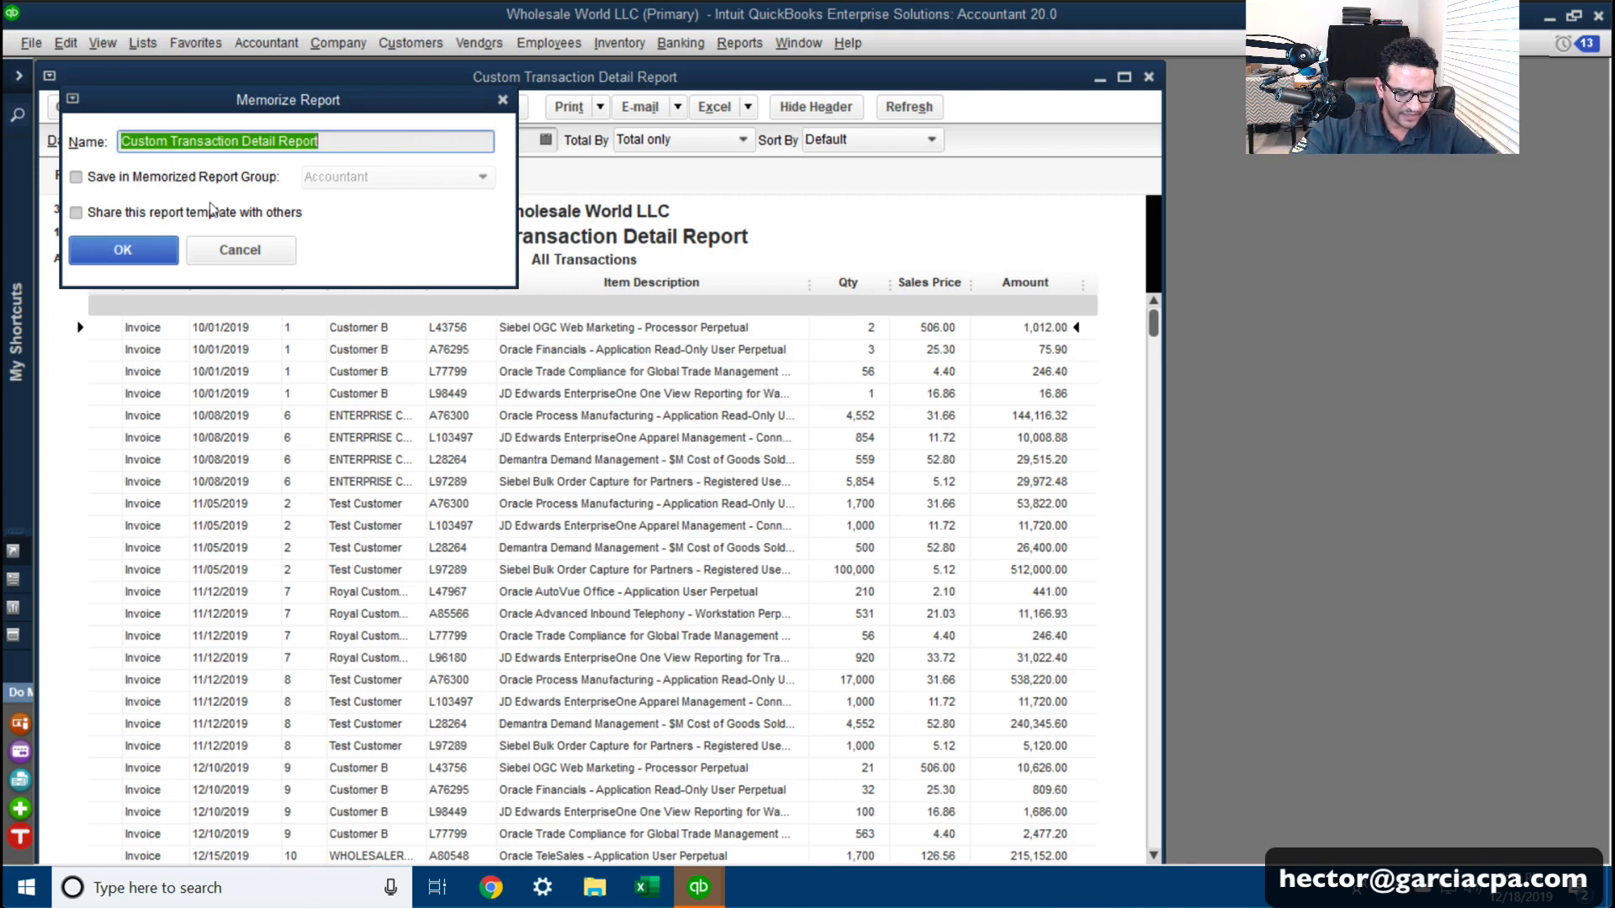
type("Sales Detail by Item")
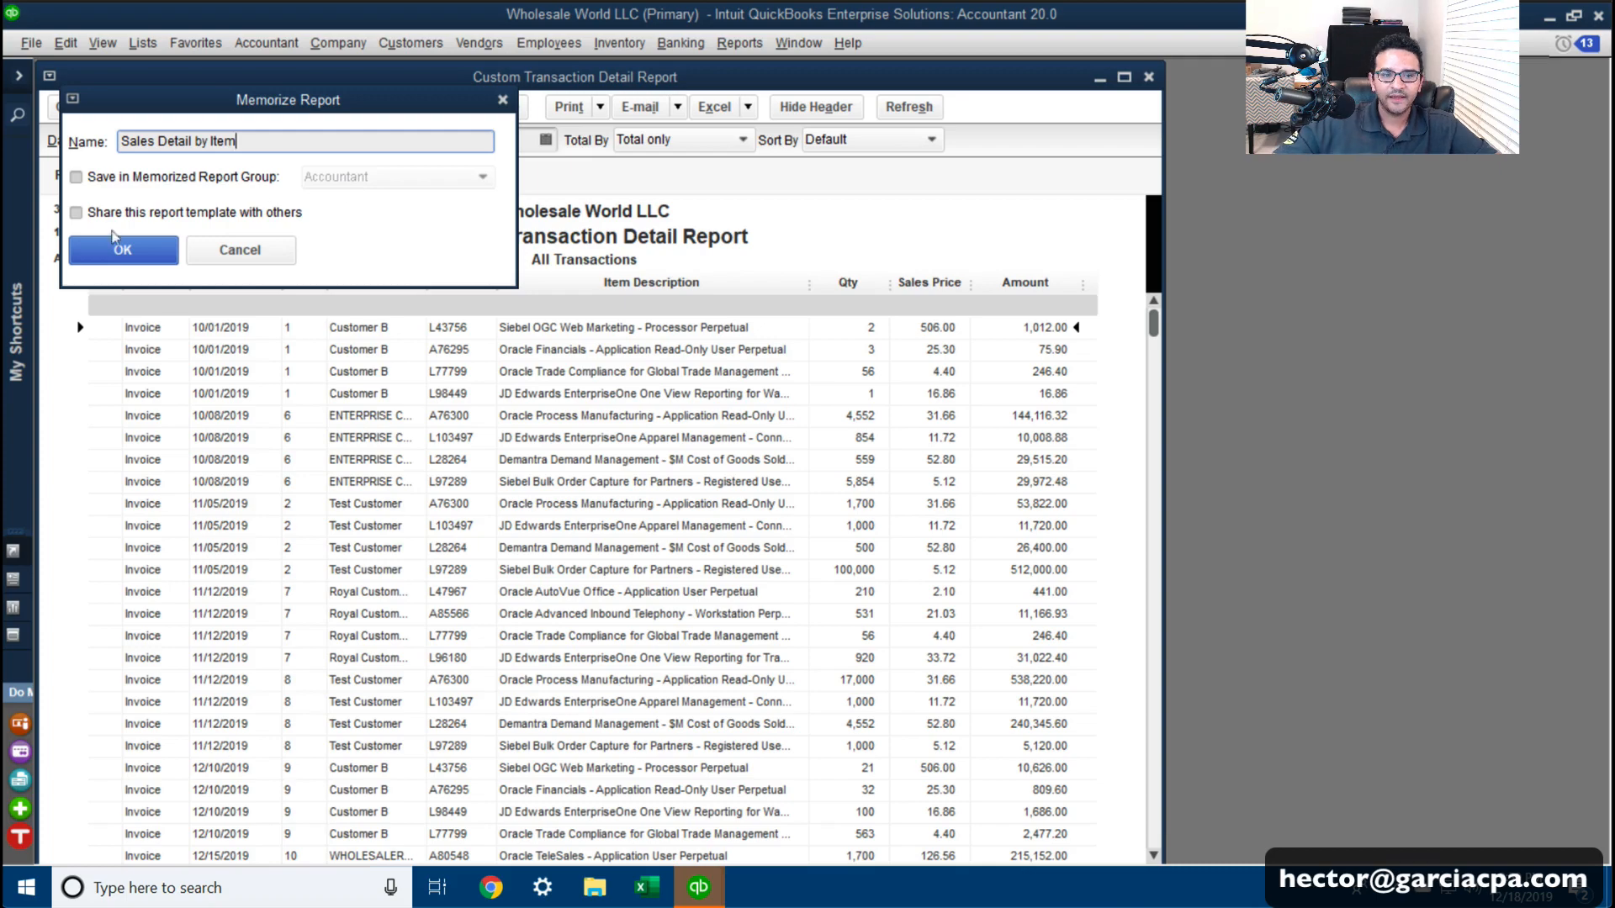
left_click(116, 239)
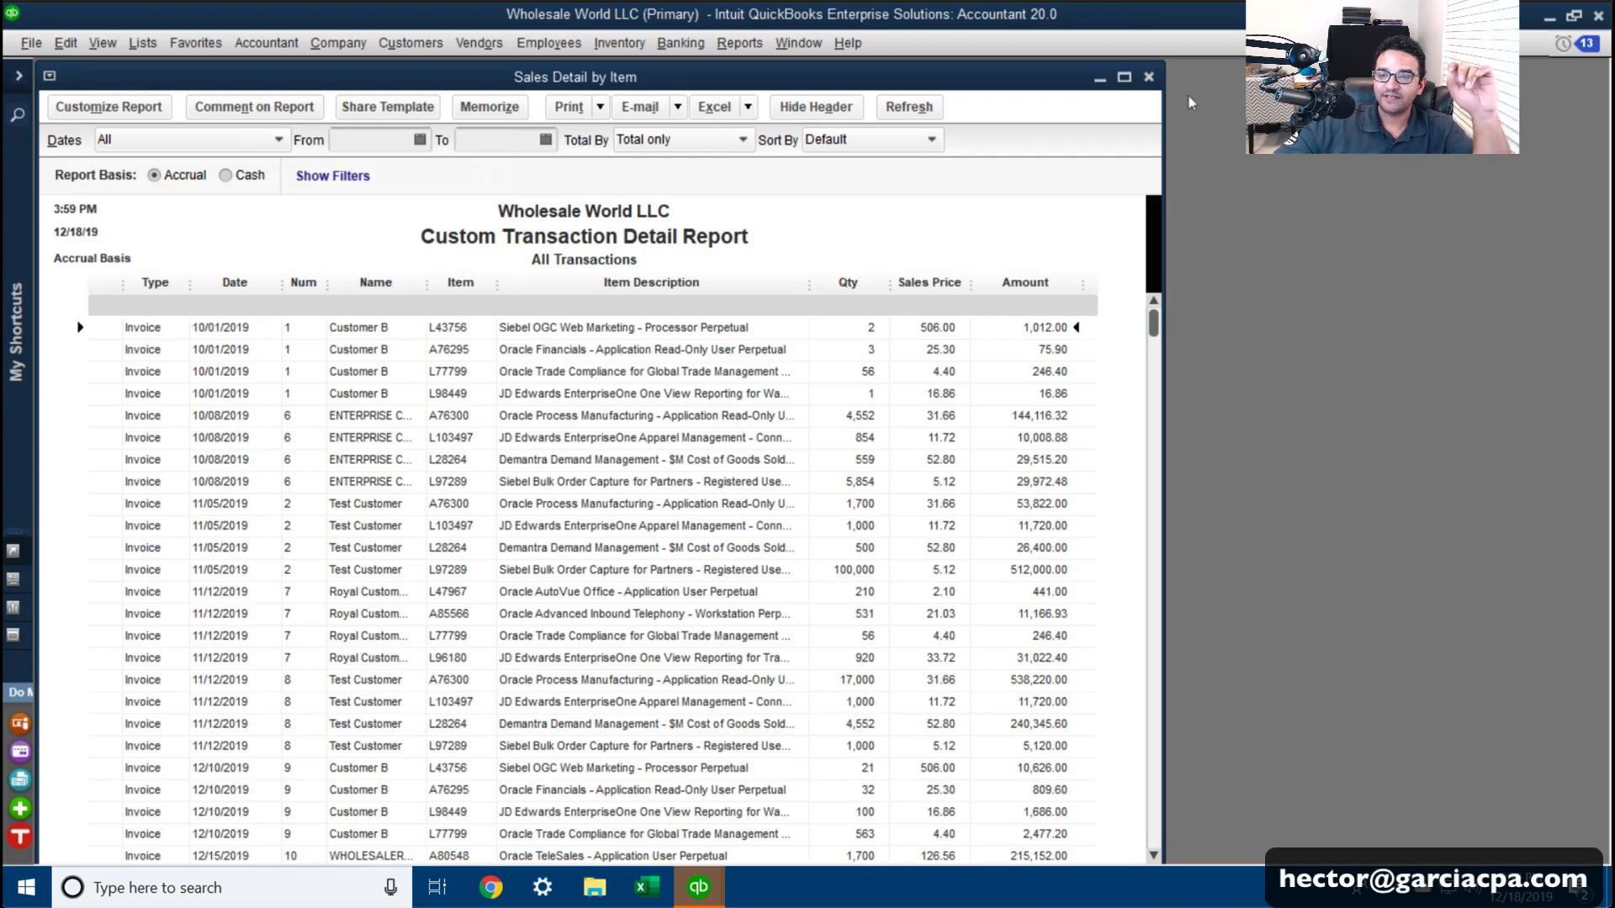
Step: Close the report and reopen it from the memorized reports as Sales Detail by Item
left_click(1149, 78)
left_click(739, 43)
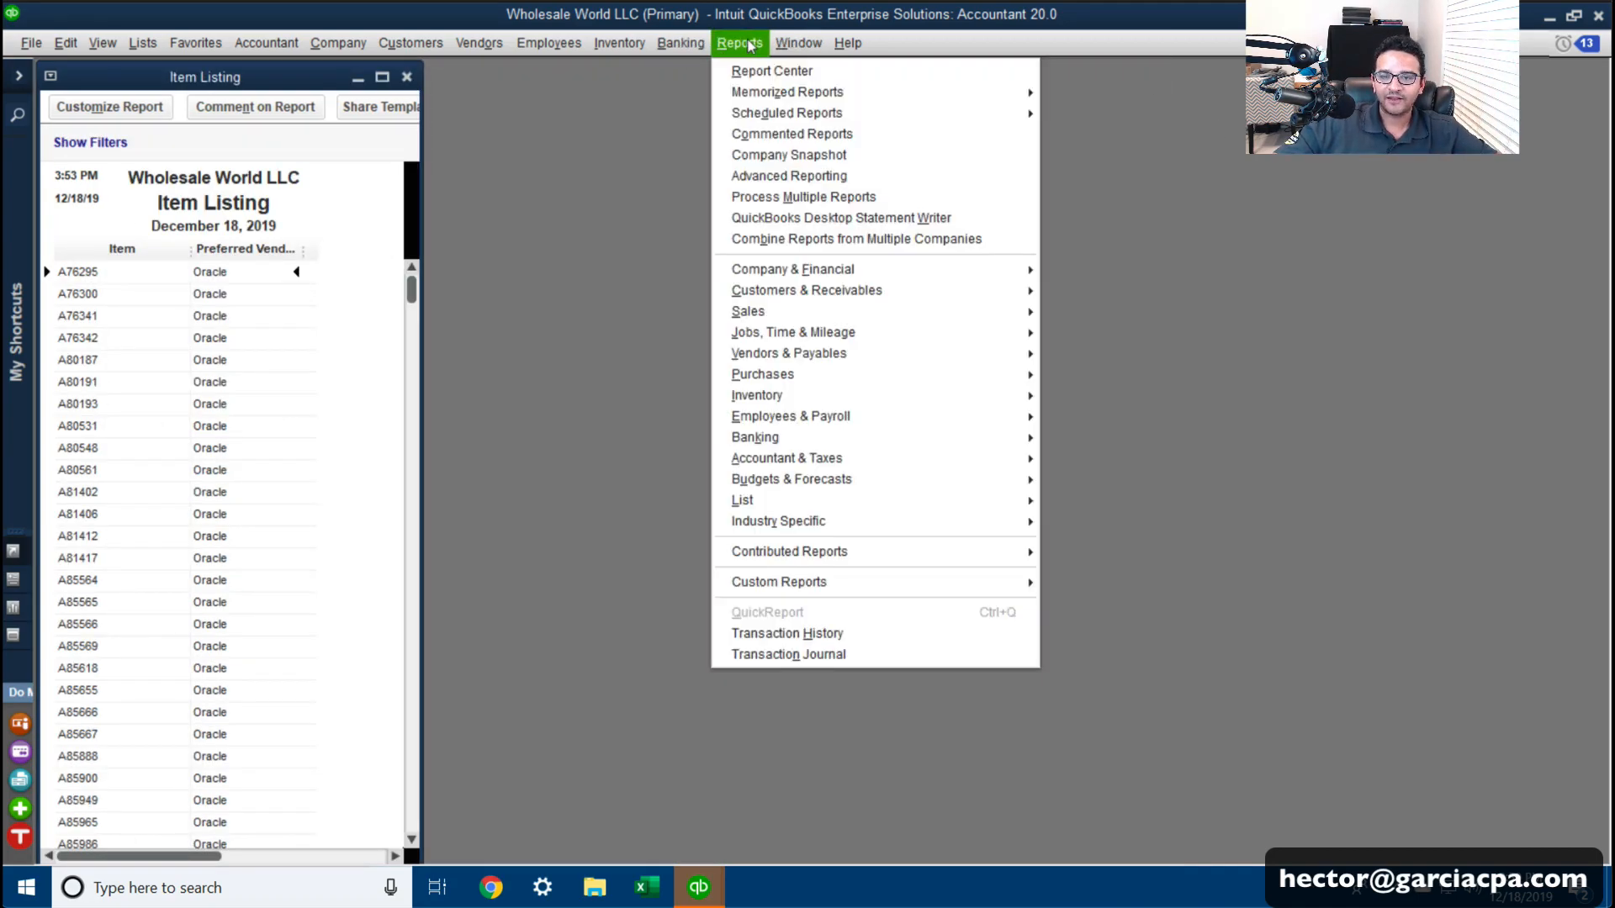
mouse_move(812, 102)
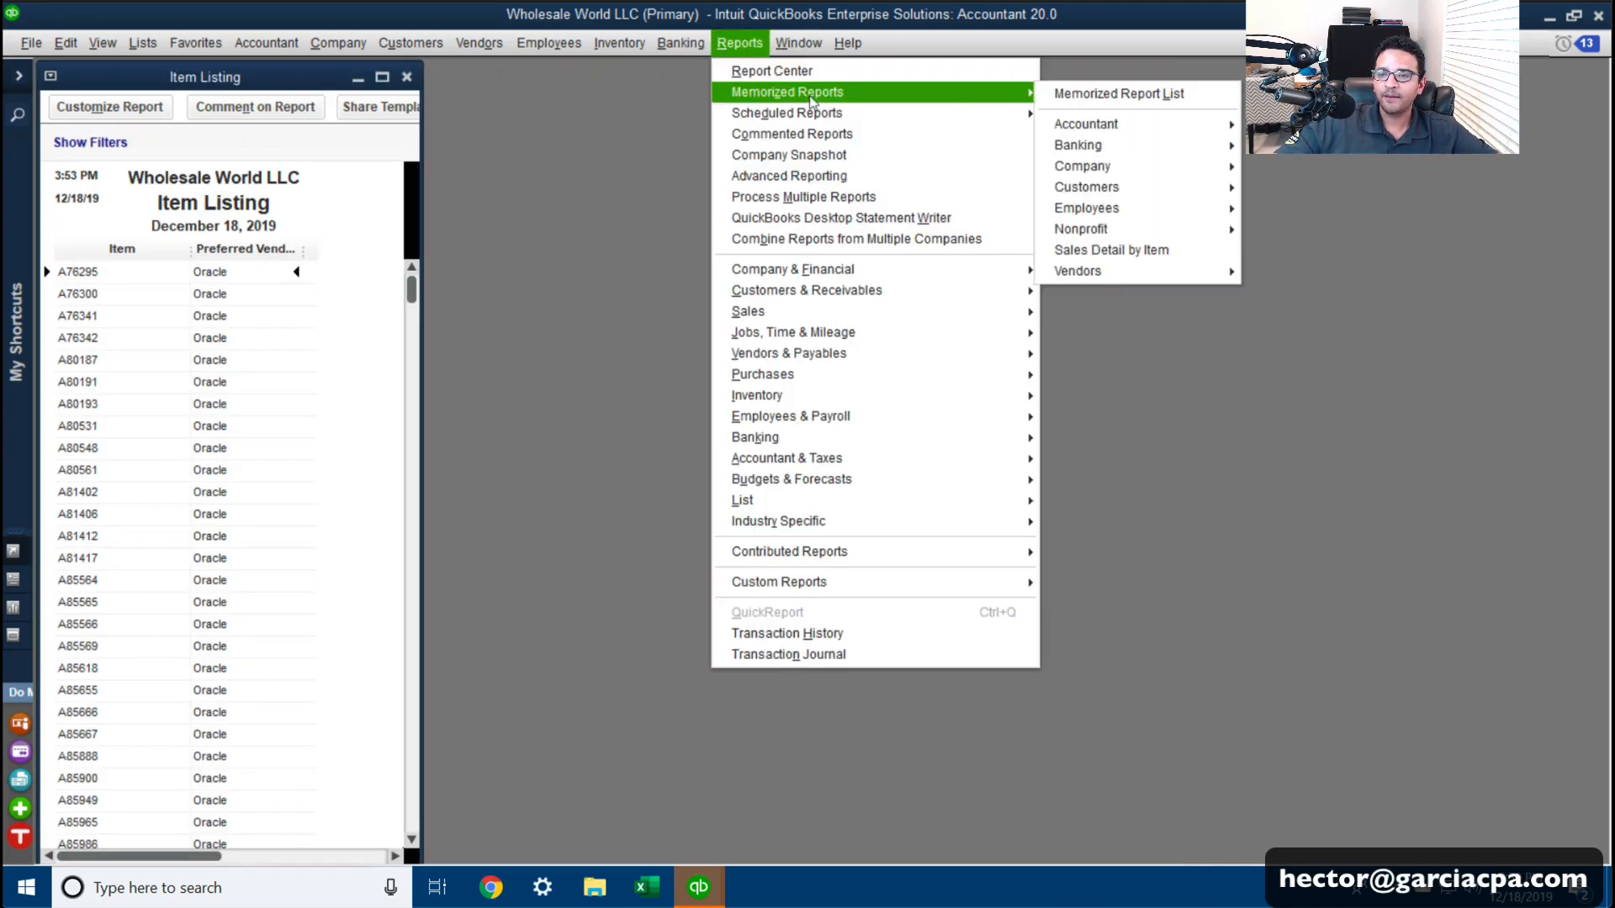
left_click(1148, 253)
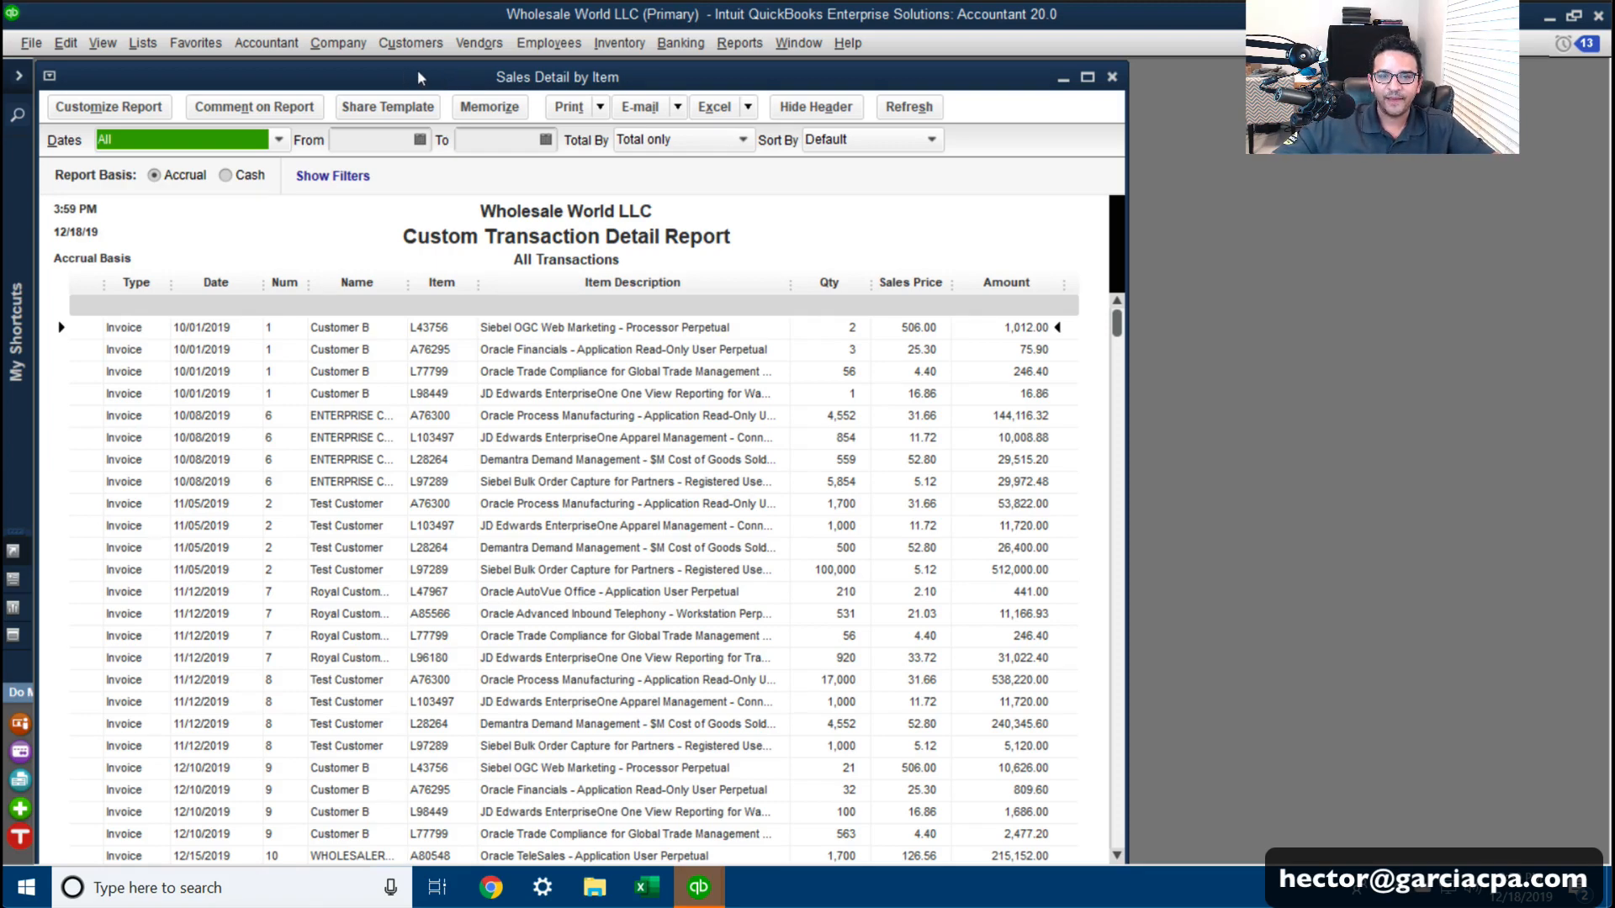
Step: Move the Sales Detail by Item report aside, widen the Item Listing report, and memorize the listing as Item and Preferred Vendor
left_click_drag(418, 78, 824, 66)
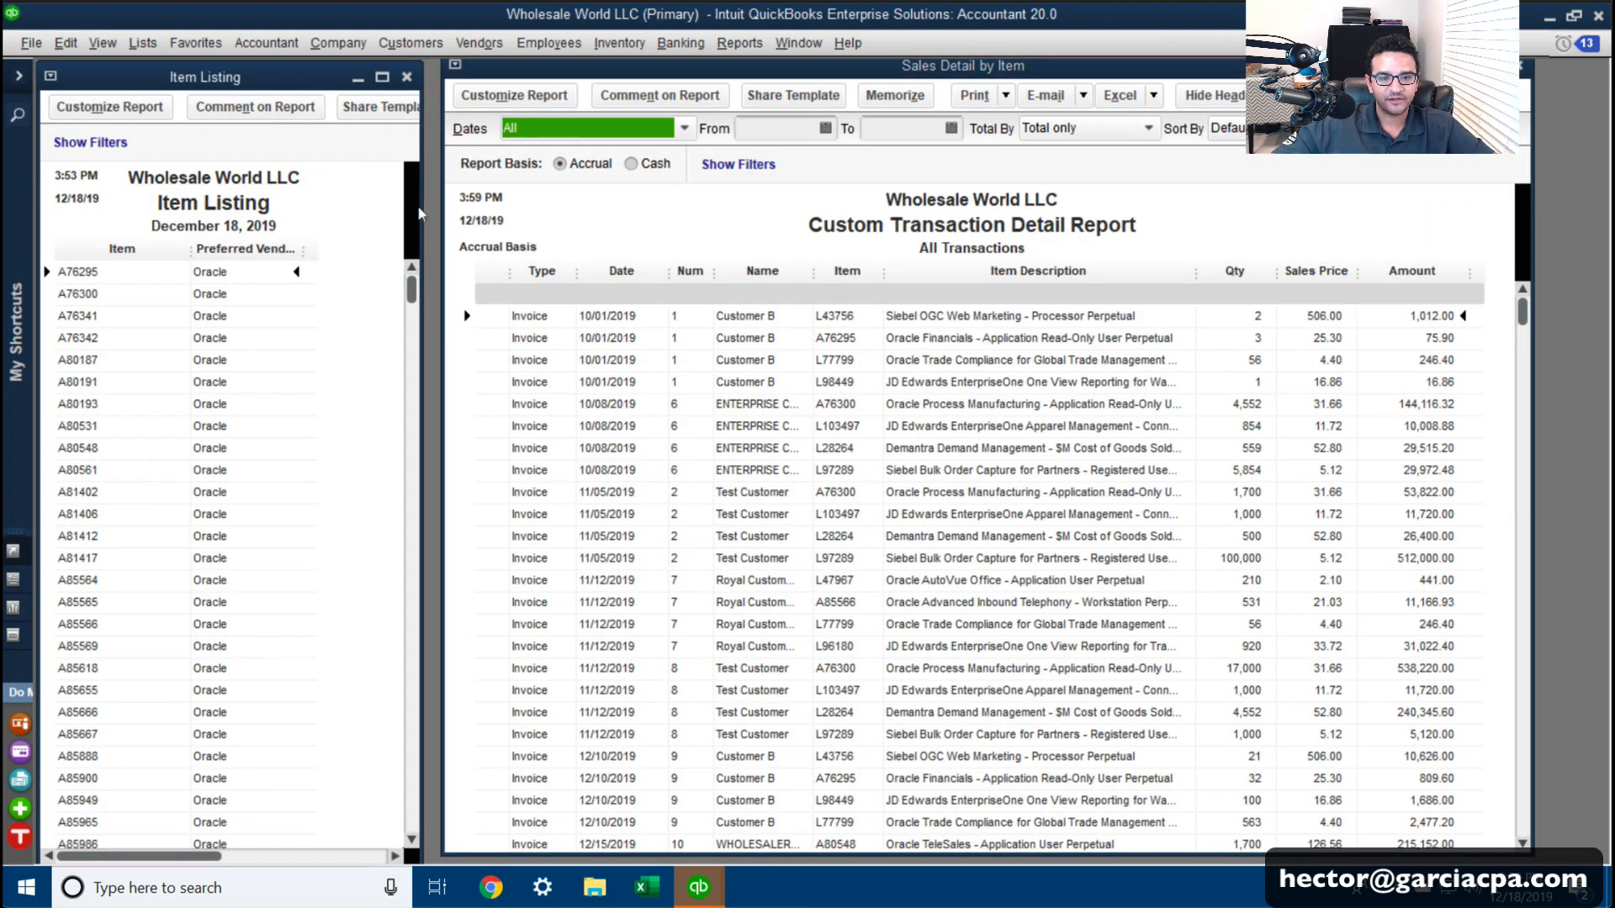
left_click_drag(422, 205, 736, 206)
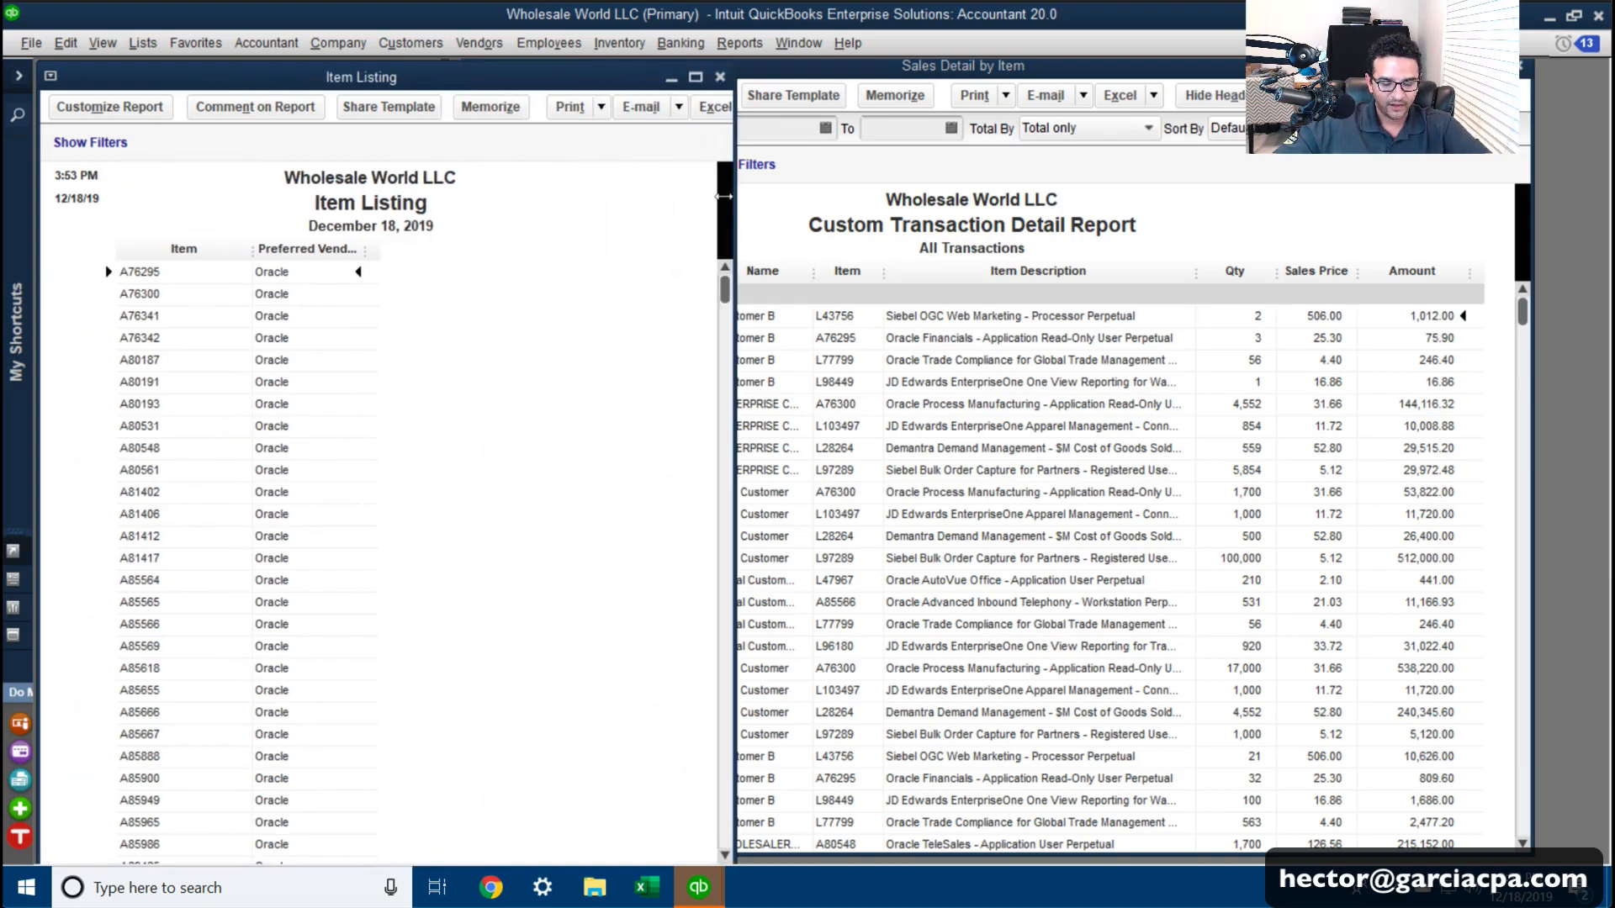
left_click(493, 117)
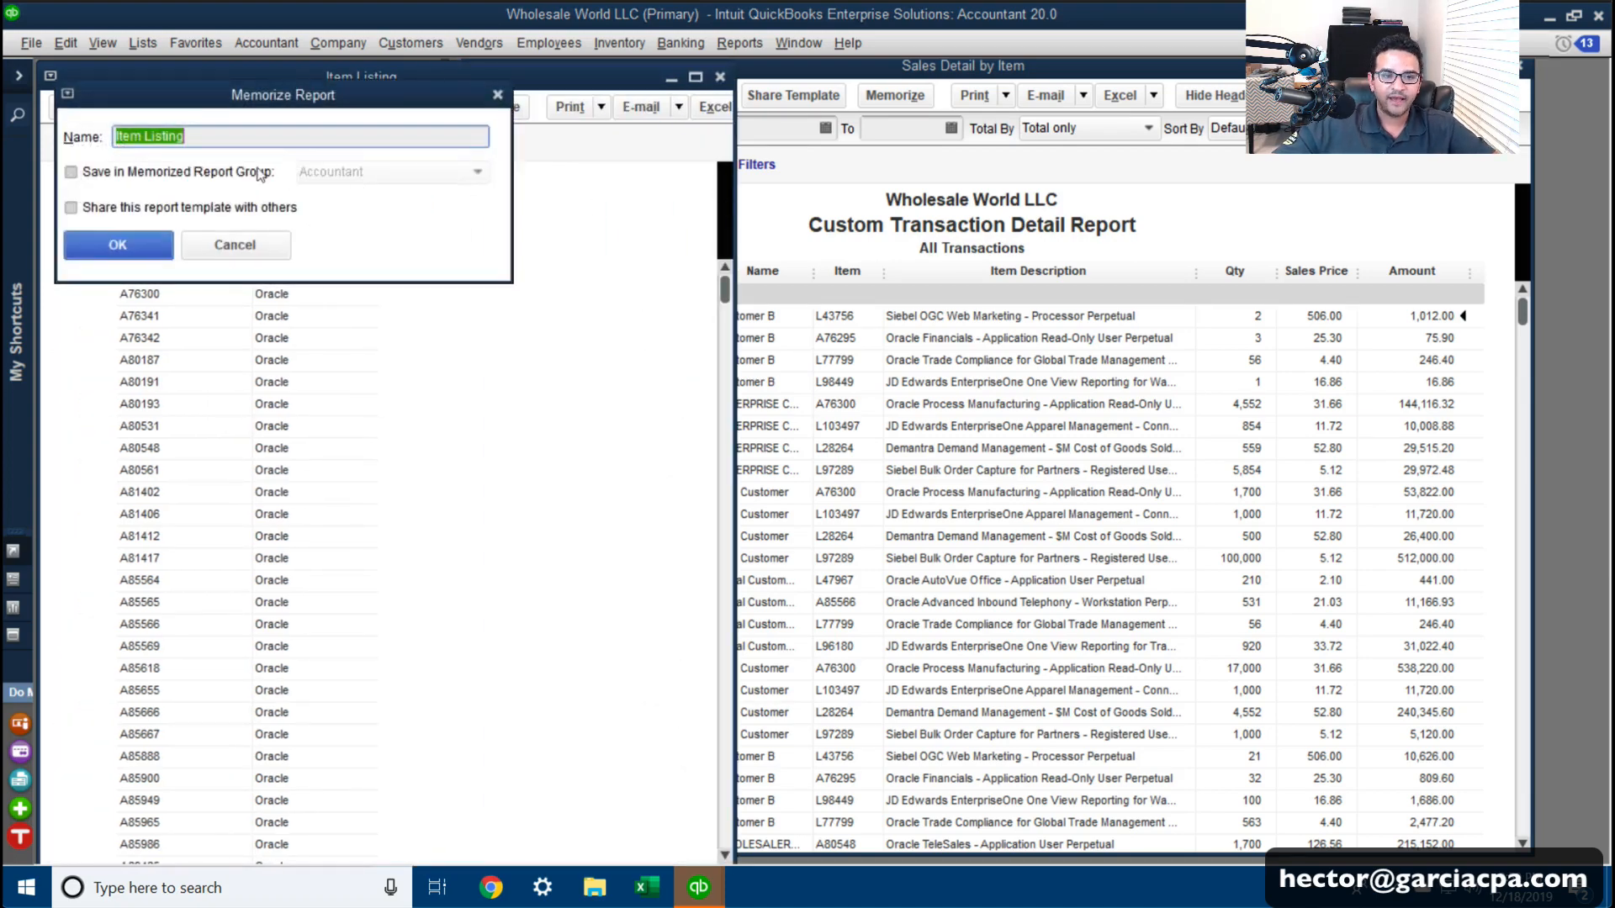
type("Ite")
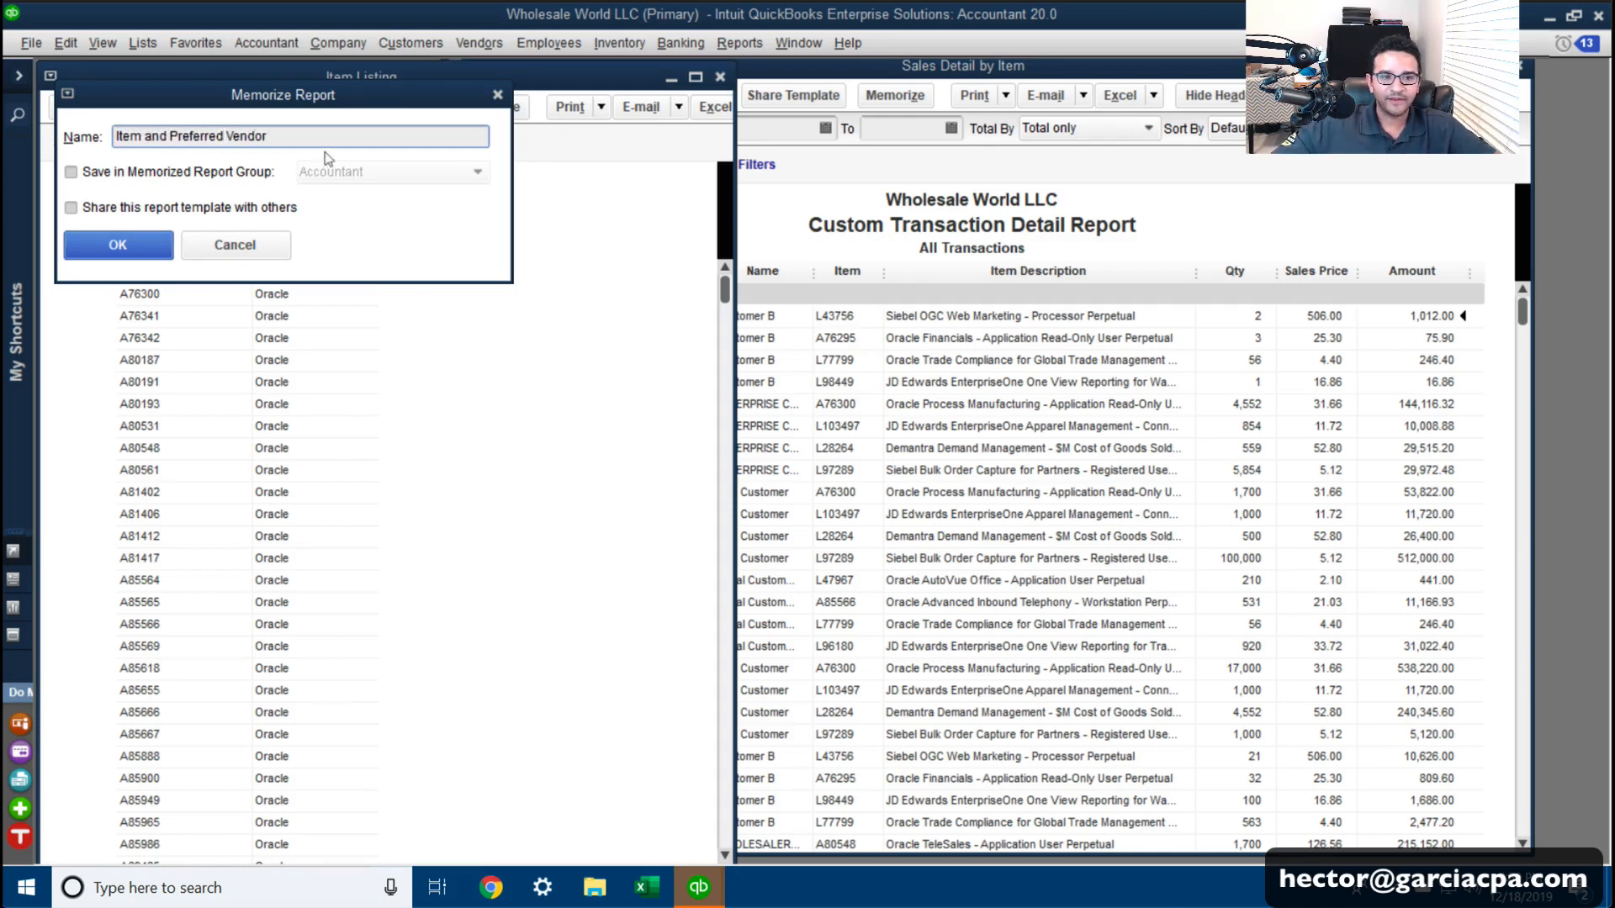
left_click(140, 261)
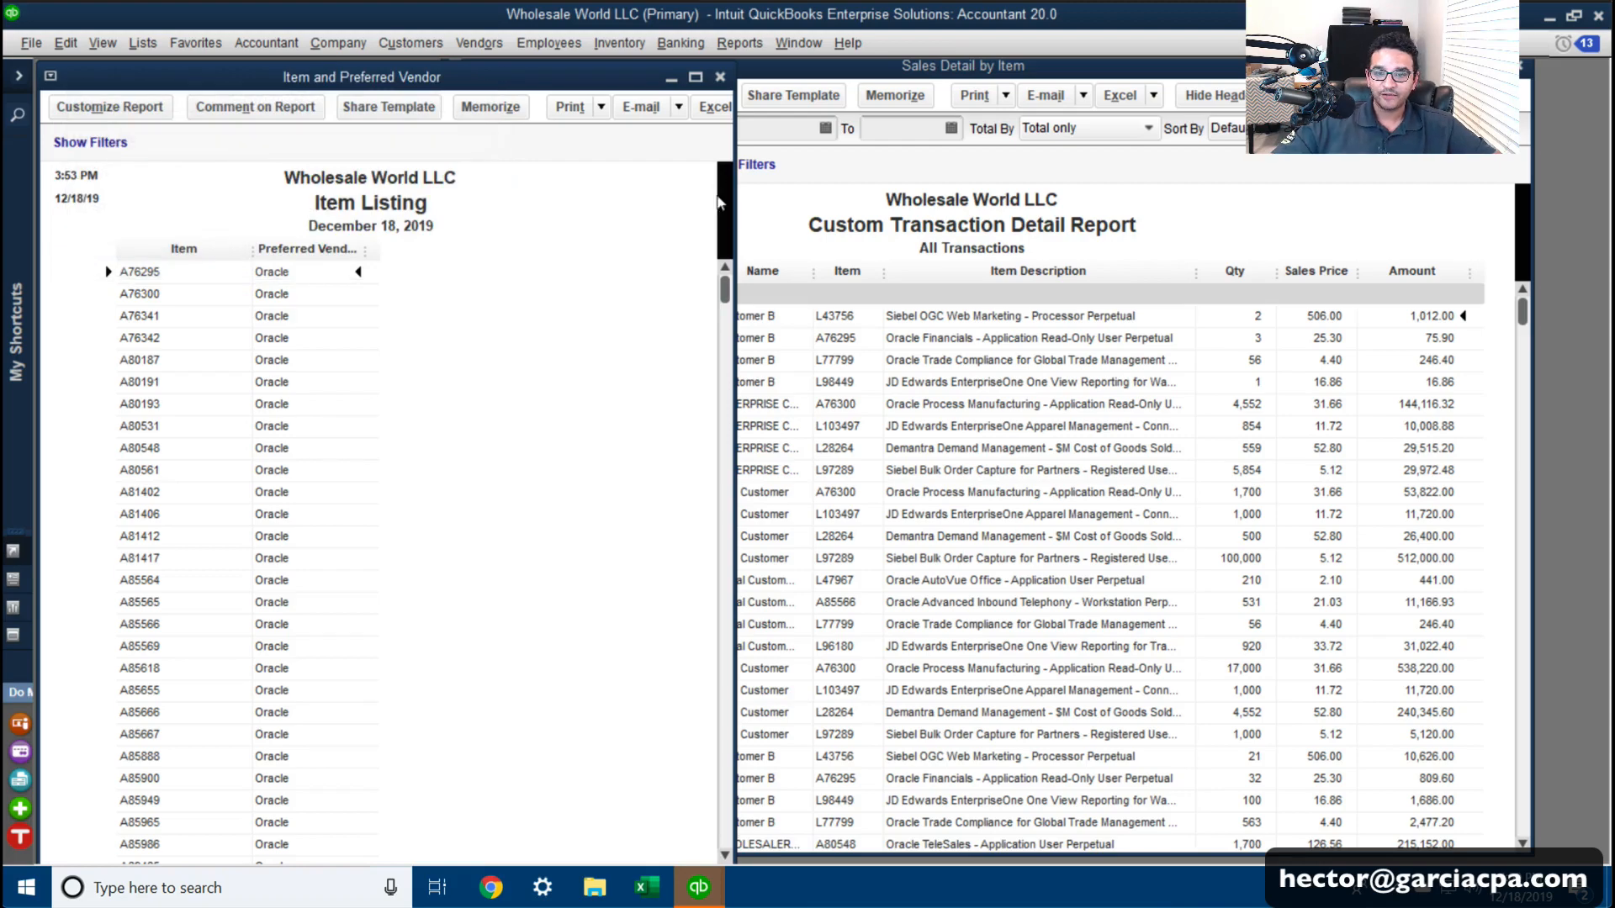
left_click_drag(724, 205, 527, 221)
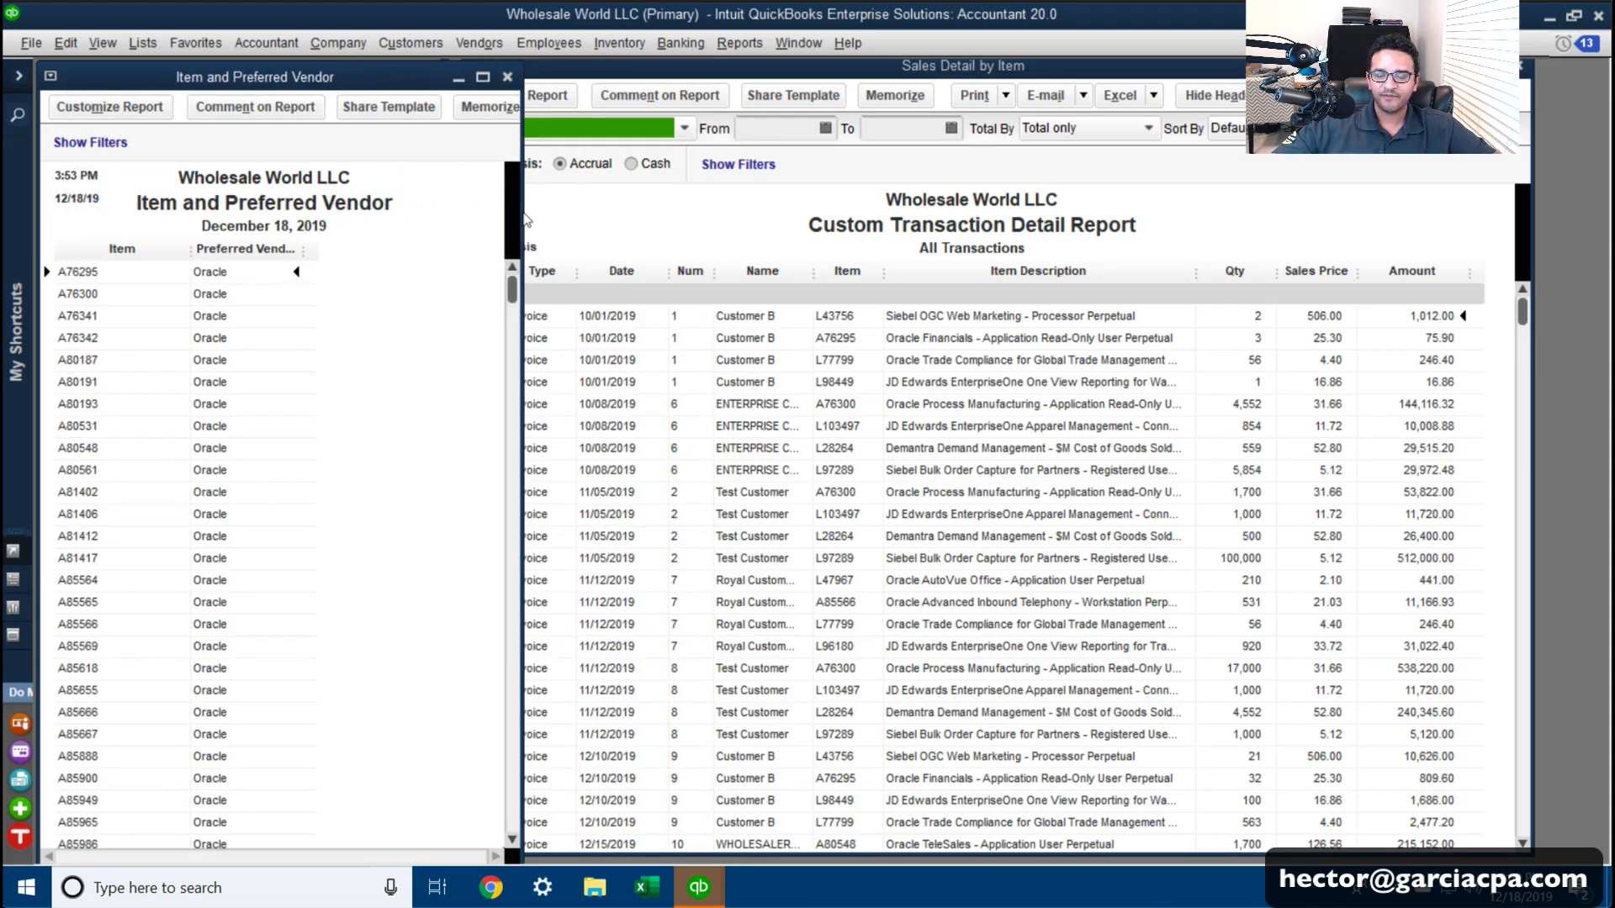
left_click(1307, 200)
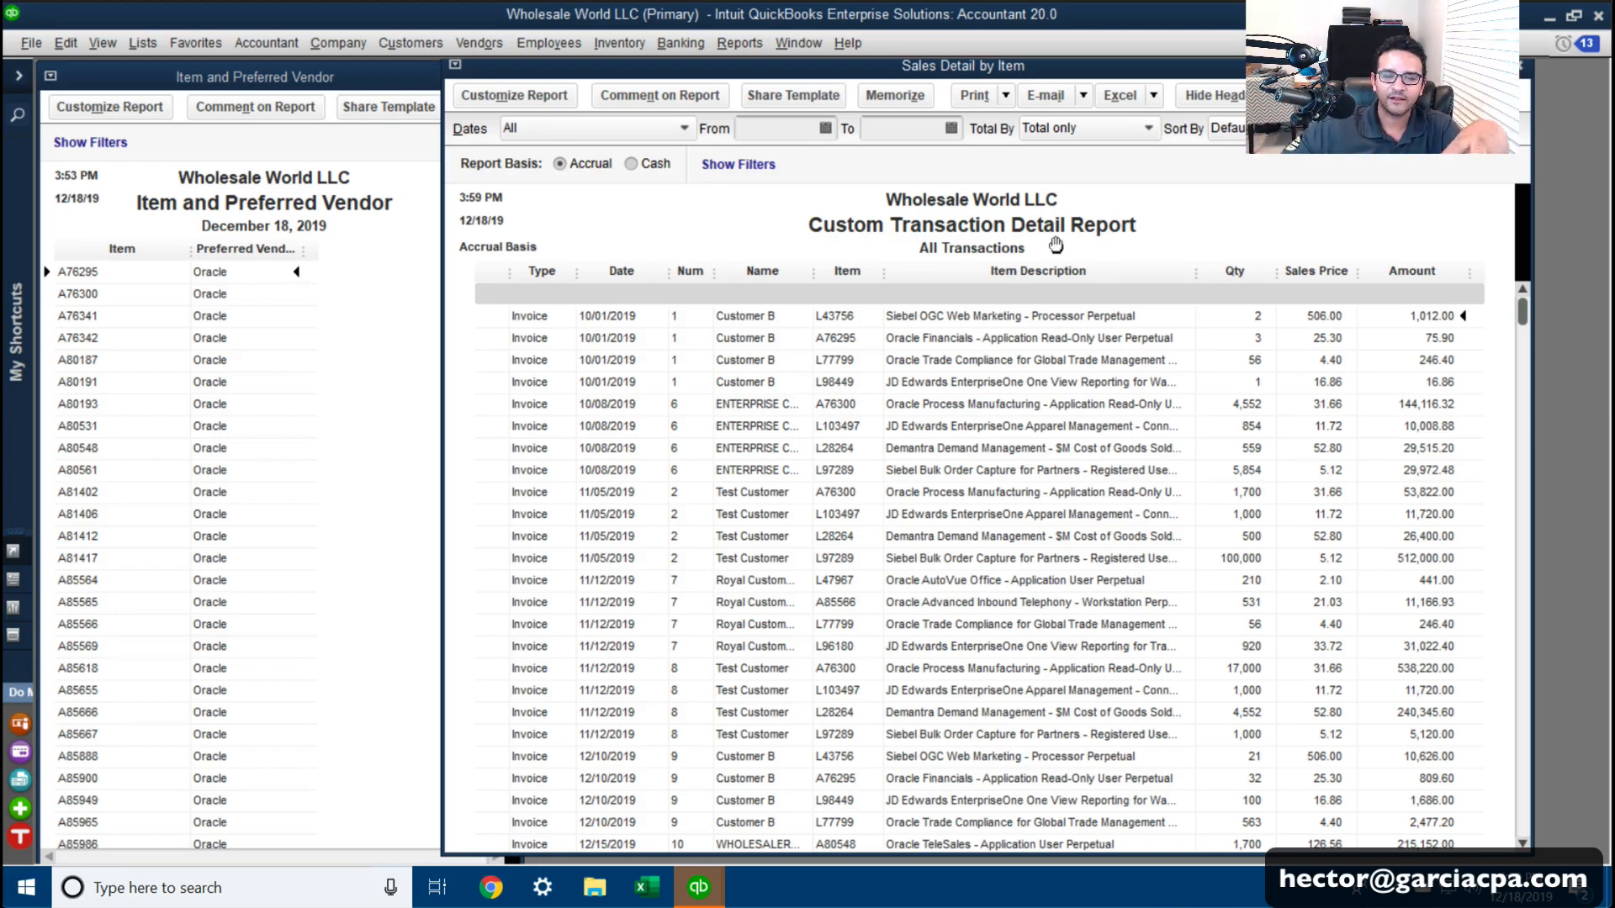
left_click(370, 257)
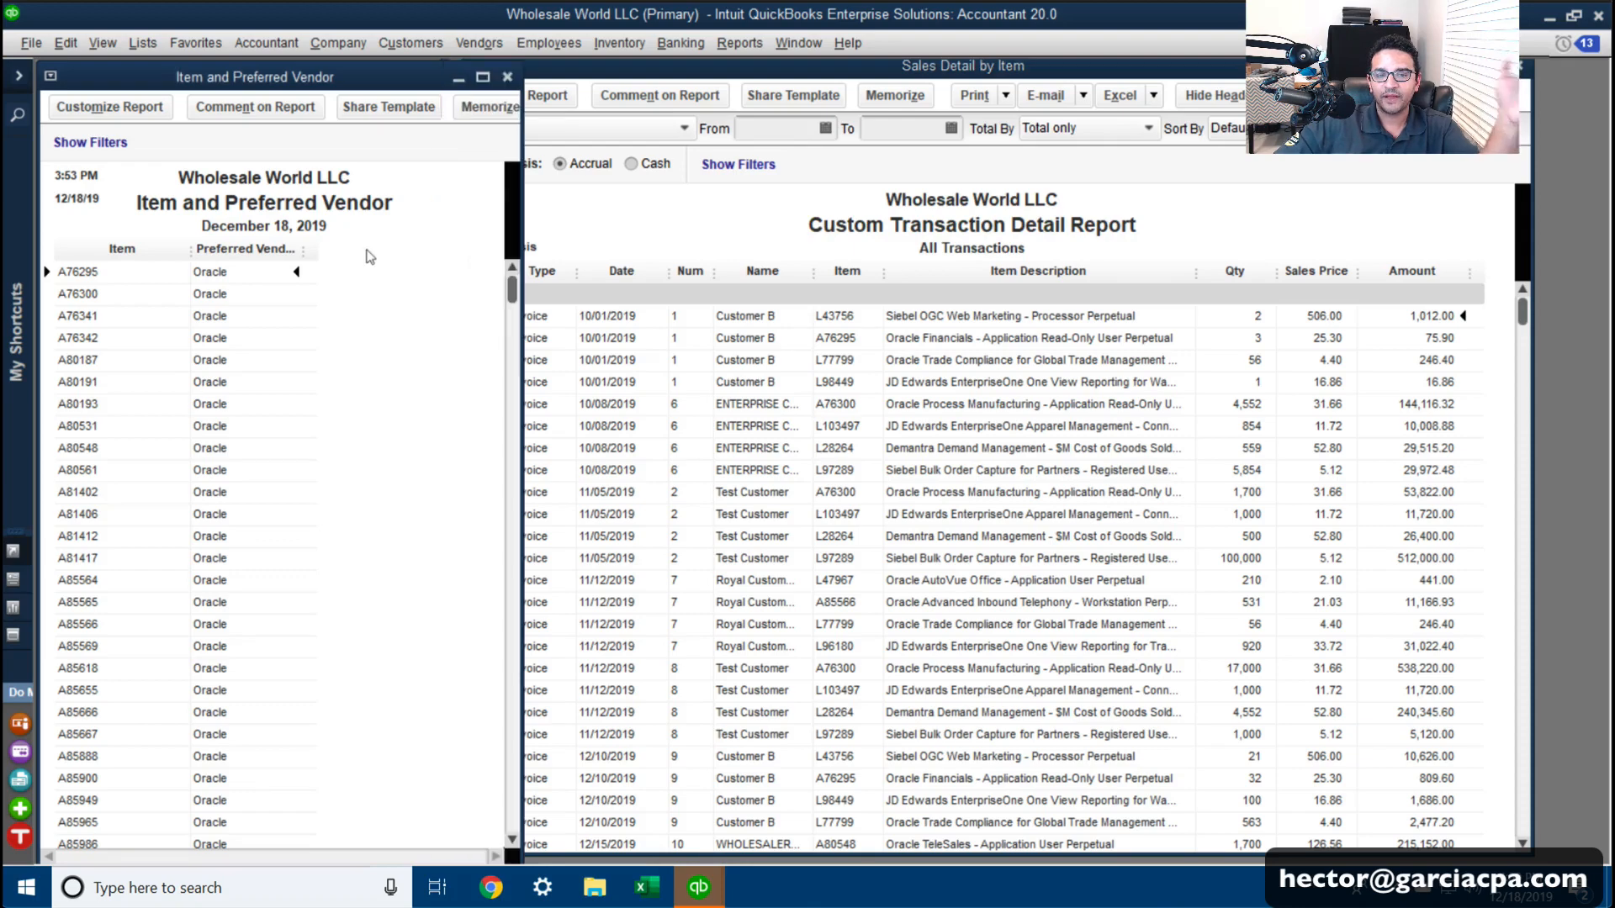
left_click(917, 255)
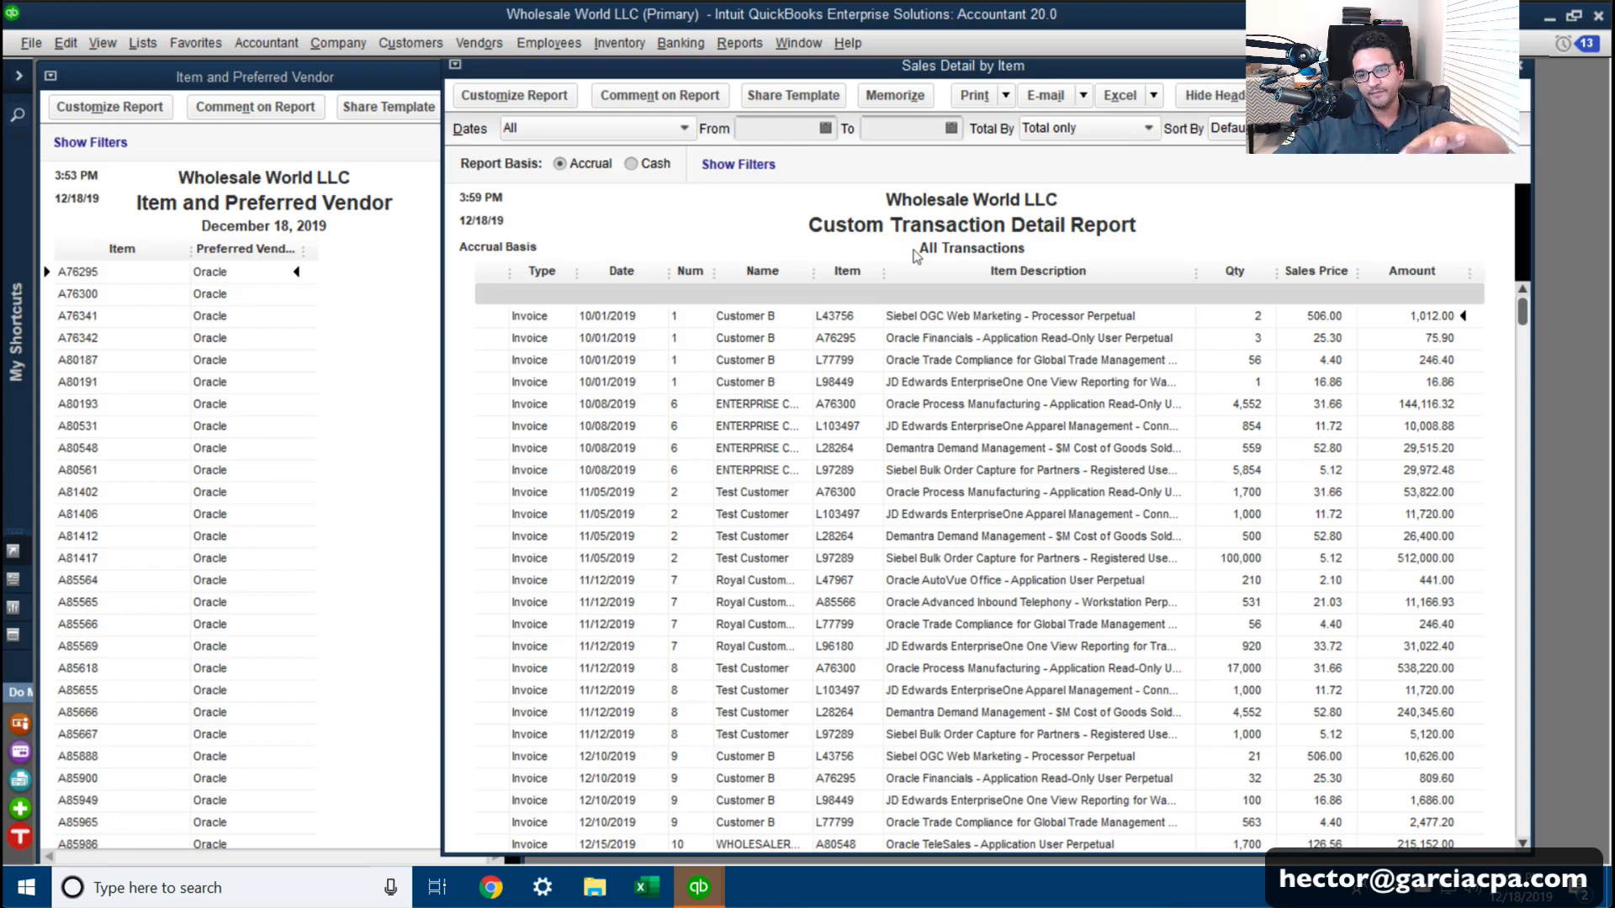
left_click(349, 166)
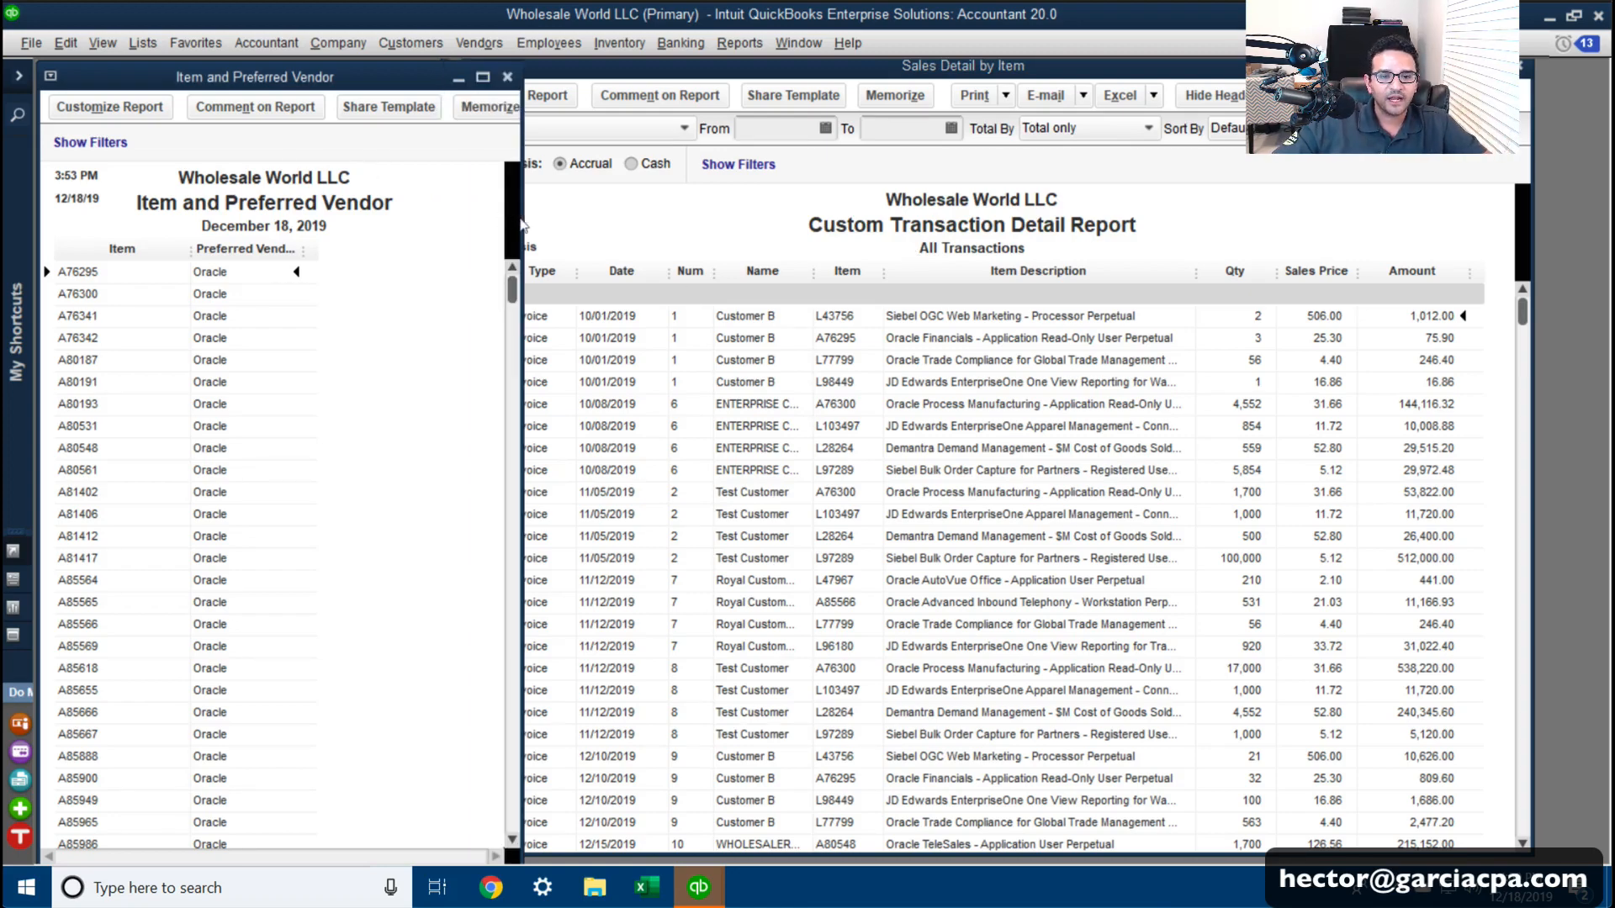
Step: Start exporting Item and Preferred Vendor to a new Excel worksheet, turning off AutoFit, Freeze panes, Show Gridlines, the Export Guide worksheet and the backup worksheet
left_click_drag(521, 223, 1062, 225)
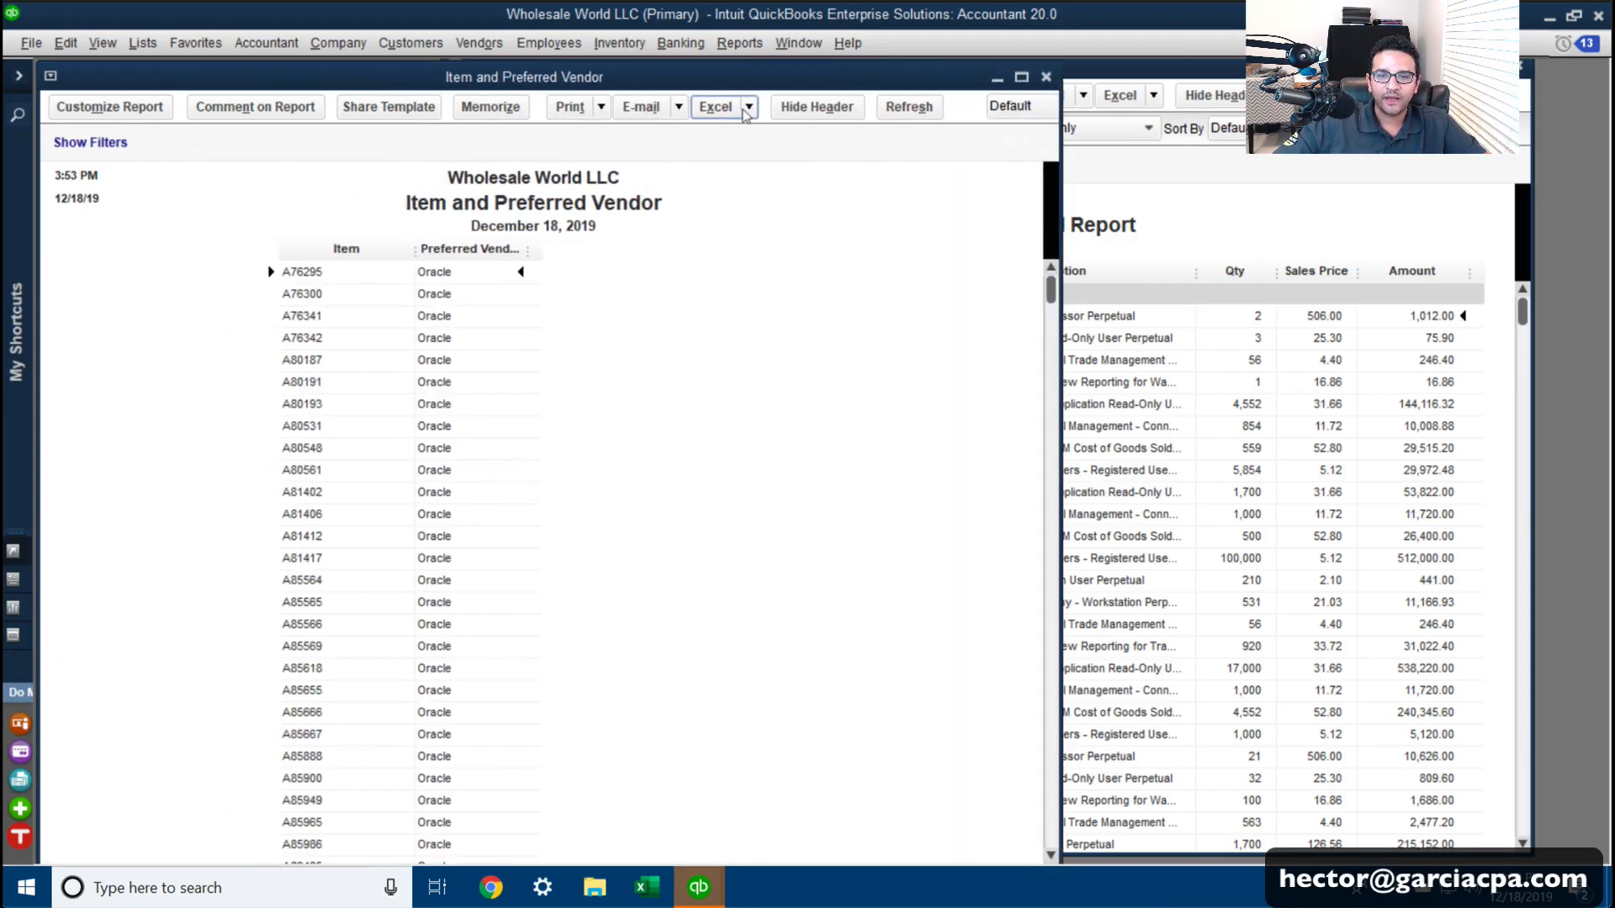
left_click(723, 108)
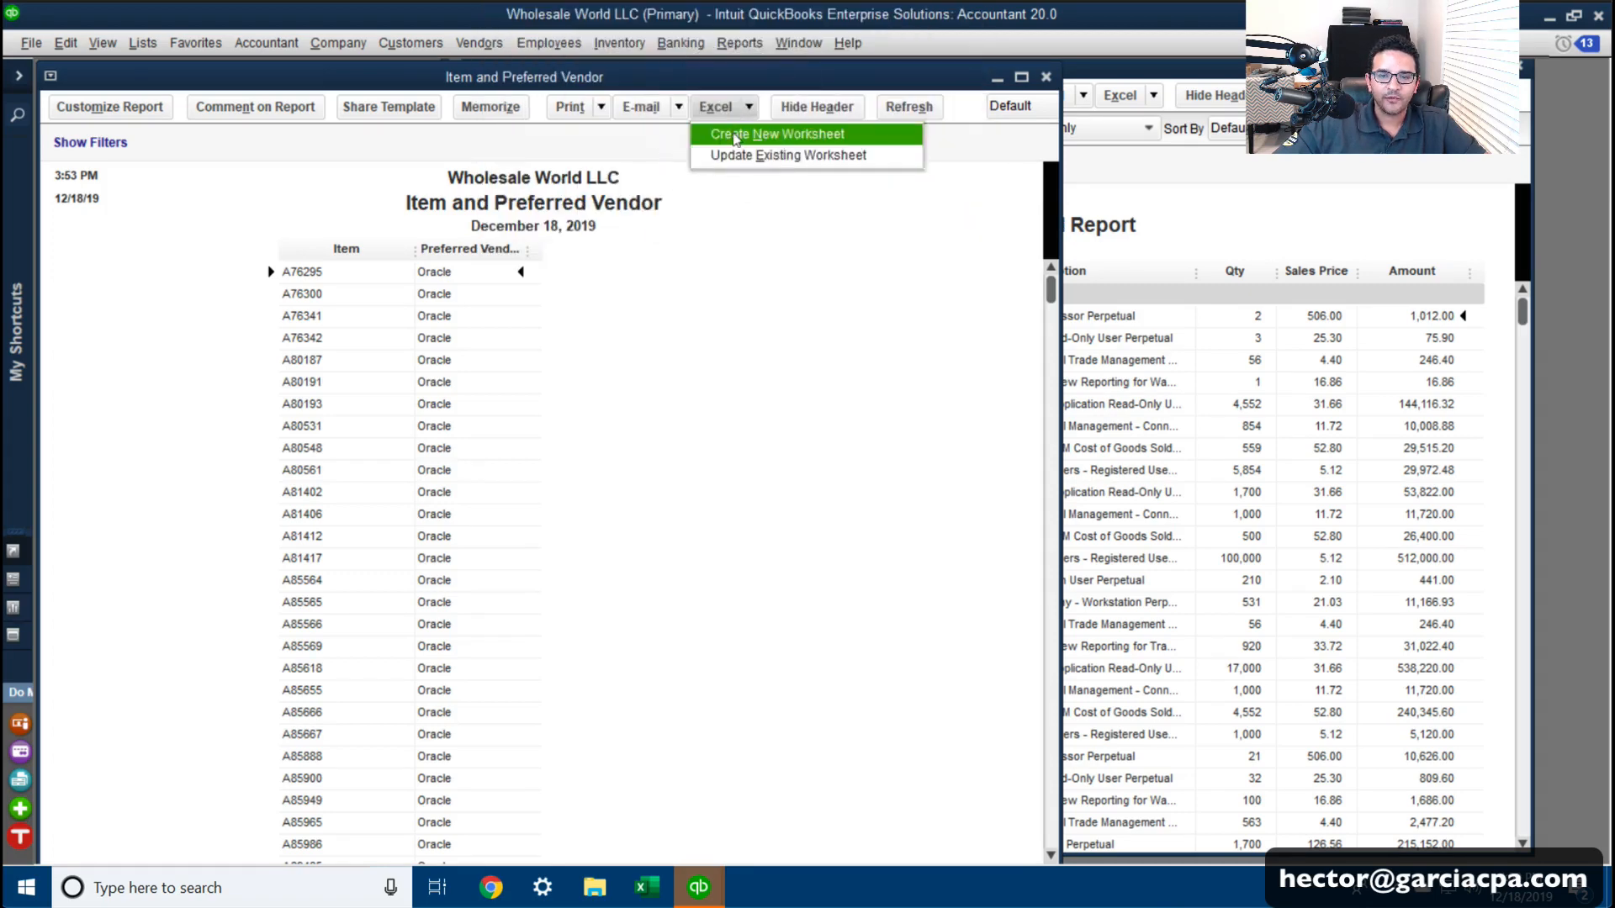
left_click(733, 134)
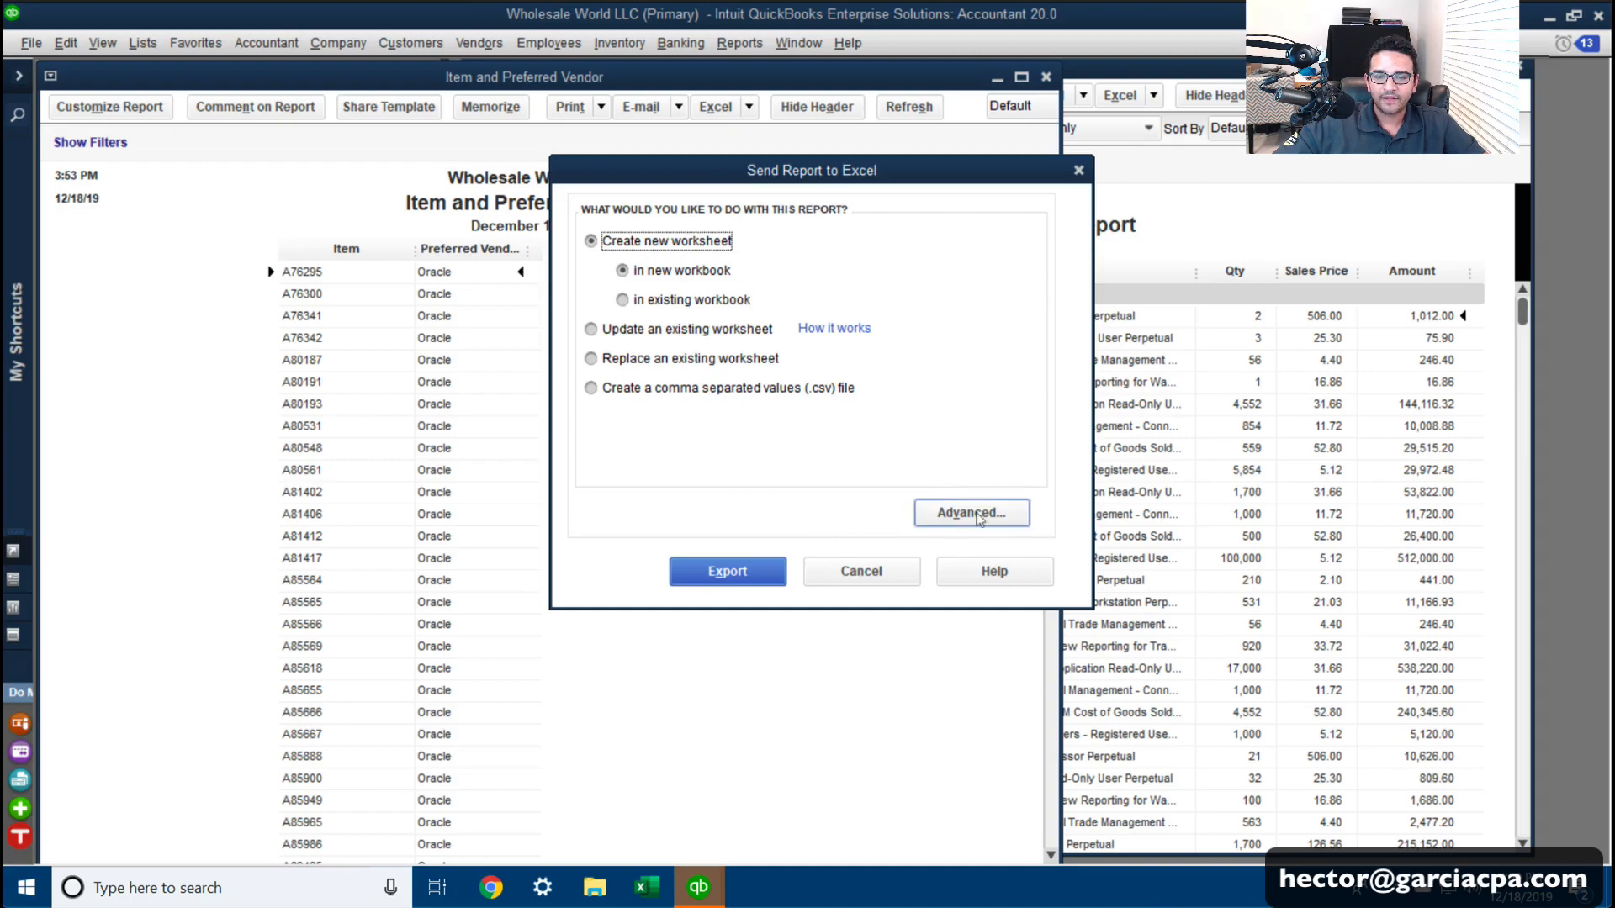
left_click(971, 514)
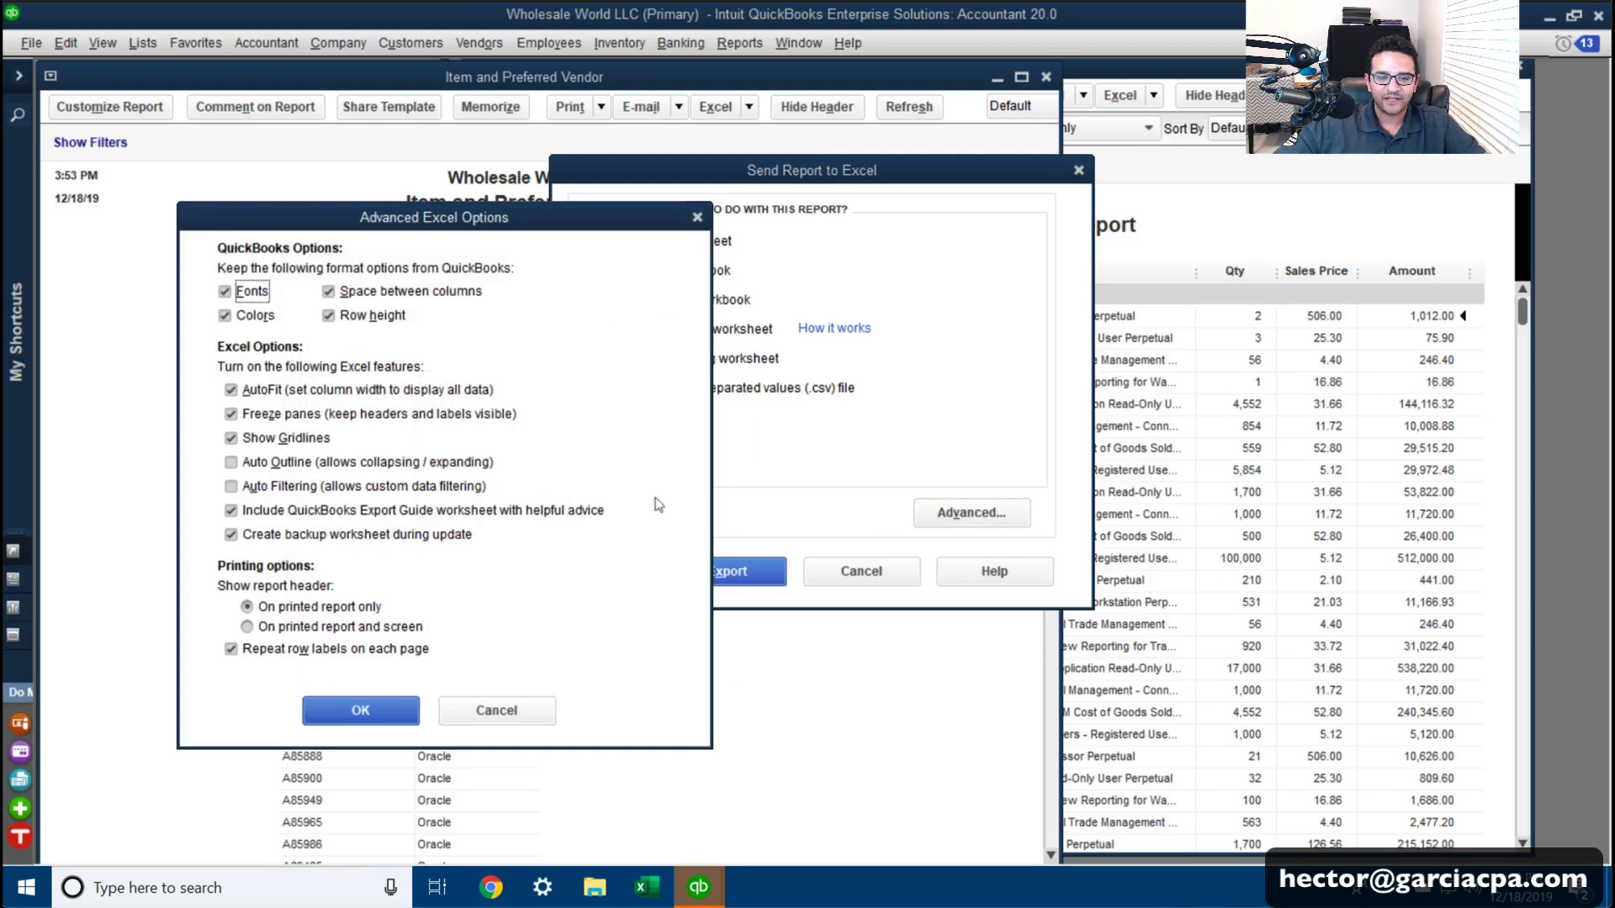
left_click(289, 536)
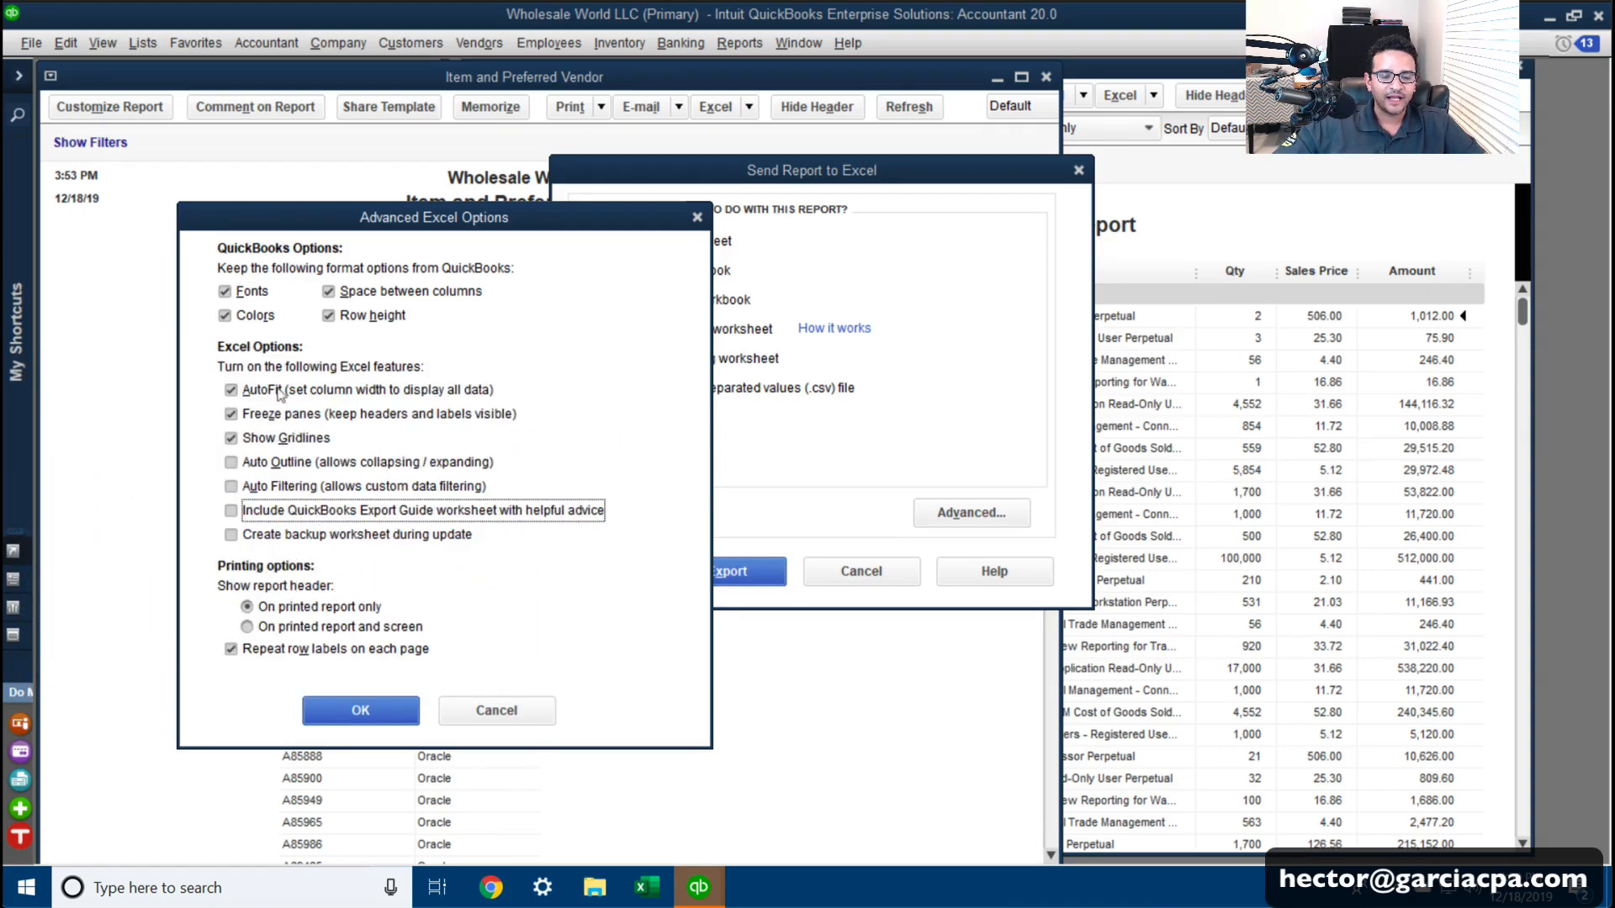
left_click(280, 393)
left_click(277, 419)
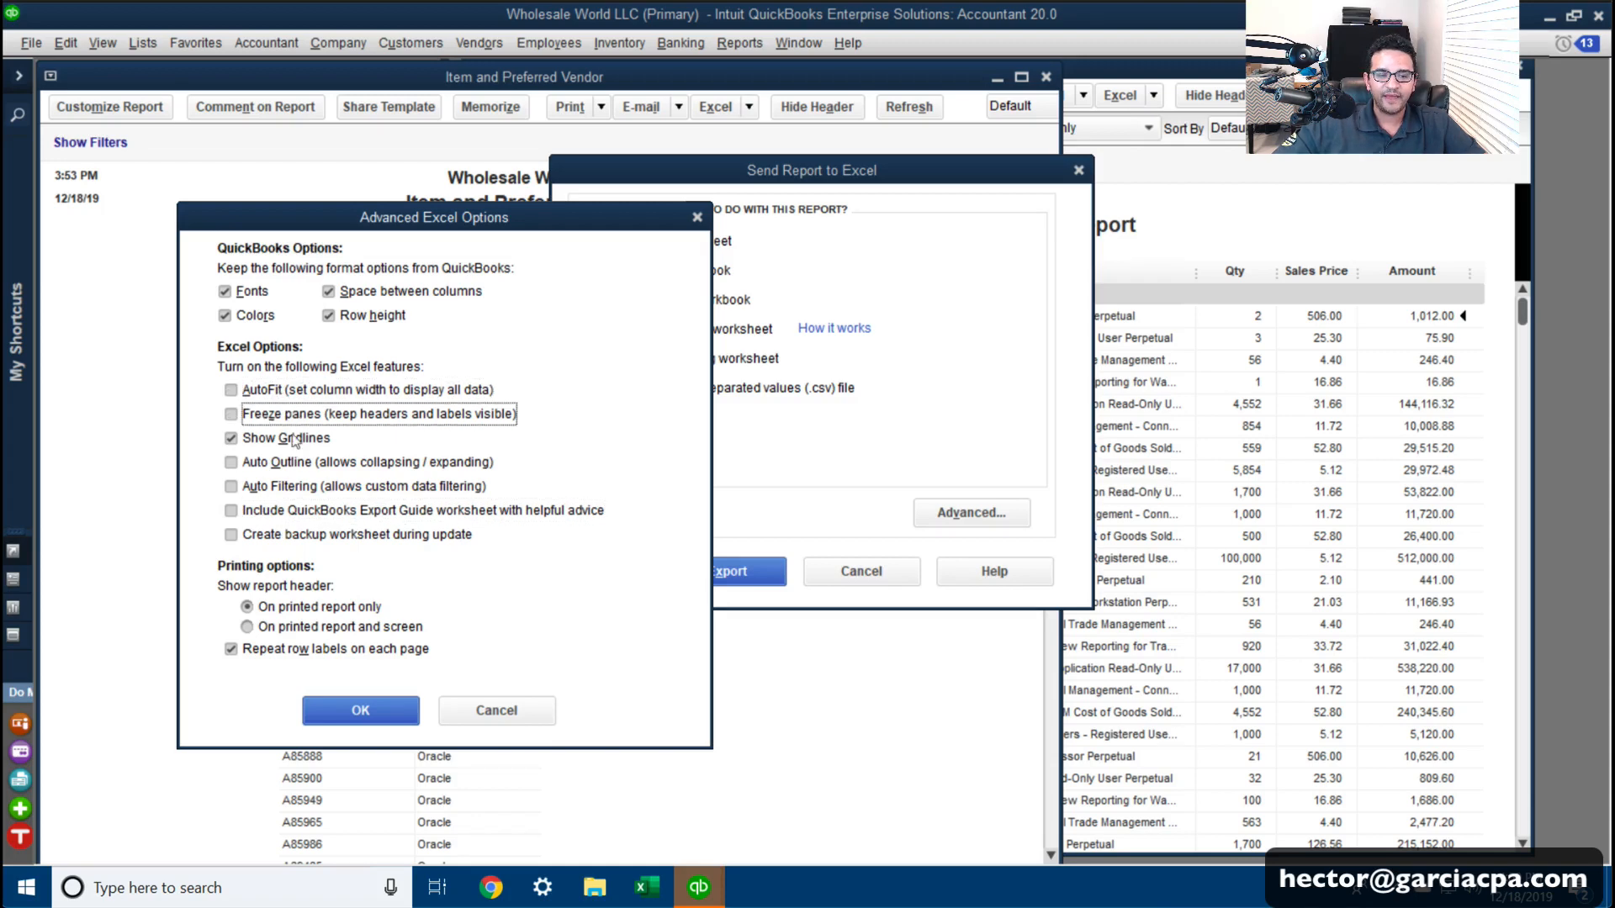
left_click(286, 441)
Step: Turn off Fonts, Colors, Space between columns and Row height, and export the listing to a new workbook
left_click(254, 316)
left_click(251, 292)
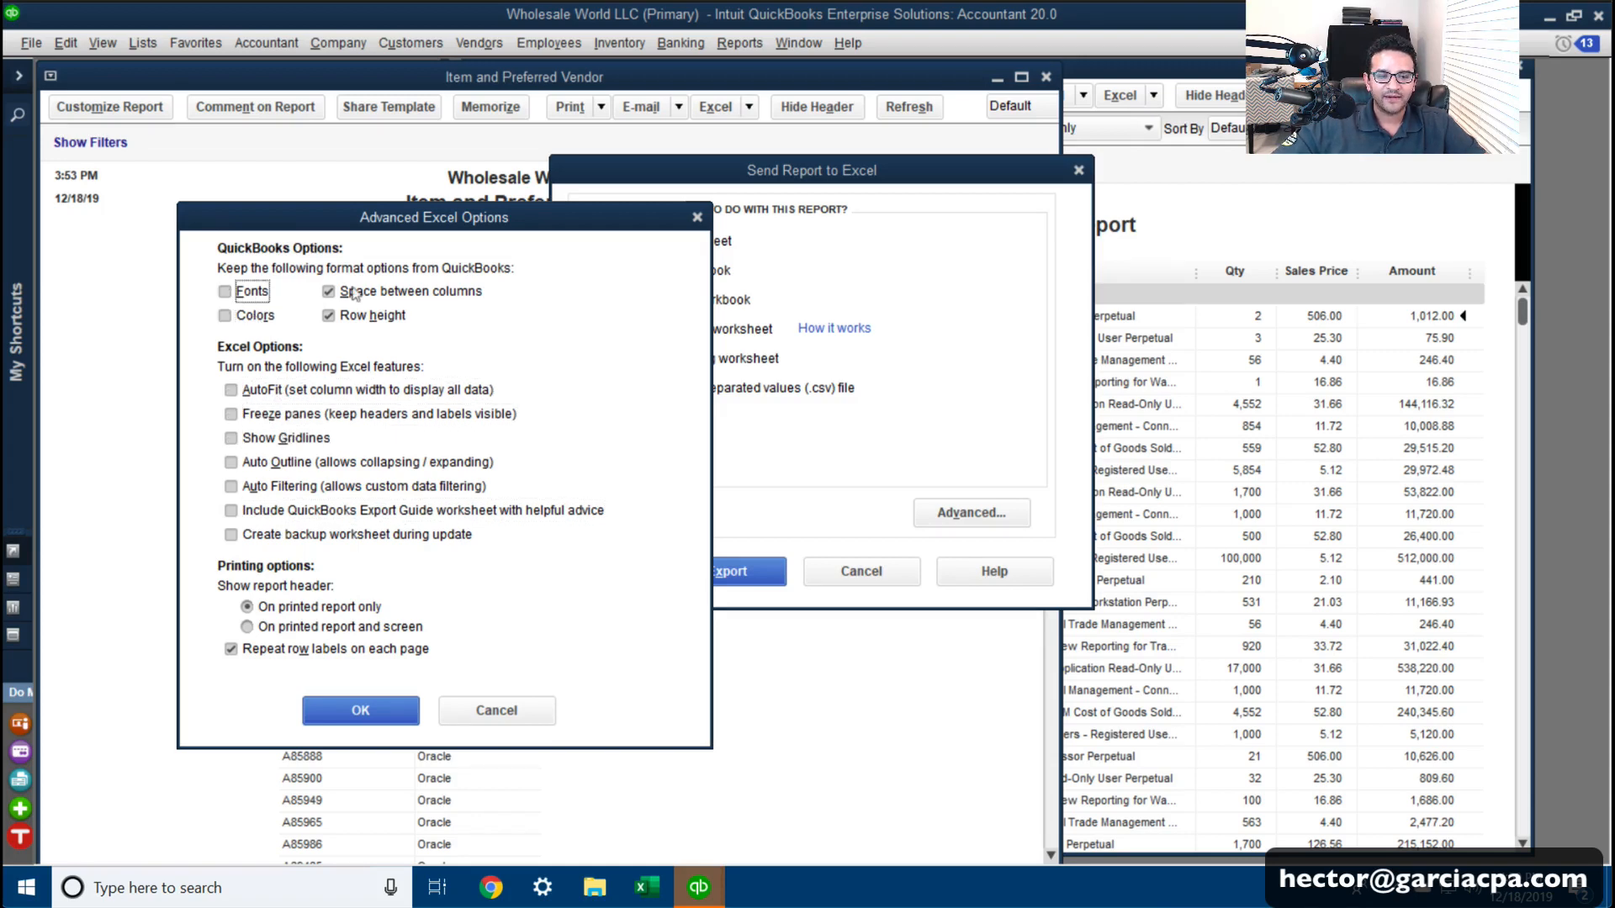
left_click(360, 293)
left_click(357, 318)
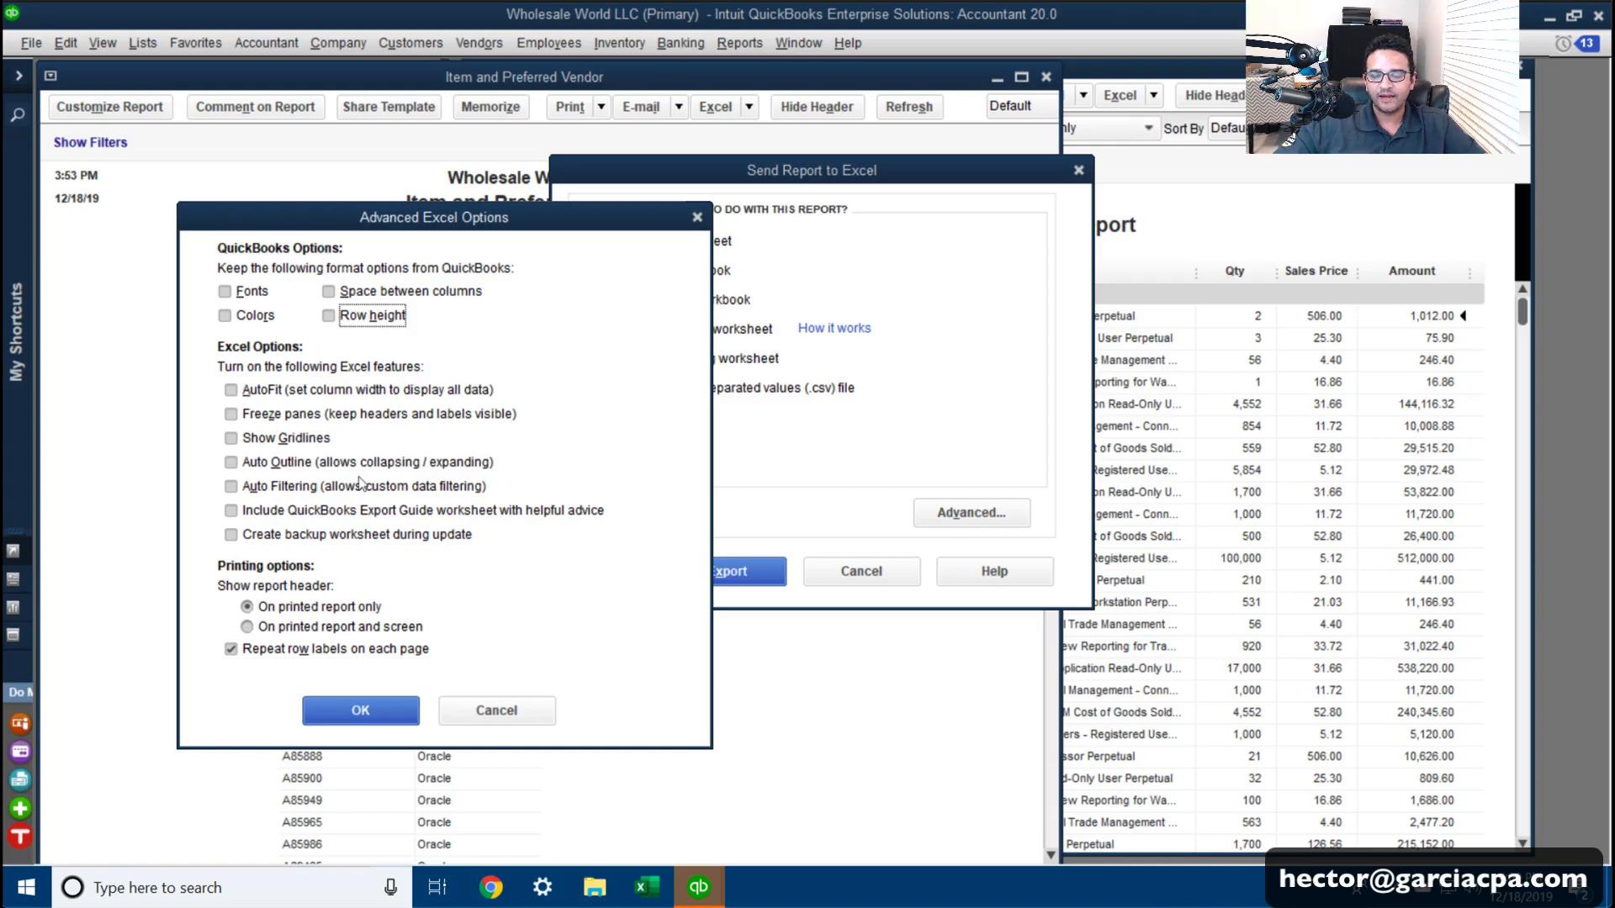
left_click(361, 710)
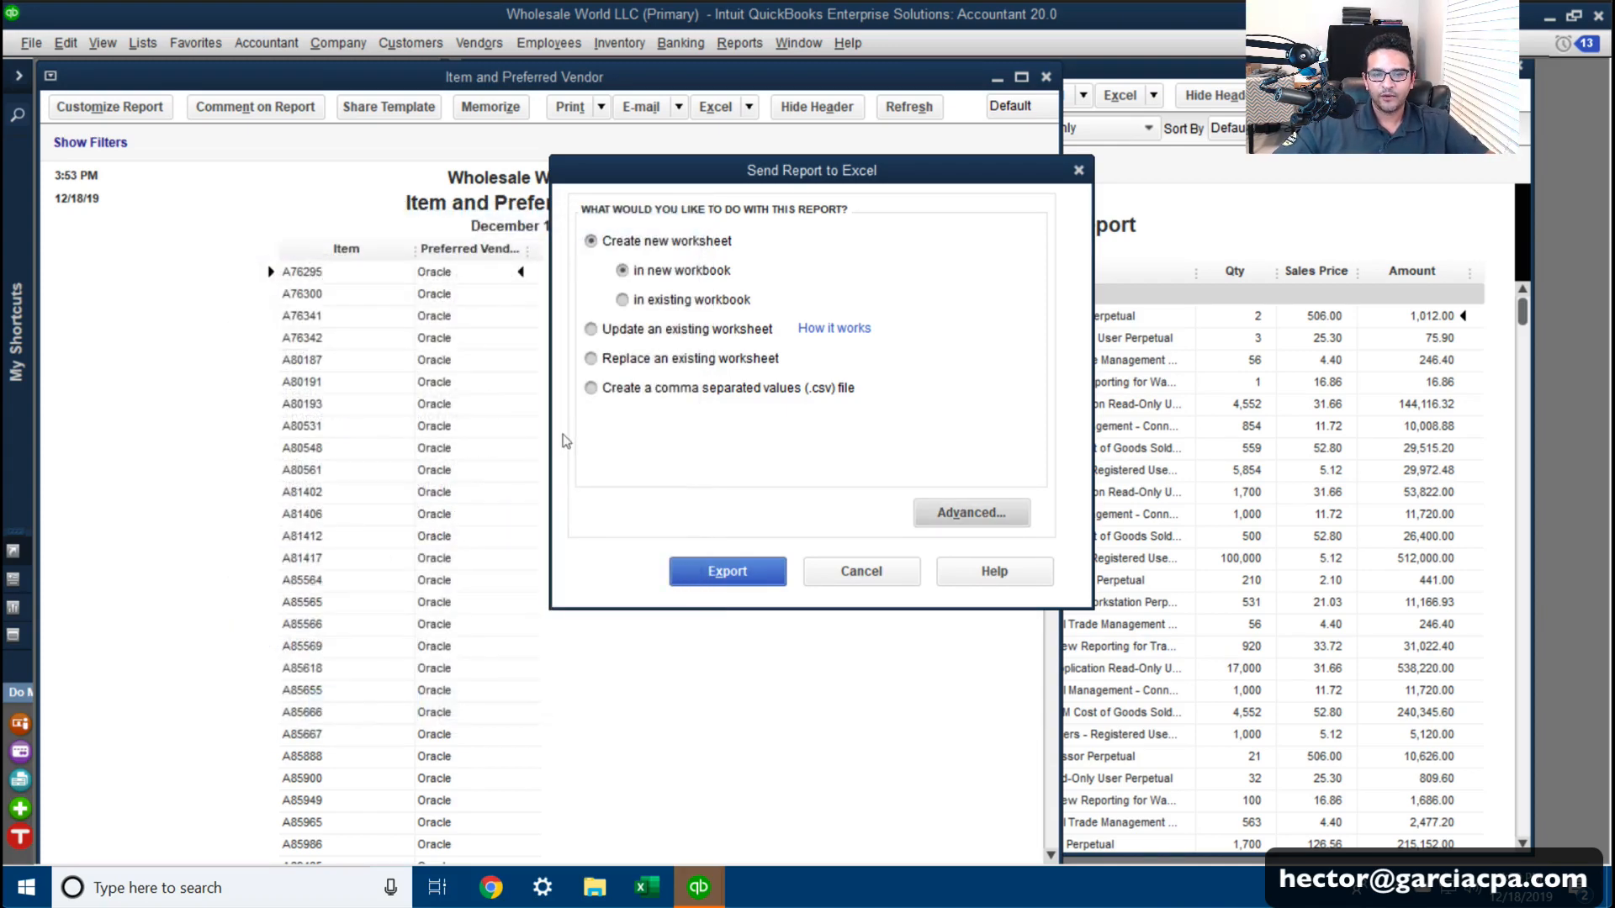
left_click(735, 573)
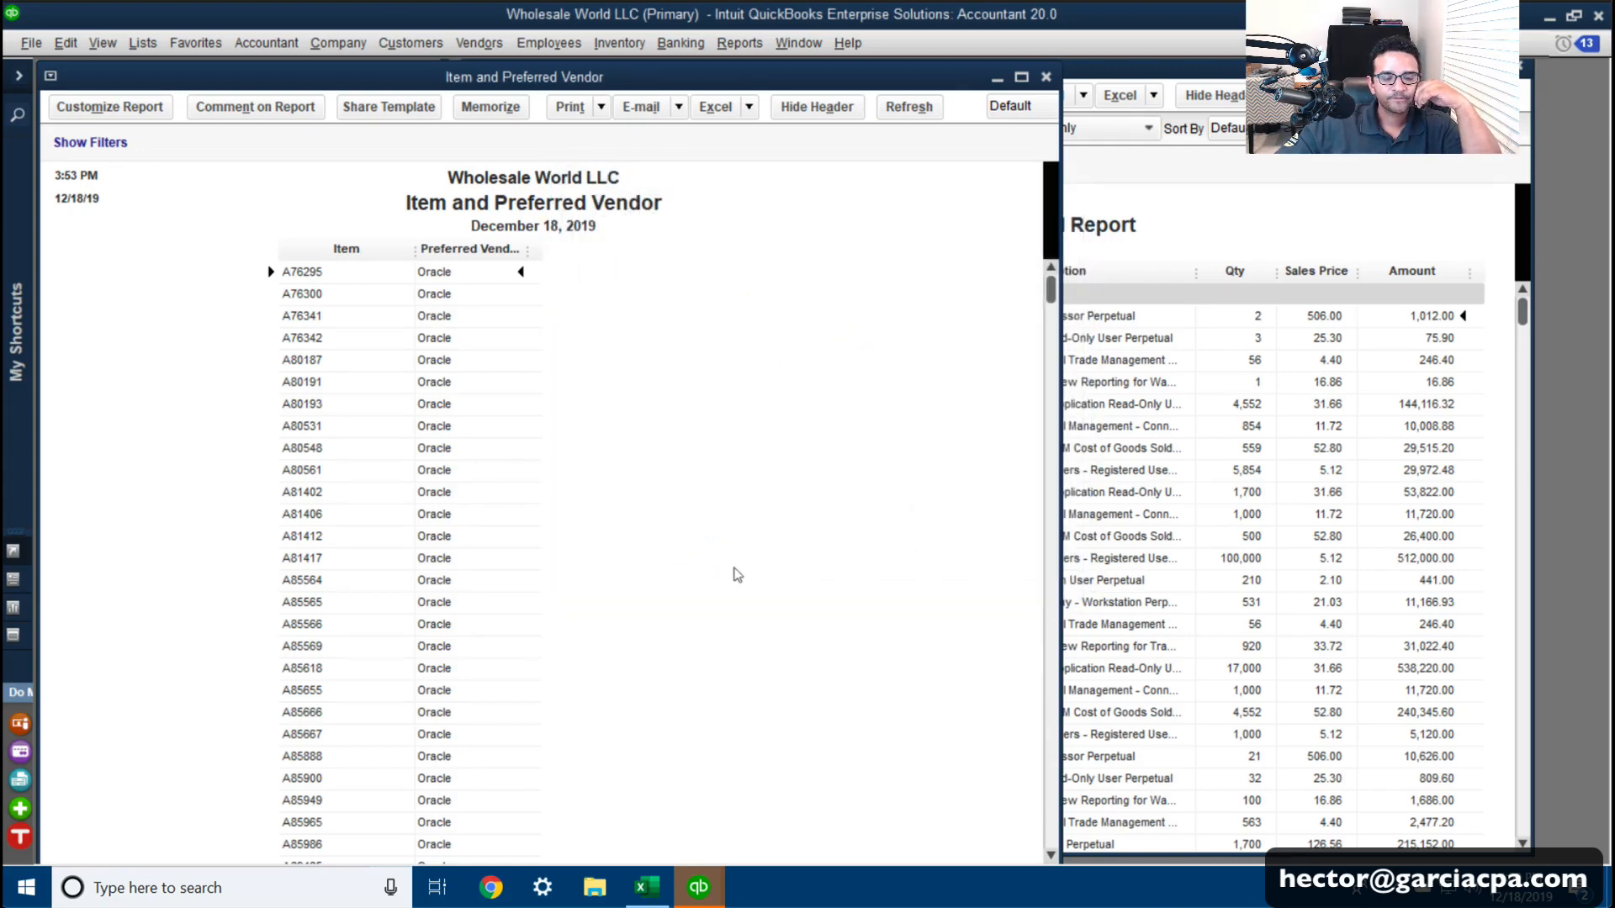
Step: Auto-fit the Item and Preferred Vendor columns in the exported workbook, then narrow its Excel window and move it aside
left_click(661, 328)
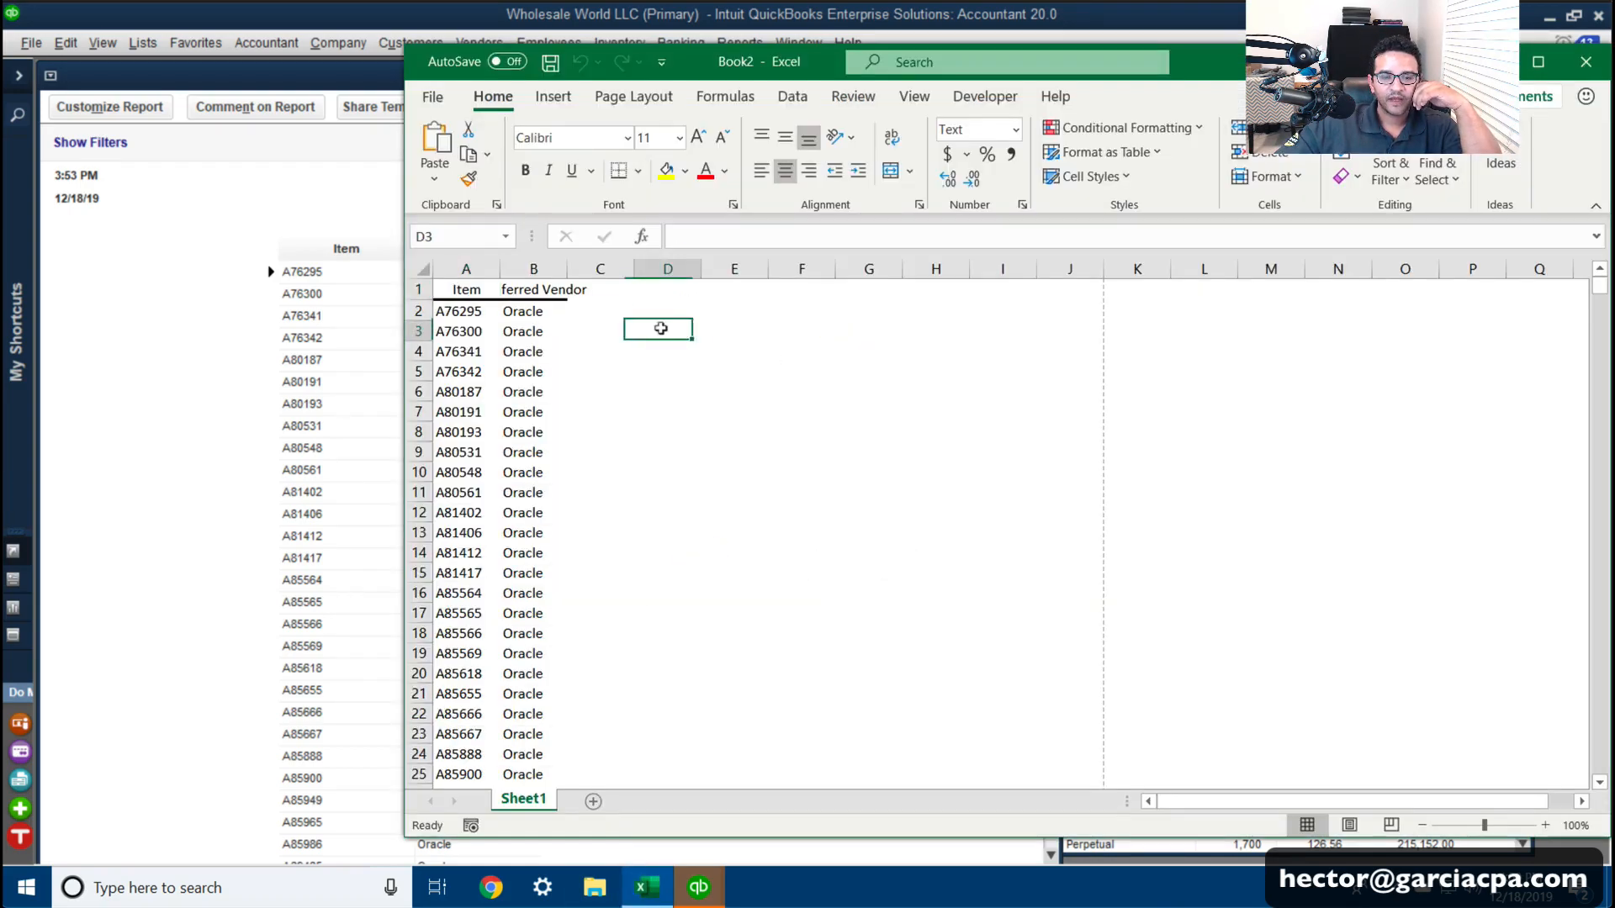
left_click_drag(456, 266, 609, 264)
left_click(598, 328)
left_click(551, 269)
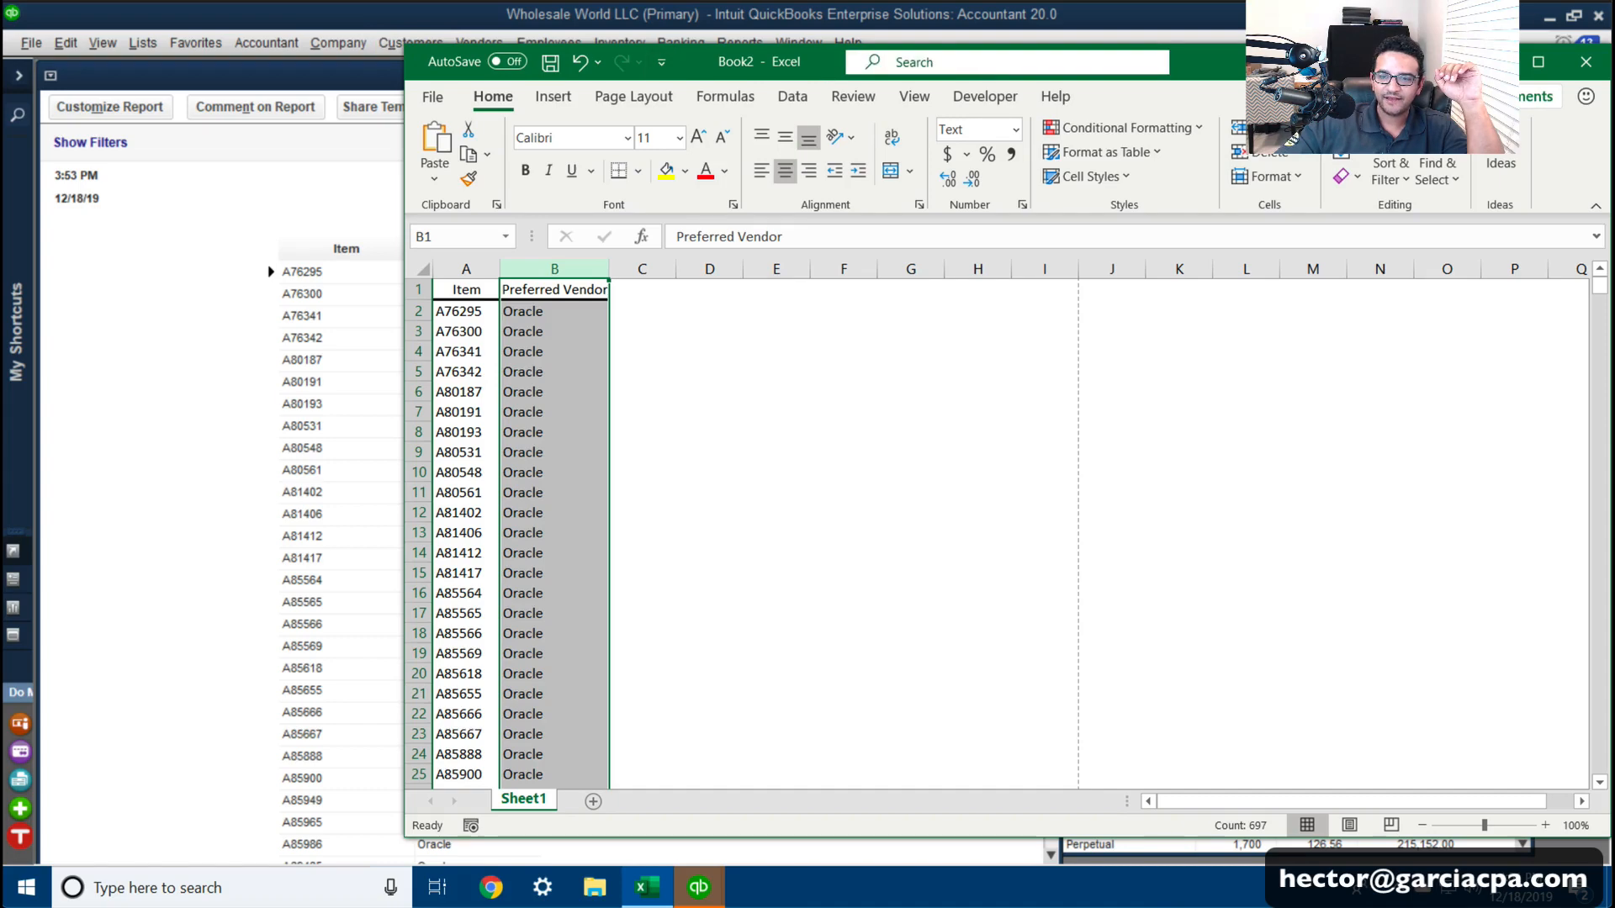
left_click_drag(1599, 46, 739, 79)
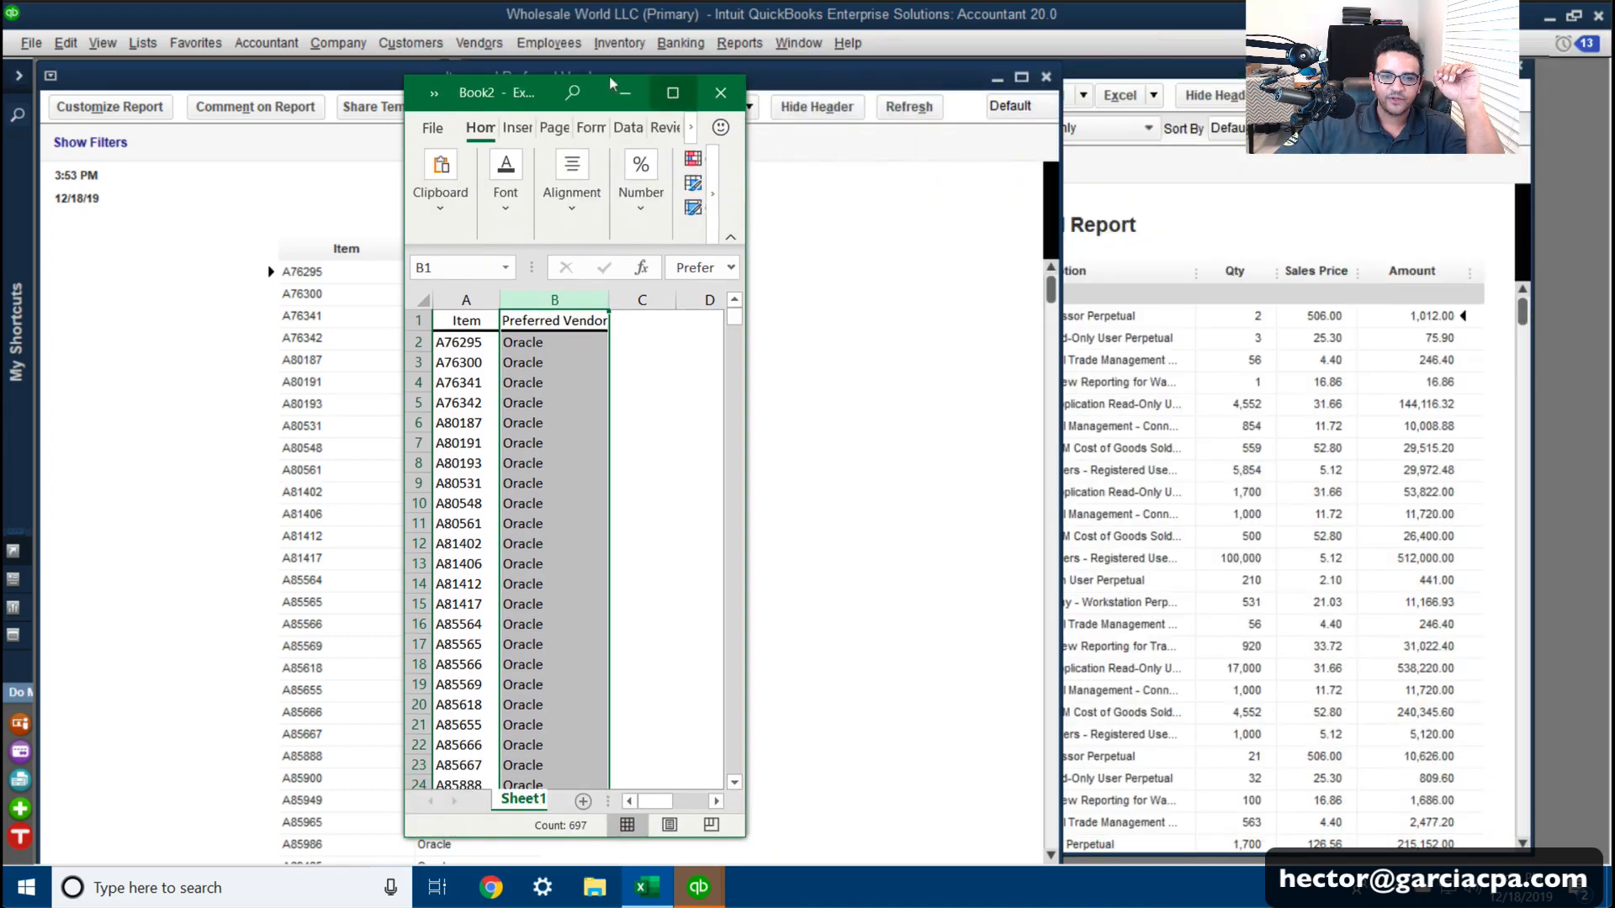
left_click_drag(528, 90, 190, 93)
Step: Return to QuickBooks, close the Item and Preferred Vendor report, and bring the Sales Detail by Item report fully into view
left_click(607, 281)
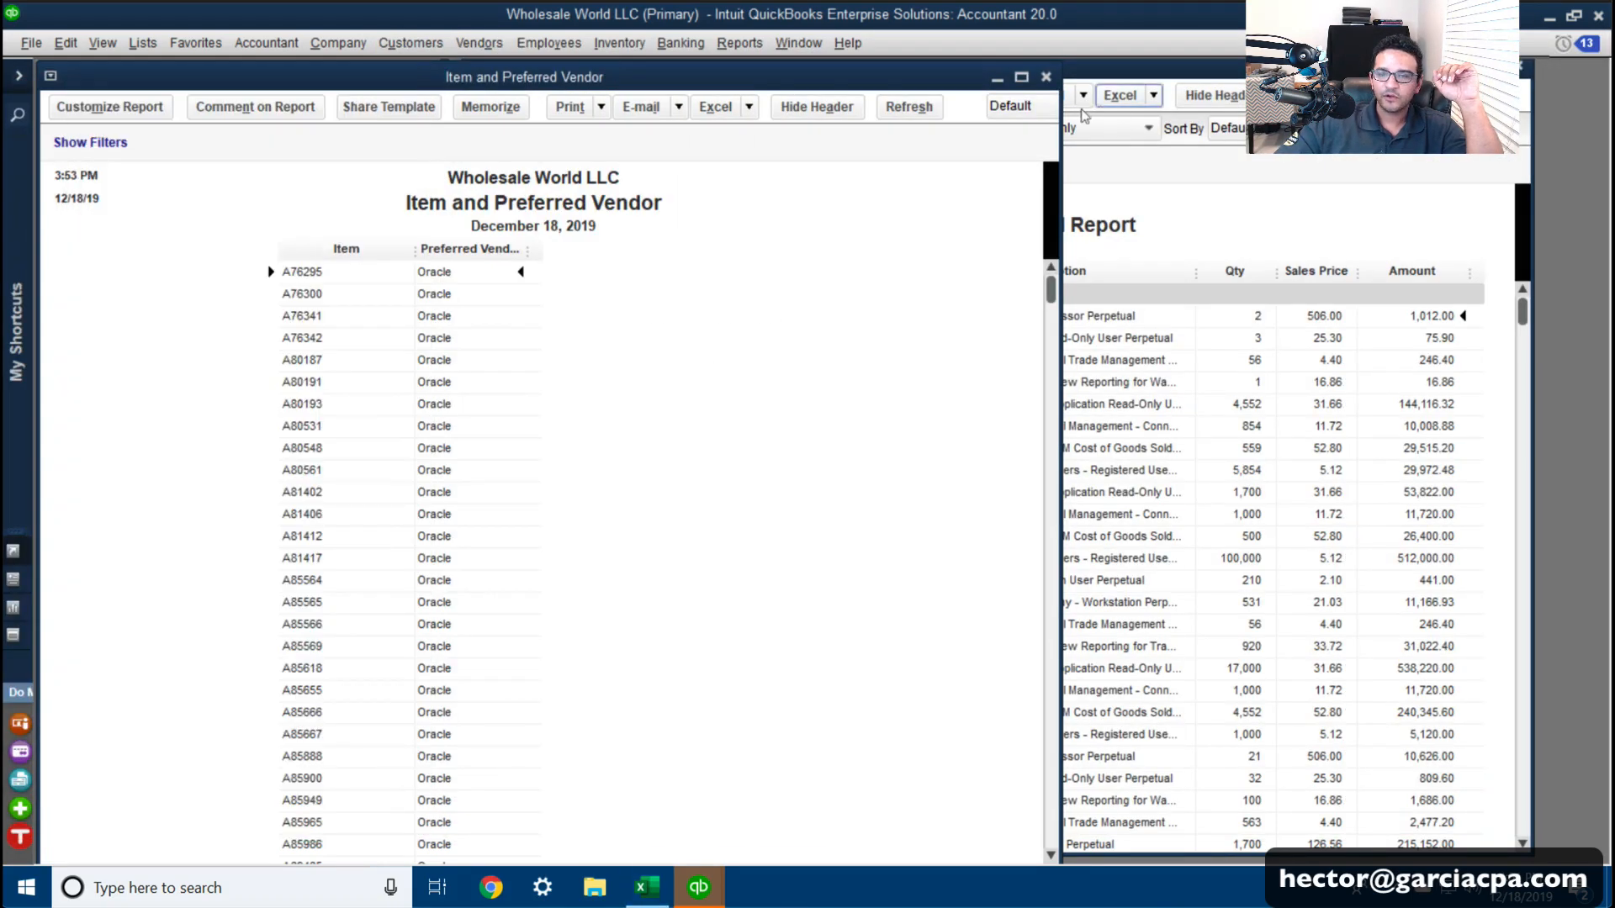
left_click(1048, 77)
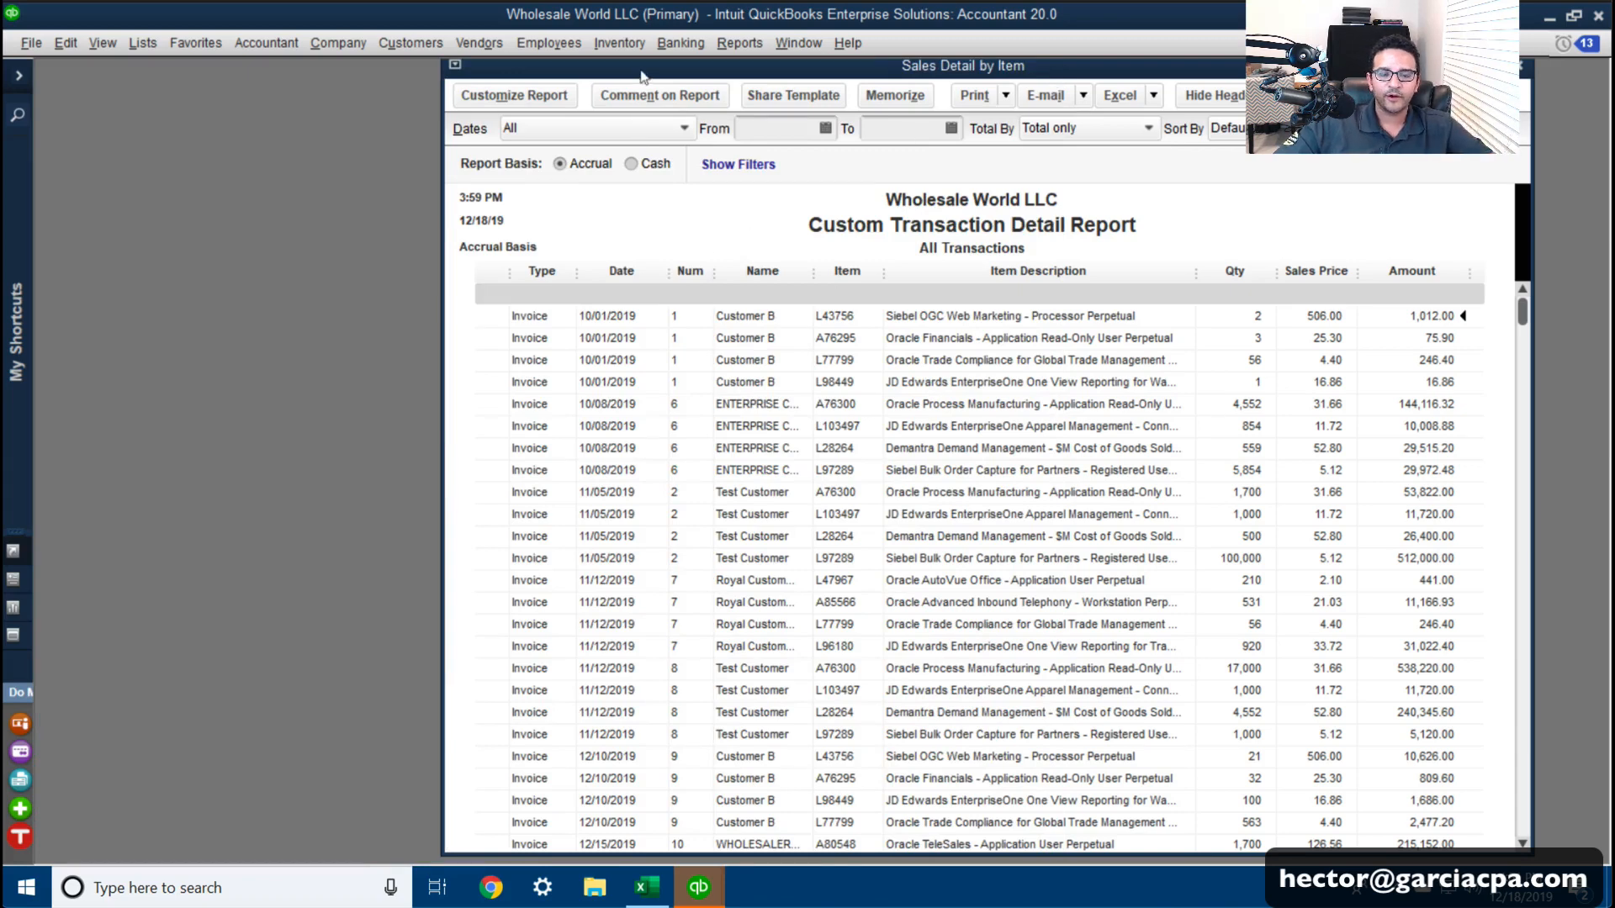
left_click_drag(644, 67, 411, 79)
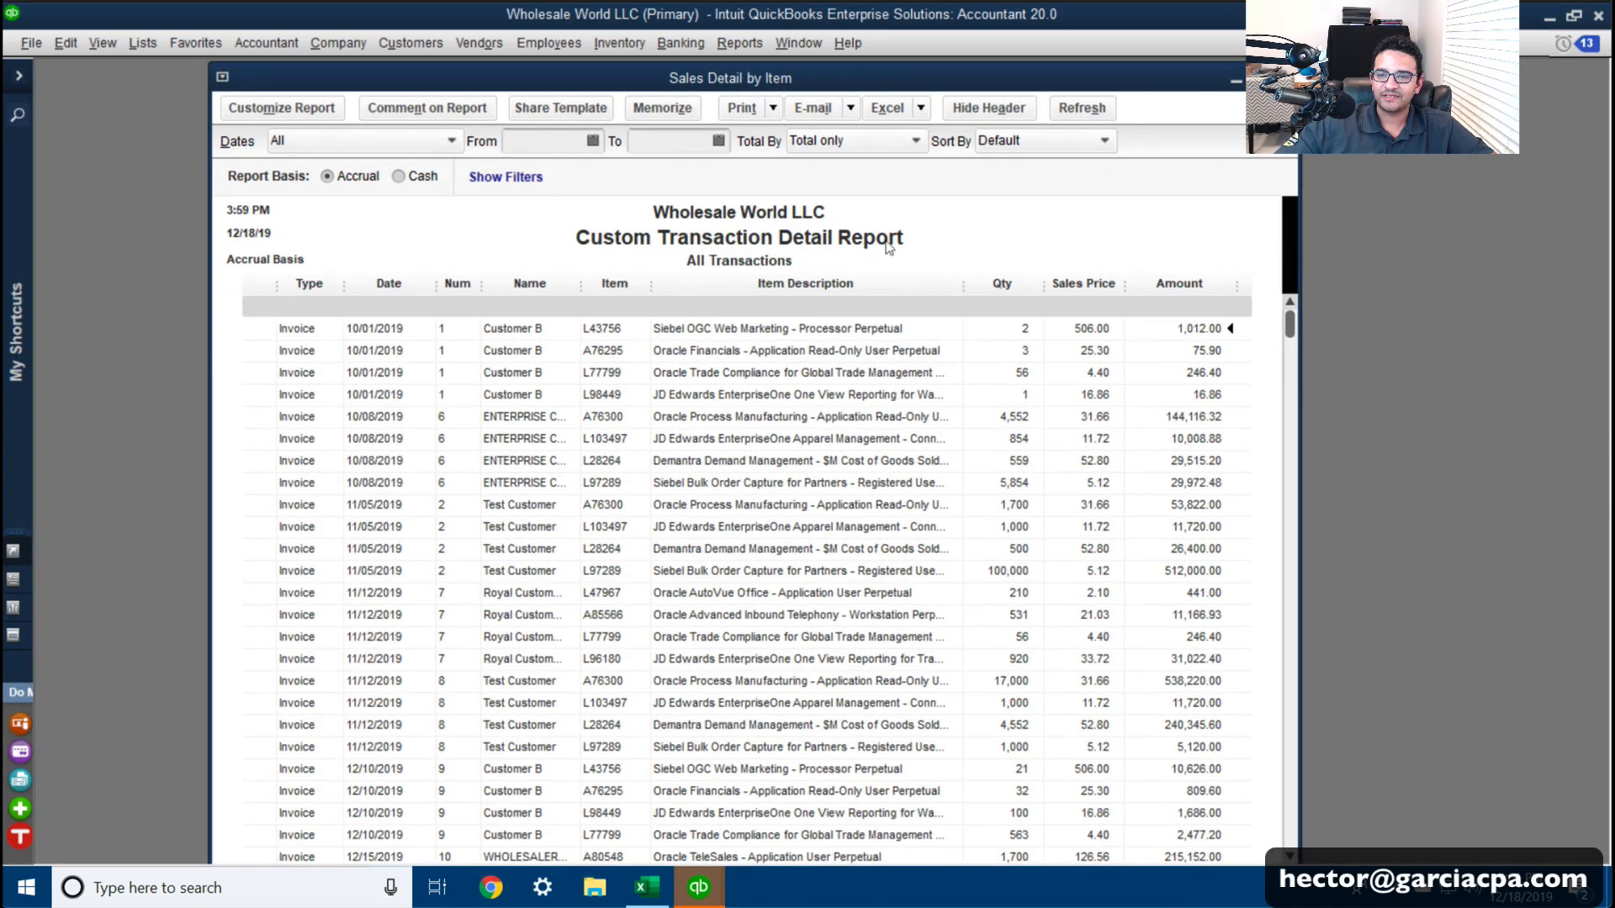
Step: Export Sales Detail by Item to a new worksheet in a new workbook, keeping all advanced formatting and Excel feature options off
left_click(903, 120)
left_click(914, 146)
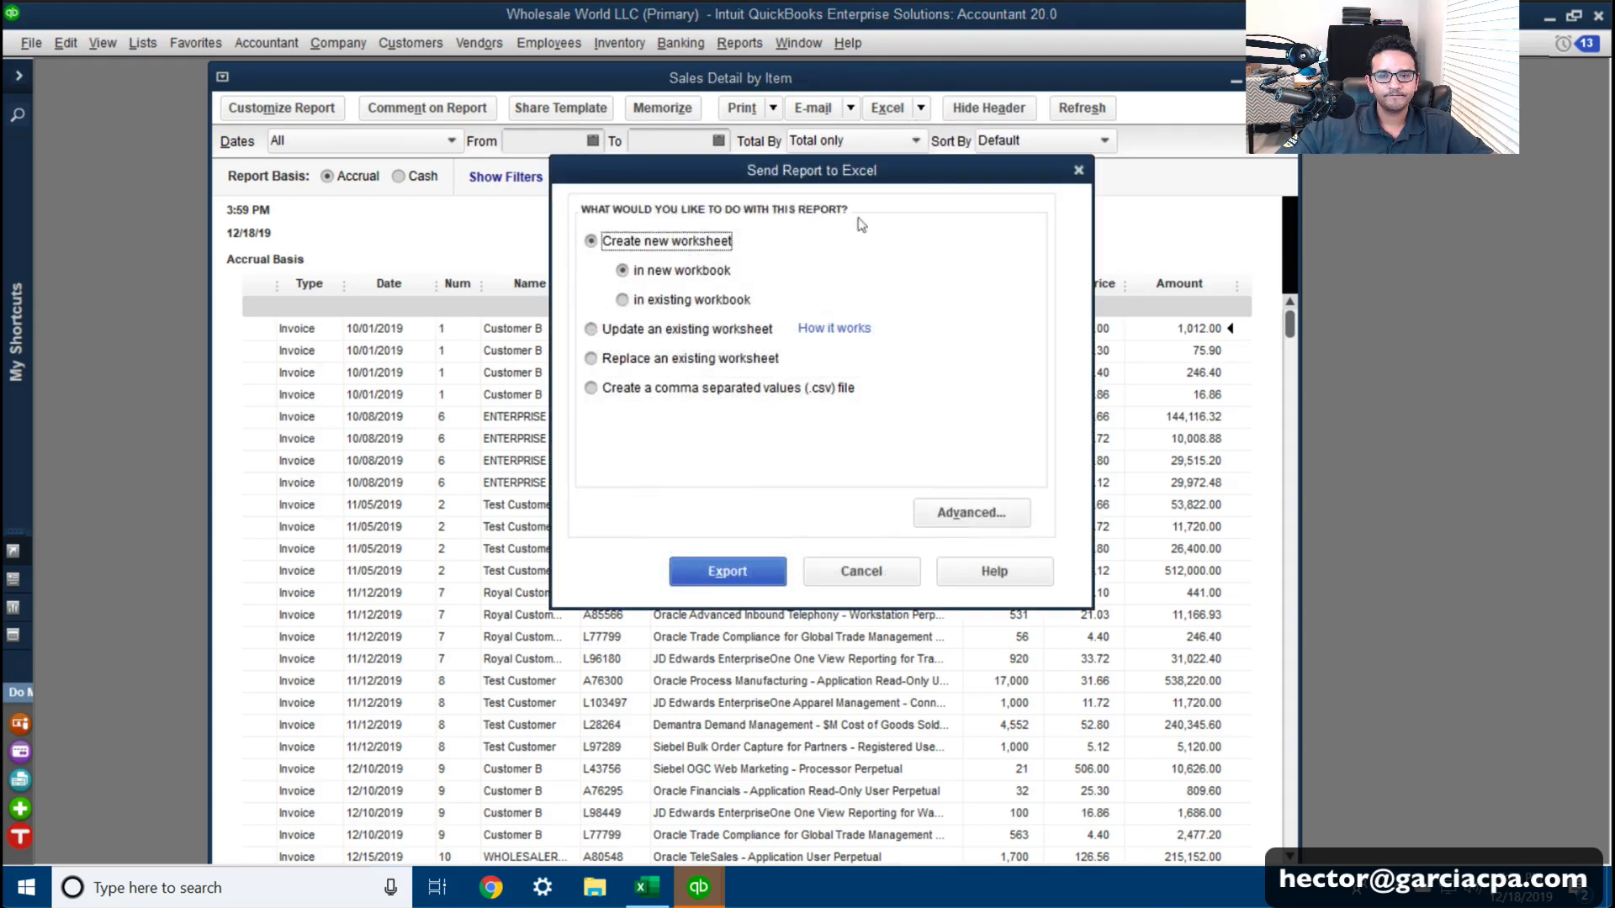
left_click(972, 512)
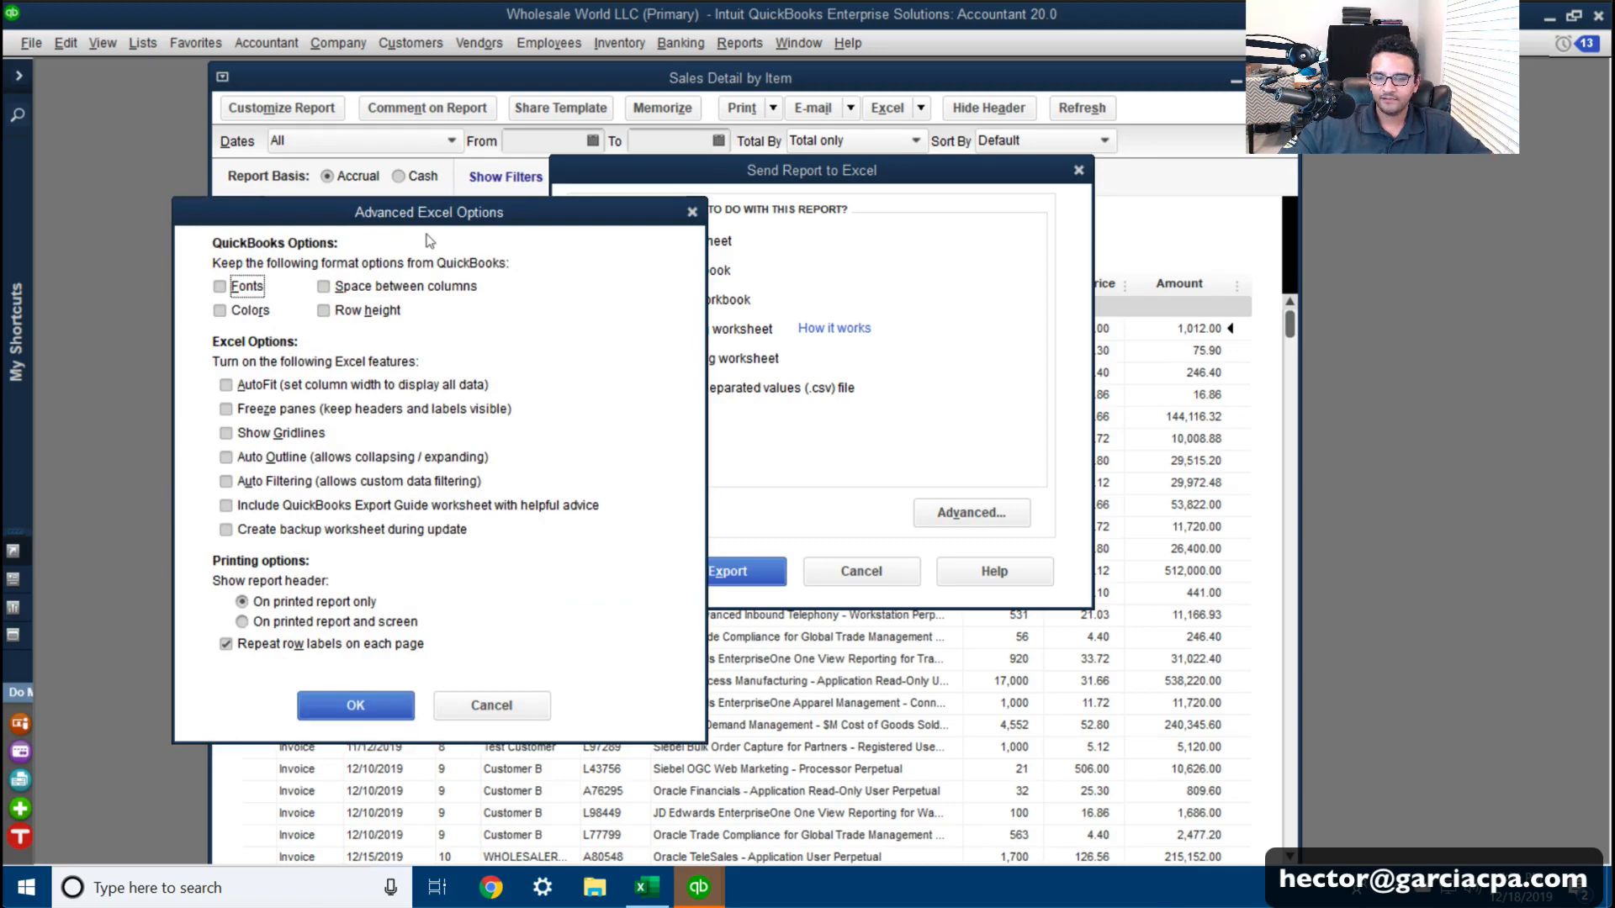
left_click(370, 709)
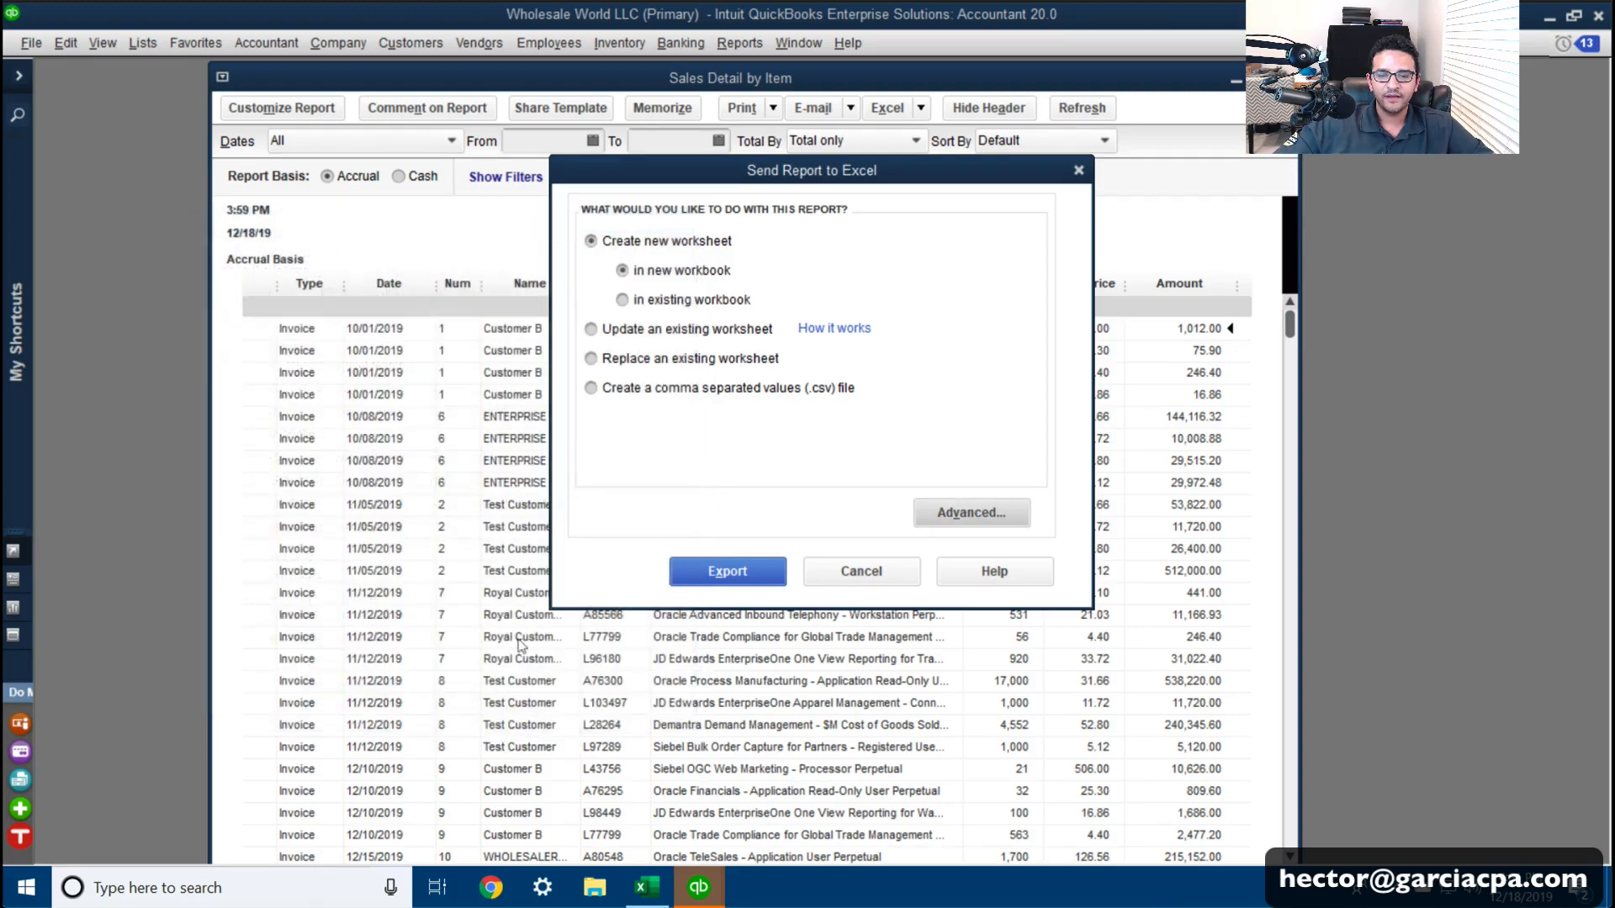
left_click(740, 574)
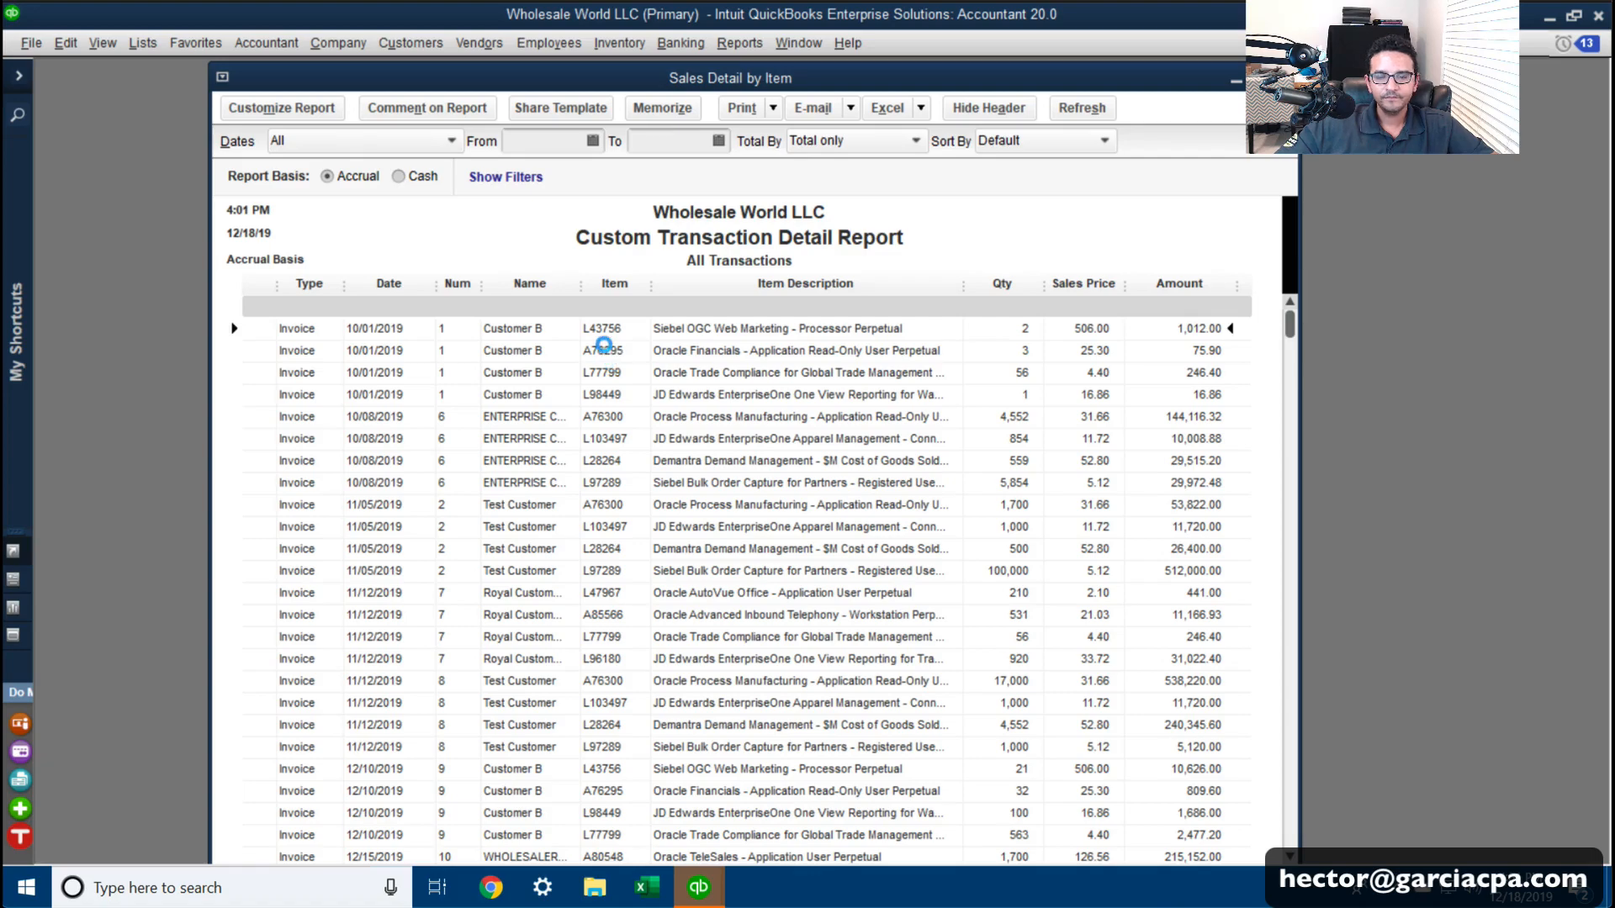
Step: Minimize QuickBooks and snap the sales detail workbook to half the screen beside the item and preferred vendor workbook
left_click(952, 444)
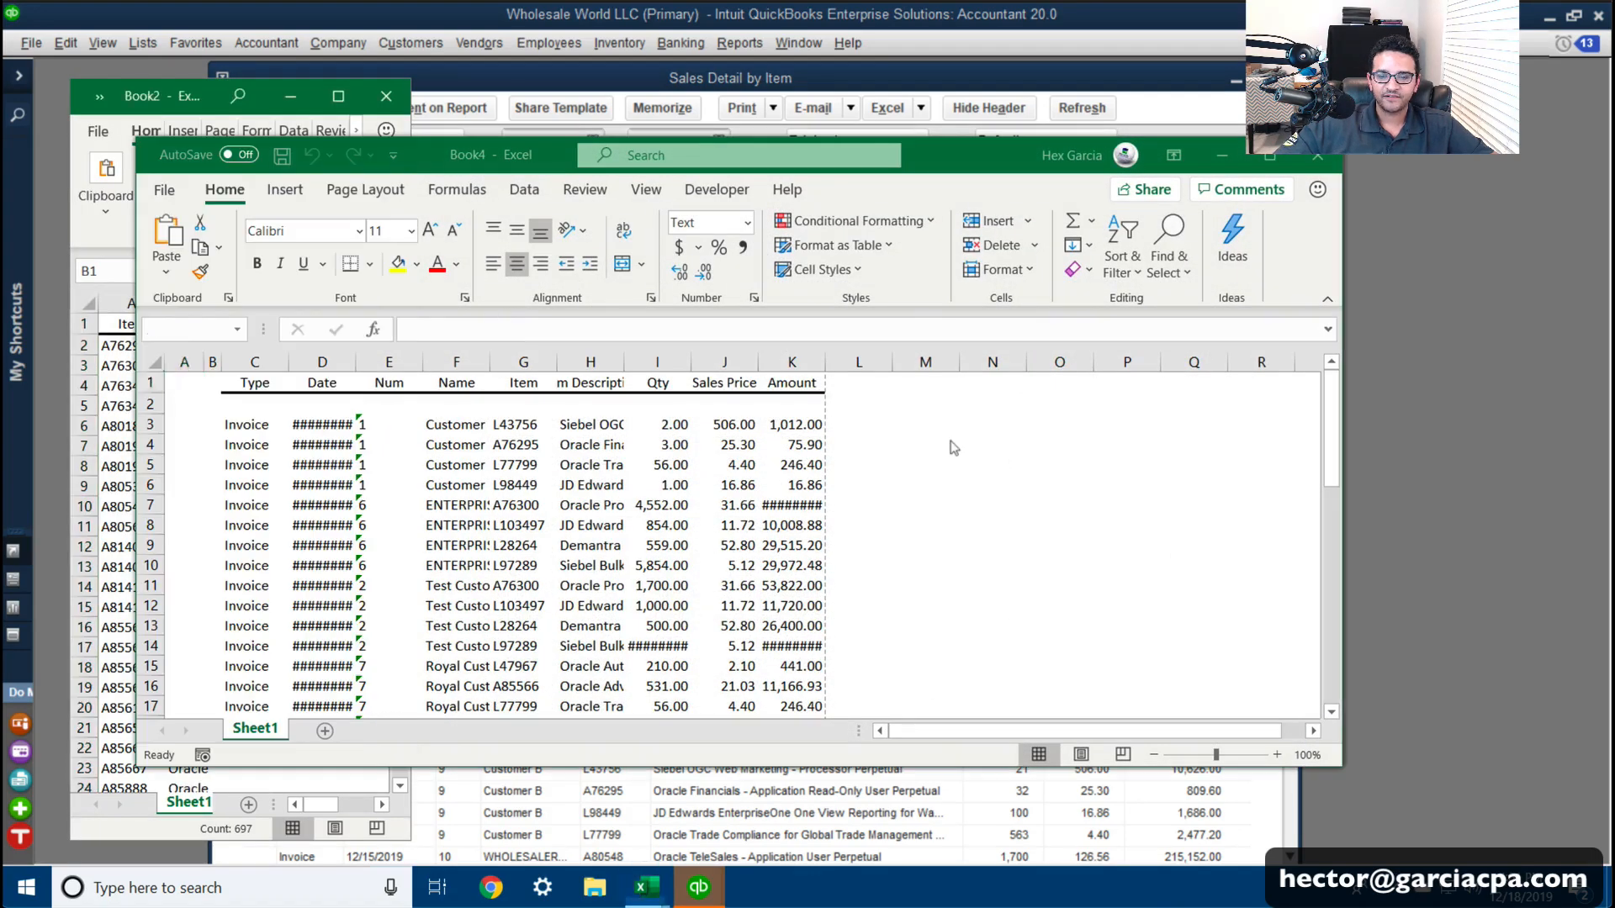
left_click(580, 541)
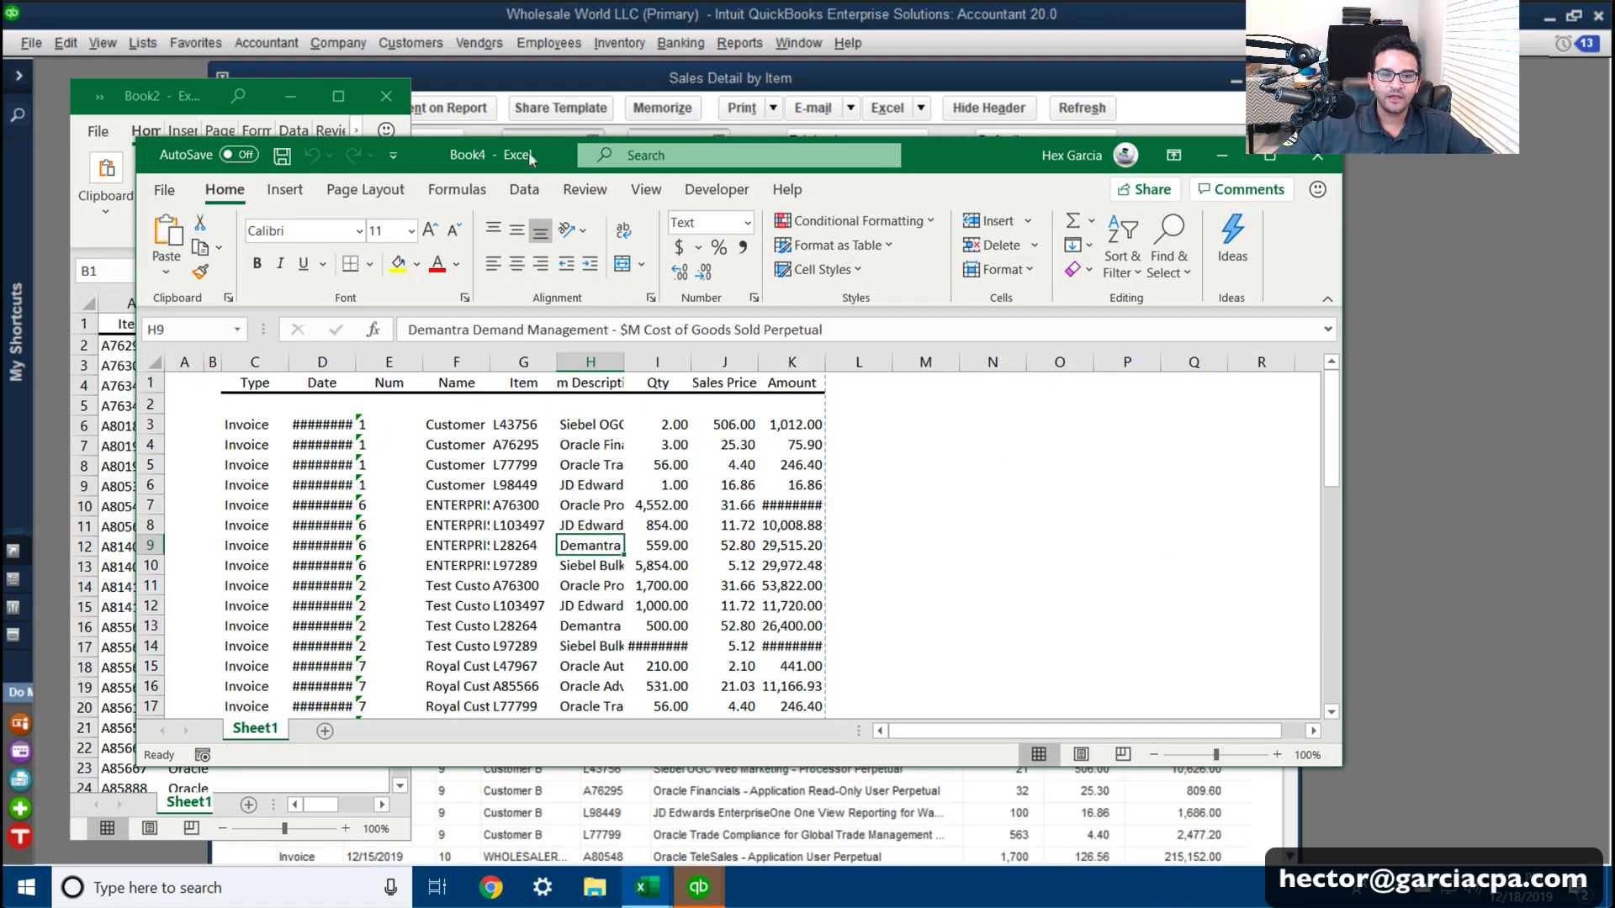
left_click_drag(542, 145, 712, 154)
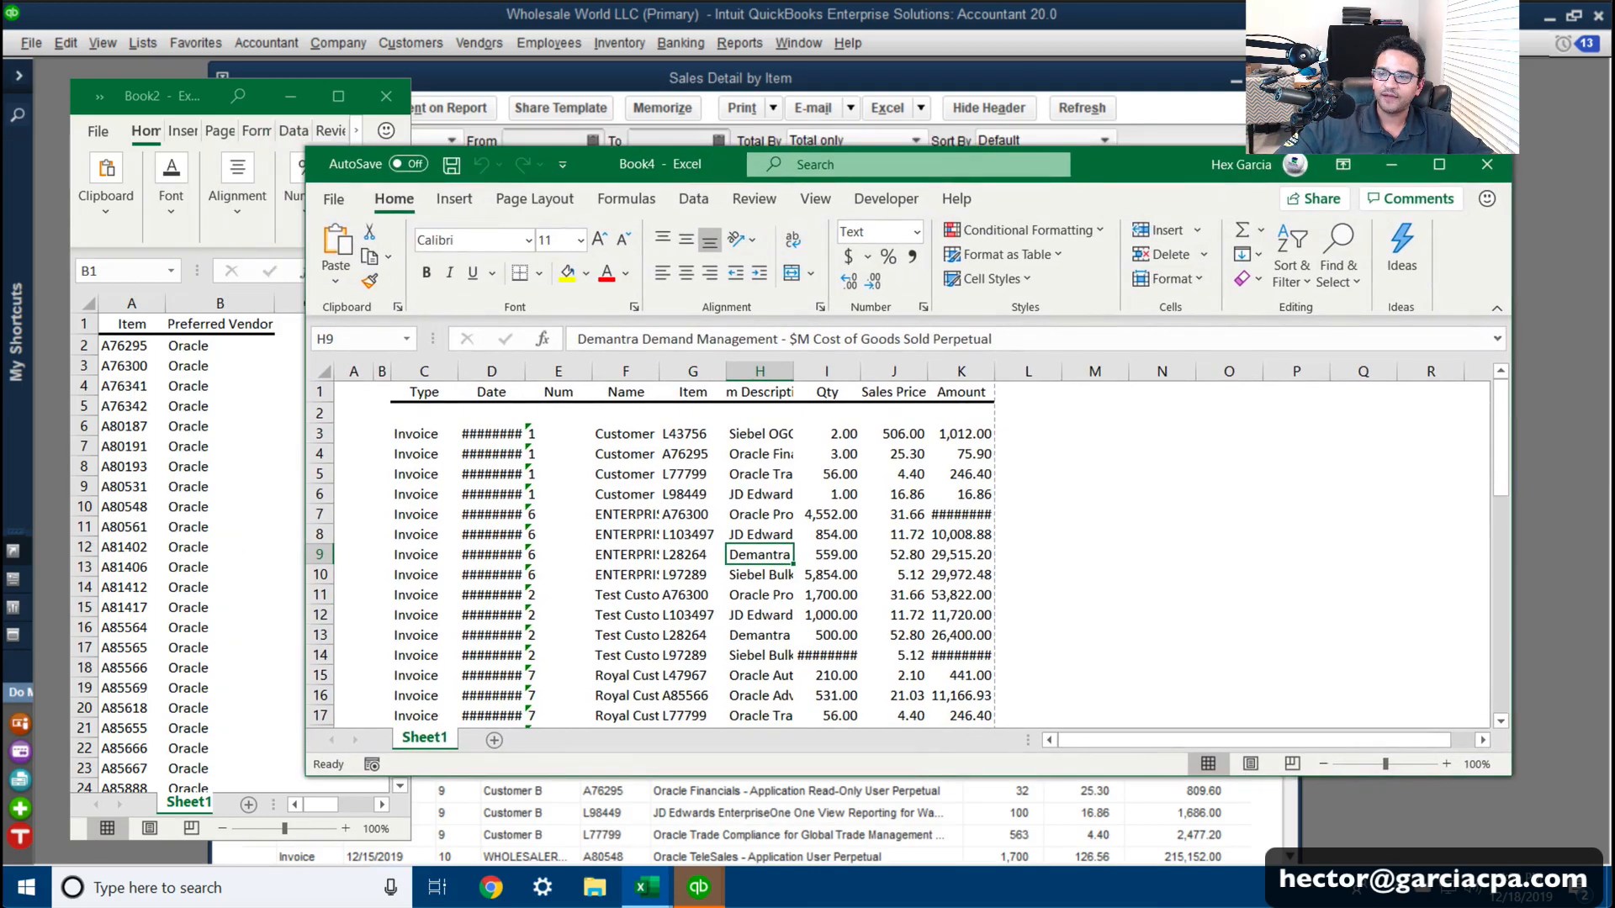
left_click(1548, 16)
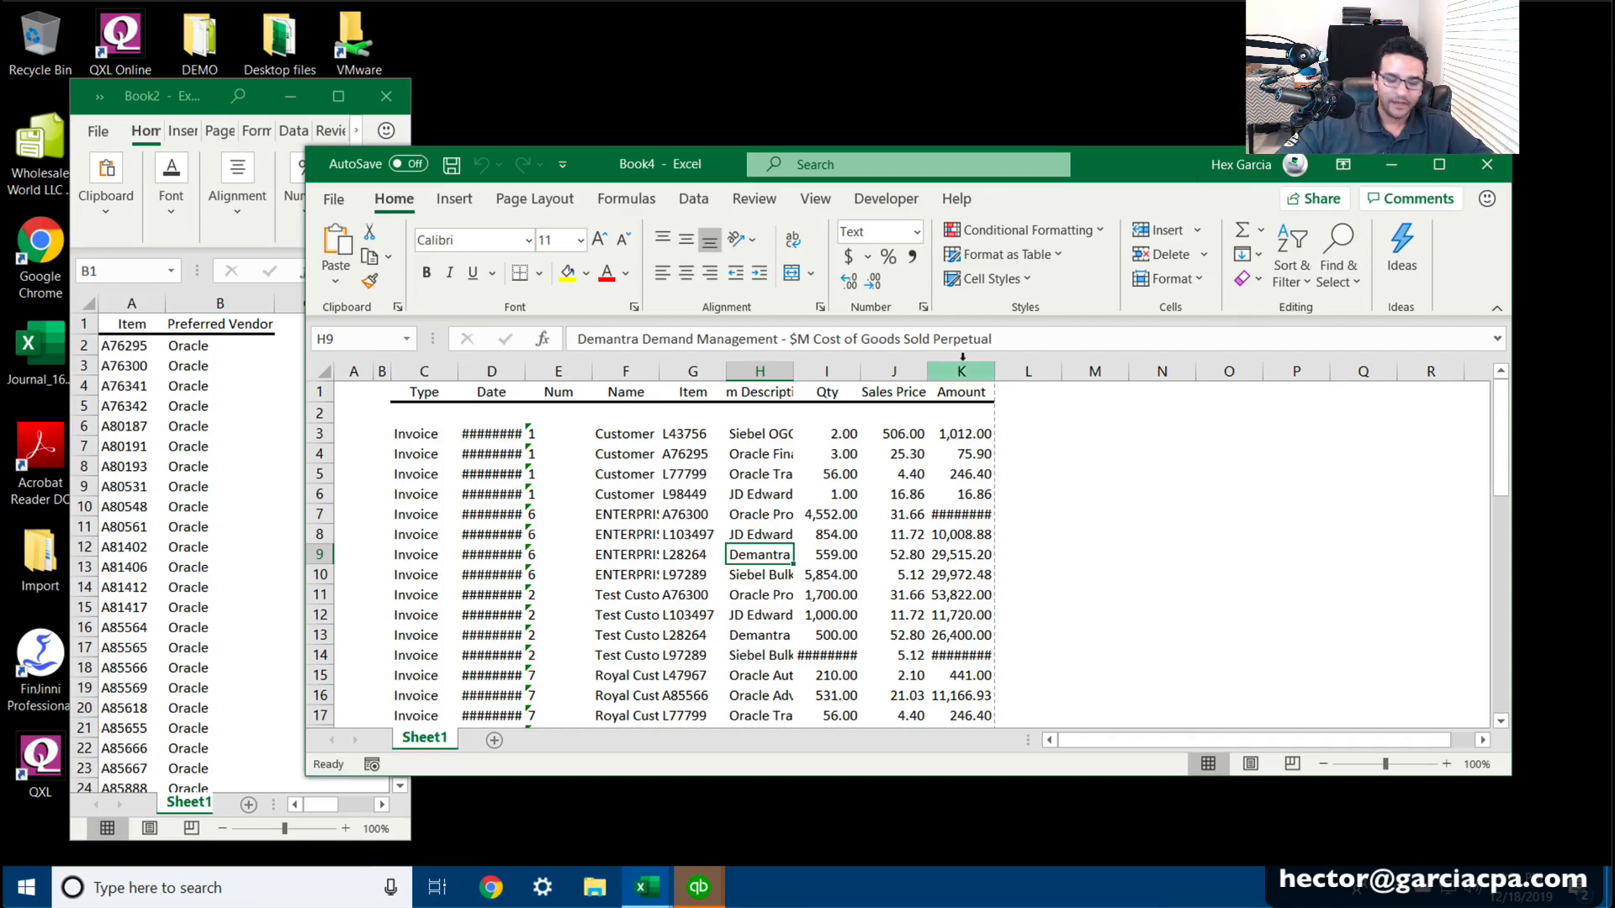
key("super+Right")
left_click(388, 607)
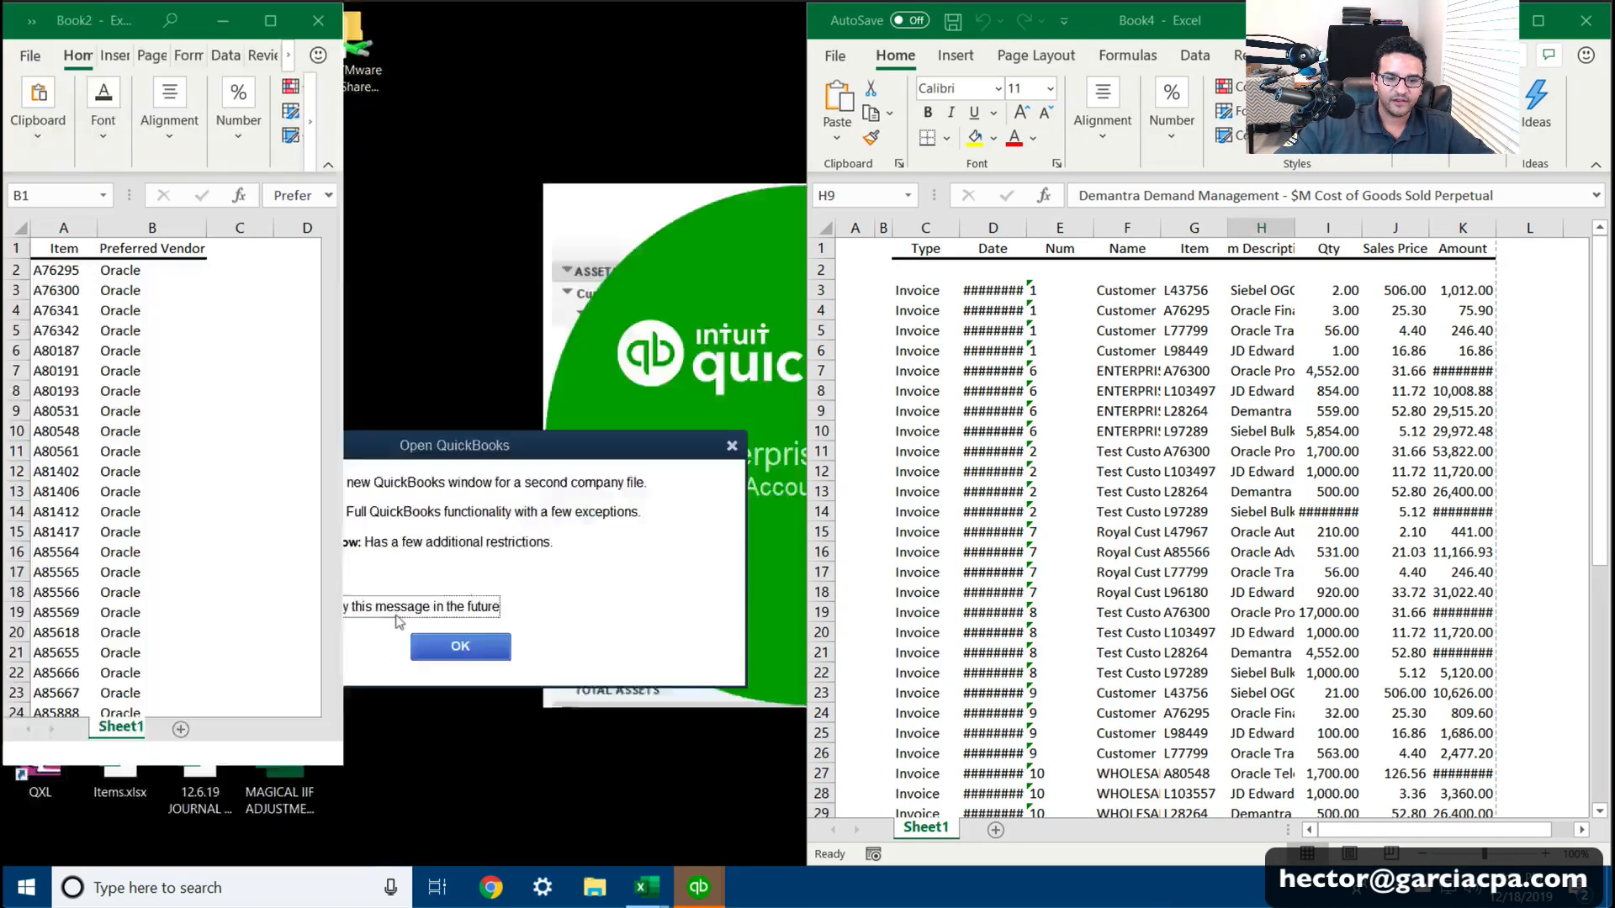
Step: Fill the other half of the screen with the item and preferred vendor workbook, and slightly widen the Date column in the sales detail
left_click(423, 569)
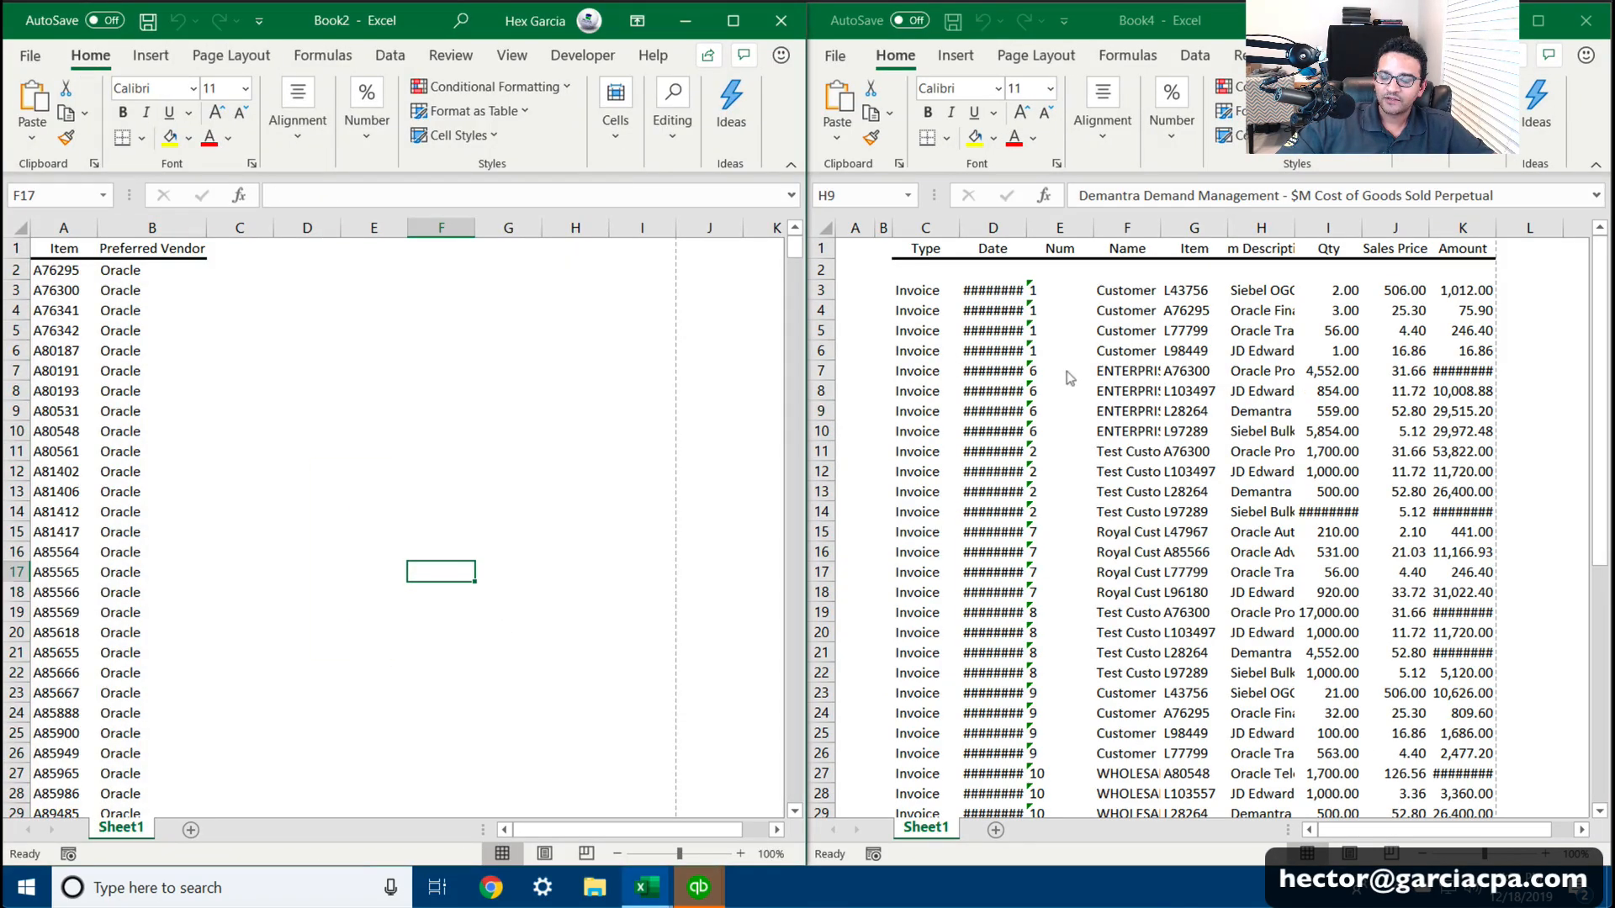
left_click(1058, 202)
left_click_drag(1016, 221, 1026, 221)
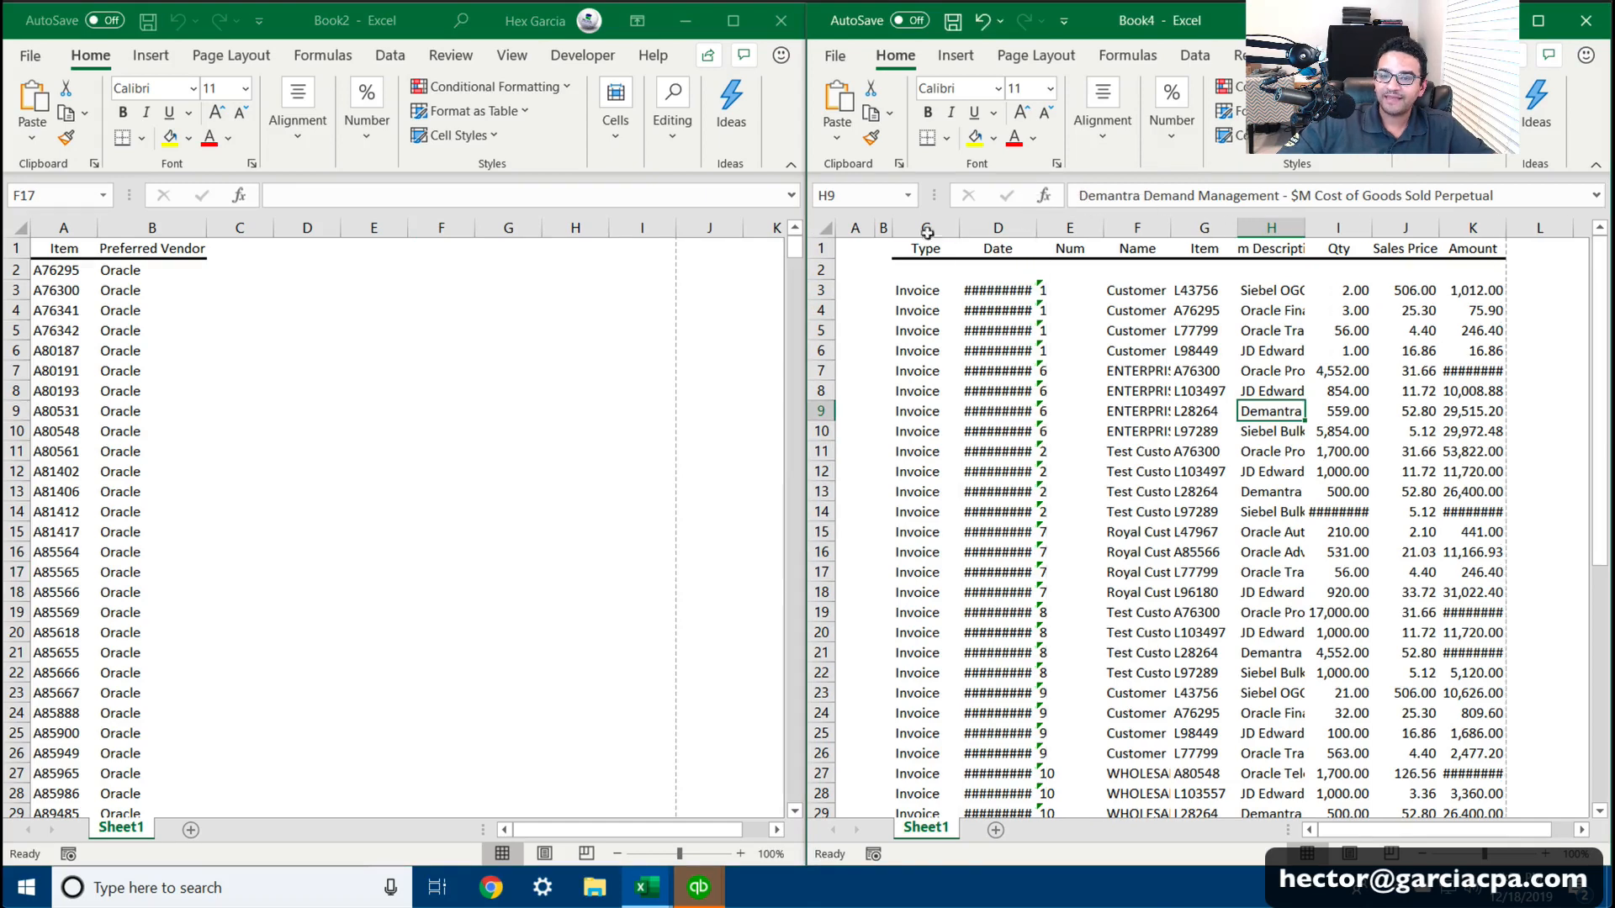
left_click_drag(925, 227, 1457, 212)
left_click(1204, 371)
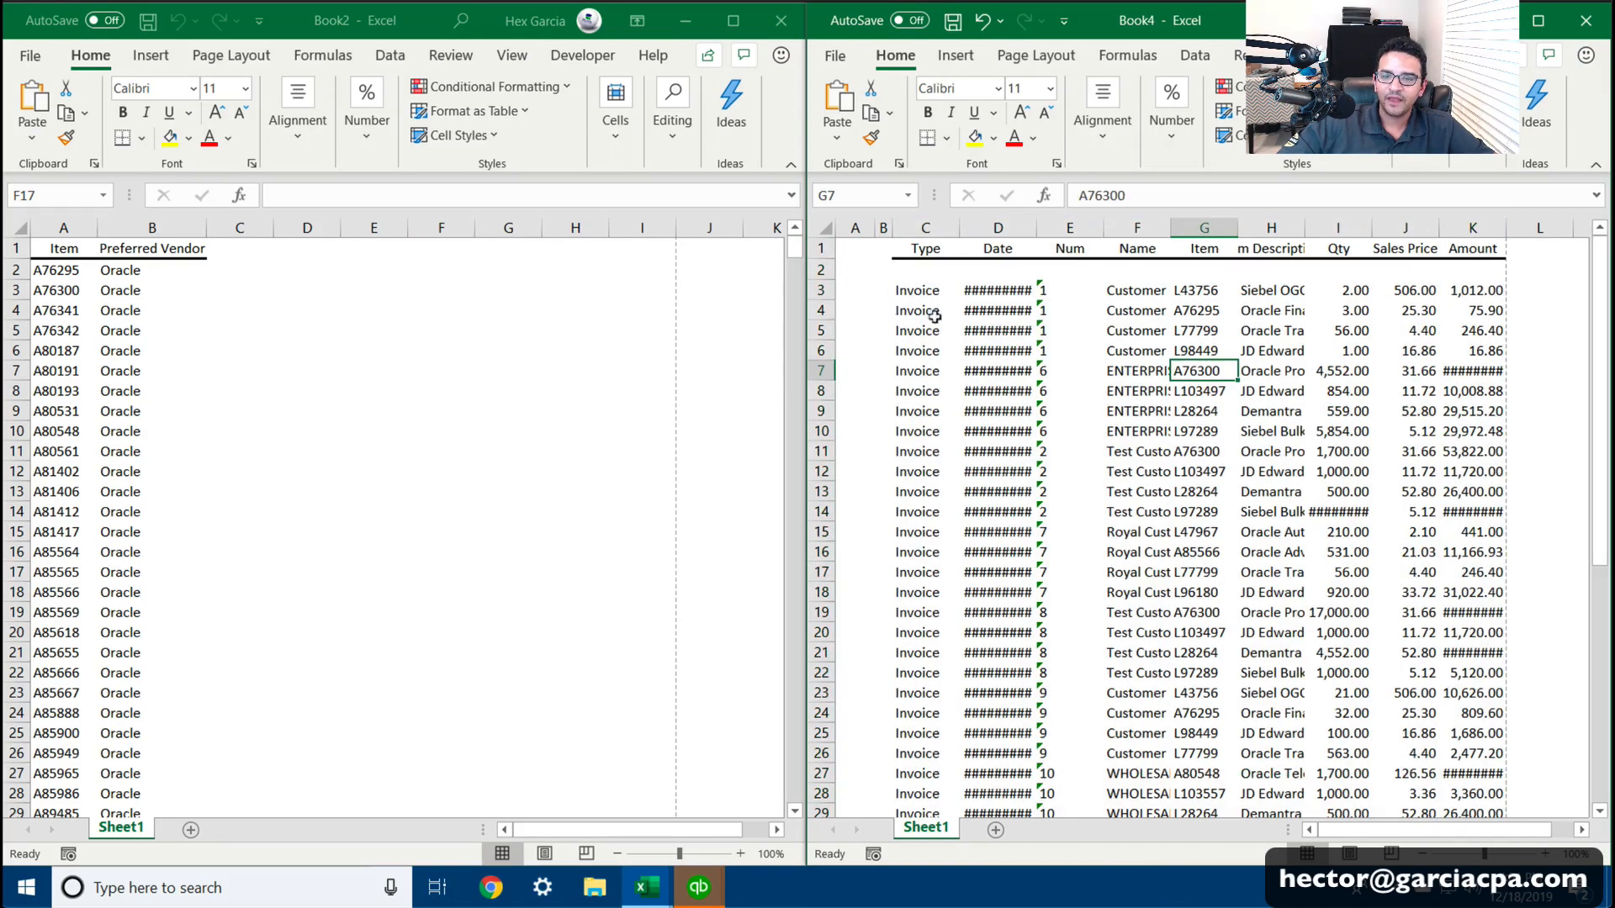
Step: Delete the blank row below the headers and the two empty leading columns from the sales detail sheet
left_click(821, 270)
right_click(821, 270)
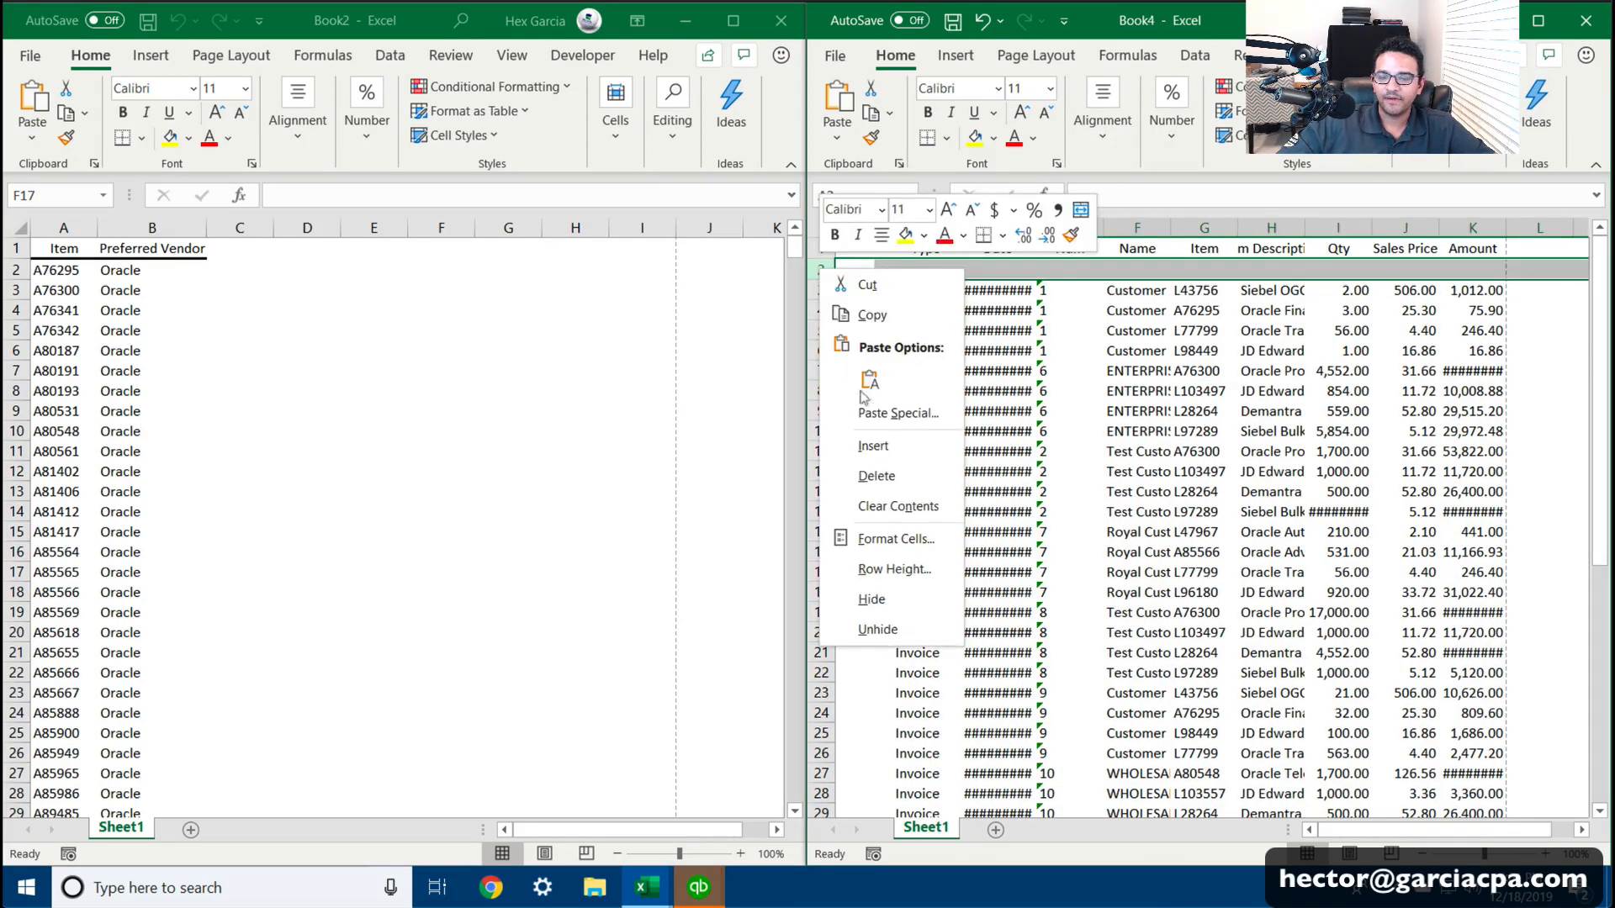
left_click(876, 476)
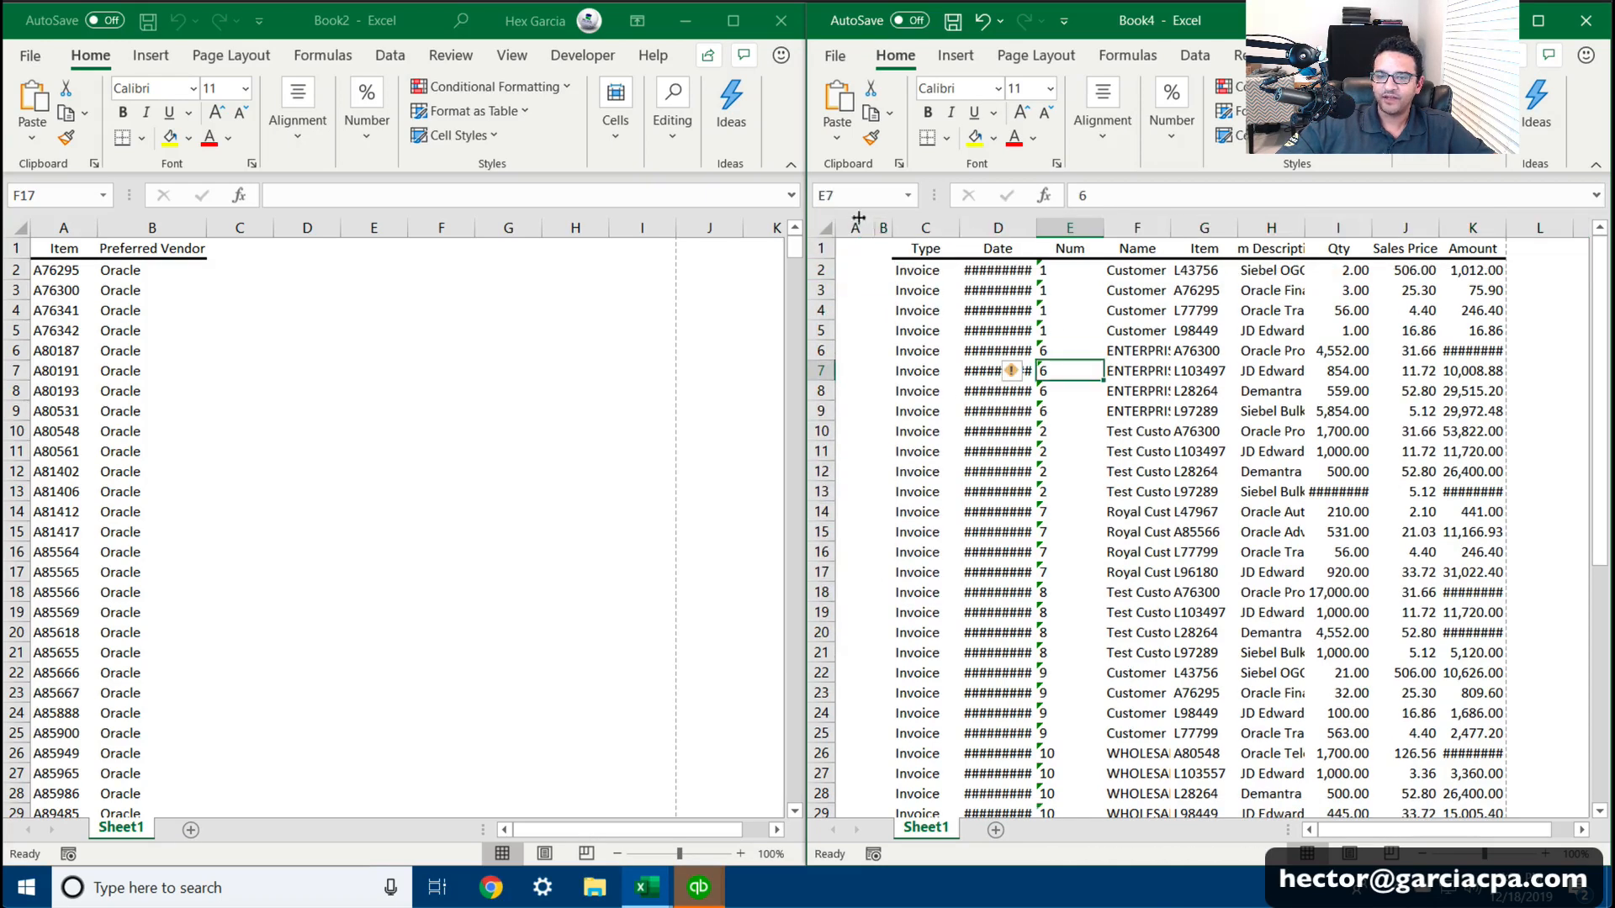
left_click_drag(854, 218, 876, 213)
right_click(854, 227)
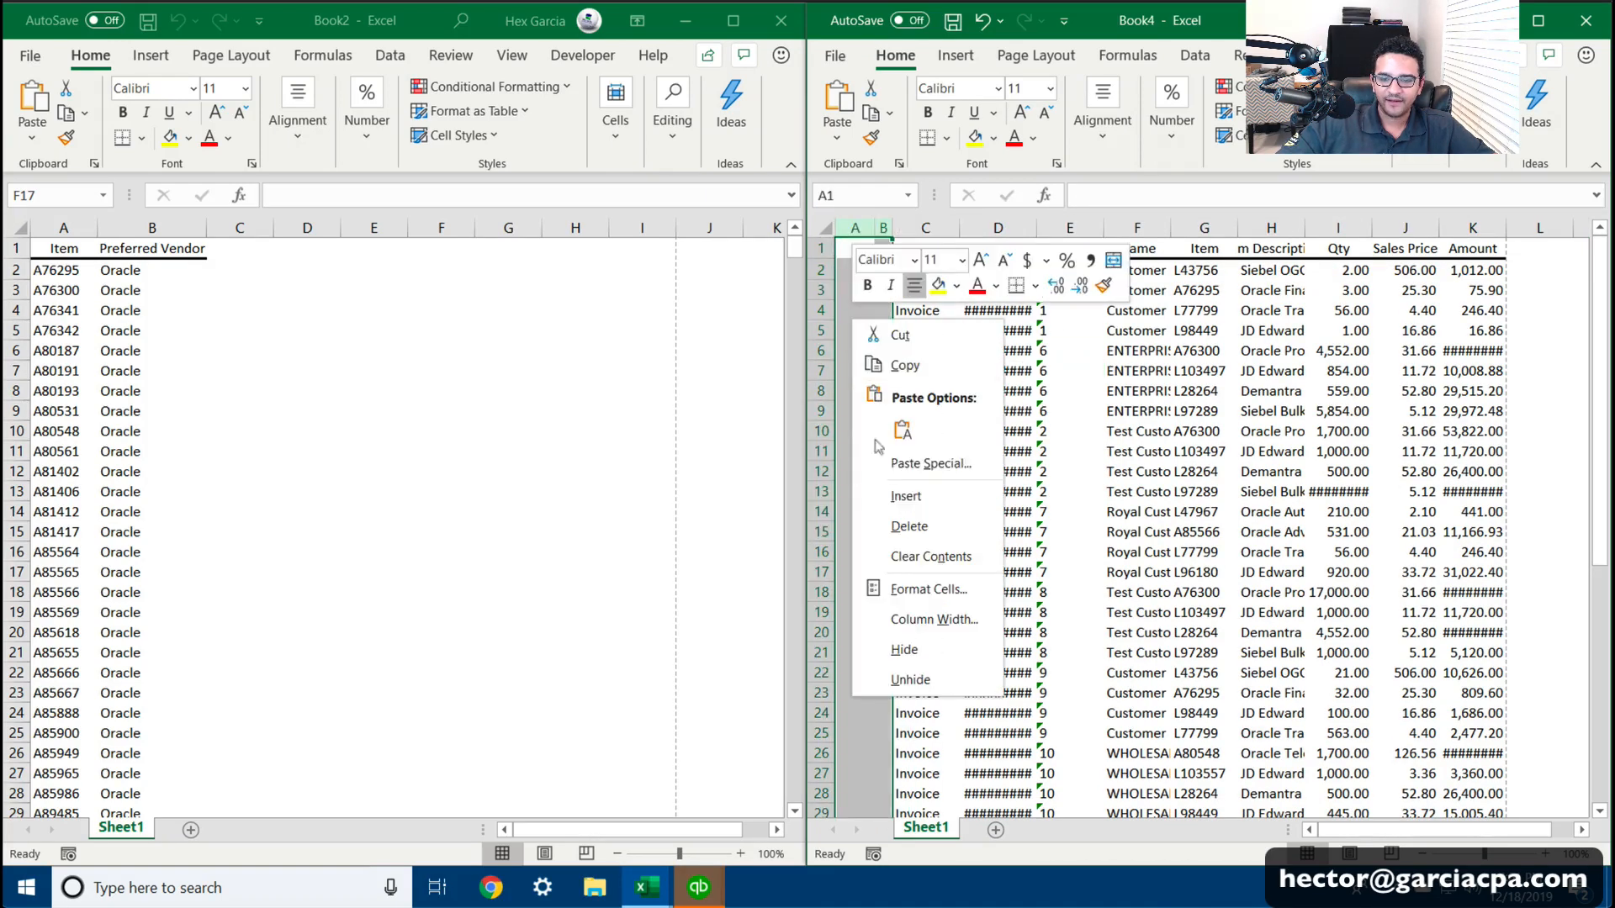
left_click(893, 524)
left_click(936, 488)
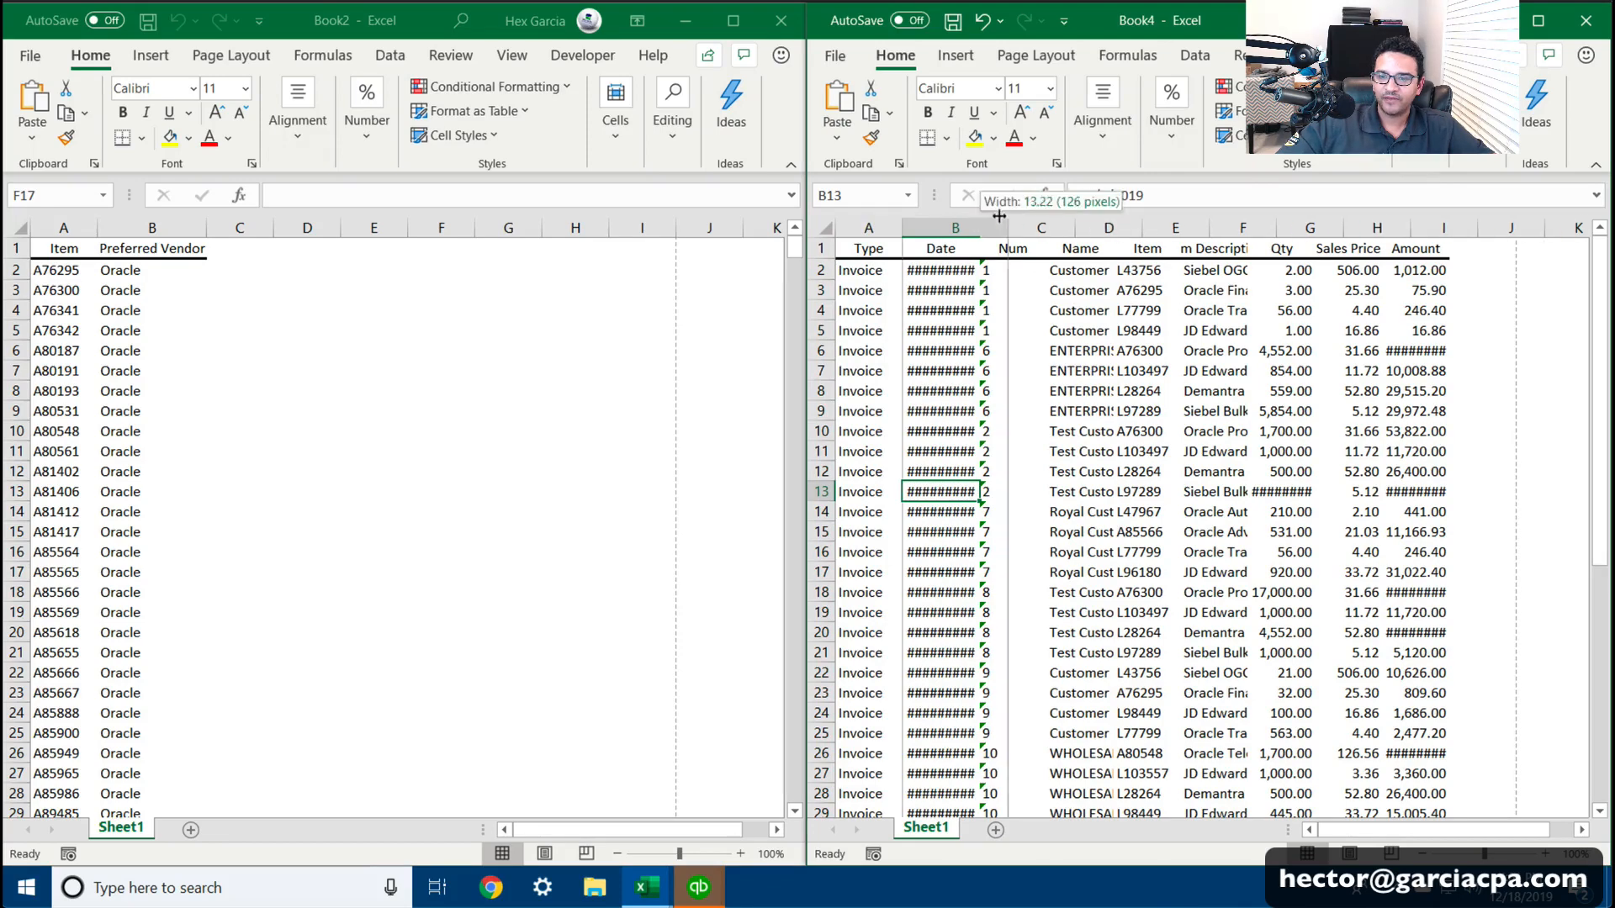
Step: Widen the Date and Amount columns of the sales detail so their values display in full
double_click(980, 227)
scroll(1121, 477, "down", 4)
scroll(1121, 476, "down", 4)
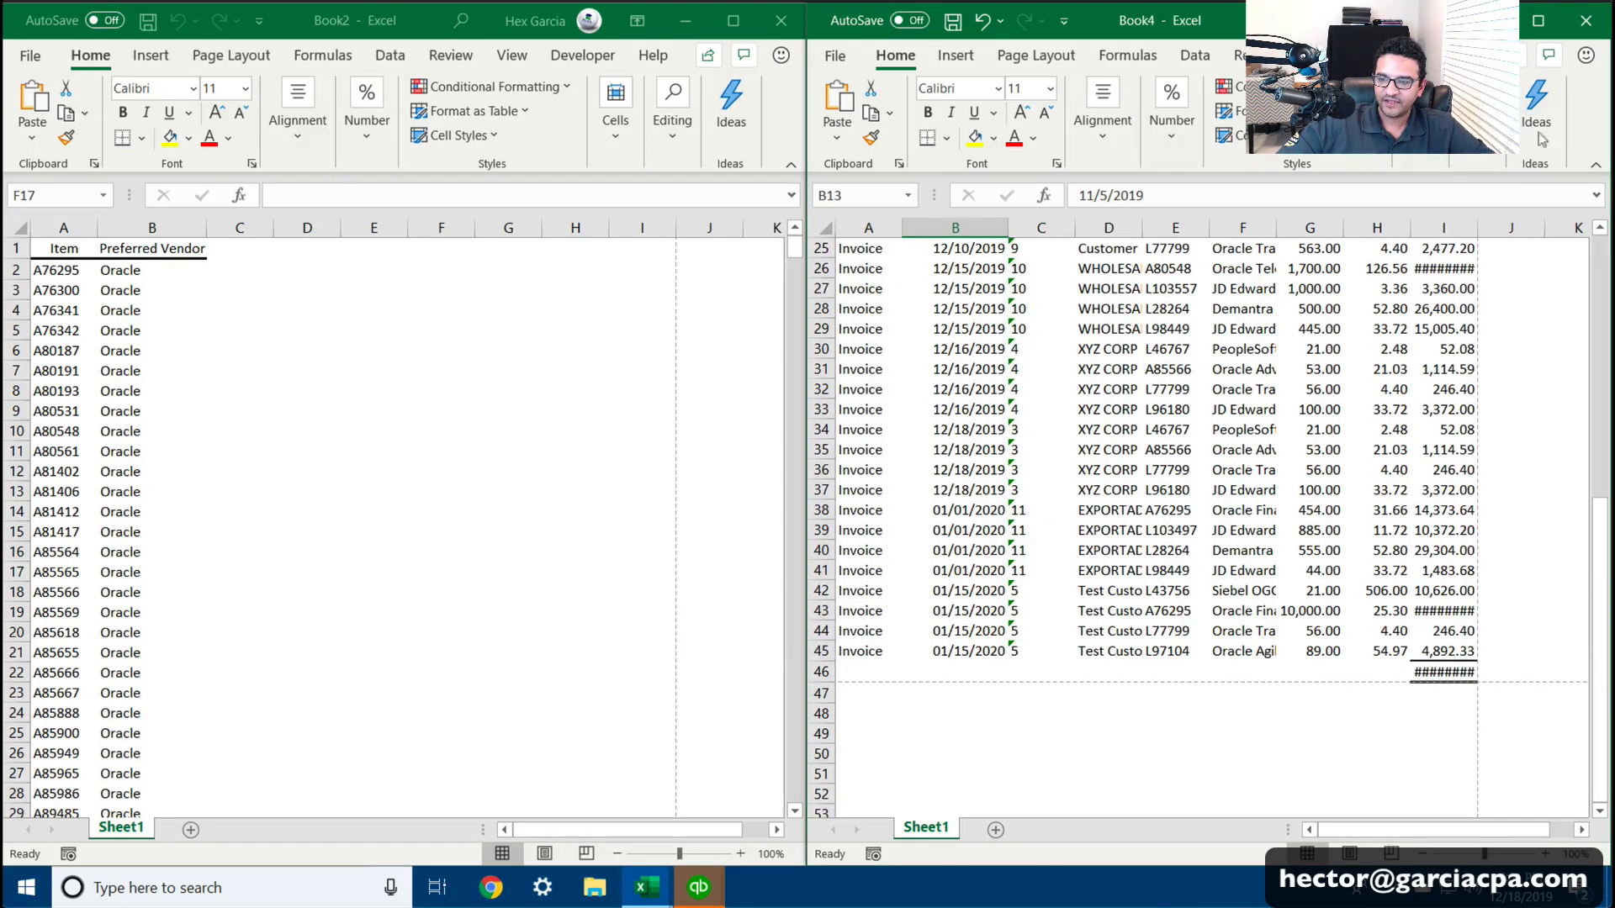
double_click(1478, 227)
left_click_drag(1481, 310, 1506, 310)
Step: Delete the grand total row, row 46, from the end of the sales detail
left_click(1464, 671)
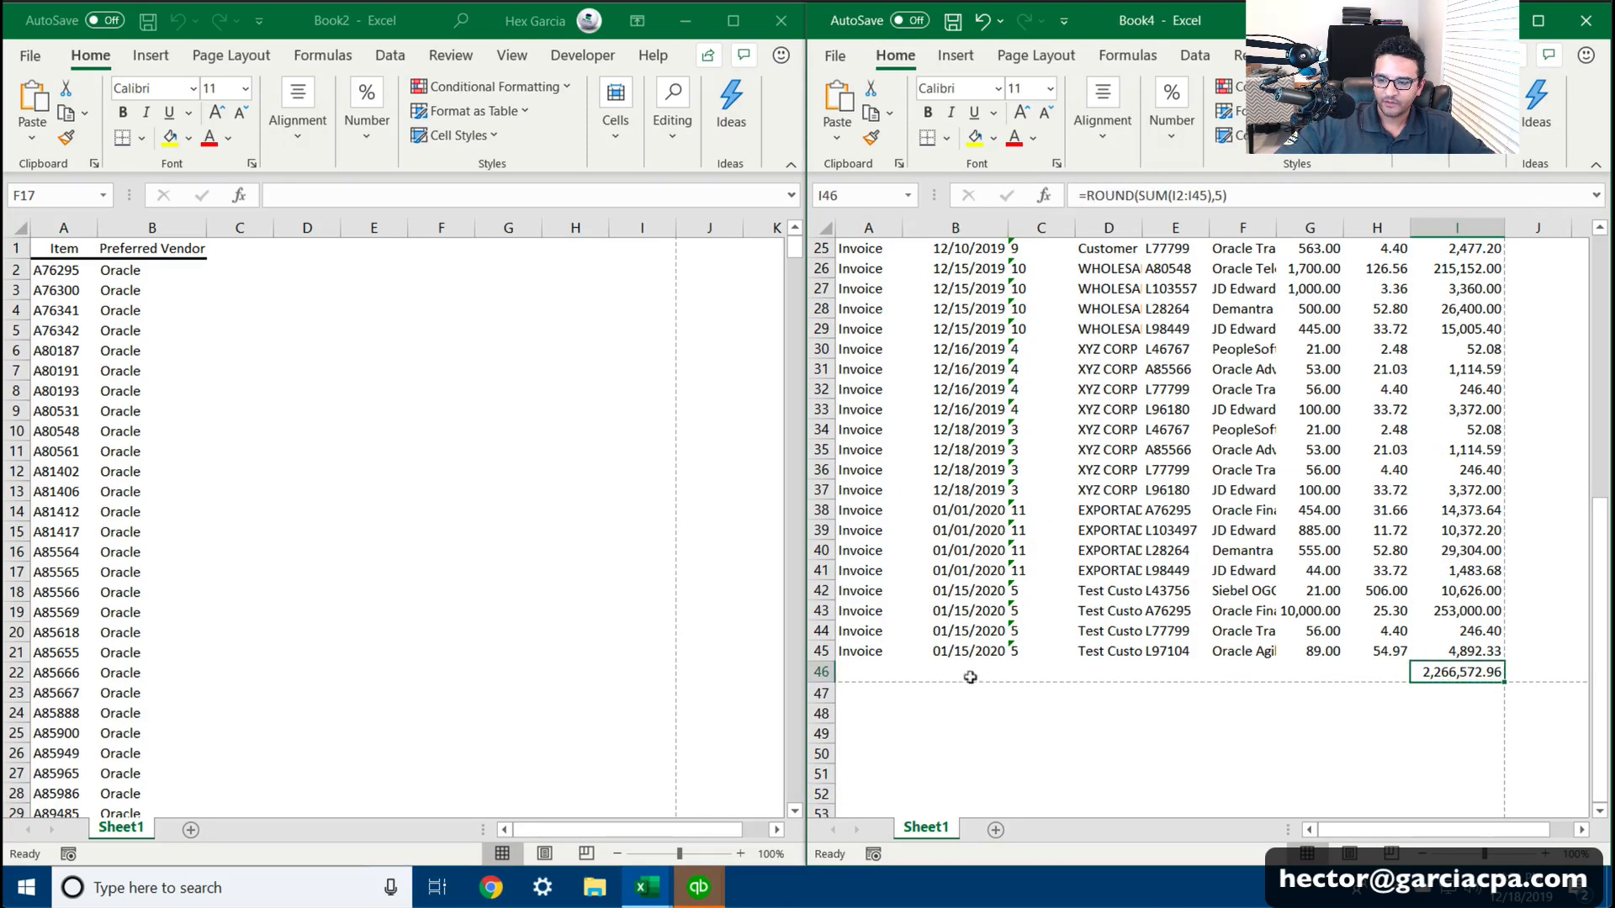
left_click(817, 672)
right_click(826, 676)
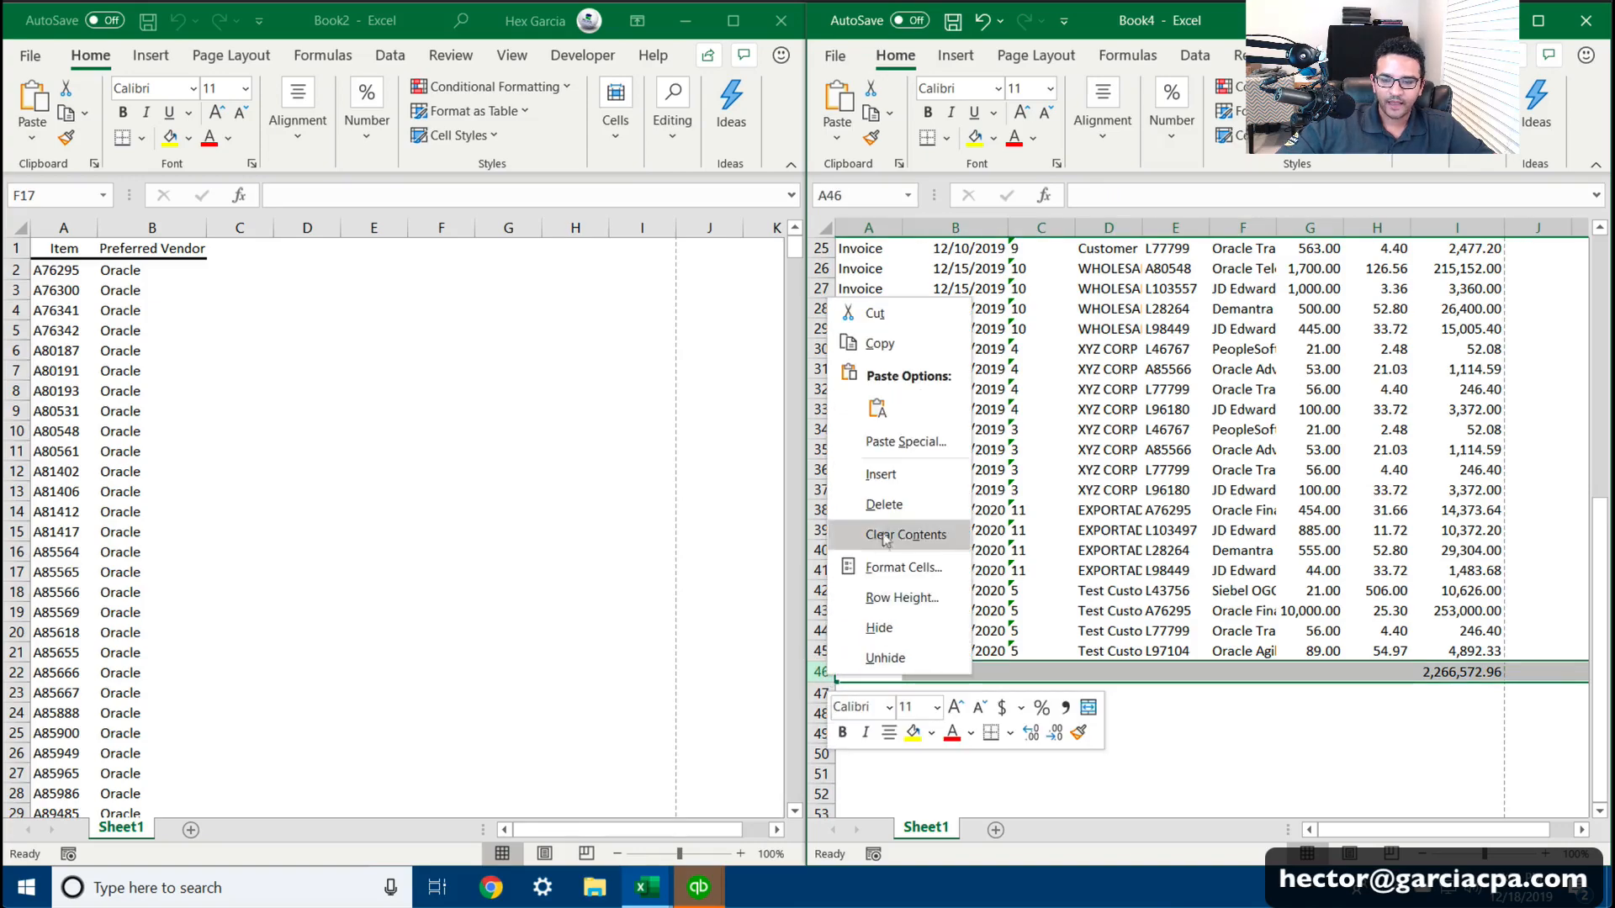
left_click(879, 505)
left_click(1129, 502)
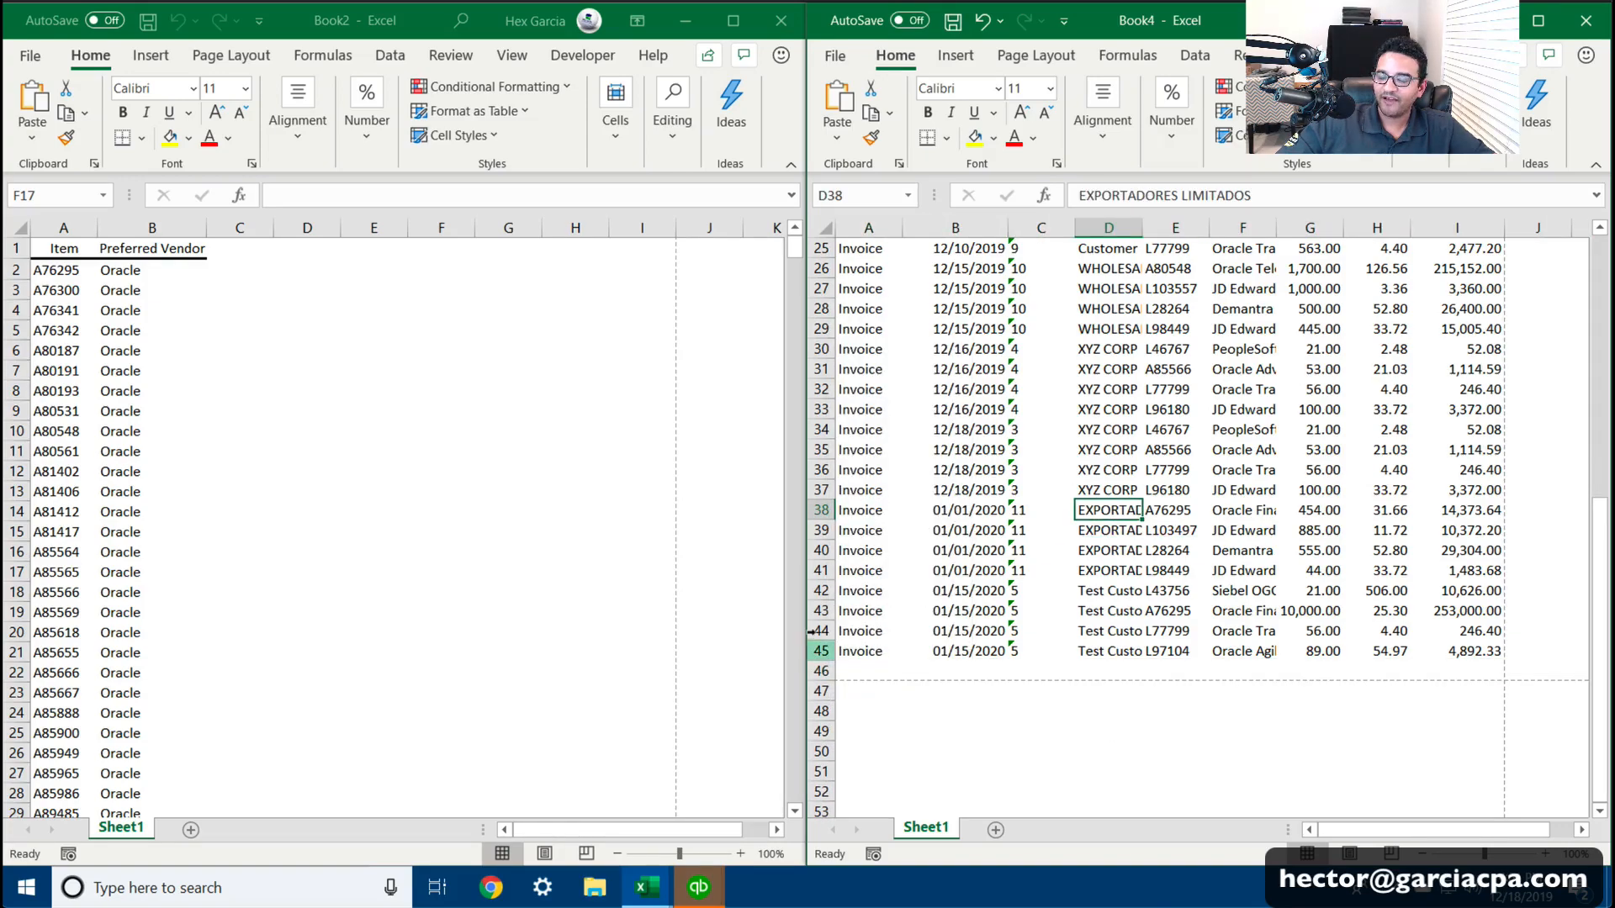
Step: Widen the Name, Item and Item Description columns in the sales detail sheet
scroll(994, 508, "up", 8)
scroll(1053, 594, "down", 5)
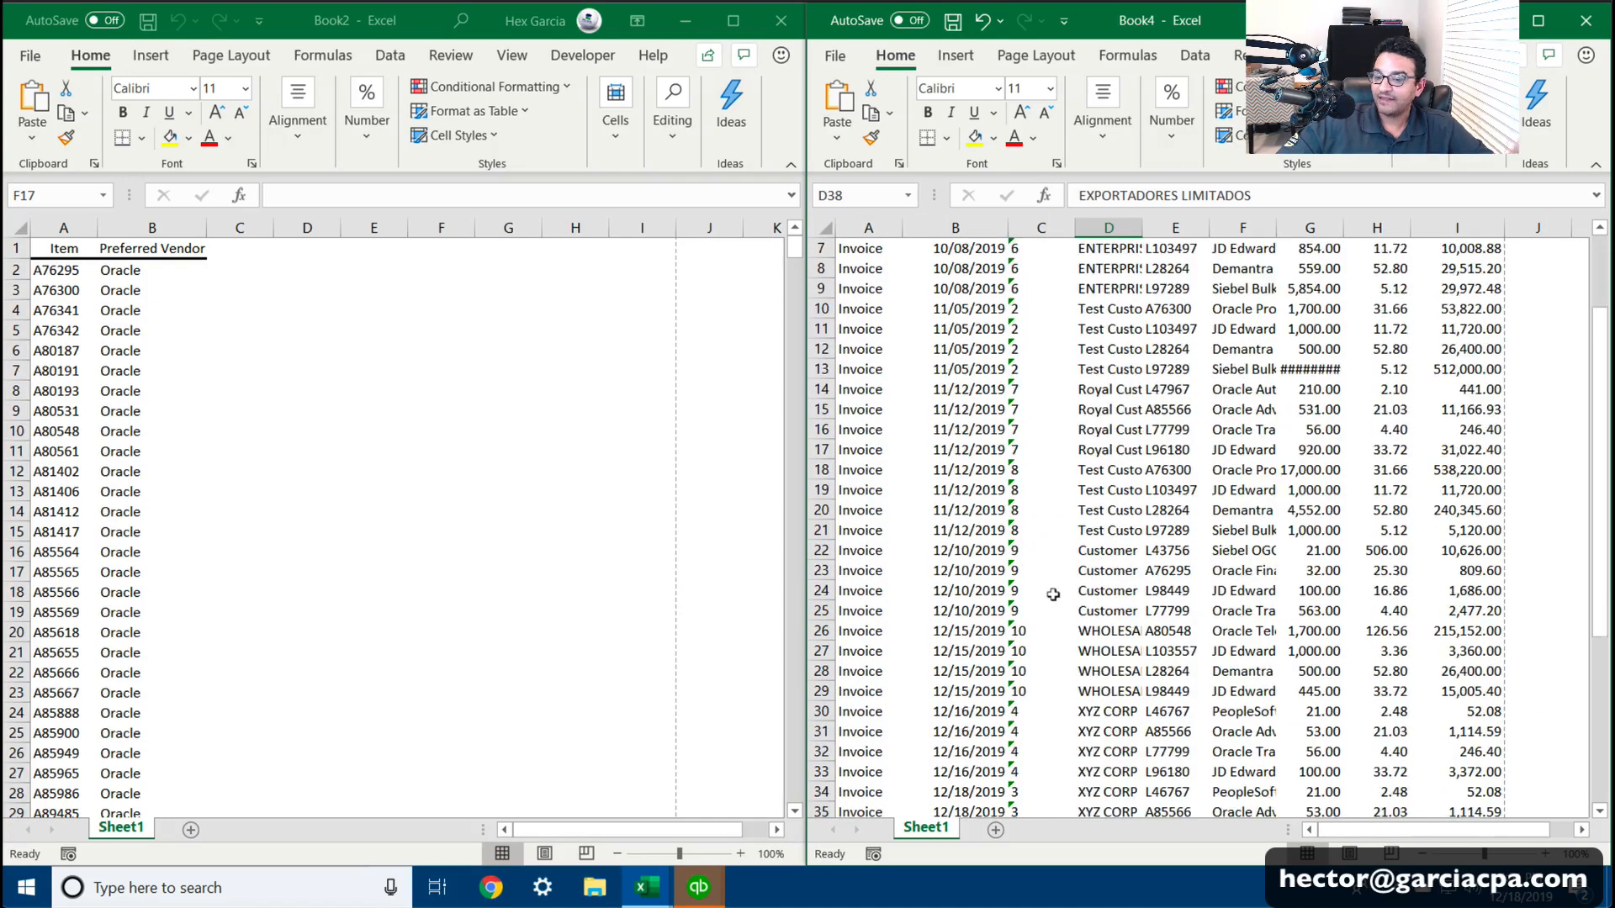
scroll(1087, 494, "up", 6)
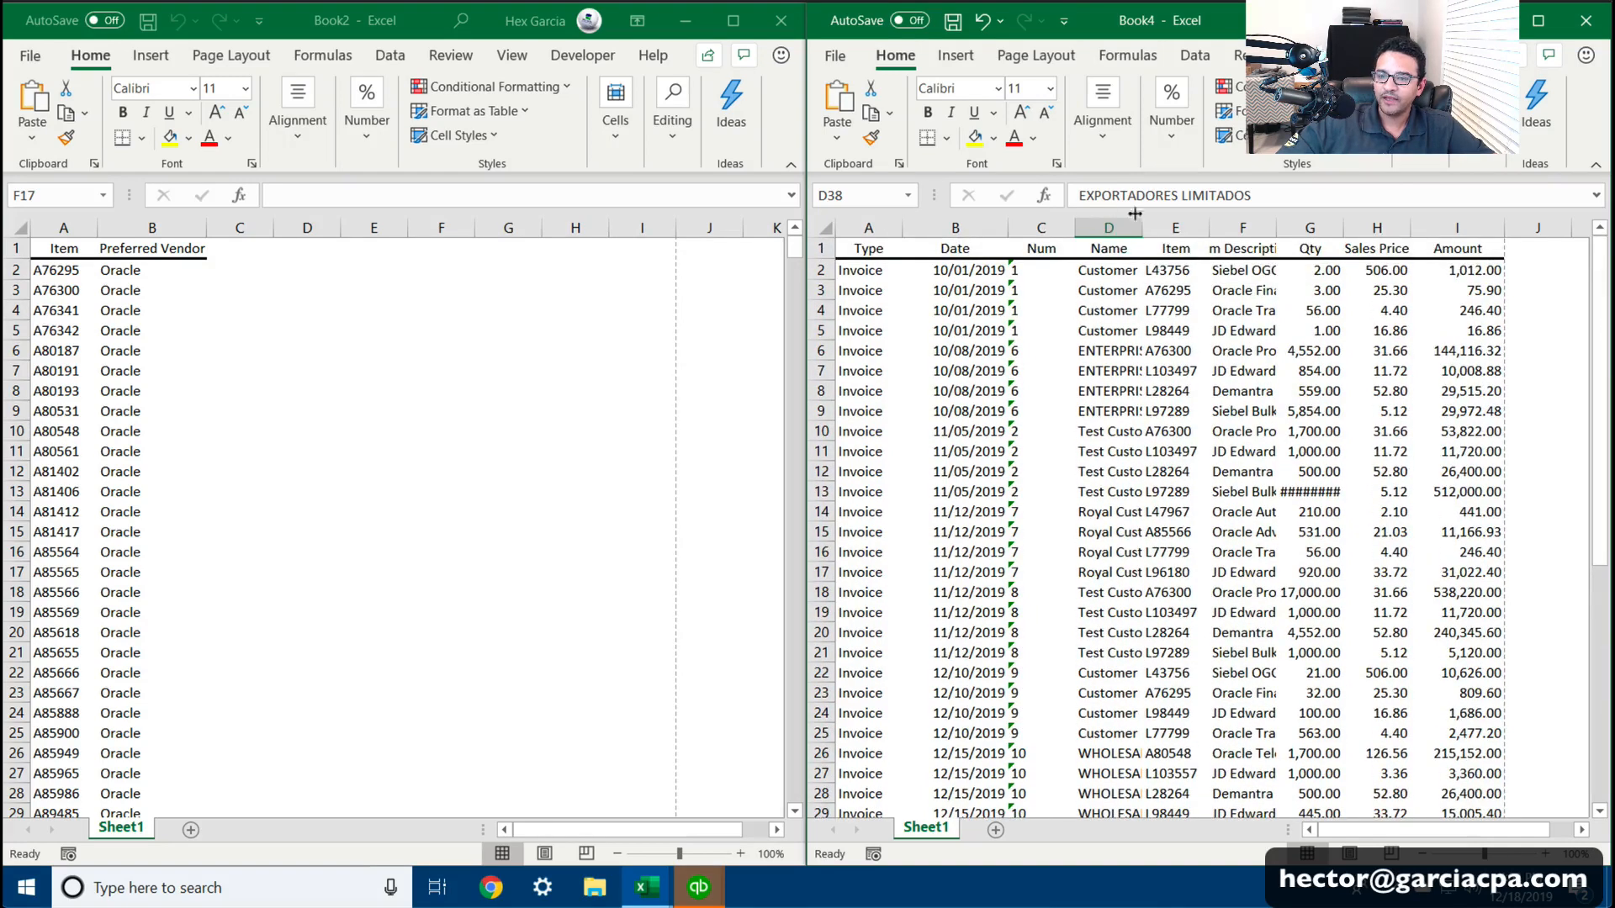
left_click_drag(1135, 213, 1358, 221)
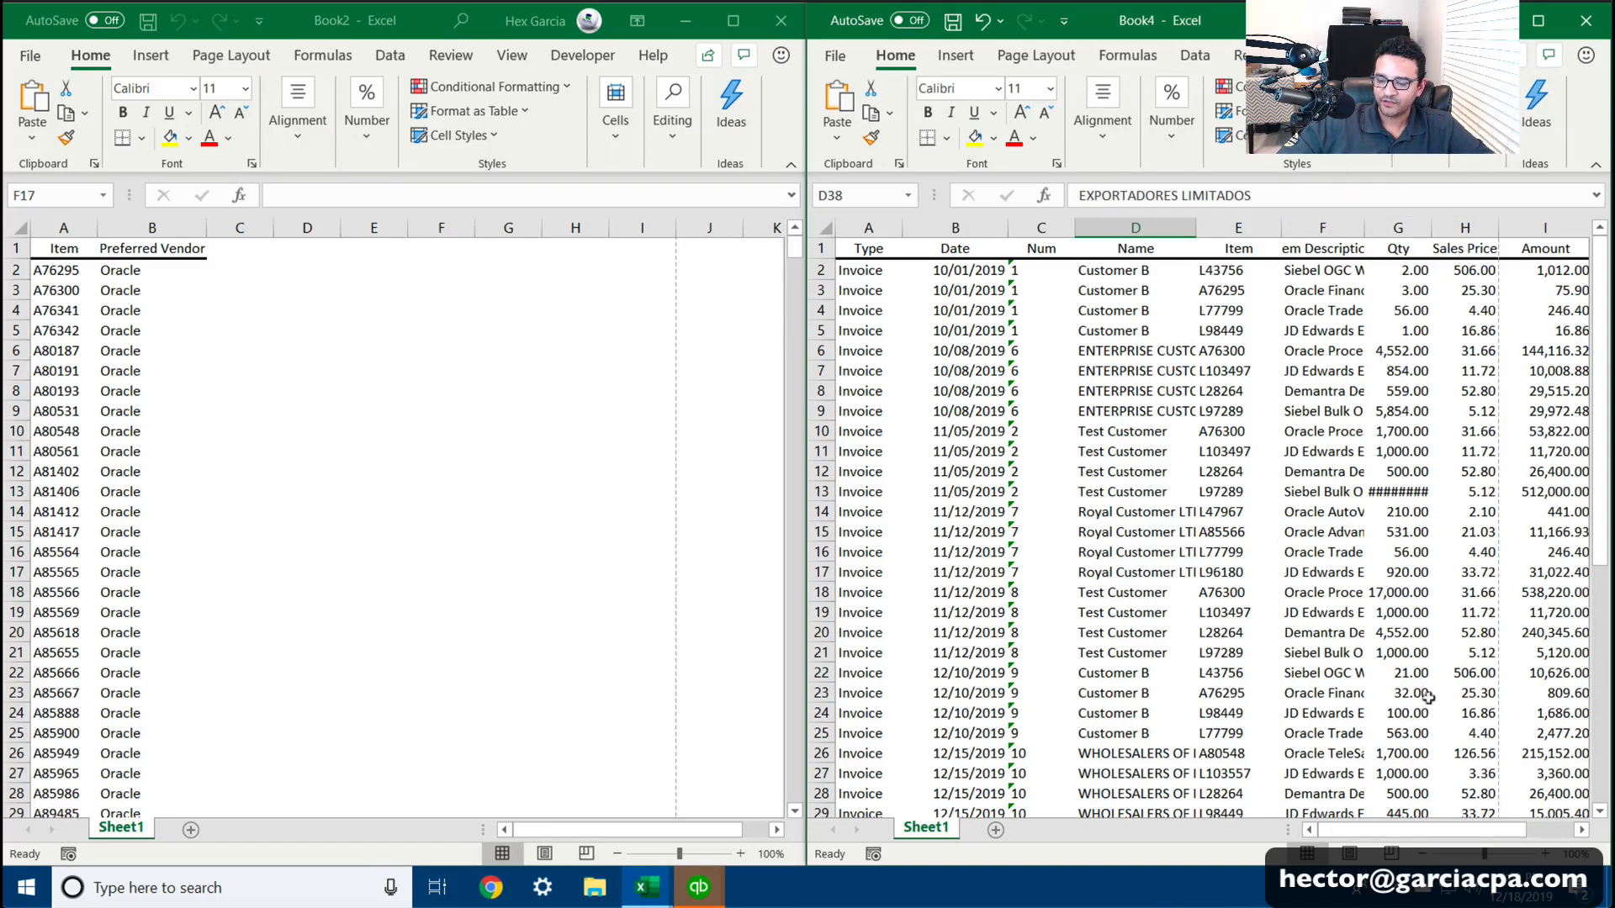
left_click_drag(1435, 830, 1388, 823)
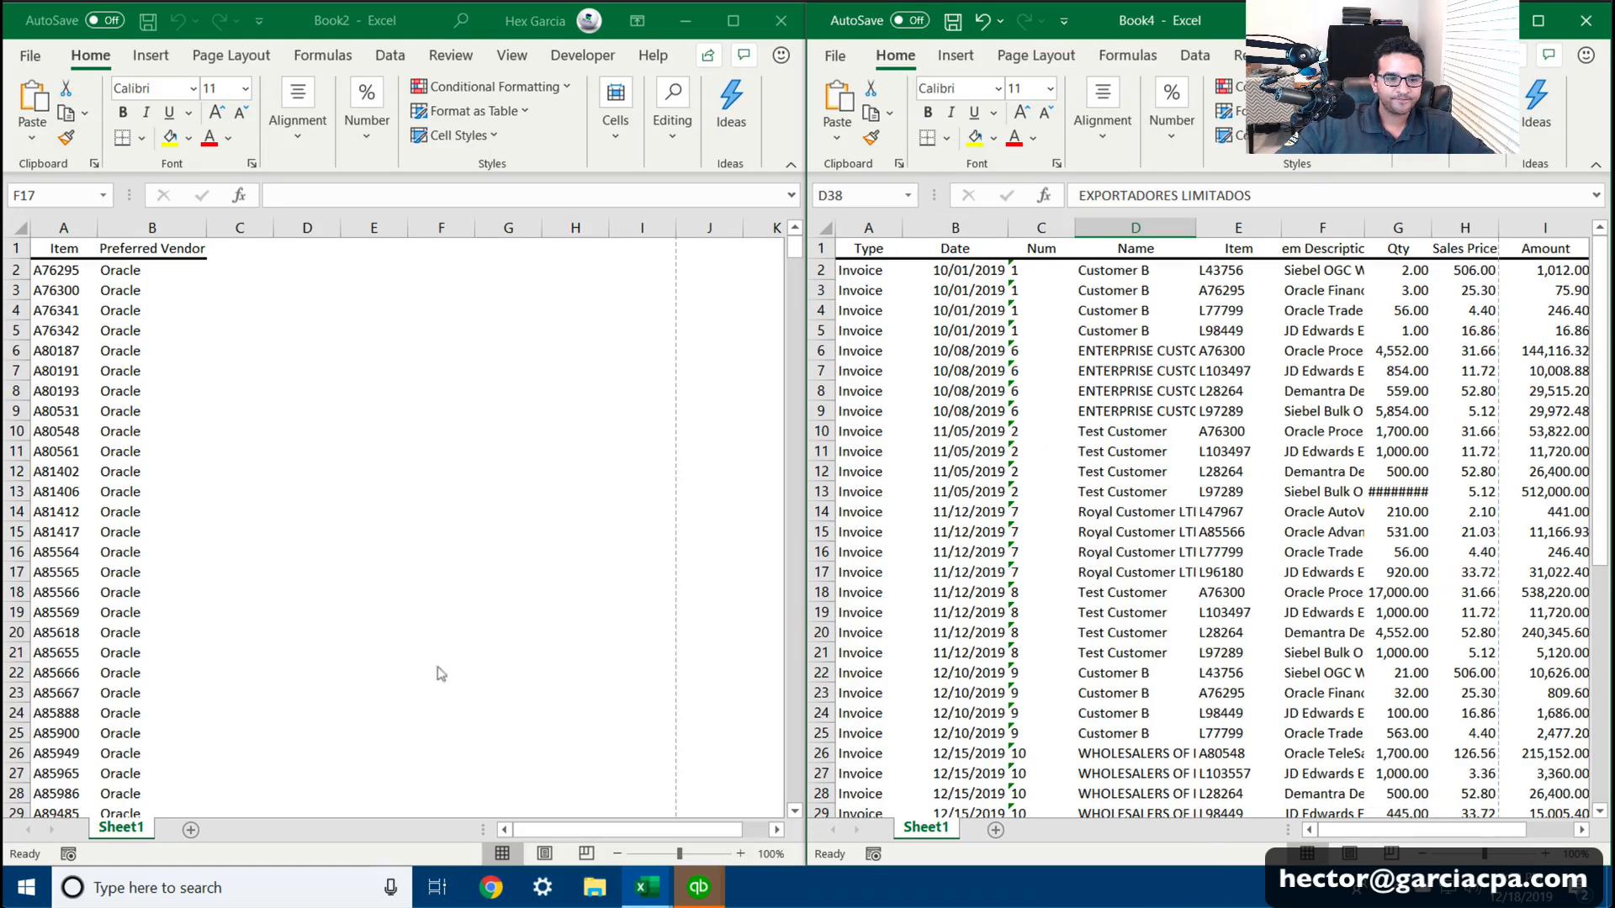
Step: Move the item and preferred vendor sheet from Book2 into the sales detail workbook Book4, and maximize Book4
left_click(269, 597)
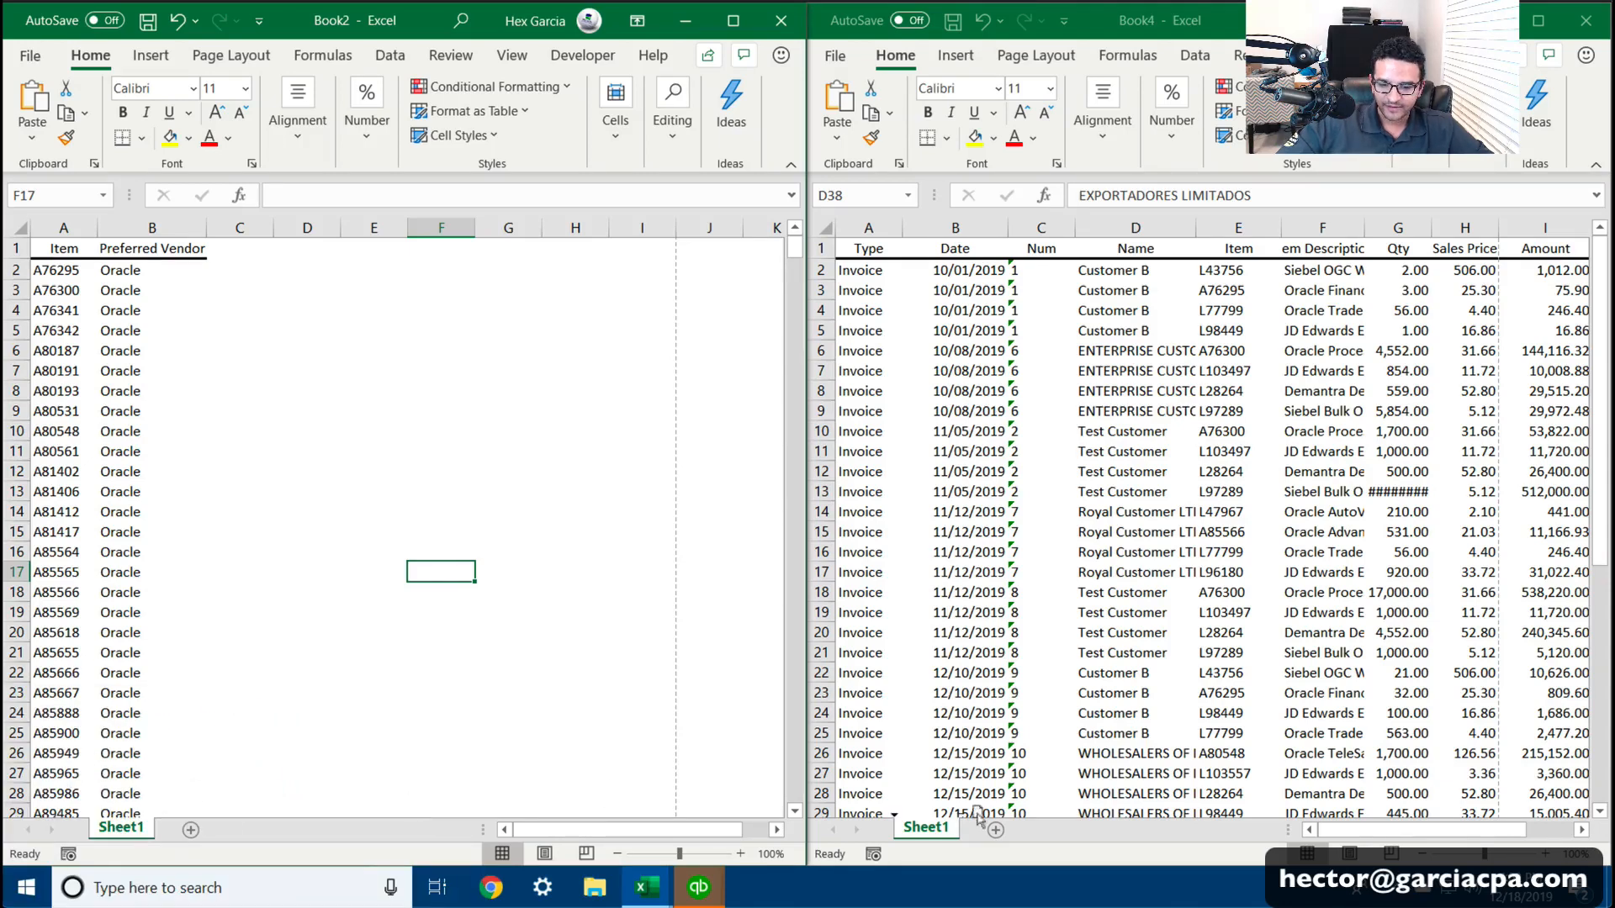
left_click_drag(966, 824, 963, 820)
left_click(493, 656)
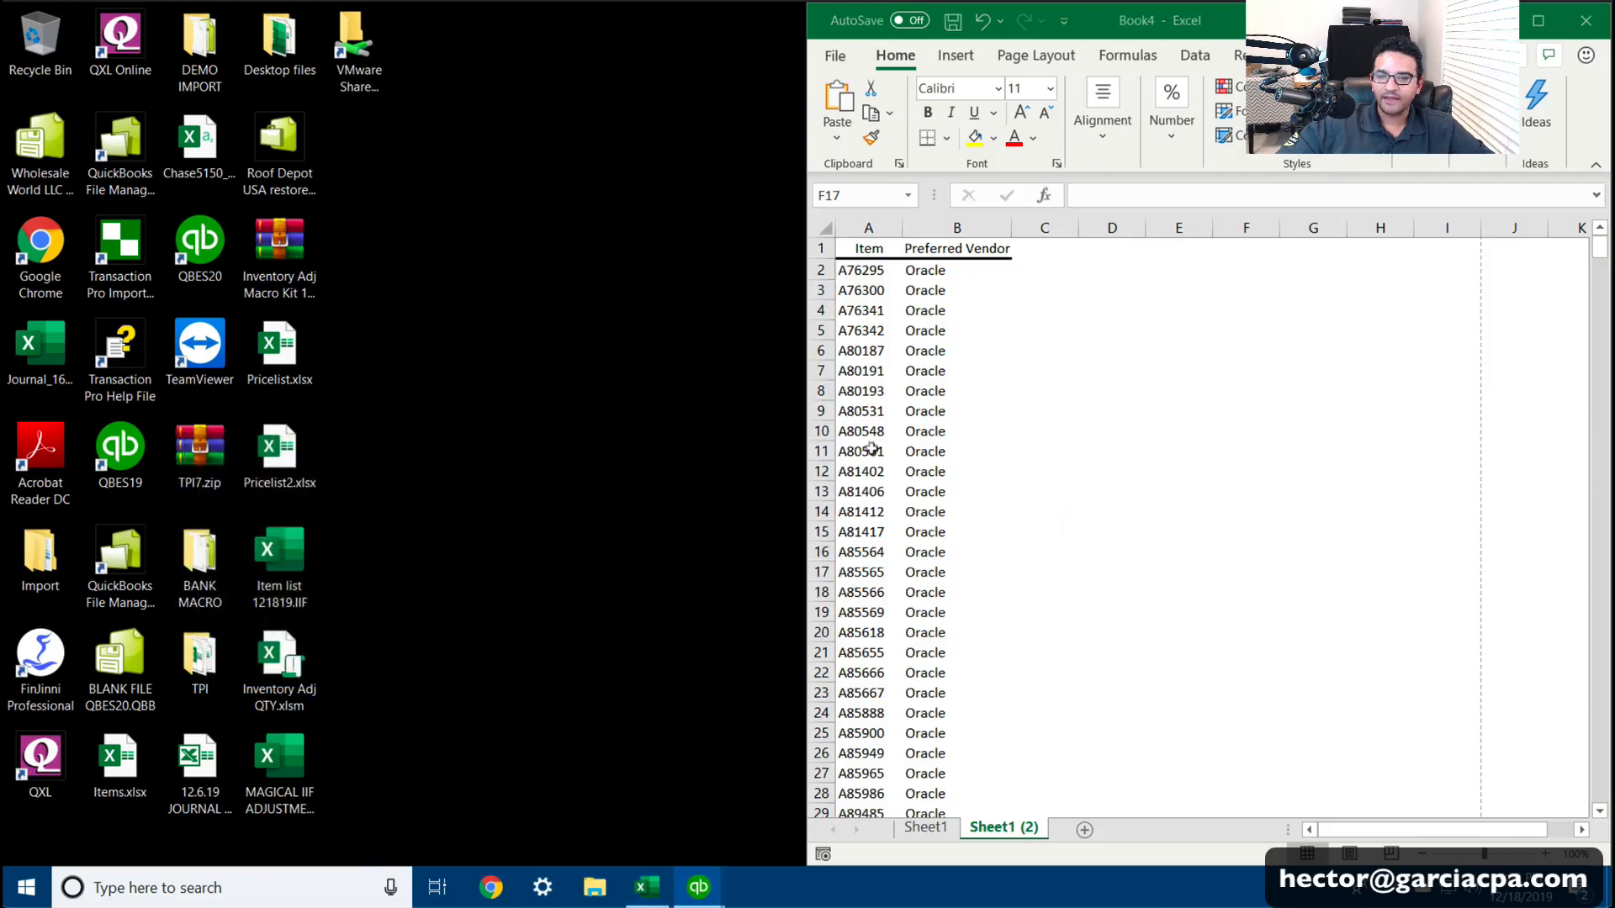
left_click(1546, 20)
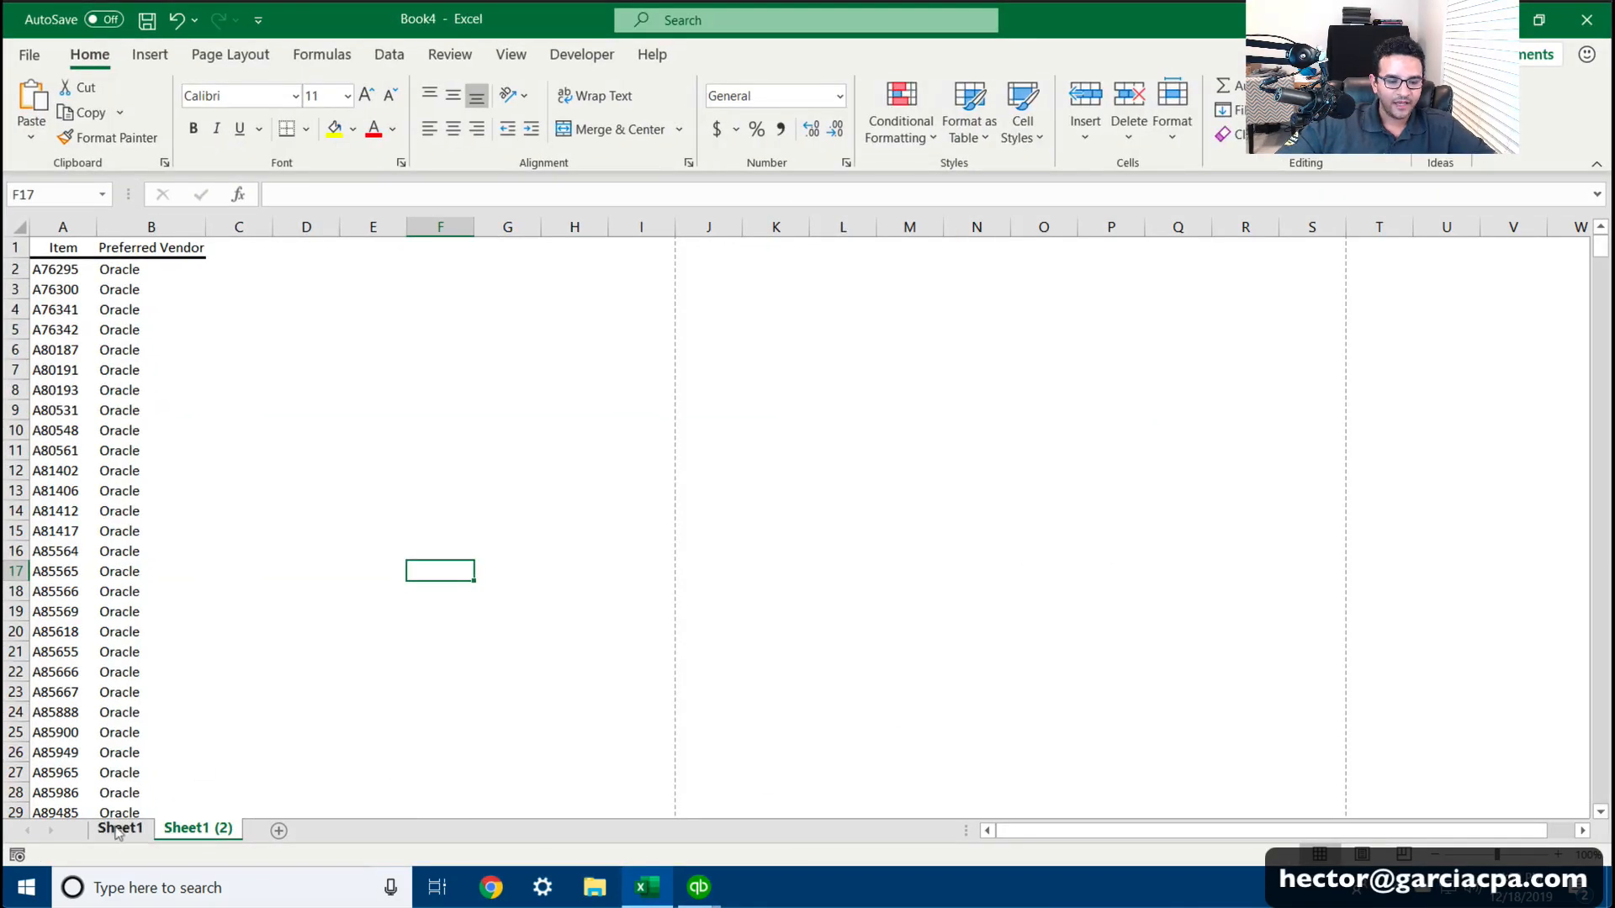
Step: Rename the sales detail sheet to SALES and the item and preferred vendor sheet to VENDOR
left_click(118, 829)
type("SALES")
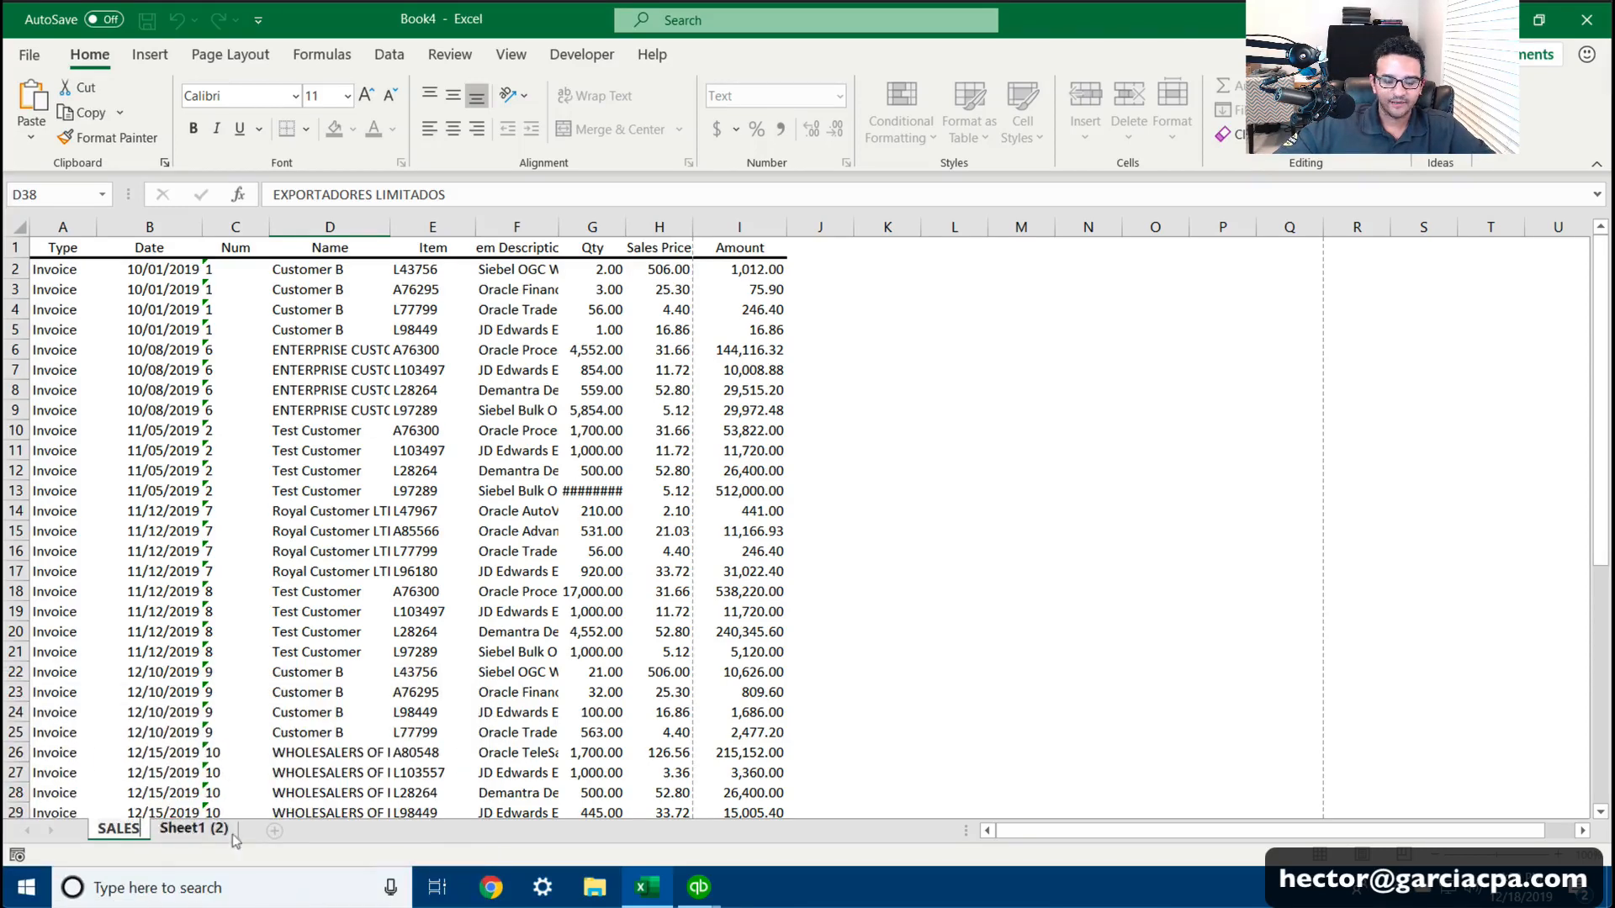
left_click(185, 831)
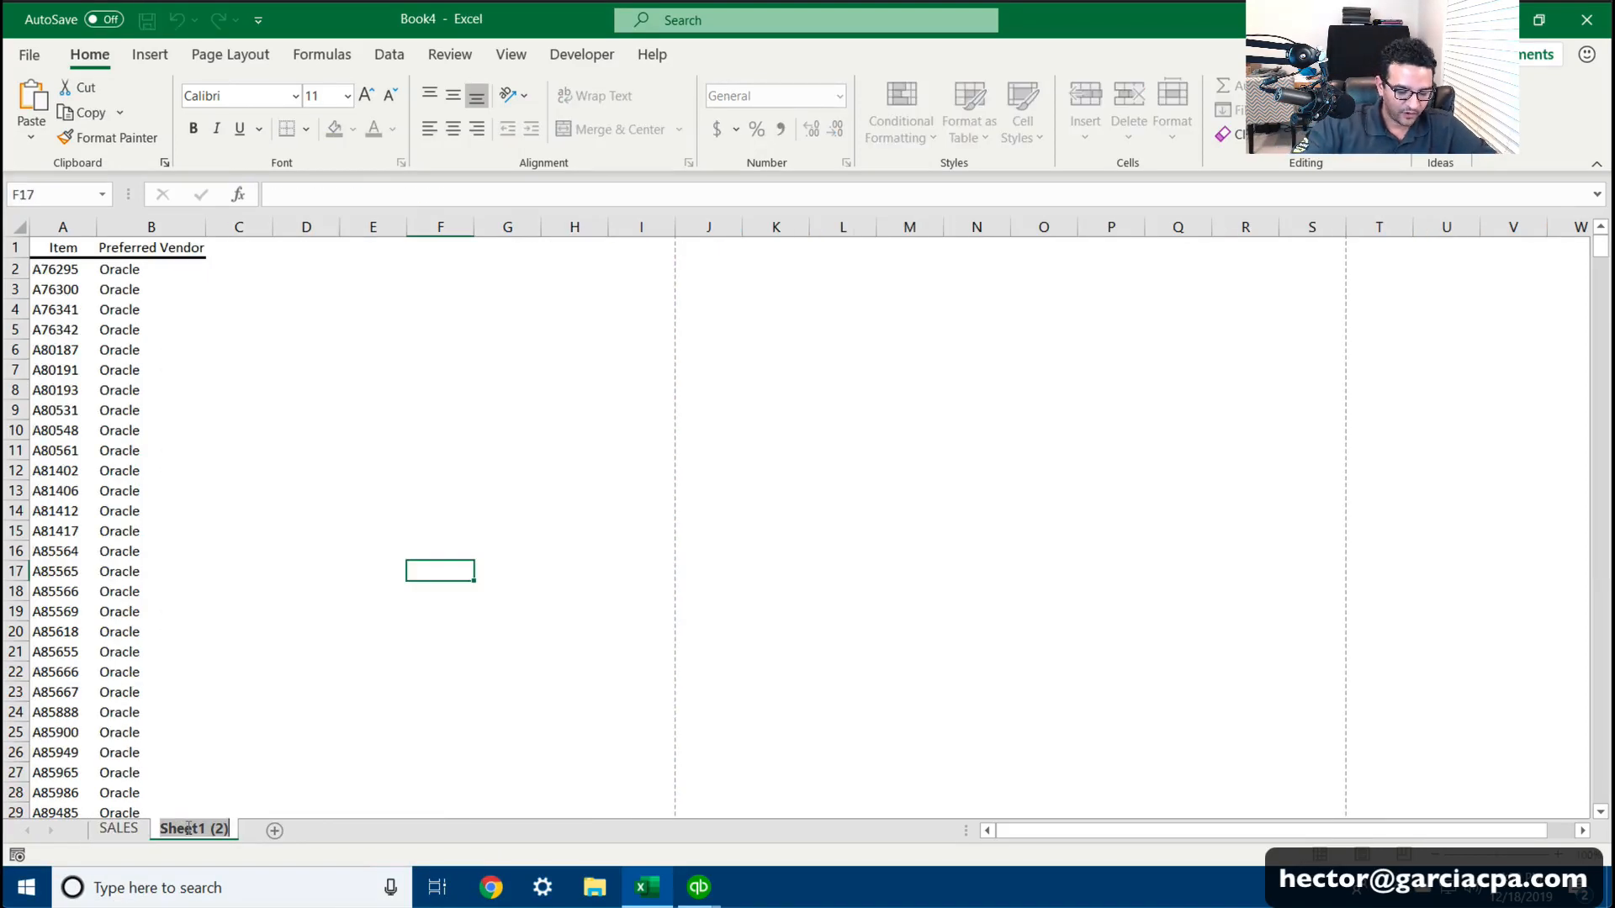
type("VENDOR")
key("Return")
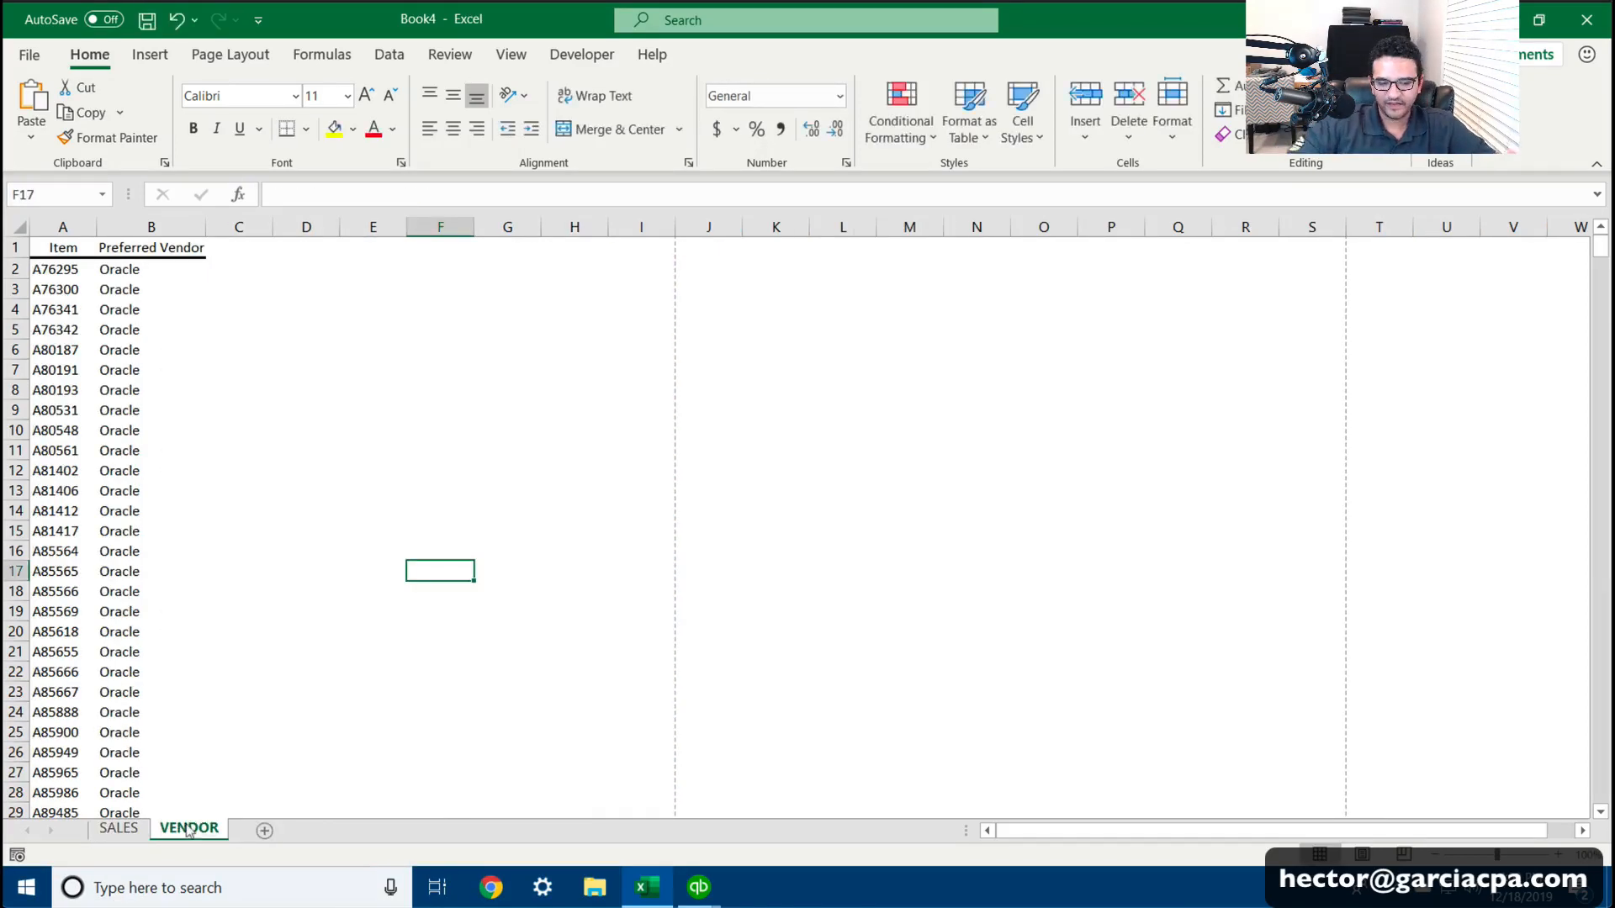
Step: Add a preferred vendor column header in cell J1 of the SALES sheet, beside Amount
left_click(116, 828)
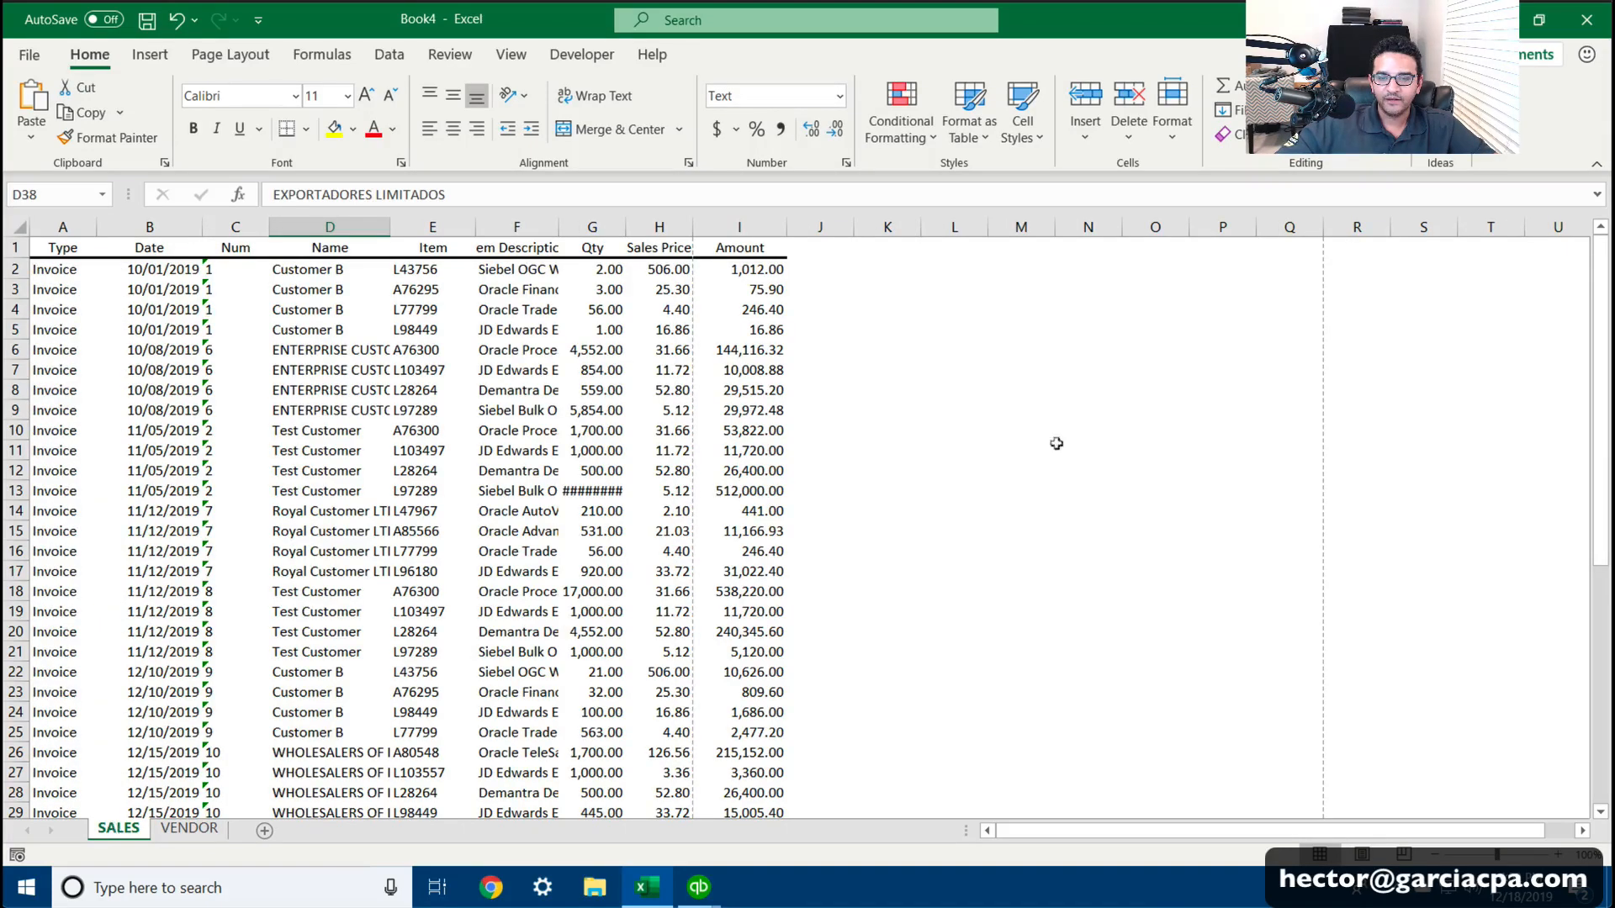
left_click(1020, 412)
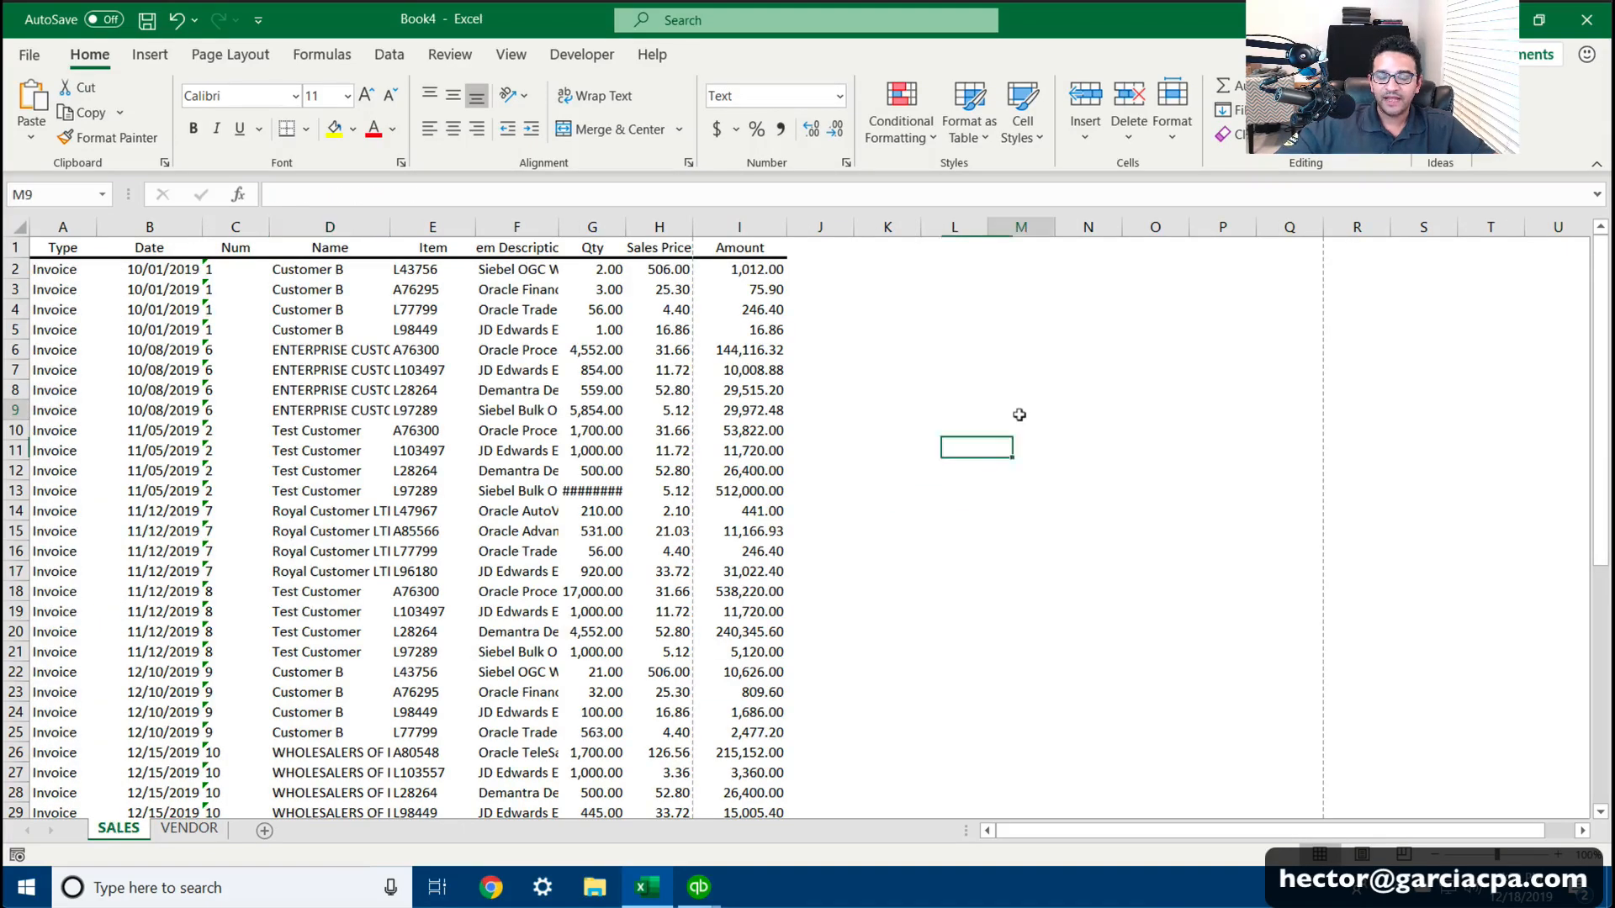
left_click(816, 244)
type("Pt")
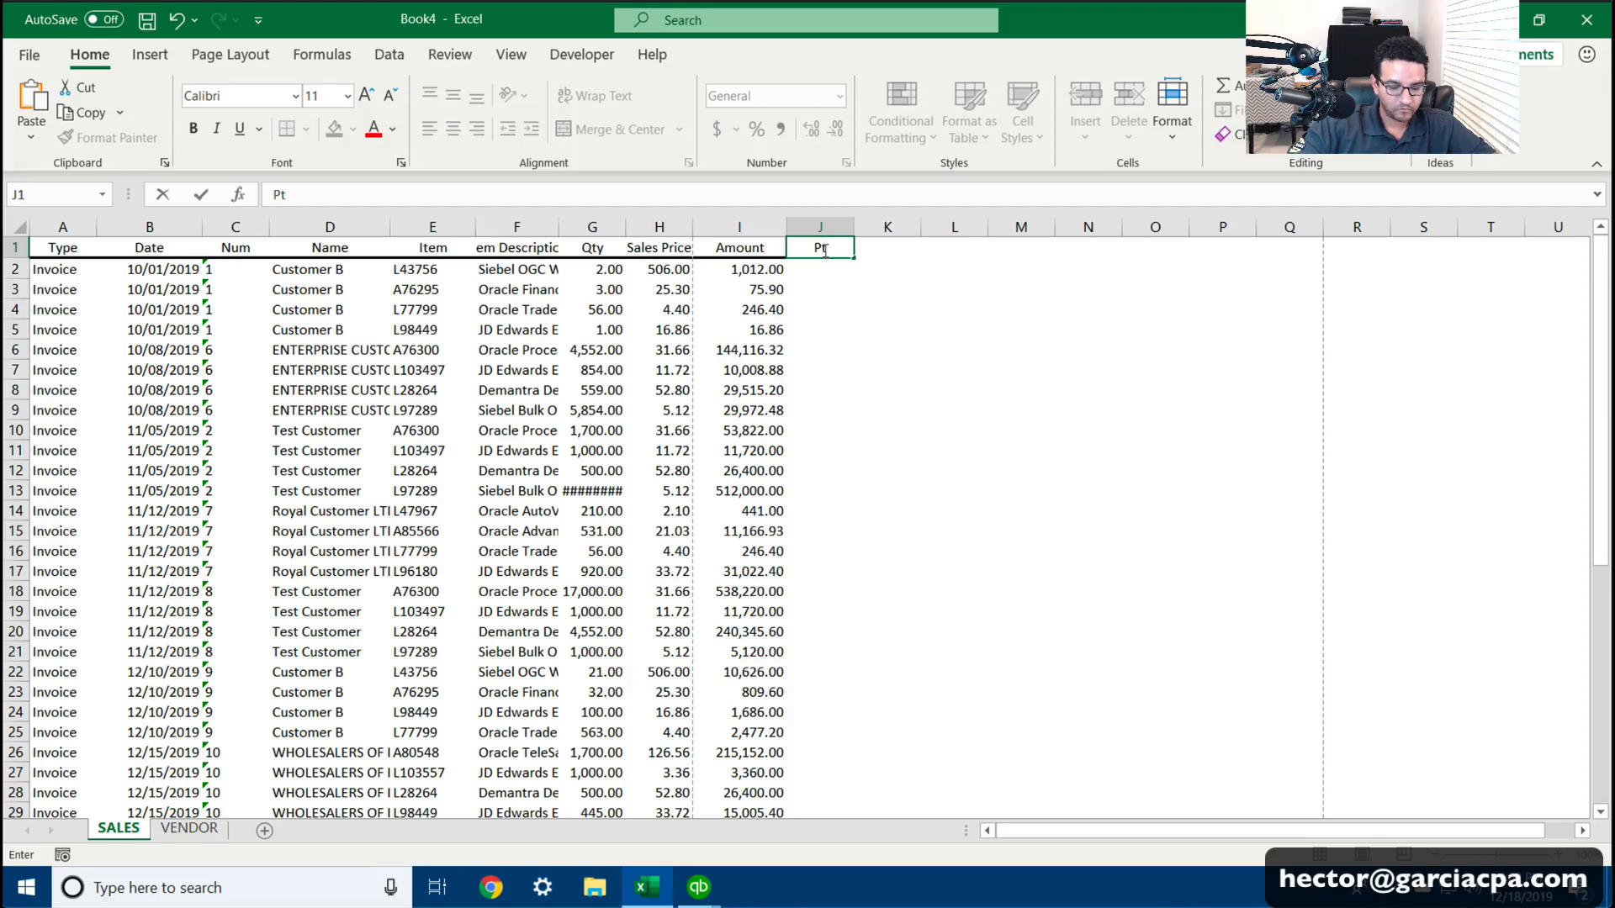
type("referrred")
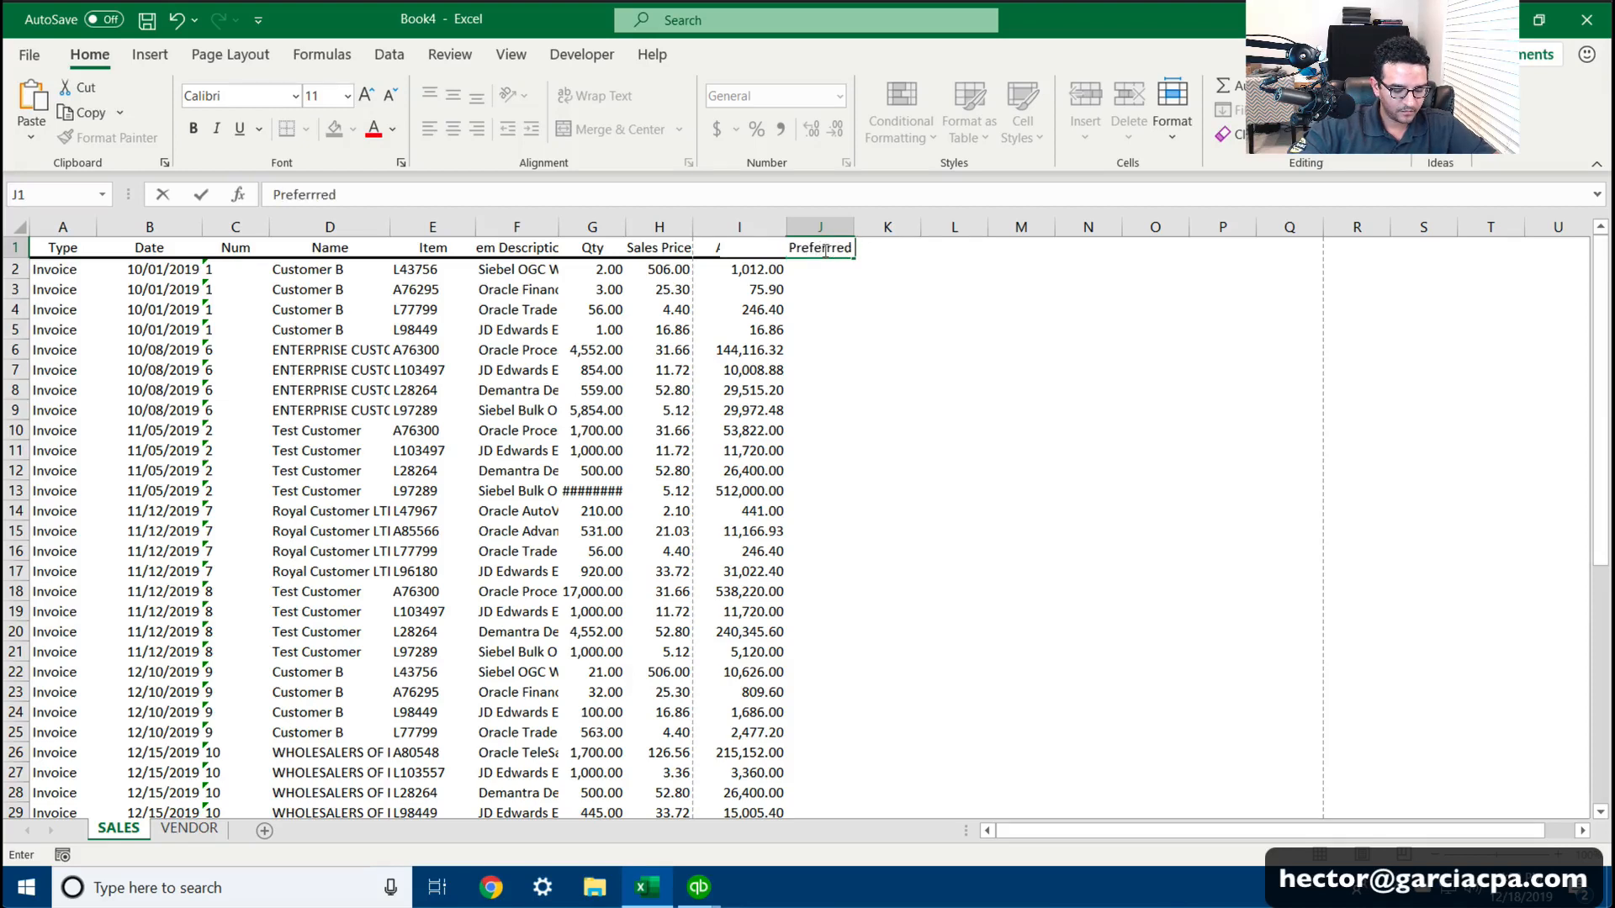
type(" Vendor")
key("Return")
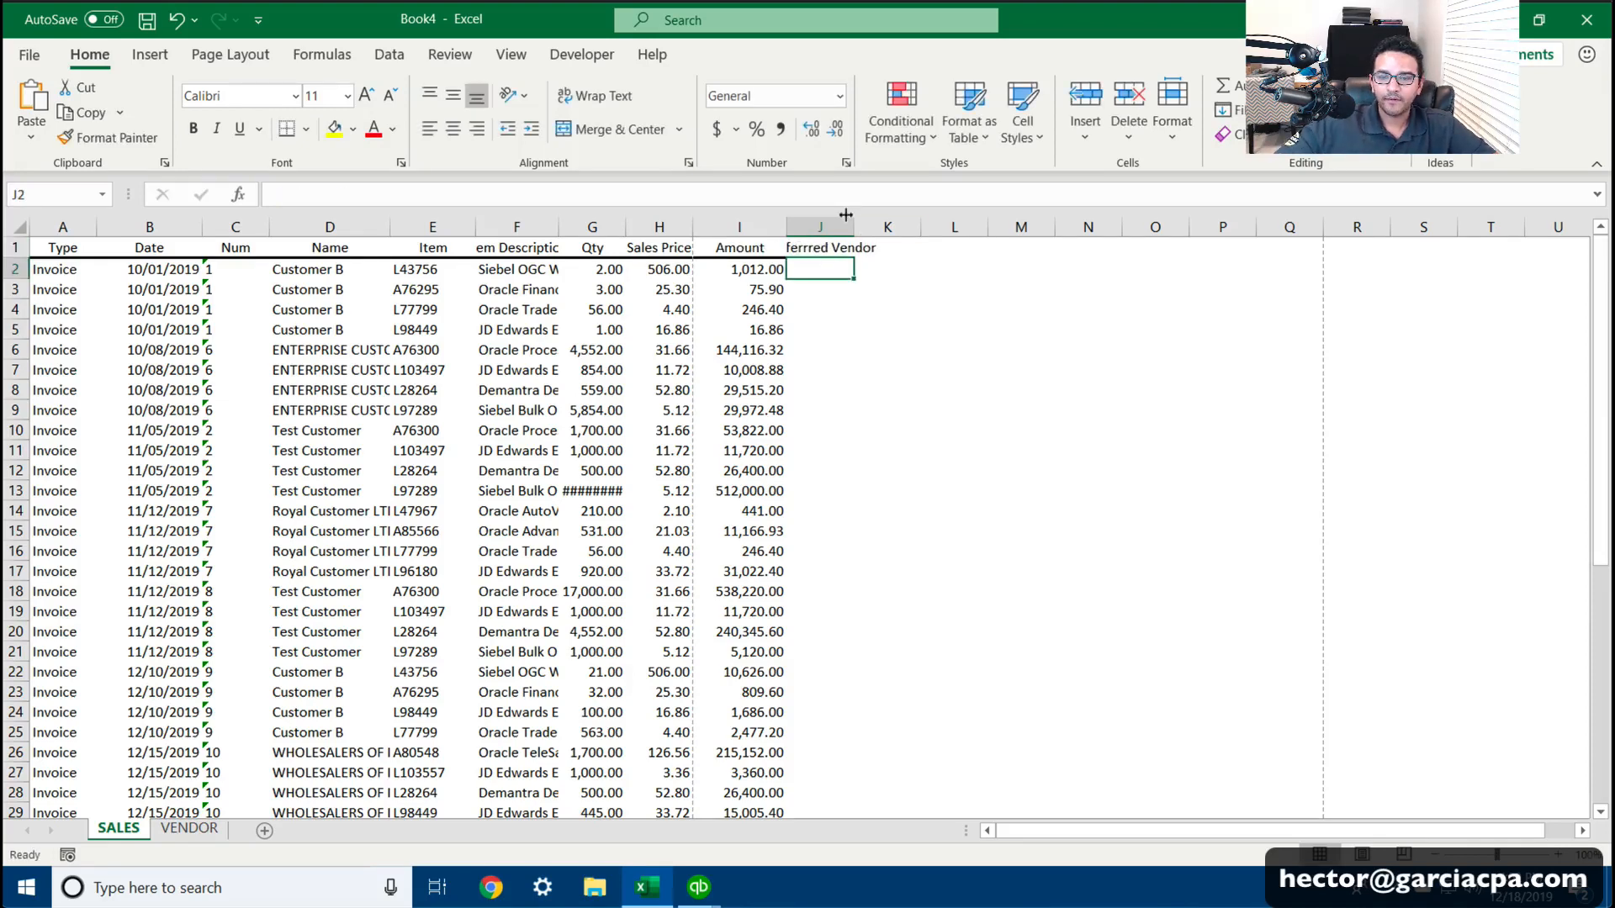
Step: Widen column J on the SALES sheet and correct its header's spelling to Preferred Vendor
left_click_drag(846, 215, 967, 215)
left_click(867, 251)
double_click(867, 252)
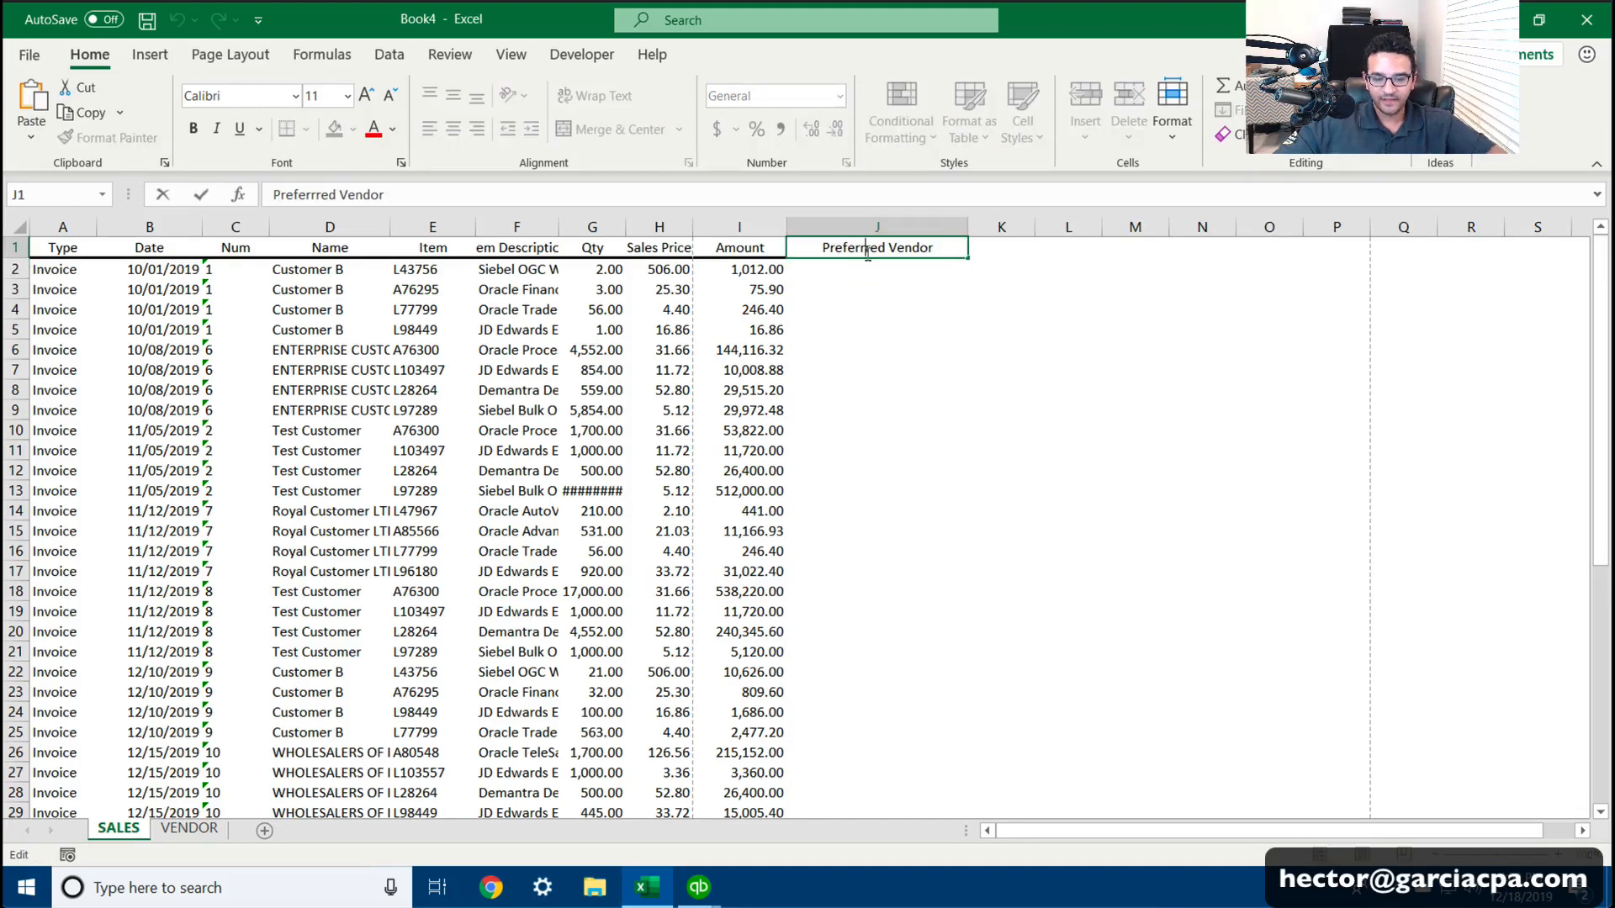
key("BackSpace")
left_click(954, 343)
left_click(867, 273)
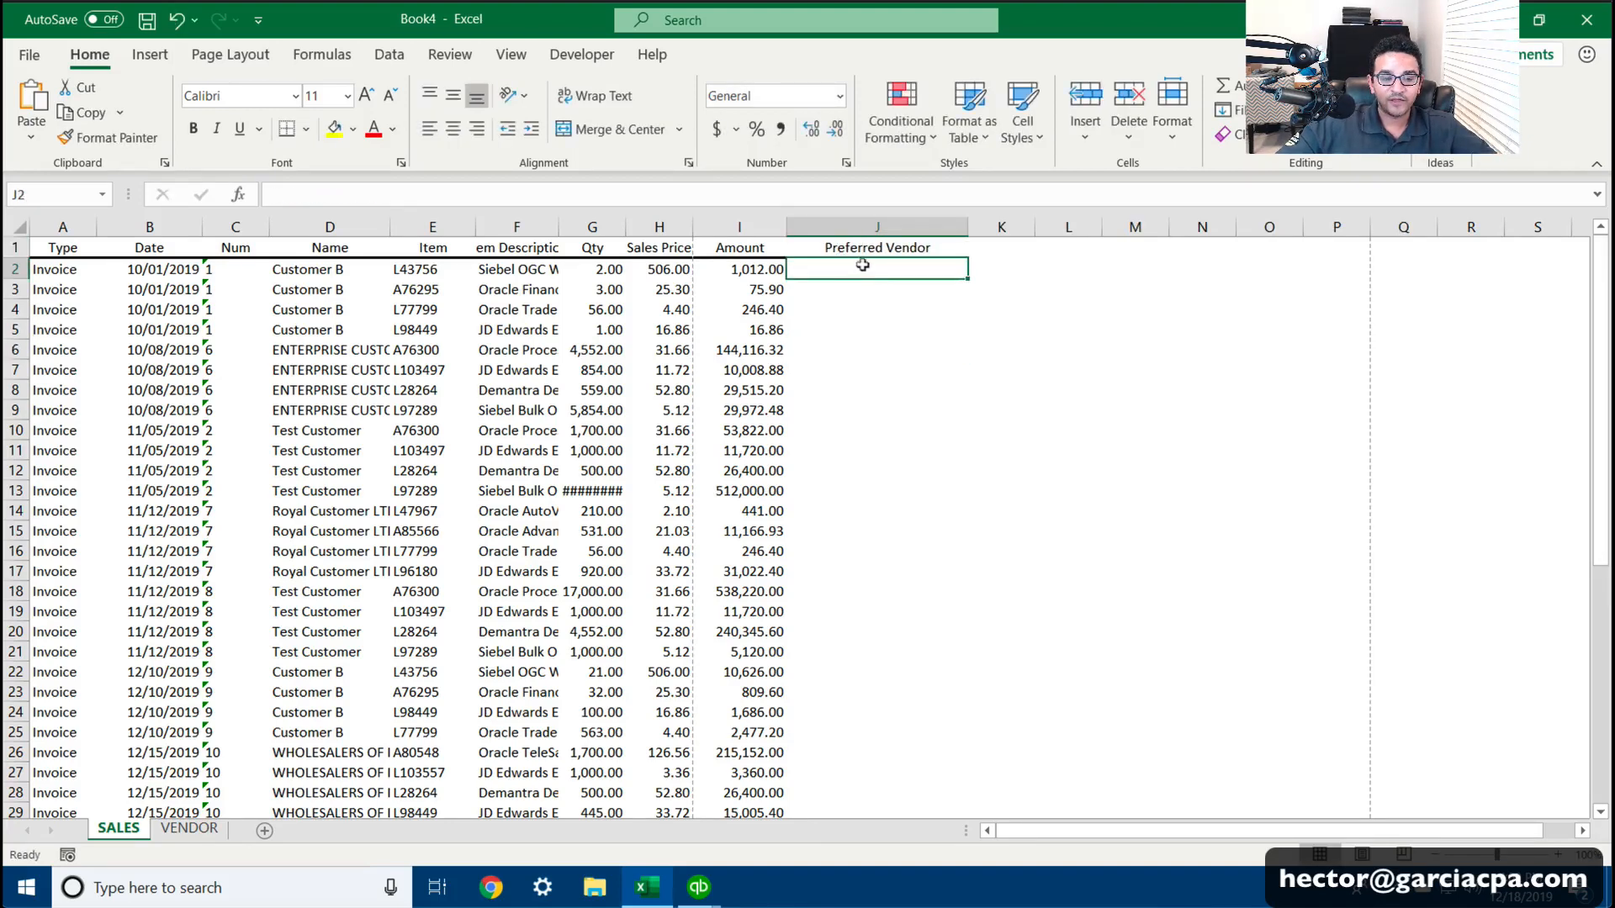
Step: Name the whole item and preferred vendor table on the VENDOR sheet VENDORS
left_click(413, 266)
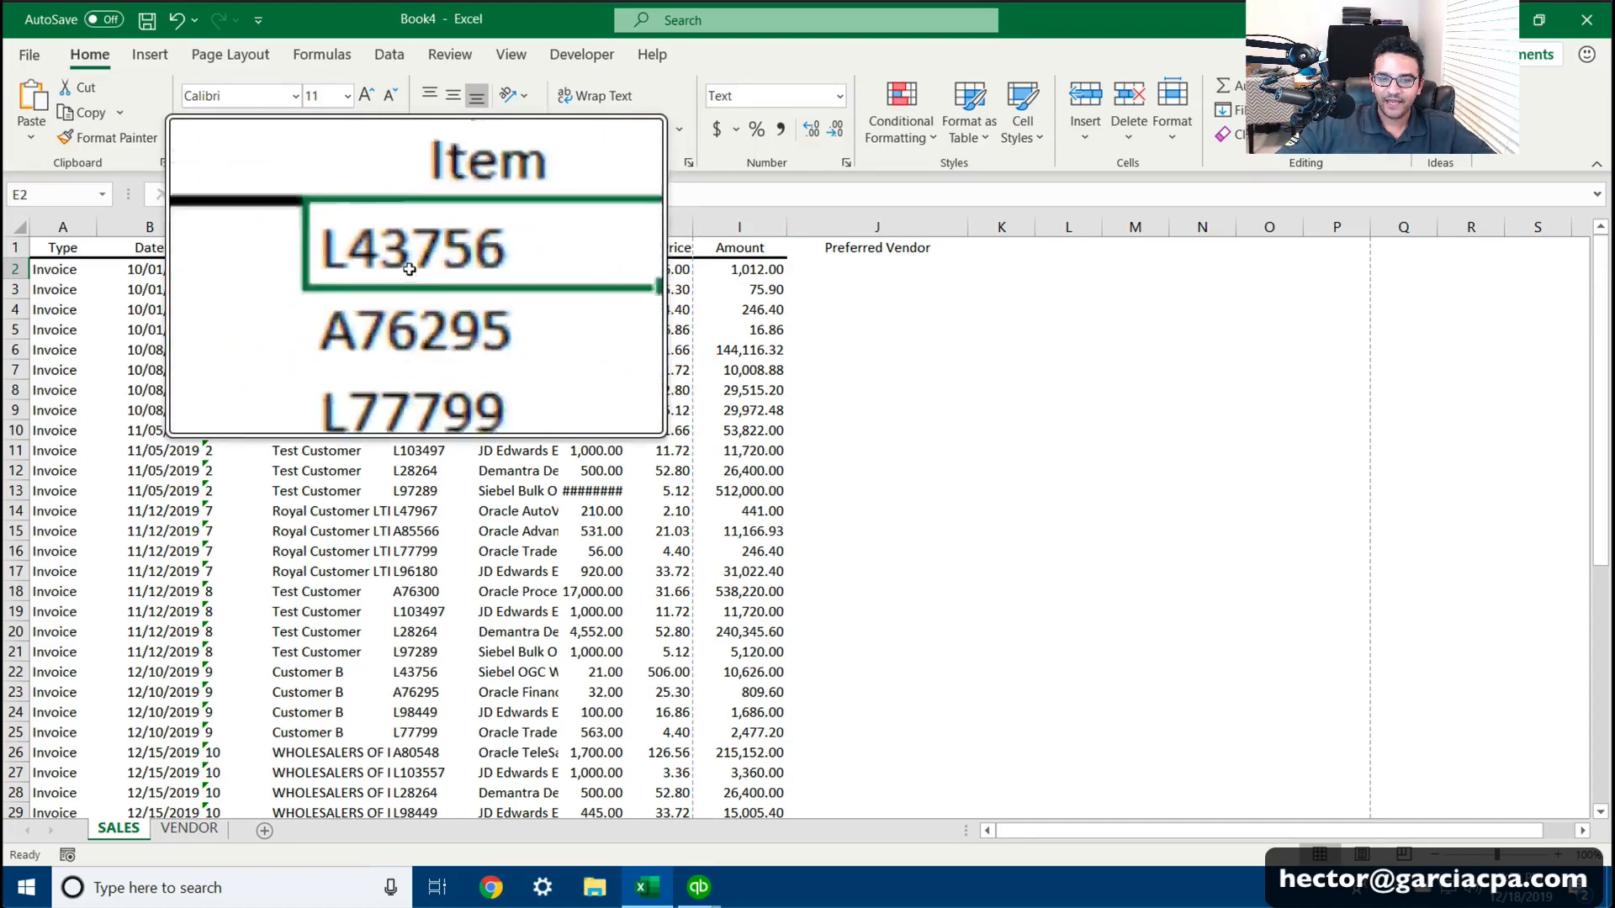
left_click(188, 828)
left_click(84, 268)
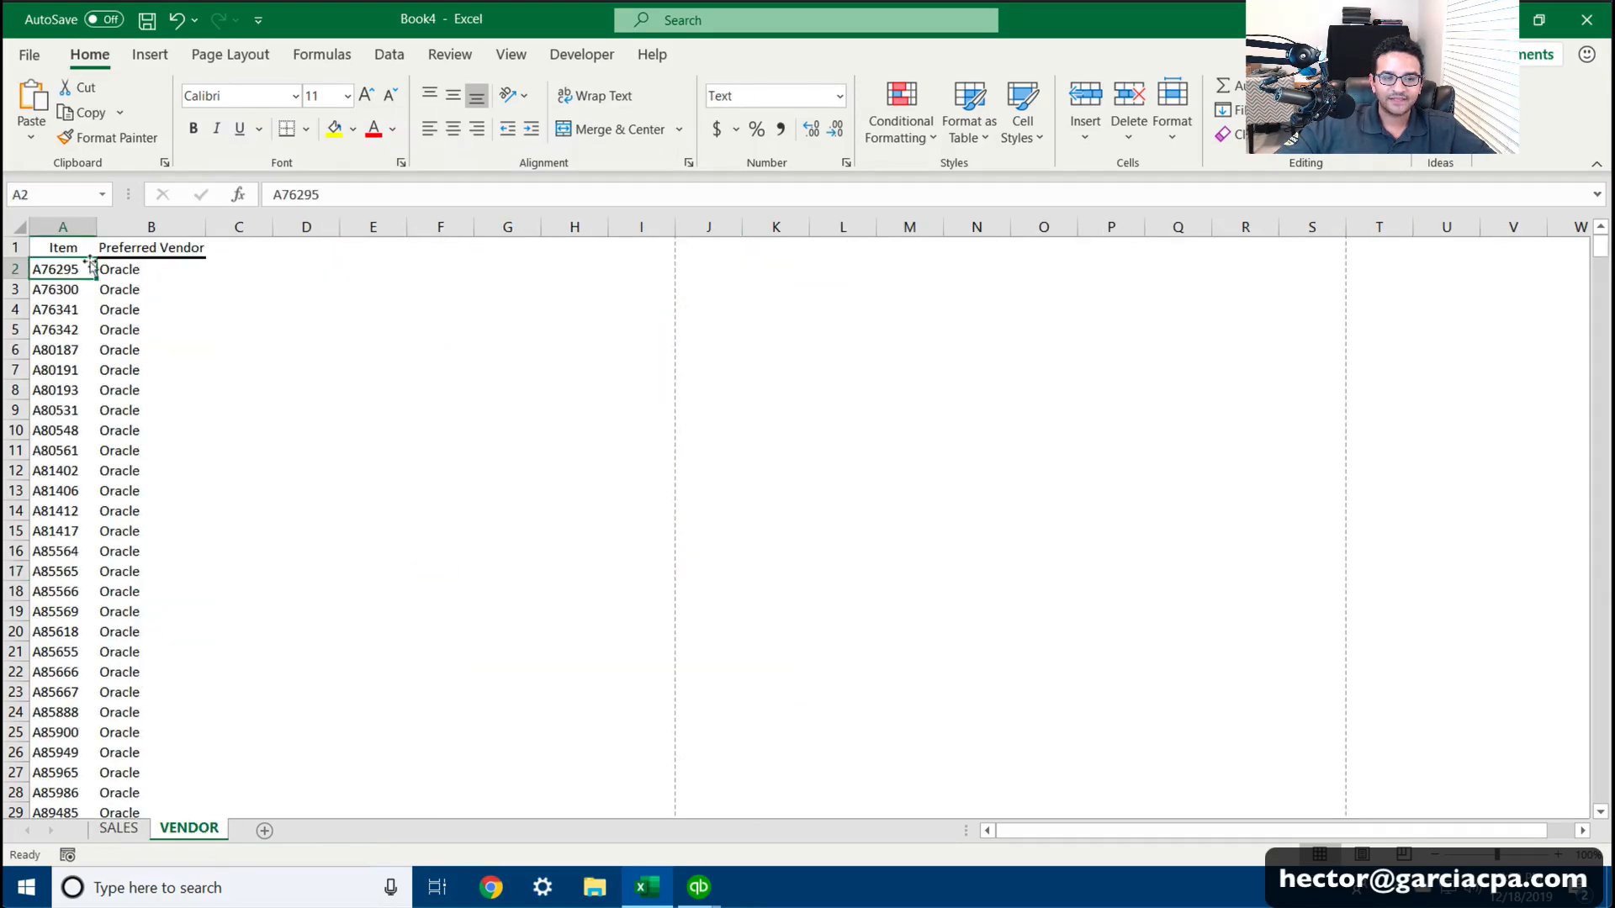
left_click(127, 268)
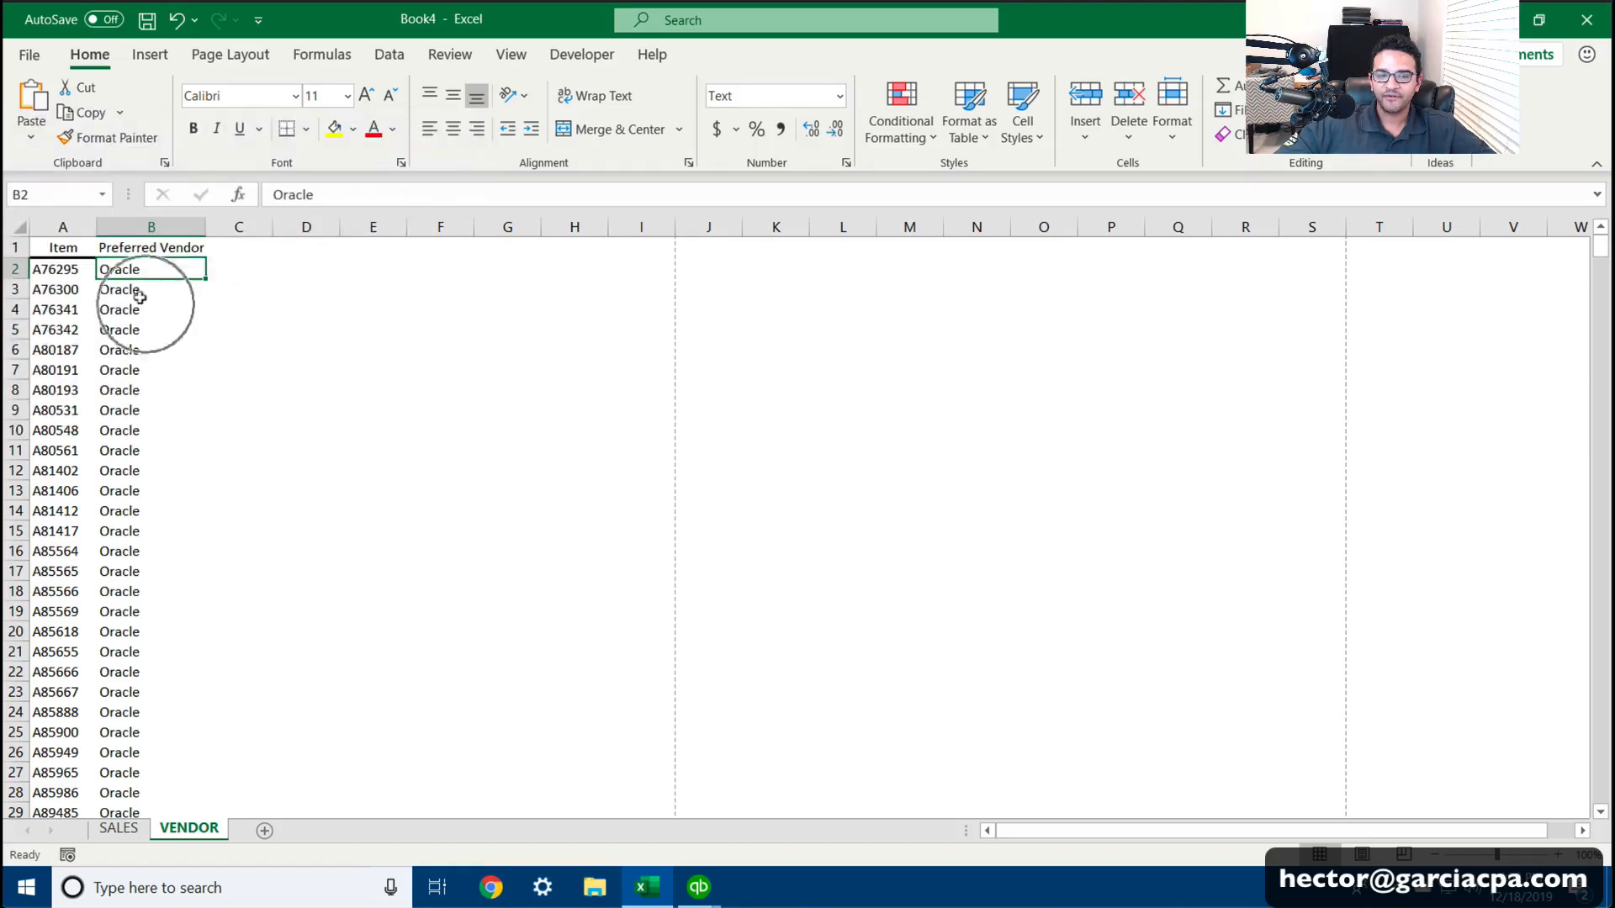
left_click(59, 309)
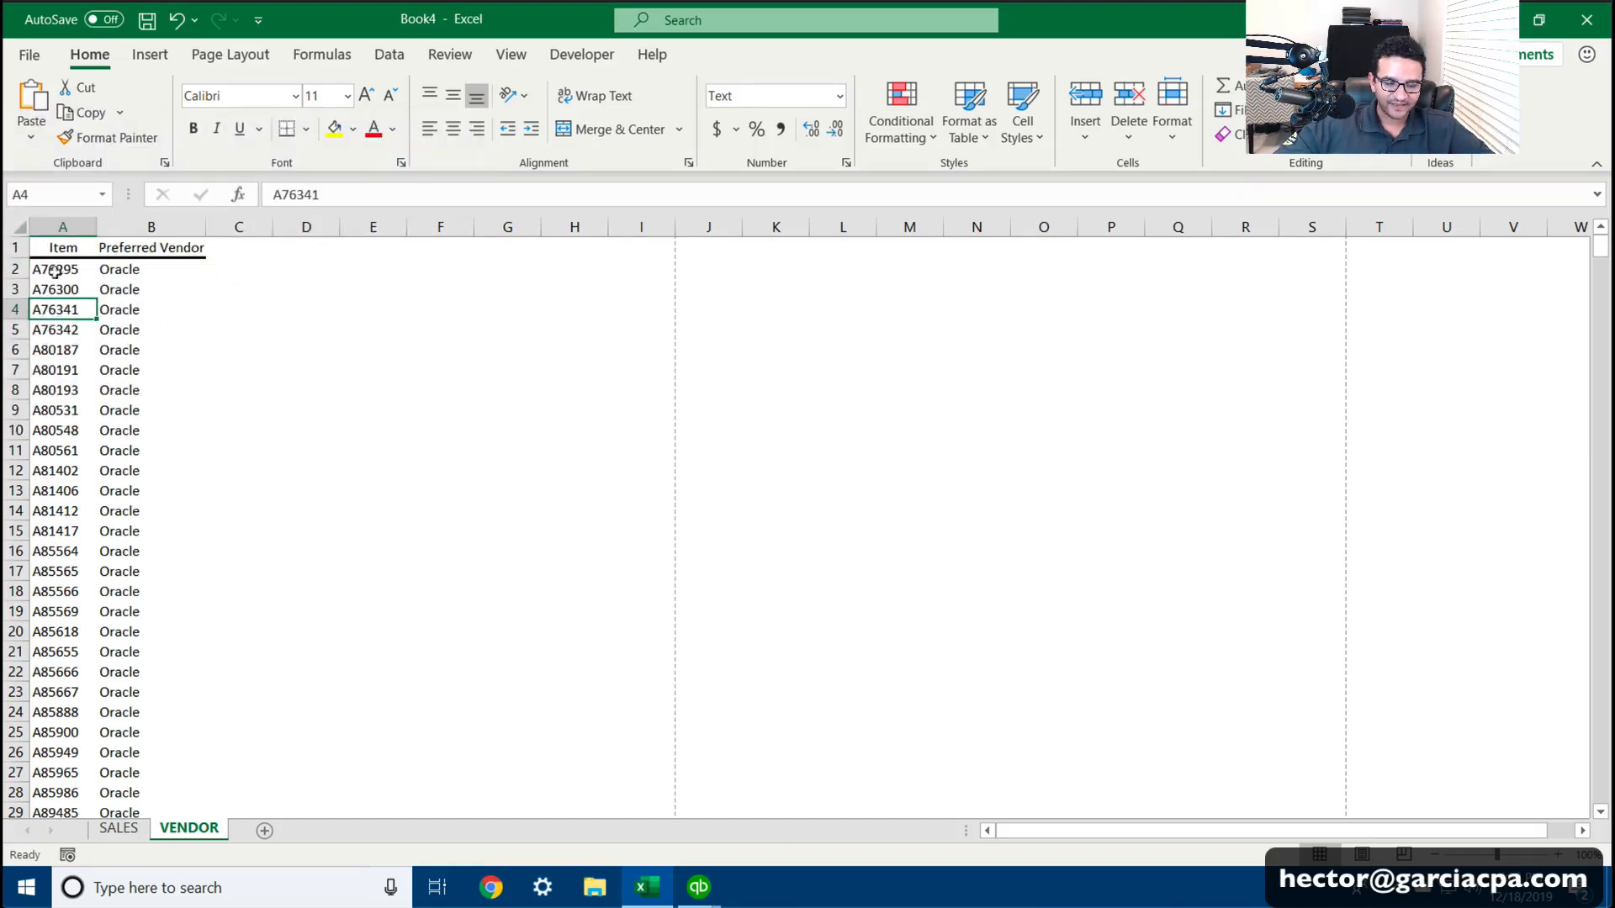
key("ctrl+a")
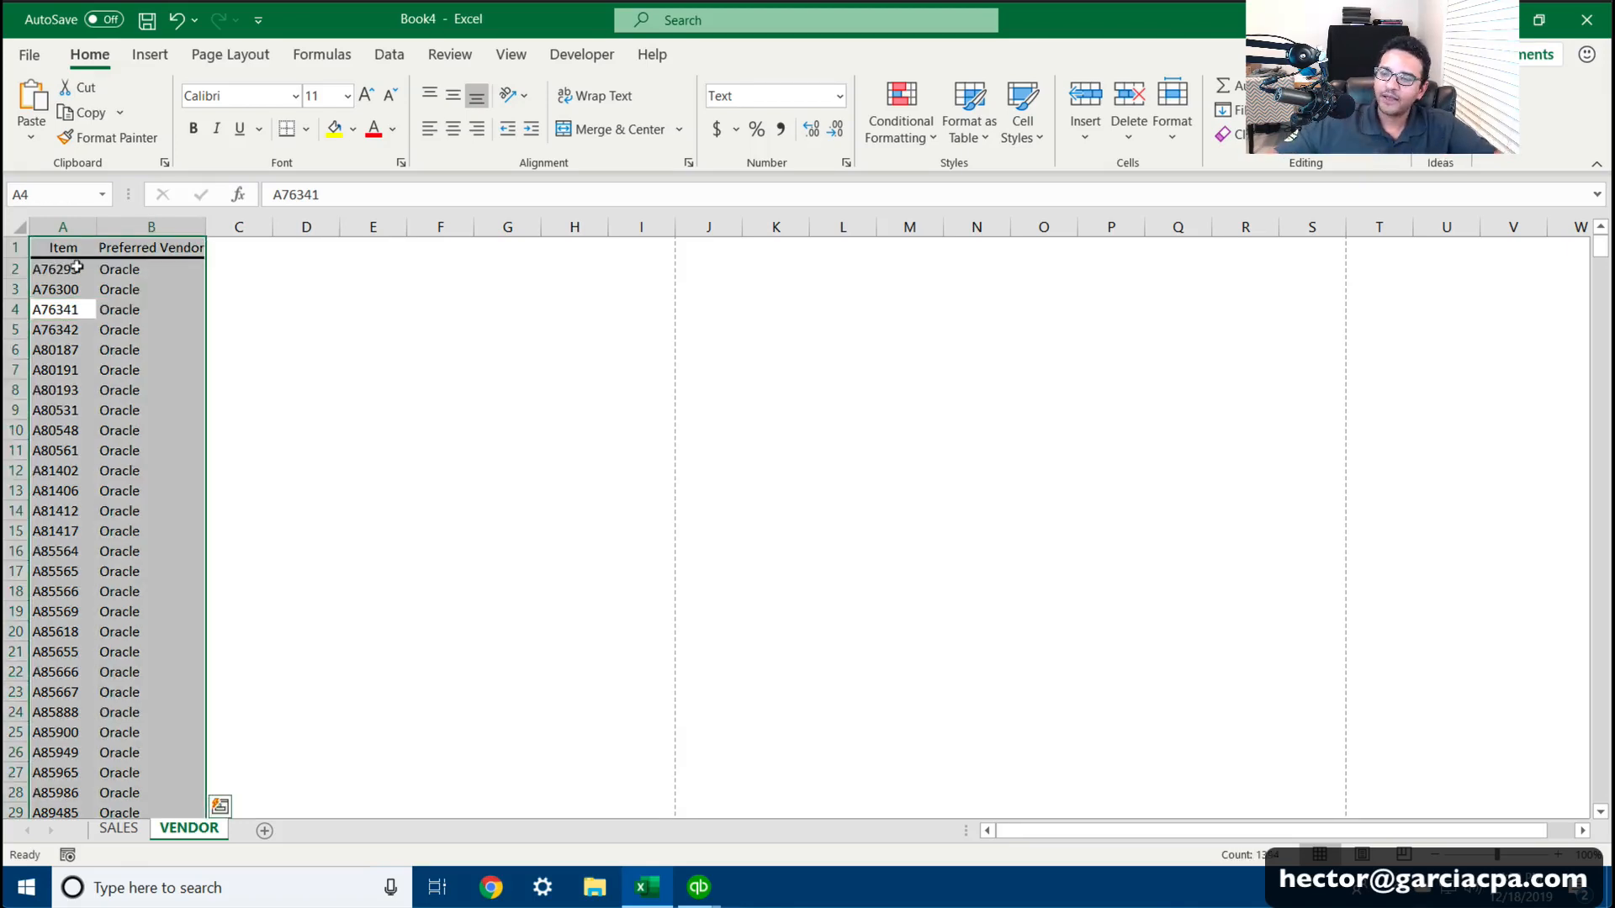
left_click(30, 196)
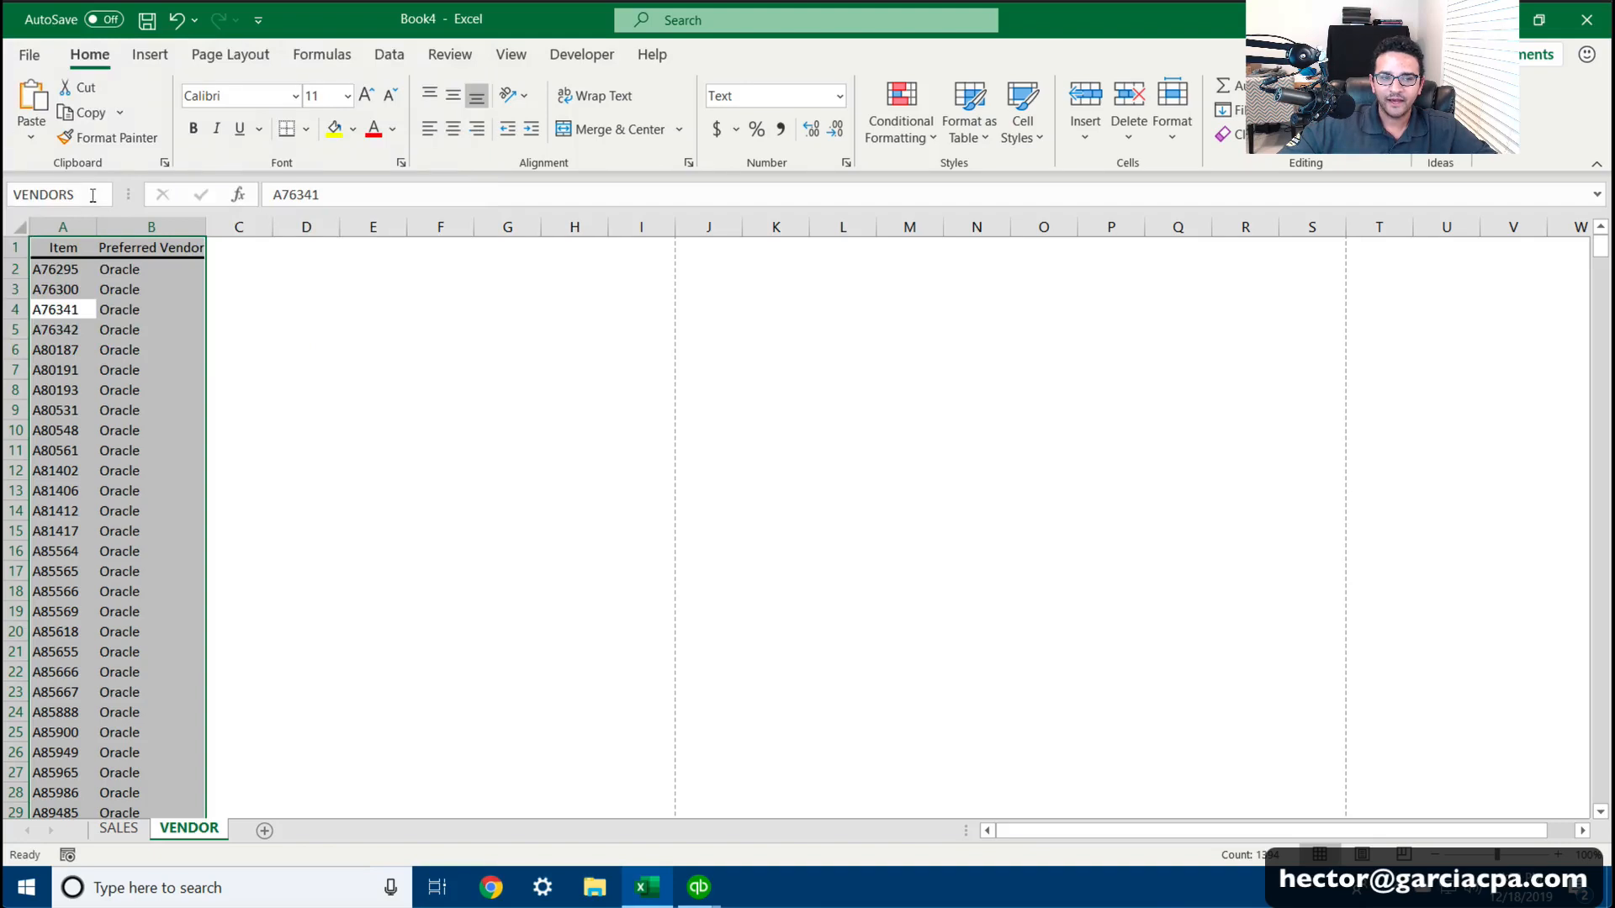
left_click(102, 195)
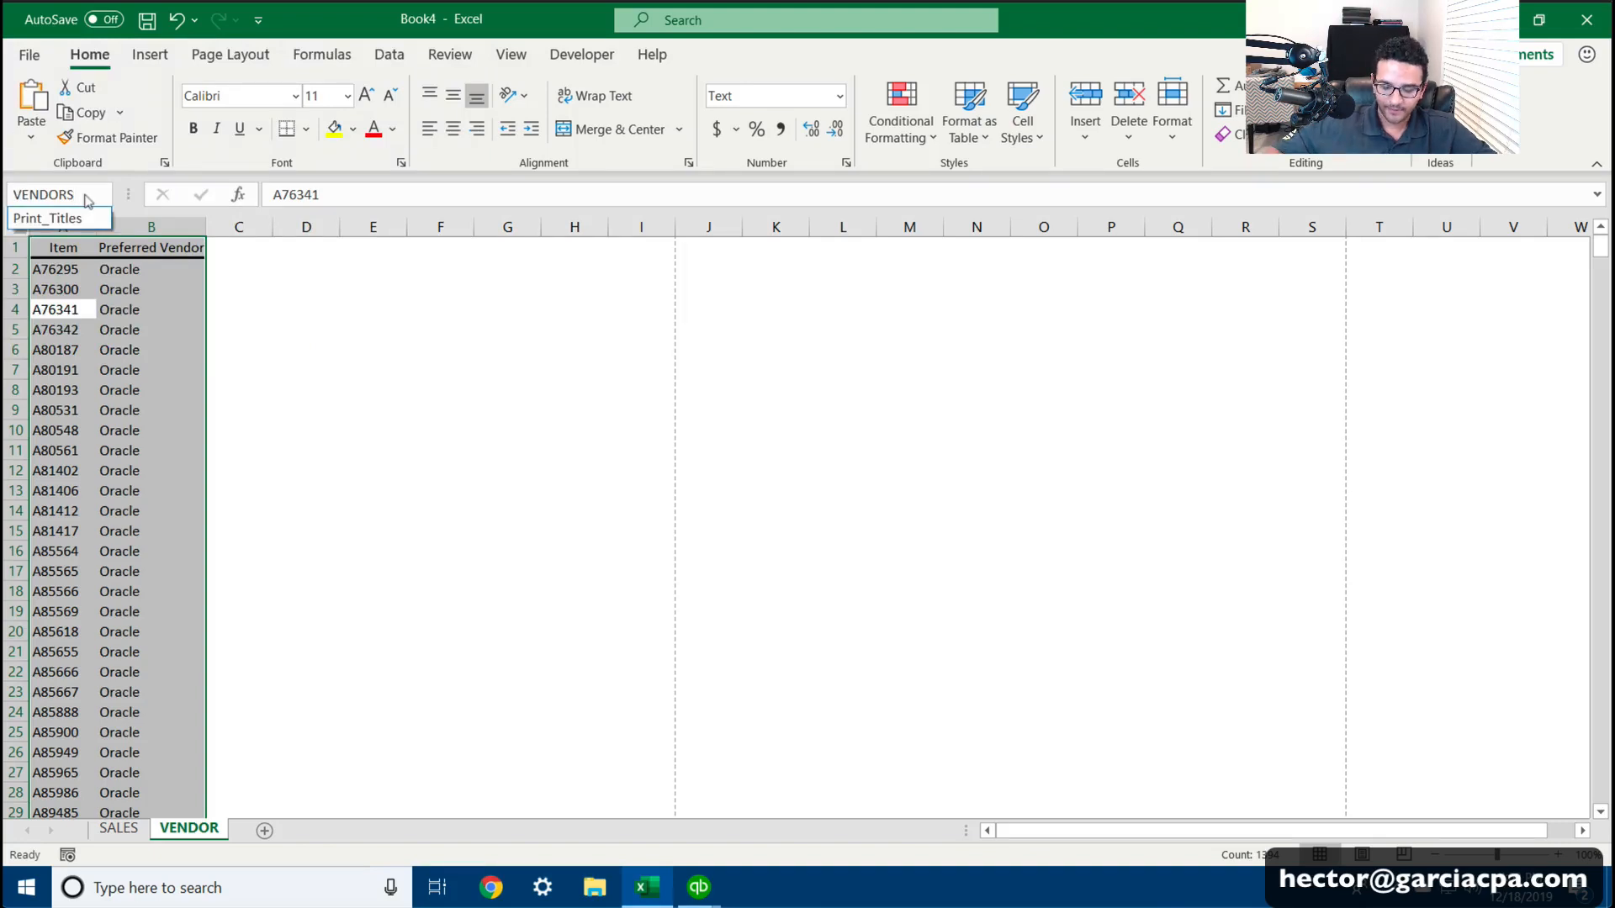
key("Escape")
left_click(387, 509)
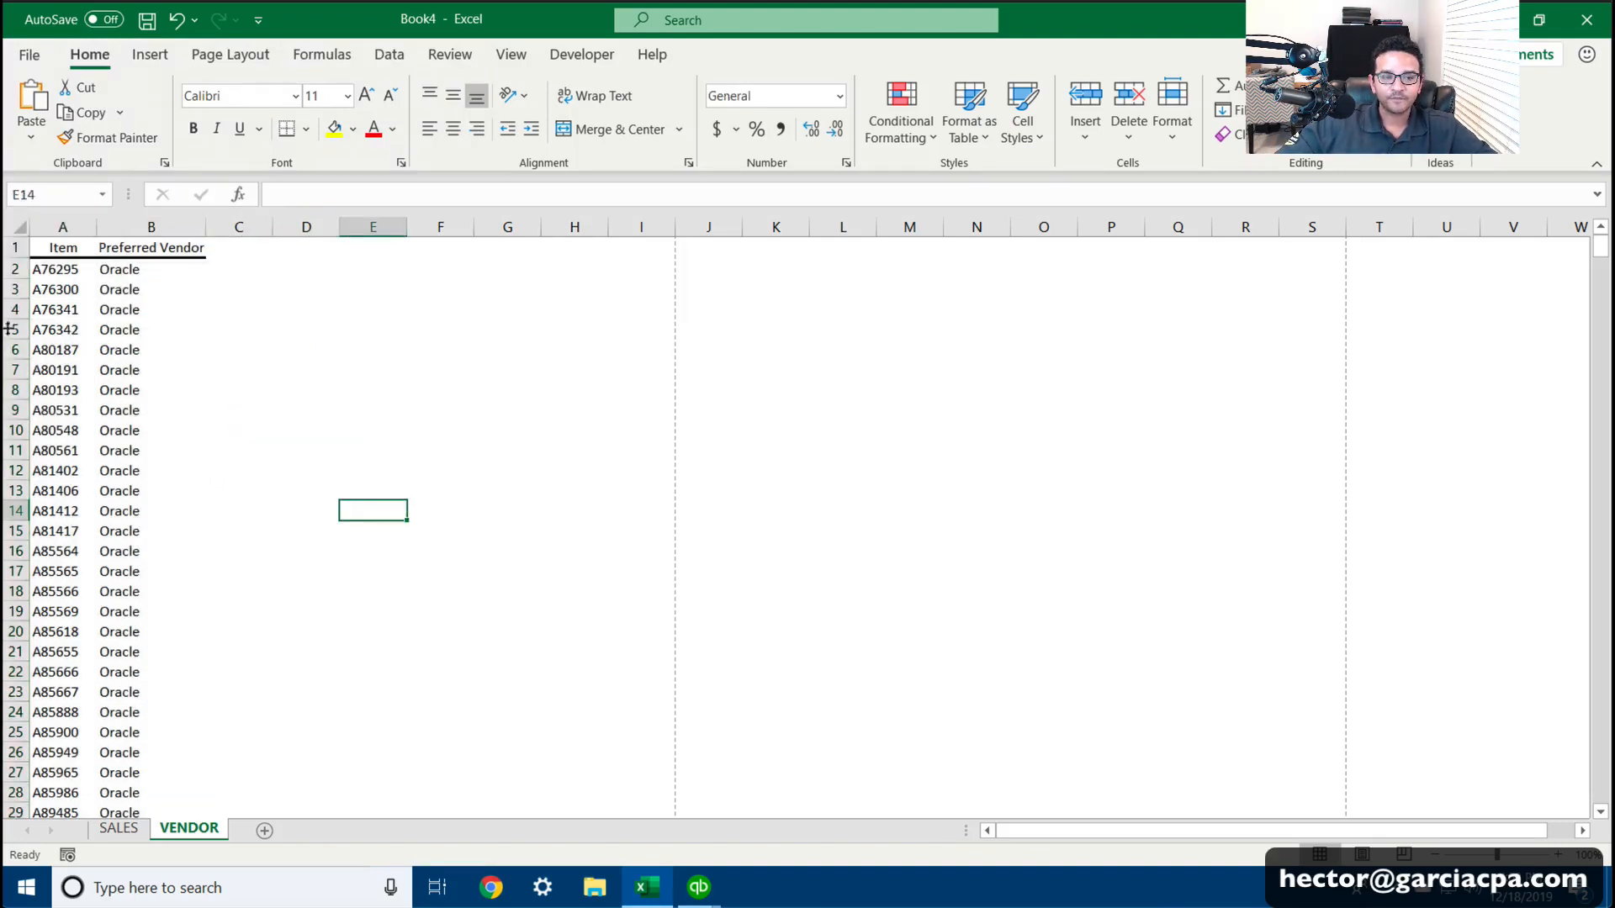
Step: Reselect the entire item and preferred vendor table to check its range name
left_click(45, 325)
key("ctrl+a")
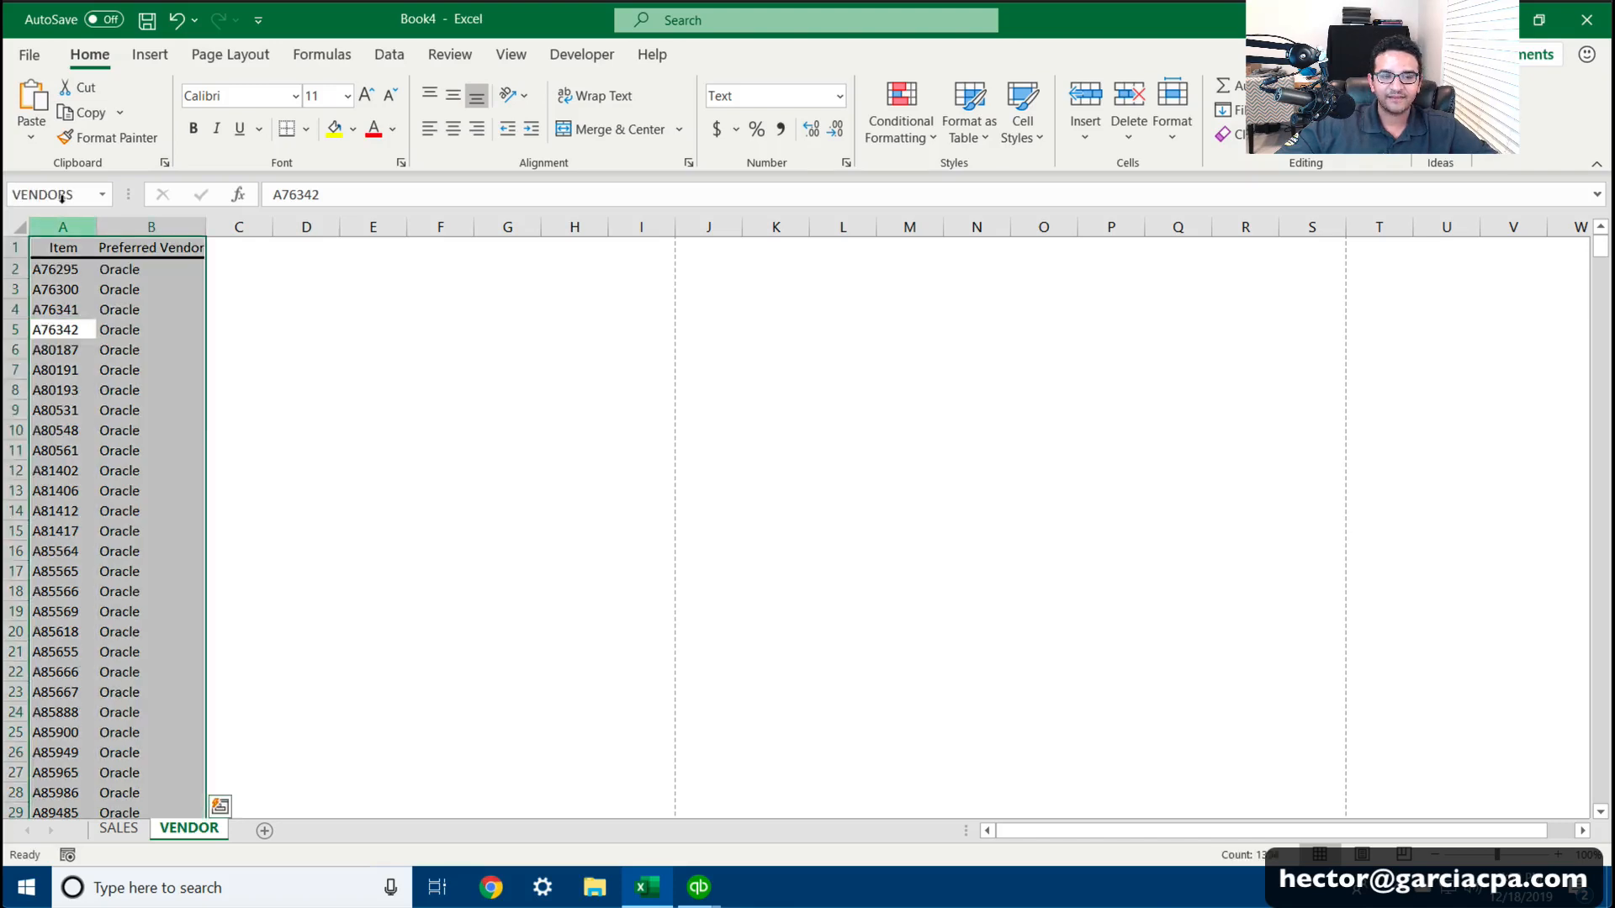
left_click(83, 198)
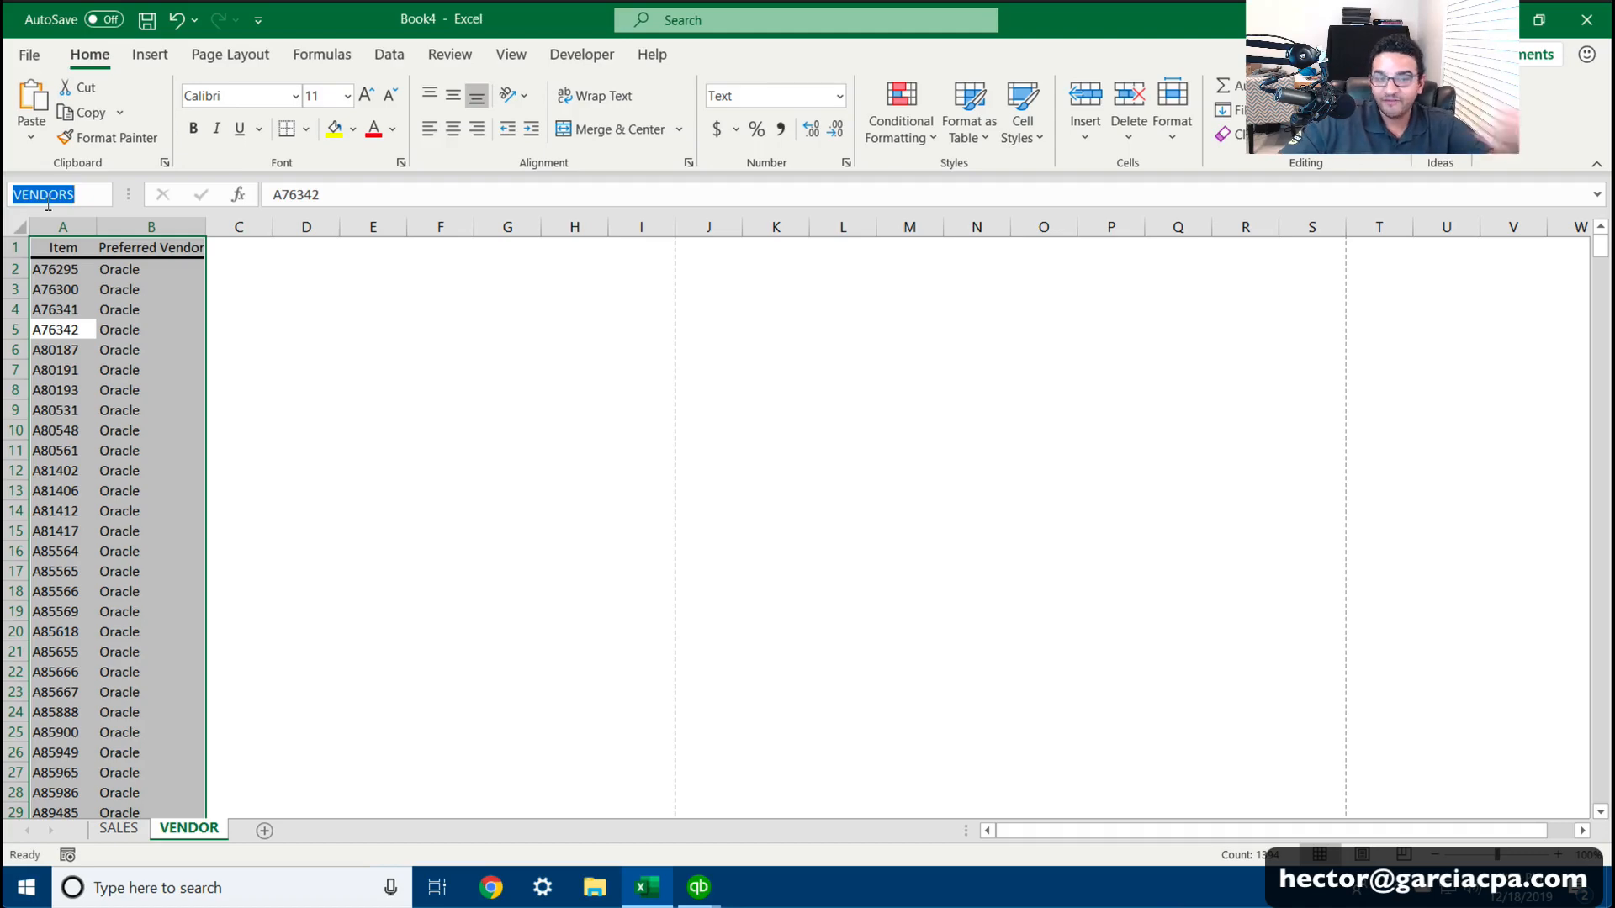
Step: Begin a VLOOKUP formula in cell J2 of the SALES sheet with item cell E2 as the lookup value
left_click(118, 829)
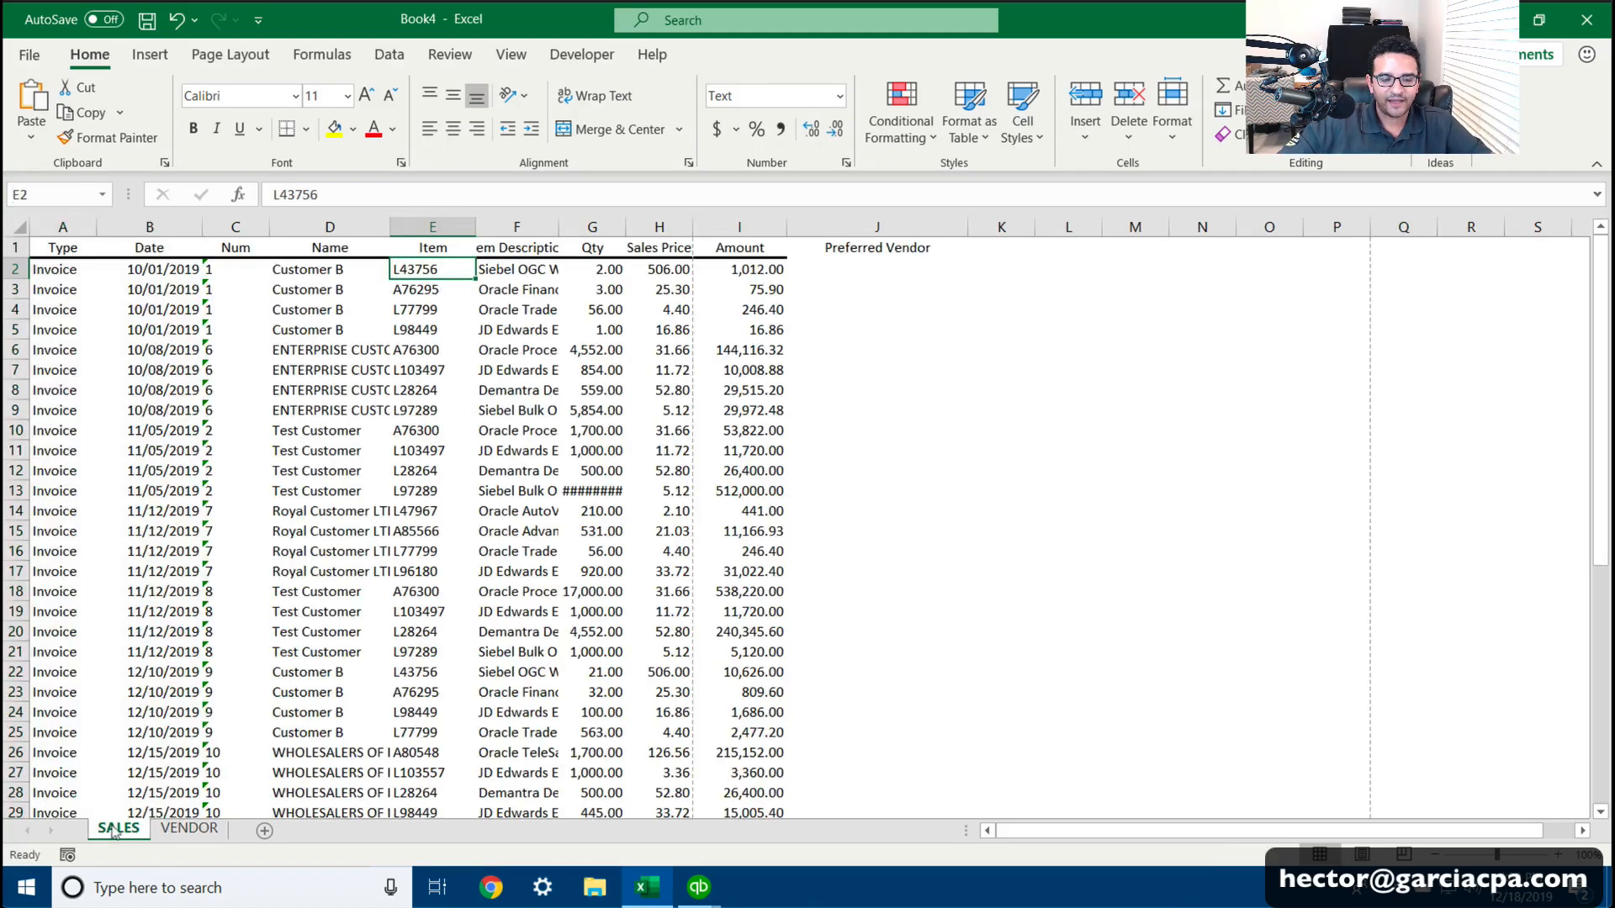
left_click(859, 263)
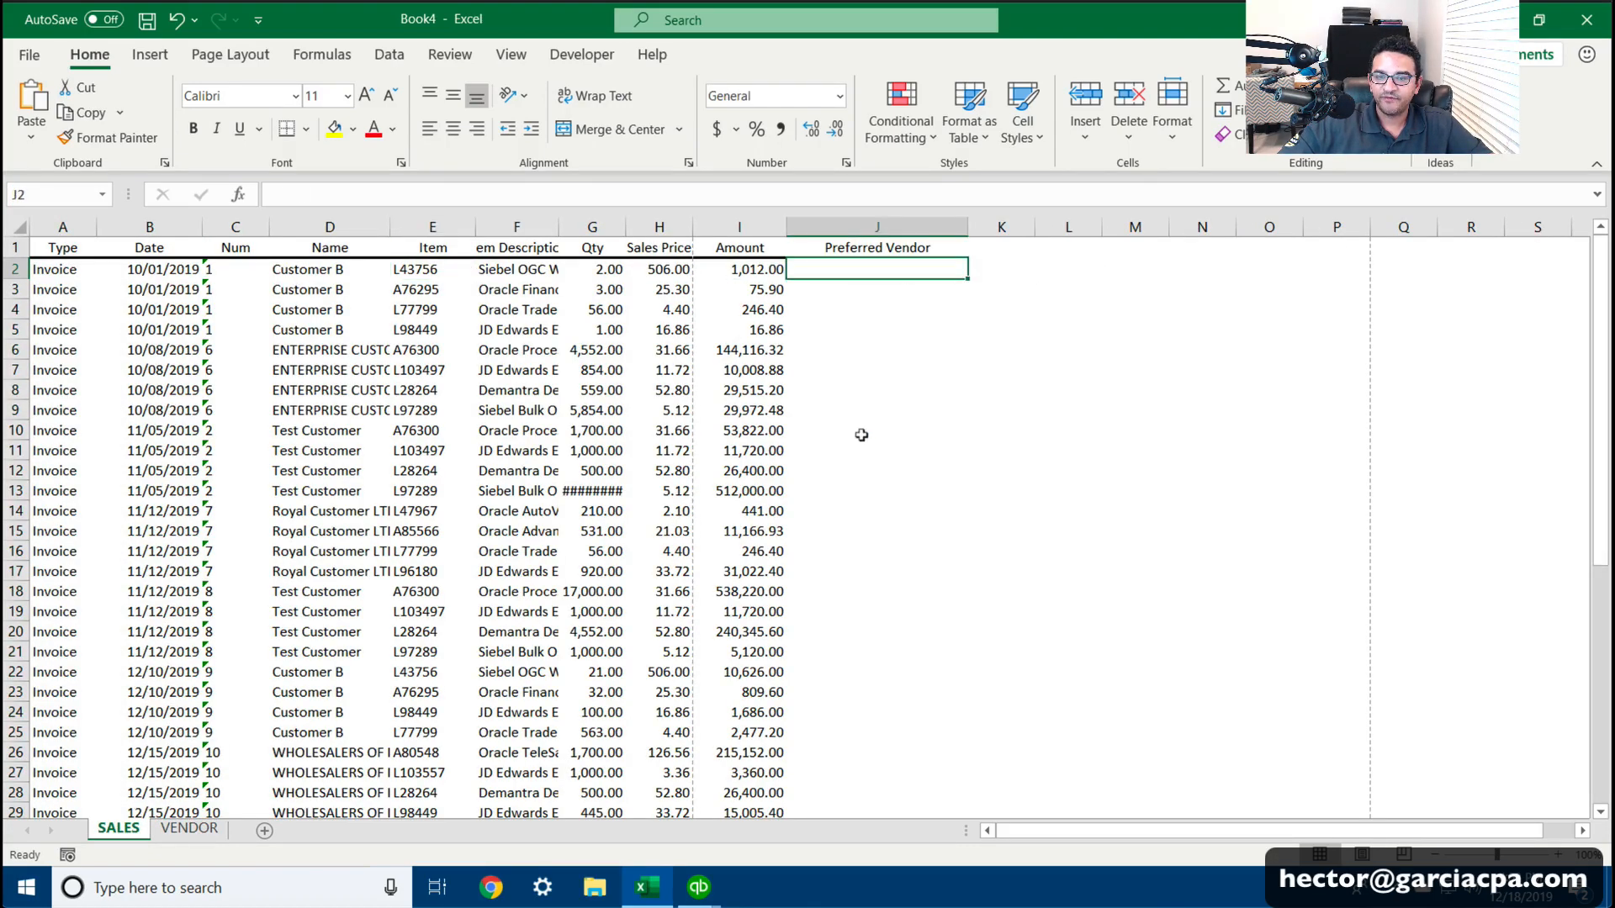
type("=")
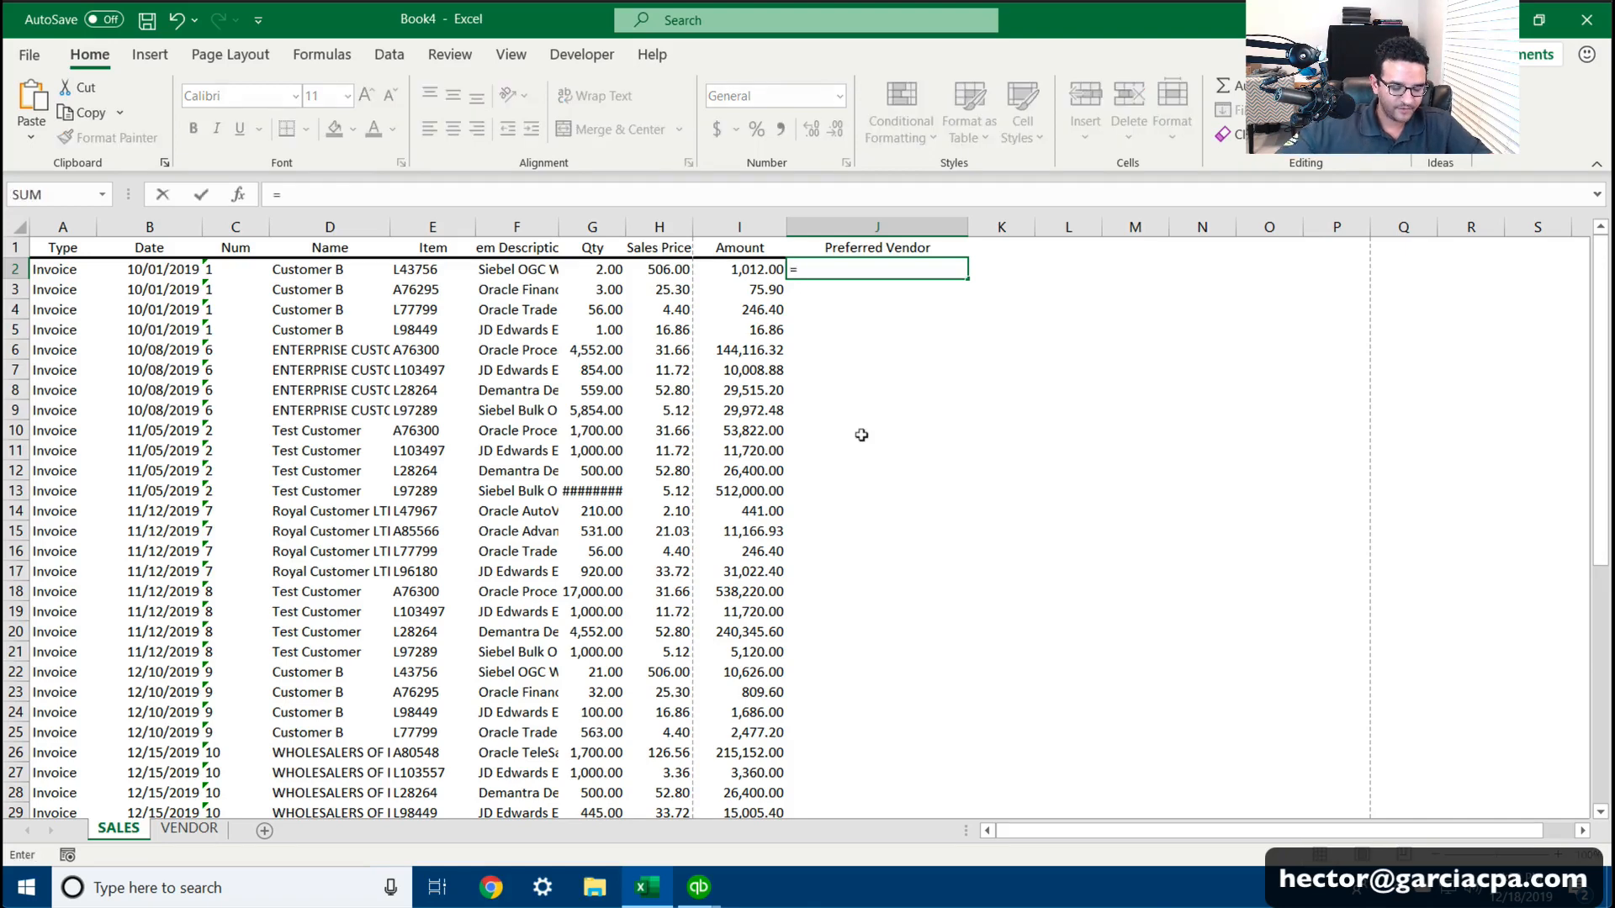
type("vloo")
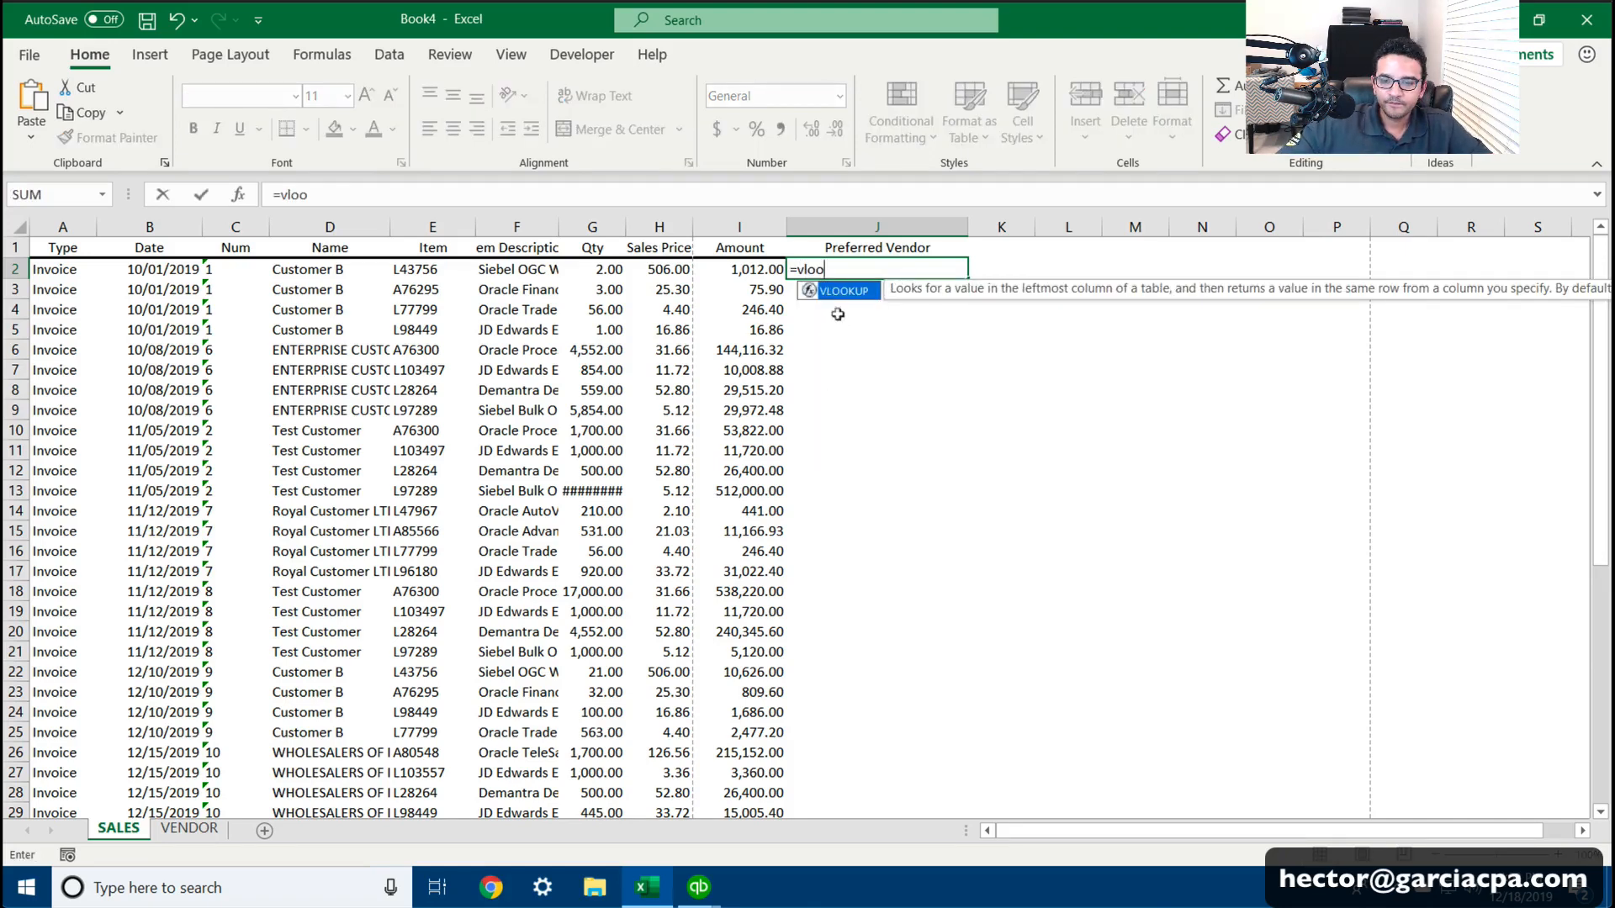
double_click(837, 292)
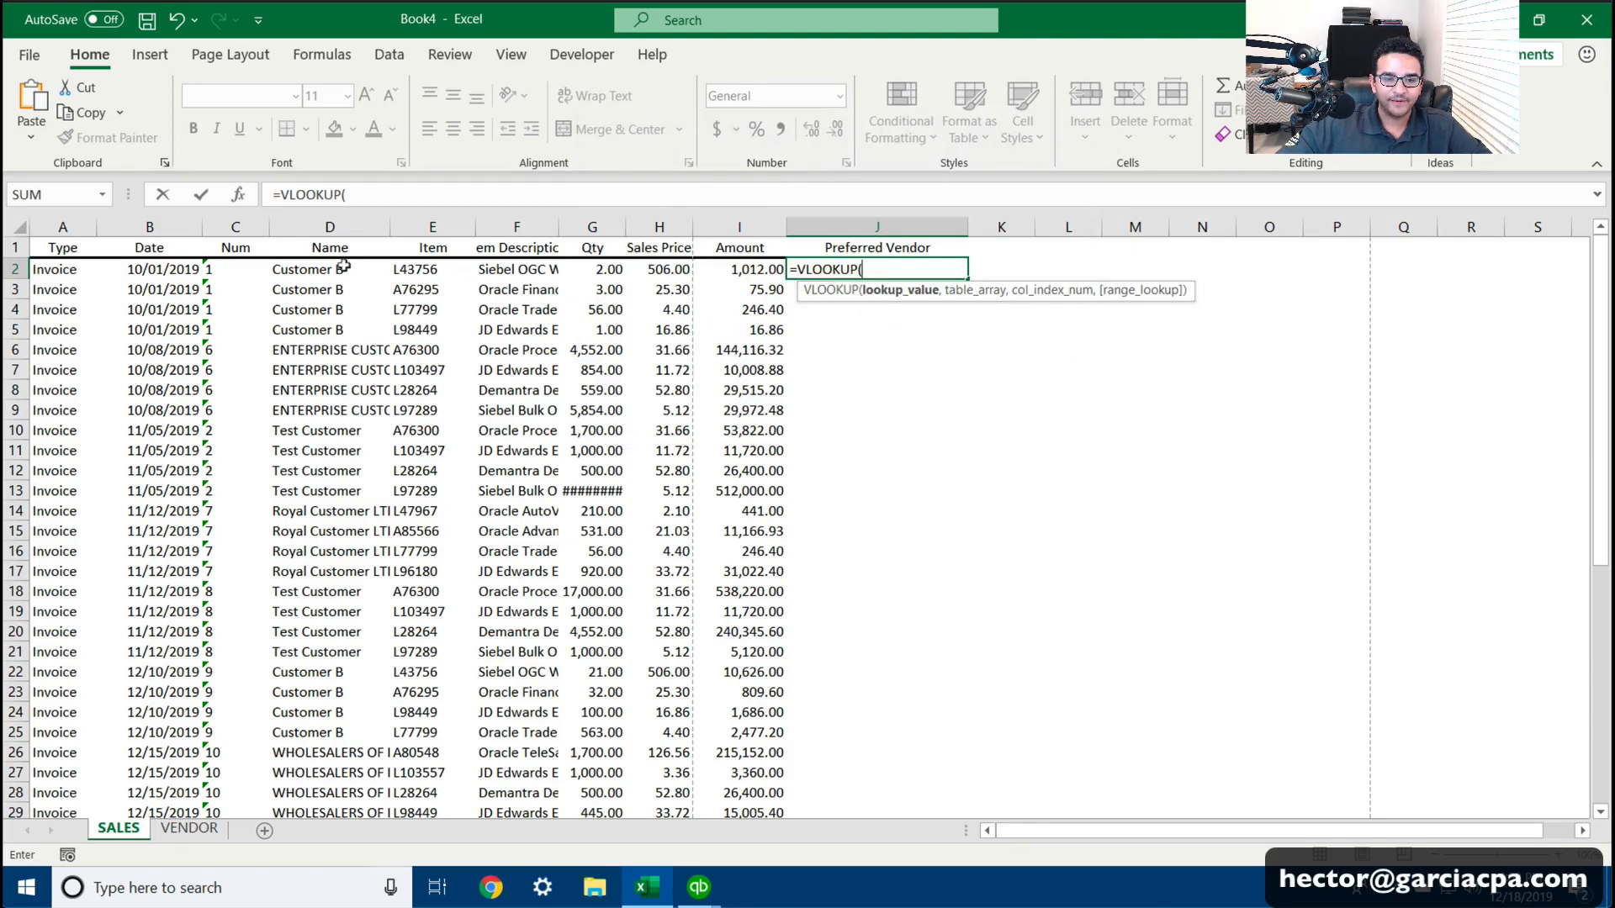
left_click(403, 267)
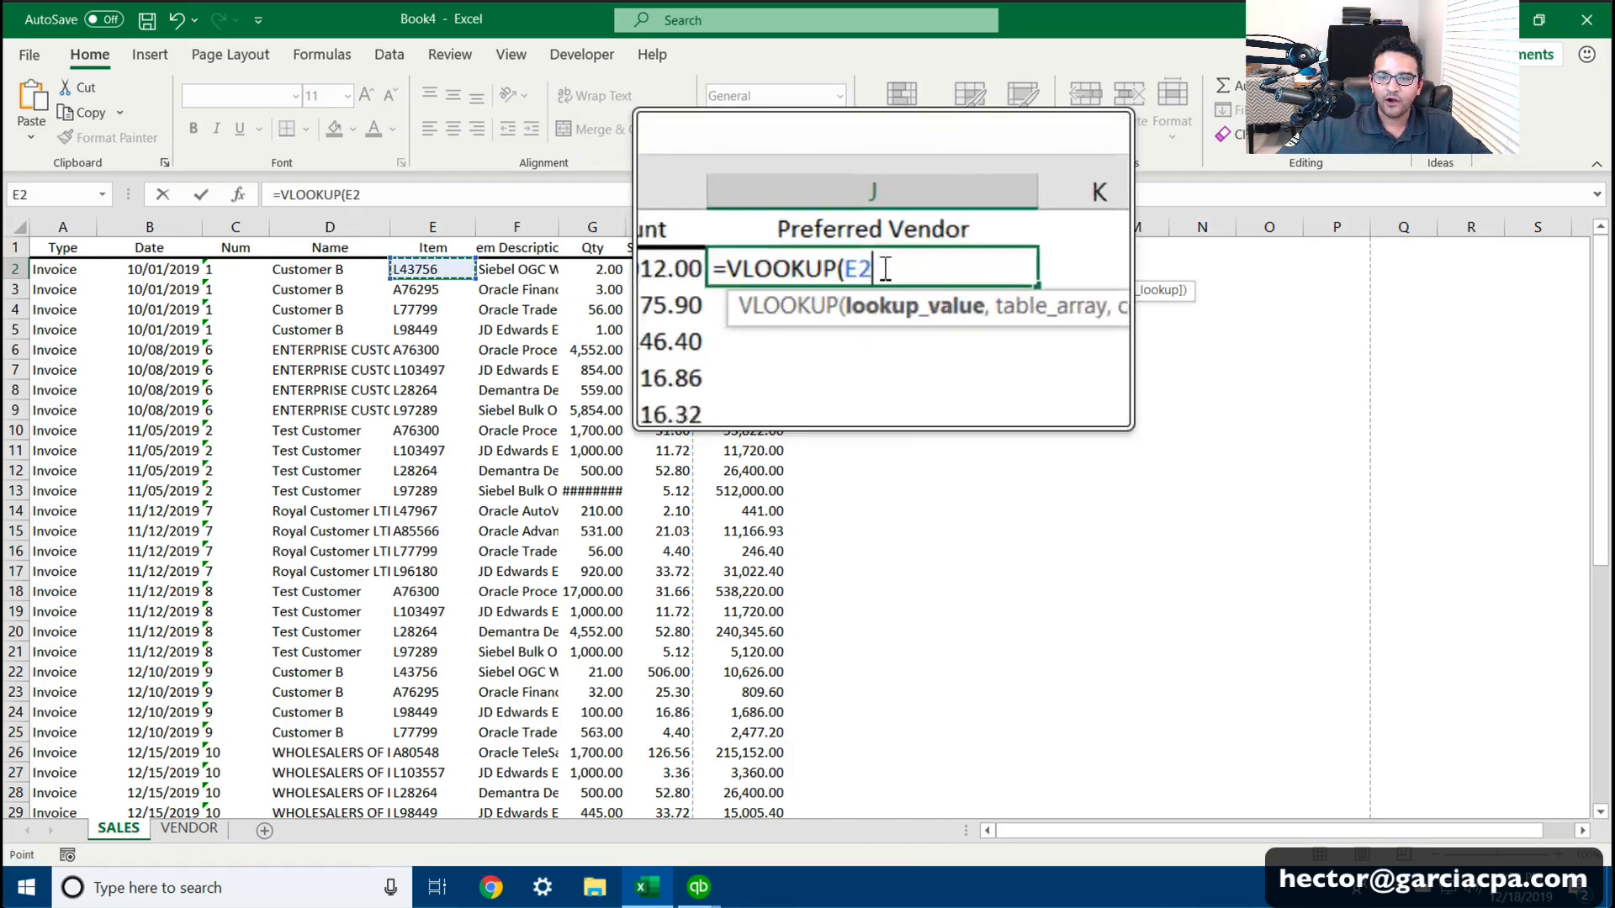
type(",")
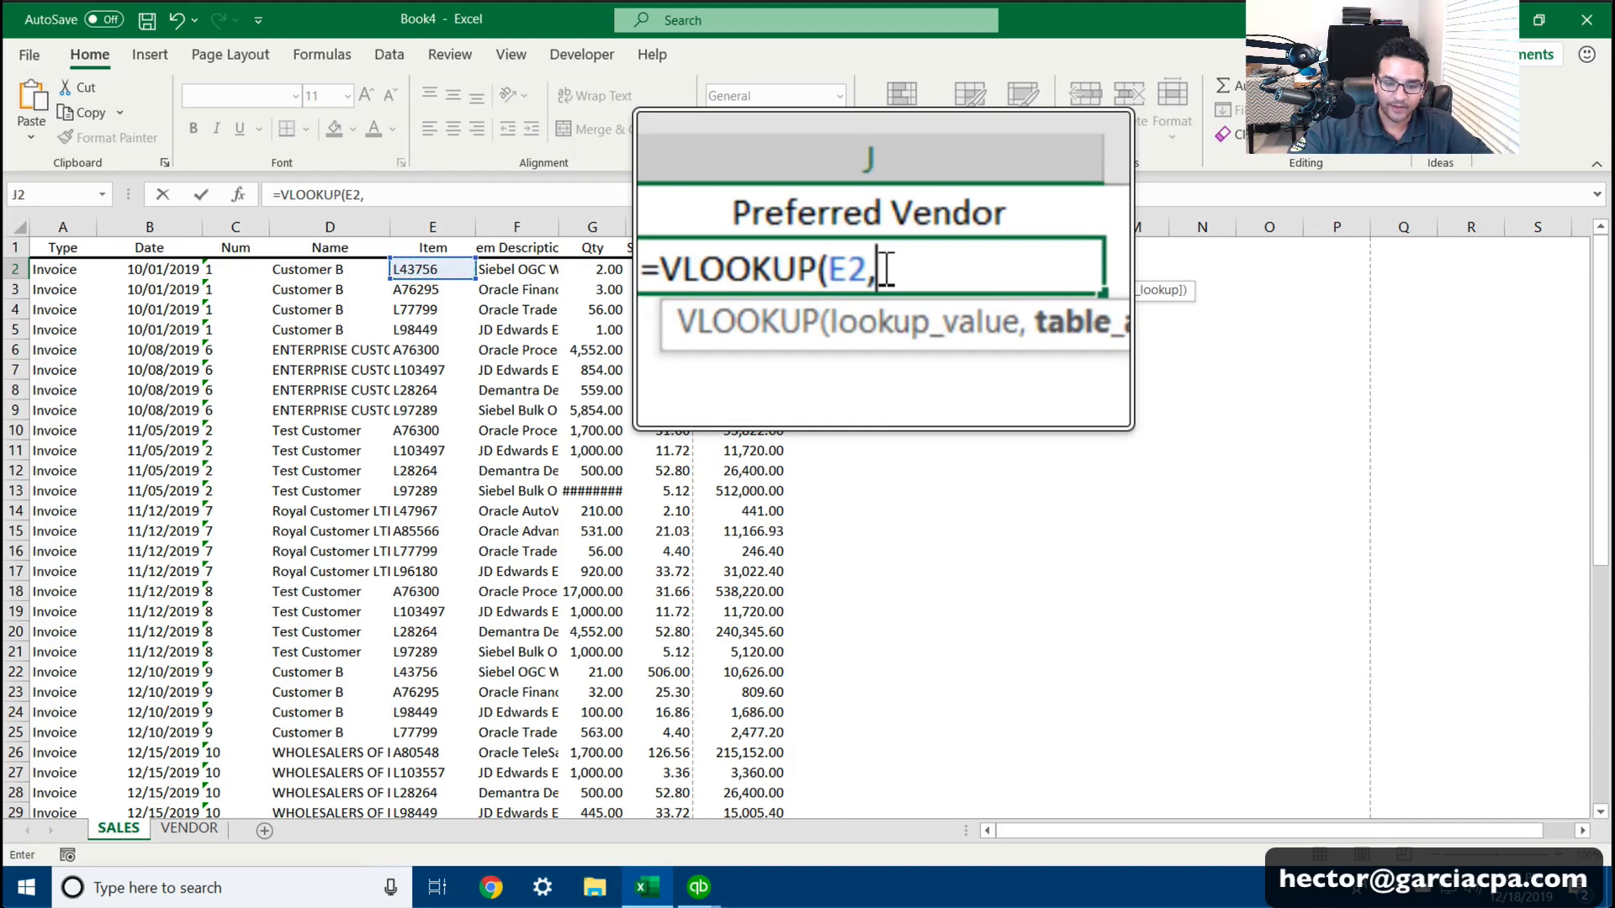
Step: Complete the VLOOKUP arguments with the VENDORS range as table, column index 2 and FALSE for an exact match
type("VEN")
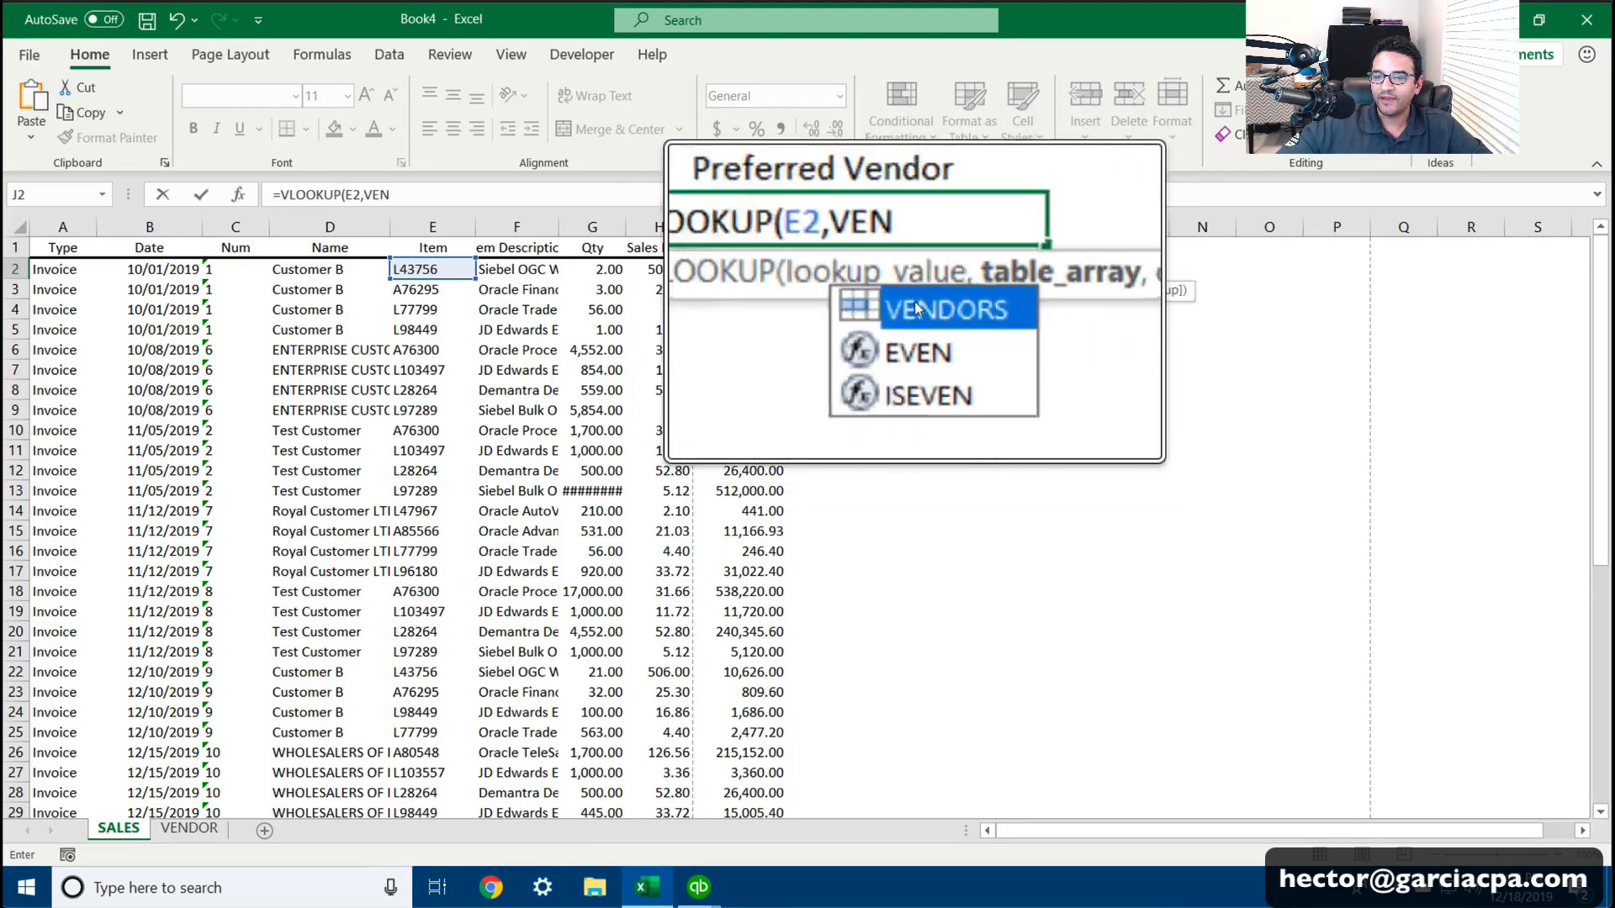
double_click(919, 307)
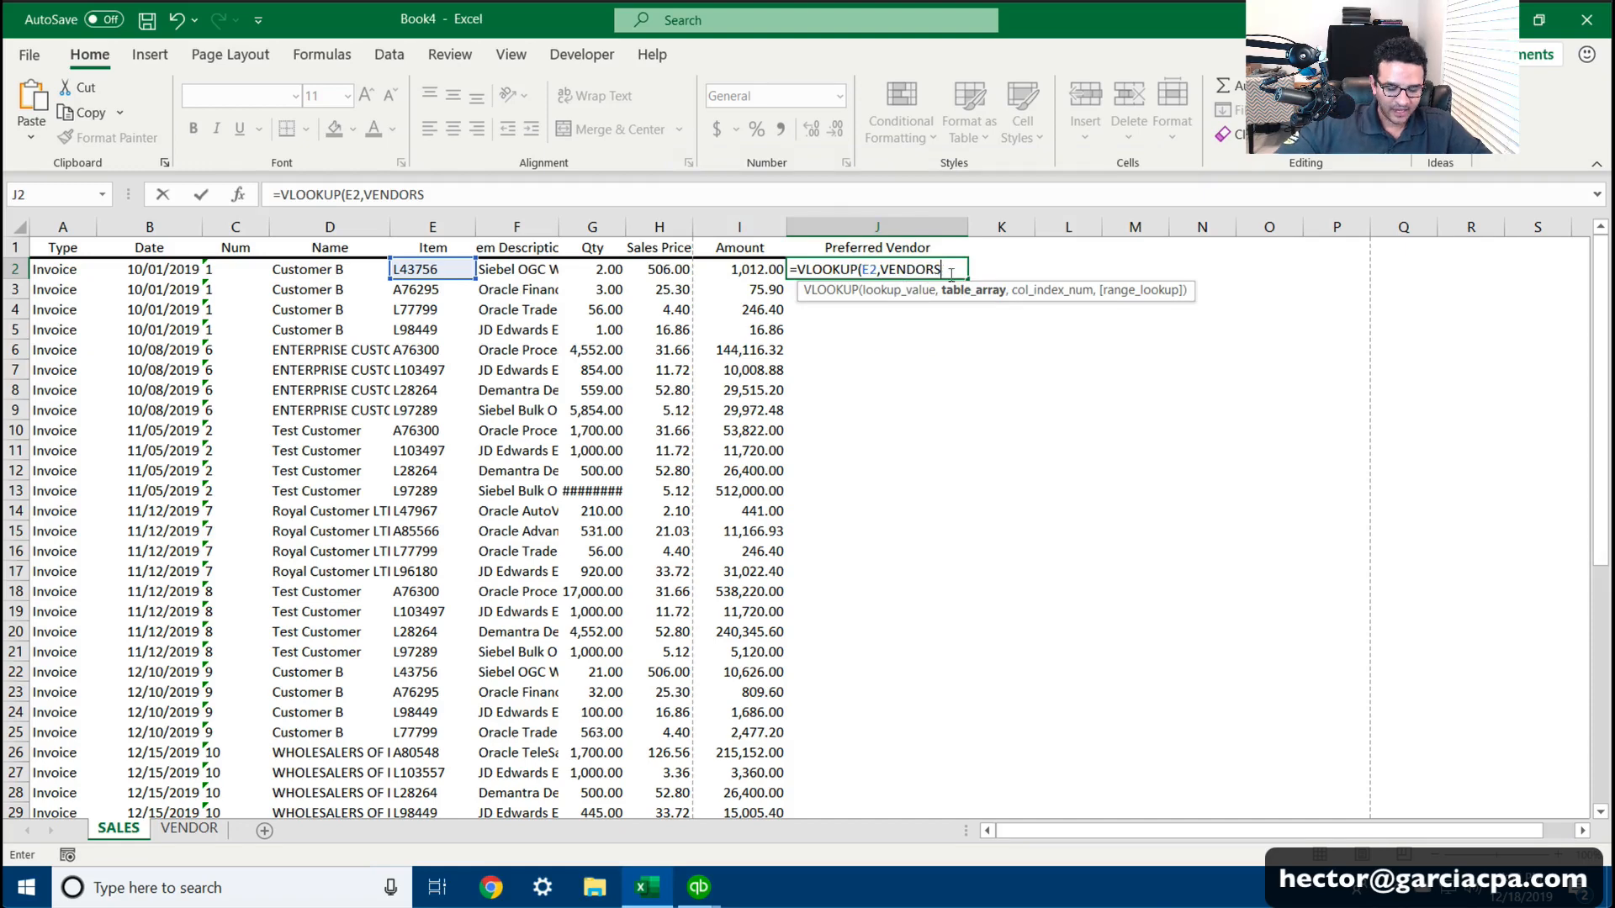
type(",2")
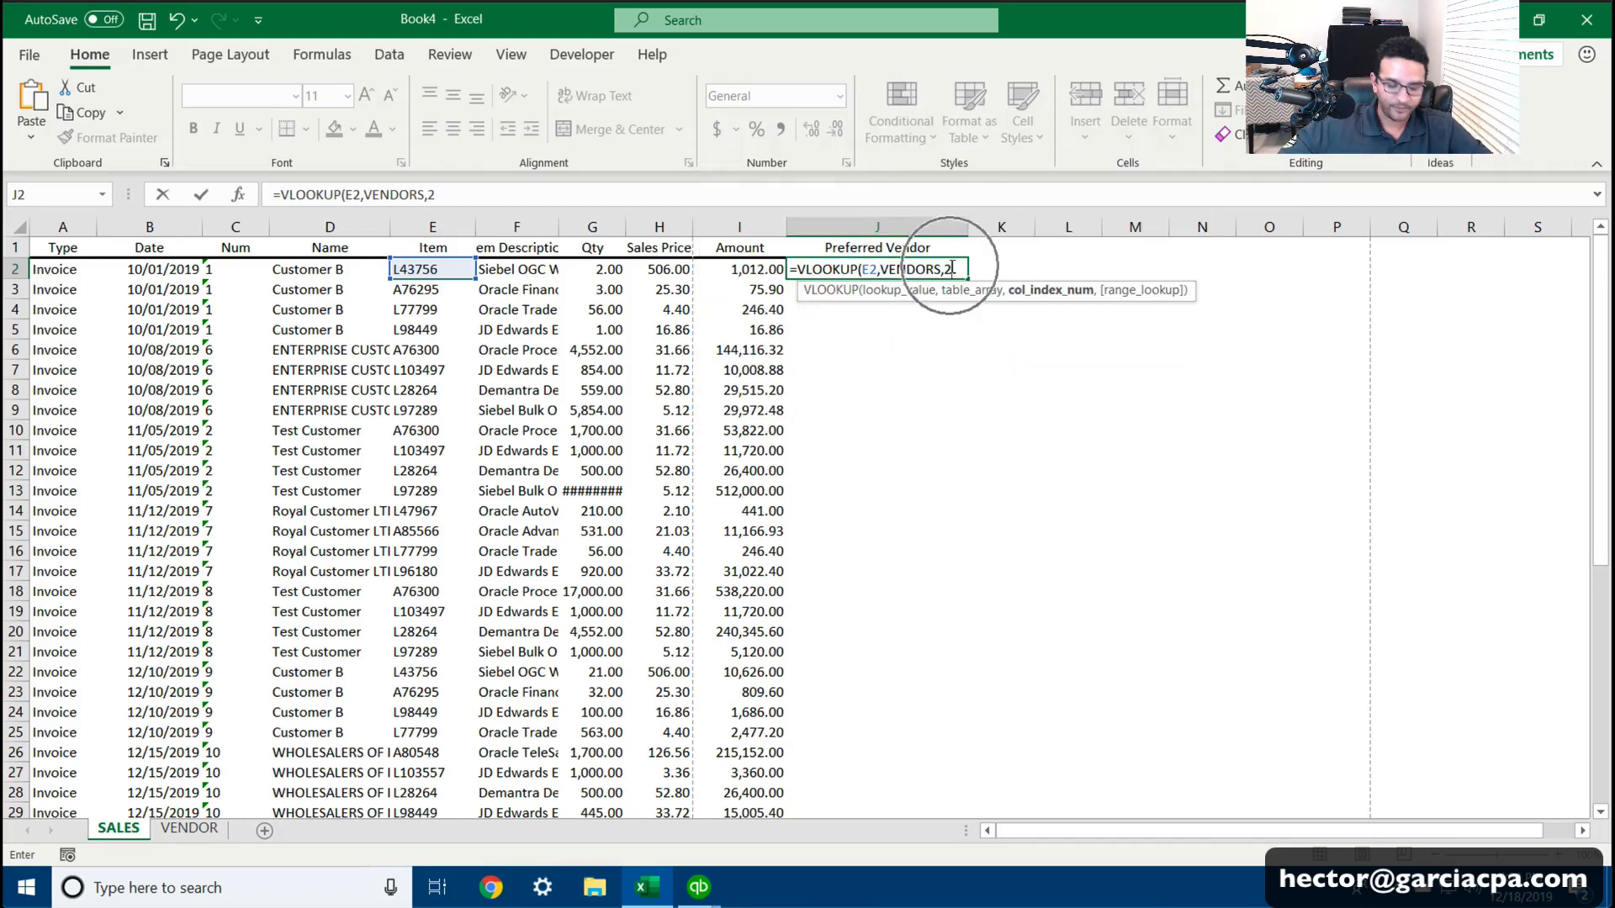
type(",FA")
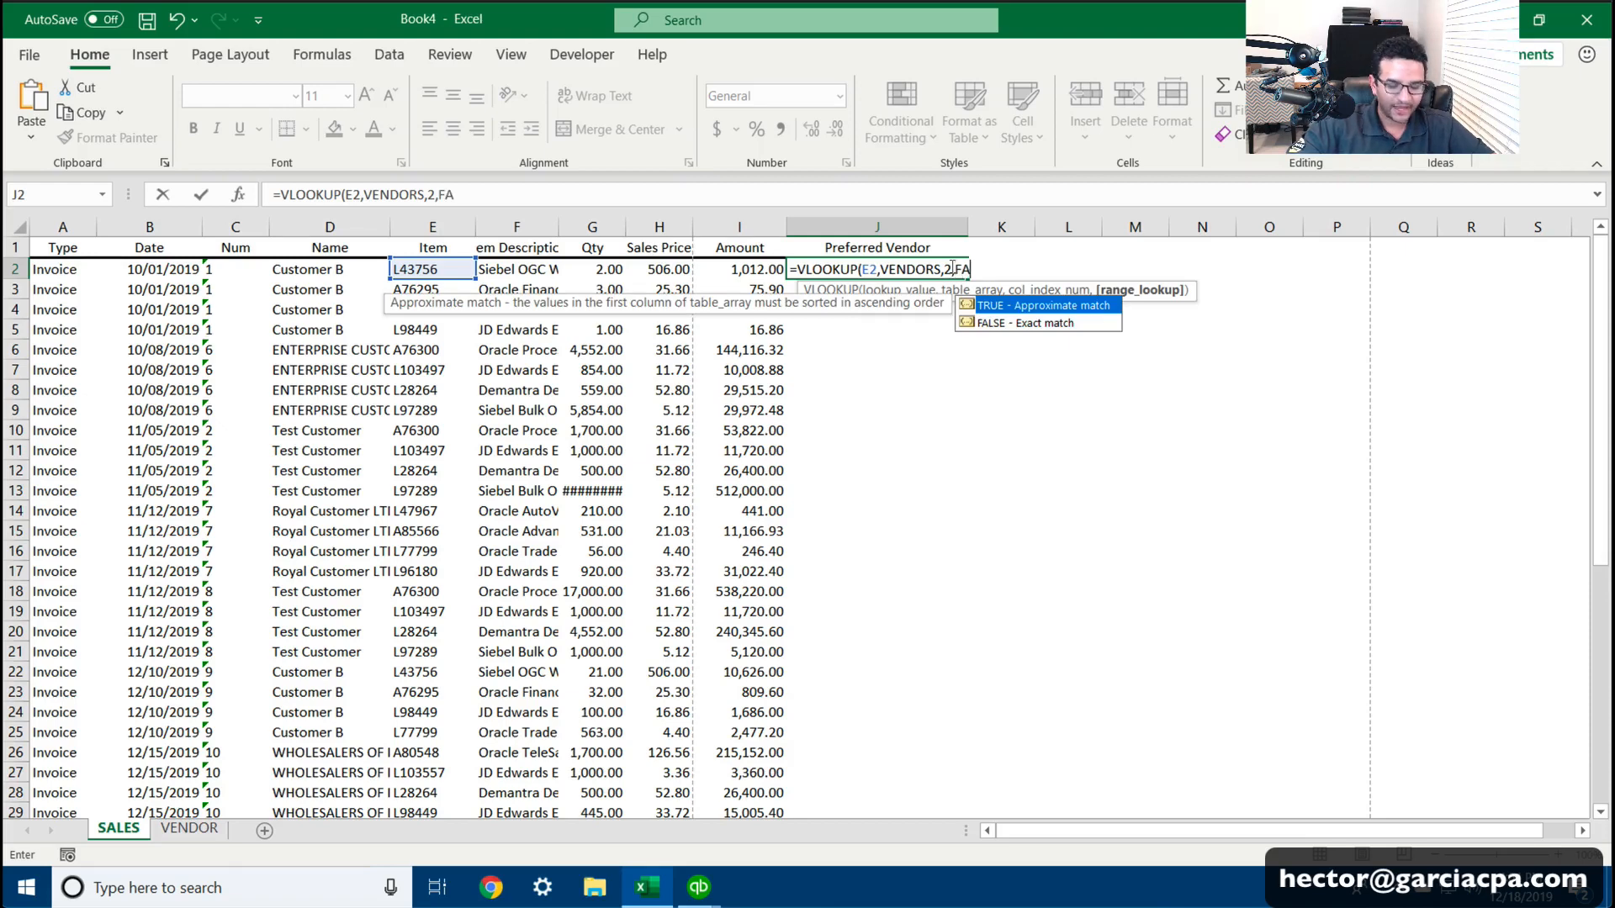
type("LSE)")
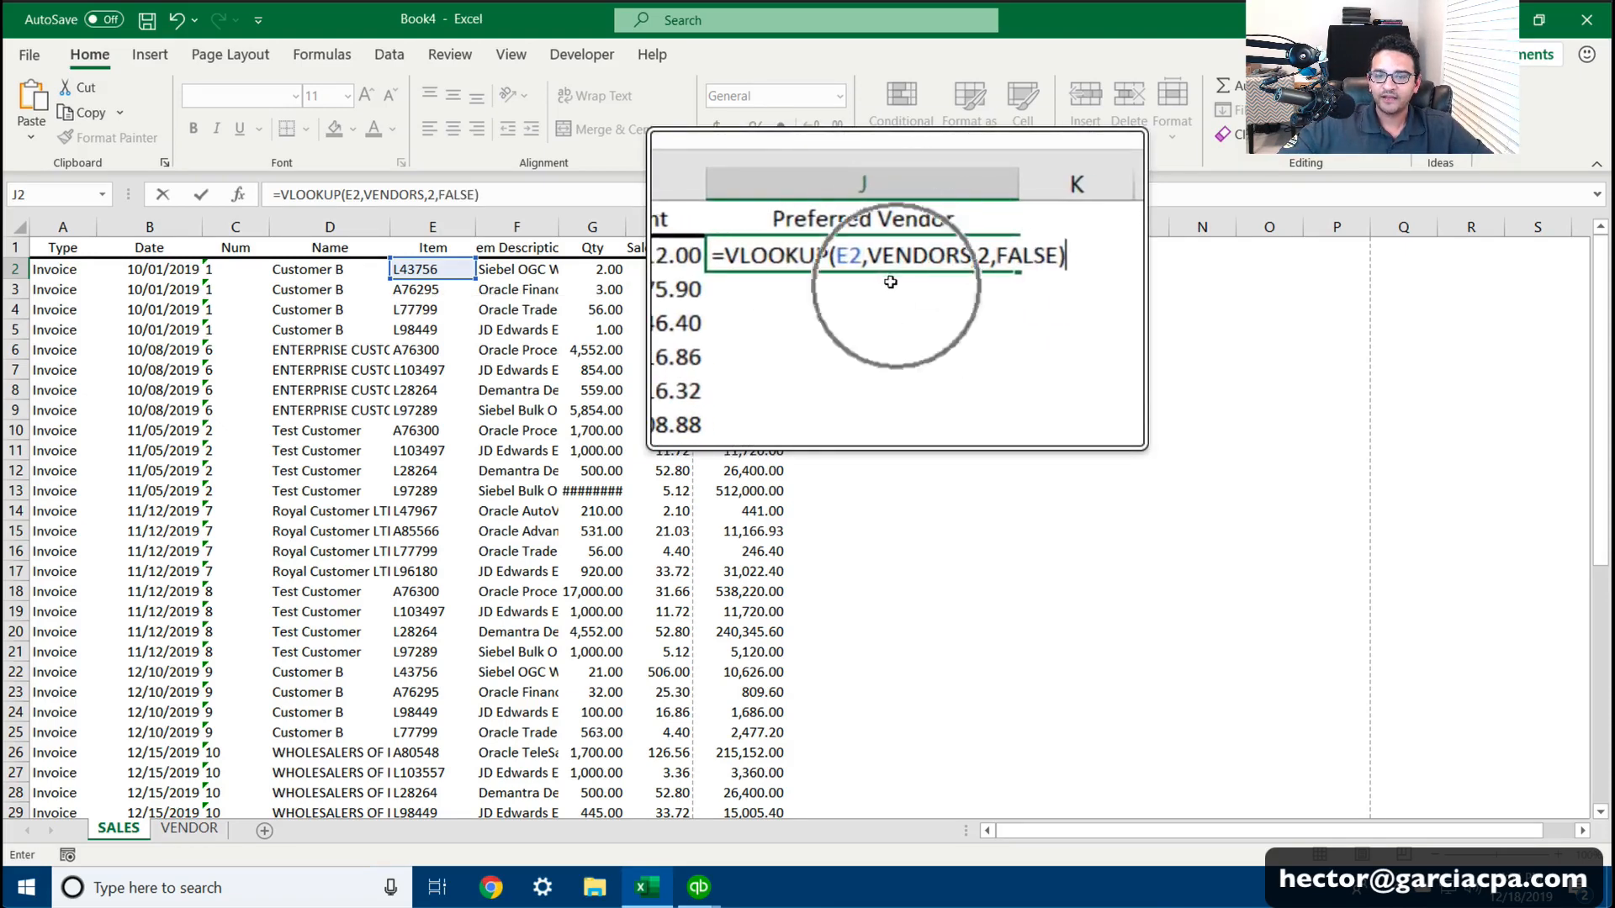
Step: Review the table, column index and match arguments of the VLOOKUP formula in J2 and commit it
left_click_drag(865, 268, 945, 267)
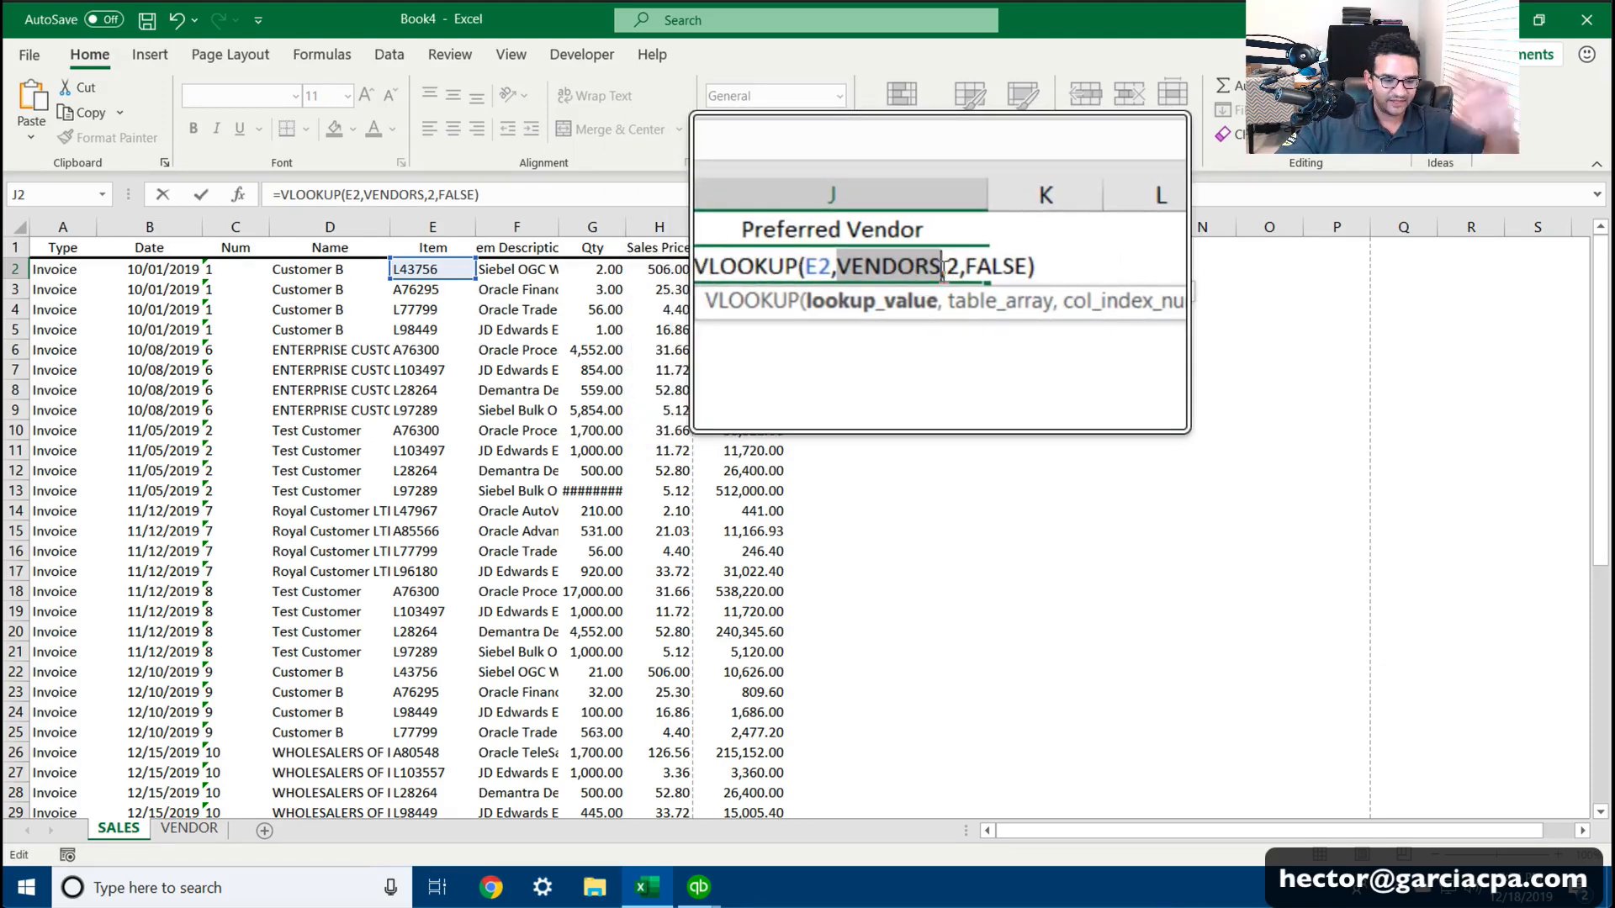
left_click(946, 268)
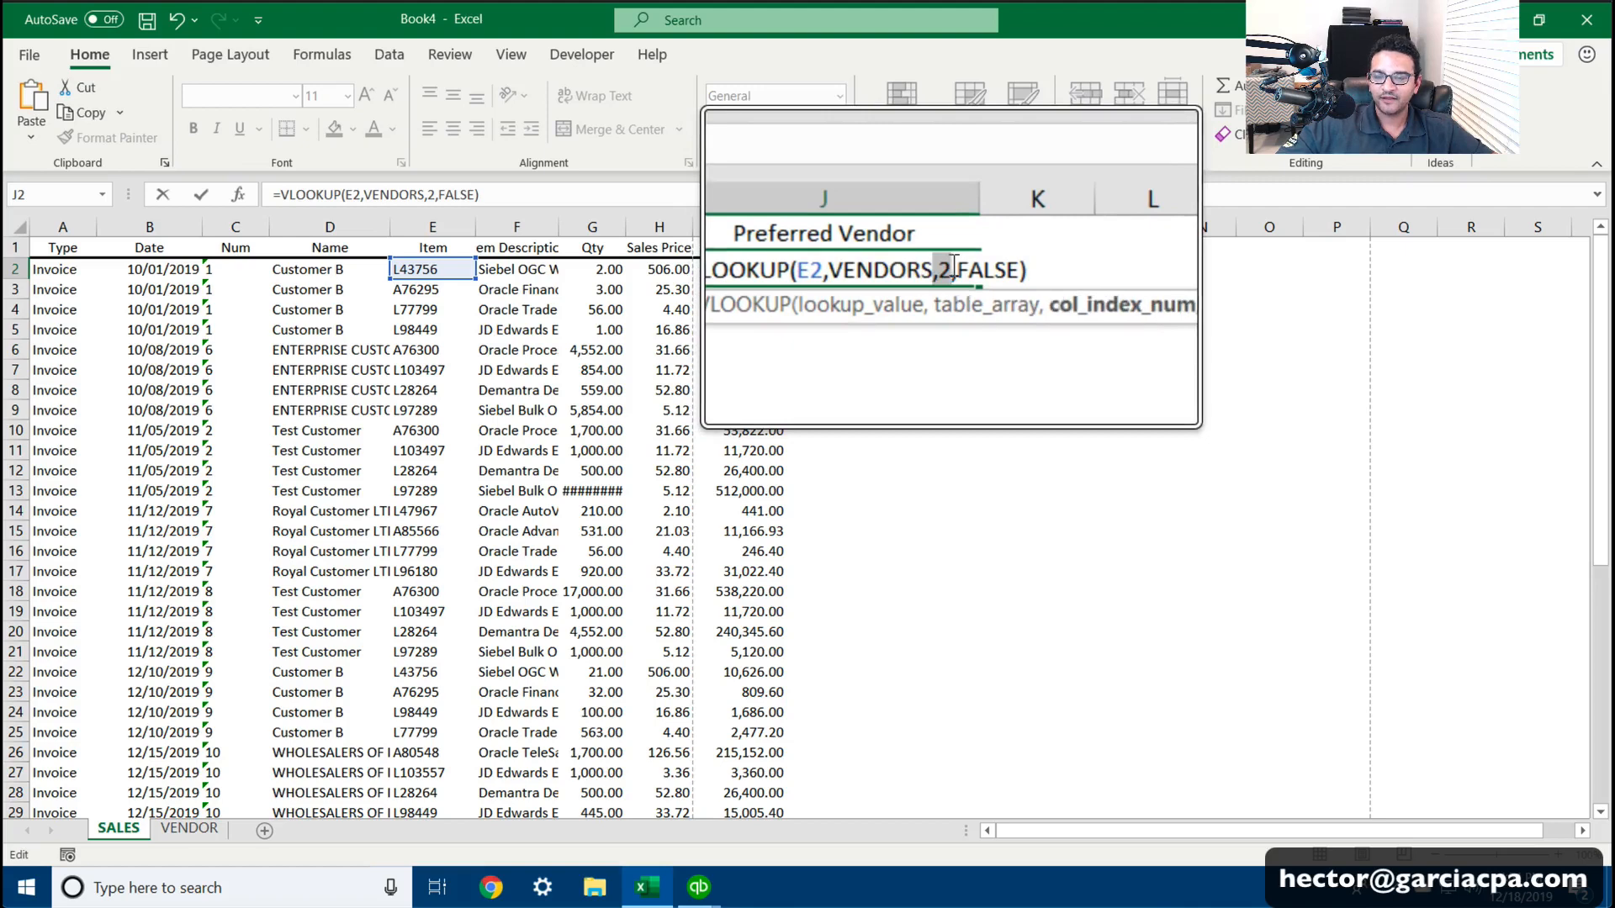
left_click(944, 268)
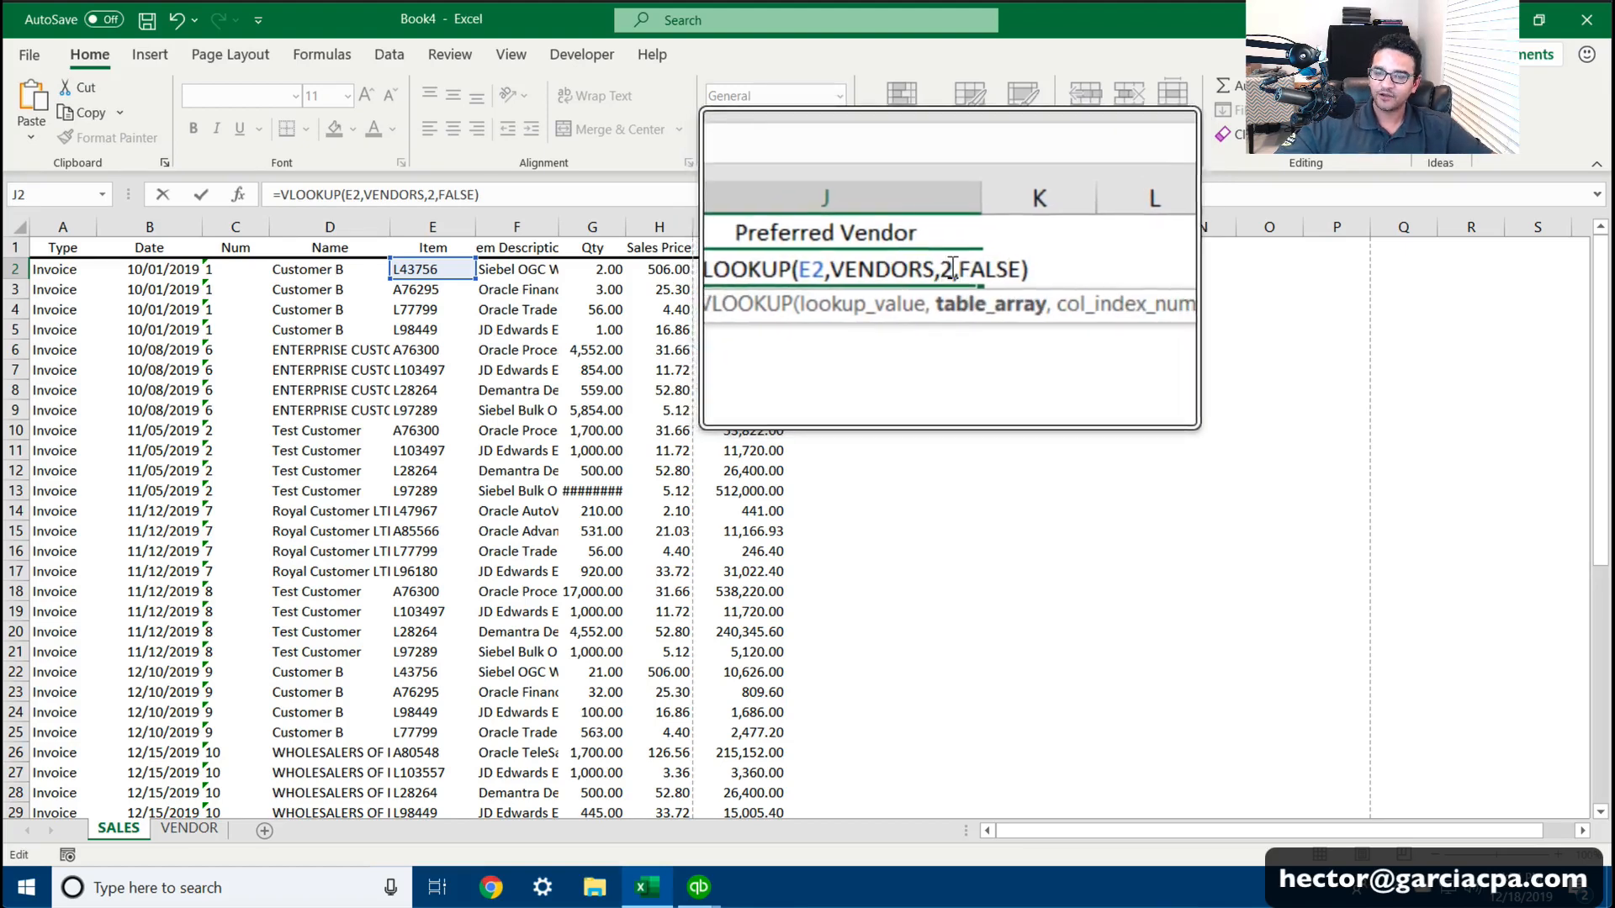
left_click_drag(958, 269, 967, 269)
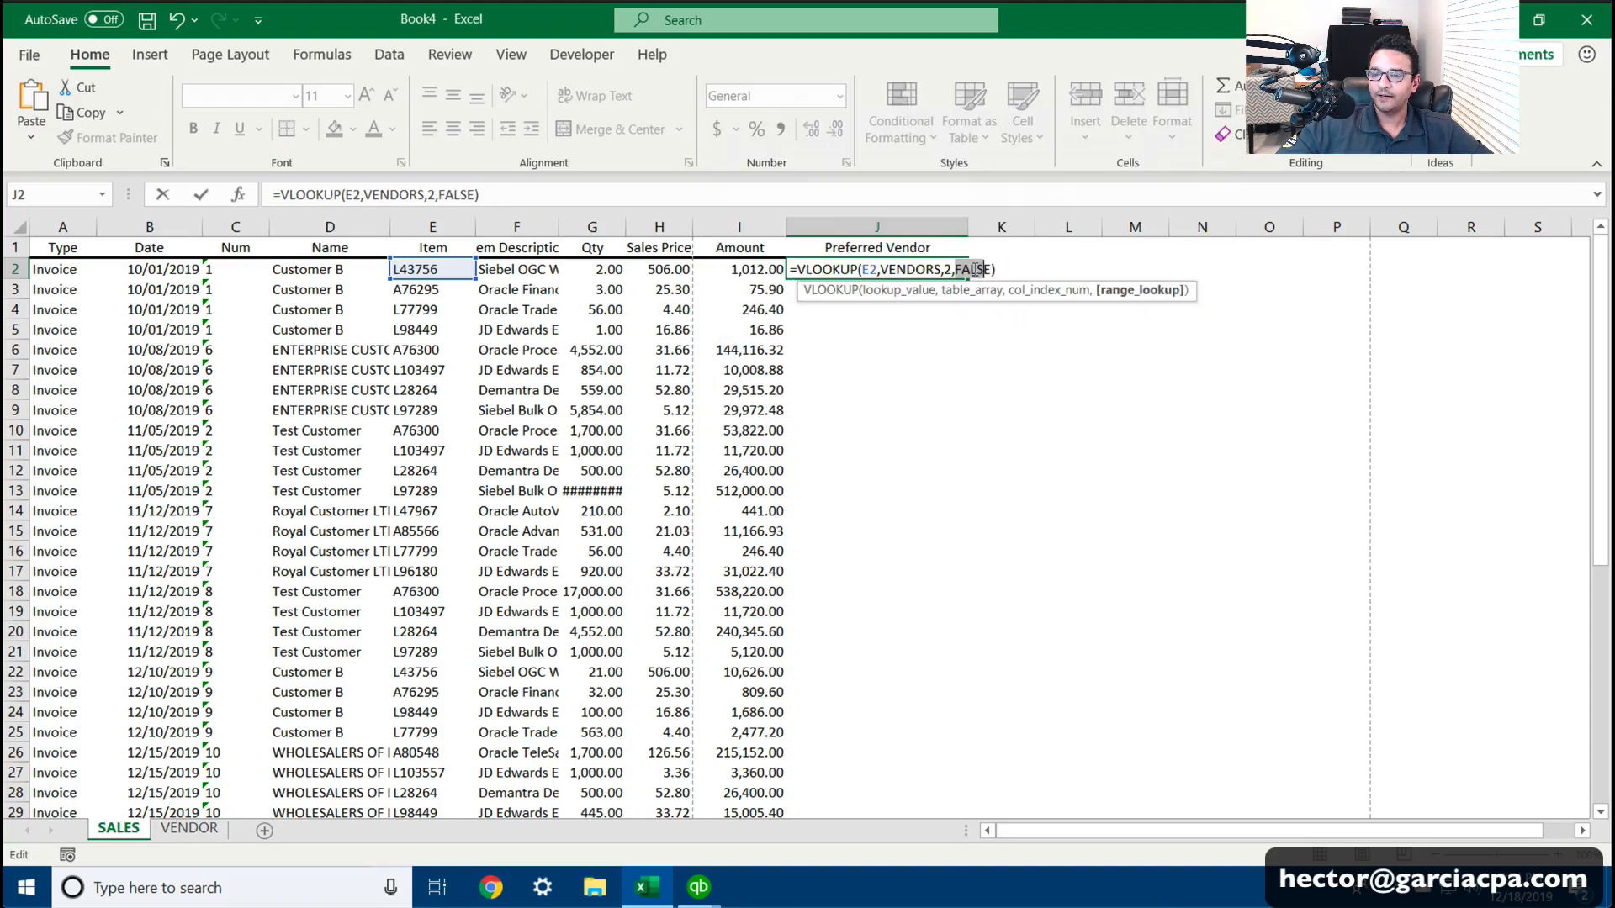
left_click(971, 269)
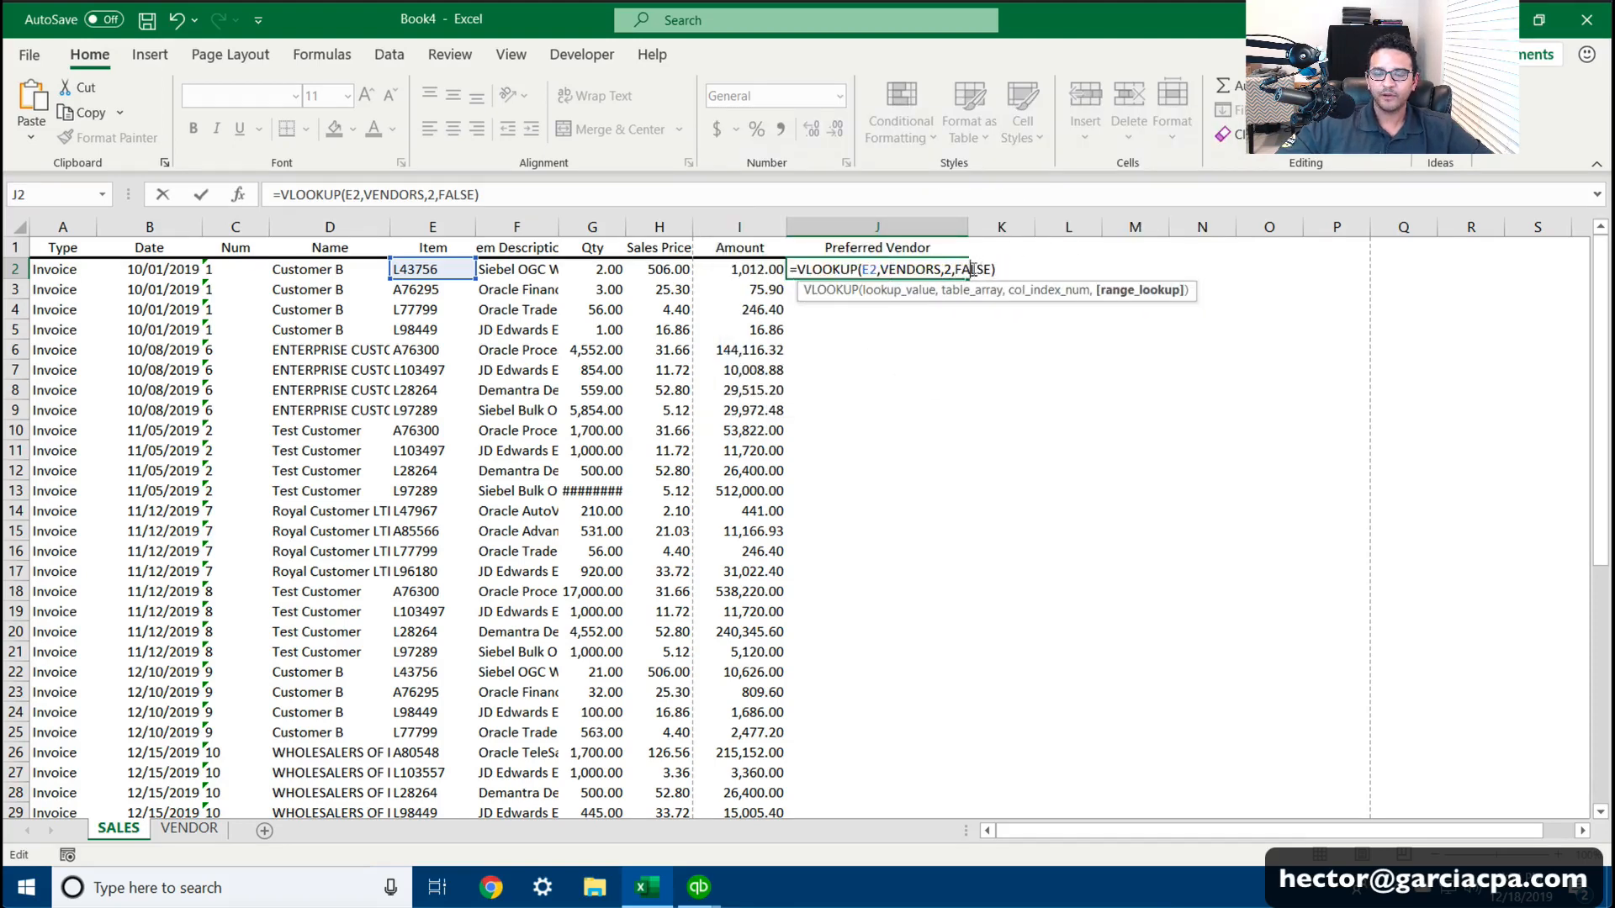
left_click(582, 198)
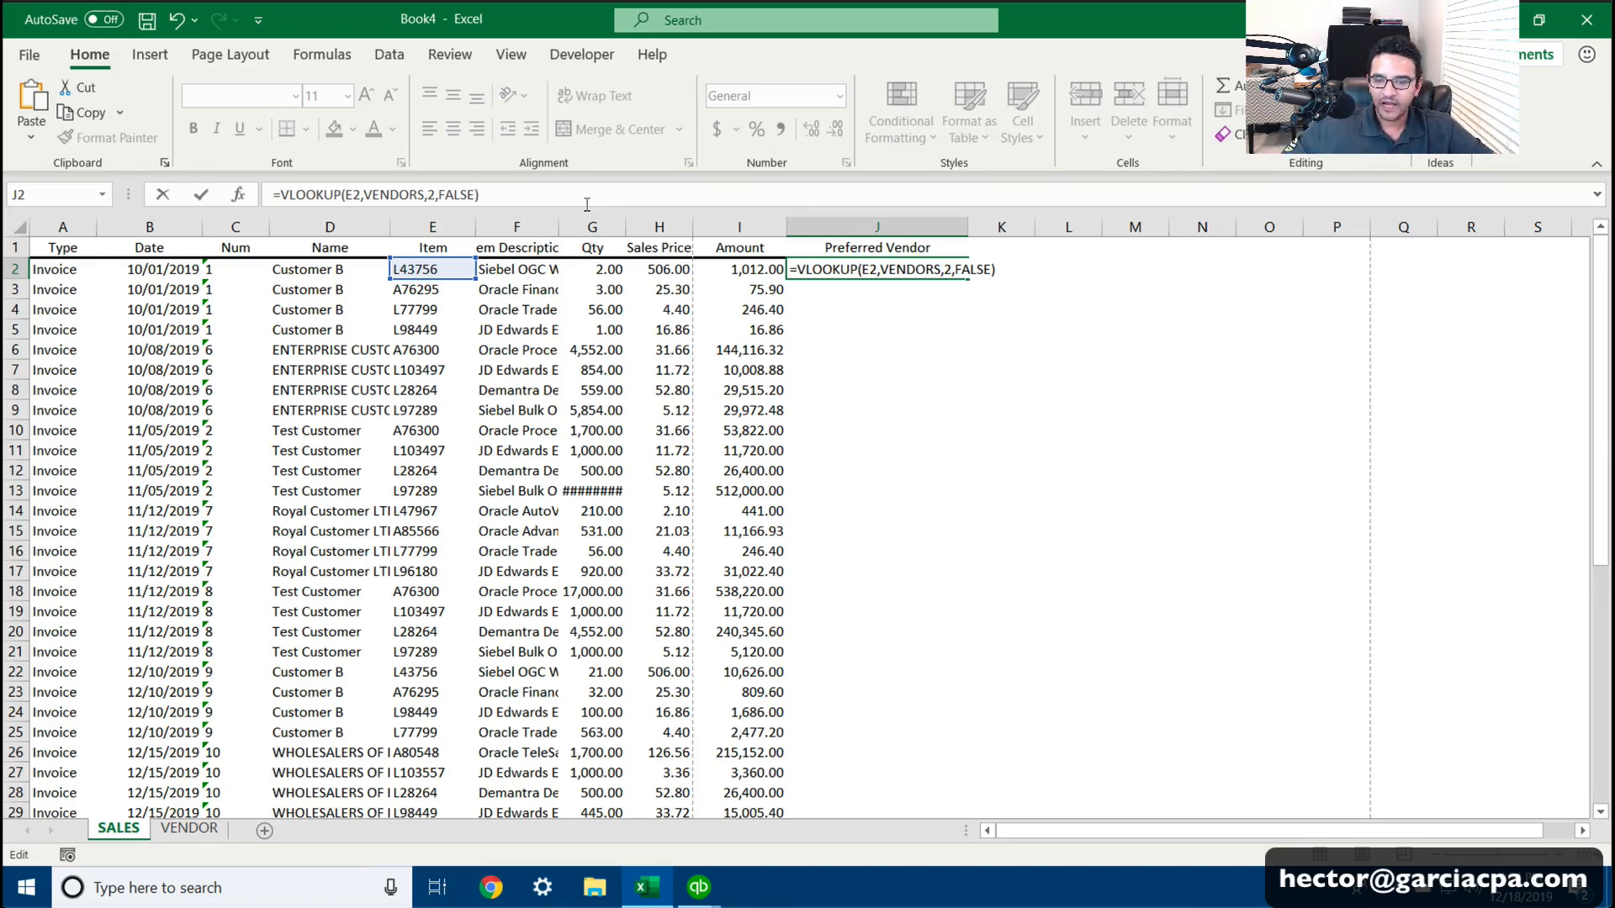
key("Return")
Step: Fill the J2 lookup formula down to every sales row and narrow column J to fit its header
left_click(823, 266)
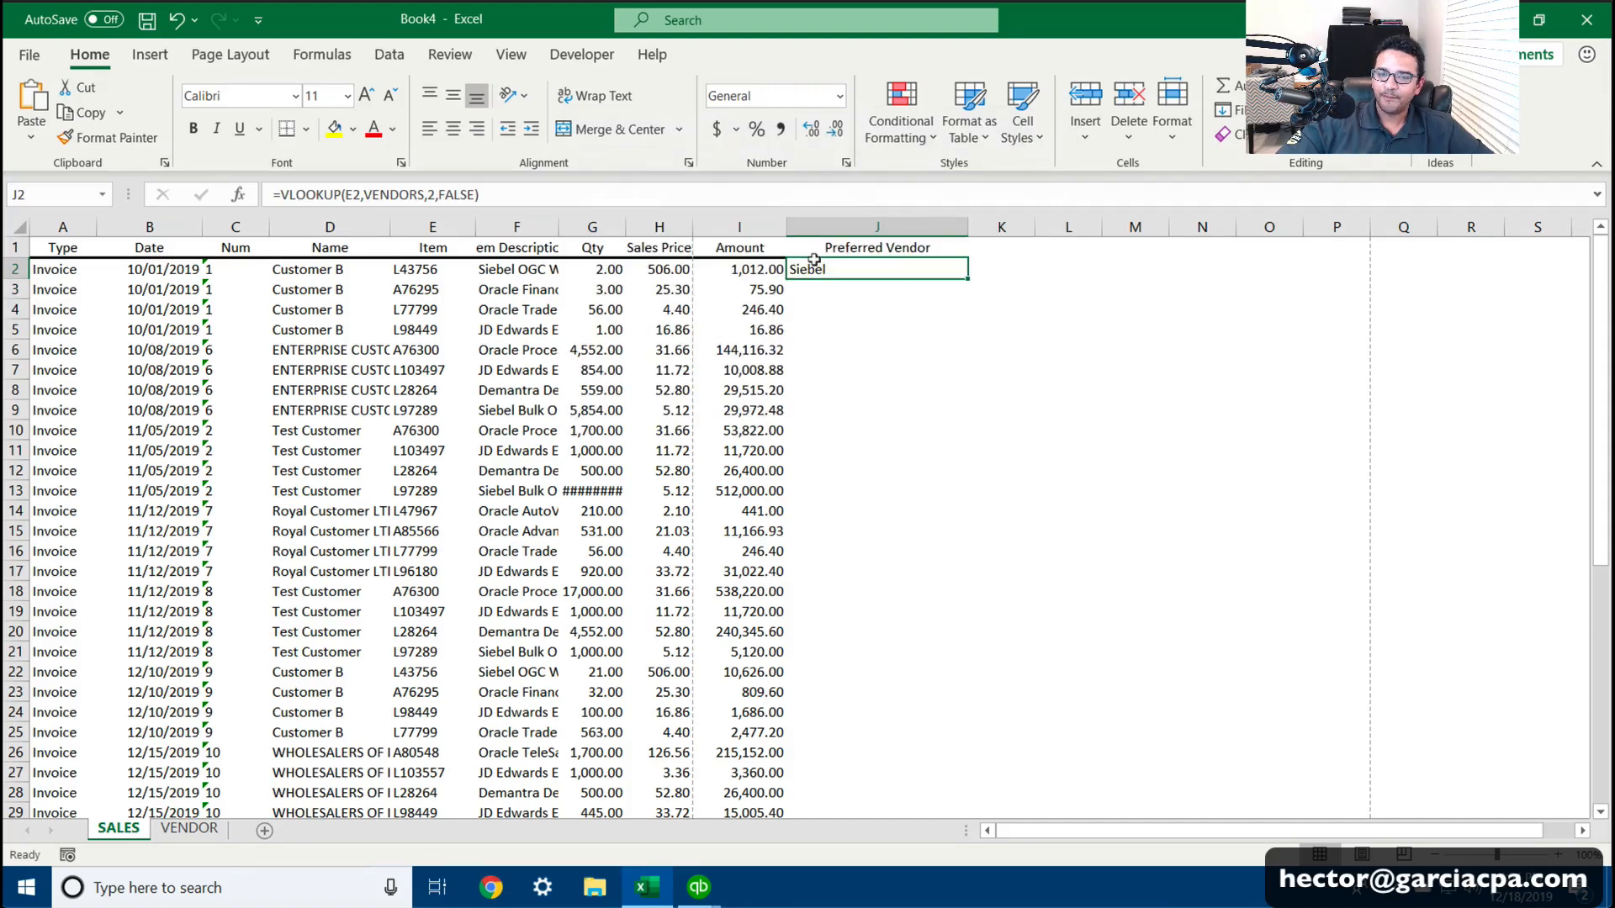
double_click(958, 272)
left_click(854, 390)
scroll(852, 473, "down", 13)
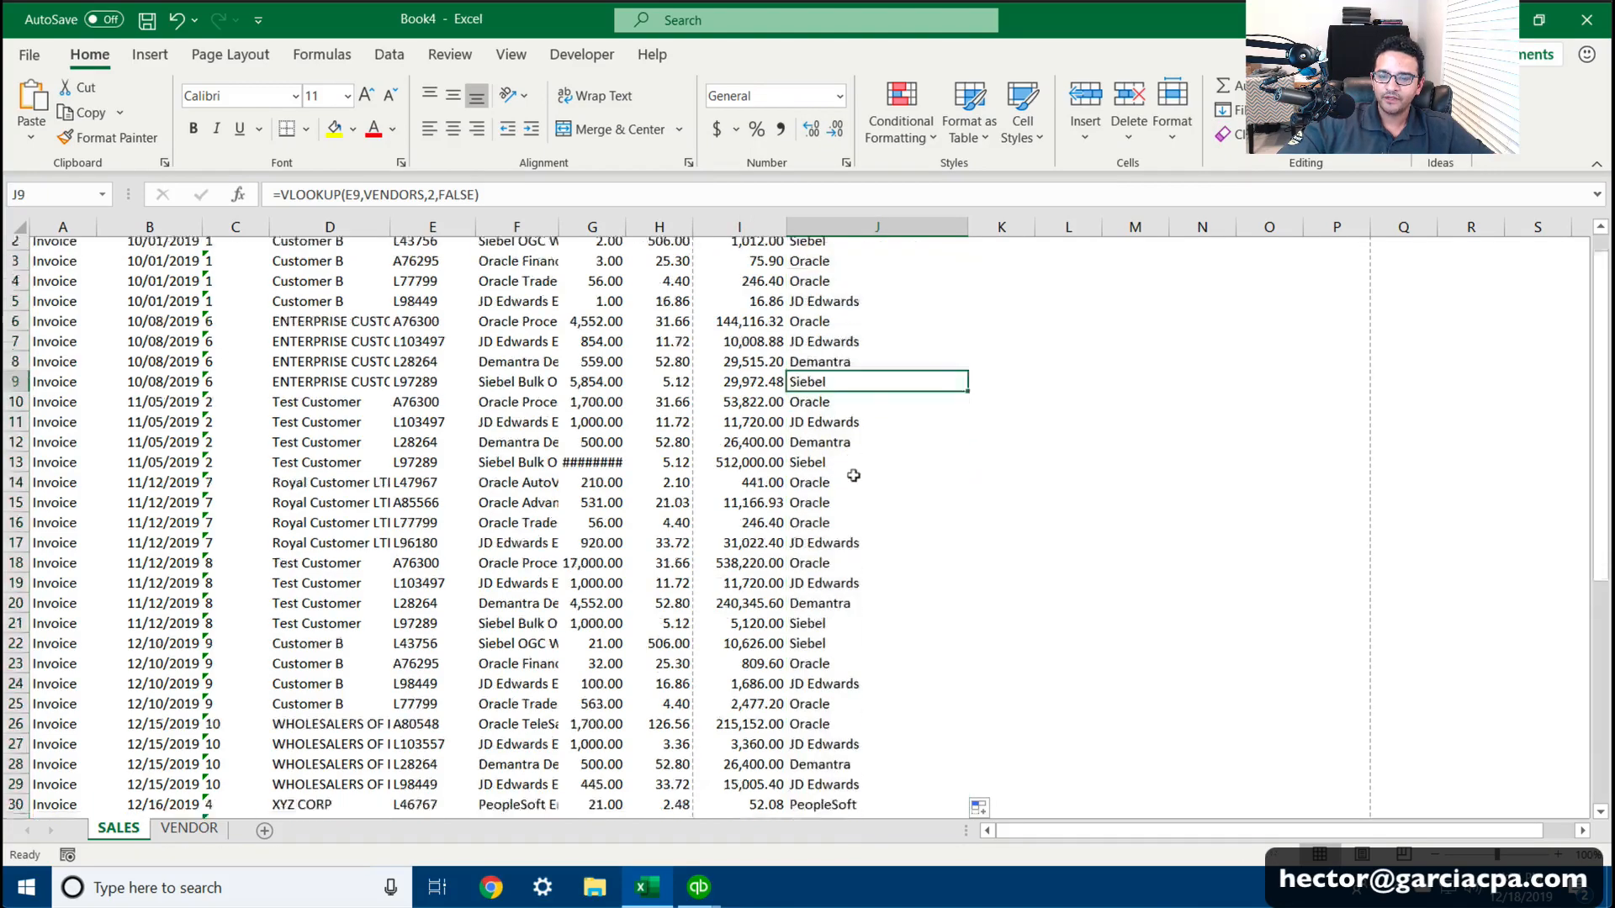
scroll(852, 473, "up", 13)
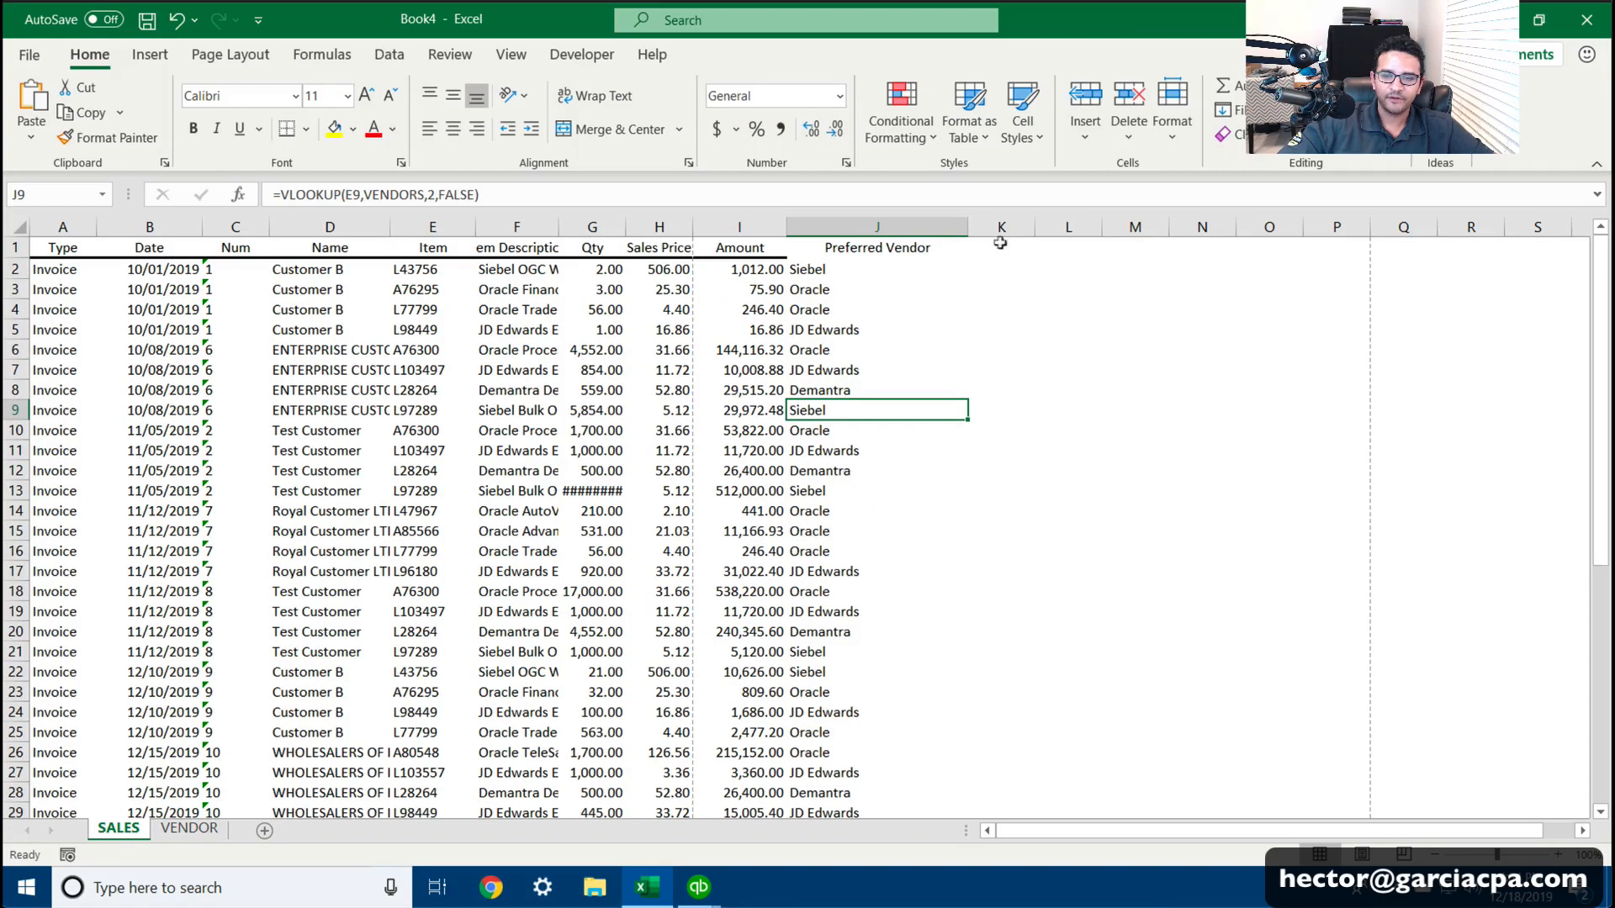
left_click_drag(959, 222, 885, 225)
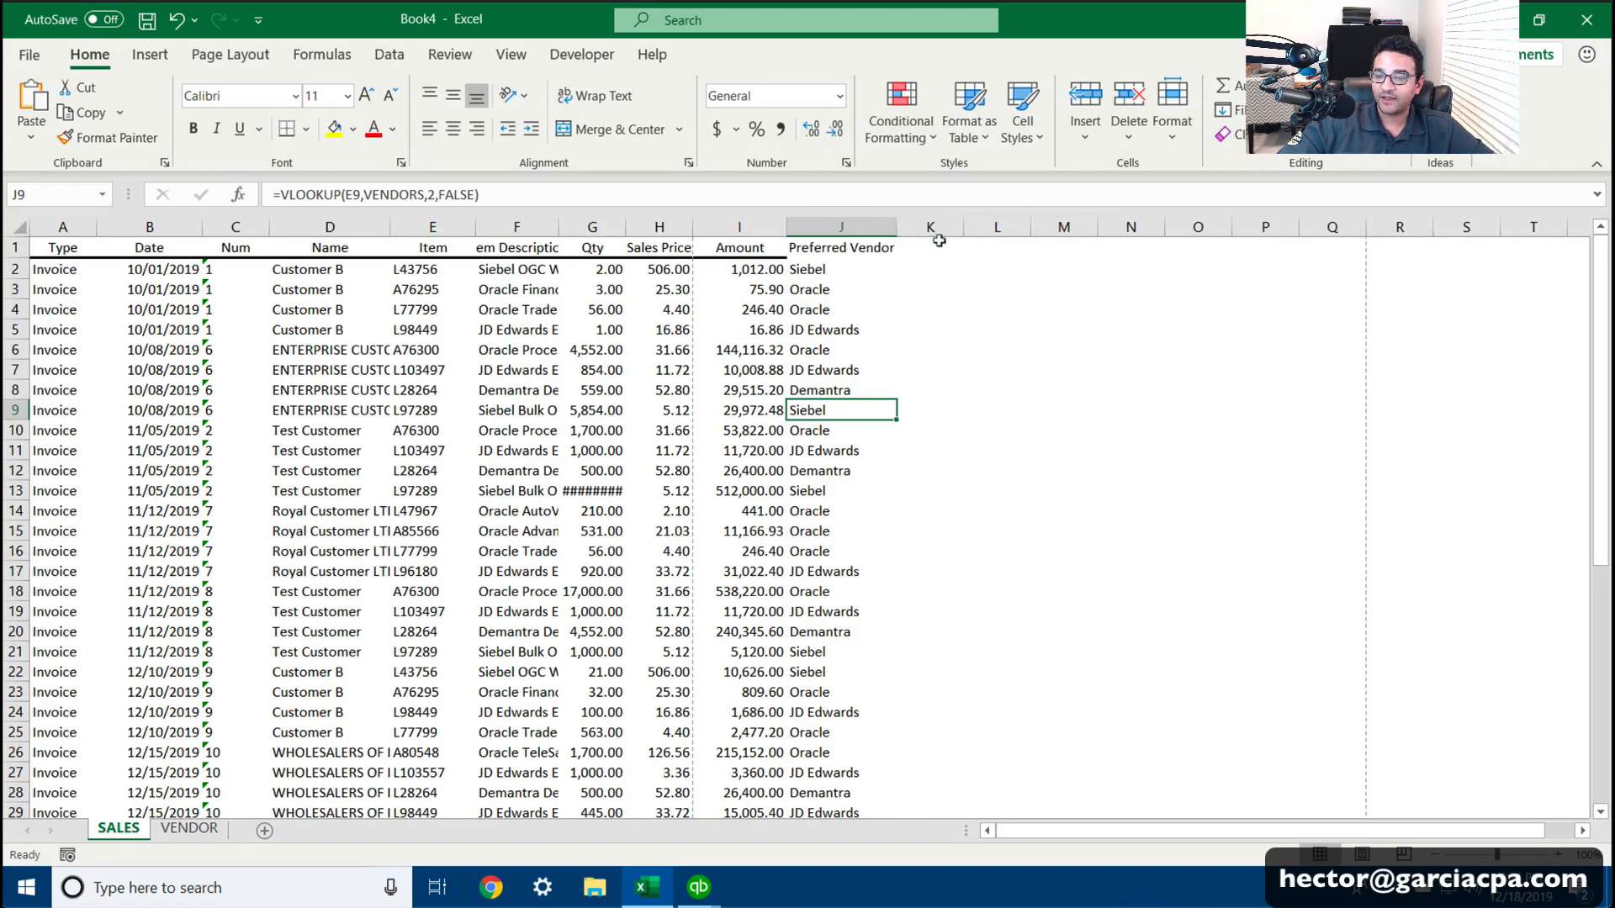
Step: Replace the lookup formulas in the Preferred Vendor column with their values by copying and pasting the column onto itself
left_click(816, 225)
right_click(839, 227)
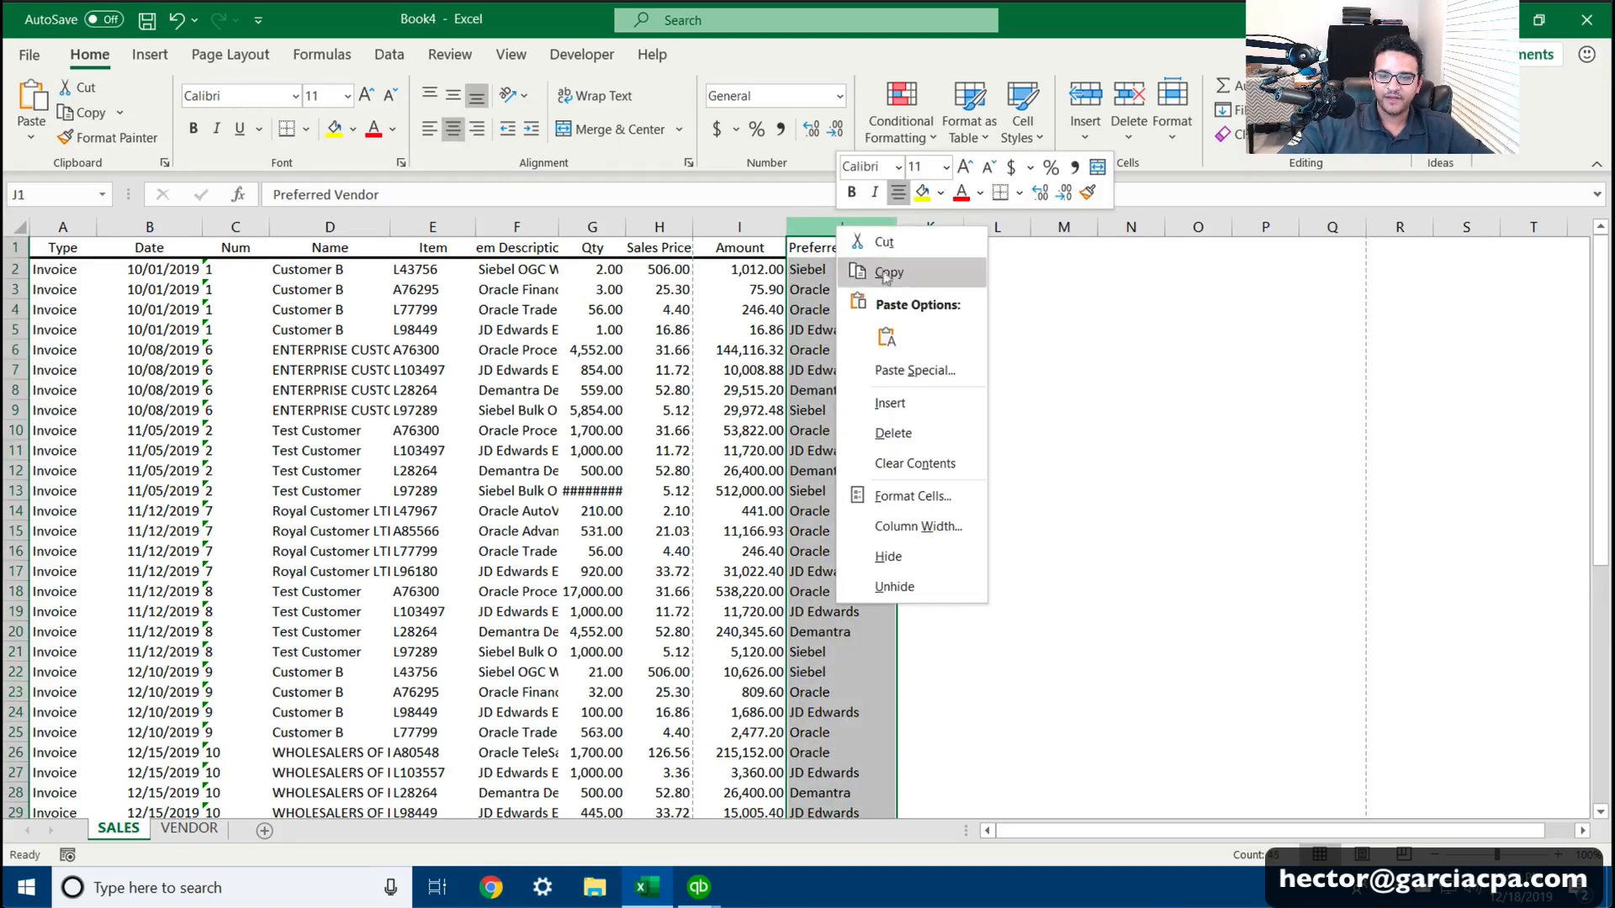
left_click(890, 272)
right_click(866, 225)
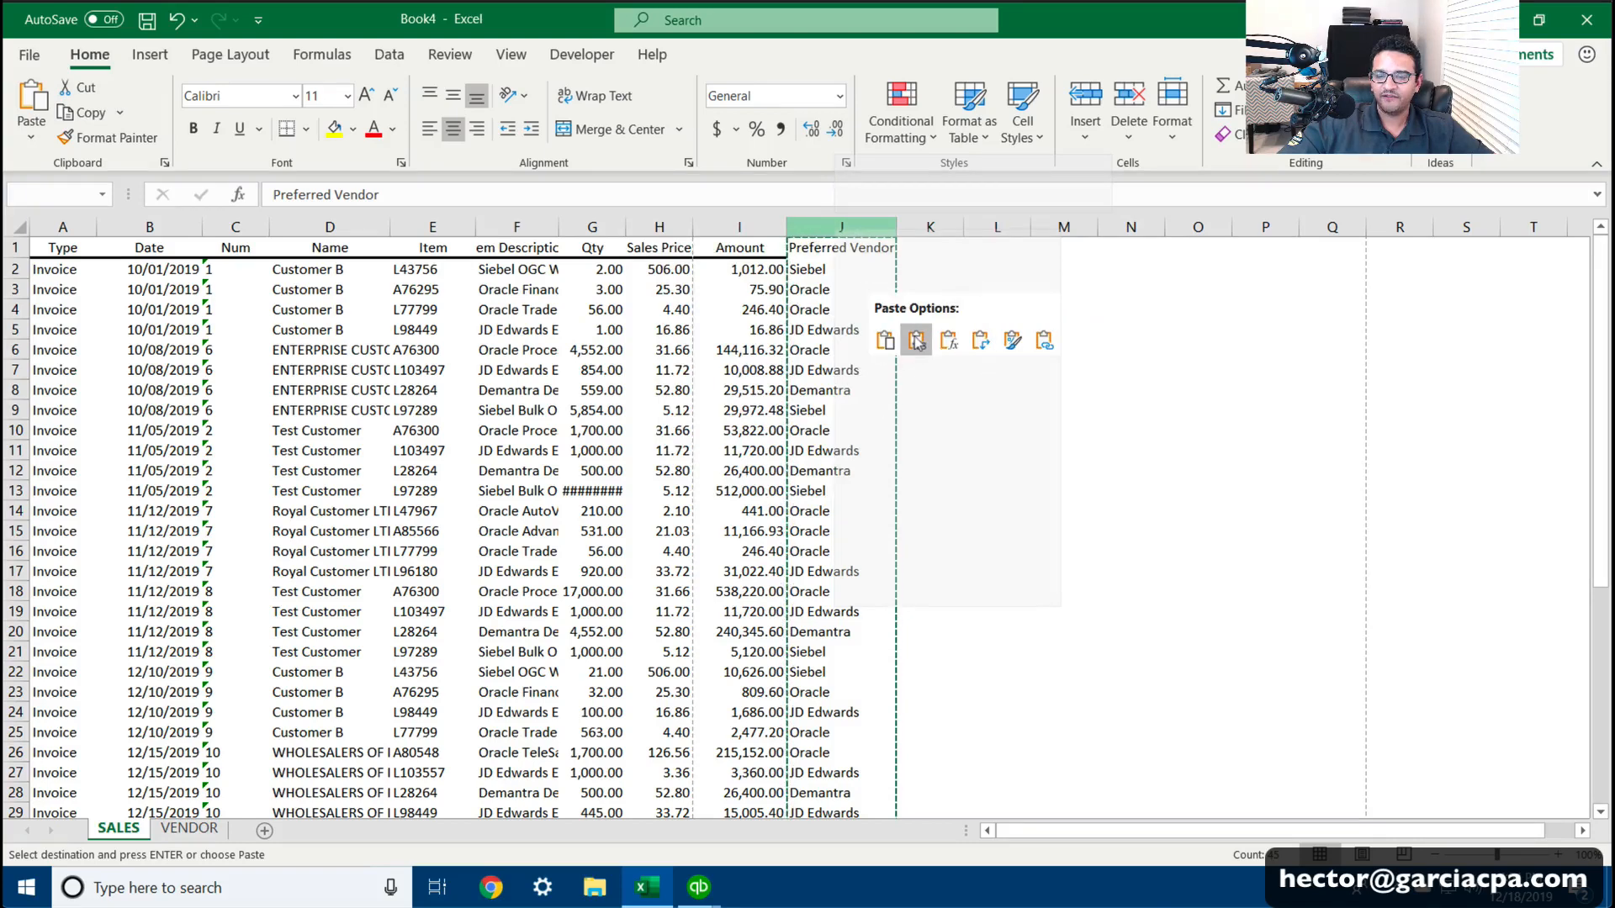
left_click(906, 329)
left_click(930, 316)
left_click(820, 266)
key("Escape")
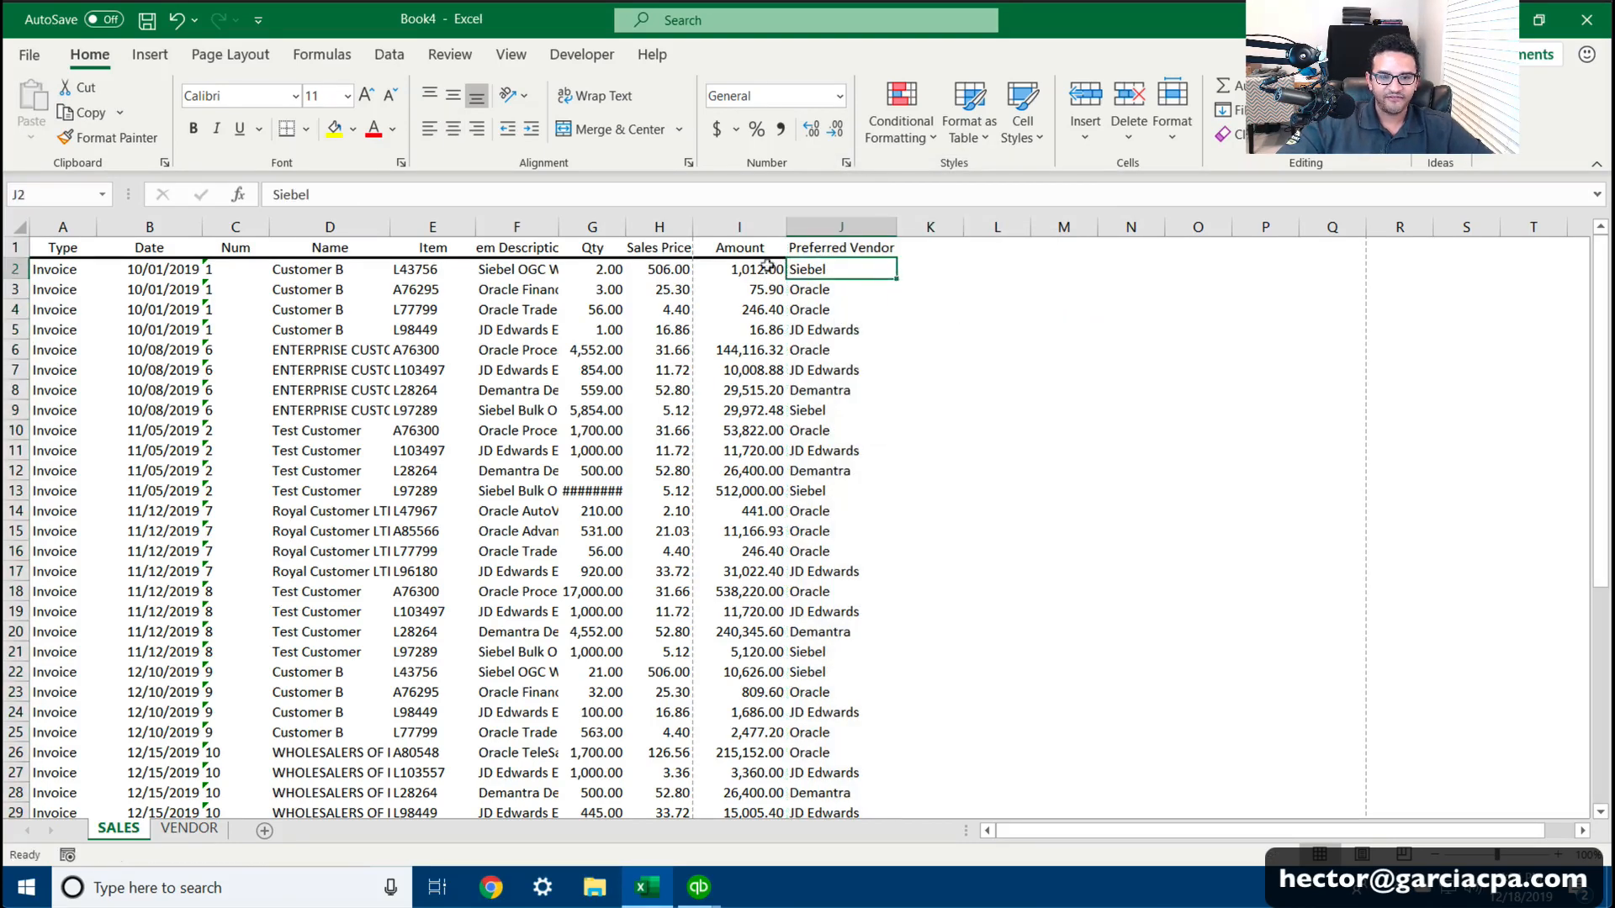
Step: Delete the VENDOR worksheet from the workbook
left_click(187, 828)
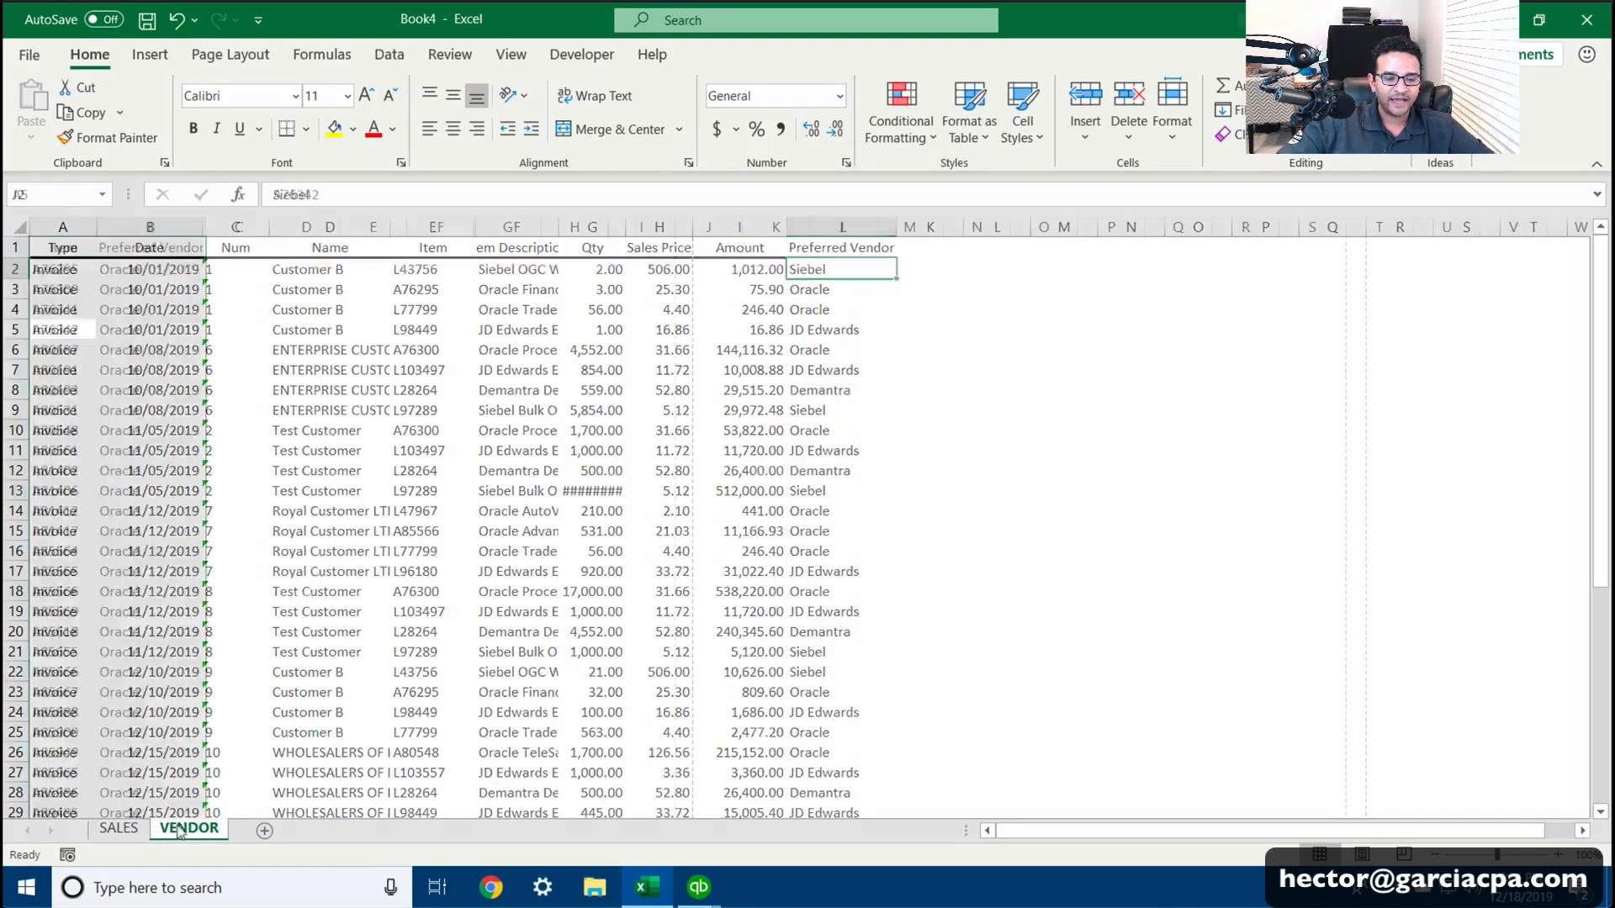
scroll(187, 831, "down", 5)
left_click(219, 806)
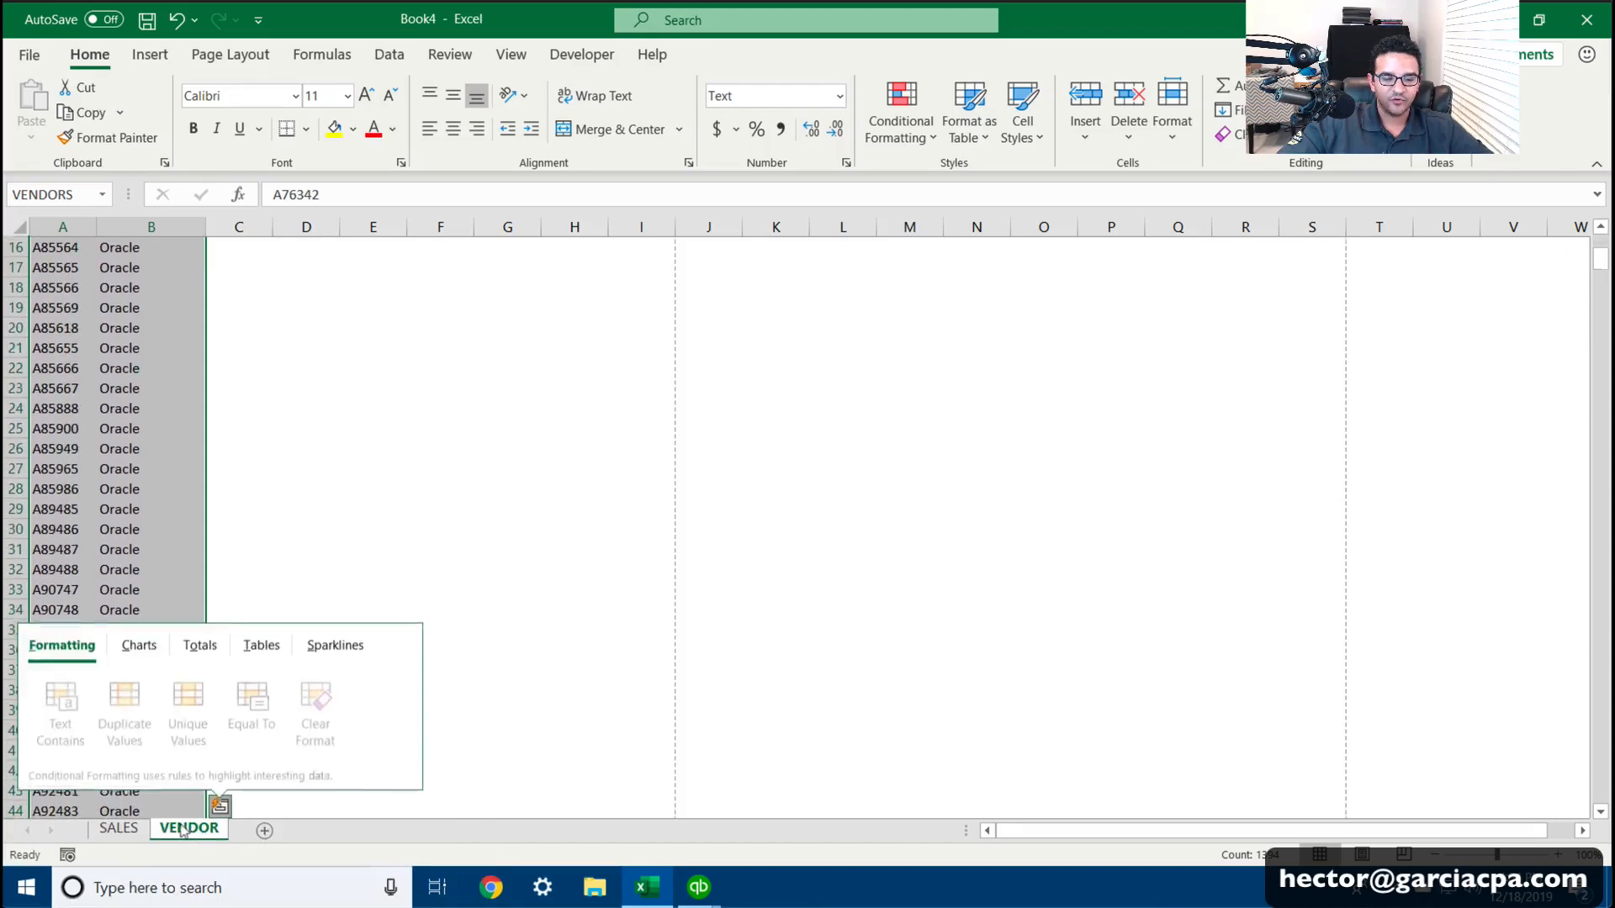
right_click(186, 829)
left_click(253, 565)
key("Return")
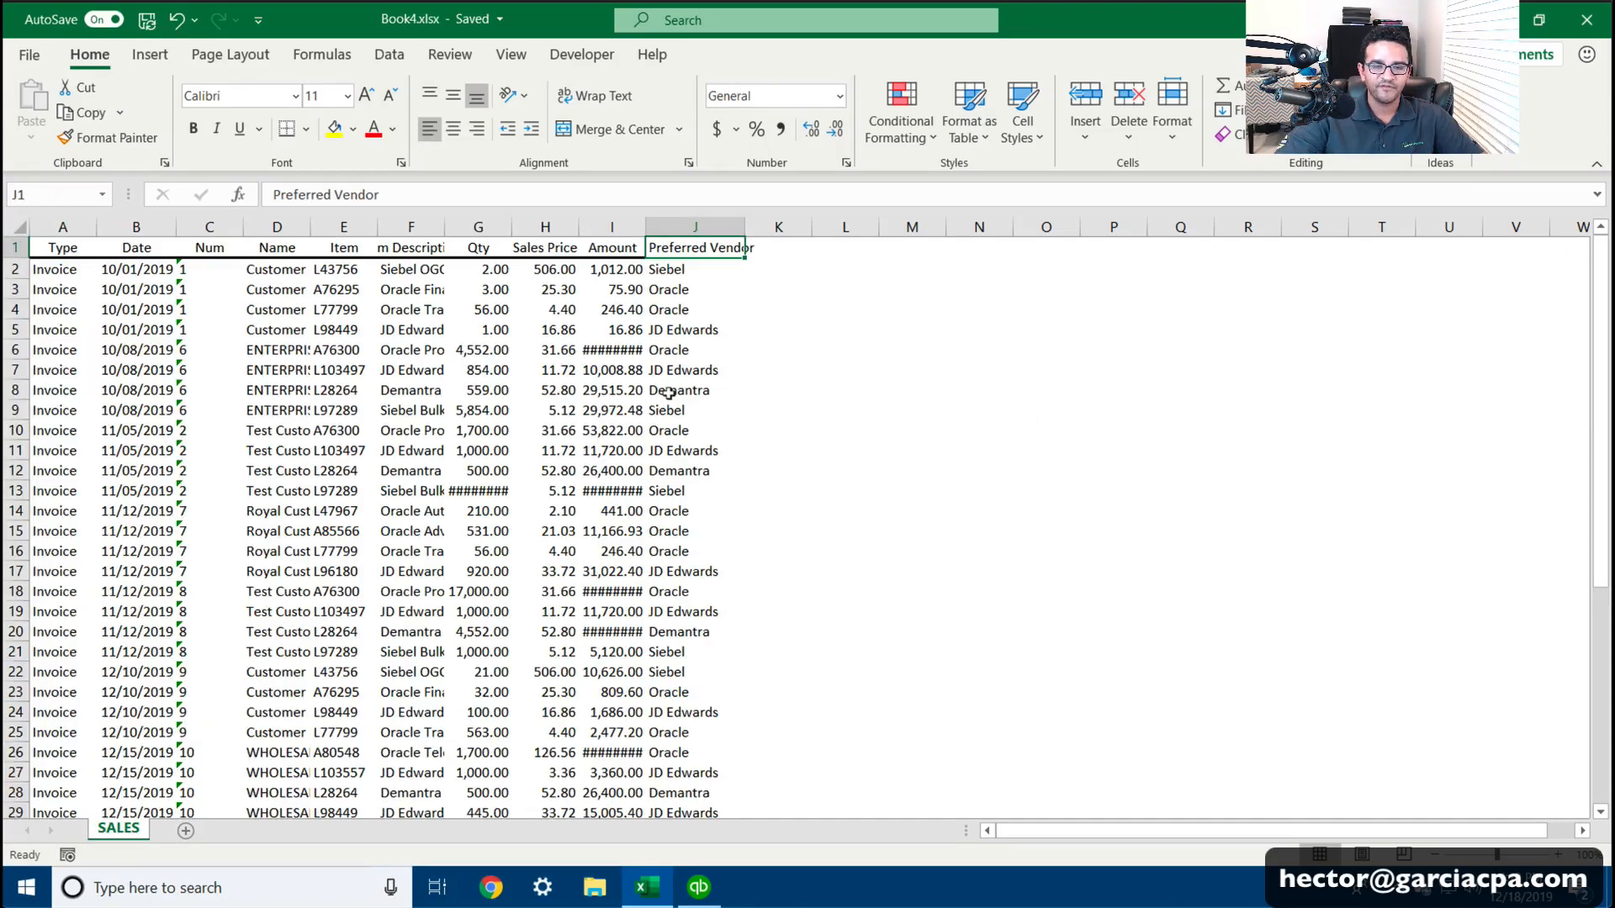
left_click(277, 385)
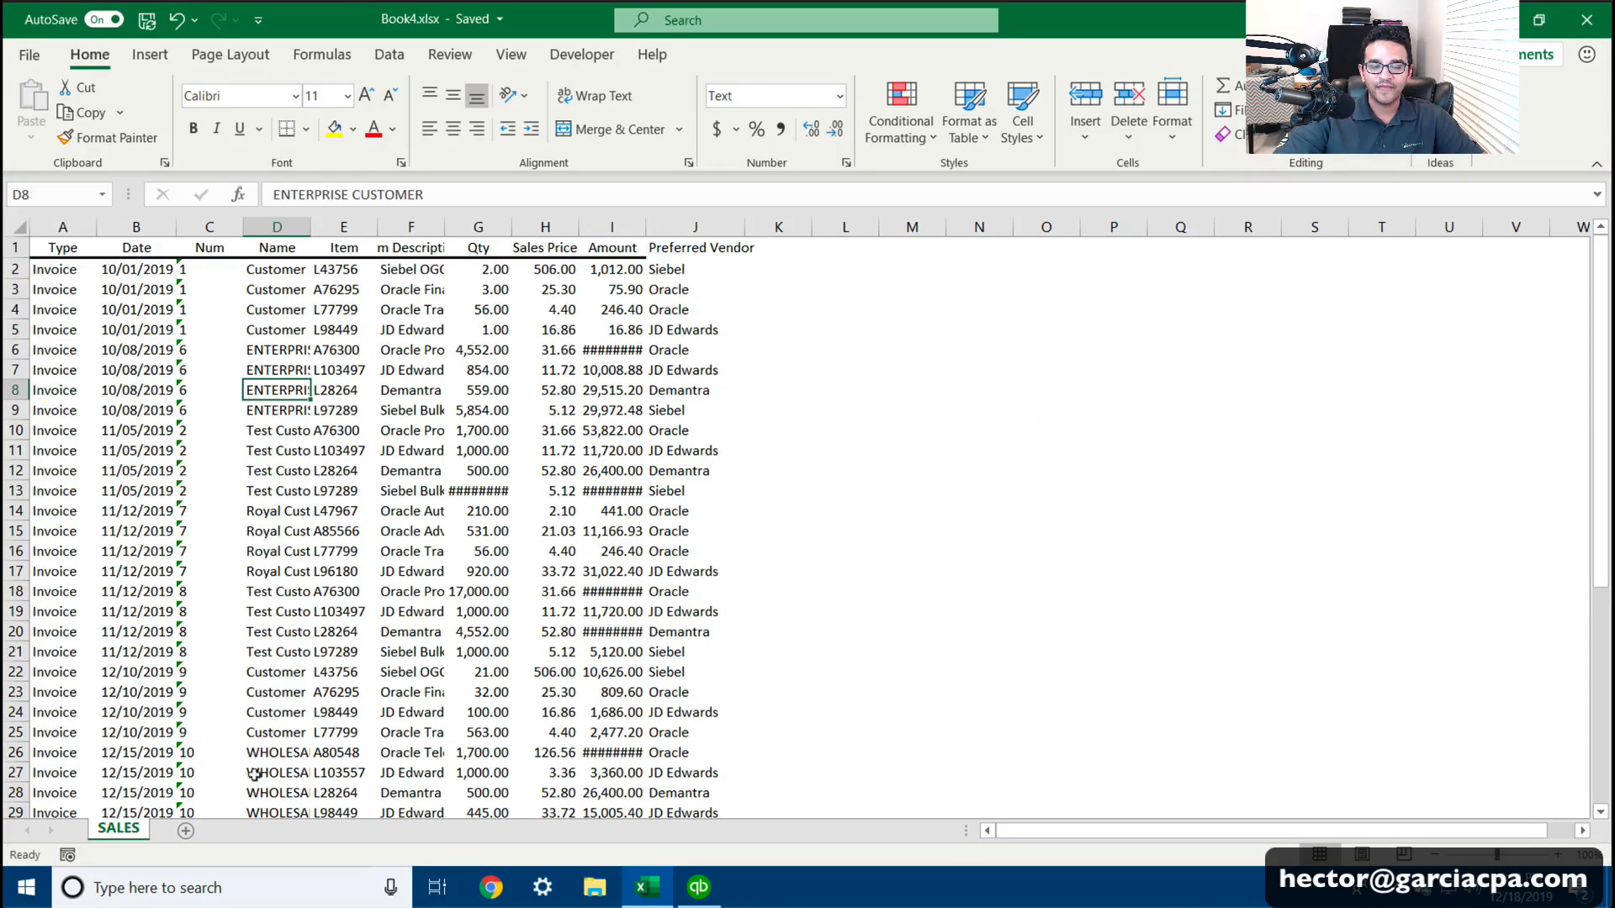
left_click_drag(62, 227, 672, 204)
left_click(582, 330)
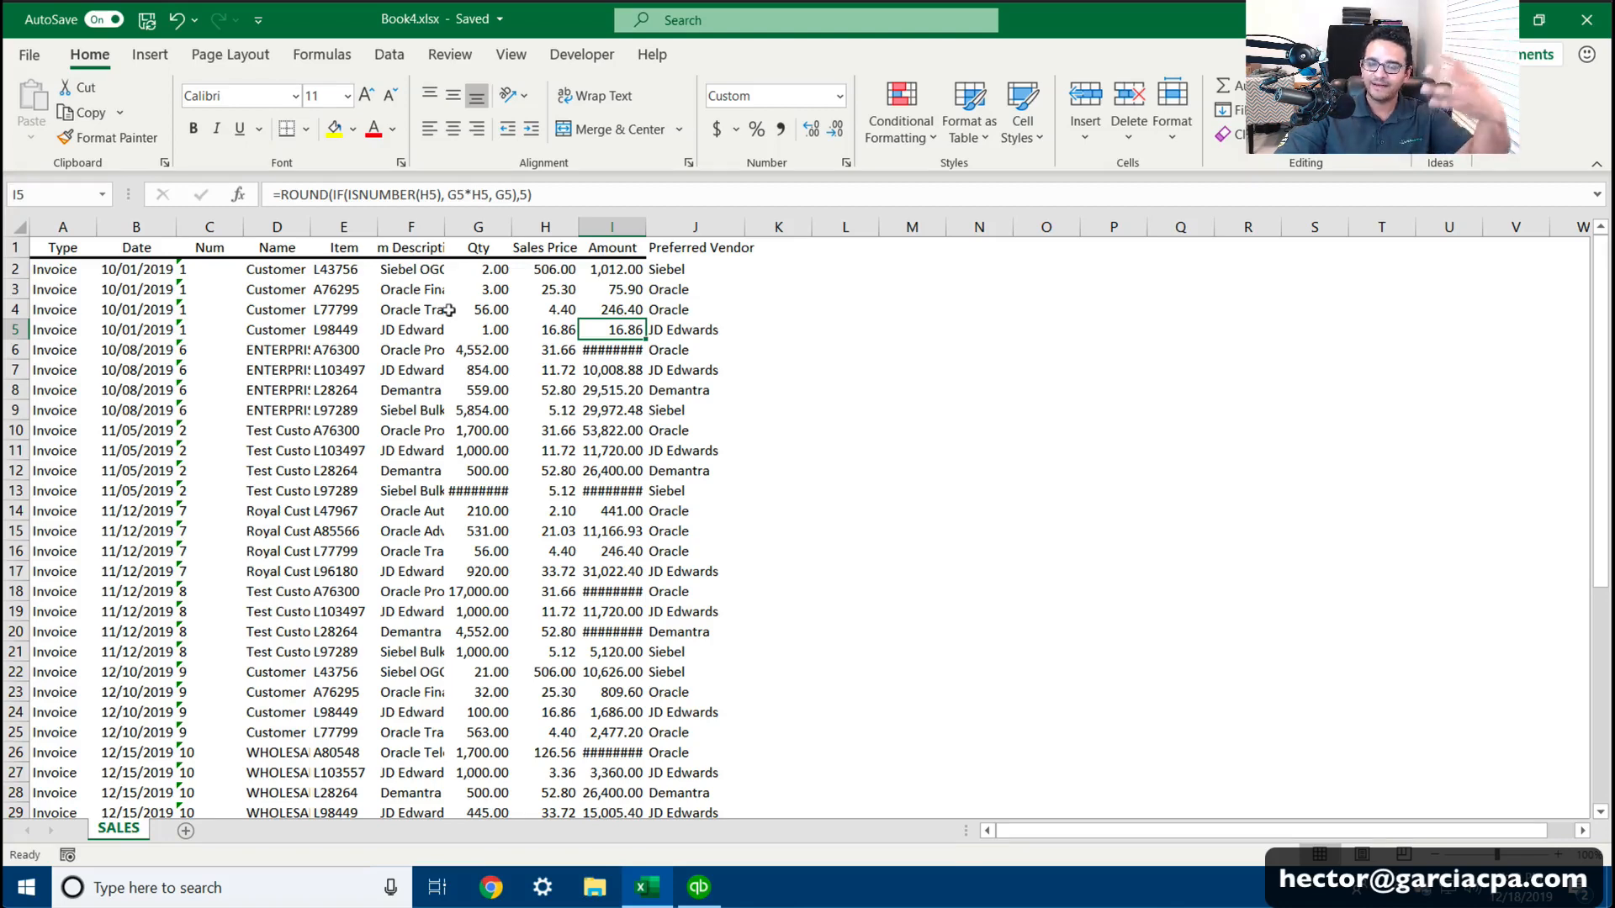
Step: Create a PivotTable on a new worksheet from the entire sales data range, SALES!$A$1:$J$45
left_click(343, 351)
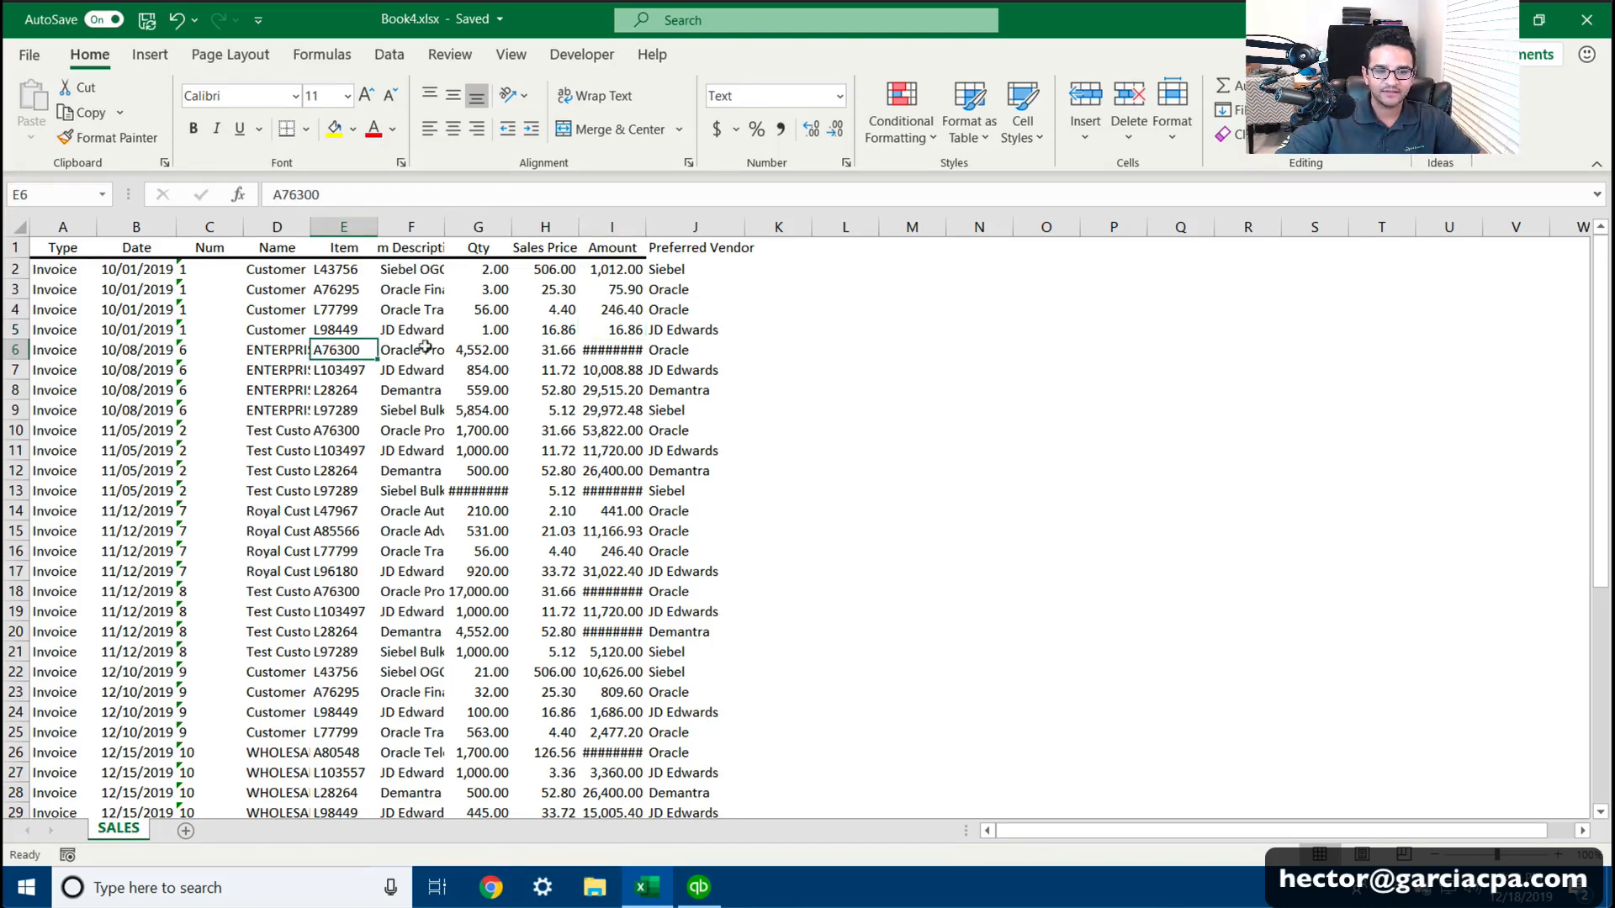
key("ctrl+a")
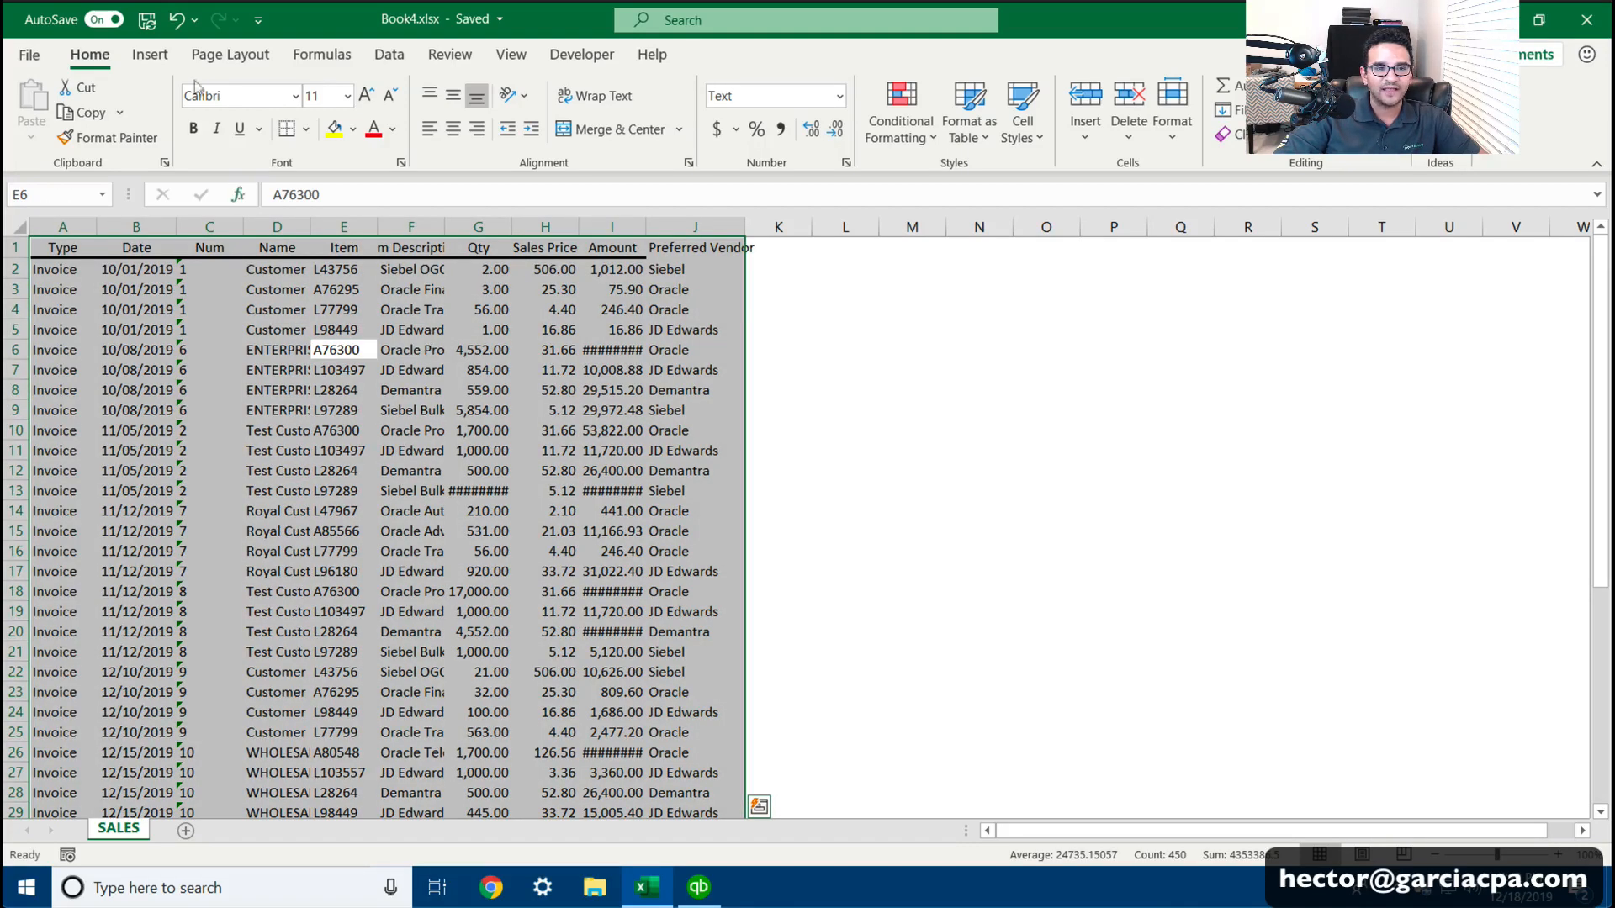
left_click(150, 55)
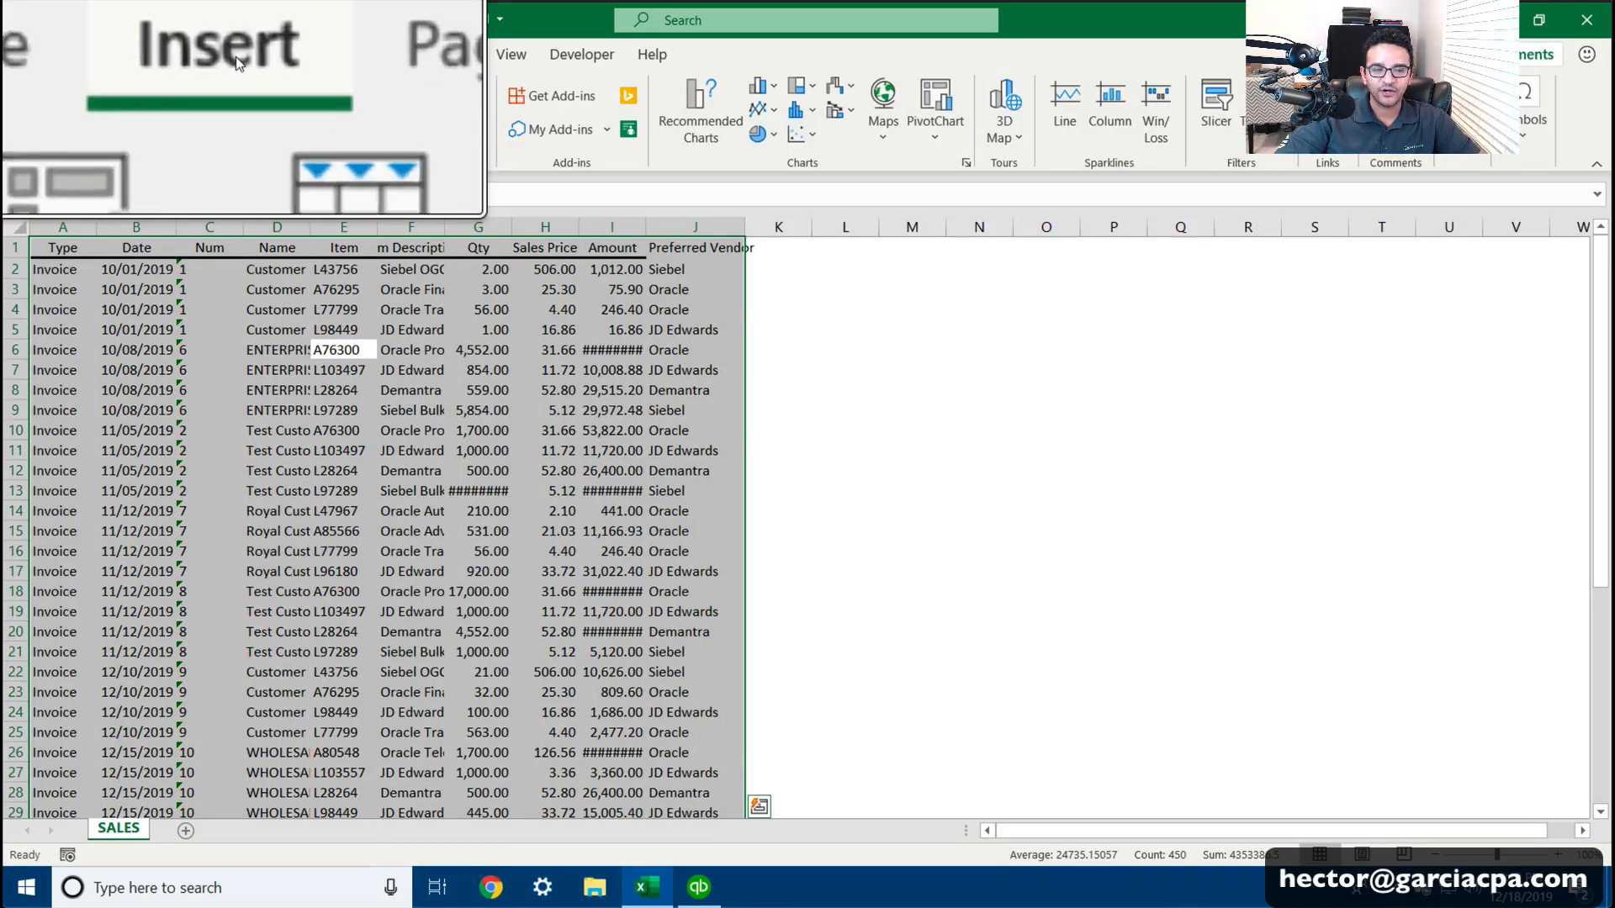
key("ctrl+q")
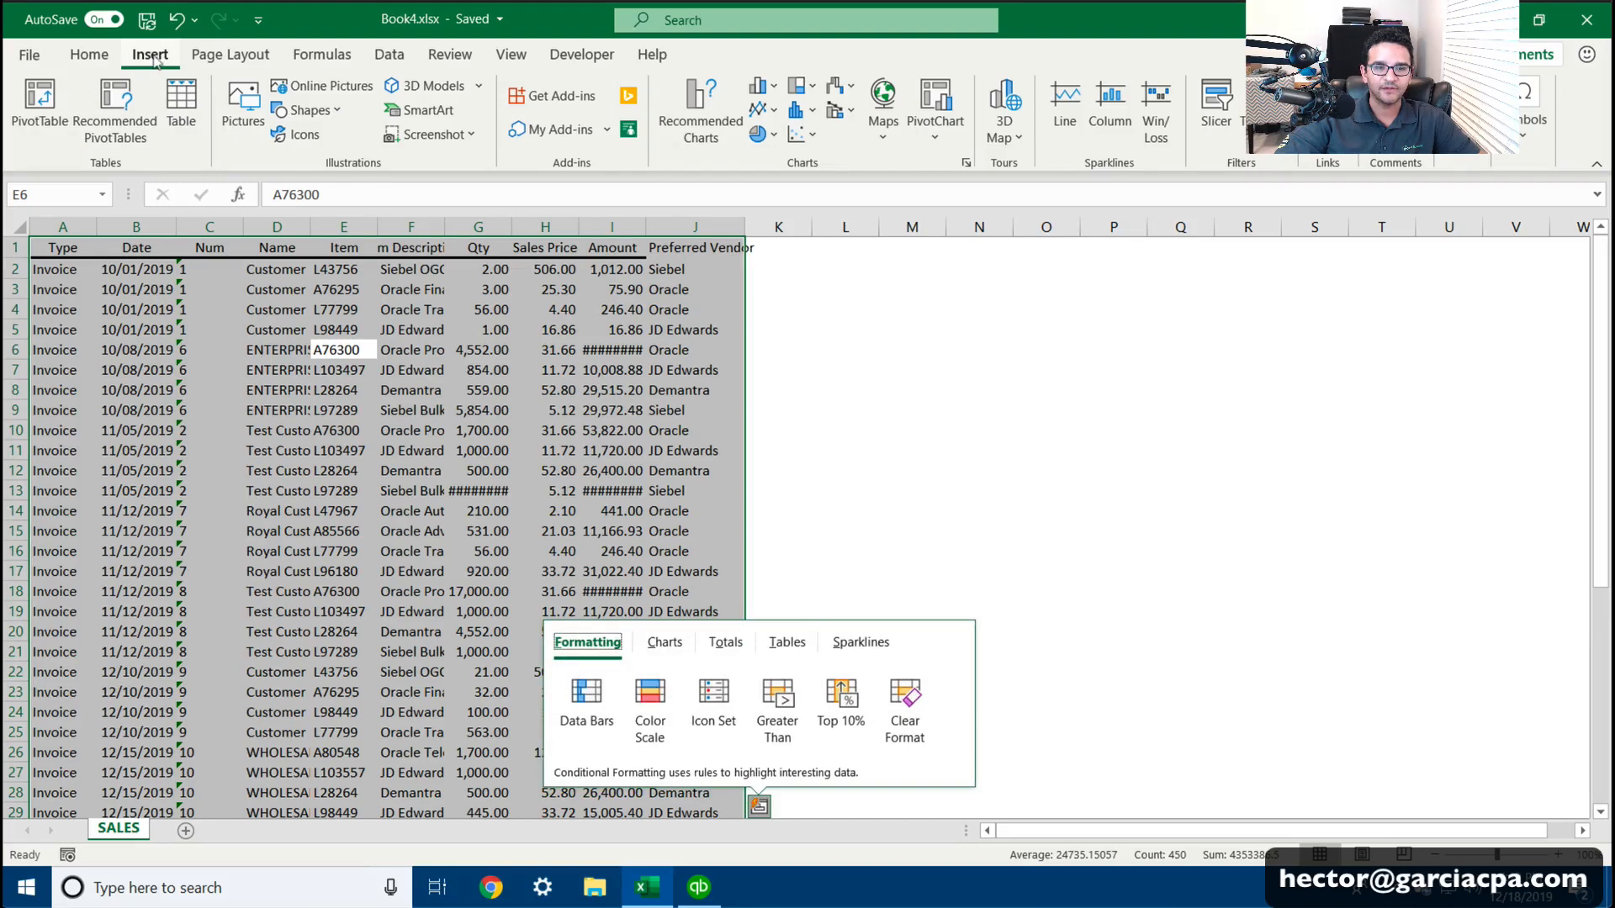
left_click(43, 112)
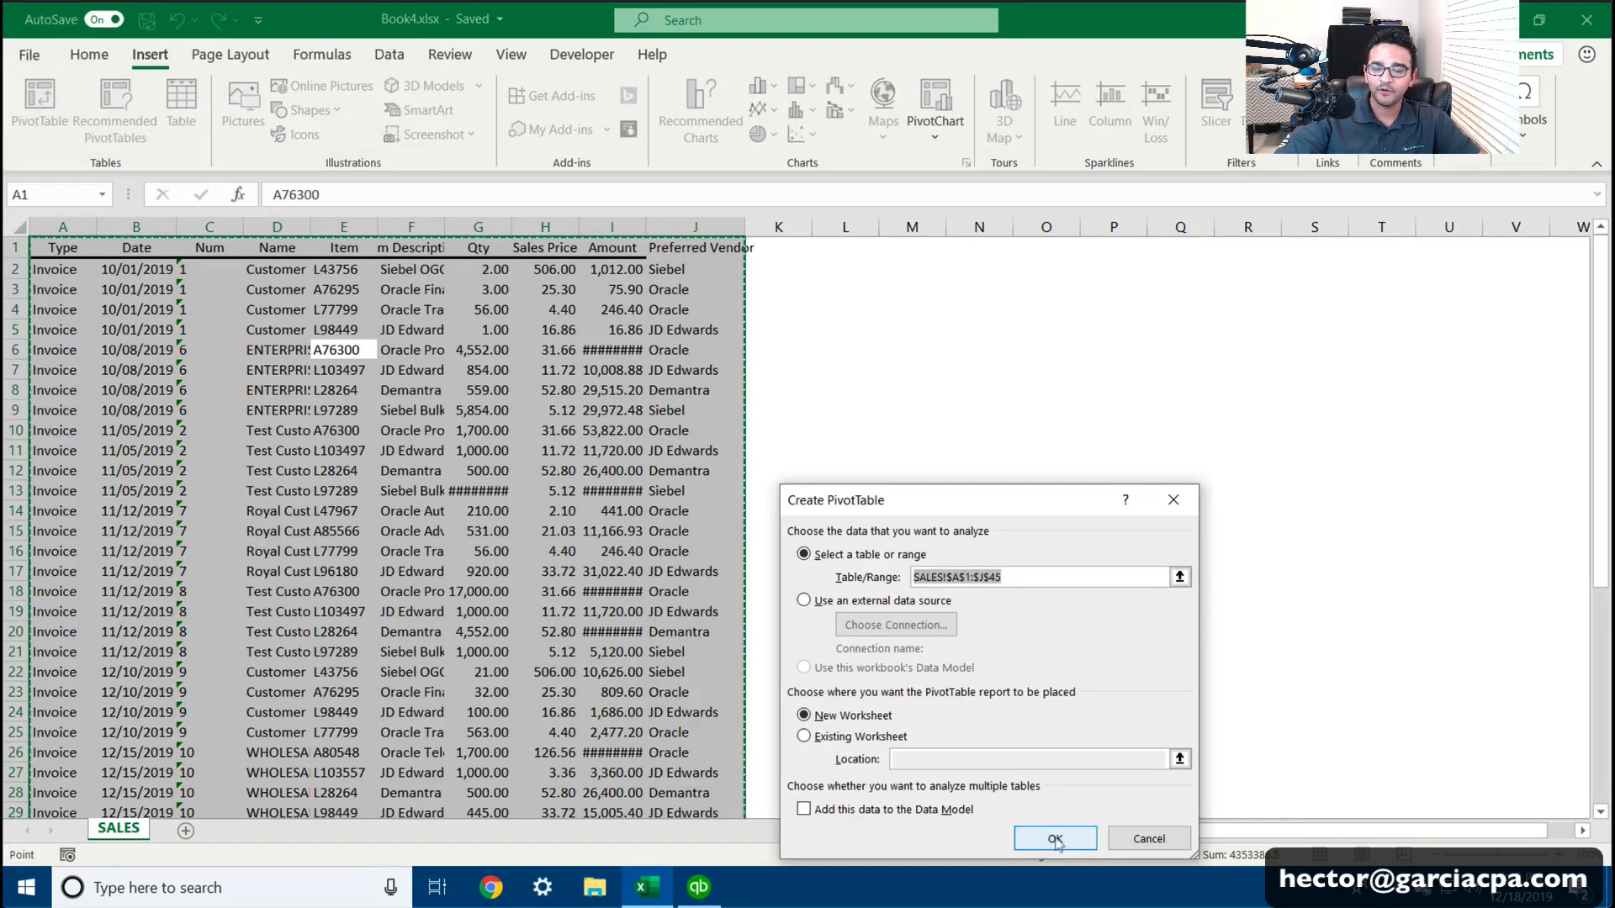
left_click(1056, 838)
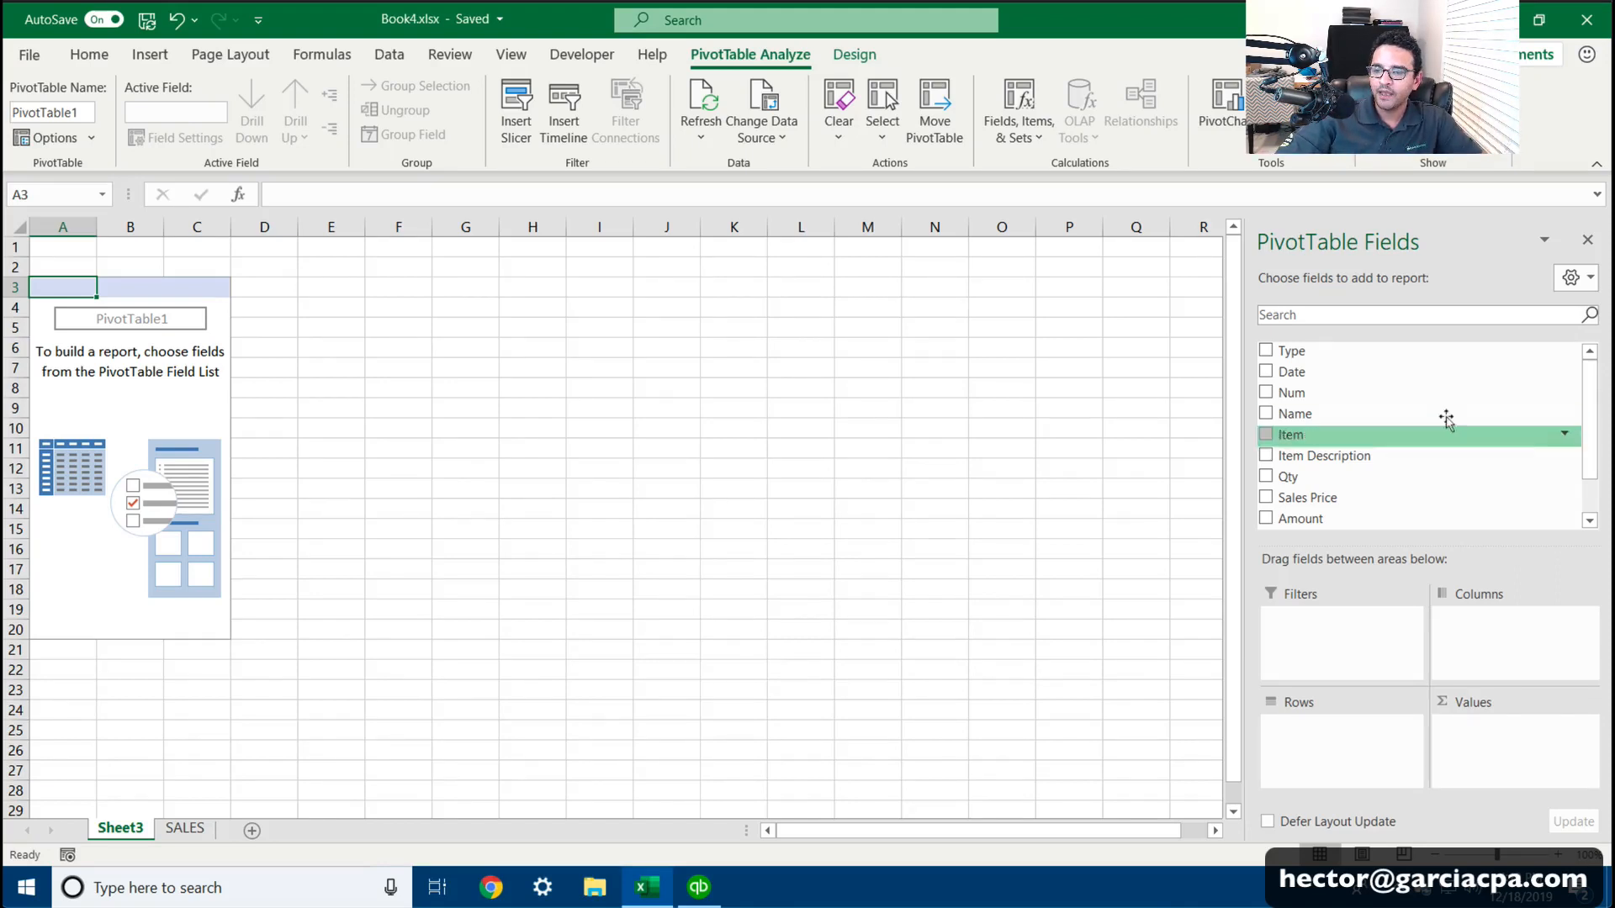
Step: Add the Preferred Vendor field to the PivotTable's rows and select the listed vendor names
scroll(1388, 488, "down", 1)
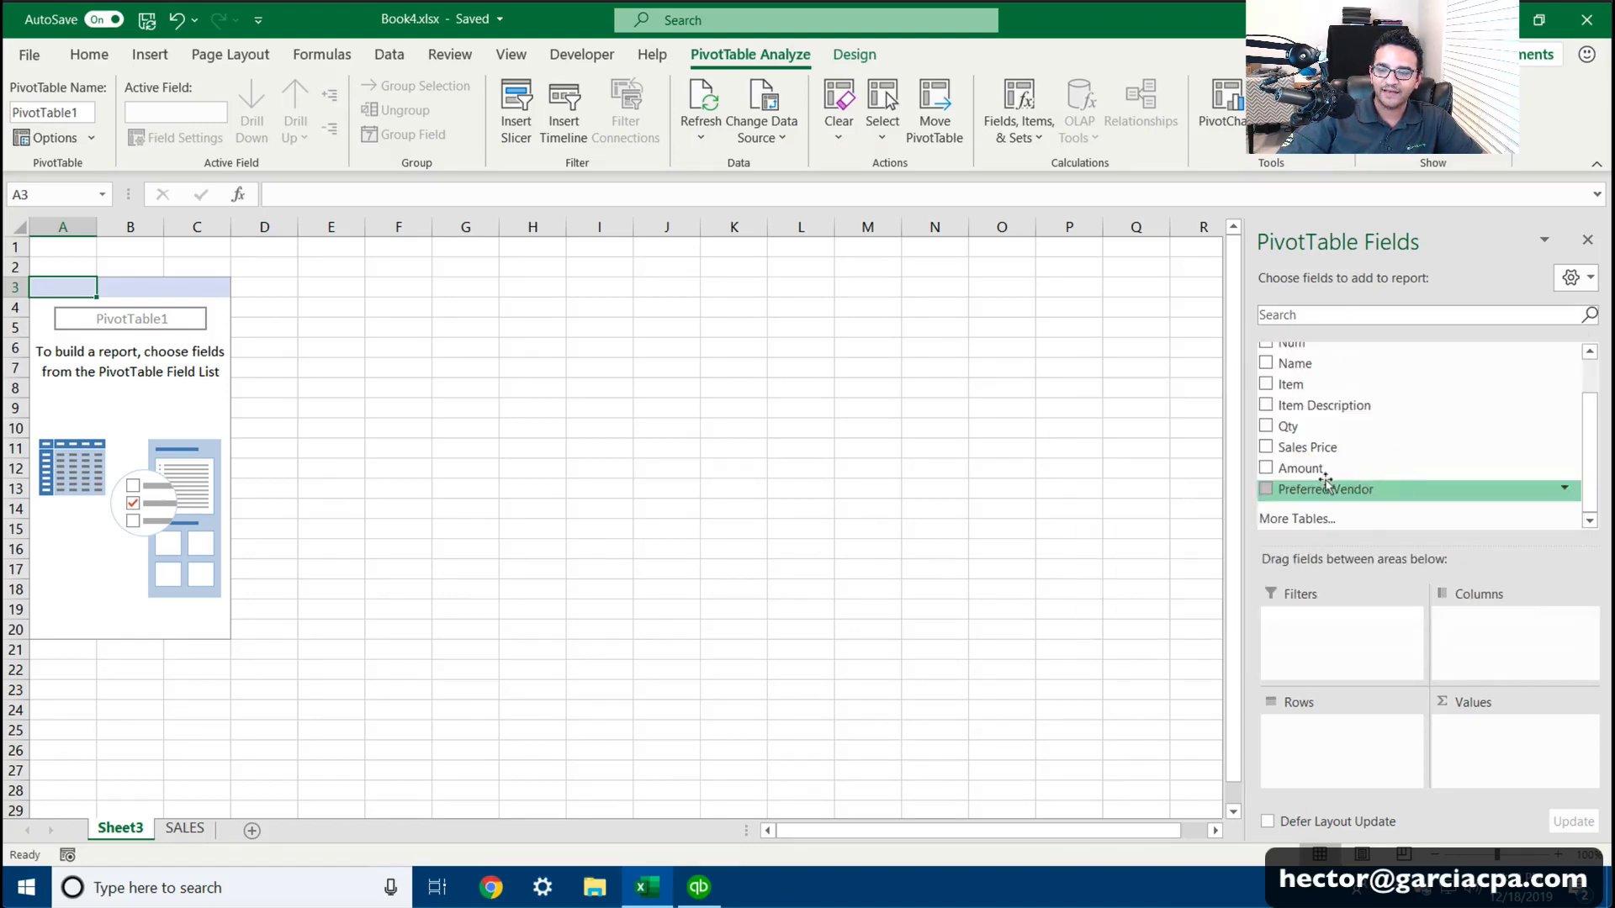
left_click_drag(1325, 484, 1335, 738)
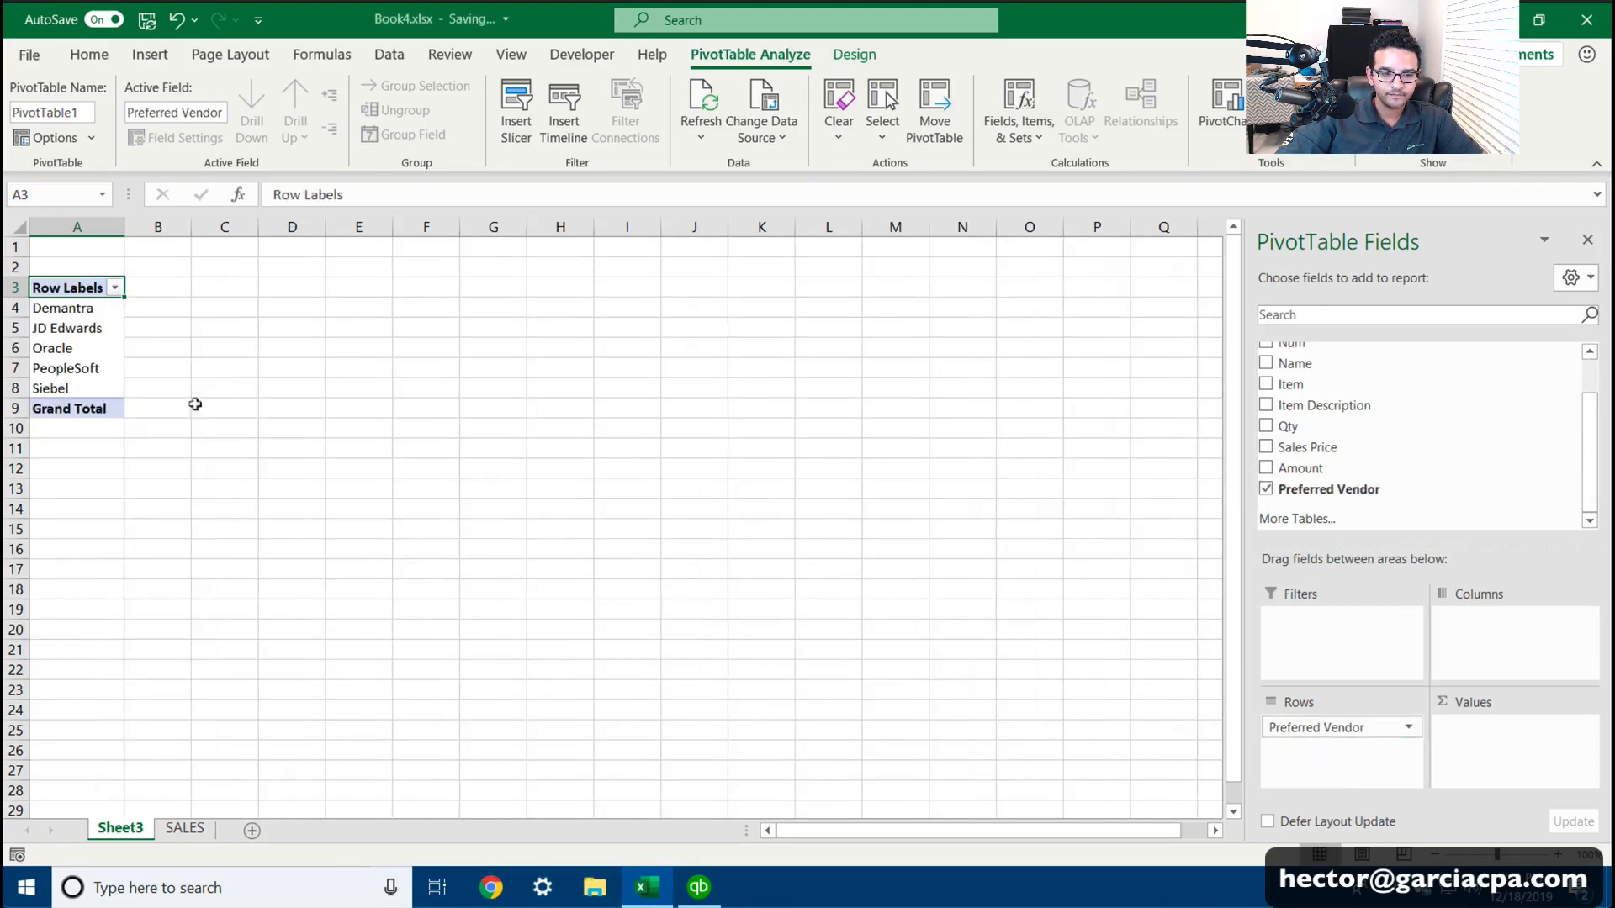
left_click_drag(65, 308, 66, 389)
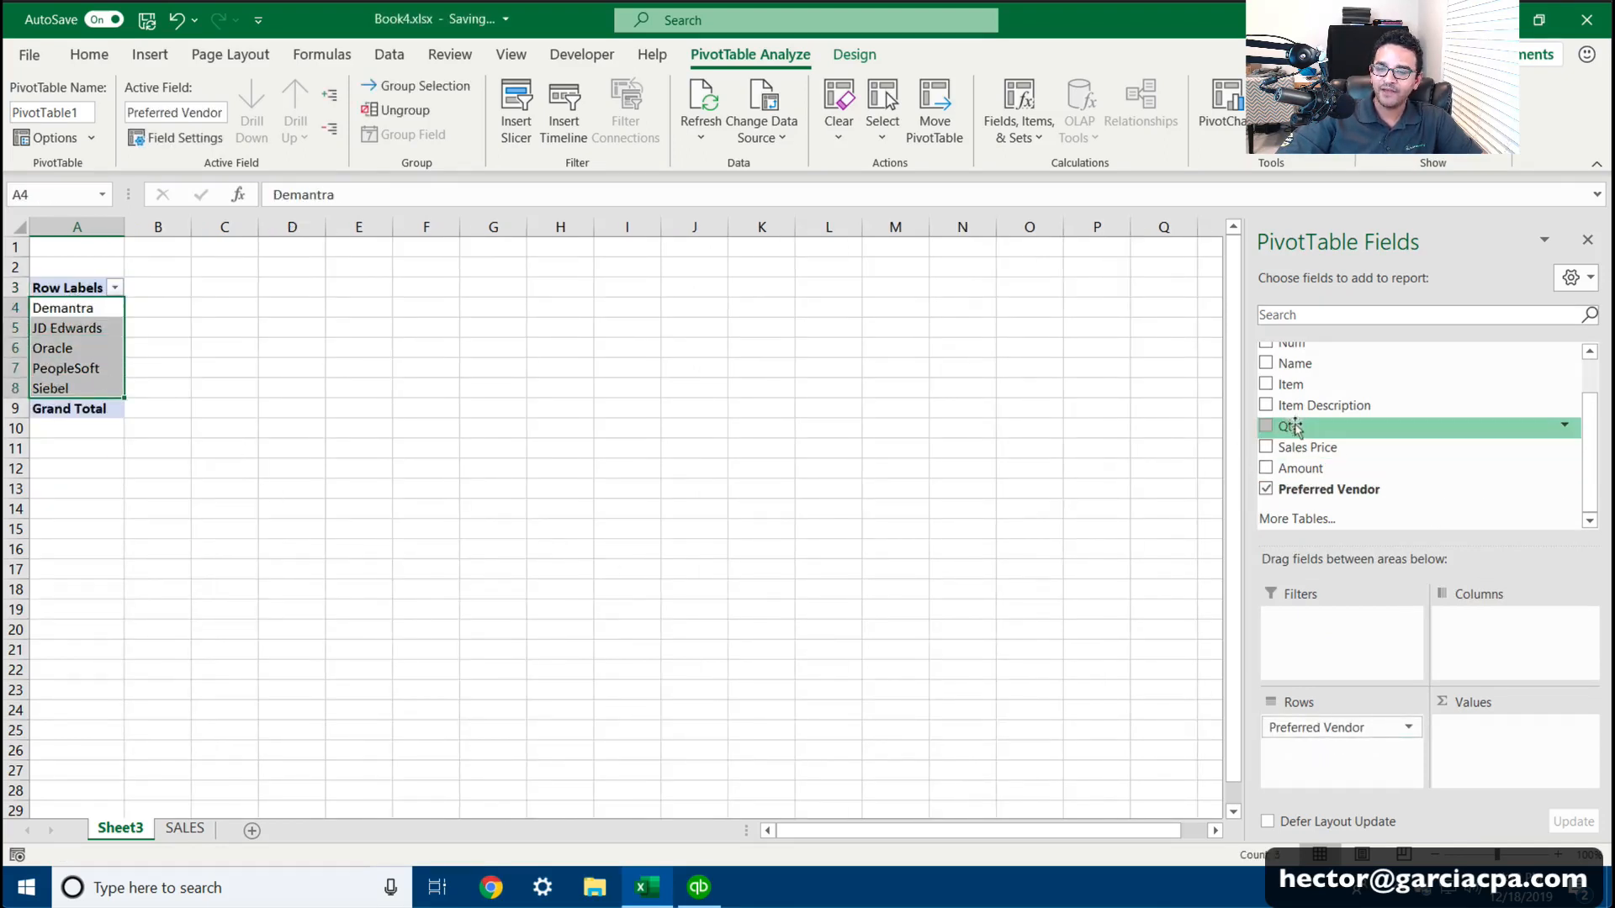
Step: Add the Qty field to the PivotTable's columns, and move it into the values area as a sum
key("super+plus")
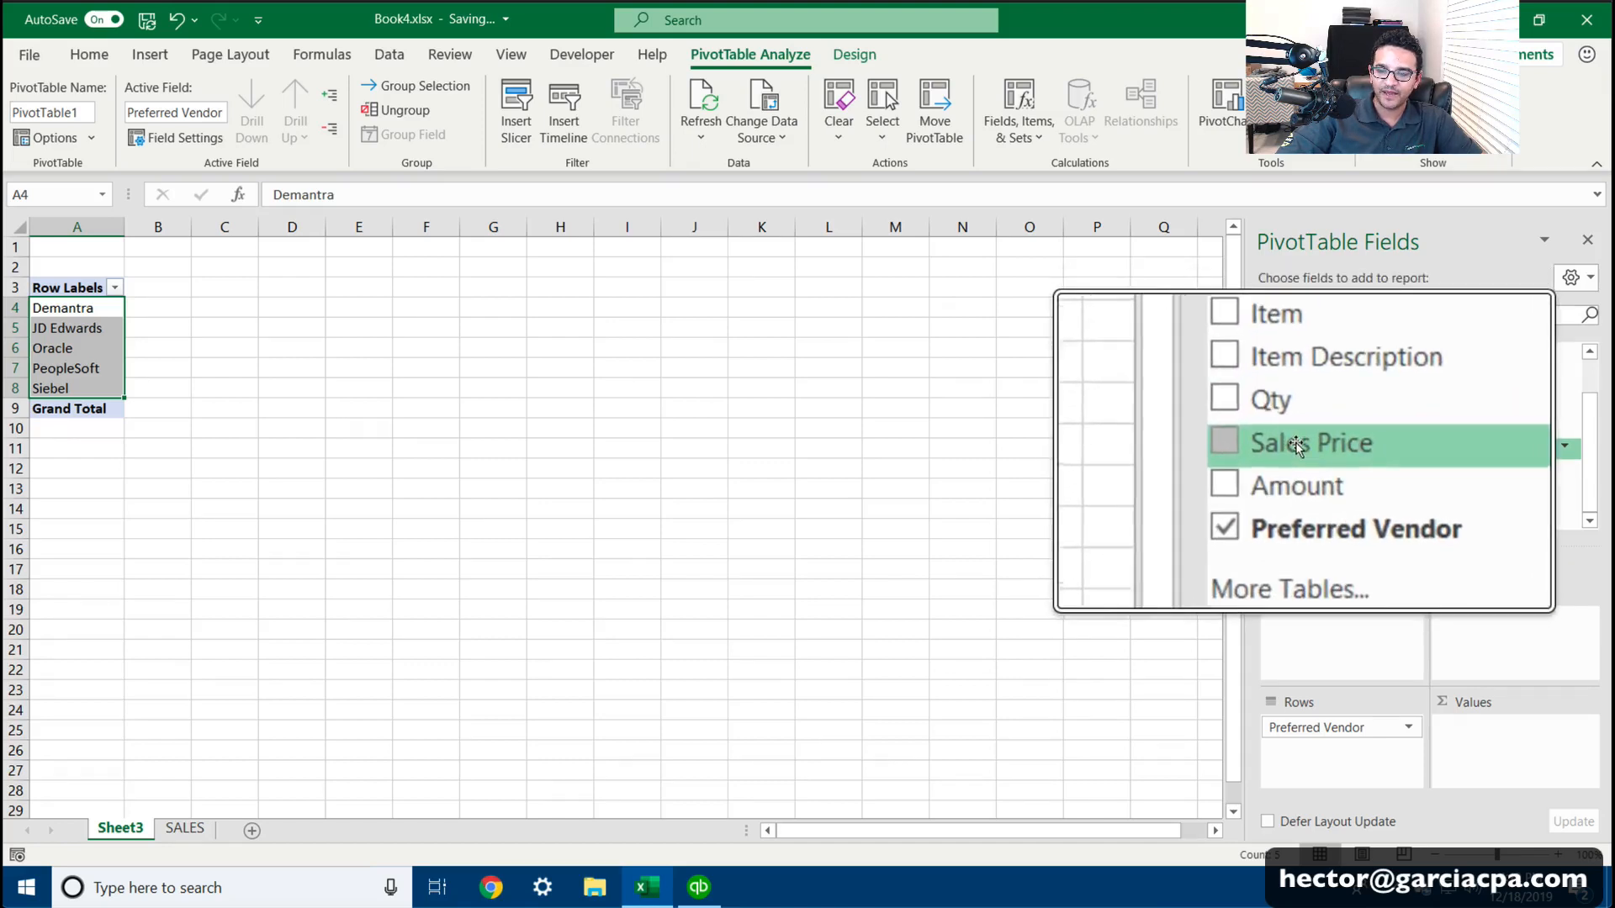
key("super+Escape")
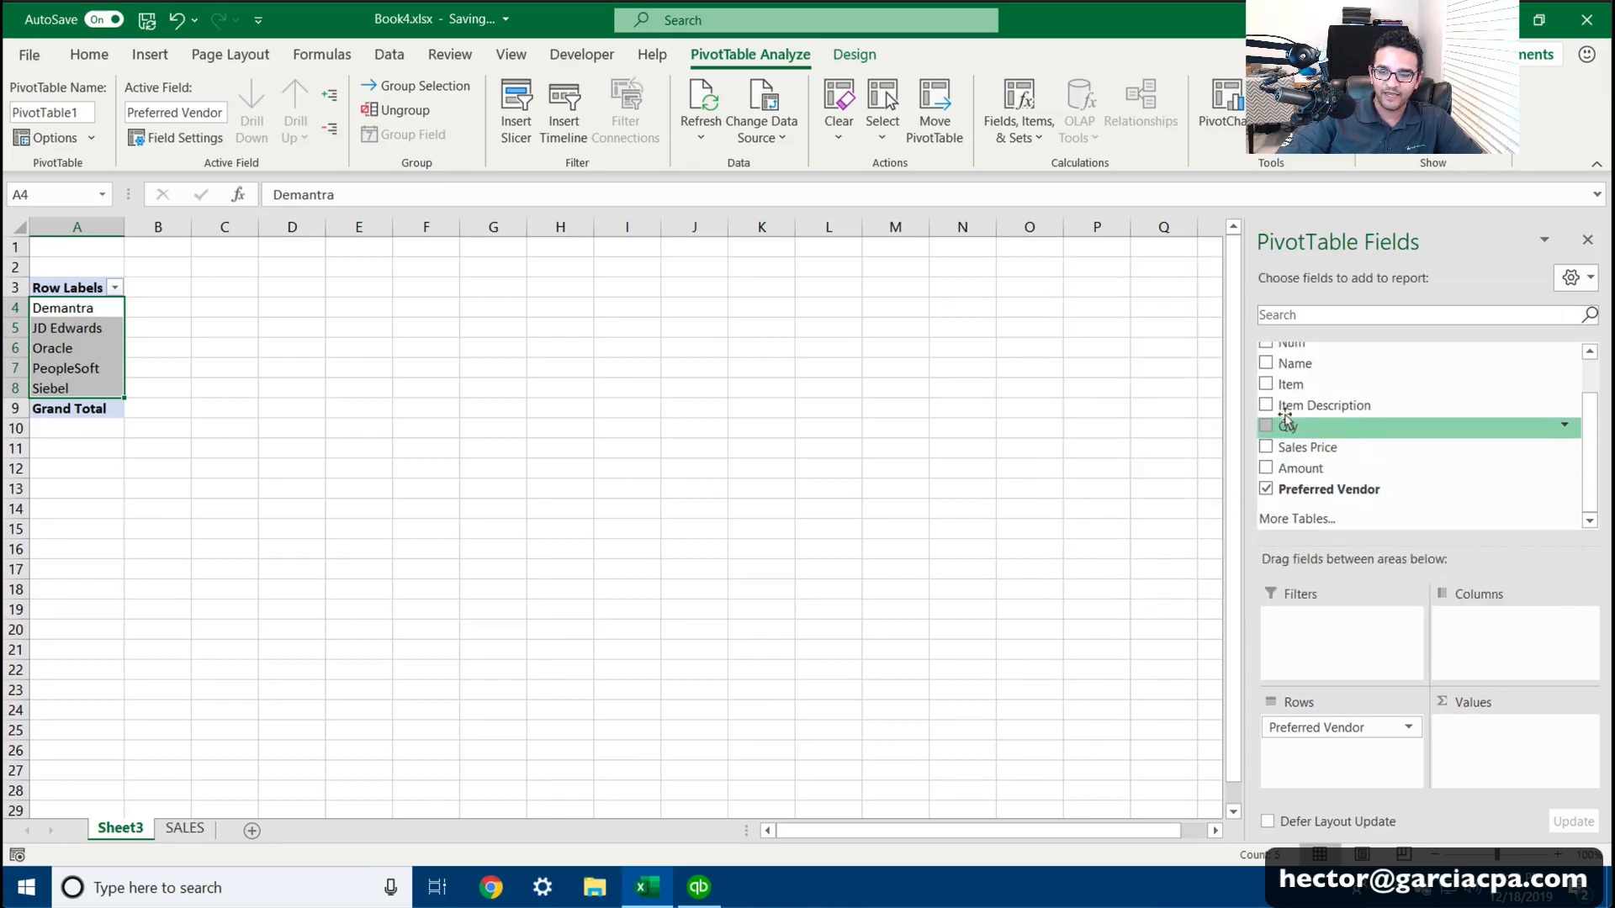
left_click_drag(1279, 416, 1480, 618)
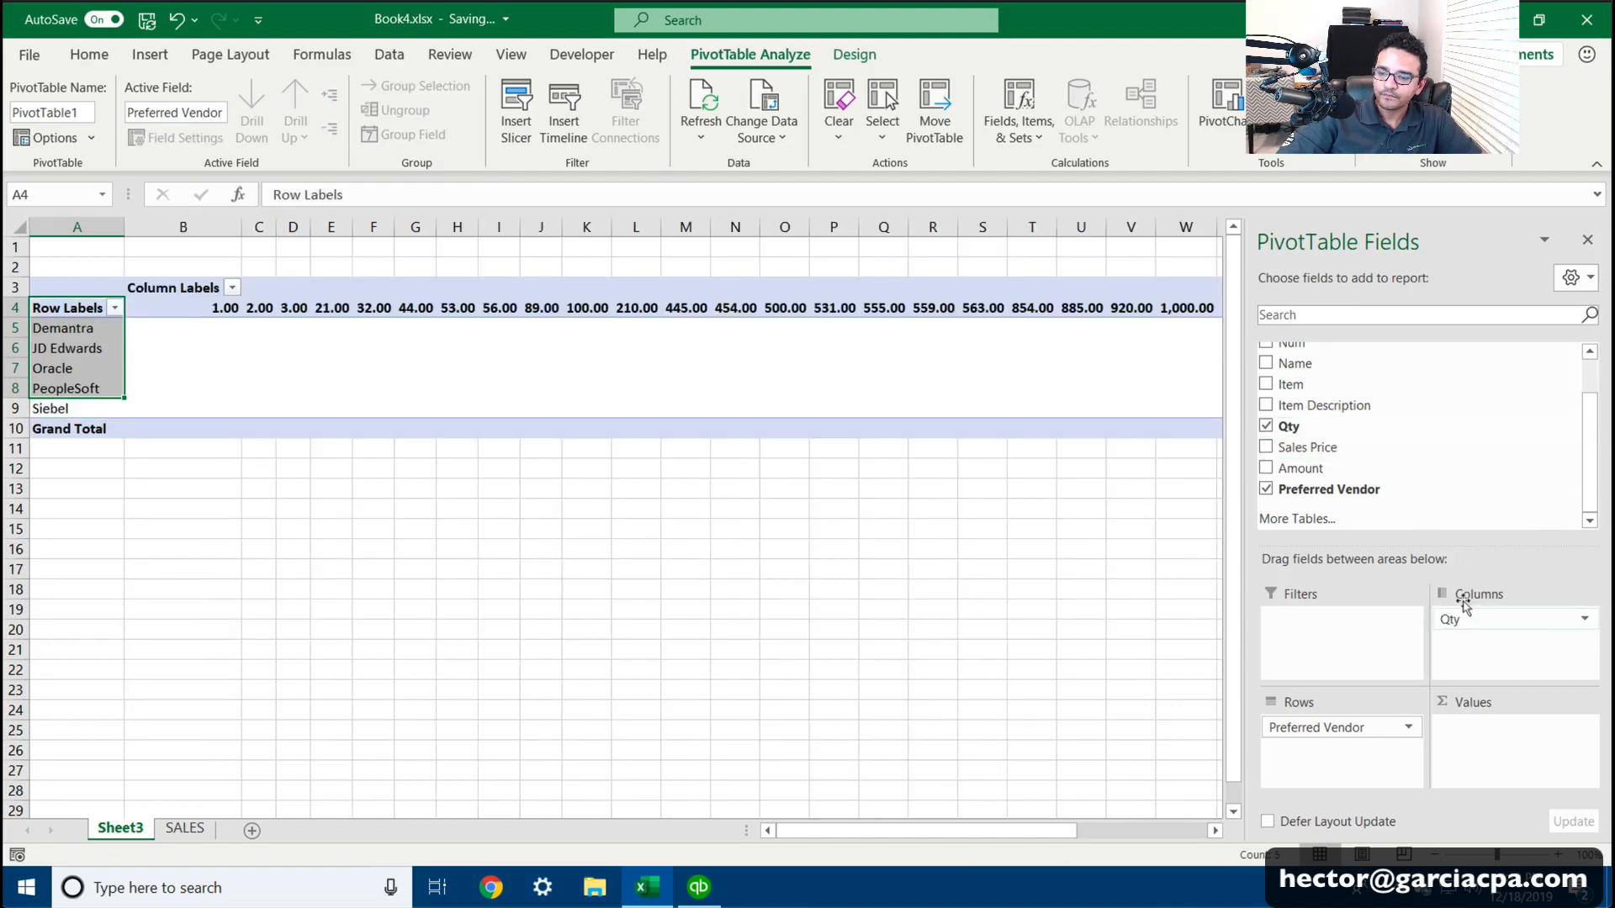
key("super+plus")
key("super+Escape")
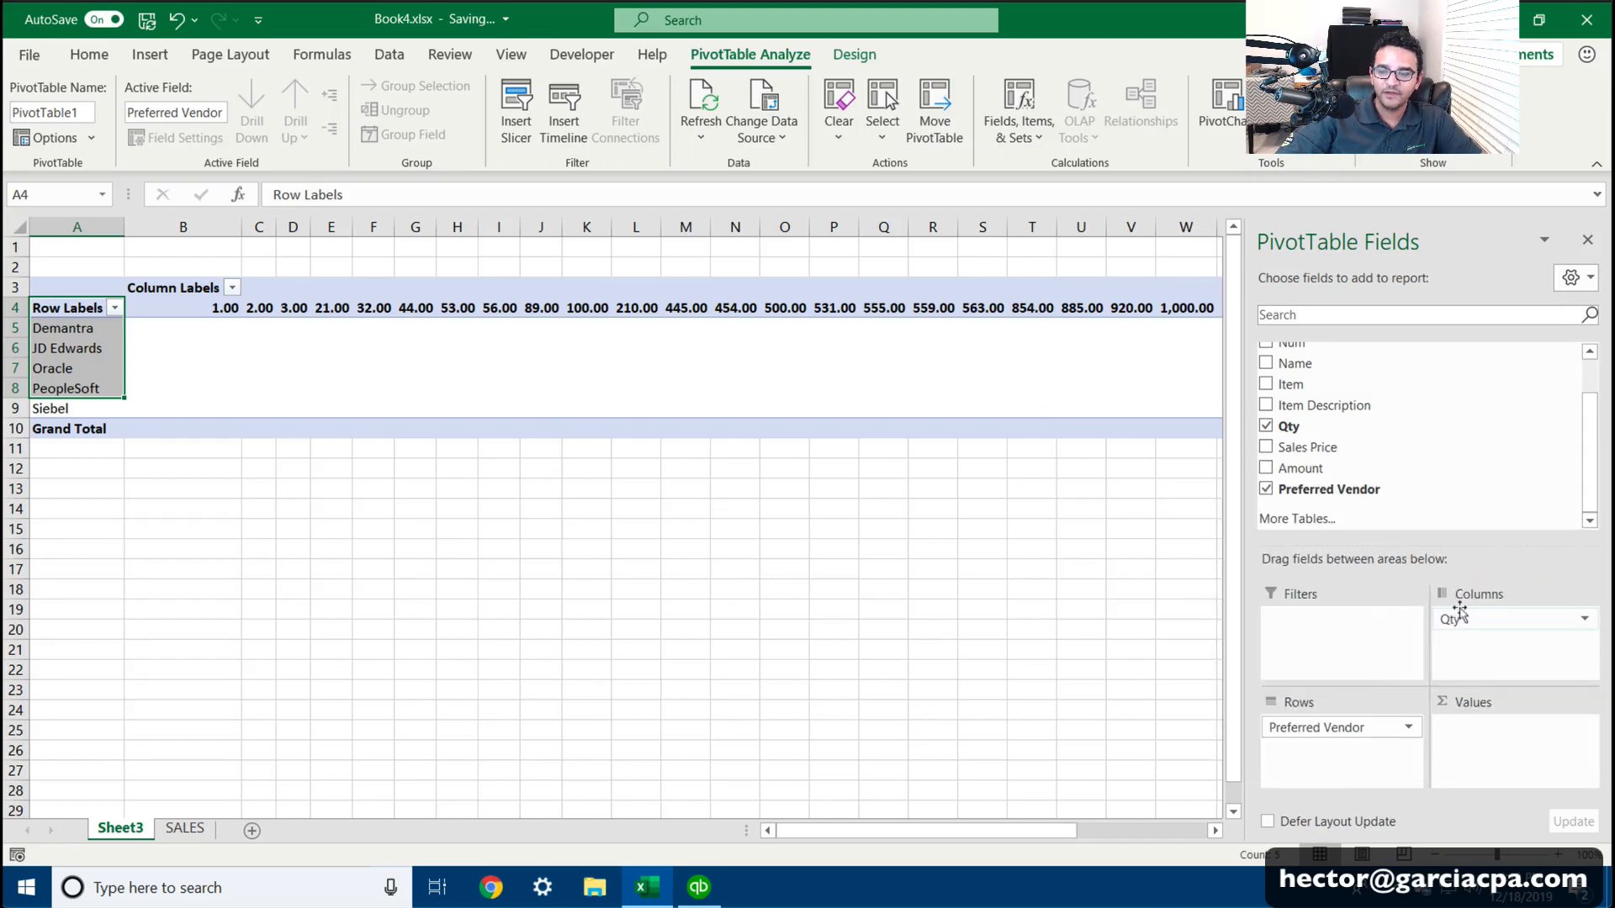
left_click_drag(1460, 612, 1468, 722)
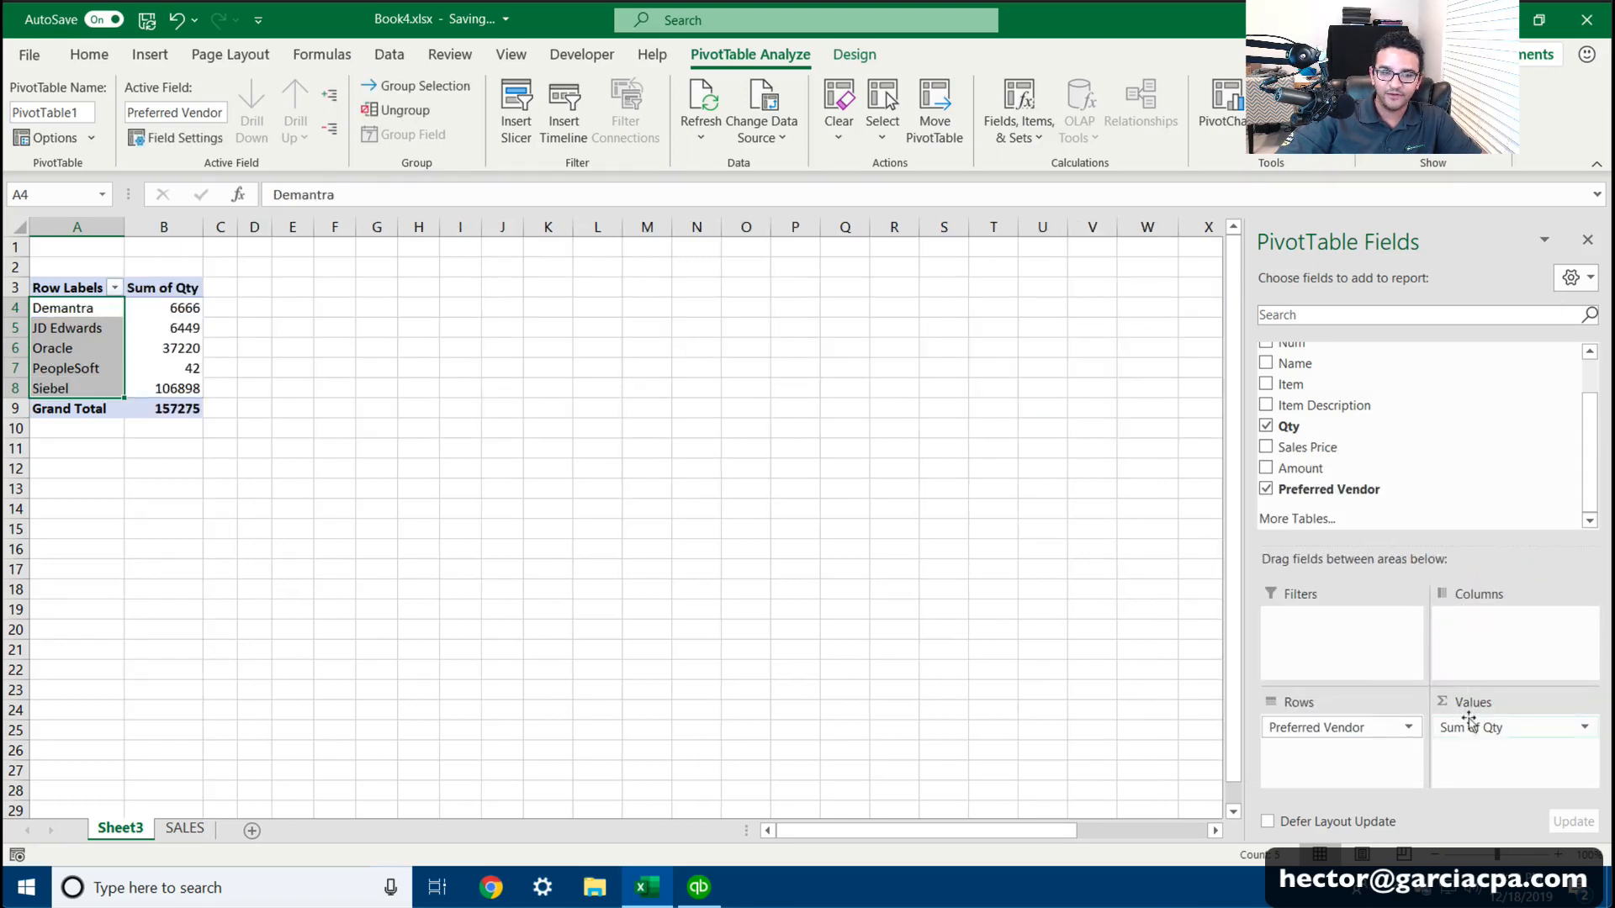
Step: Add Sales Price as a second summed value in the PivotTable and check the quantity and price columns
key("super+plus")
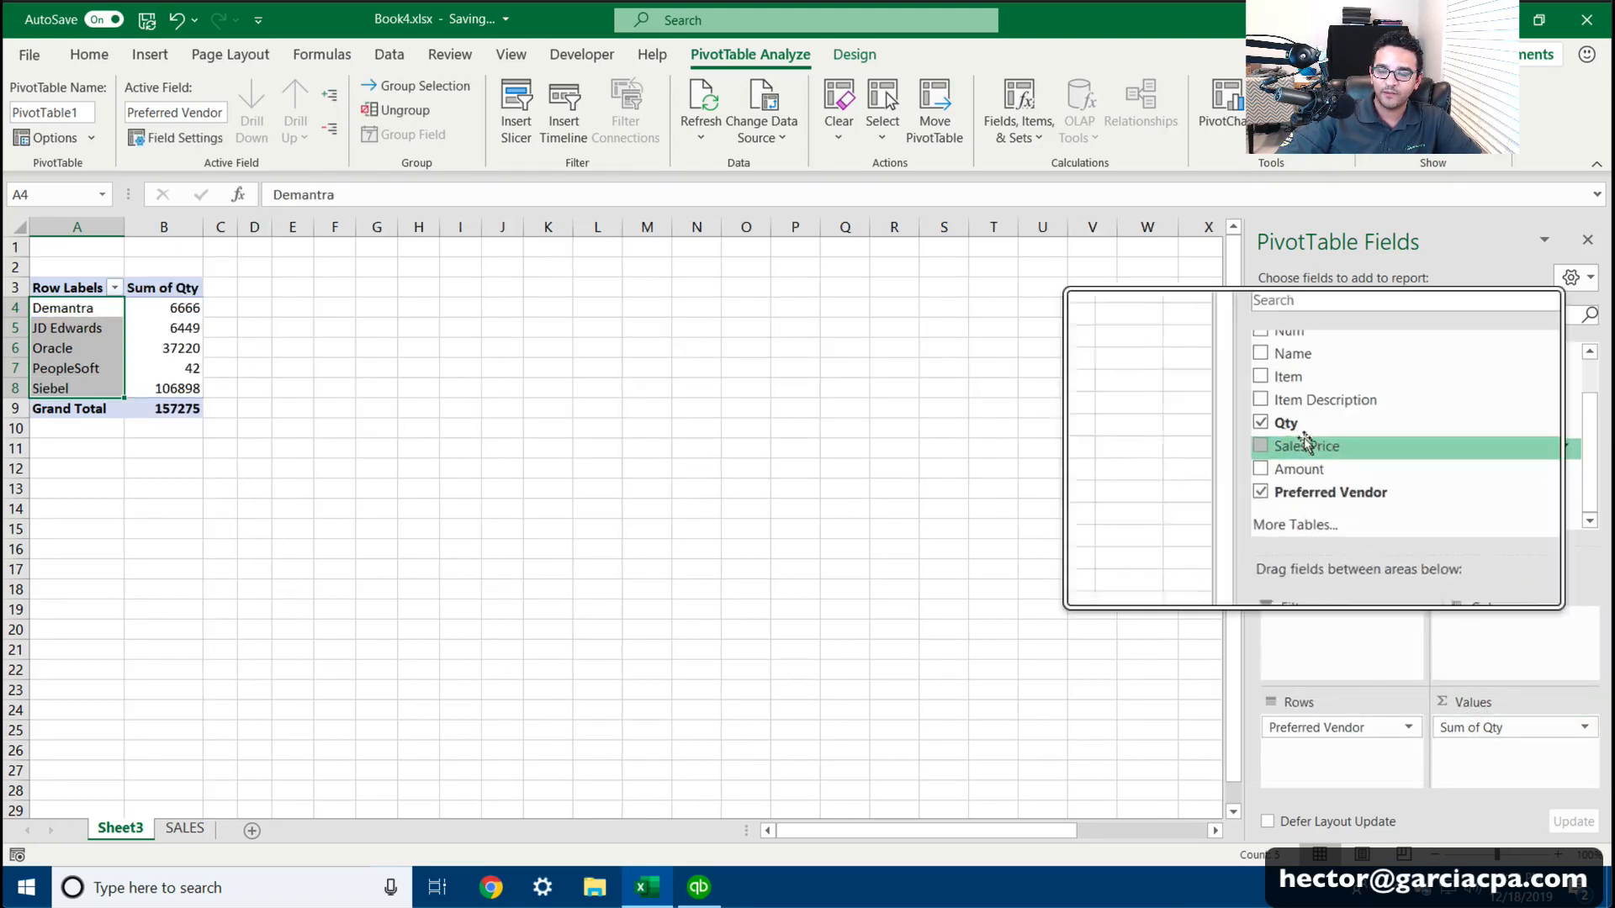
key("super+Escape")
left_click_drag(1307, 448, 1544, 791)
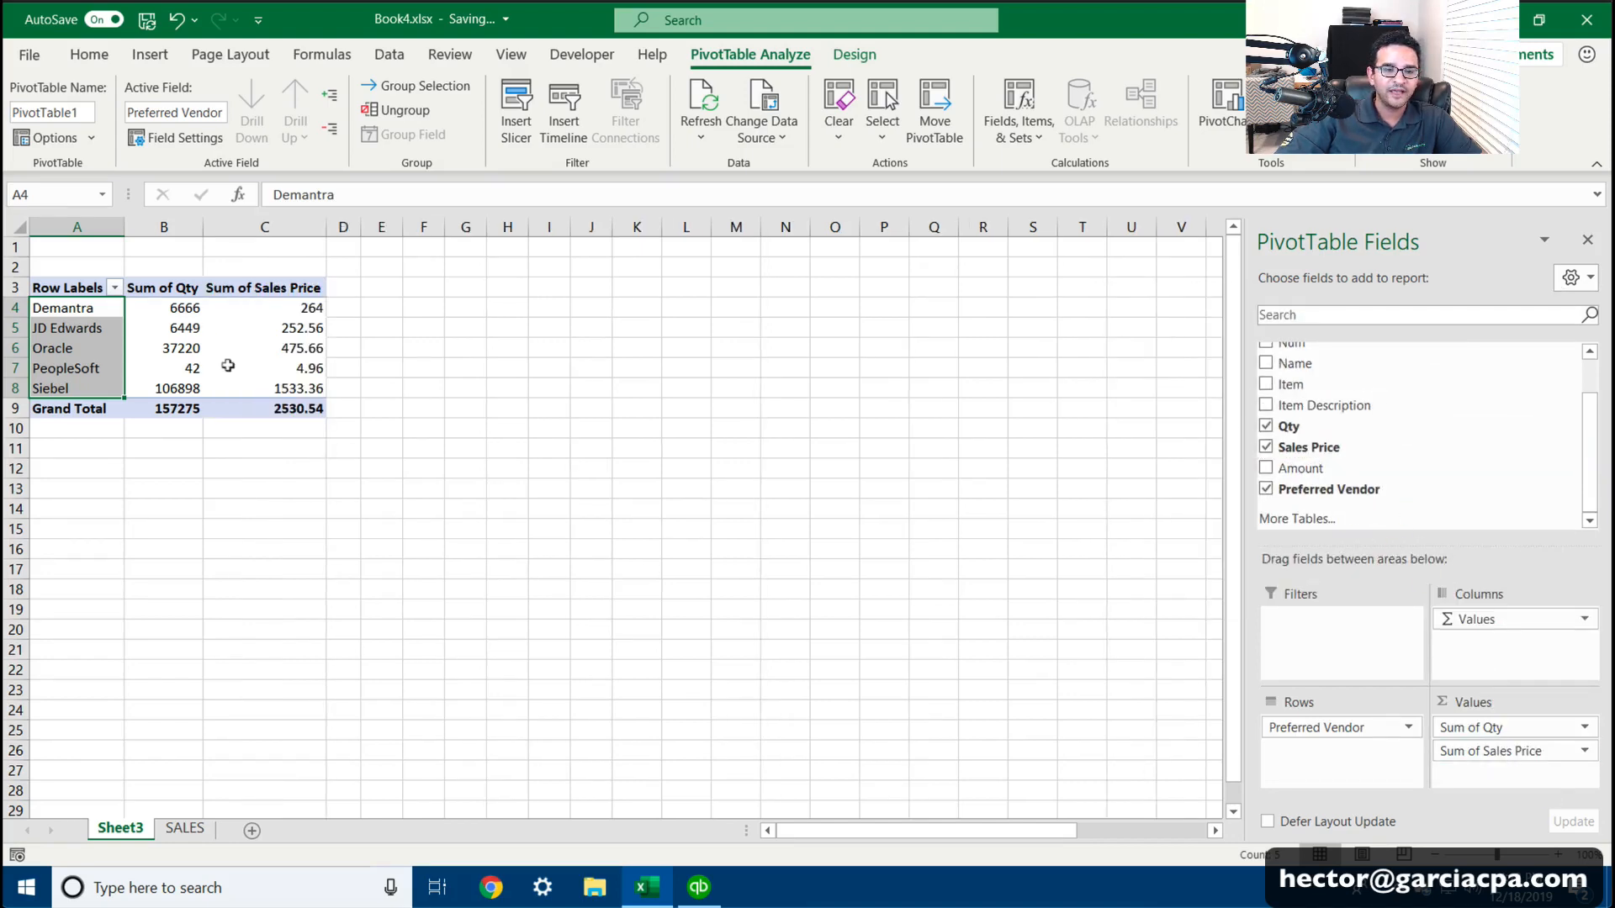
left_click_drag(164, 307, 67, 308)
left_click_drag(282, 301, 280, 387)
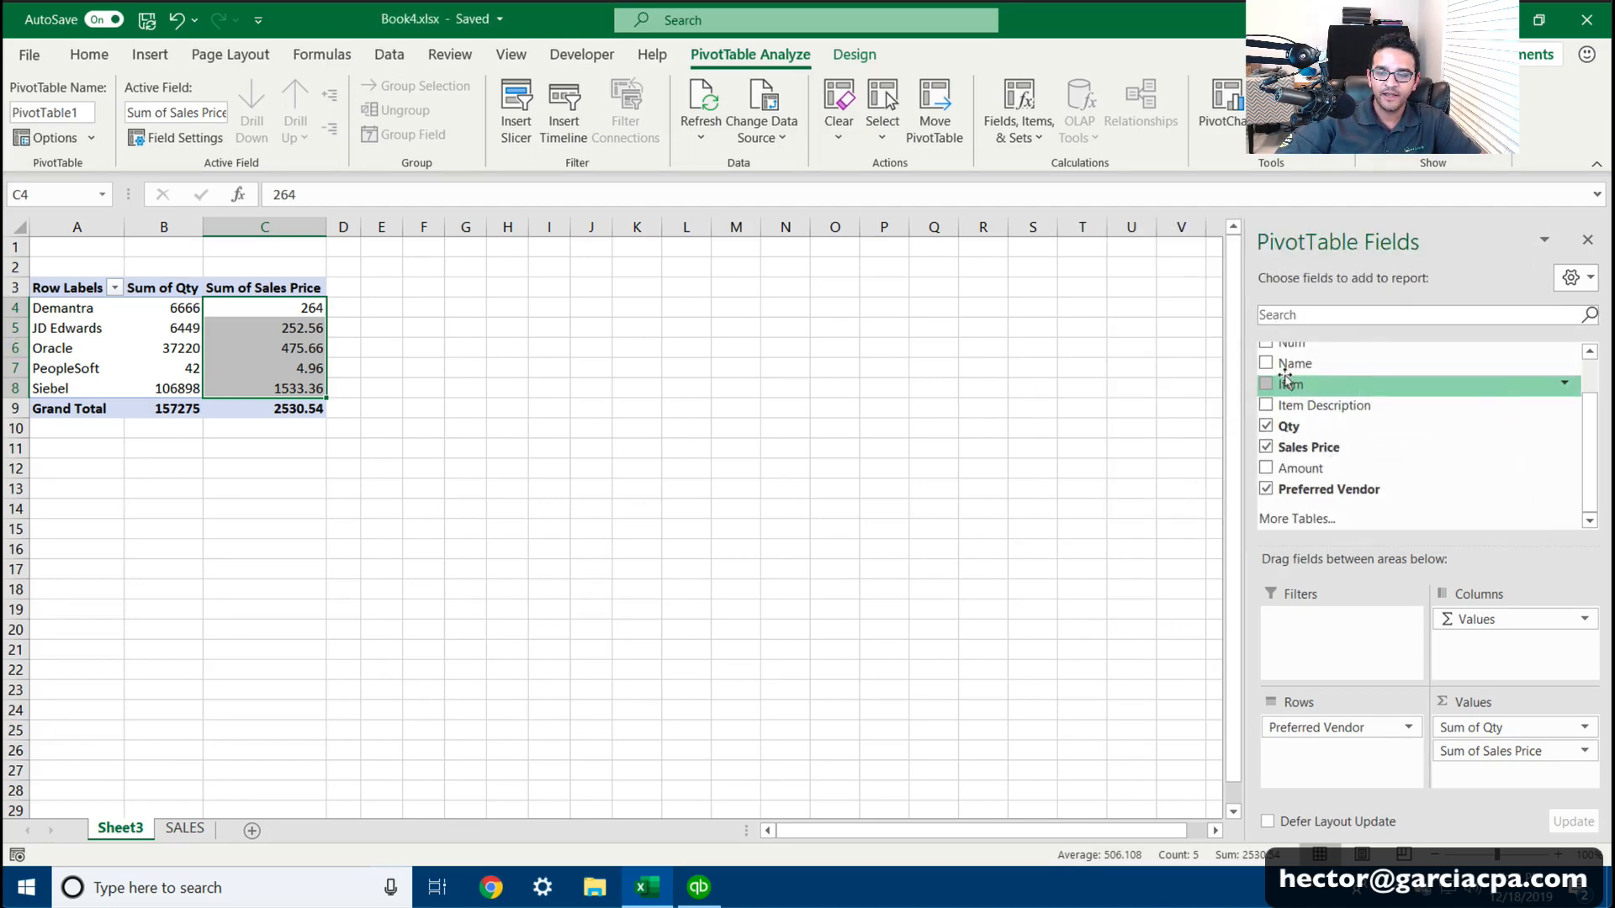
Step: Add Item and Item Description to the PivotTable's rows, nested in that order beneath Preferred Vendor
left_click_drag(1290, 384, 1339, 740)
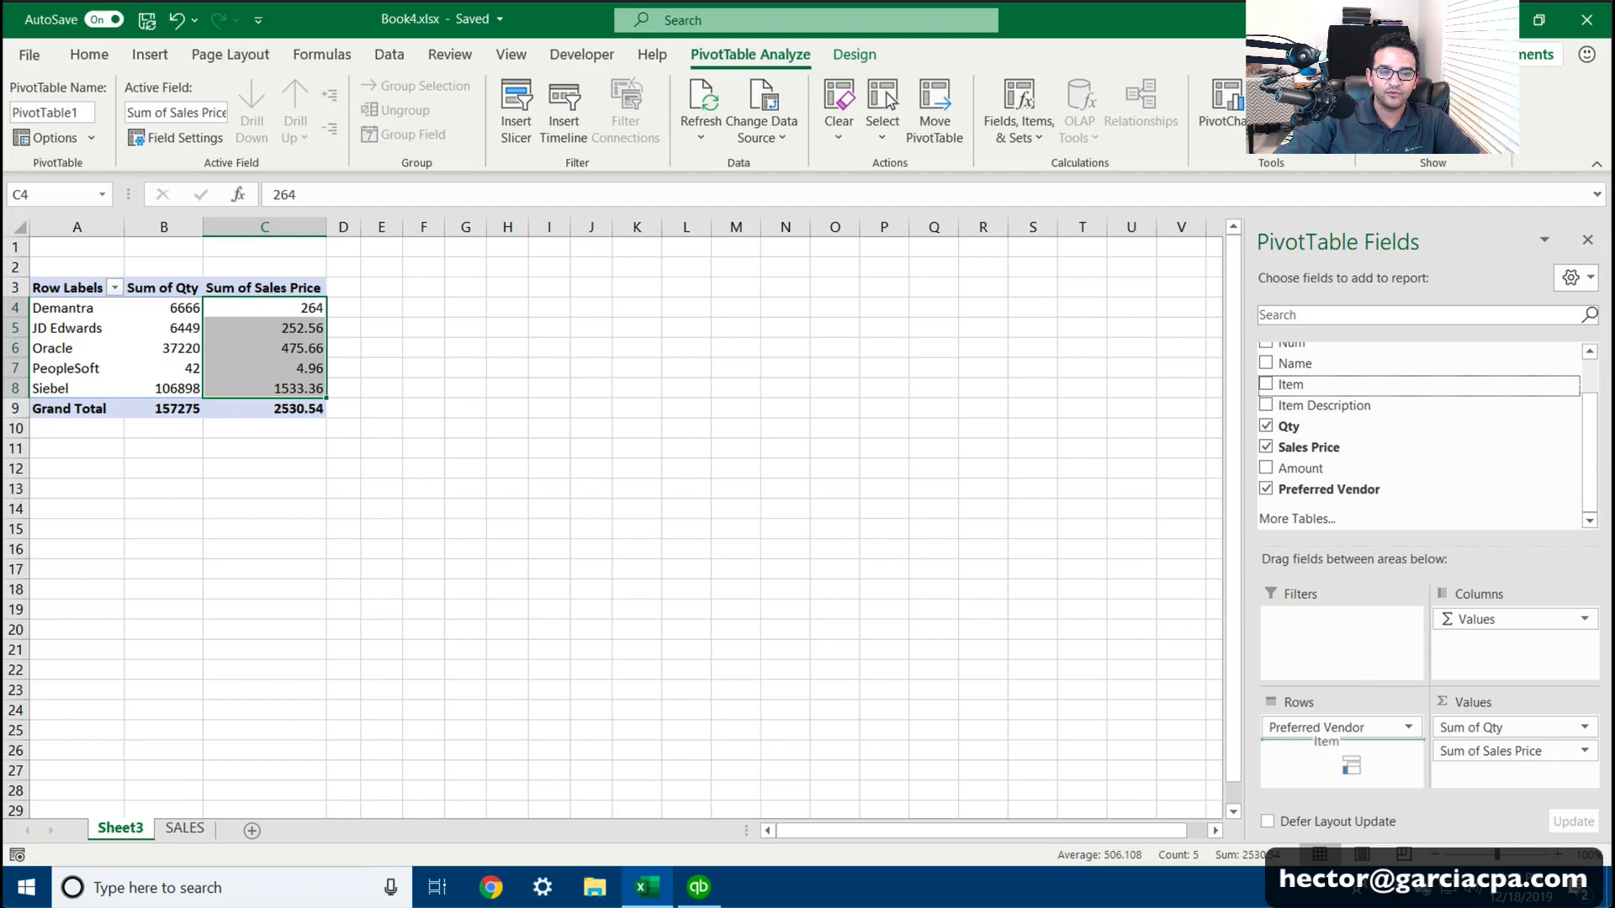
left_click_drag(1344, 755, 1339, 749)
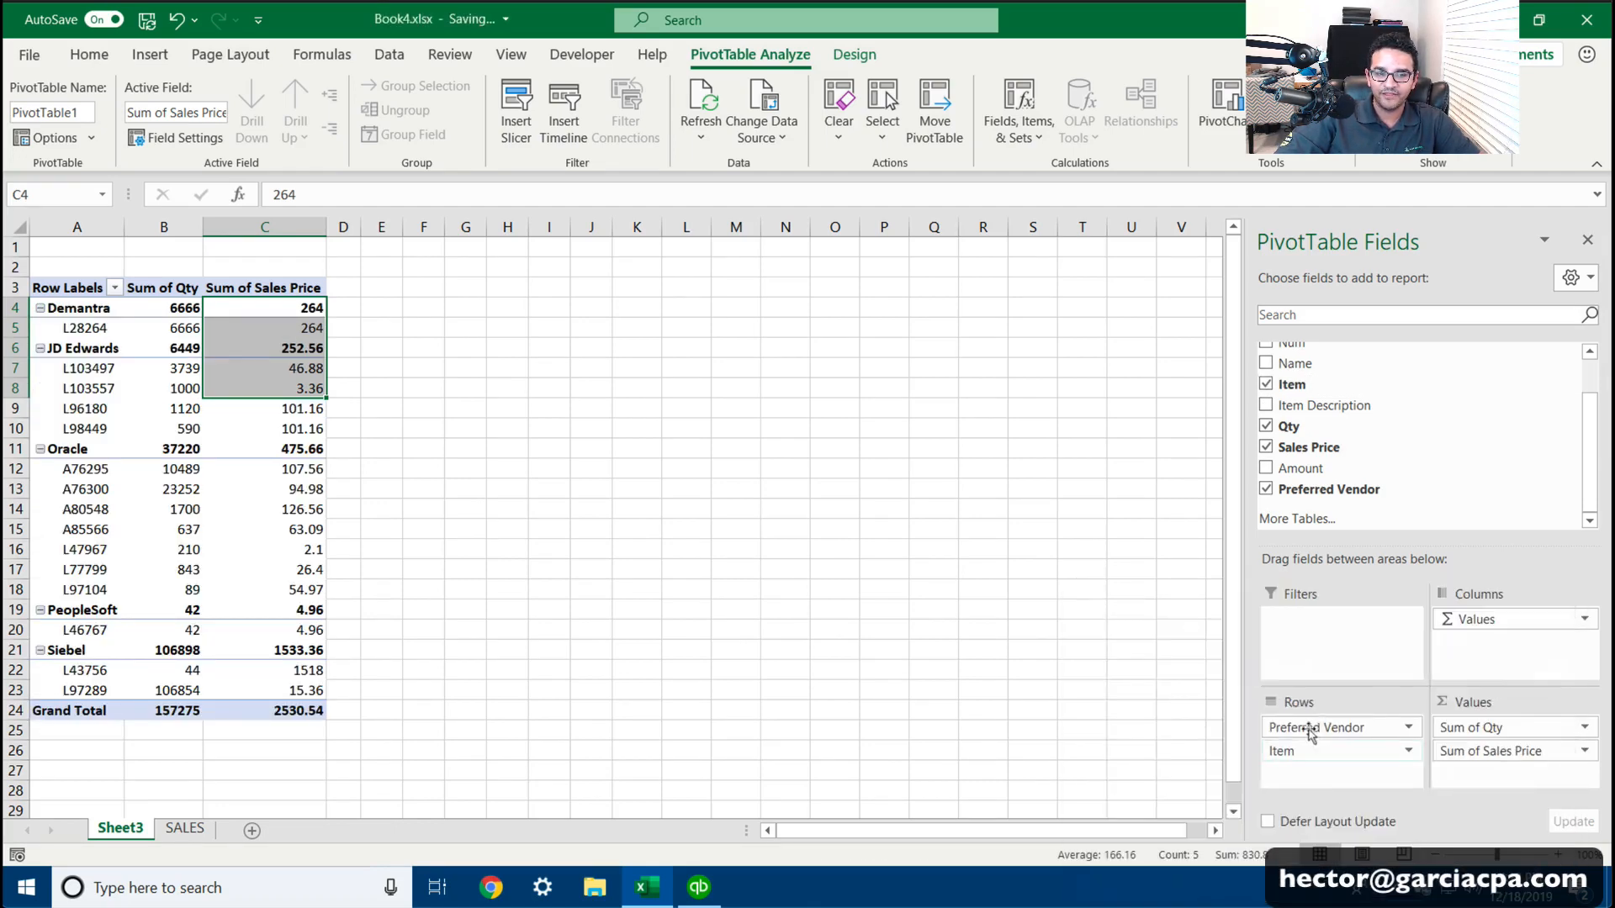
left_click(423, 428)
left_click(66, 301)
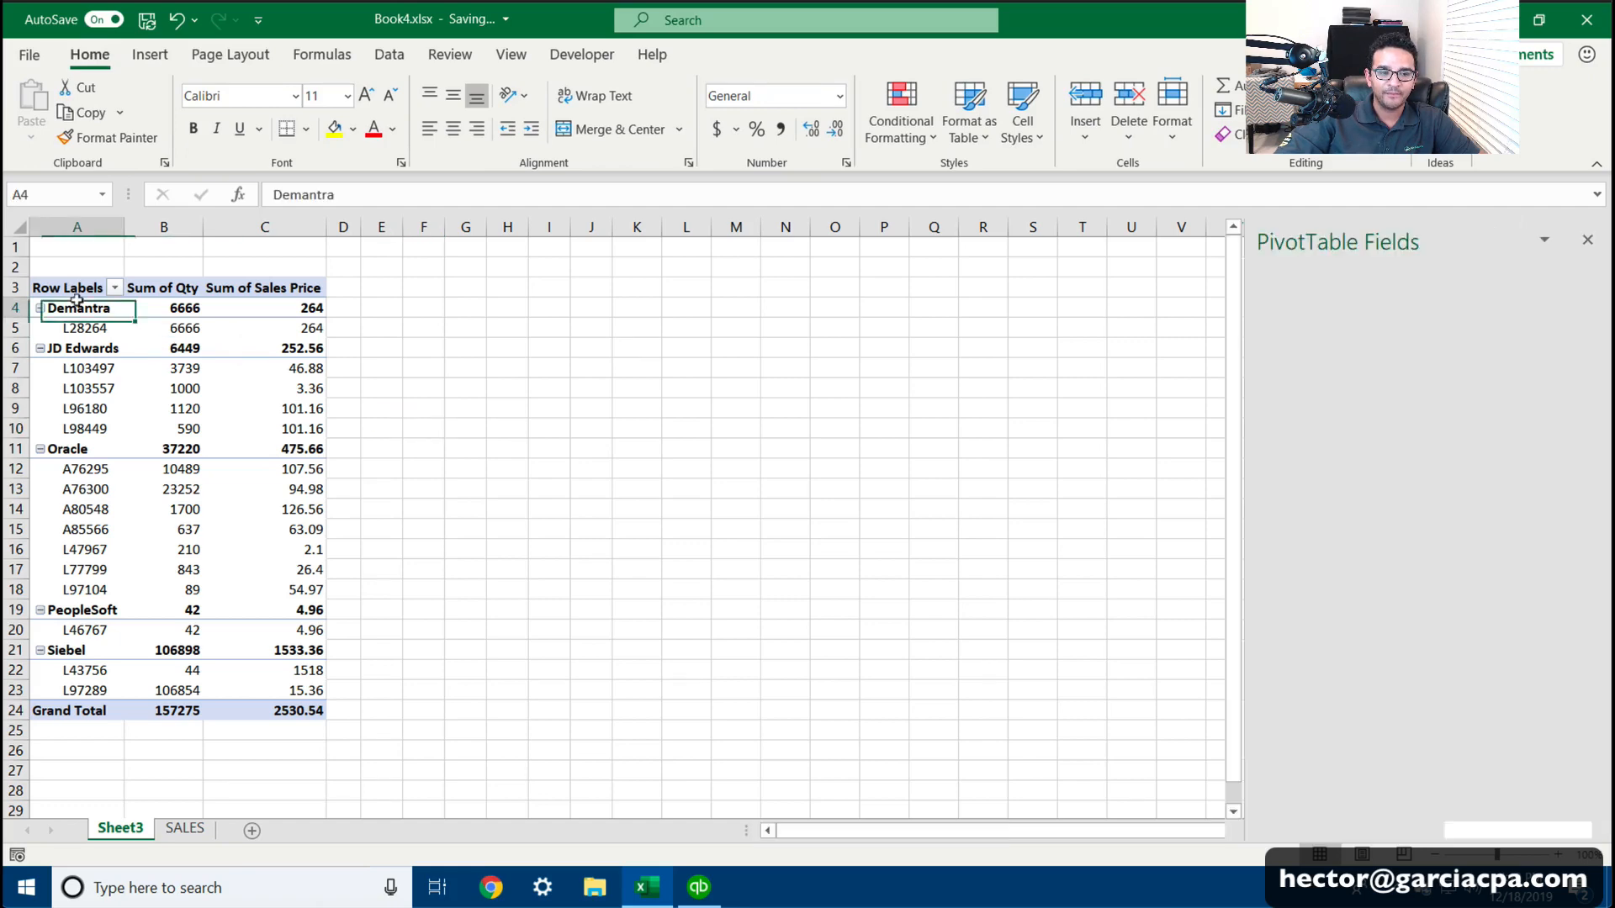
left_click(57, 304)
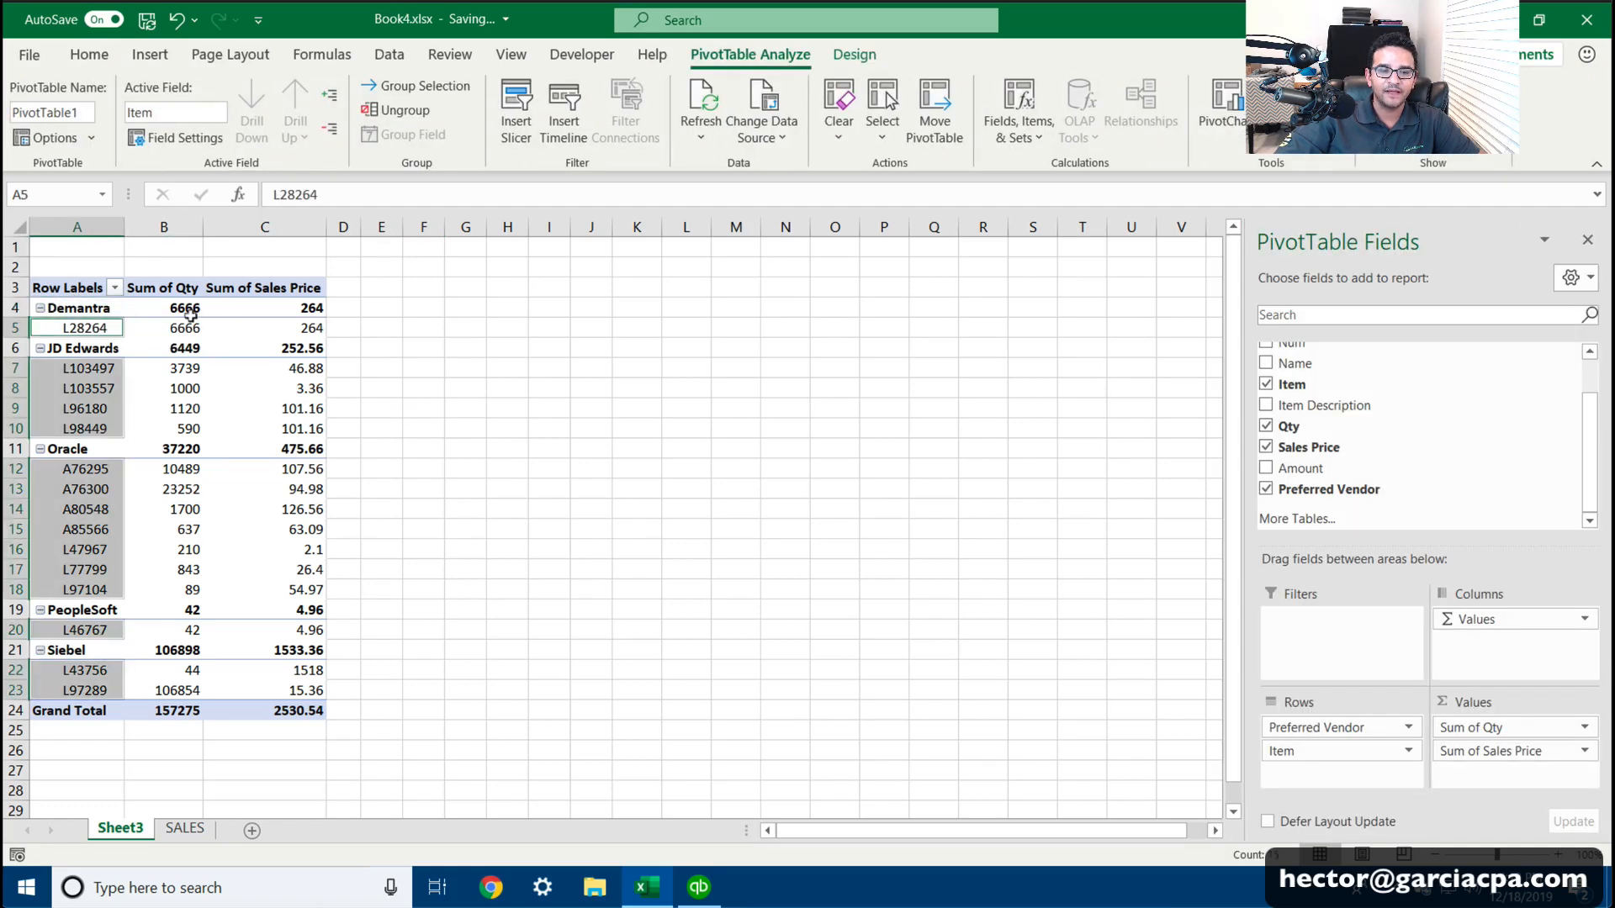
key("Right")
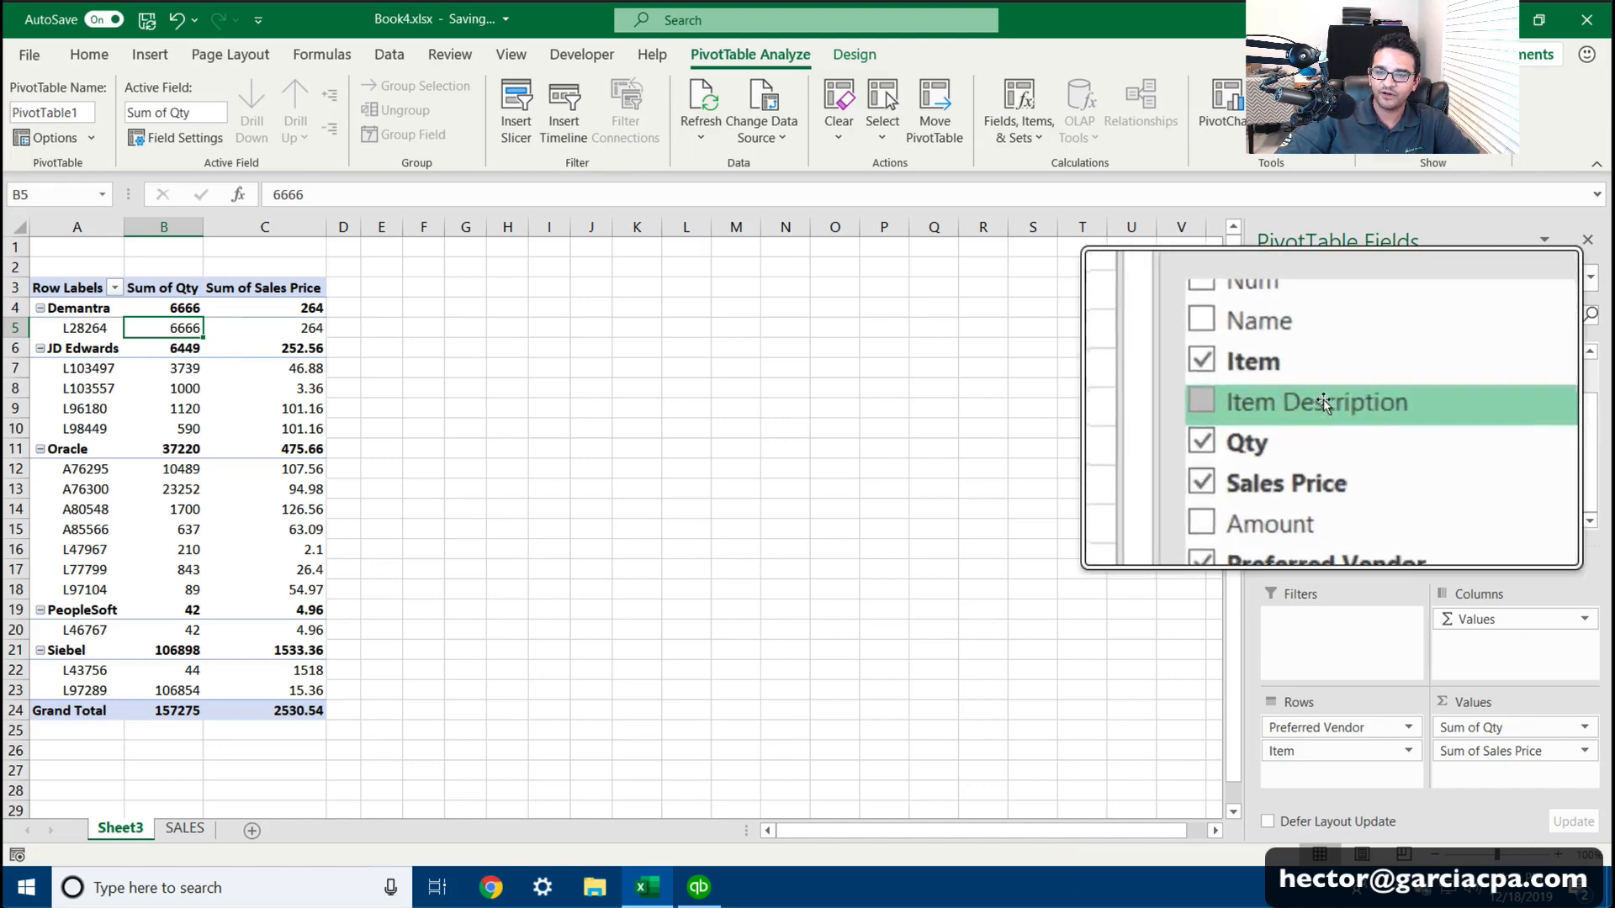
left_click_drag(1305, 399, 1356, 778)
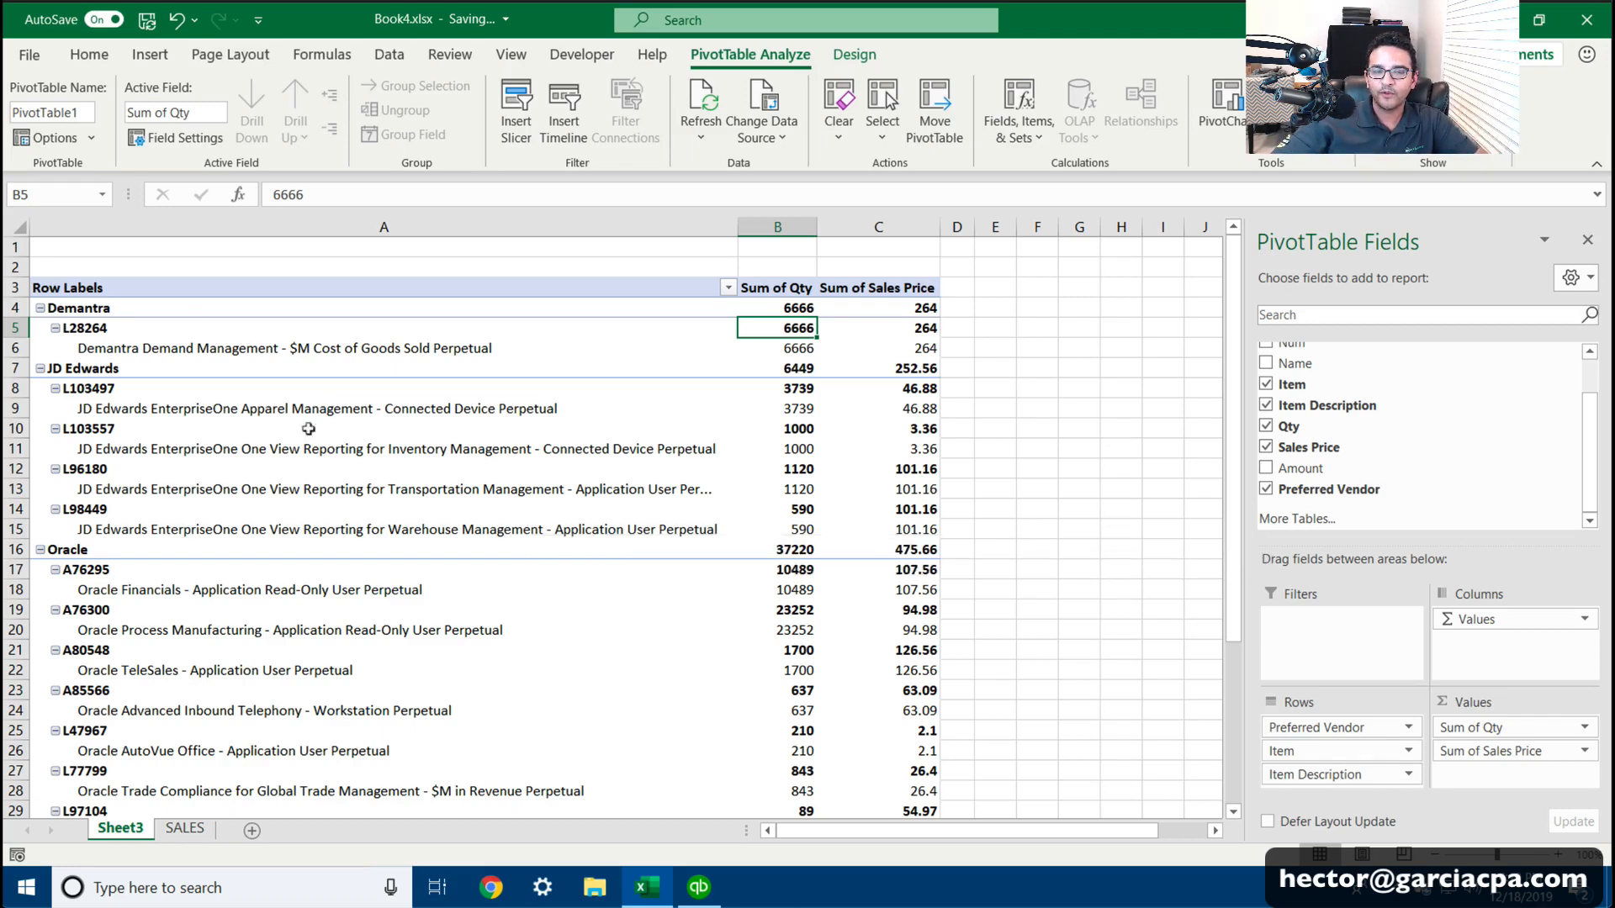
Step: Insert a blank line after each item in the PivotTable
left_click(851, 55)
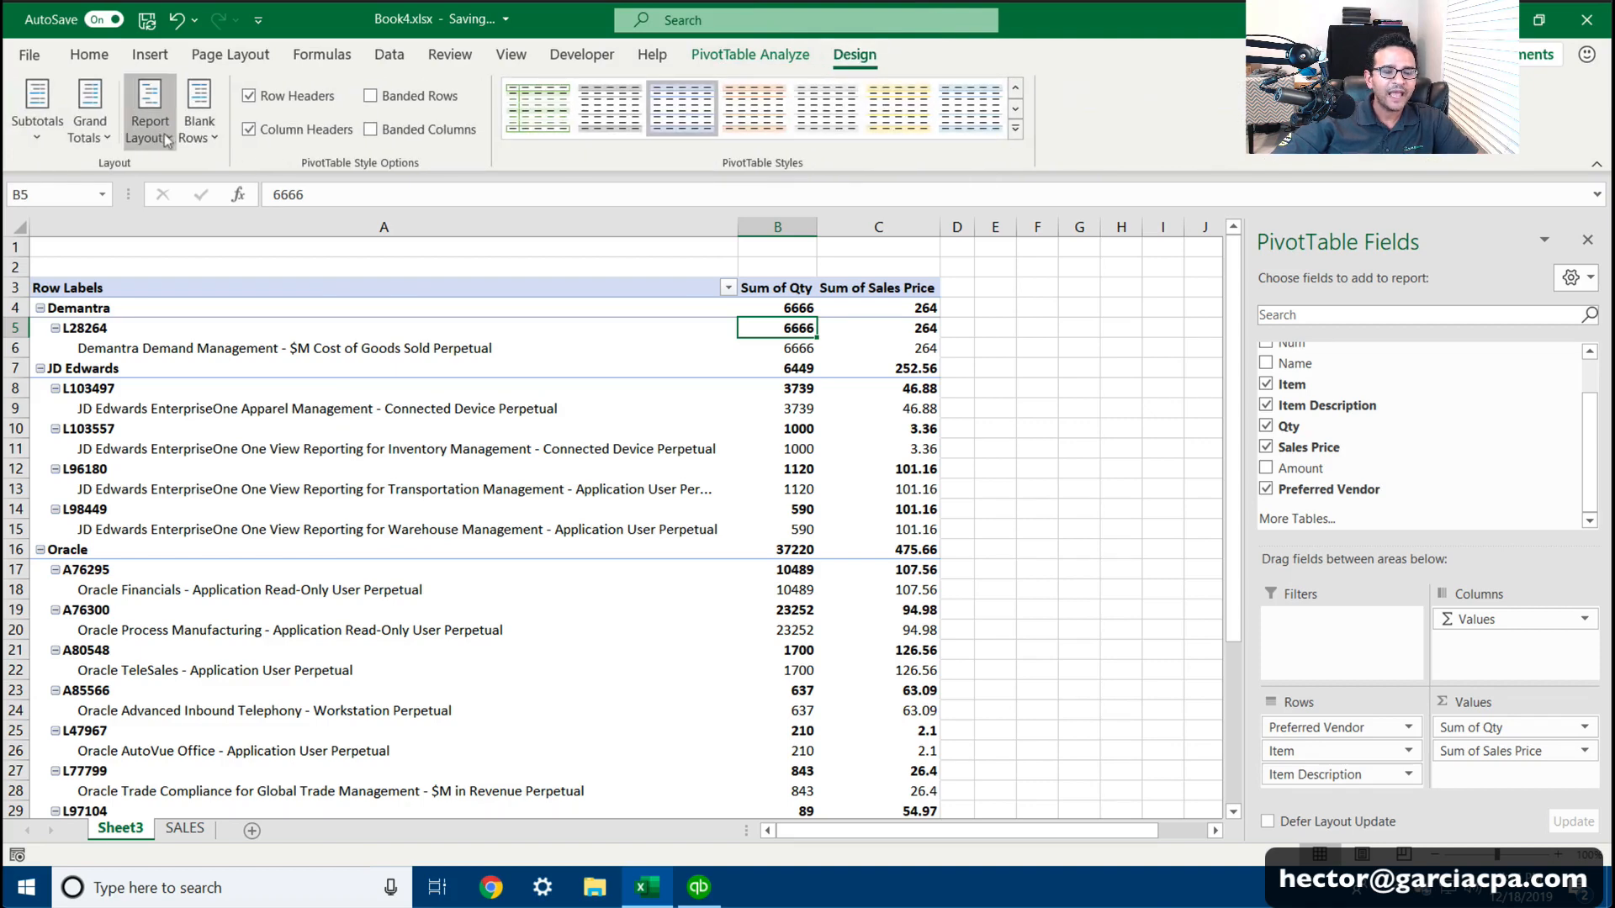
left_click(217, 141)
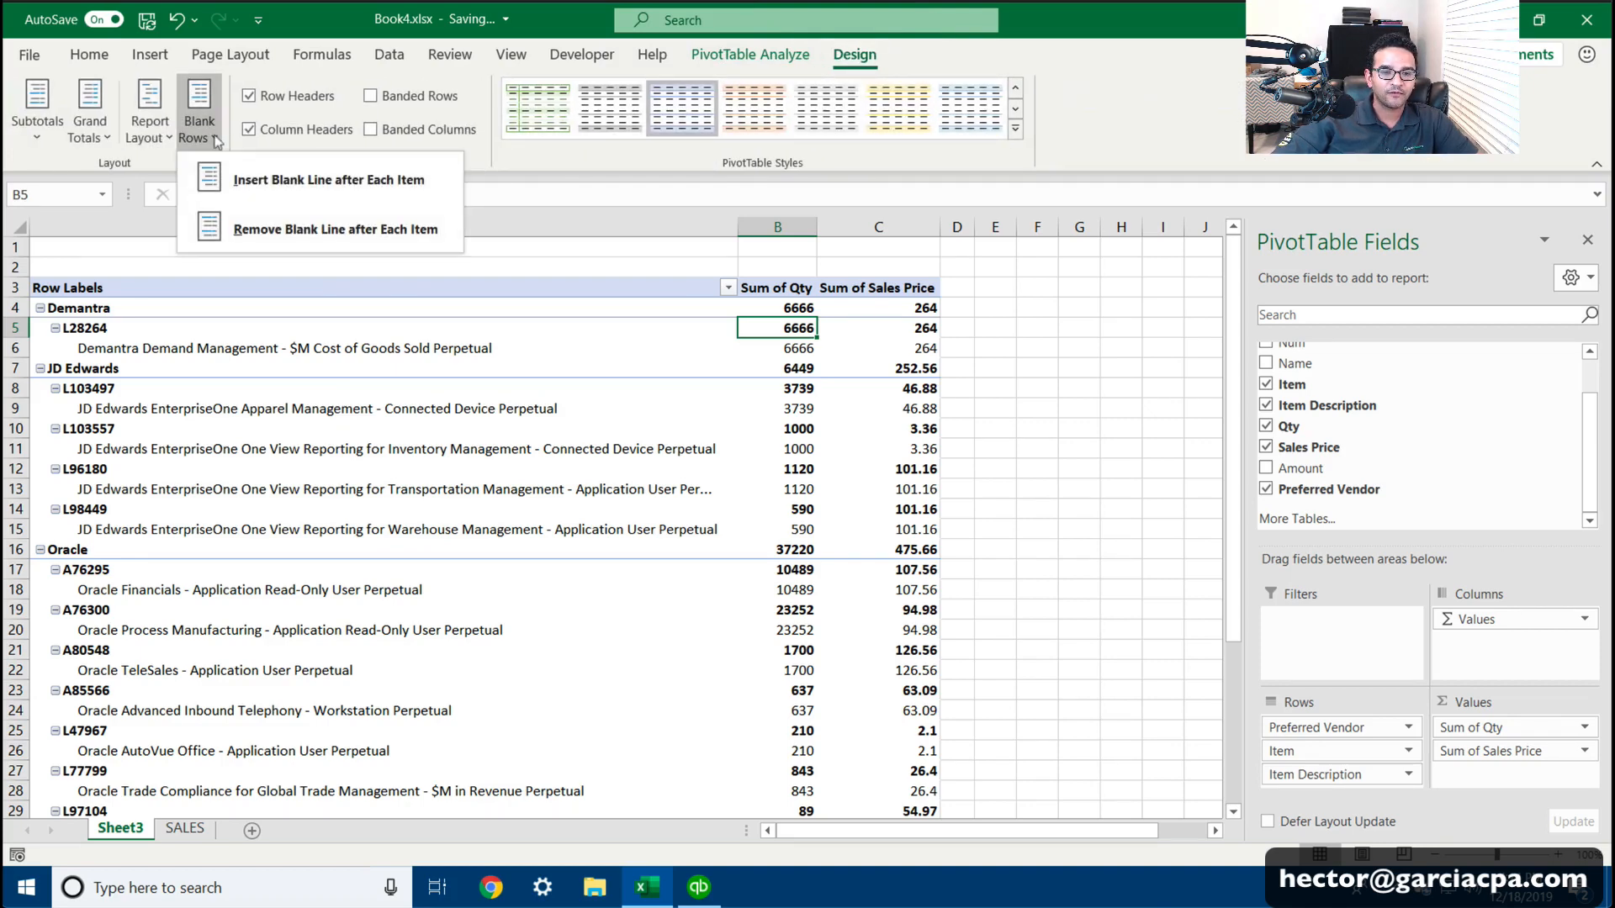
left_click(276, 170)
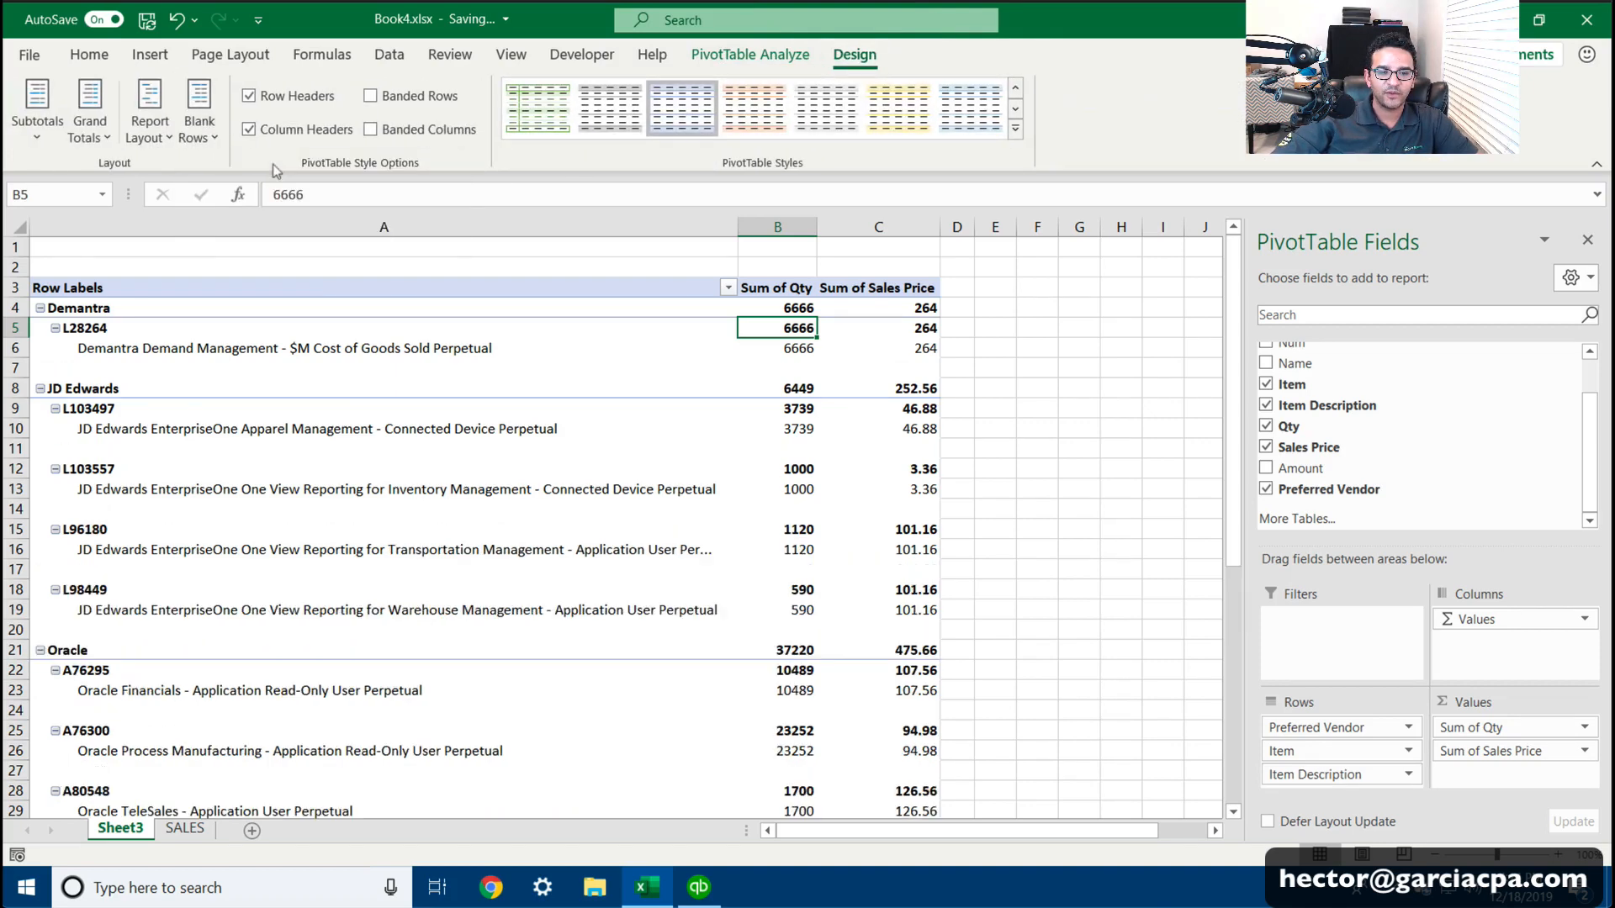
Step: Show the PivotTable in tabular form and repeat all item labels
left_click(169, 130)
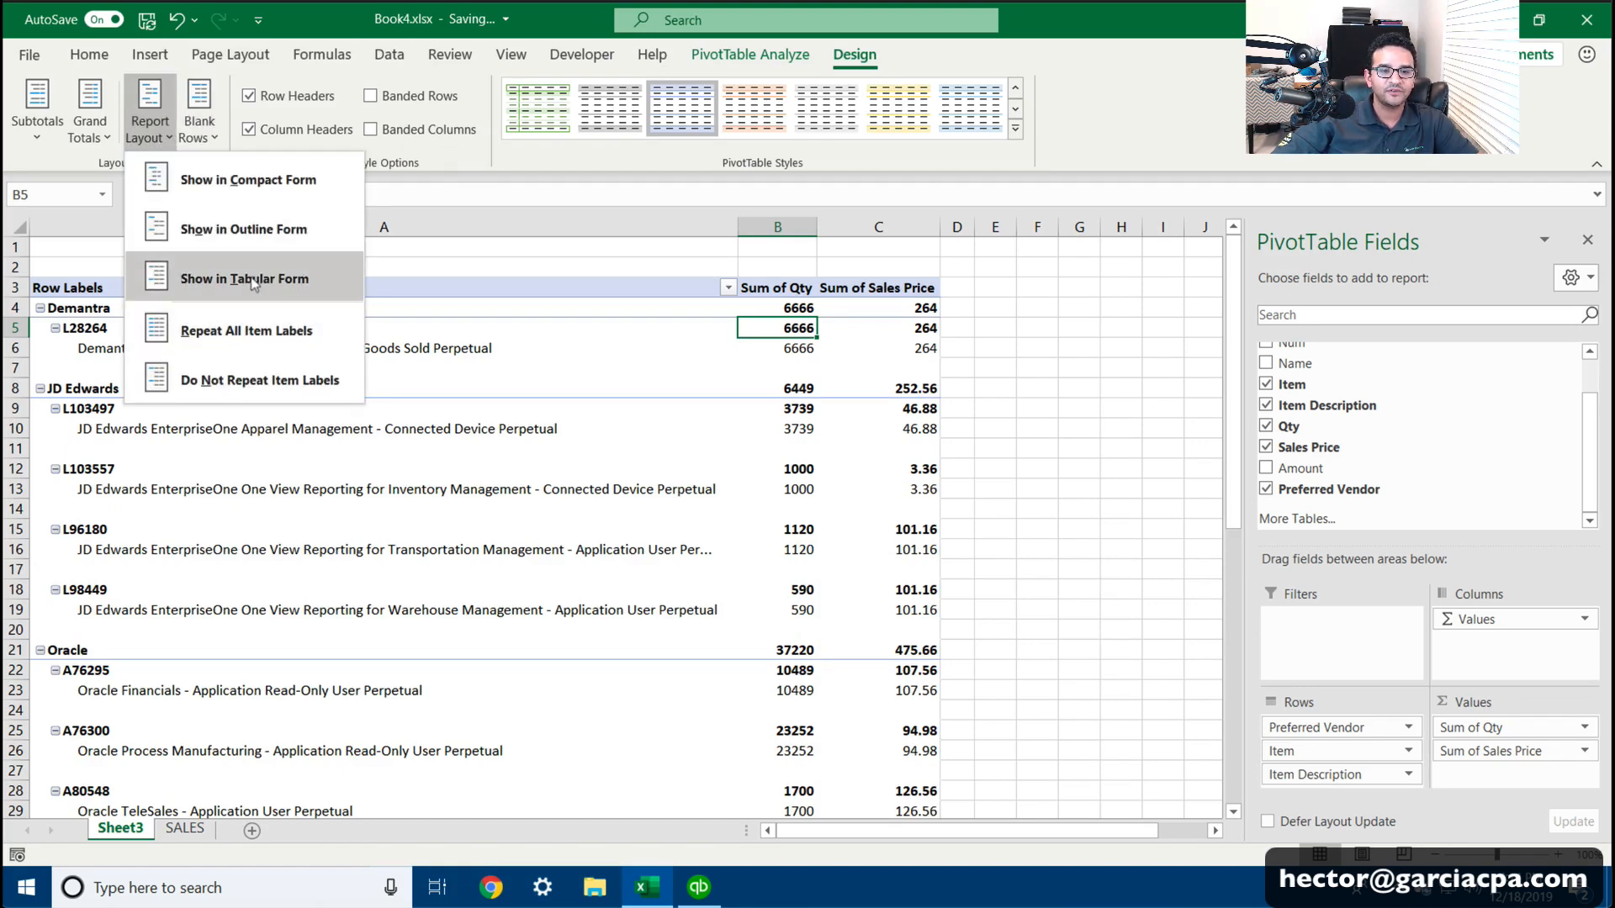
left_click(244, 323)
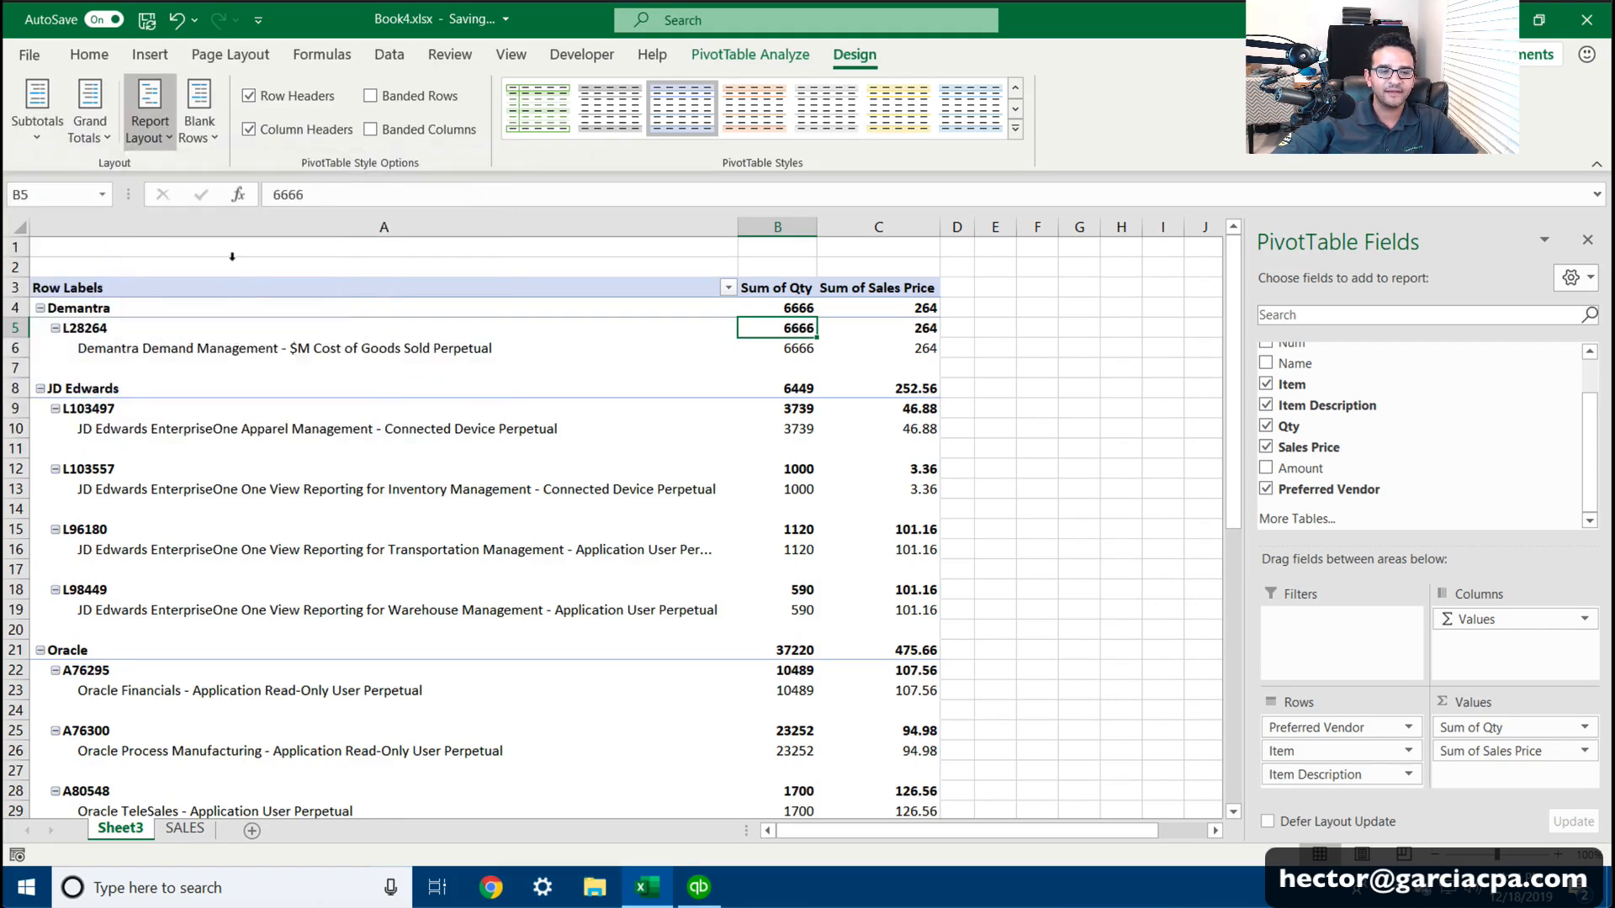
left_click(151, 118)
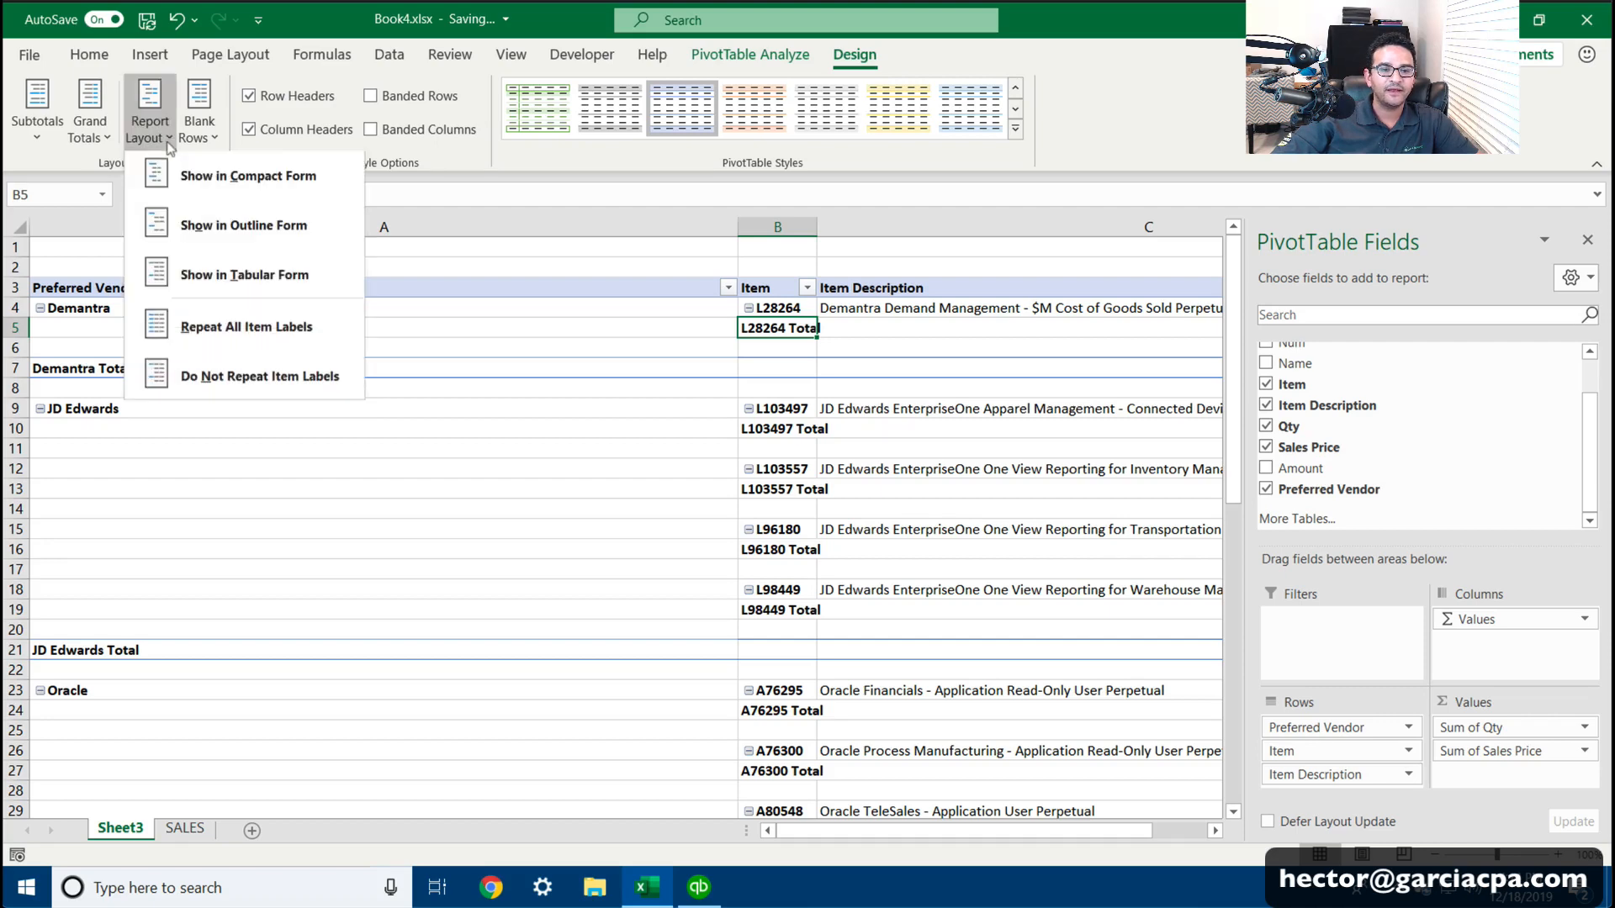
left_click(225, 328)
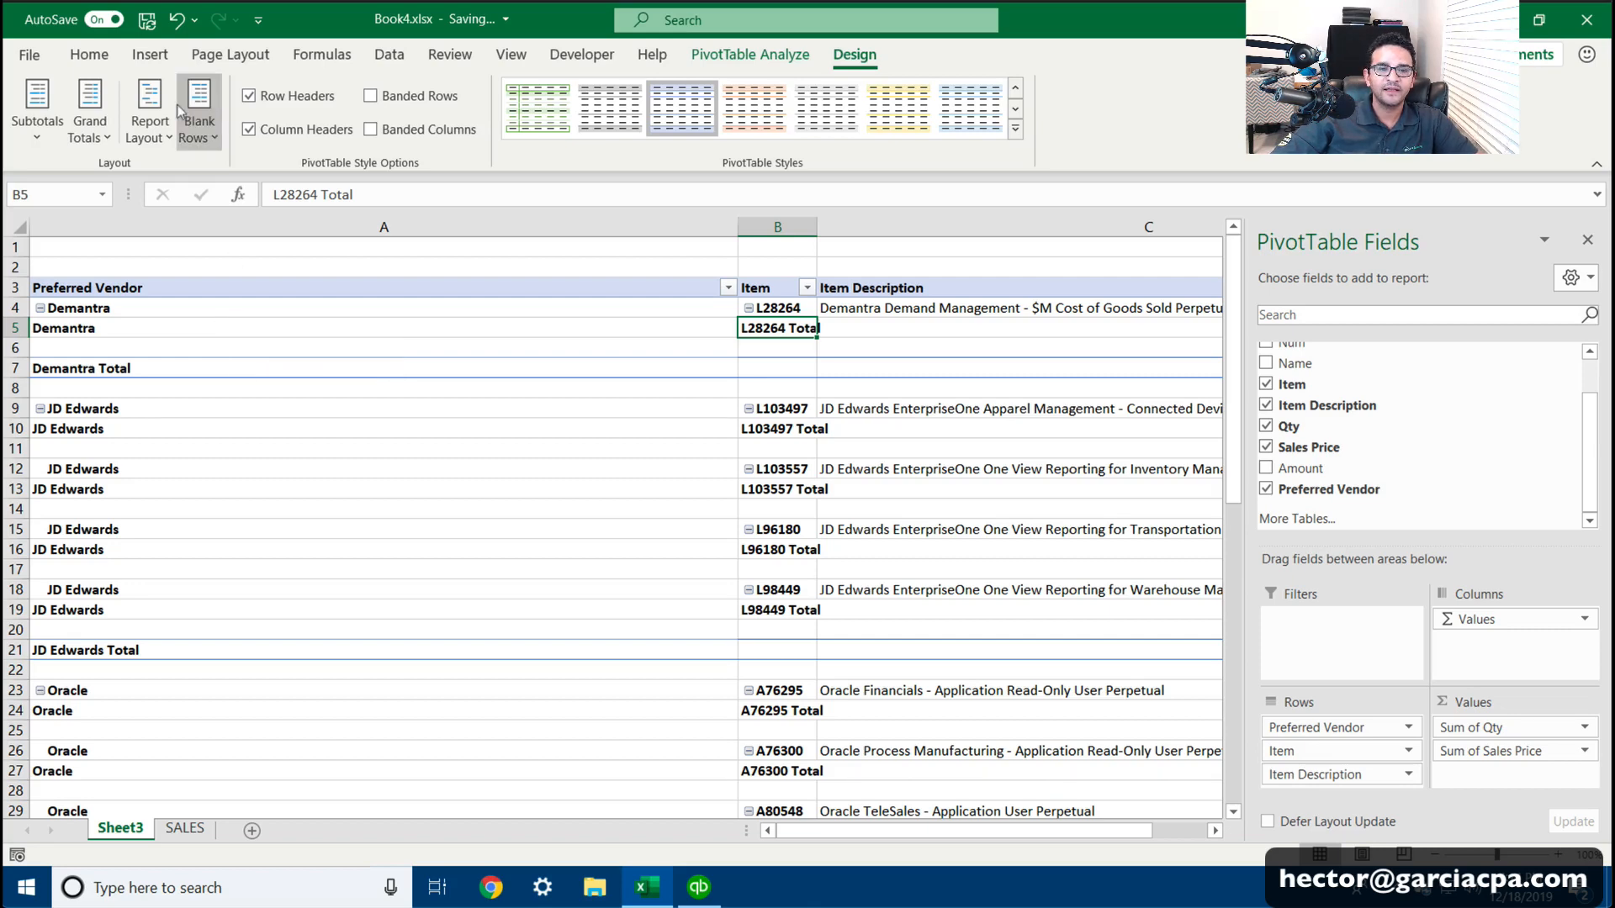
Step: Turn off the PivotTable's grand totals for rows and columns and show all subtotals at the bottom of each group
left_click(96, 137)
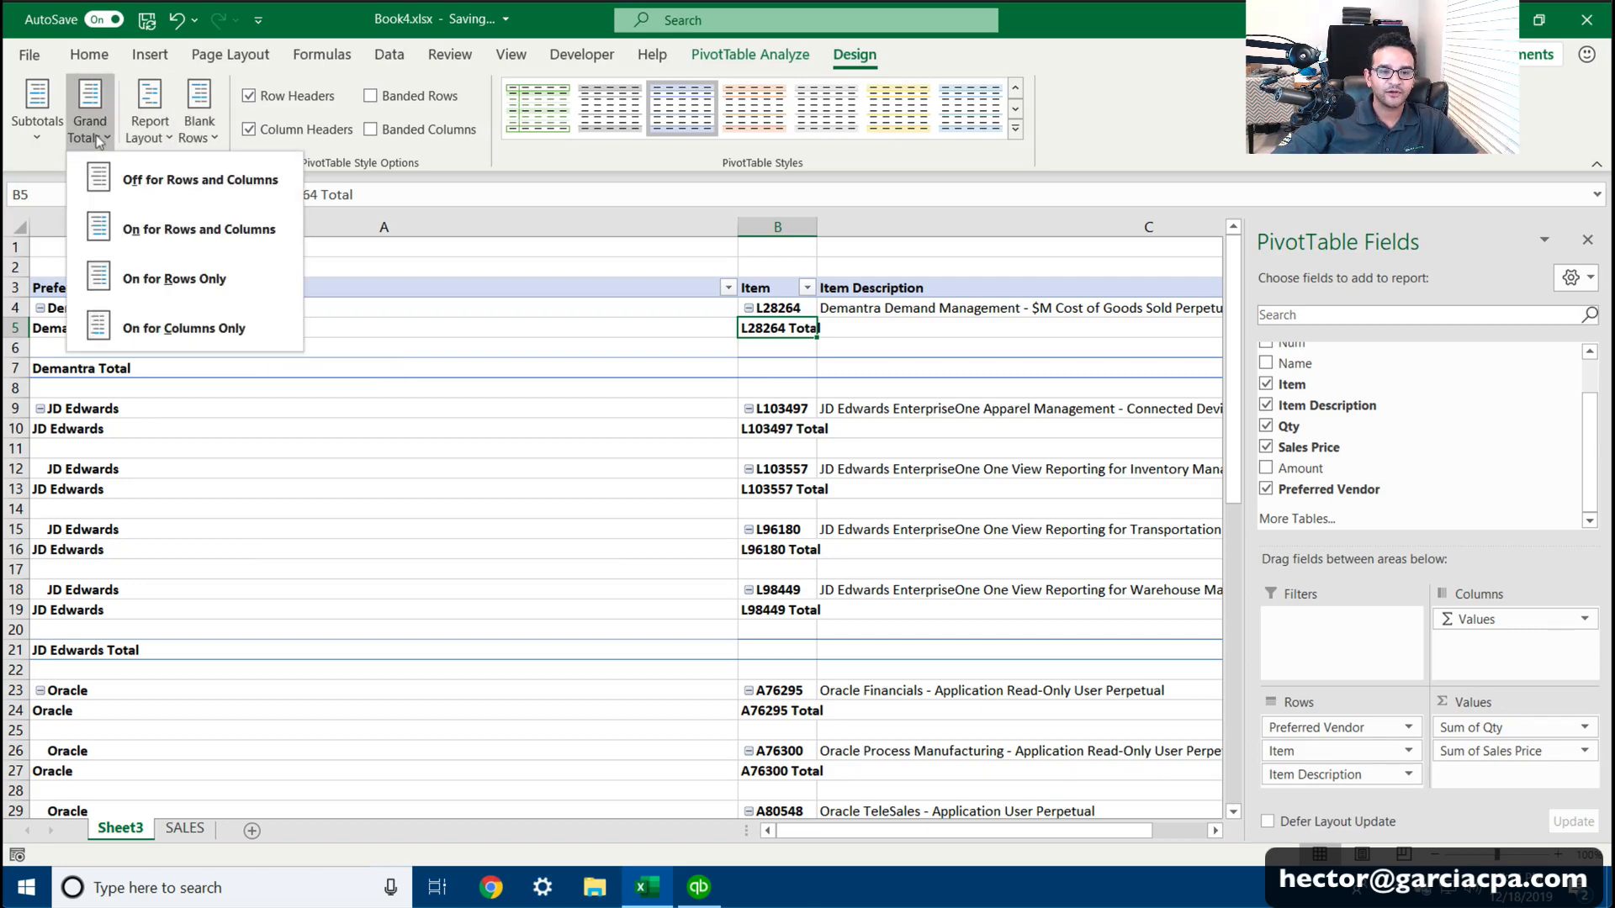
left_click(158, 190)
left_click(37, 118)
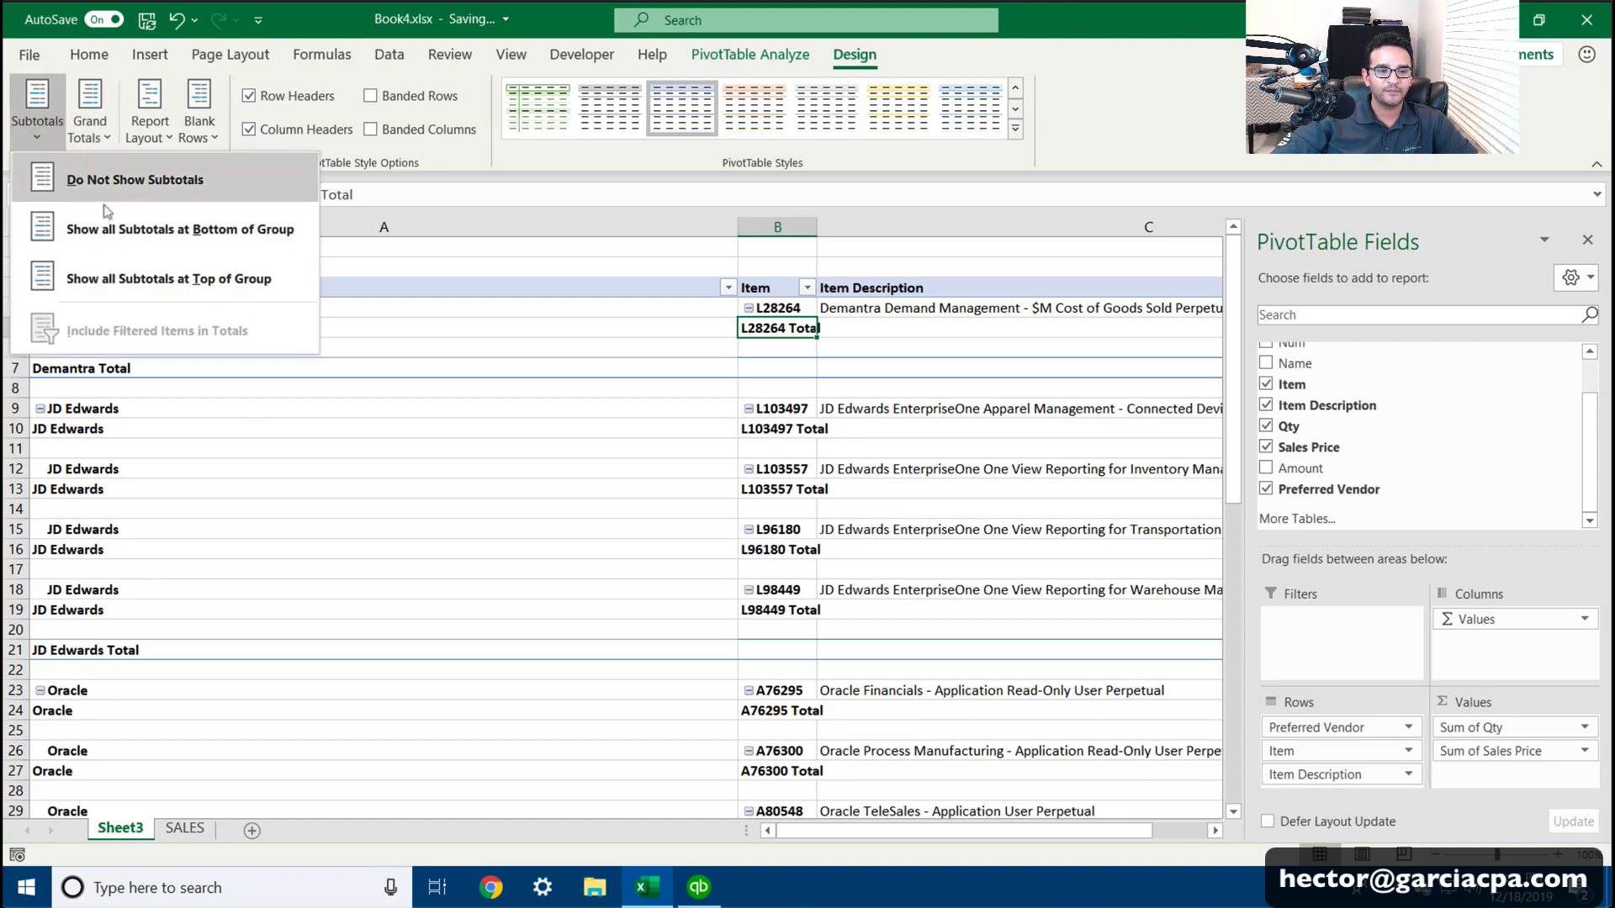
left_click(134, 241)
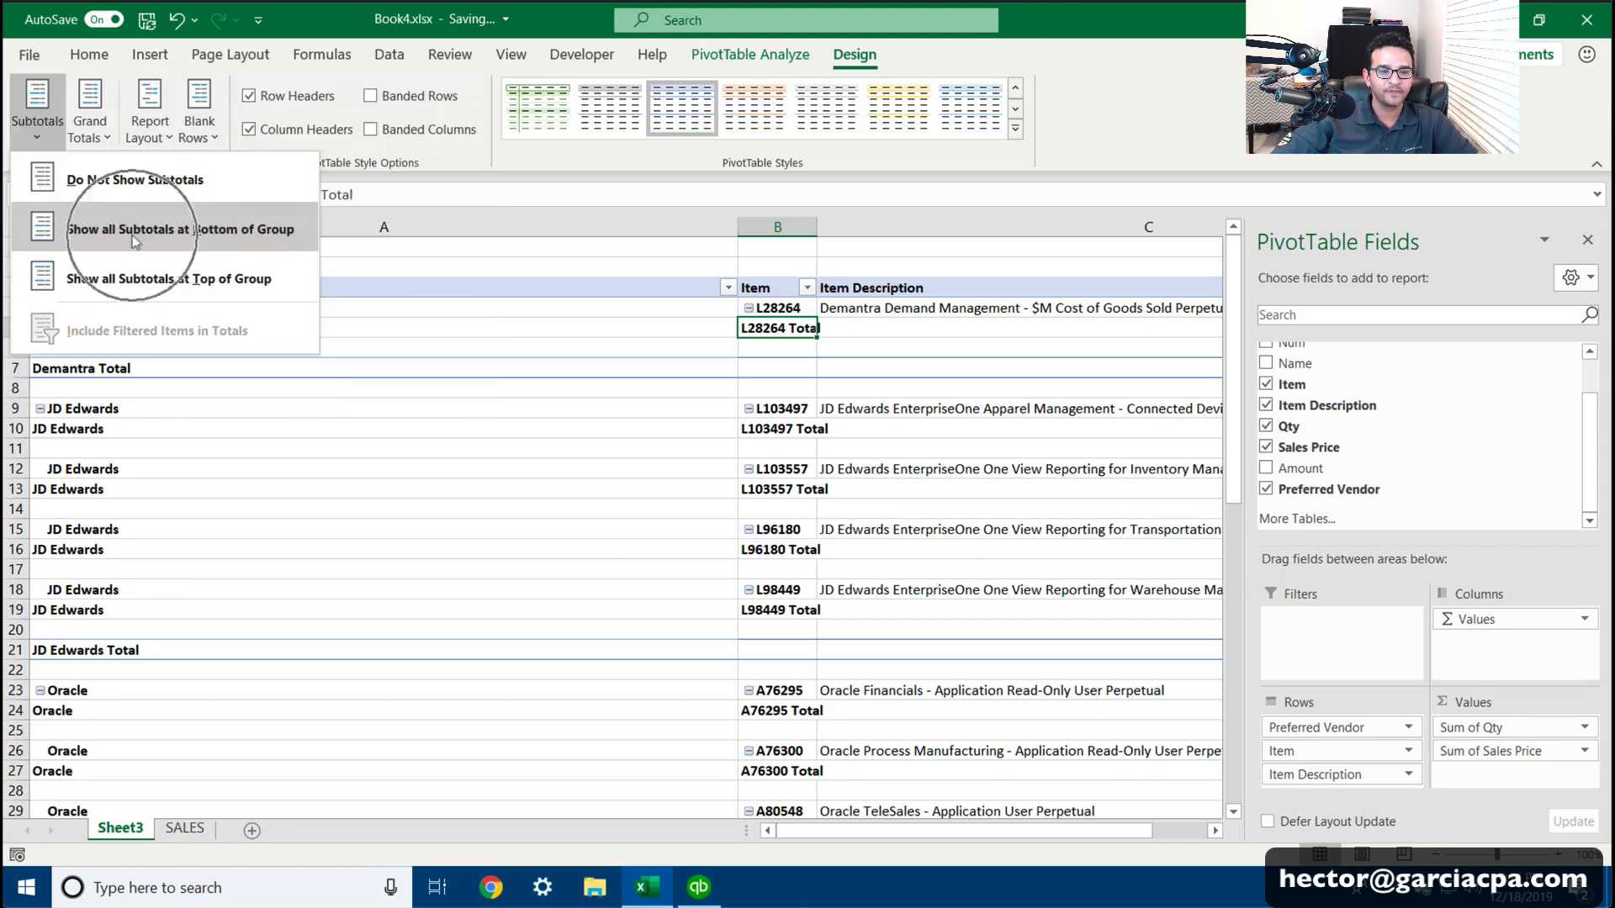
Step: Narrow the Preferred Vendor column to fit its vendor names and turn off all subtotals in the PivotTable
left_click(530, 505)
left_click_drag(732, 218, 250, 217)
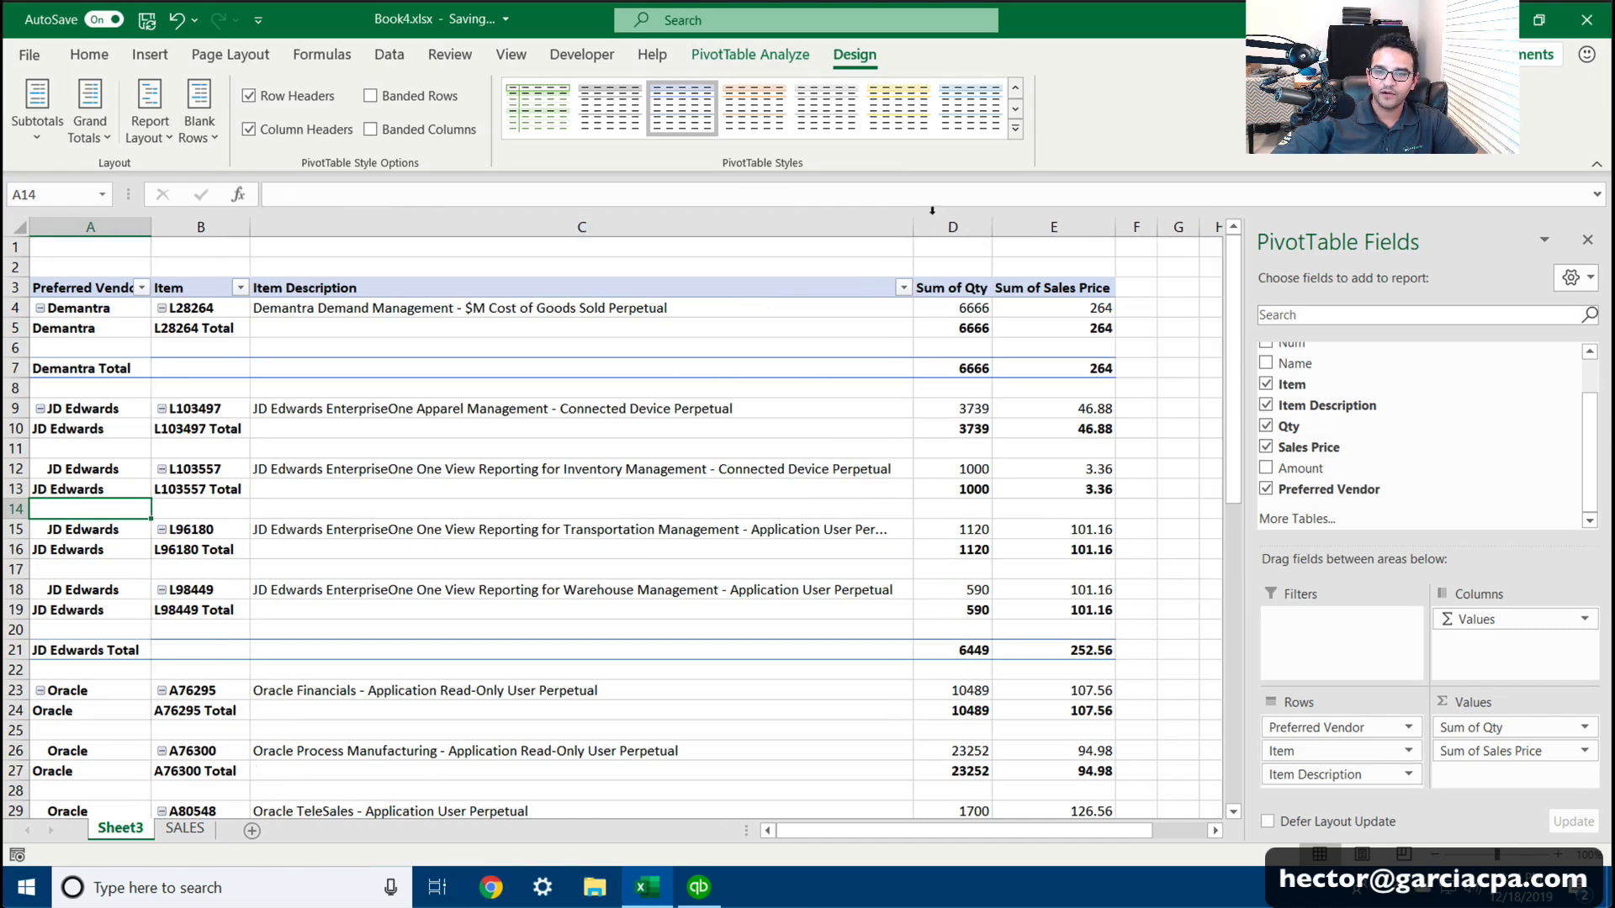
left_click_drag(906, 215, 672, 223)
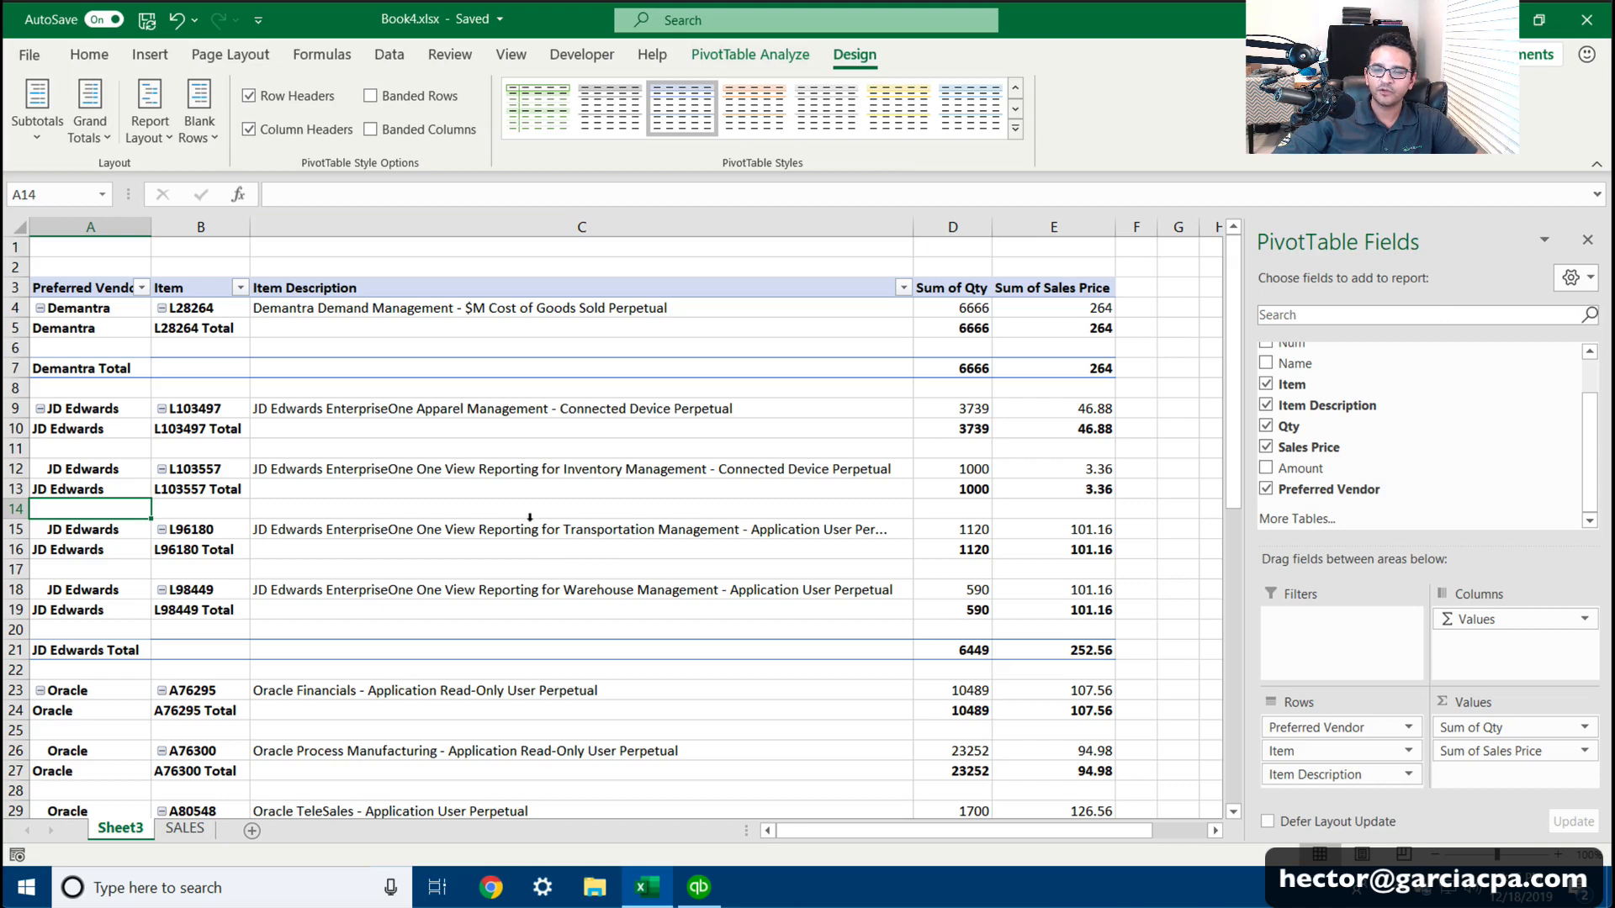
left_click(37, 110)
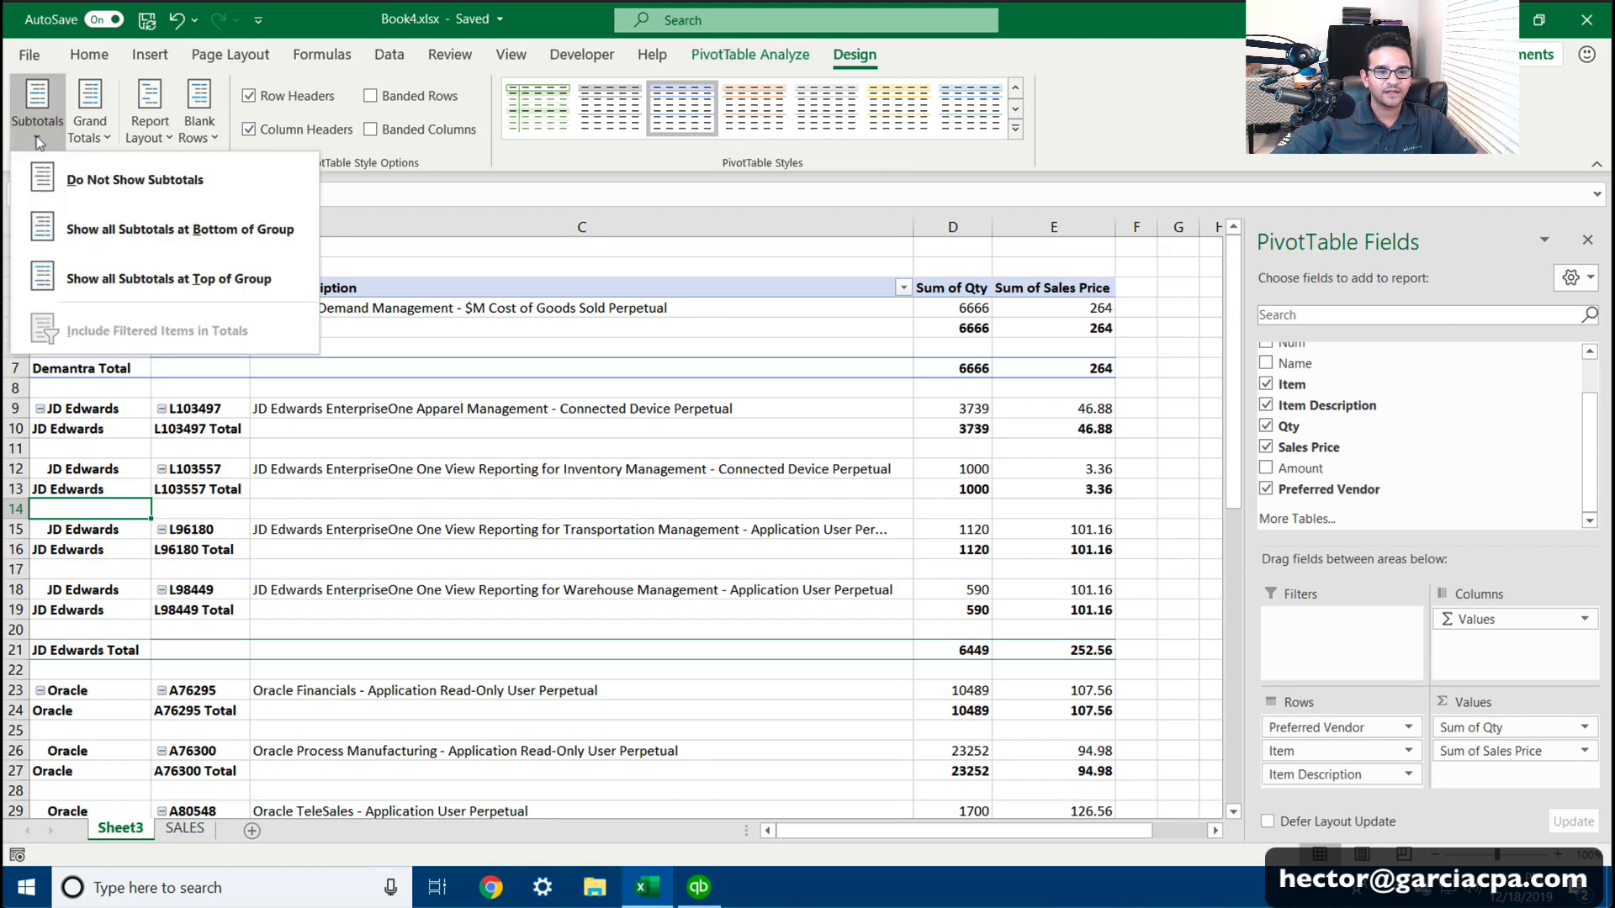
left_click(109, 187)
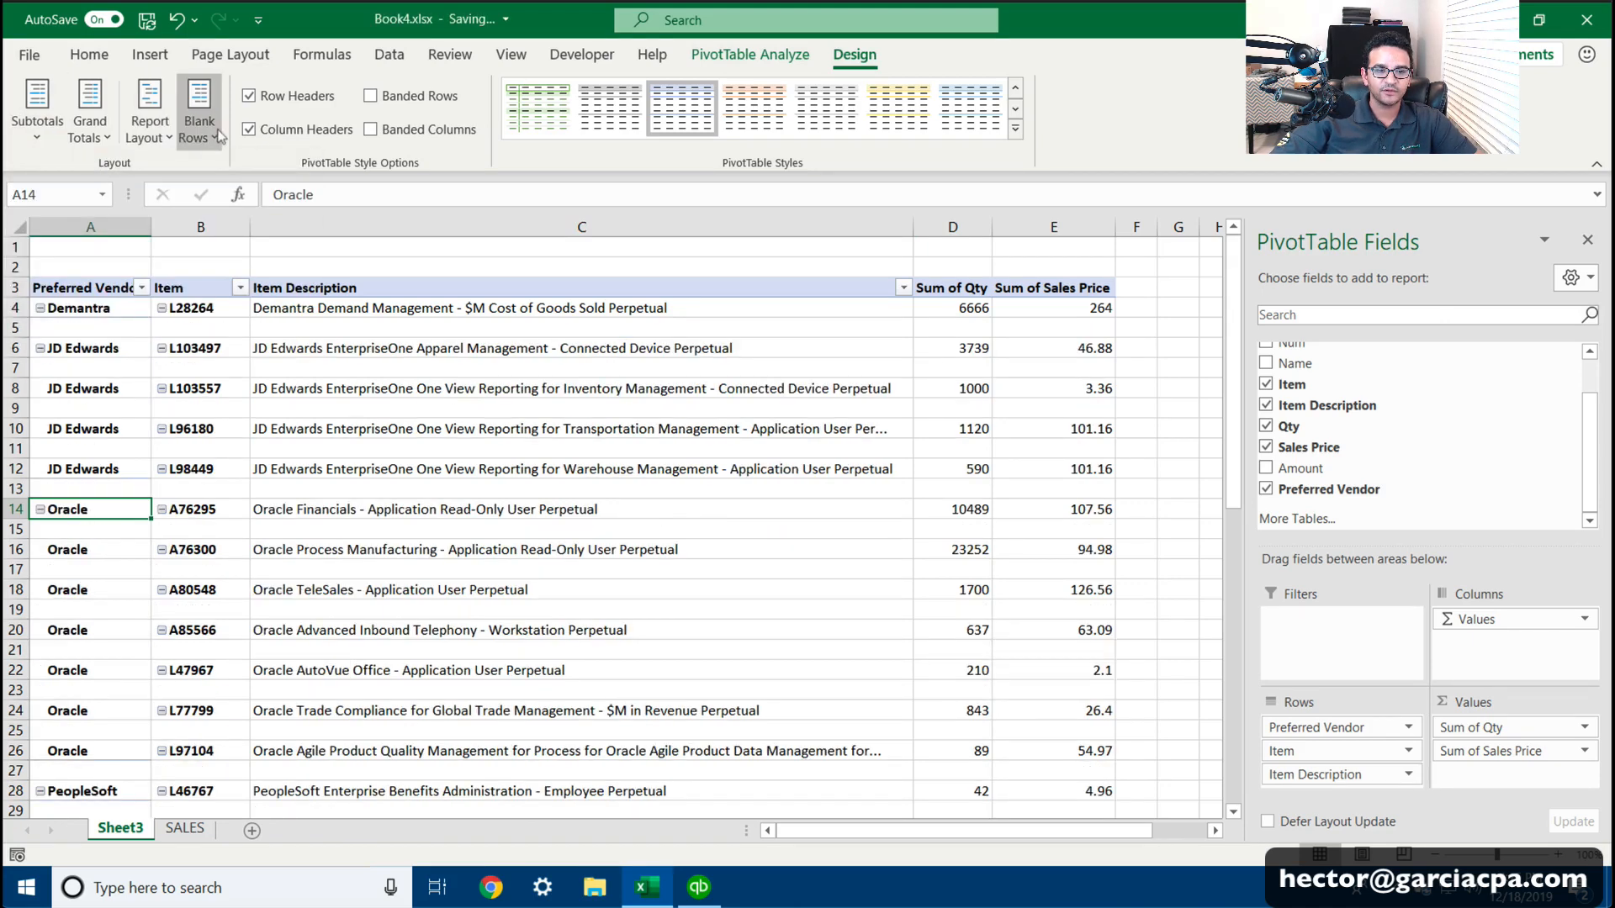
Step: Try the outline form layout and return the PivotTable to tabular form with all item labels repeated
left_click(157, 140)
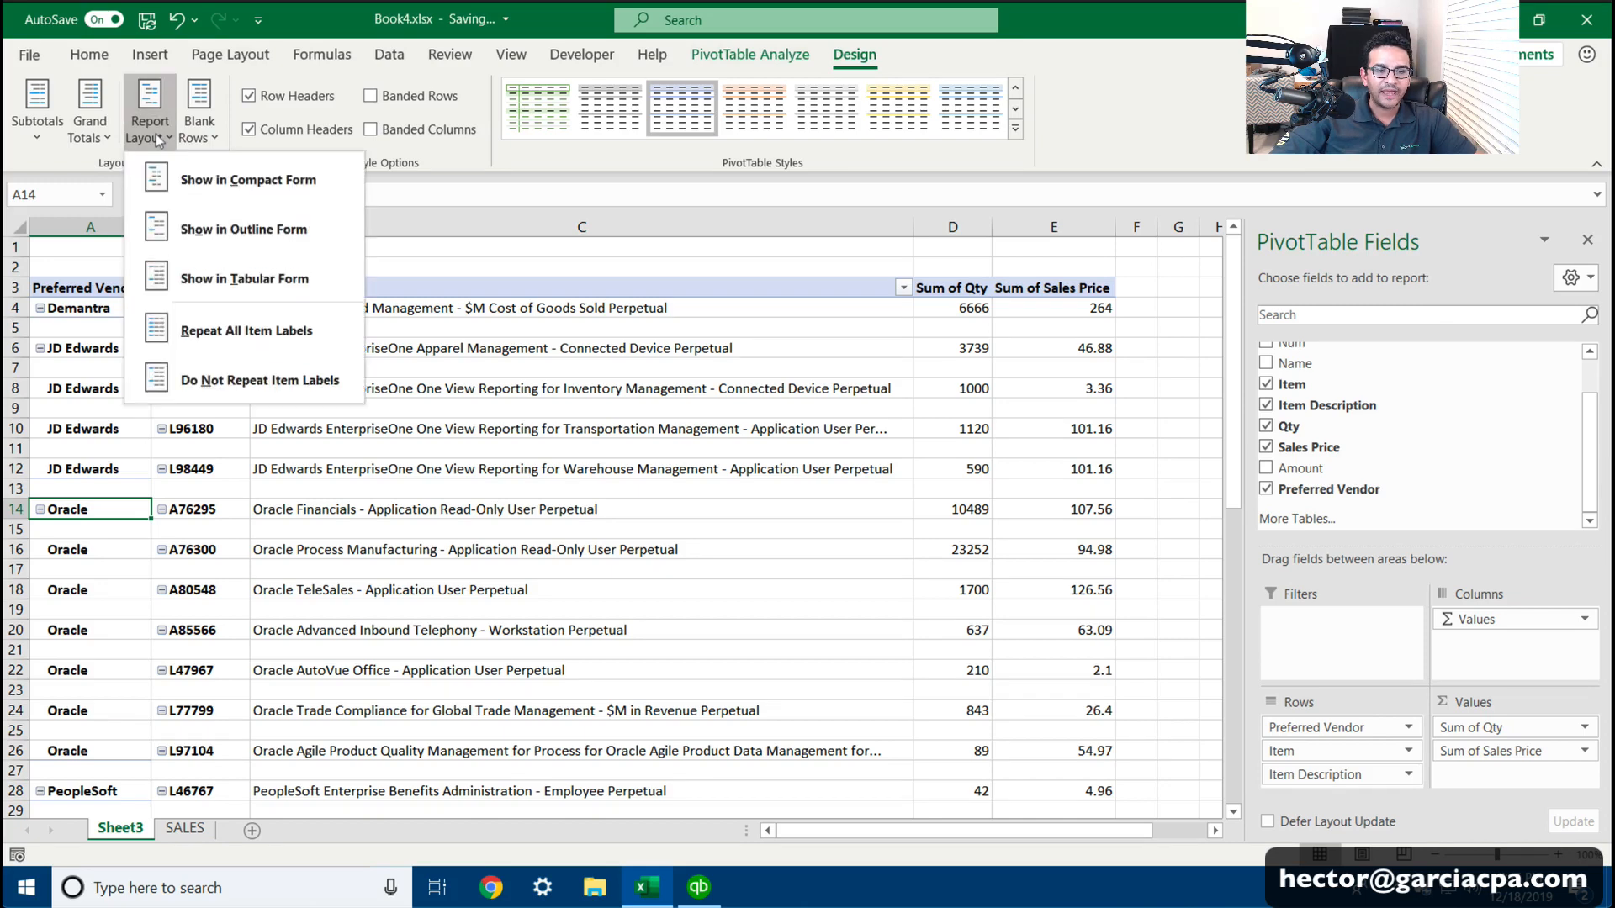
left_click(227, 234)
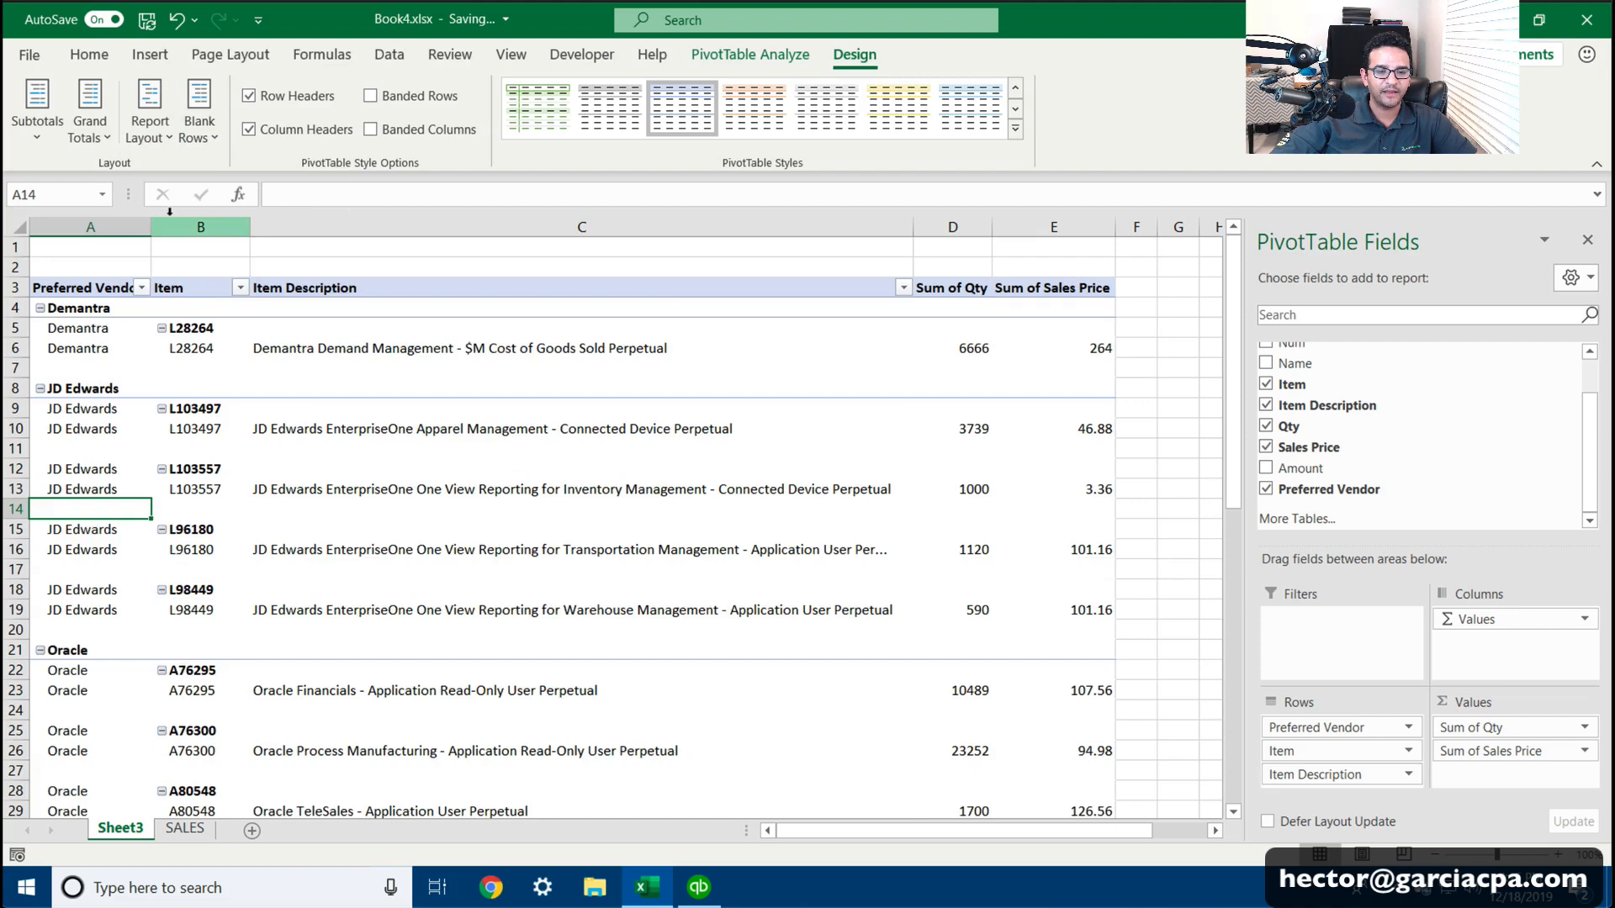
left_click(150, 131)
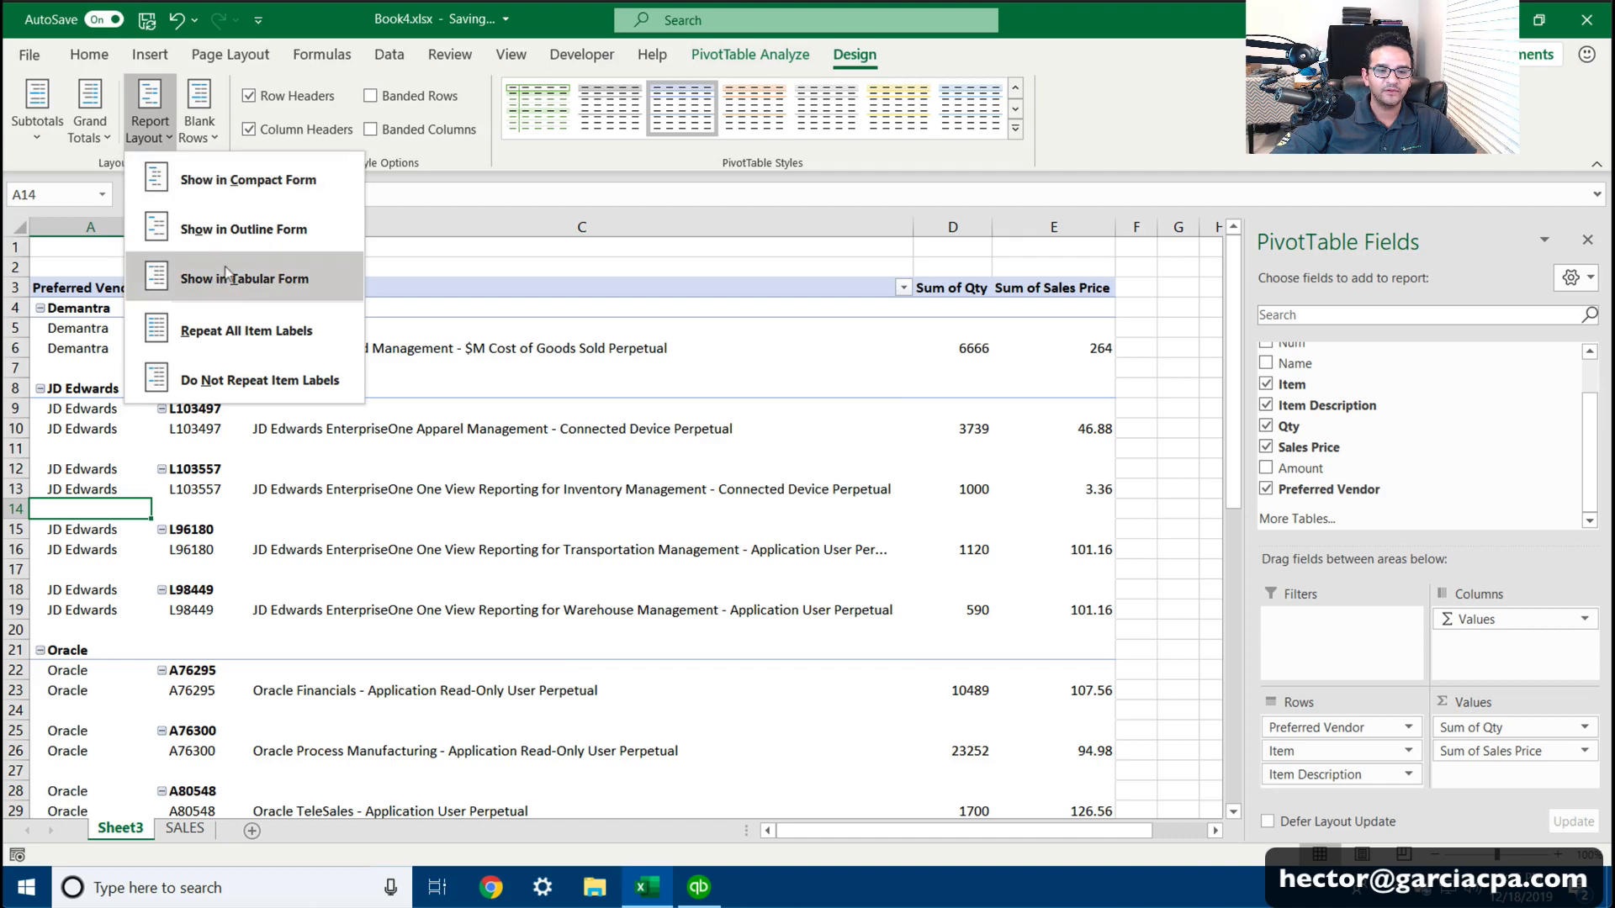
left_click(226, 274)
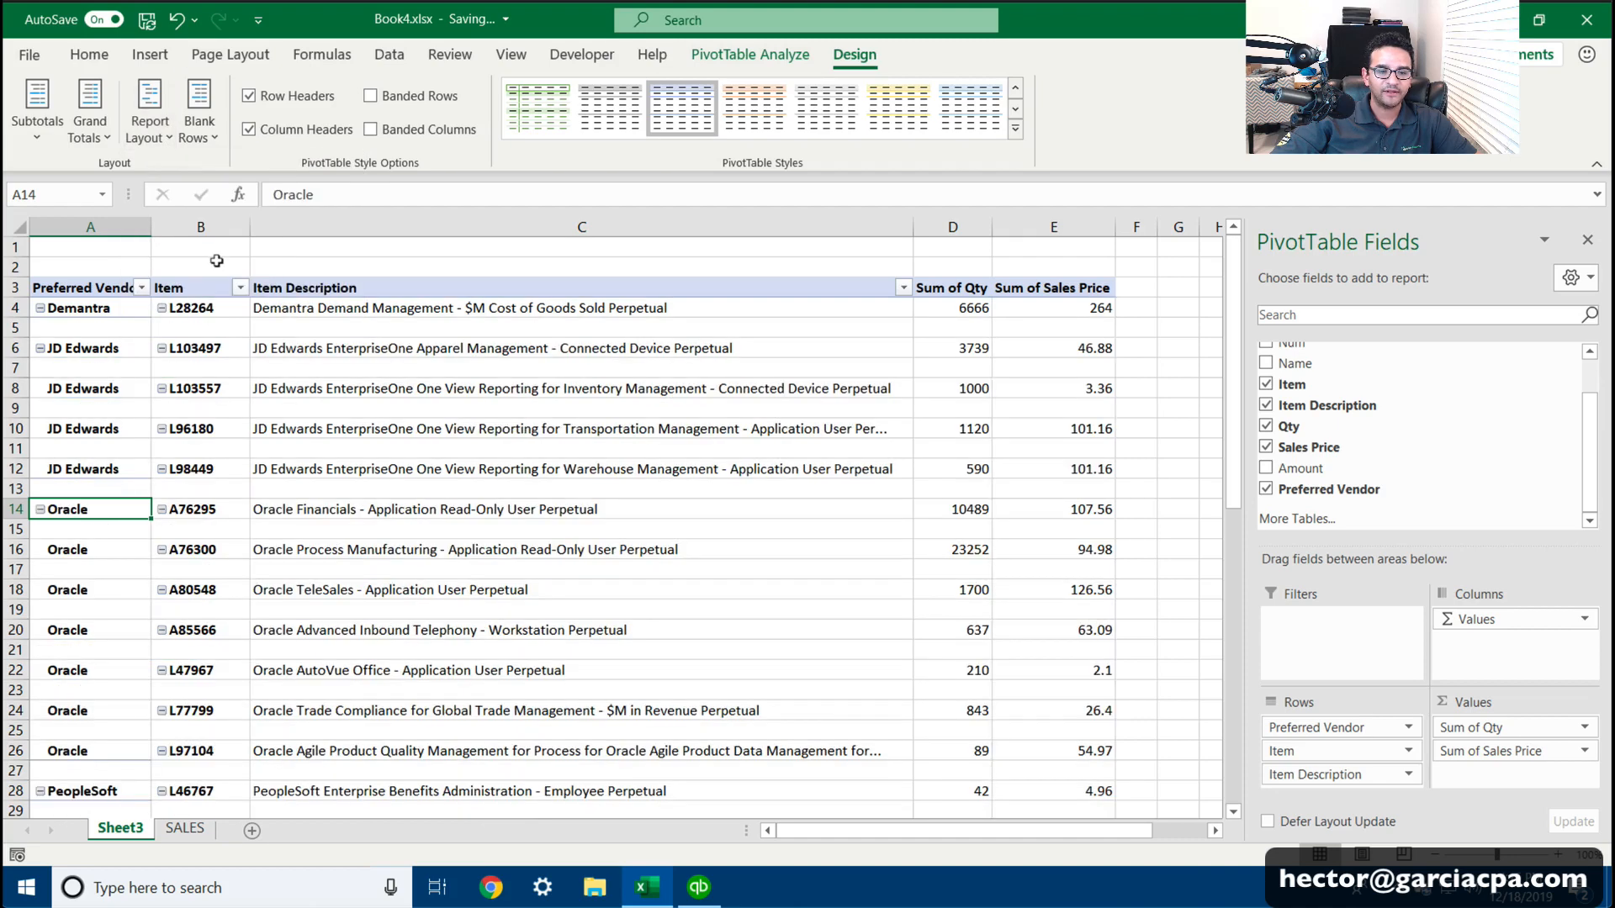
left_click(150, 122)
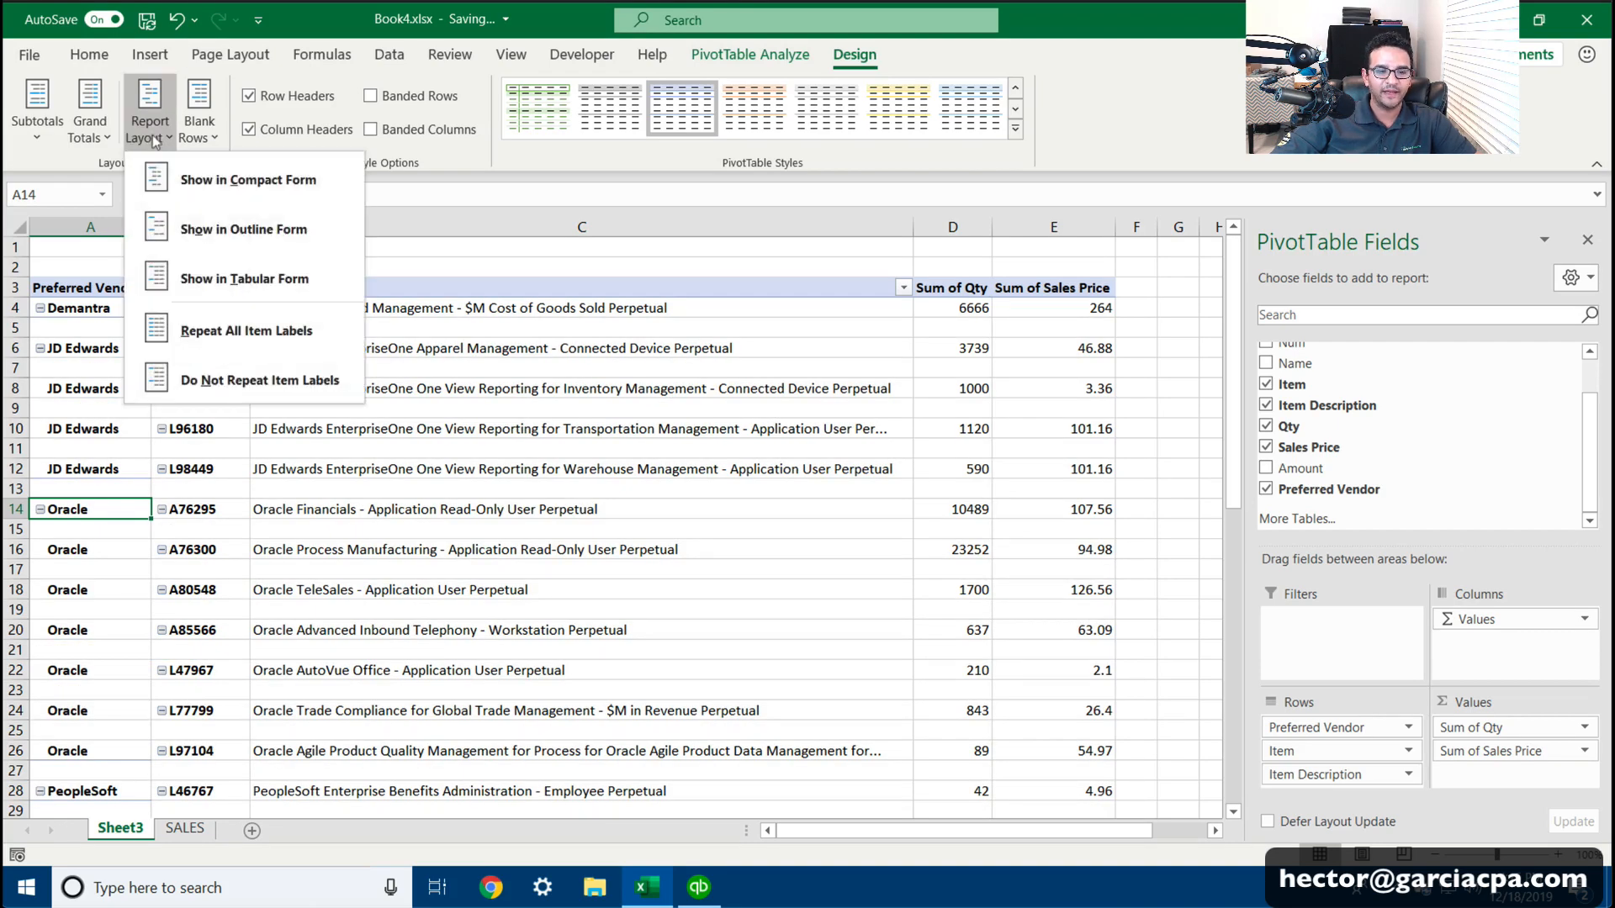
left_click(249, 334)
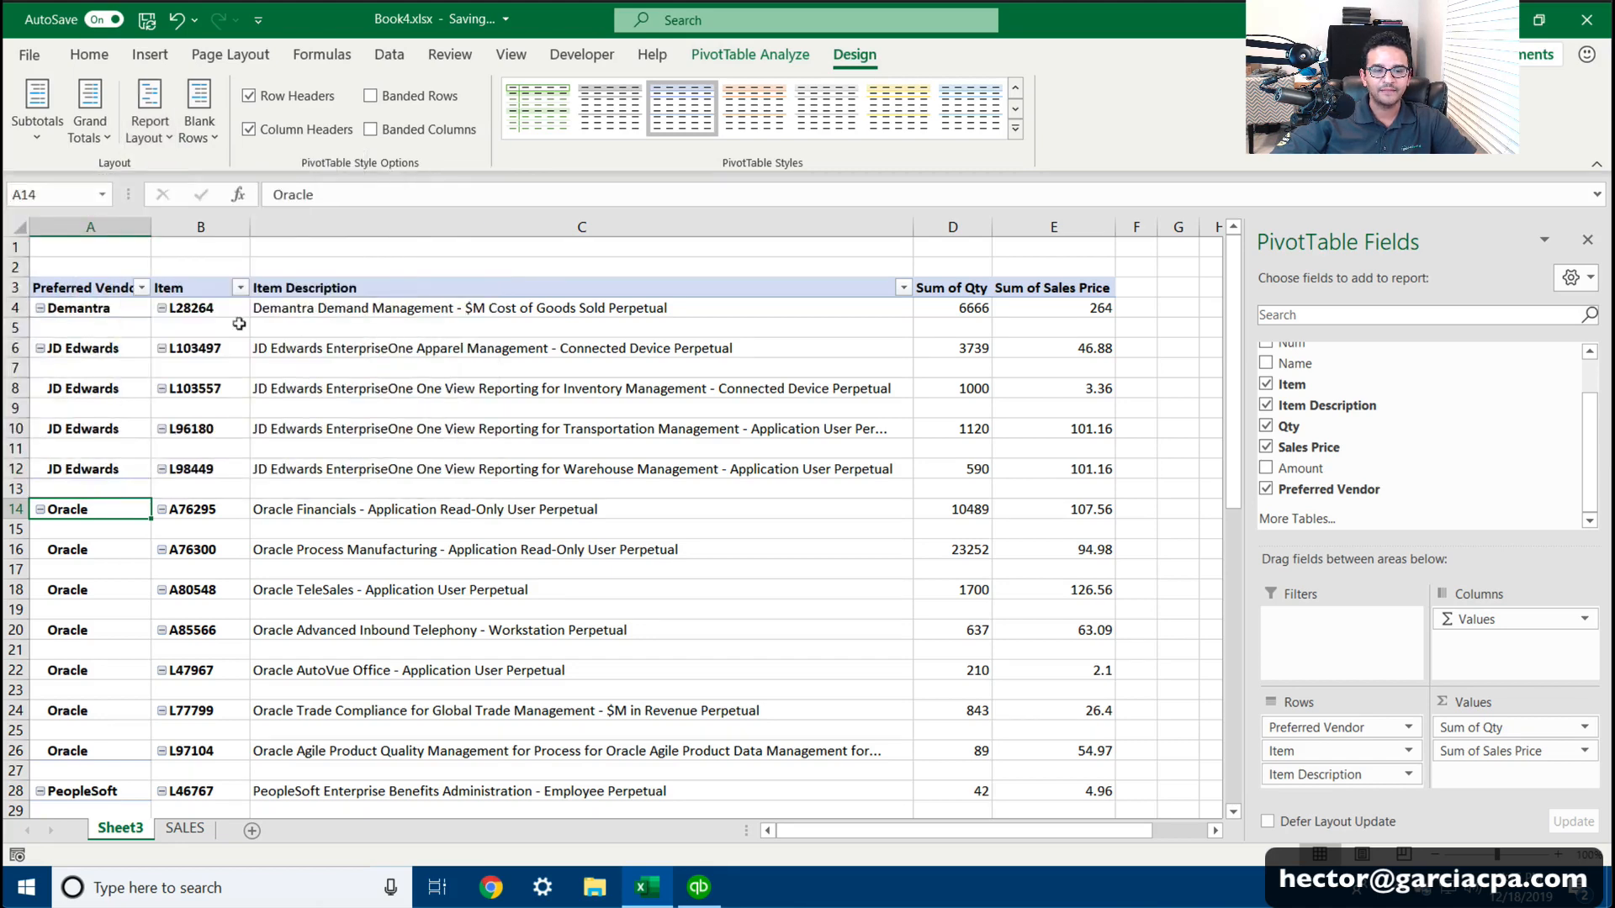
Step: Collapse and re-expand the Demantra vendor group and look over its item and description cells
left_click(403, 459)
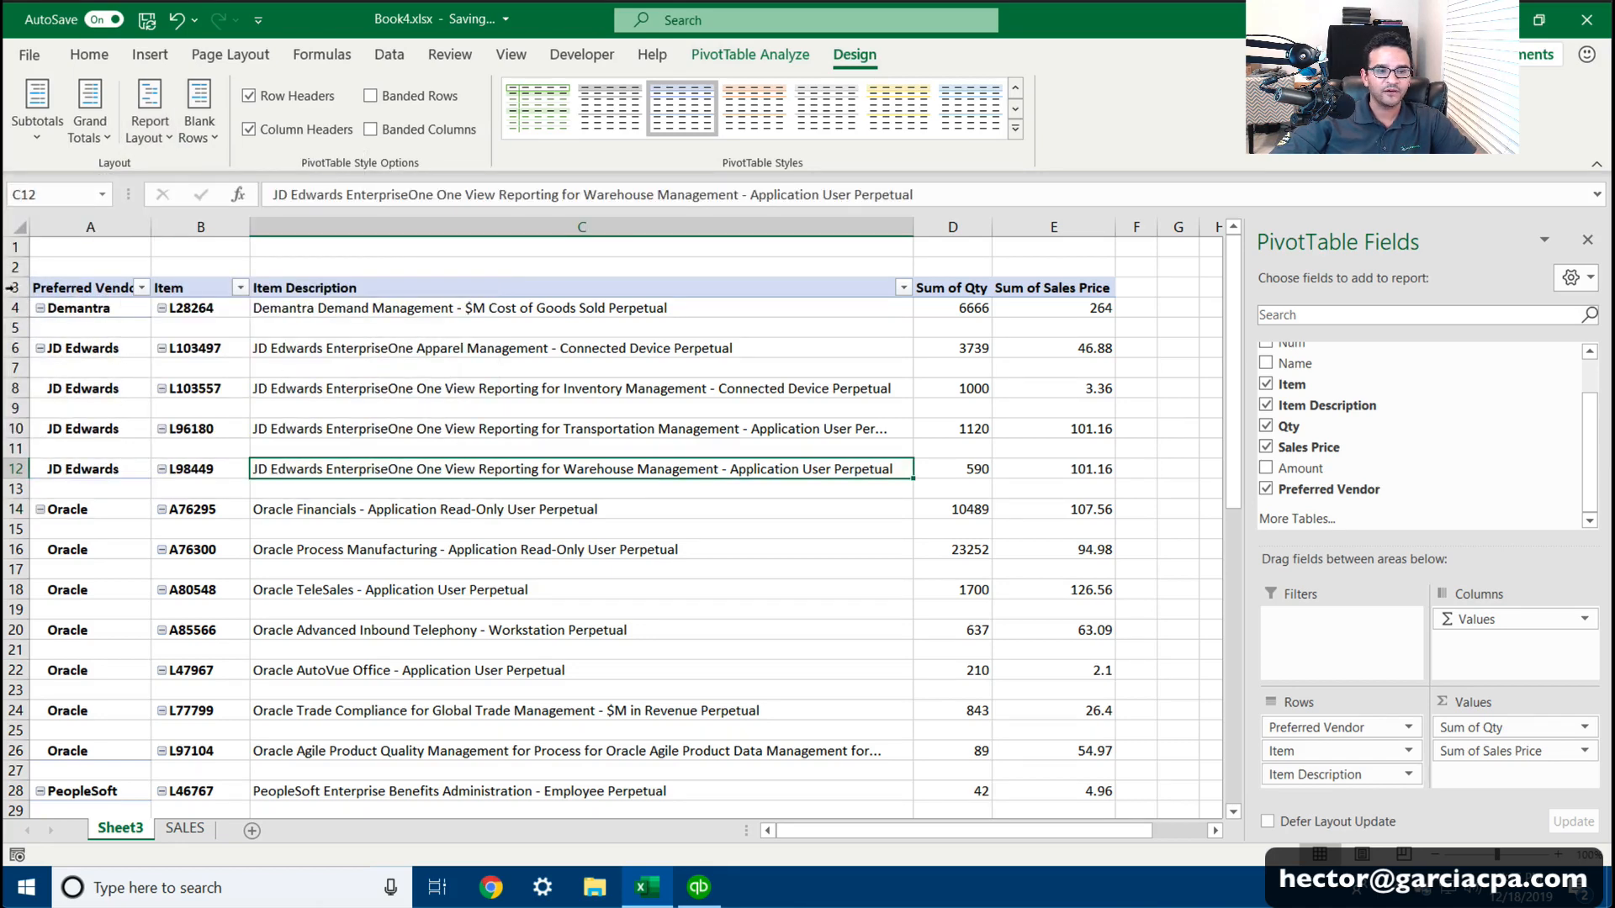
left_click(41, 308)
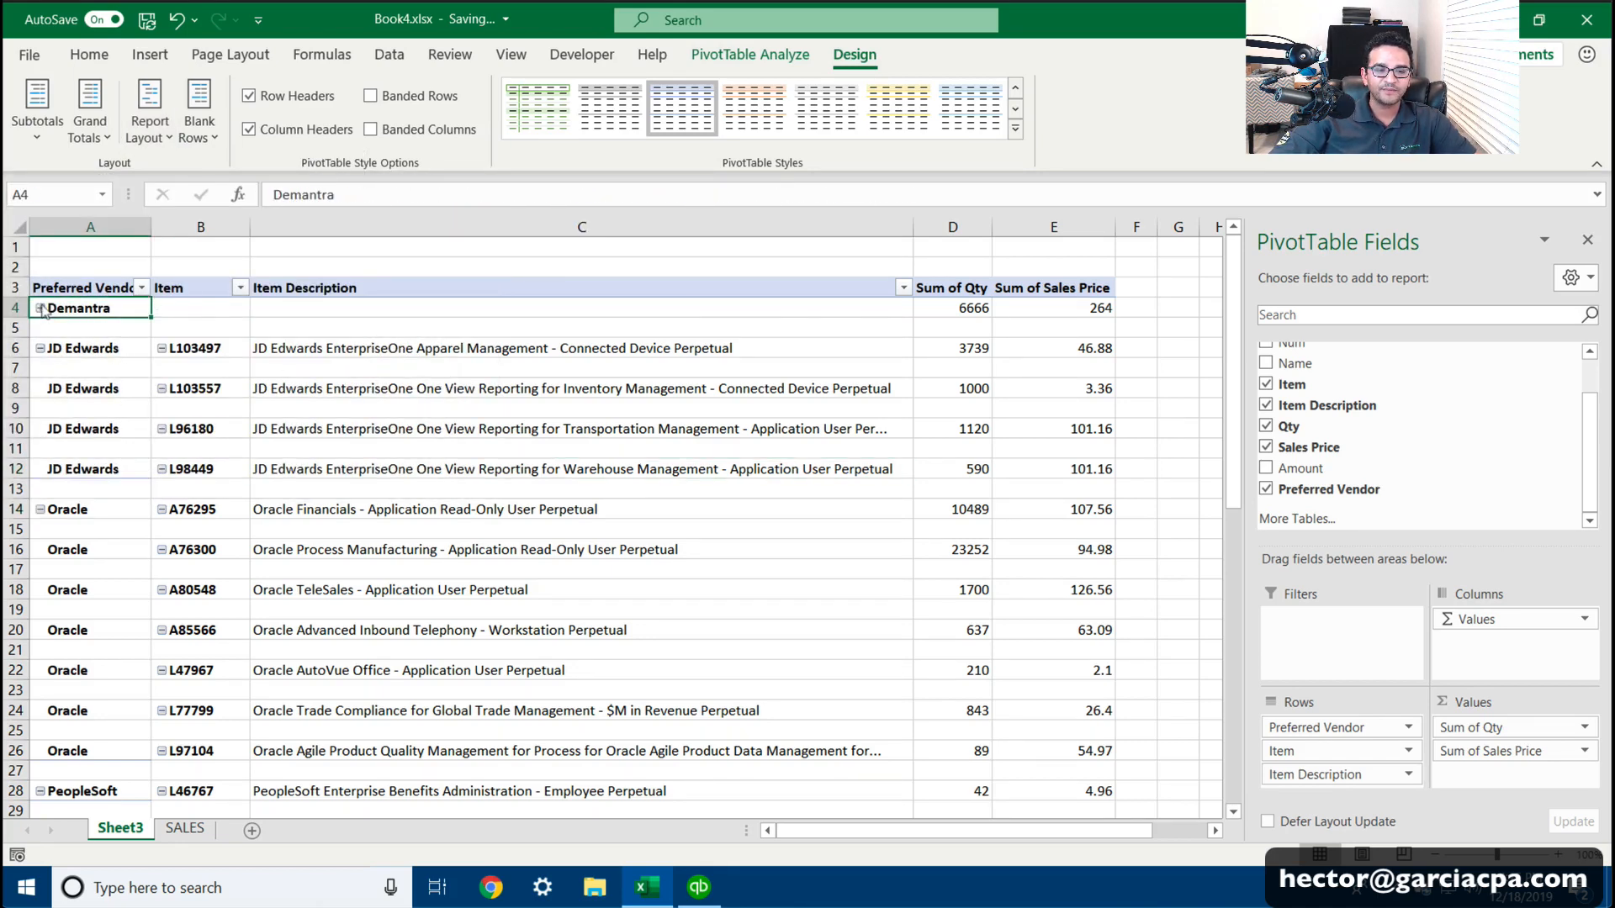
left_click(41, 309)
left_click(181, 304)
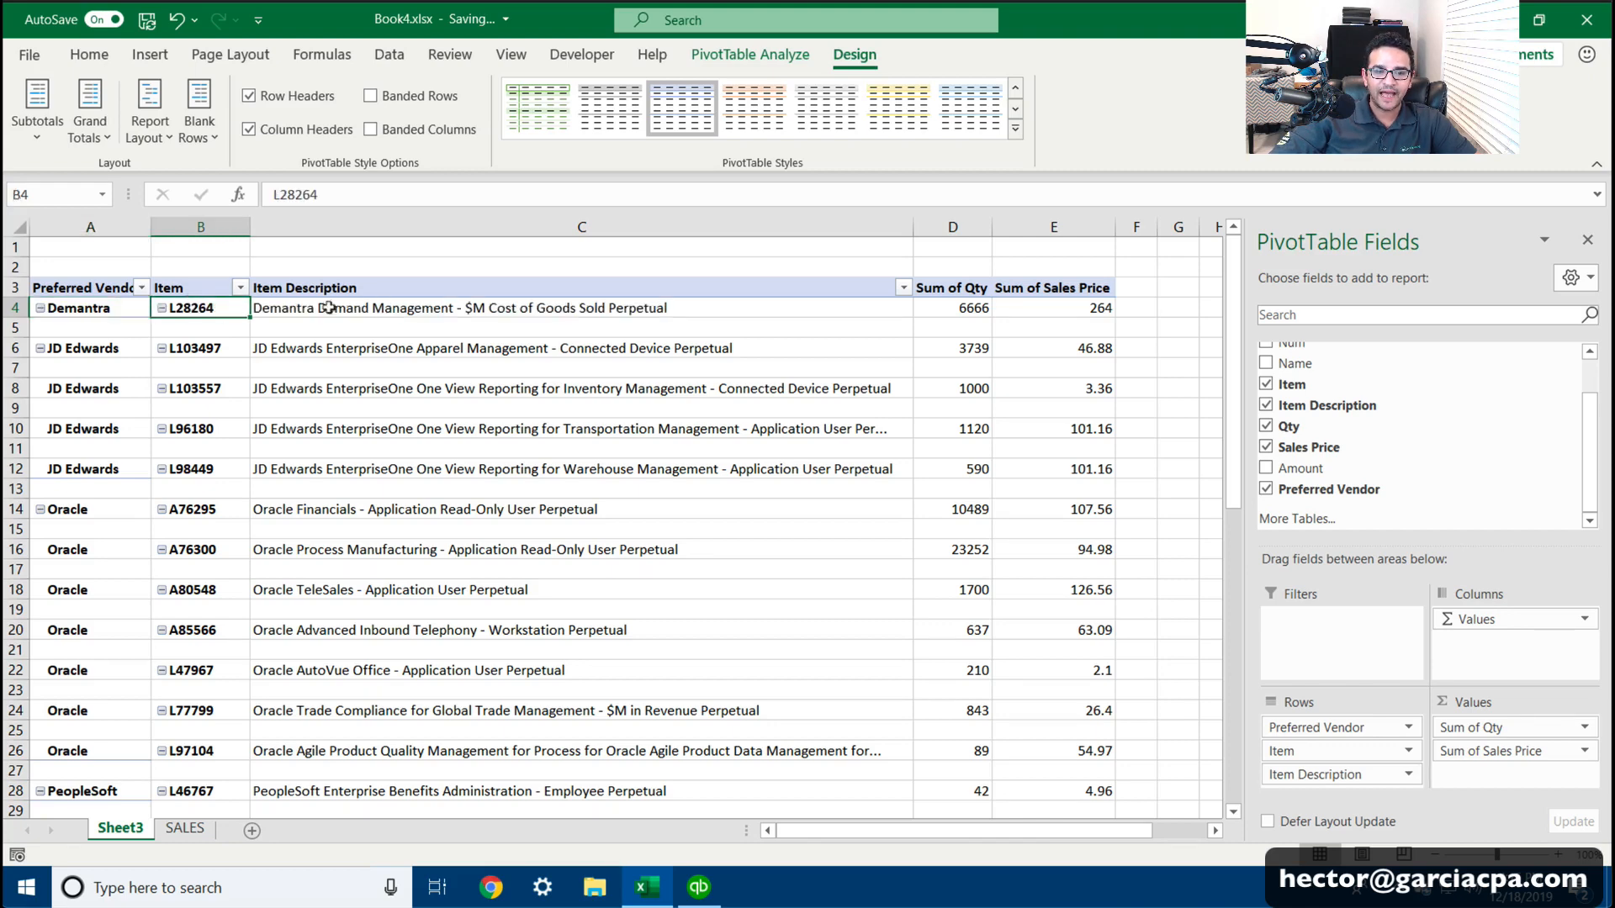
left_click(602, 308)
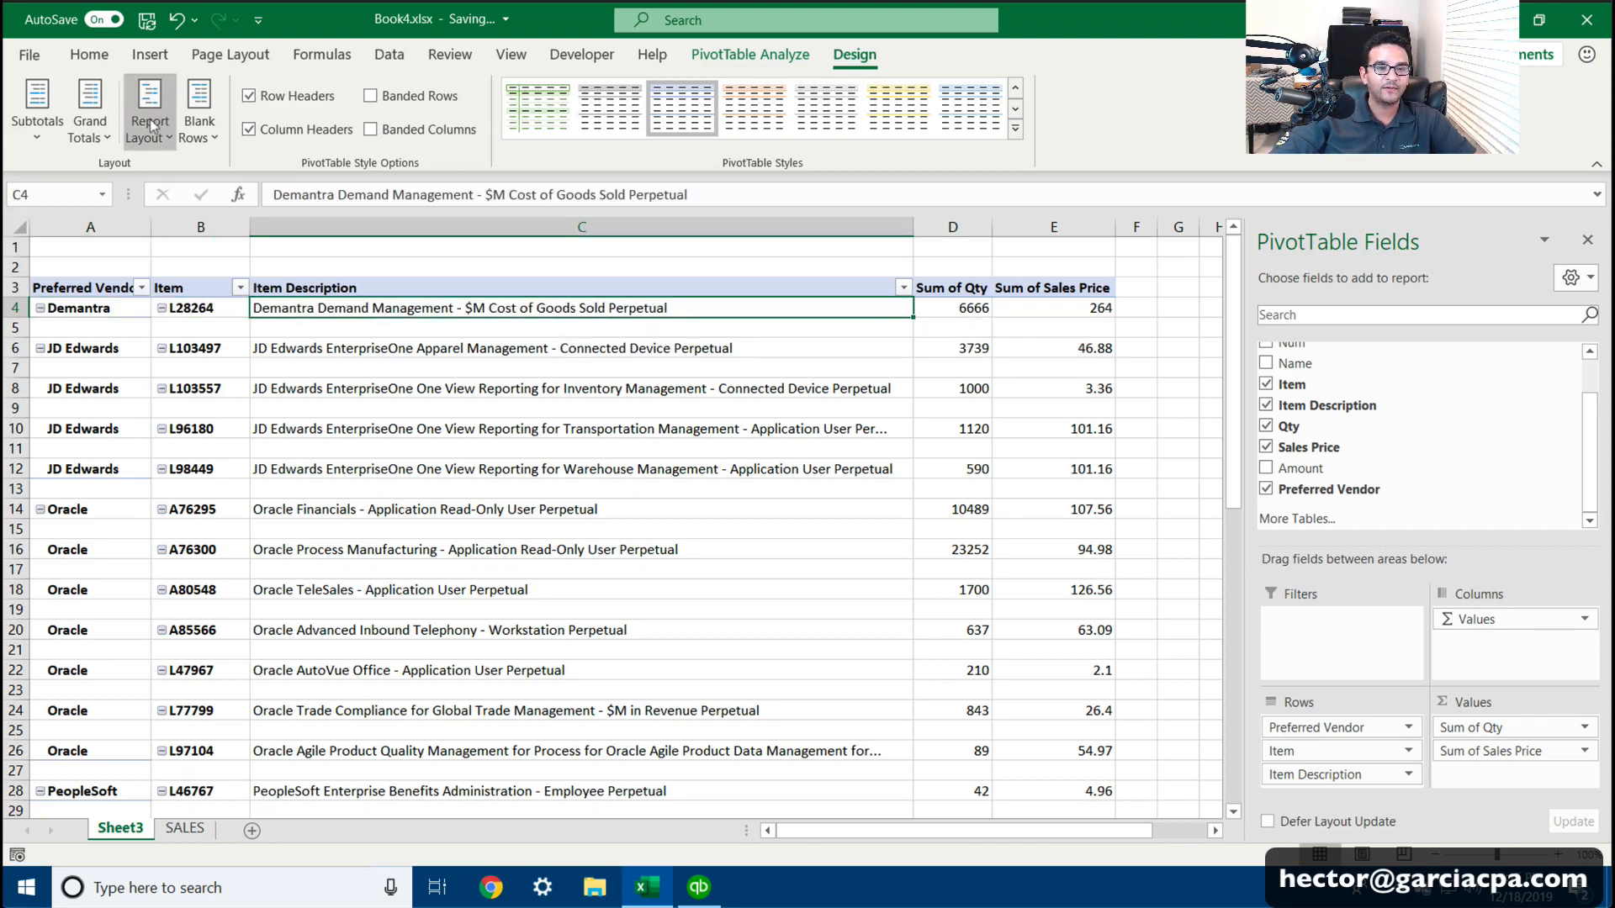
Step: Remove the blank line after each item in the PivotTable
left_click(206, 140)
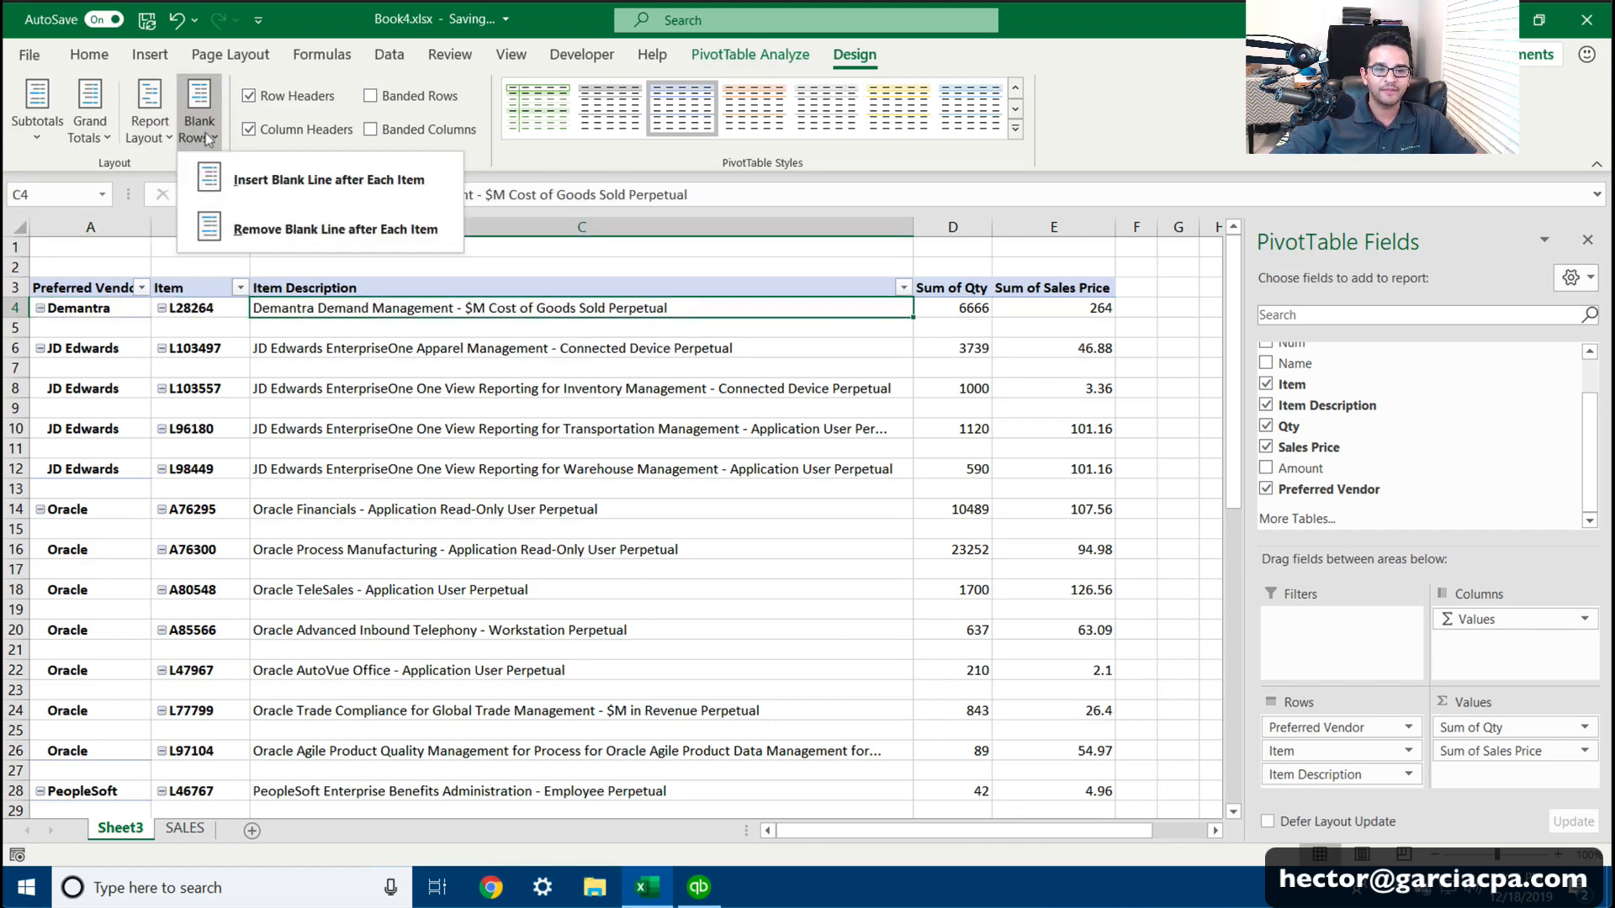
left_click(252, 225)
left_click(450, 529)
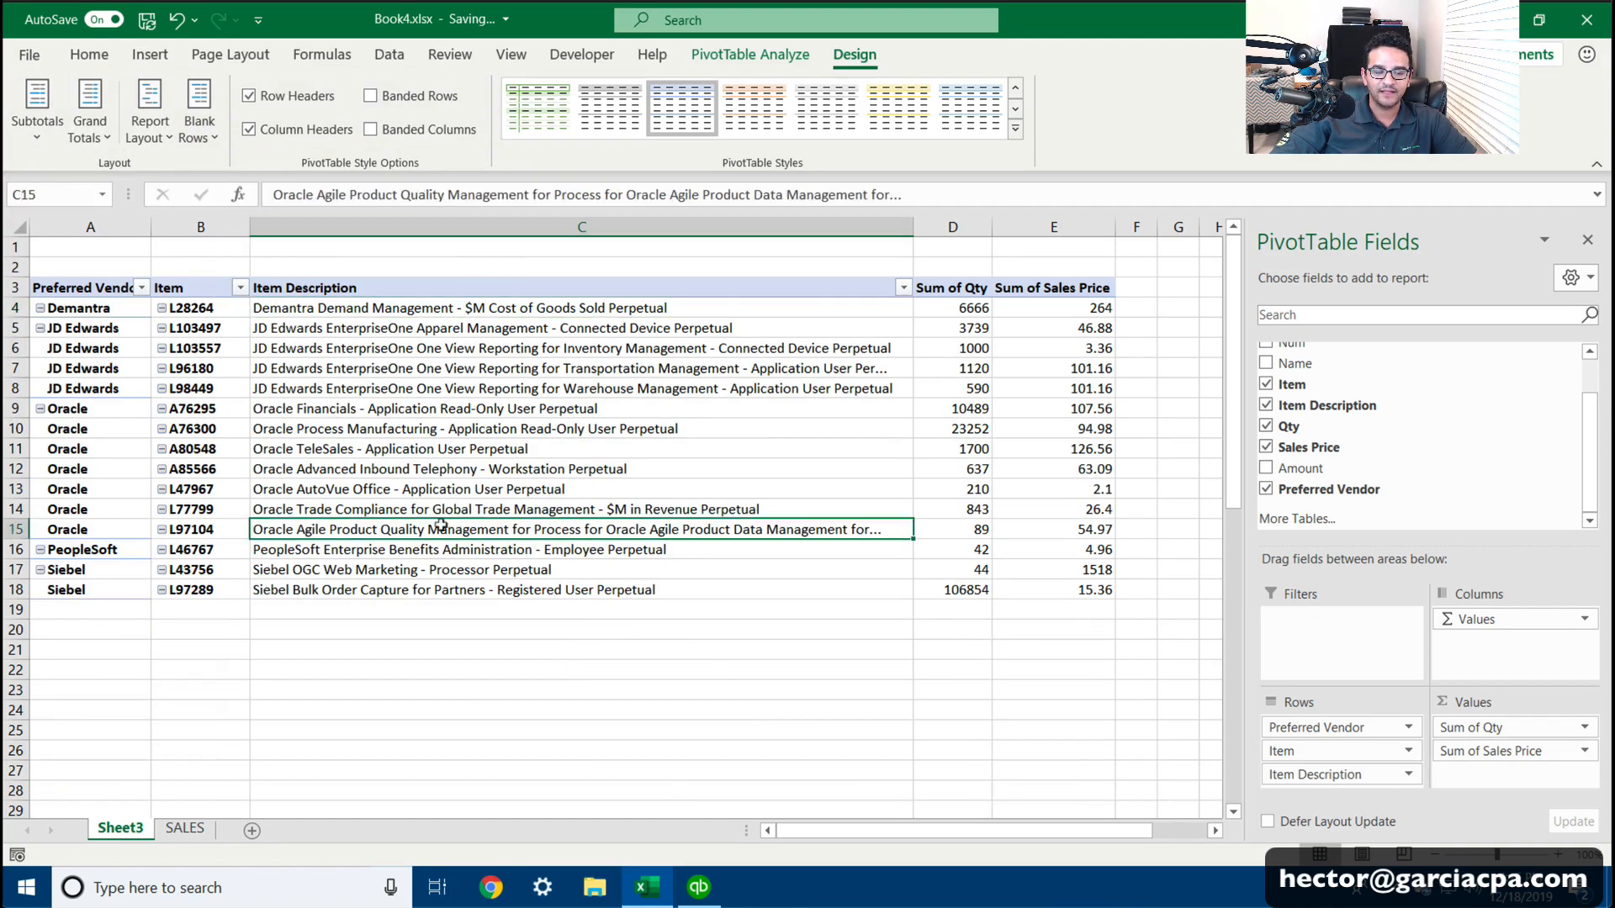
left_click(514, 643)
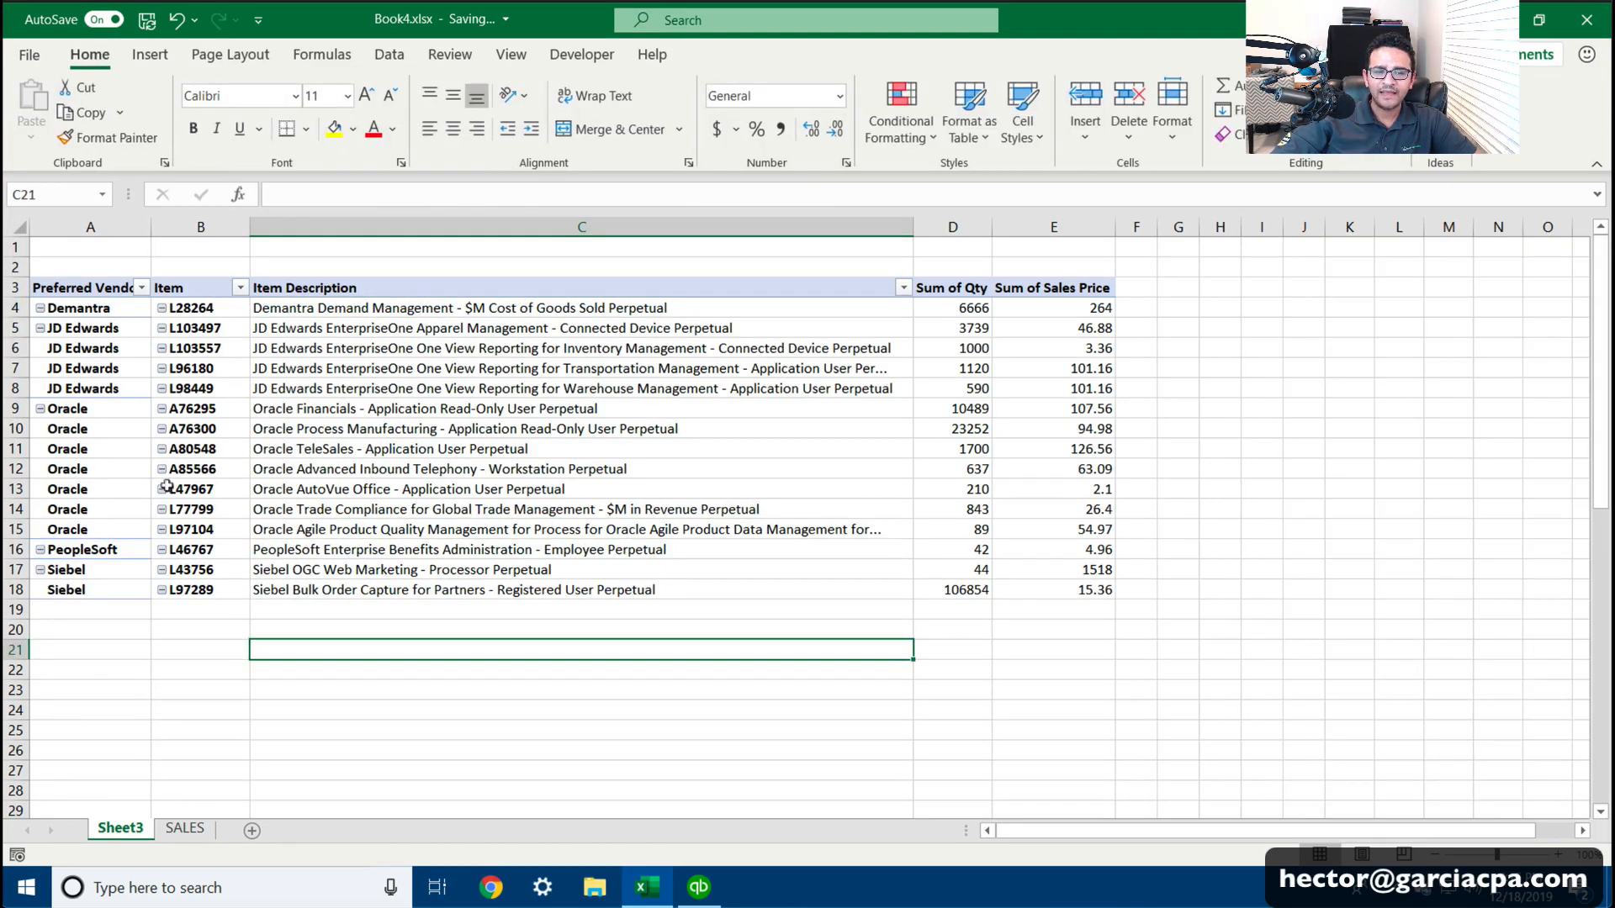
Step: Collapse all five vendor groups and review the quantity and sales price columns per vendor
left_click(40, 330)
left_click(40, 348)
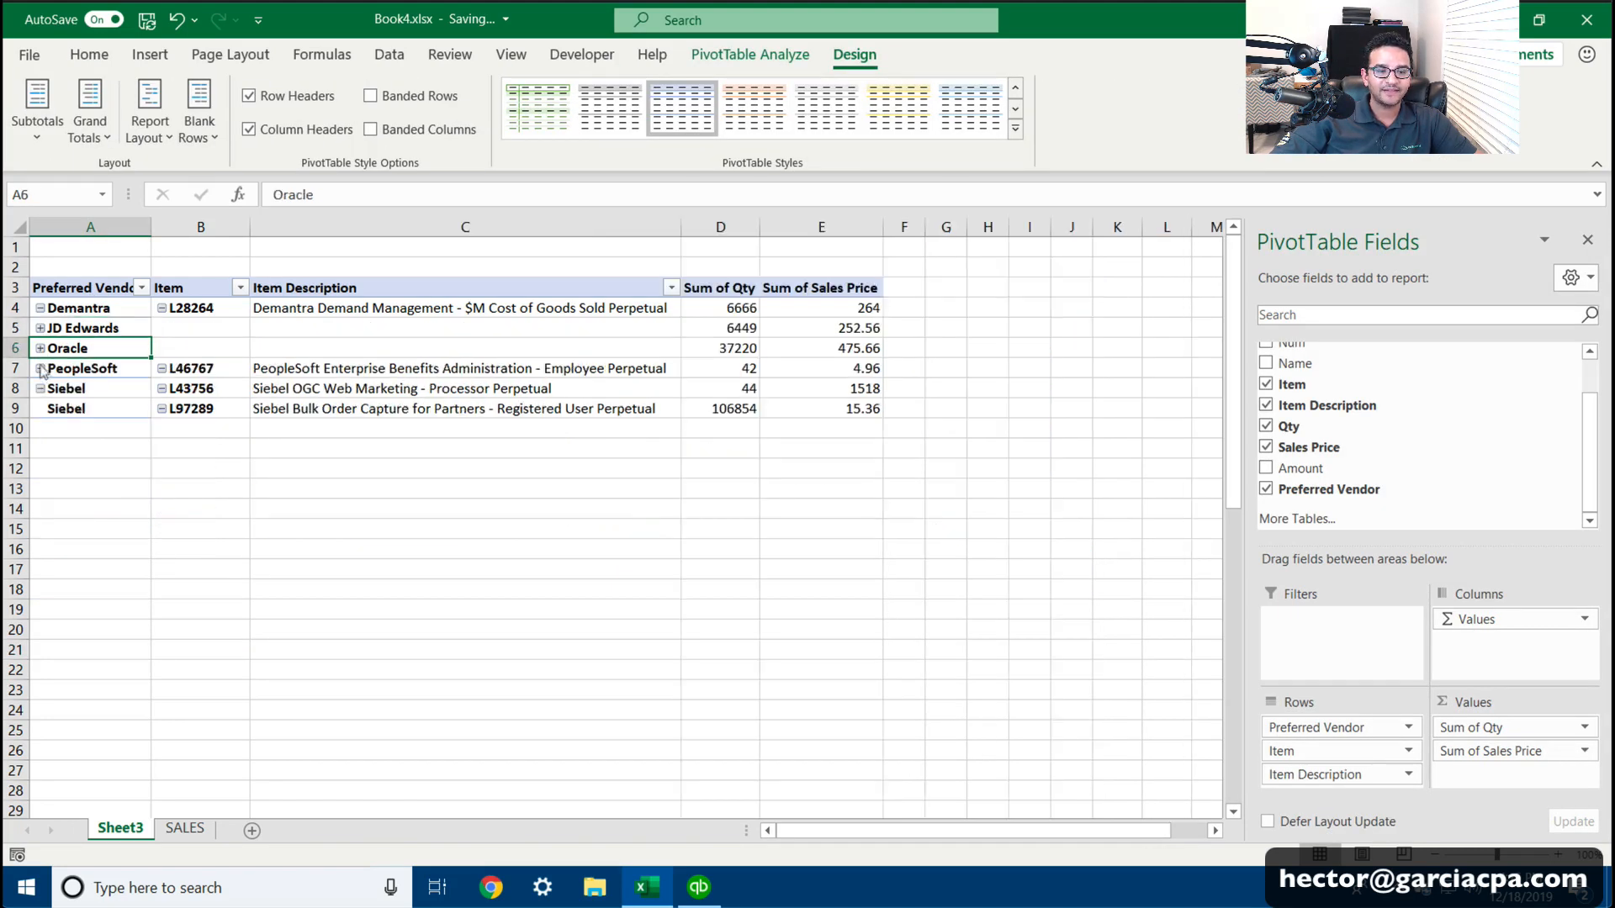
left_click(40, 308)
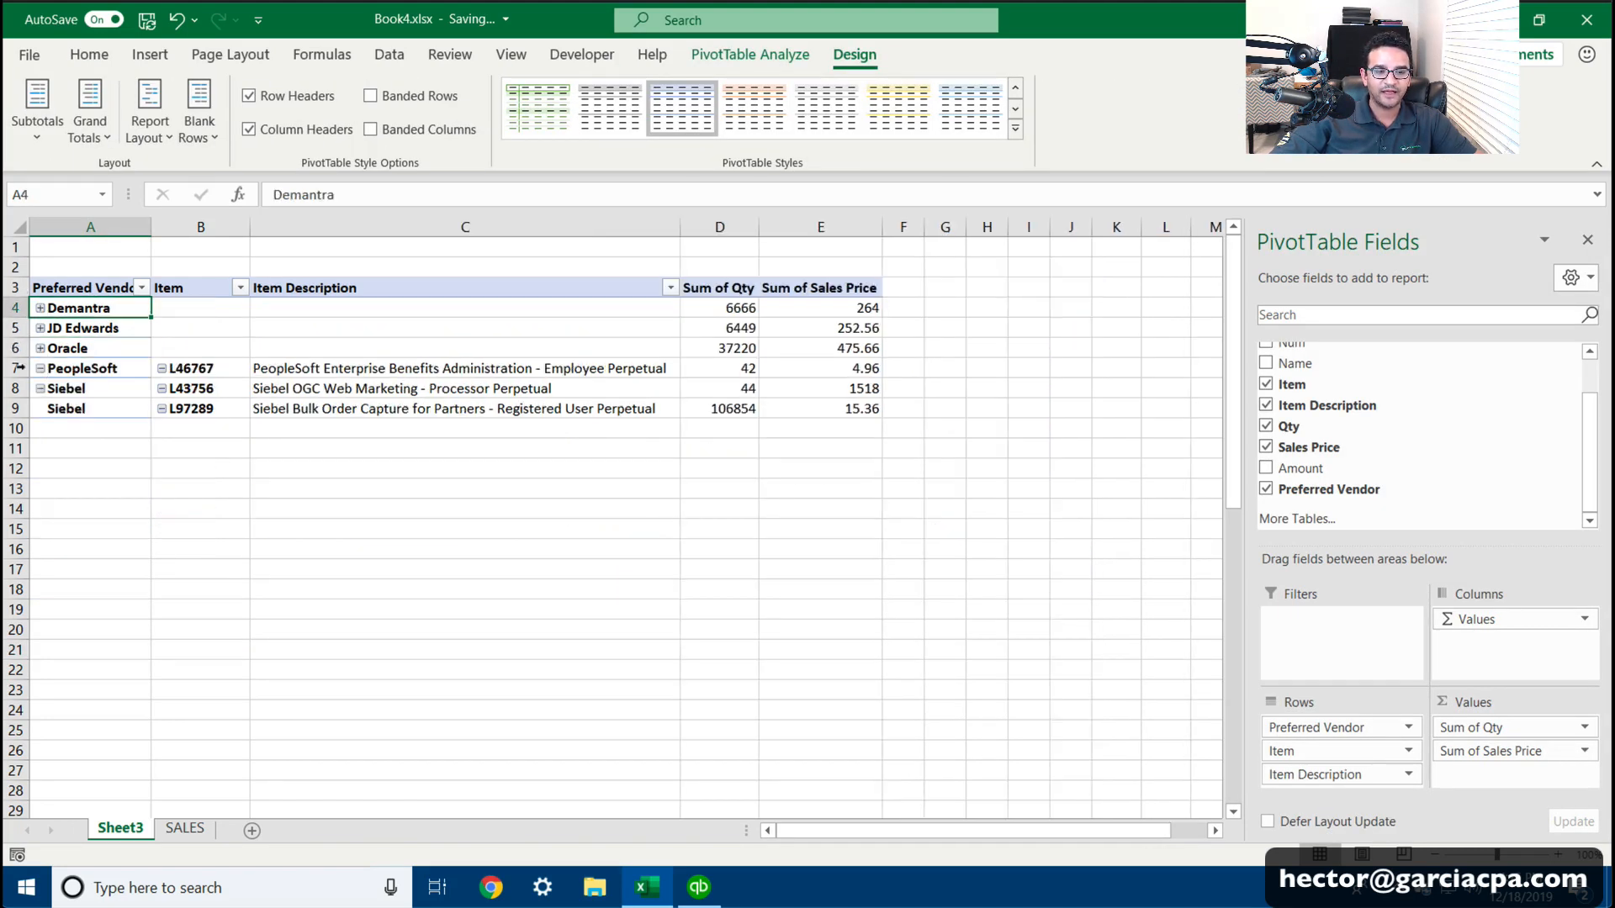
left_click(39, 368)
left_click(39, 388)
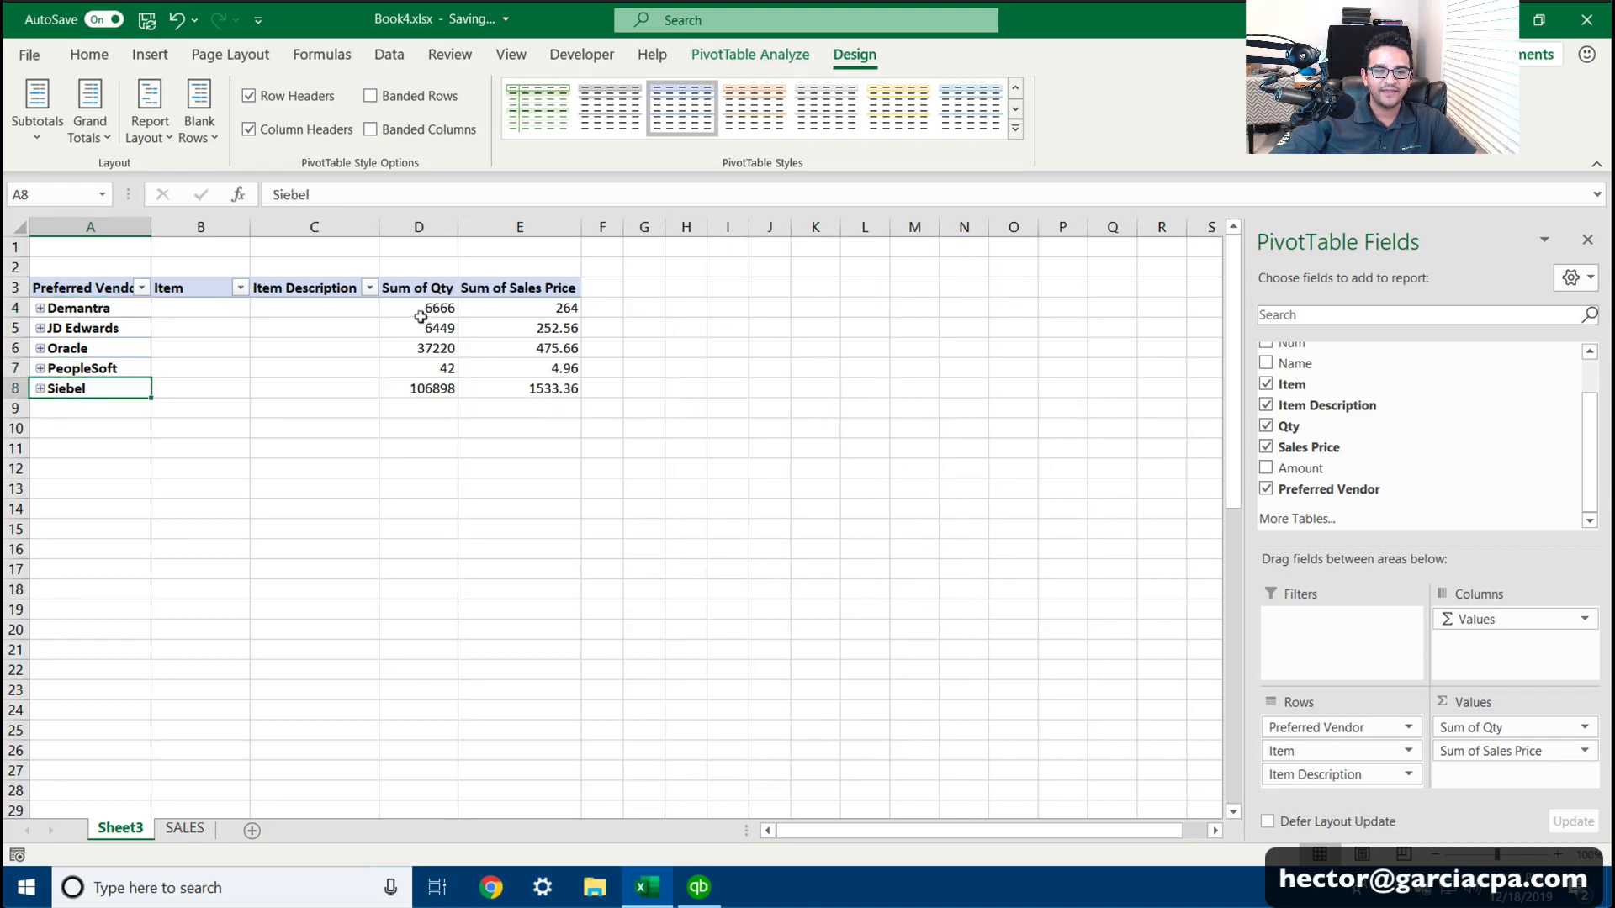
left_click_drag(420, 317, 429, 388)
left_click_drag(553, 313, 544, 380)
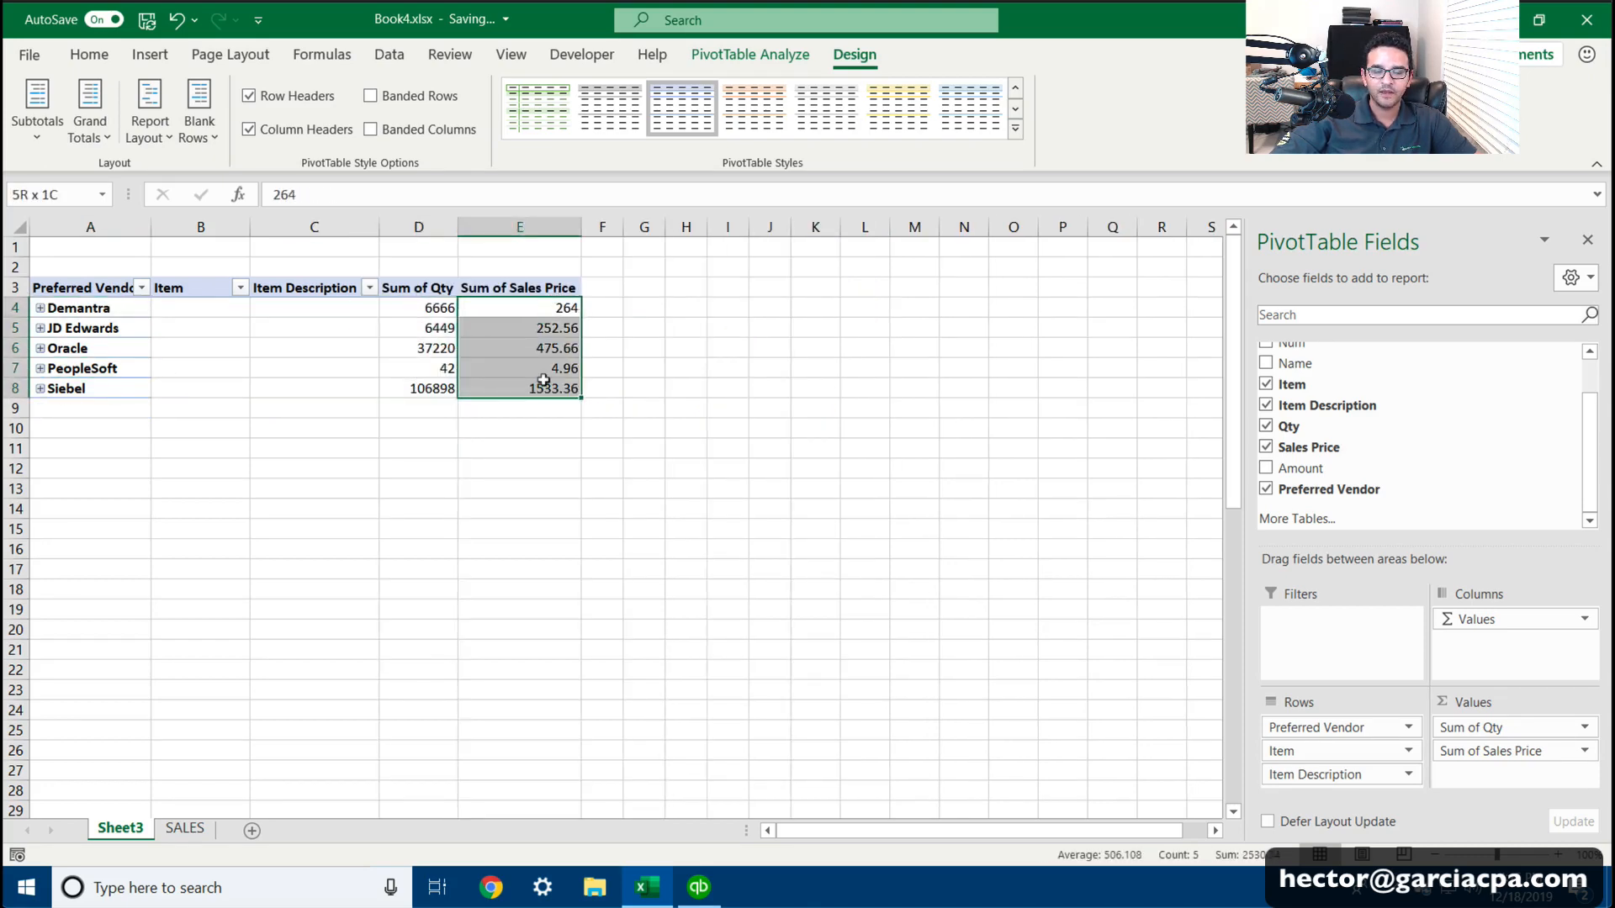
Step: Expand the JD Edwards, Demantra, Oracle, PeopleSoft and Siebel groups to show their items
left_click(40, 328)
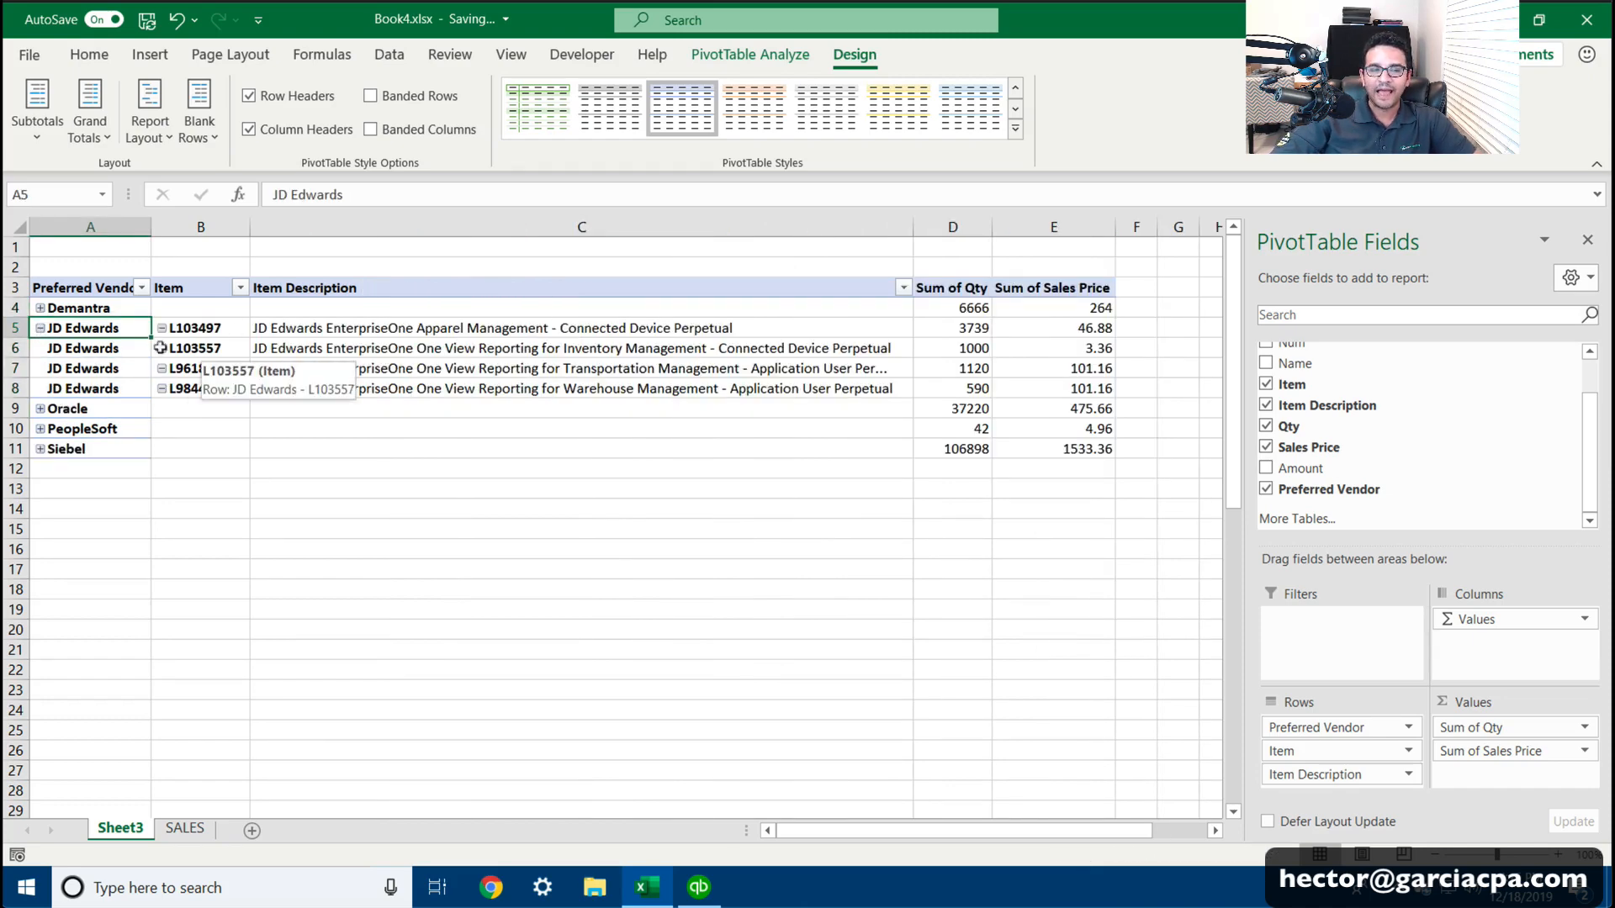
left_click(40, 308)
left_click(41, 409)
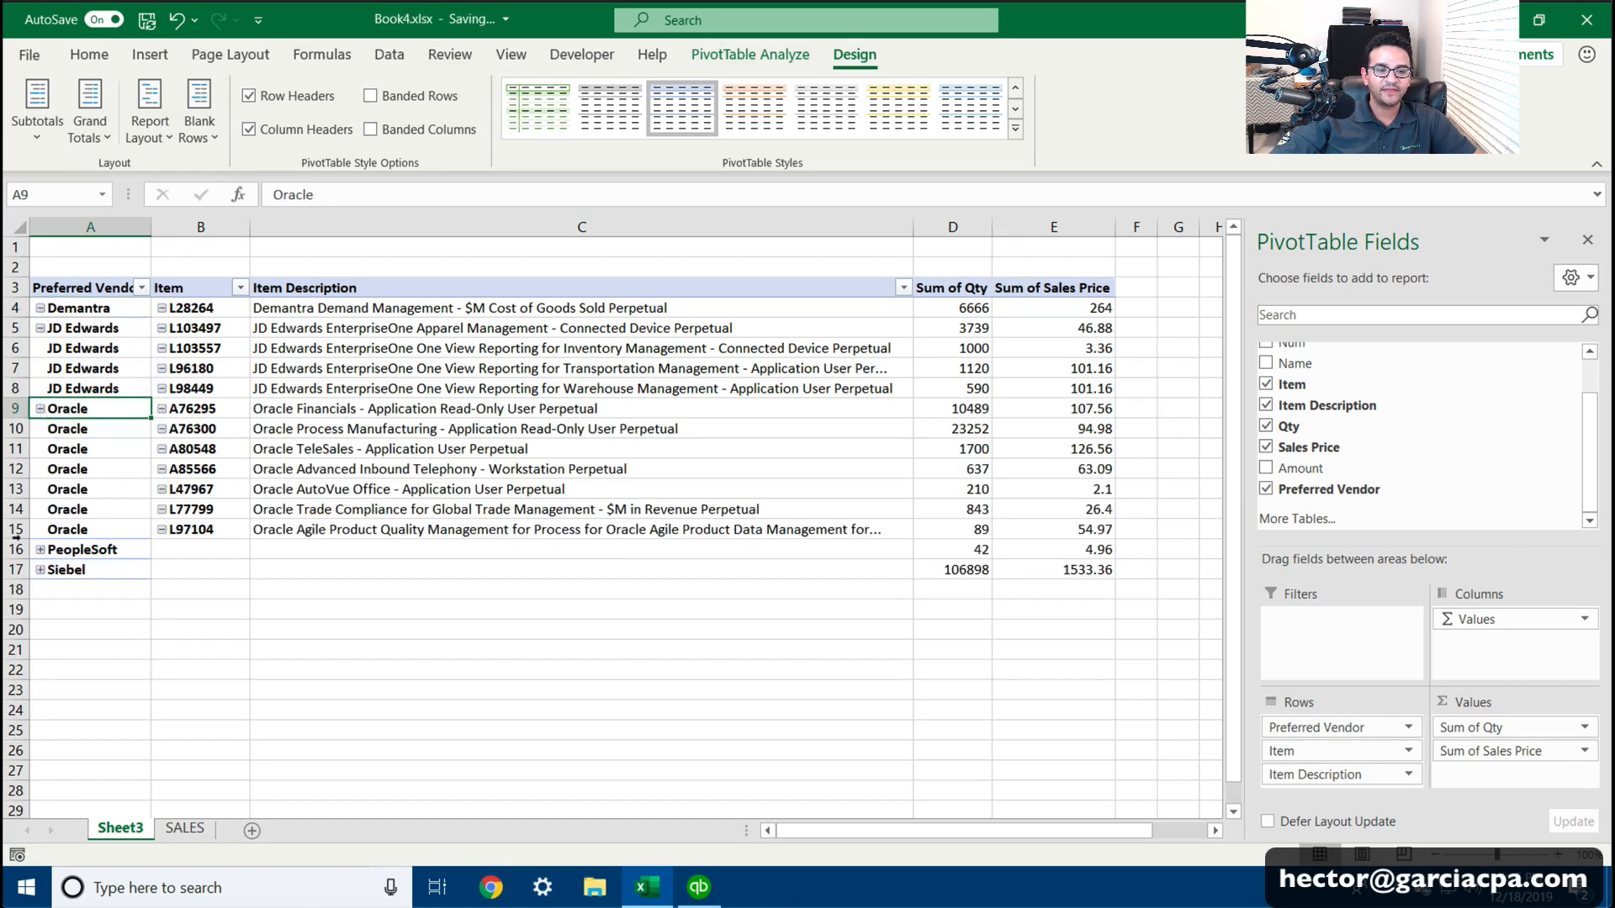
left_click(39, 549)
left_click(40, 569)
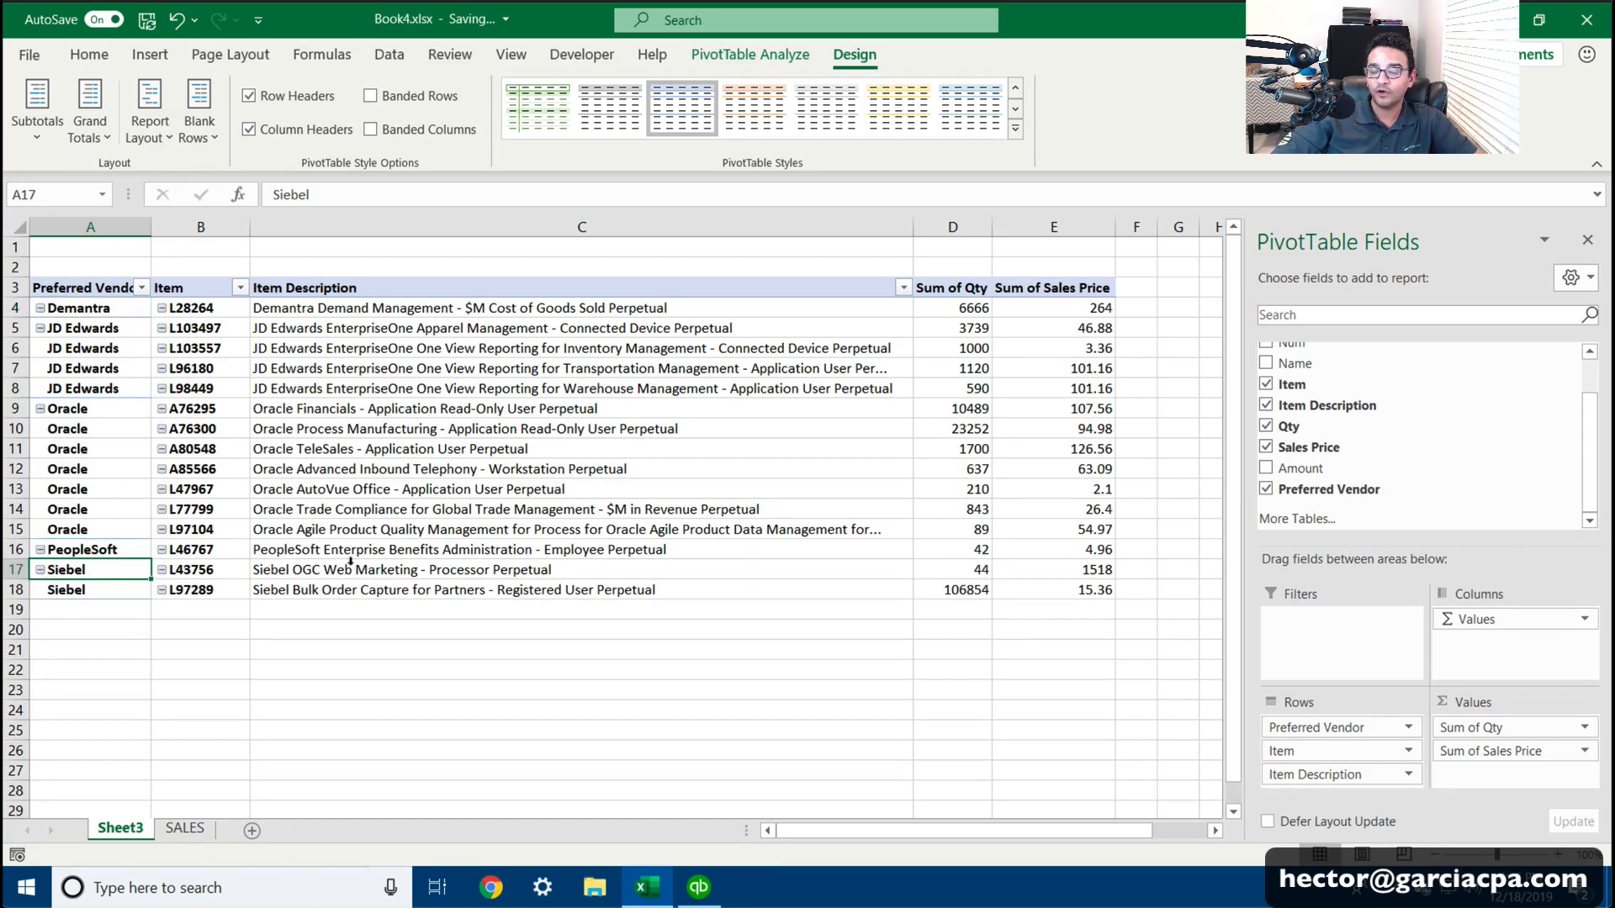
Step: Add Date as a report filter of the PivotTable and allow multiple dates to be selected in it
scroll(1312, 446, "up", 1)
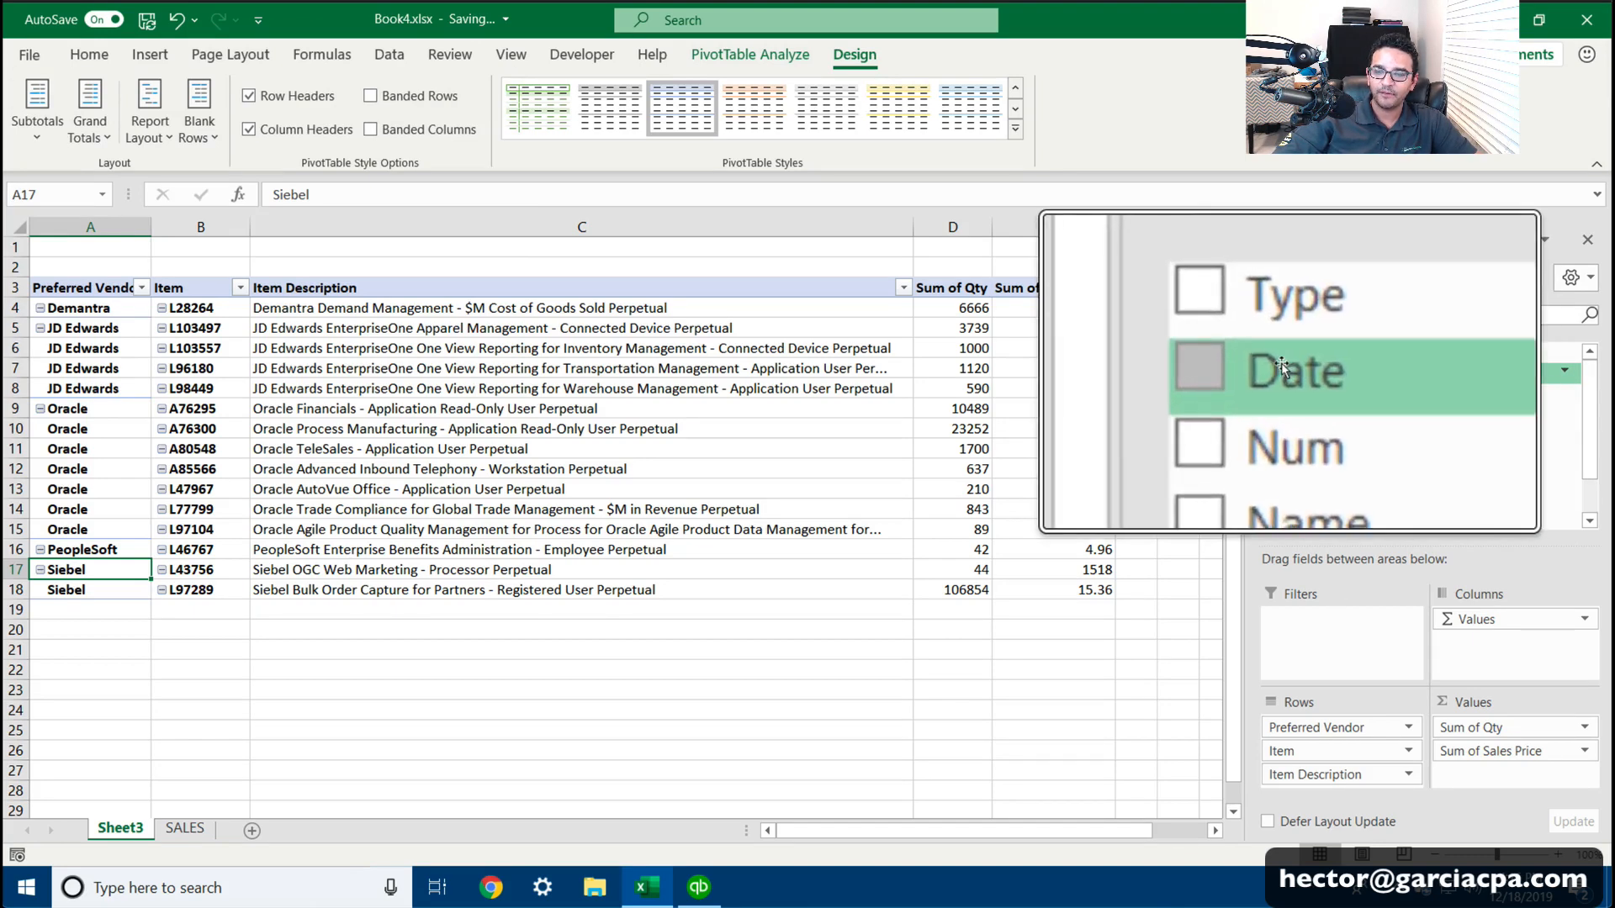
left_click_drag(1285, 368, 1295, 610)
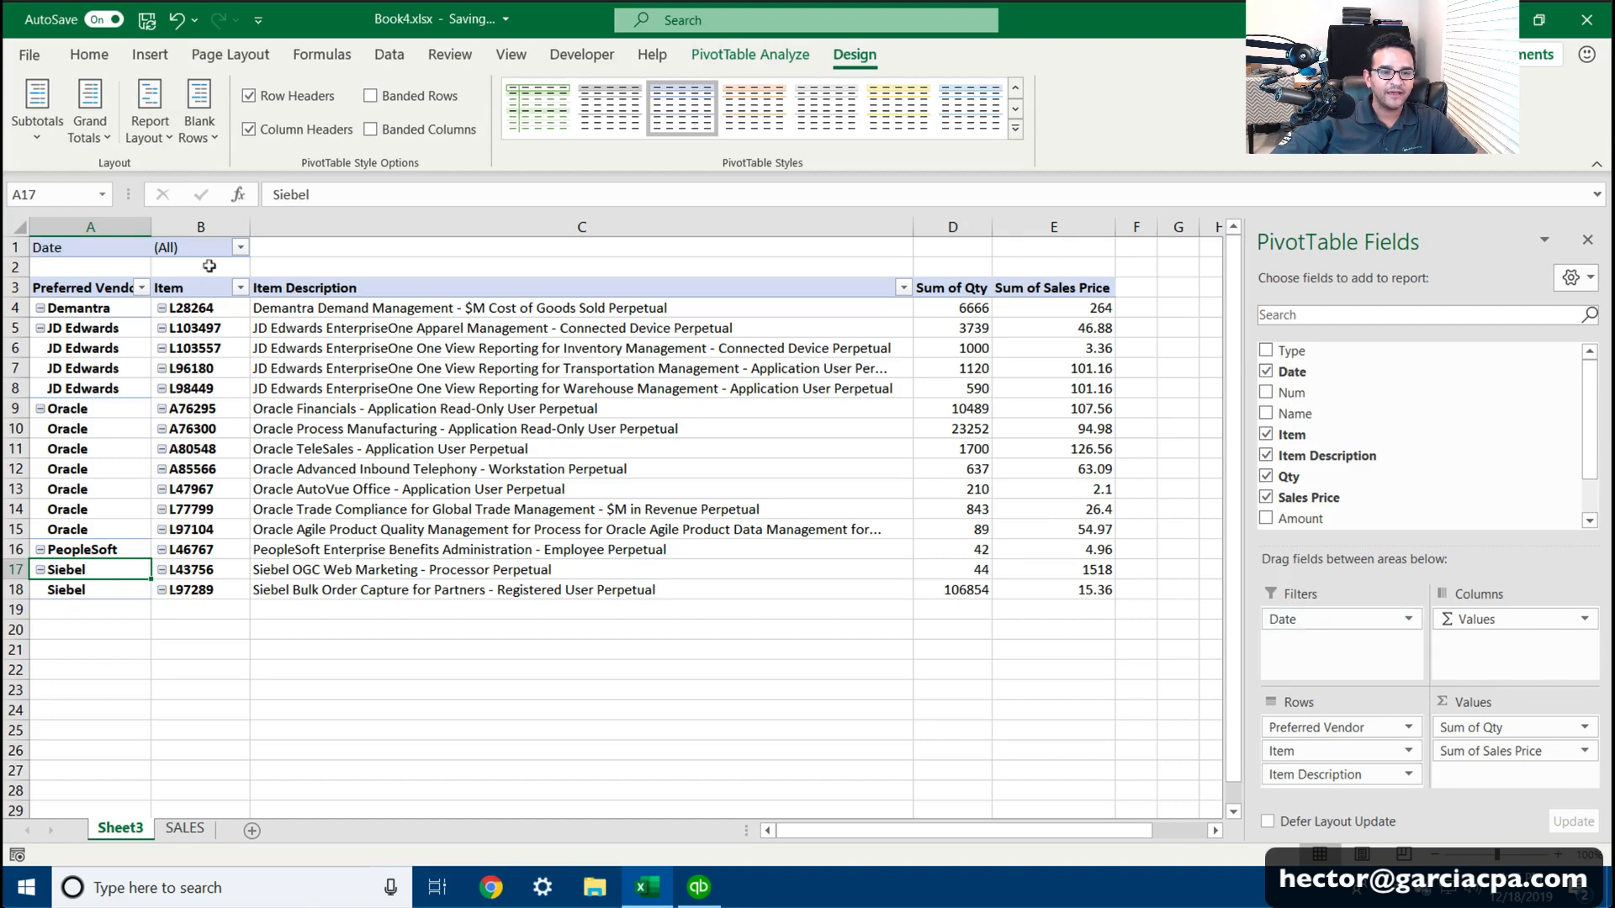
left_click(240, 248)
left_click_drag(240, 323, 248, 290)
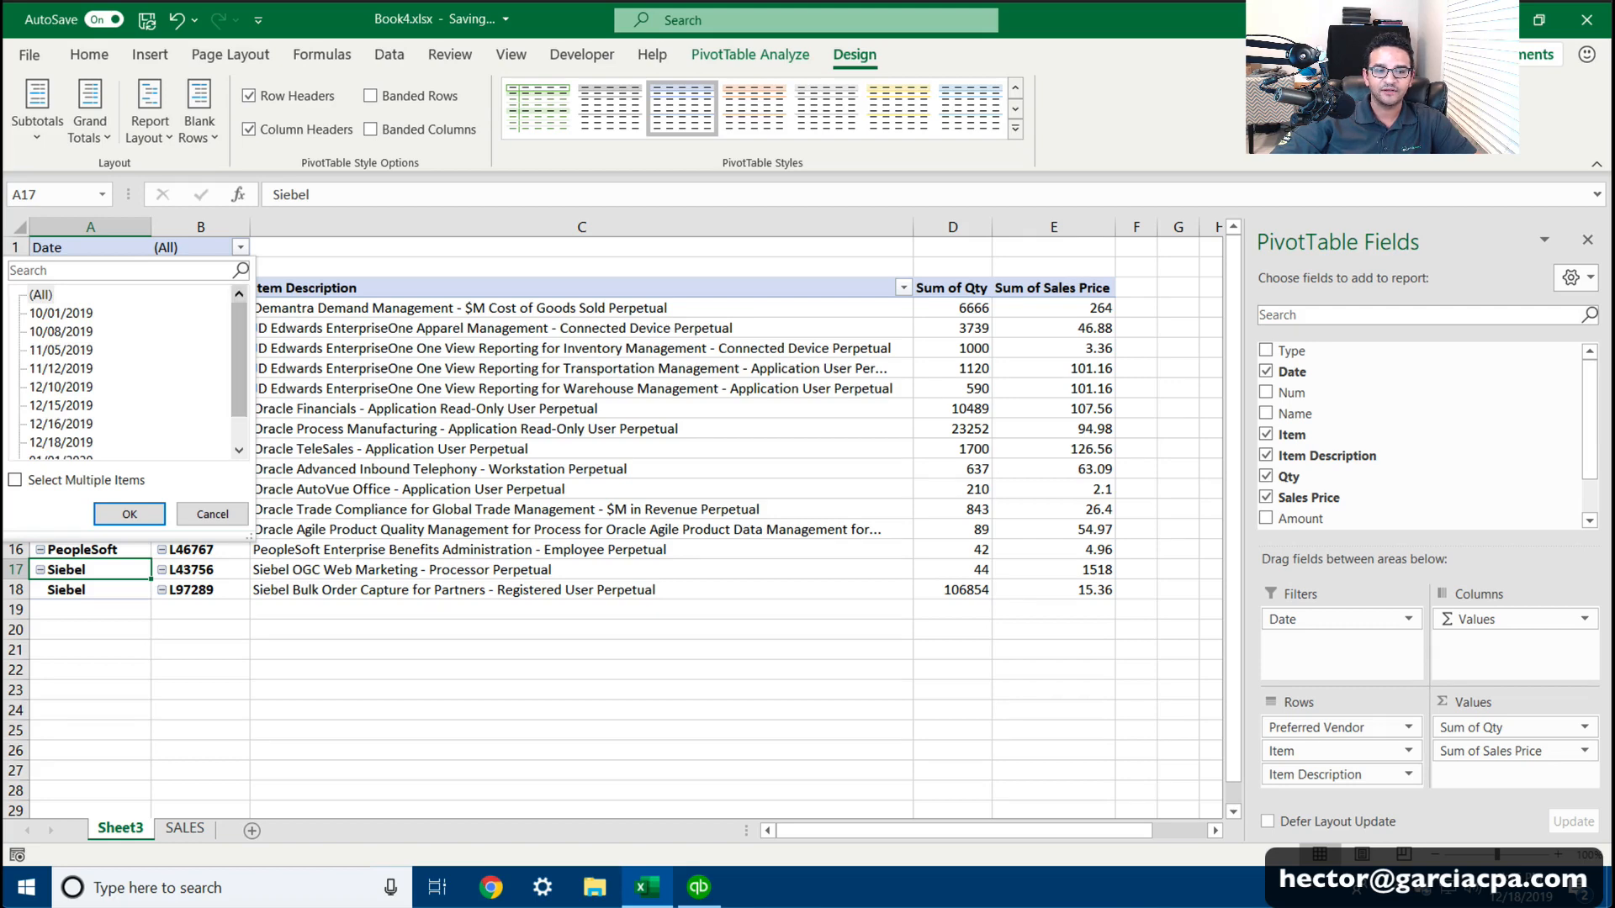
left_click(15, 481)
Step: Try filtering the PivotTable's Date field to 10/01/2019, 10/08/2019, 01/01/2020 and 01/15/2020 only
left_click(34, 293)
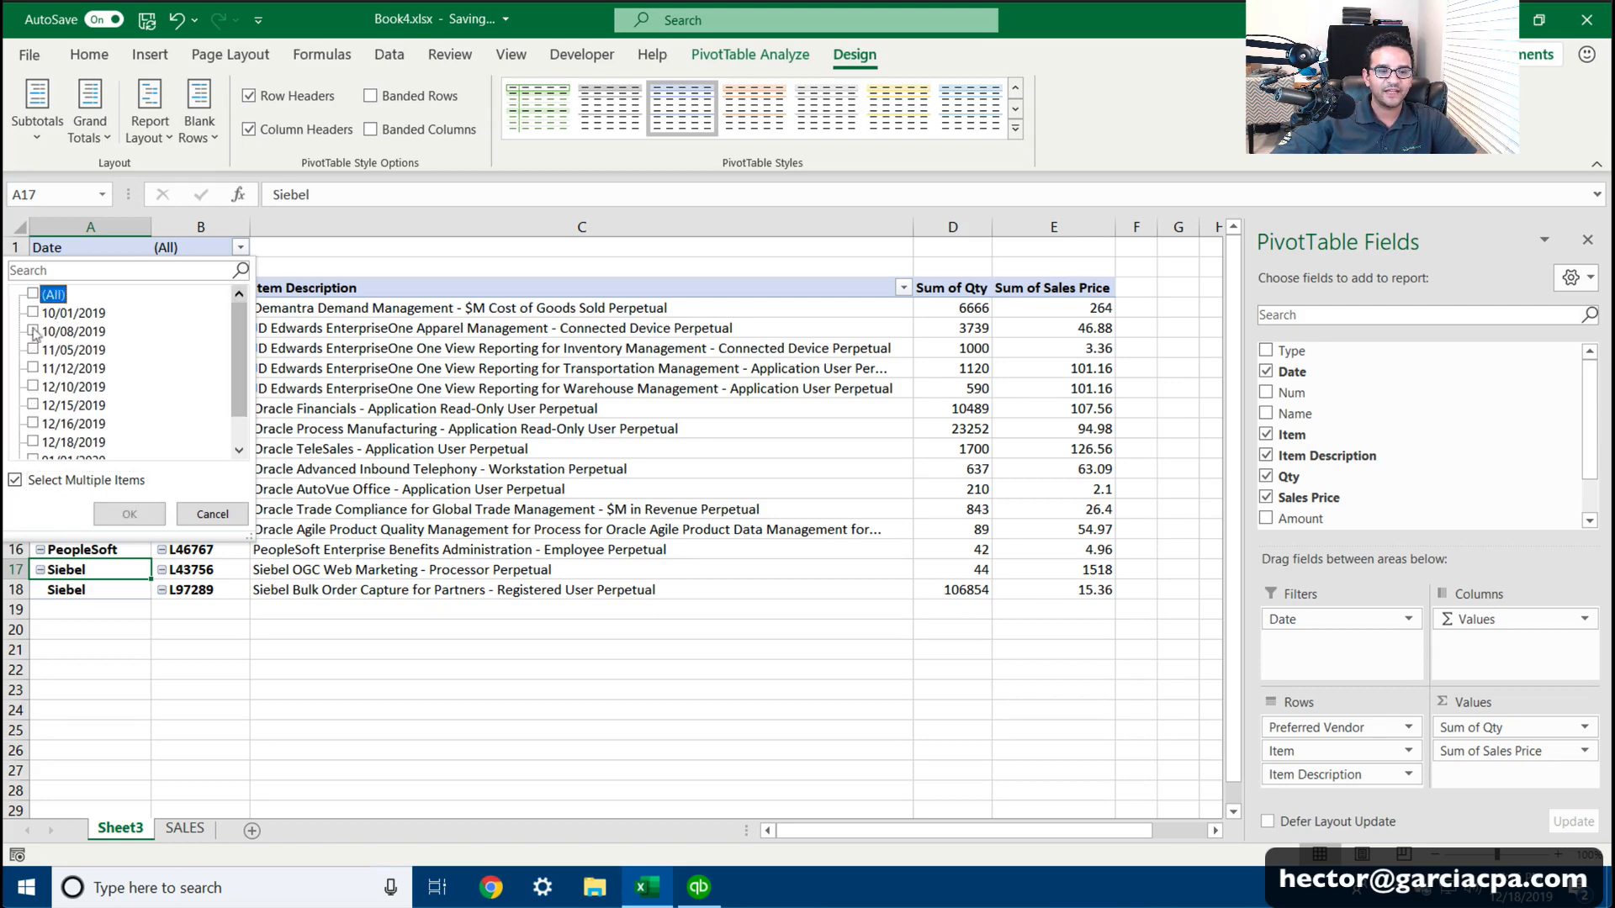
left_click(32, 312)
left_click(32, 330)
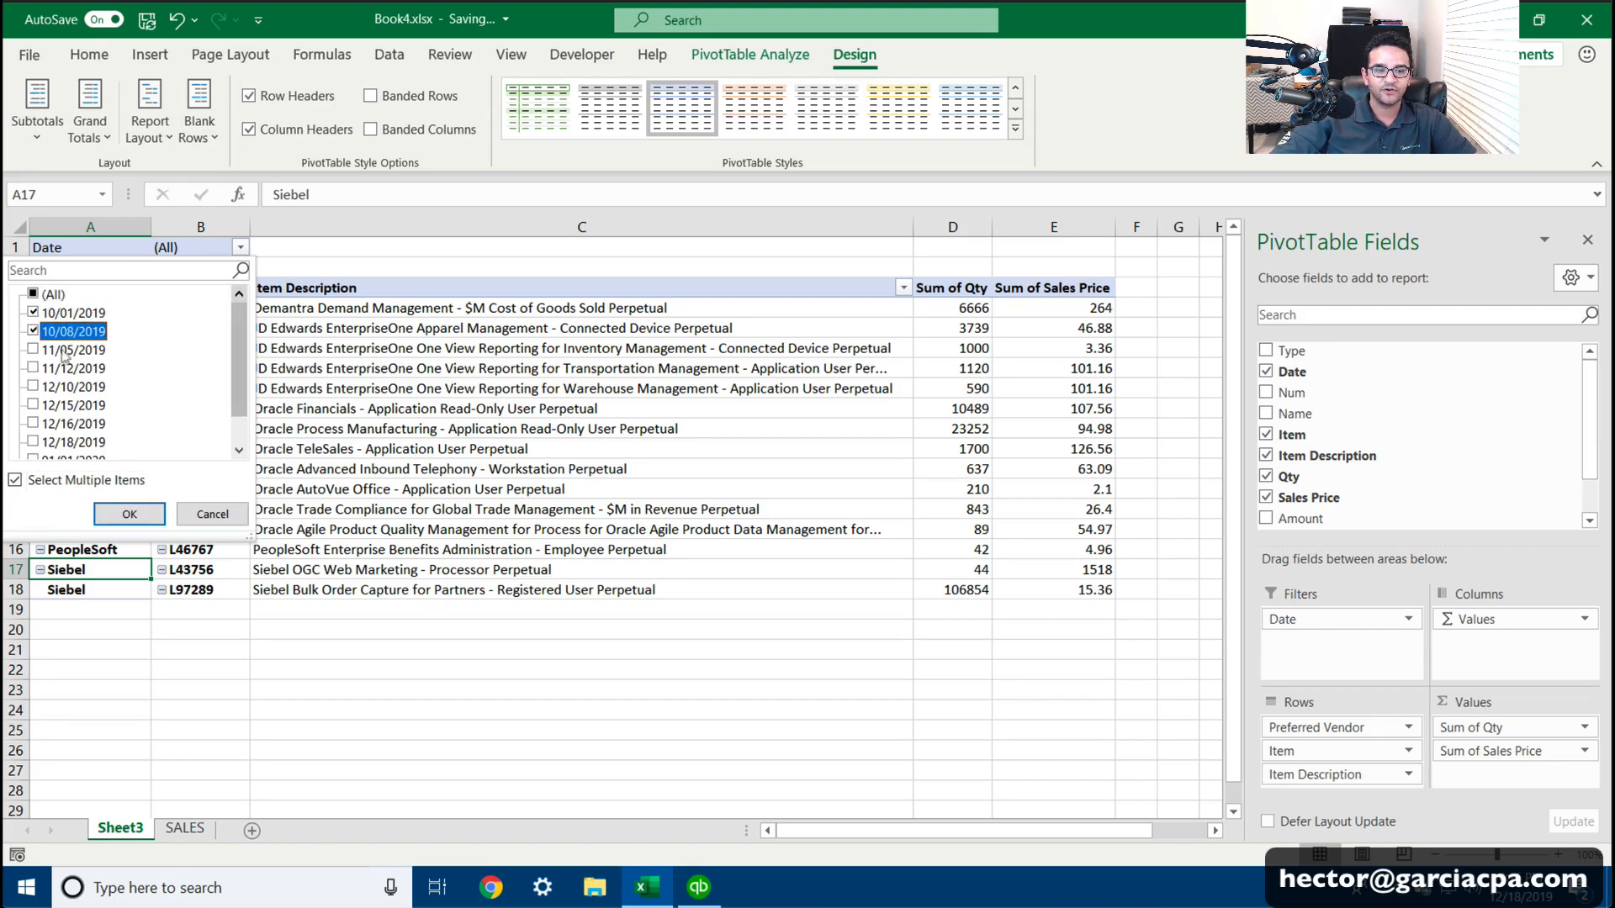
scroll(240, 364, "down", 1)
left_click(33, 423)
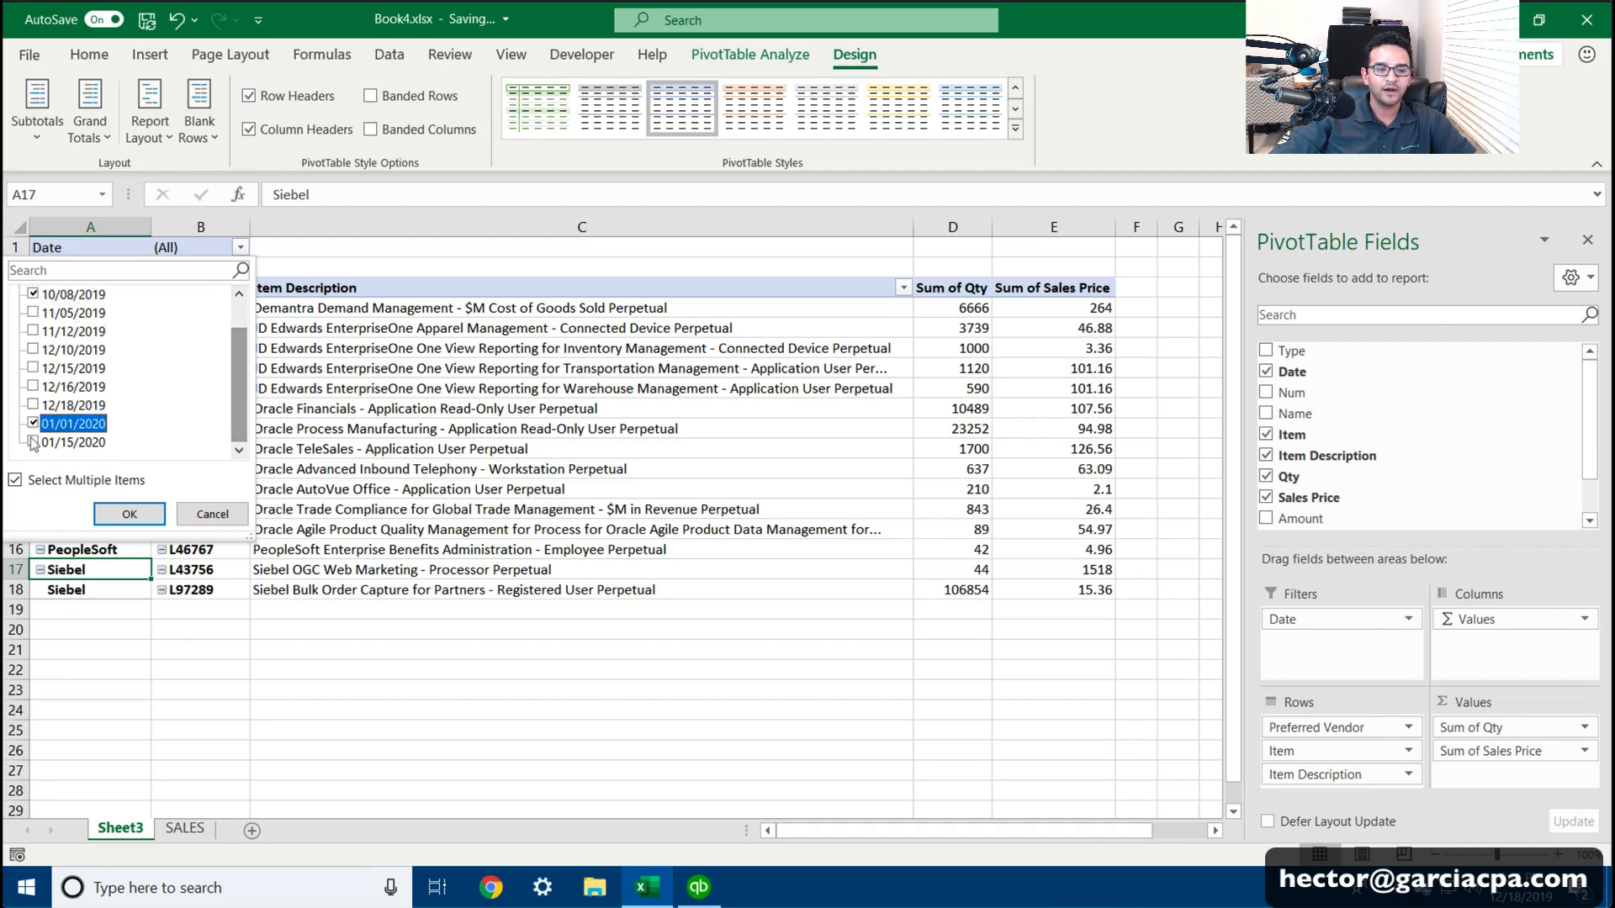
left_click(32, 441)
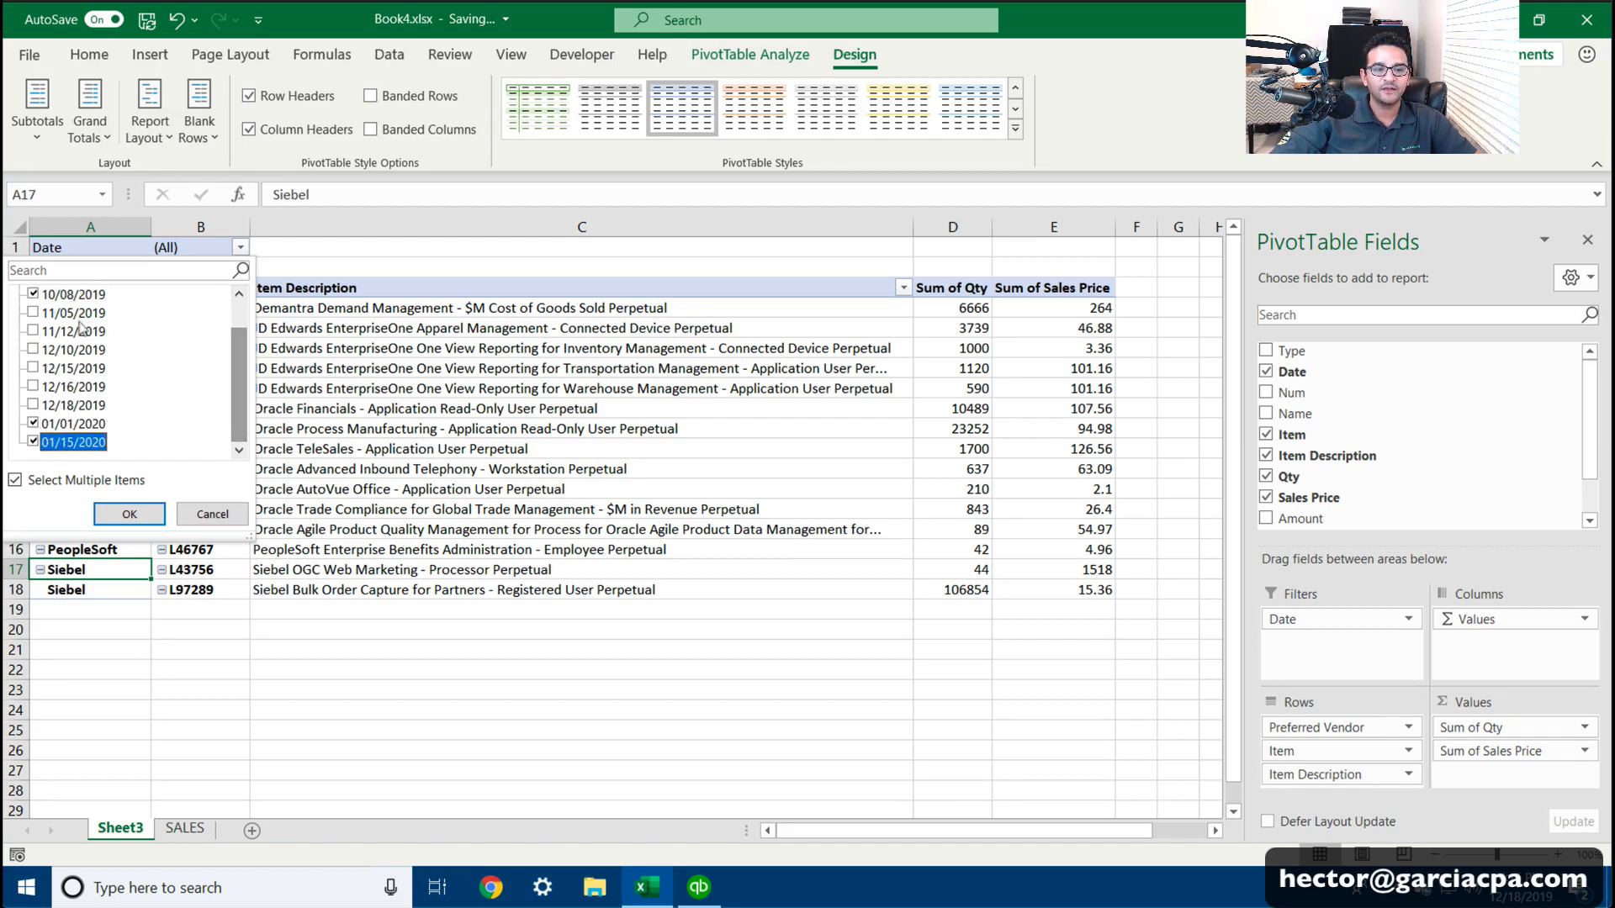
scroll(56, 322, "up", 1)
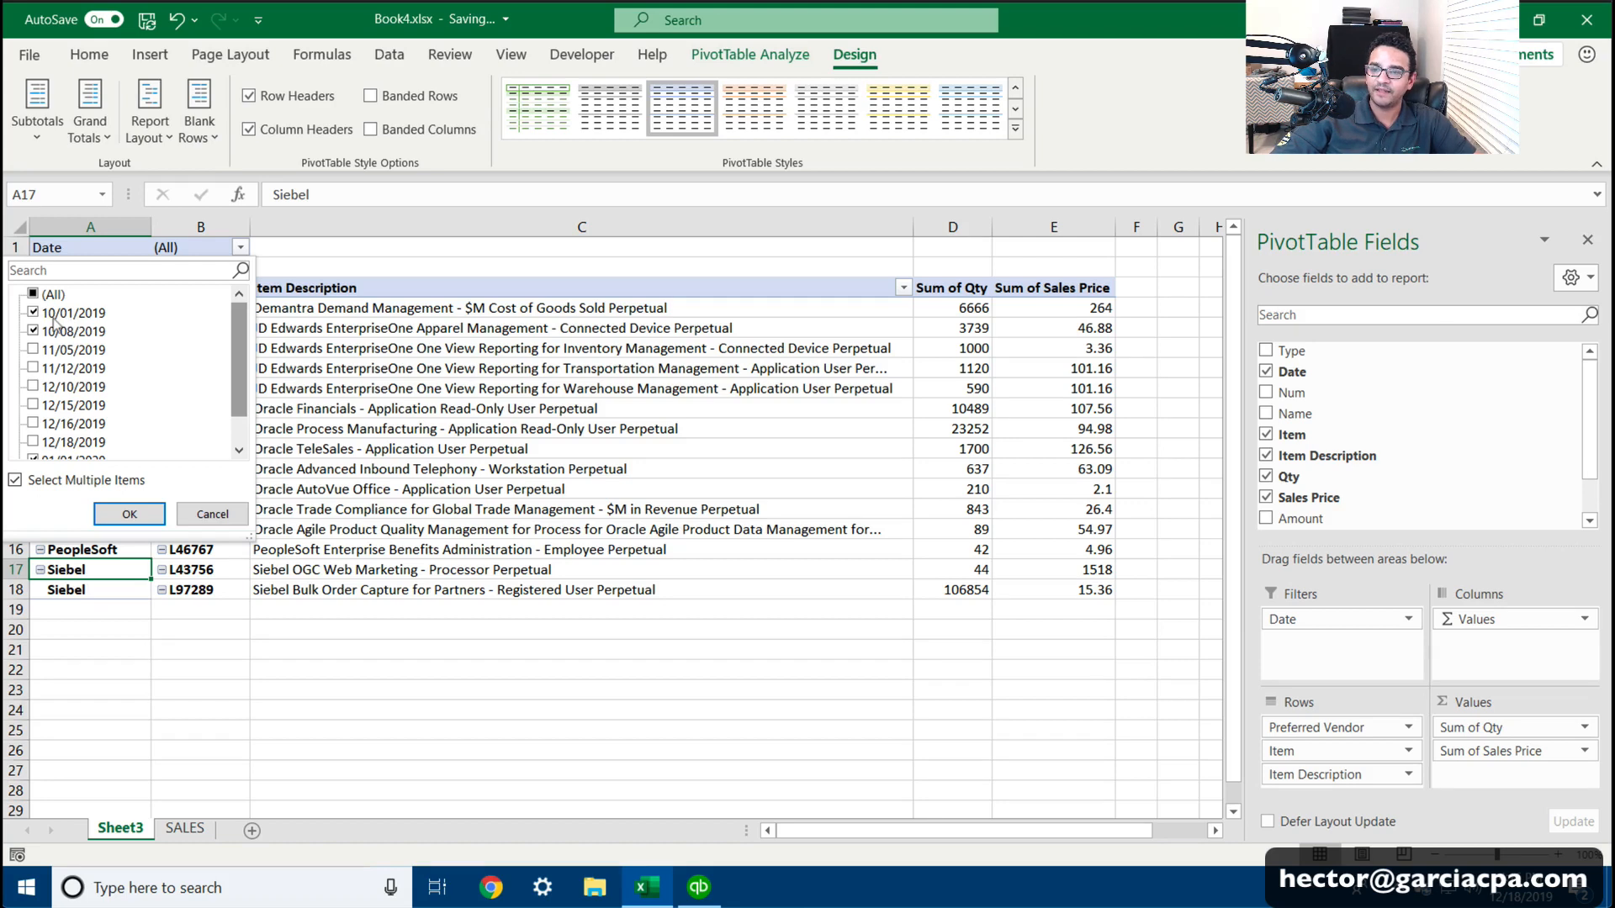
left_click(130, 514)
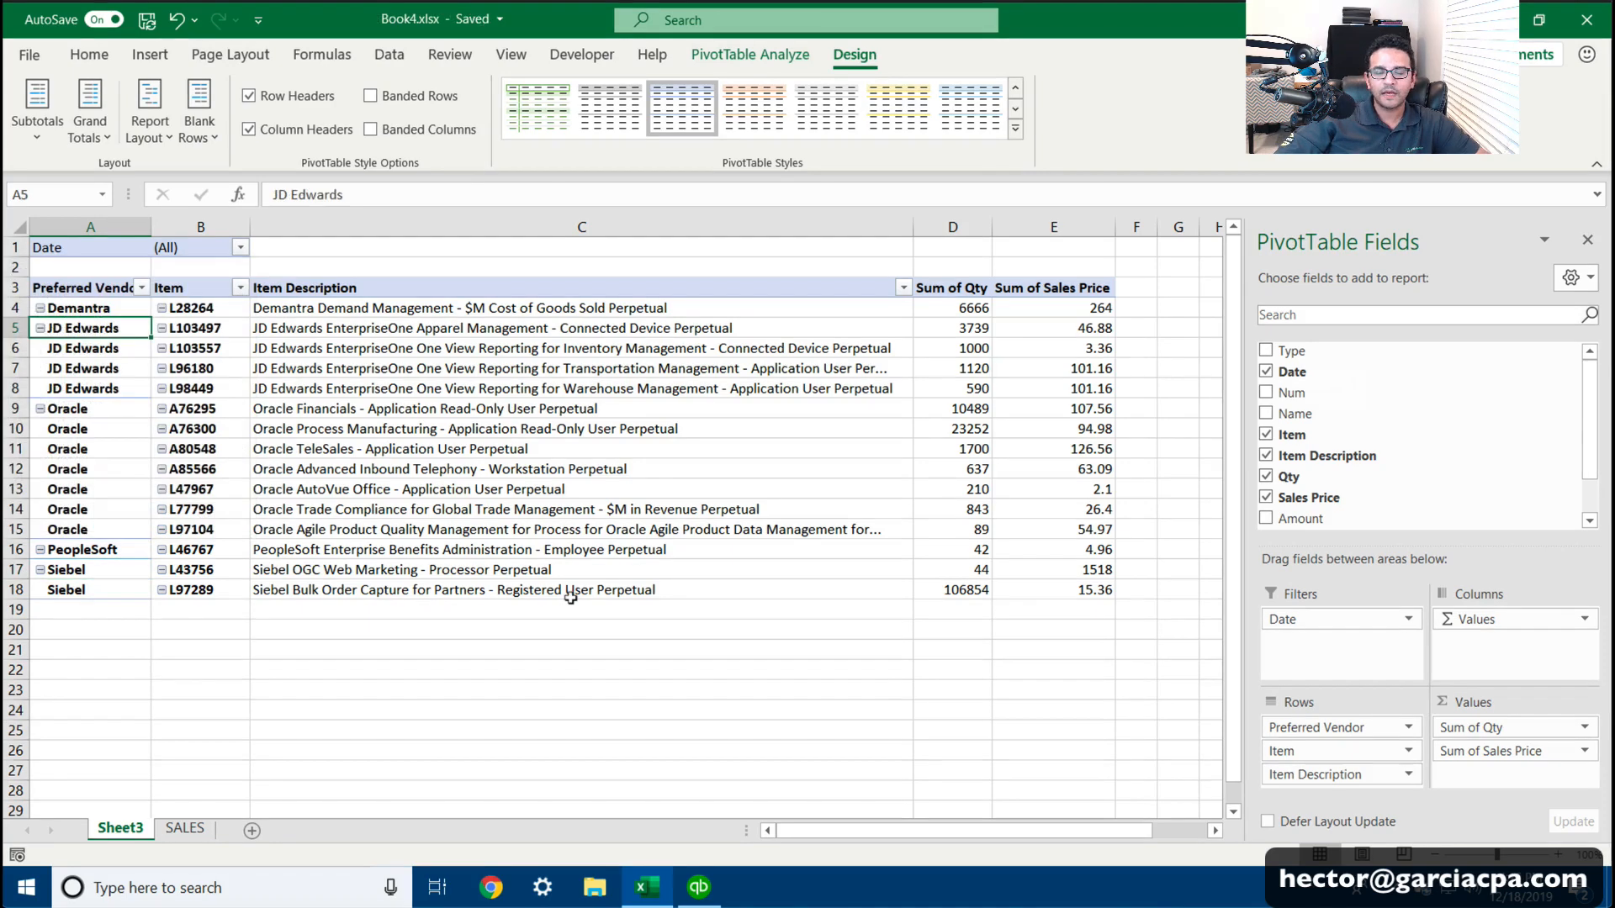
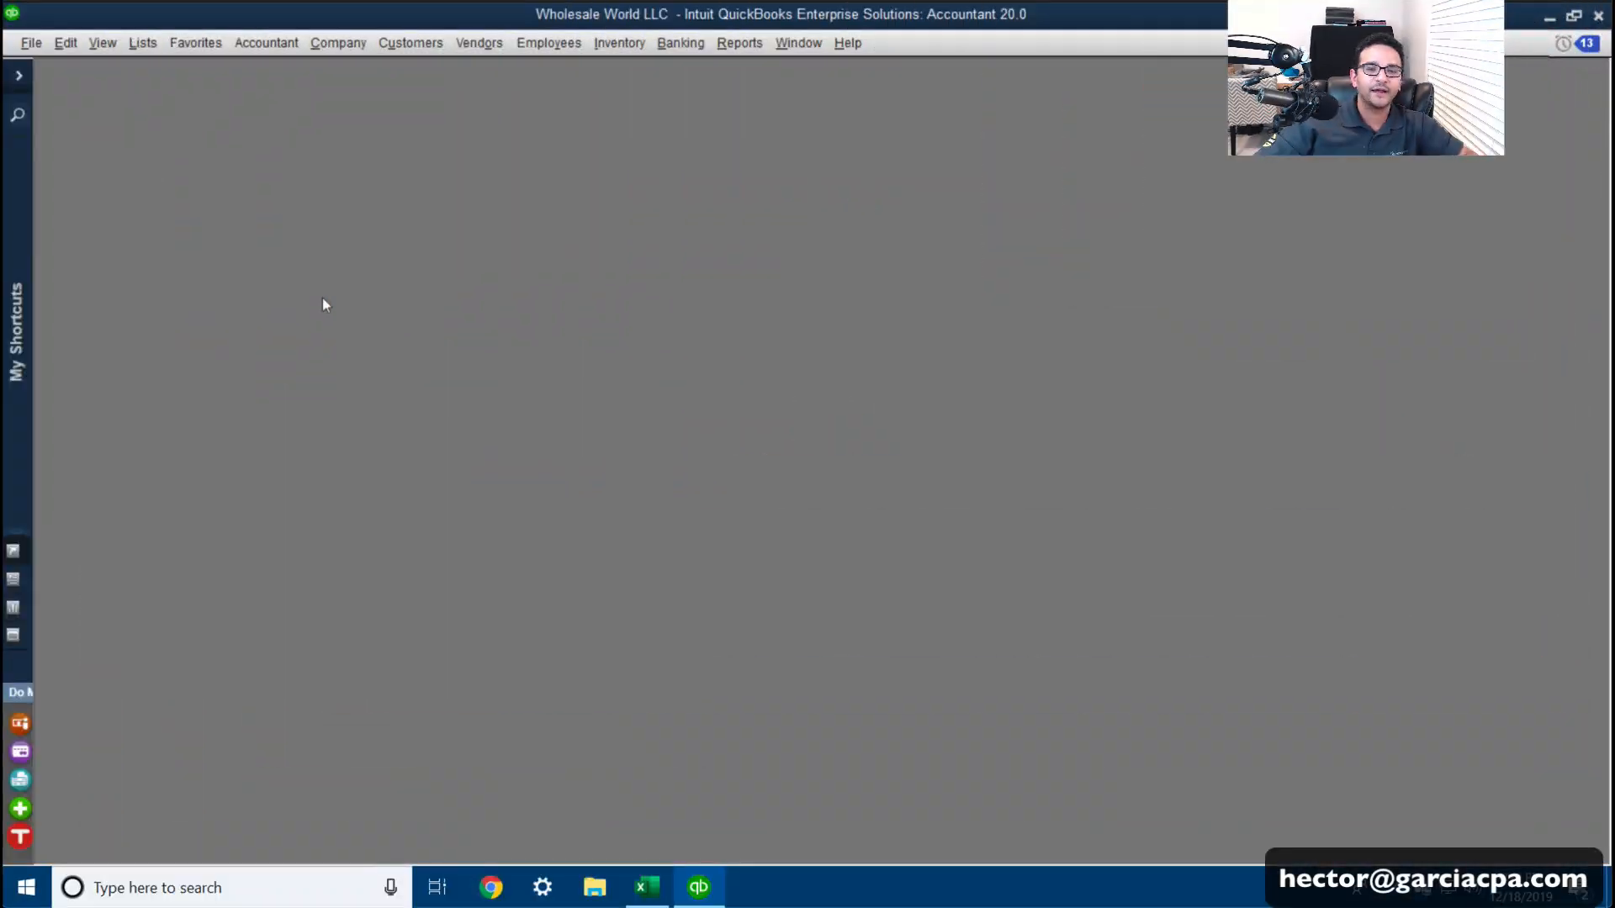
Step: Check the Country / Region field in the billing address of the customer EXPORTADORES LIMITADOS in the Customer Center
left_click(335, 46)
mouse_move(416, 45)
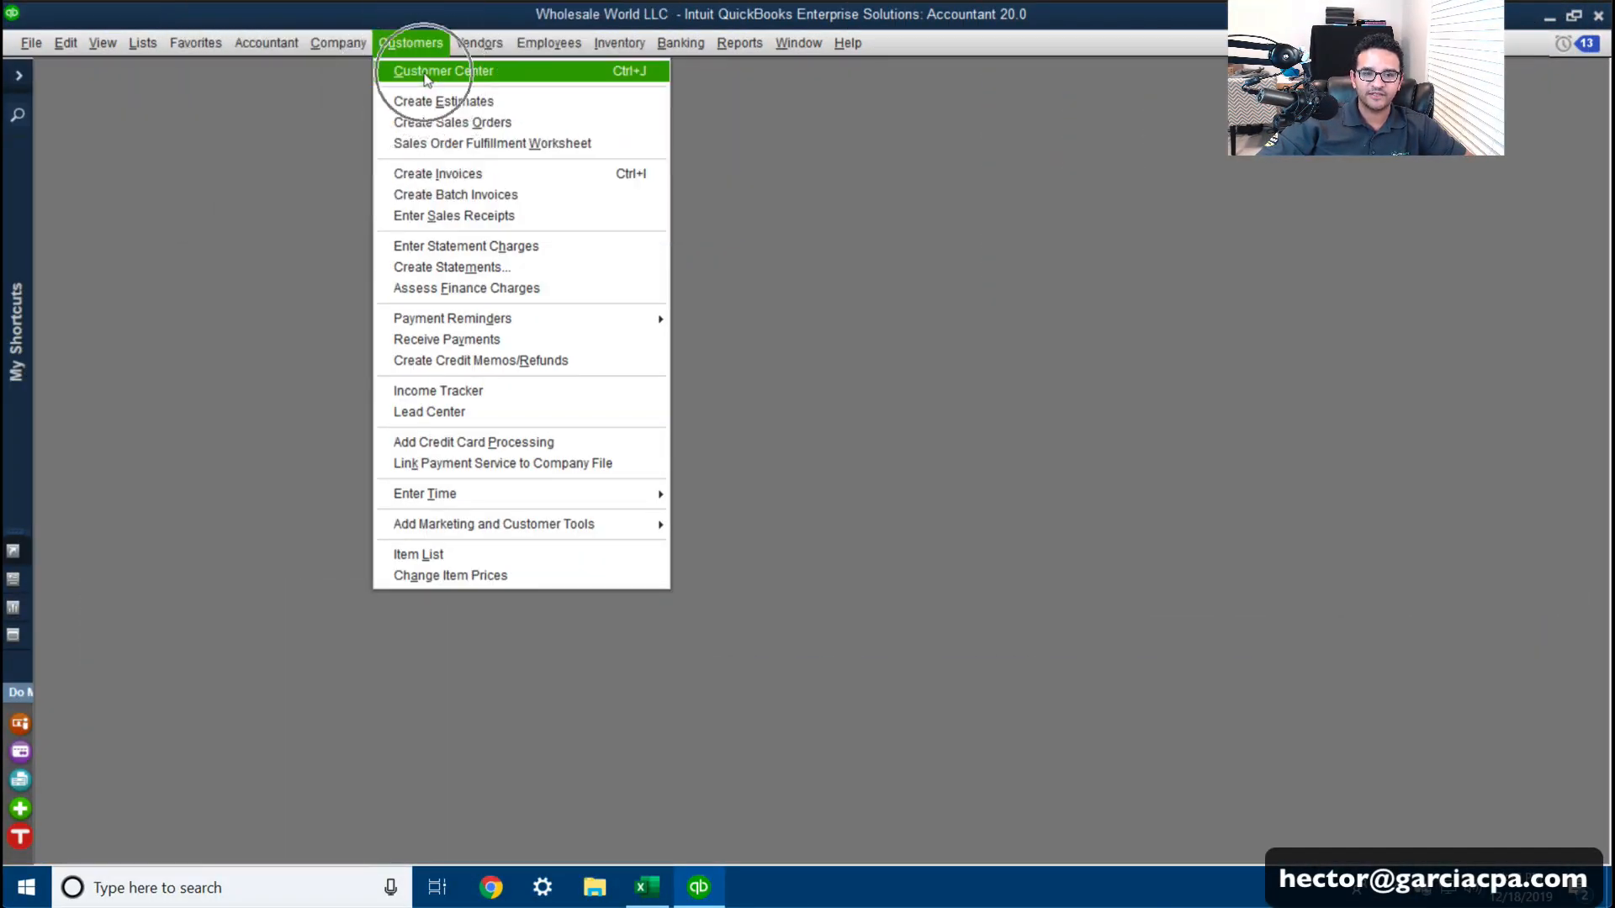
left_click(421, 69)
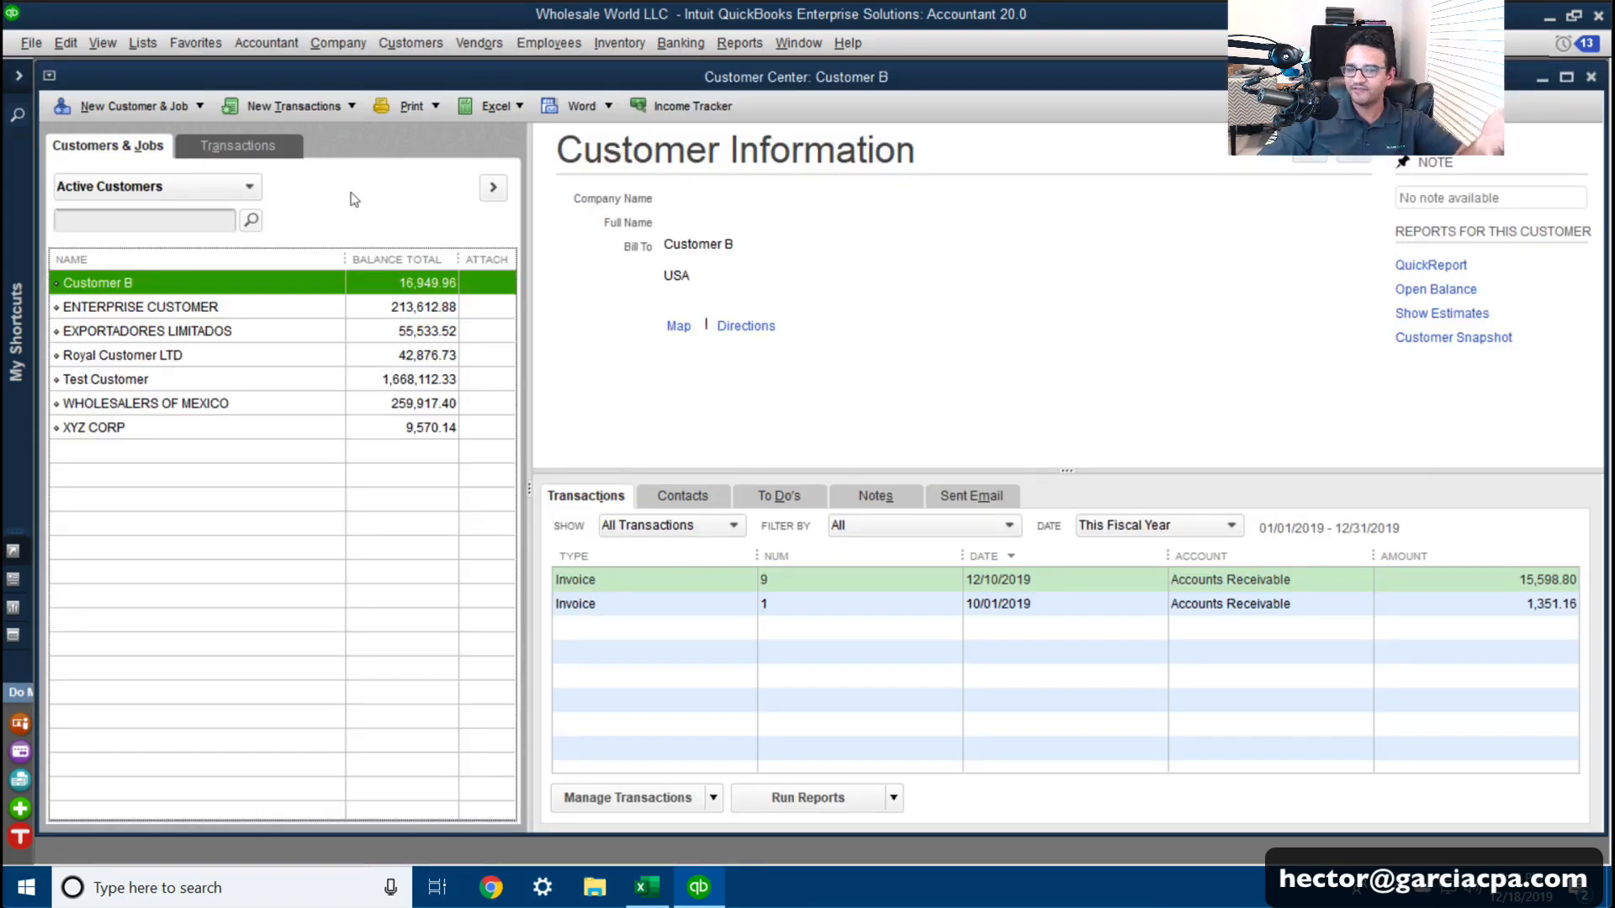
double_click(203, 332)
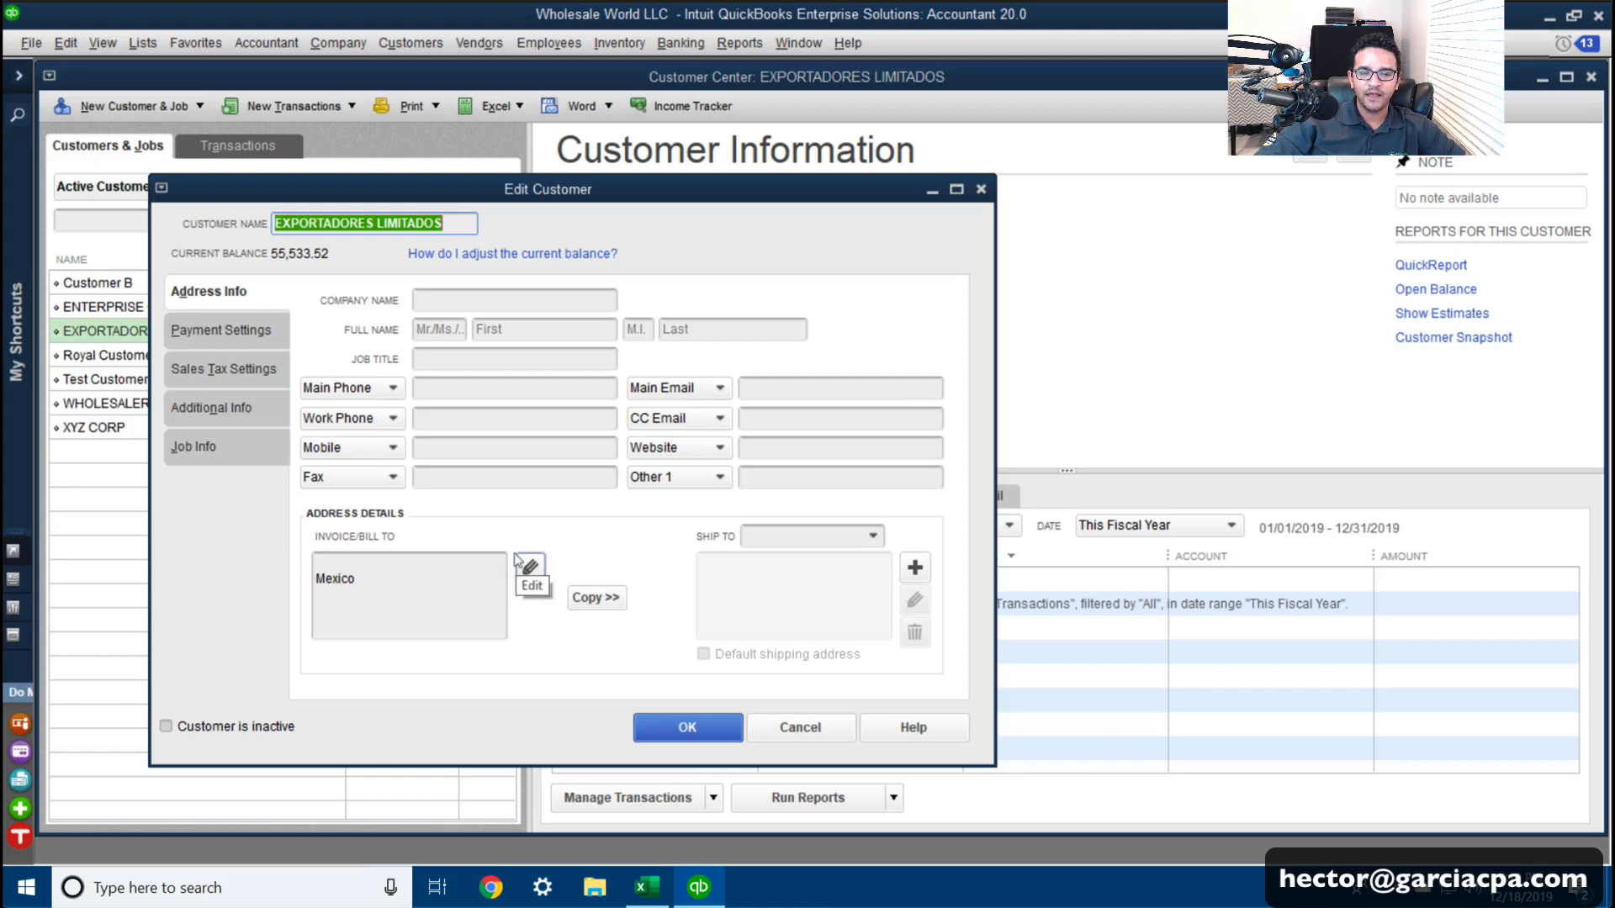
left_click(536, 573)
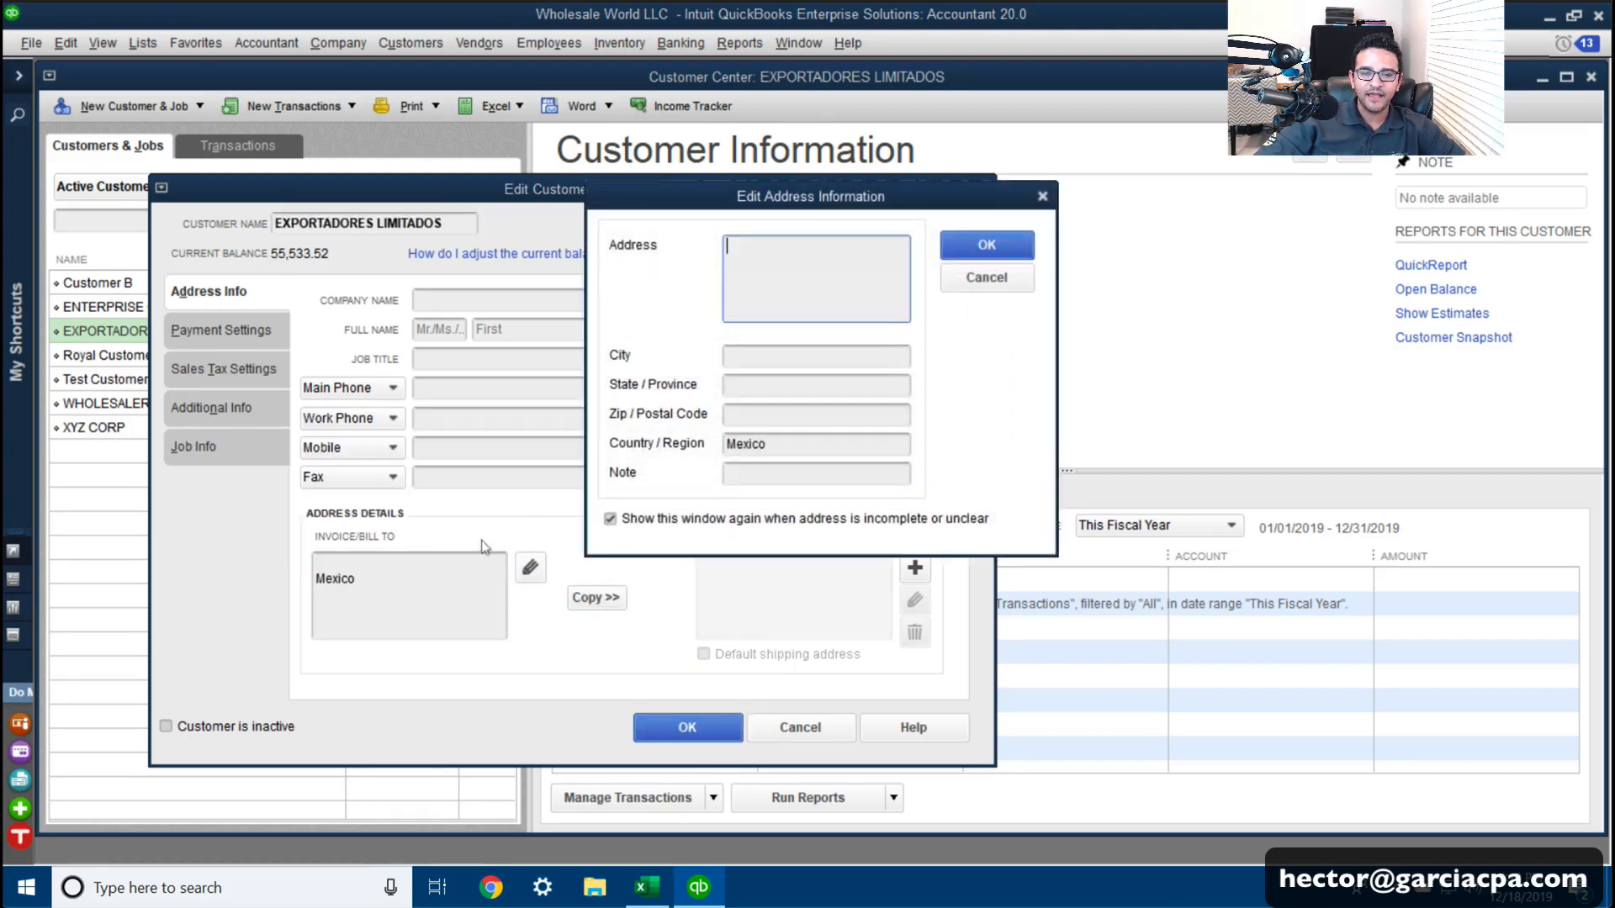
double_click(811, 447)
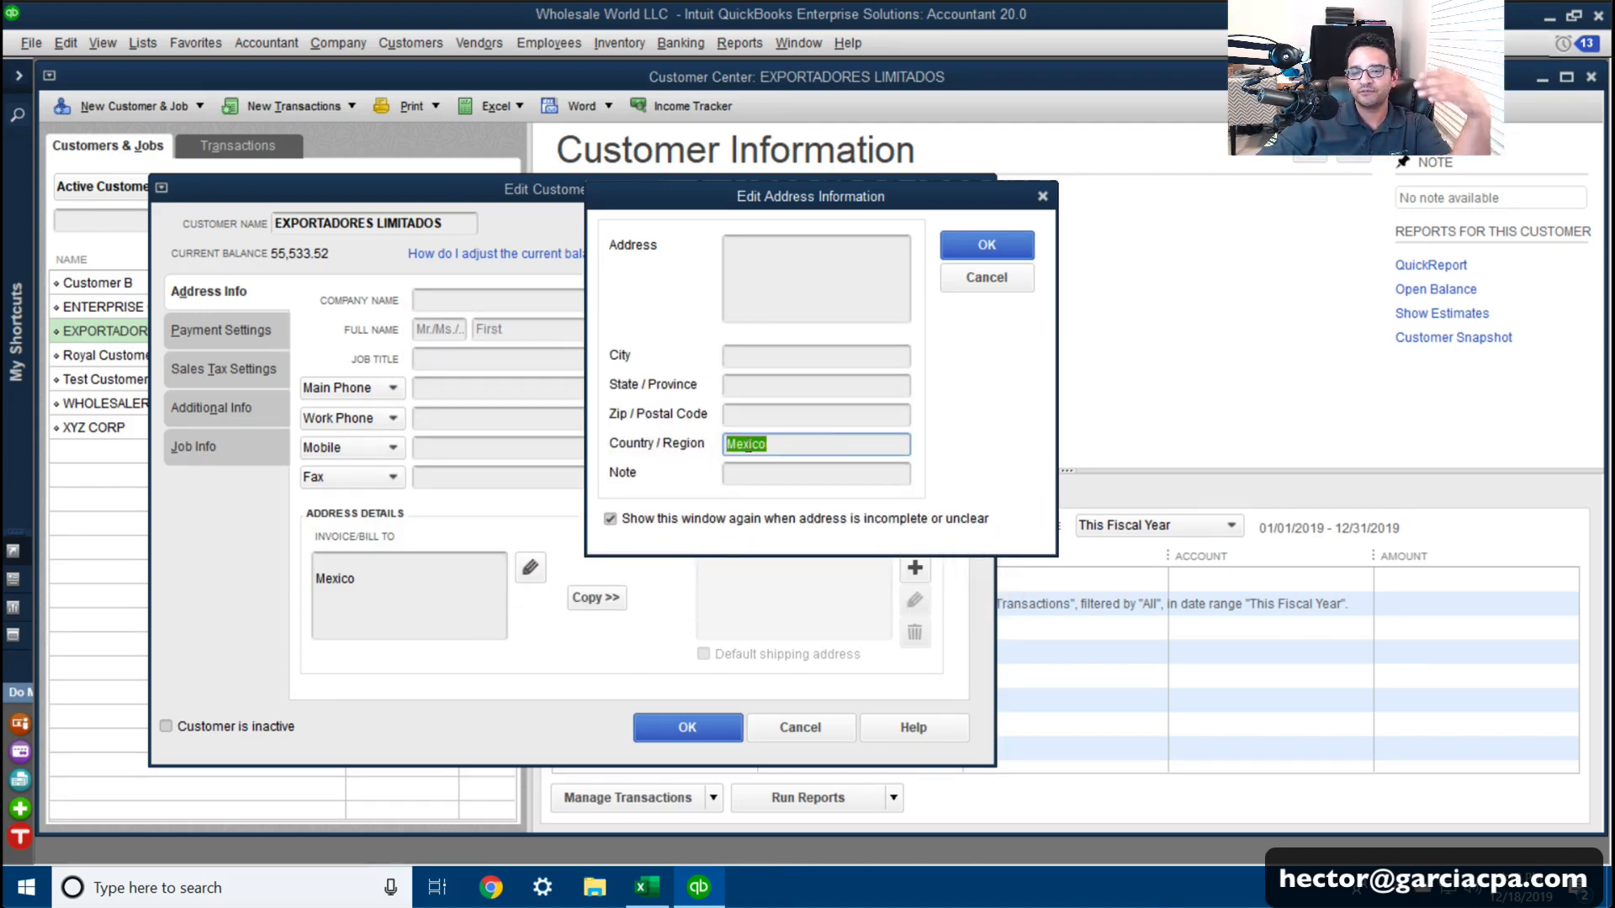
left_click(747, 444)
left_click(963, 251)
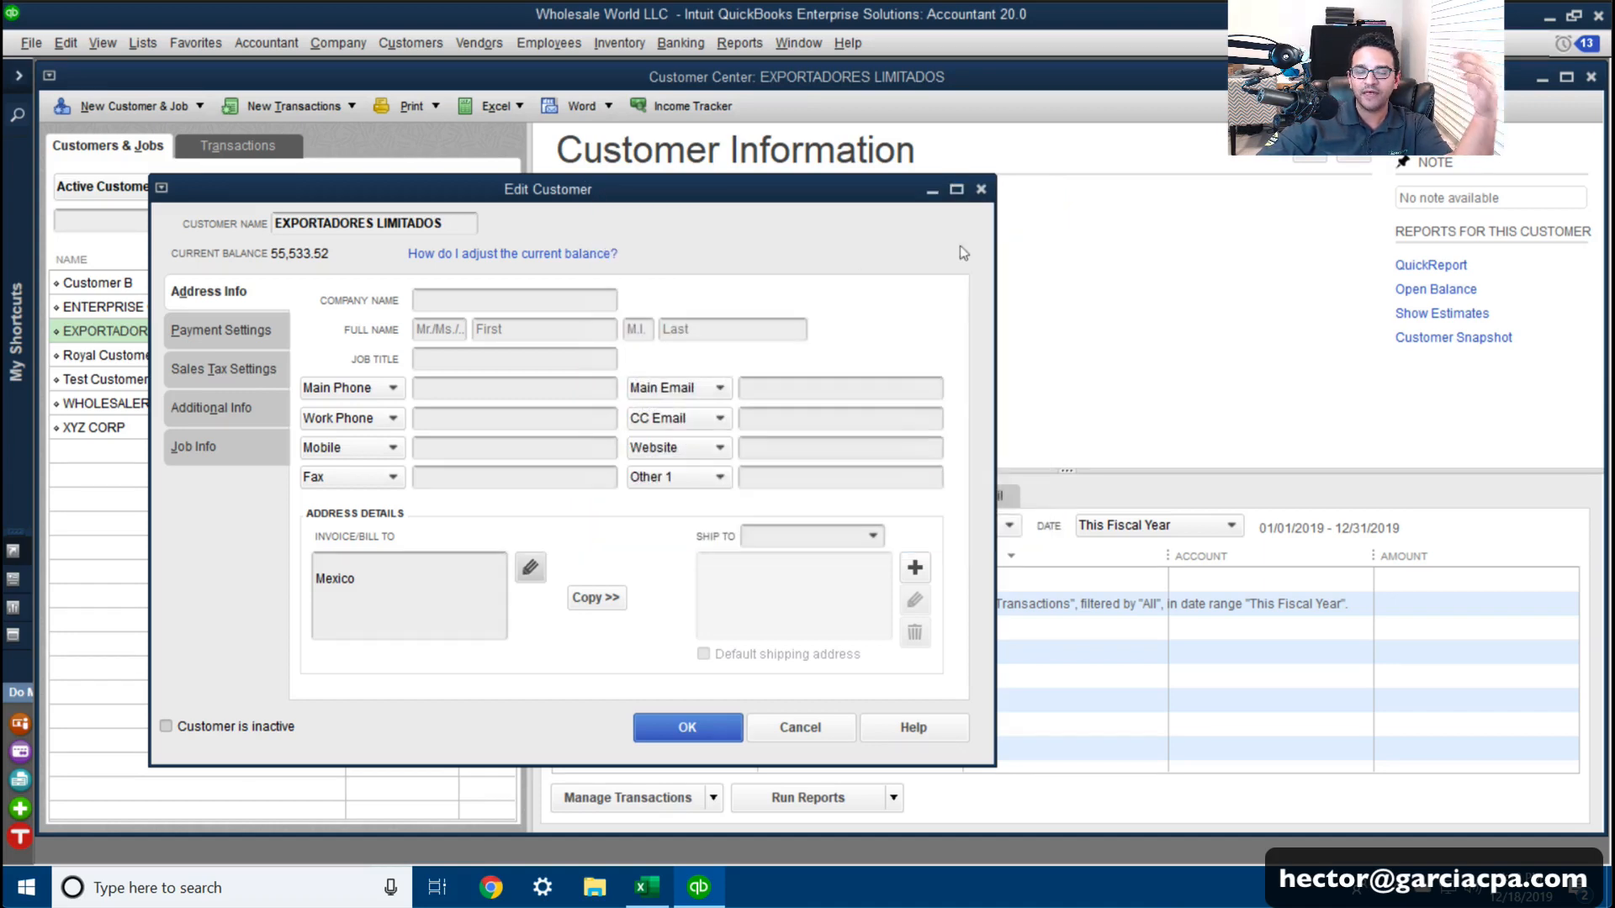
left_click(688, 729)
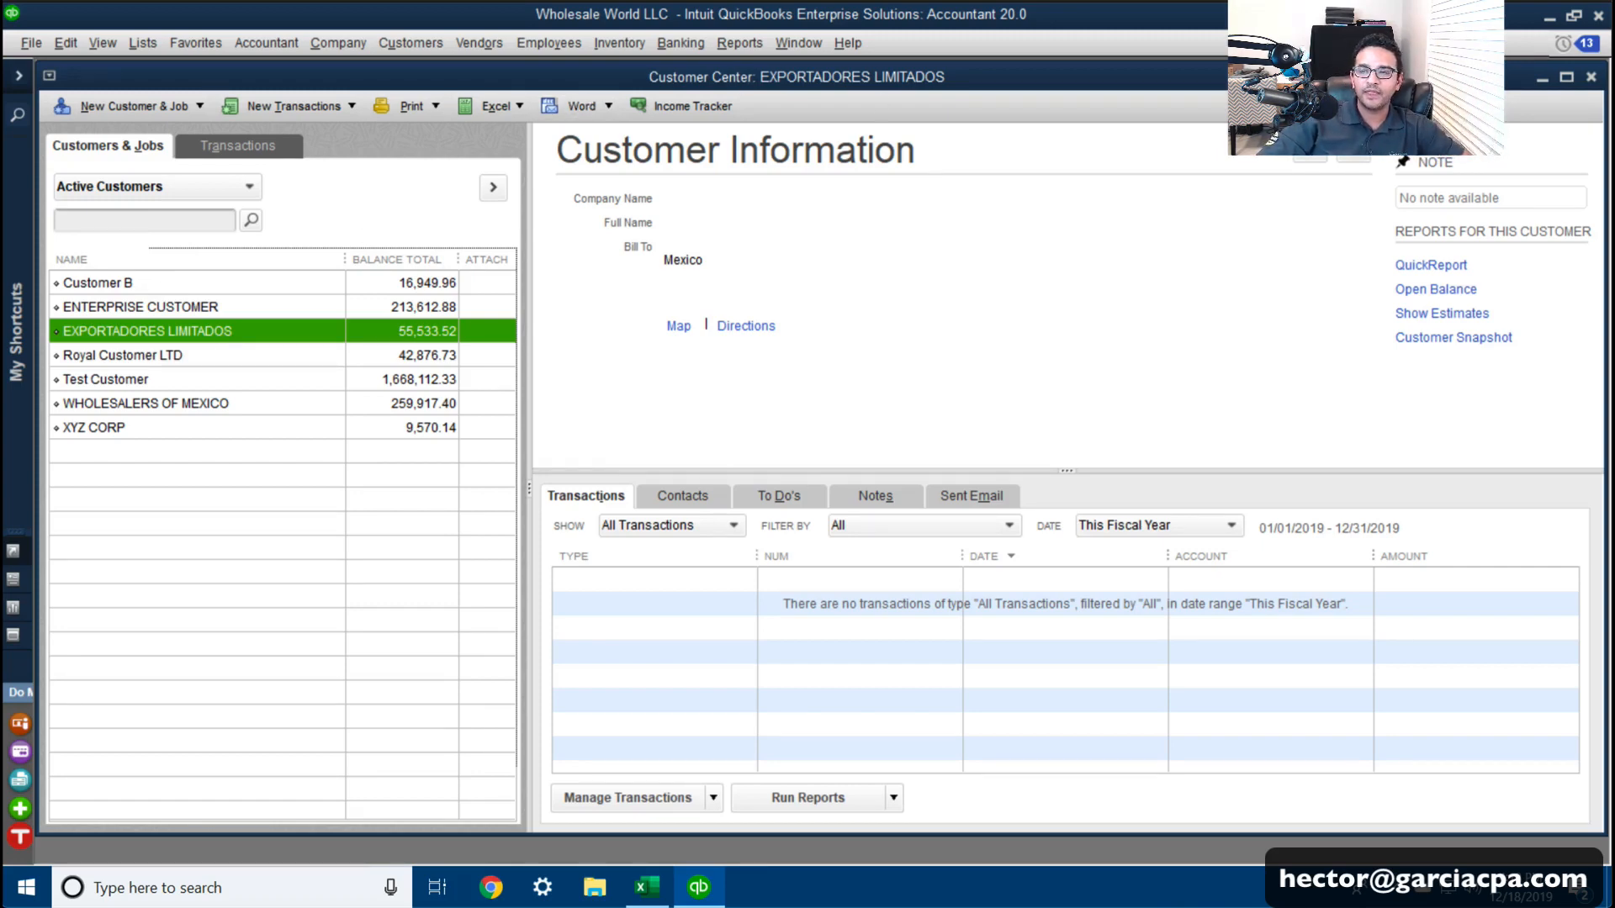
left_click(1591, 77)
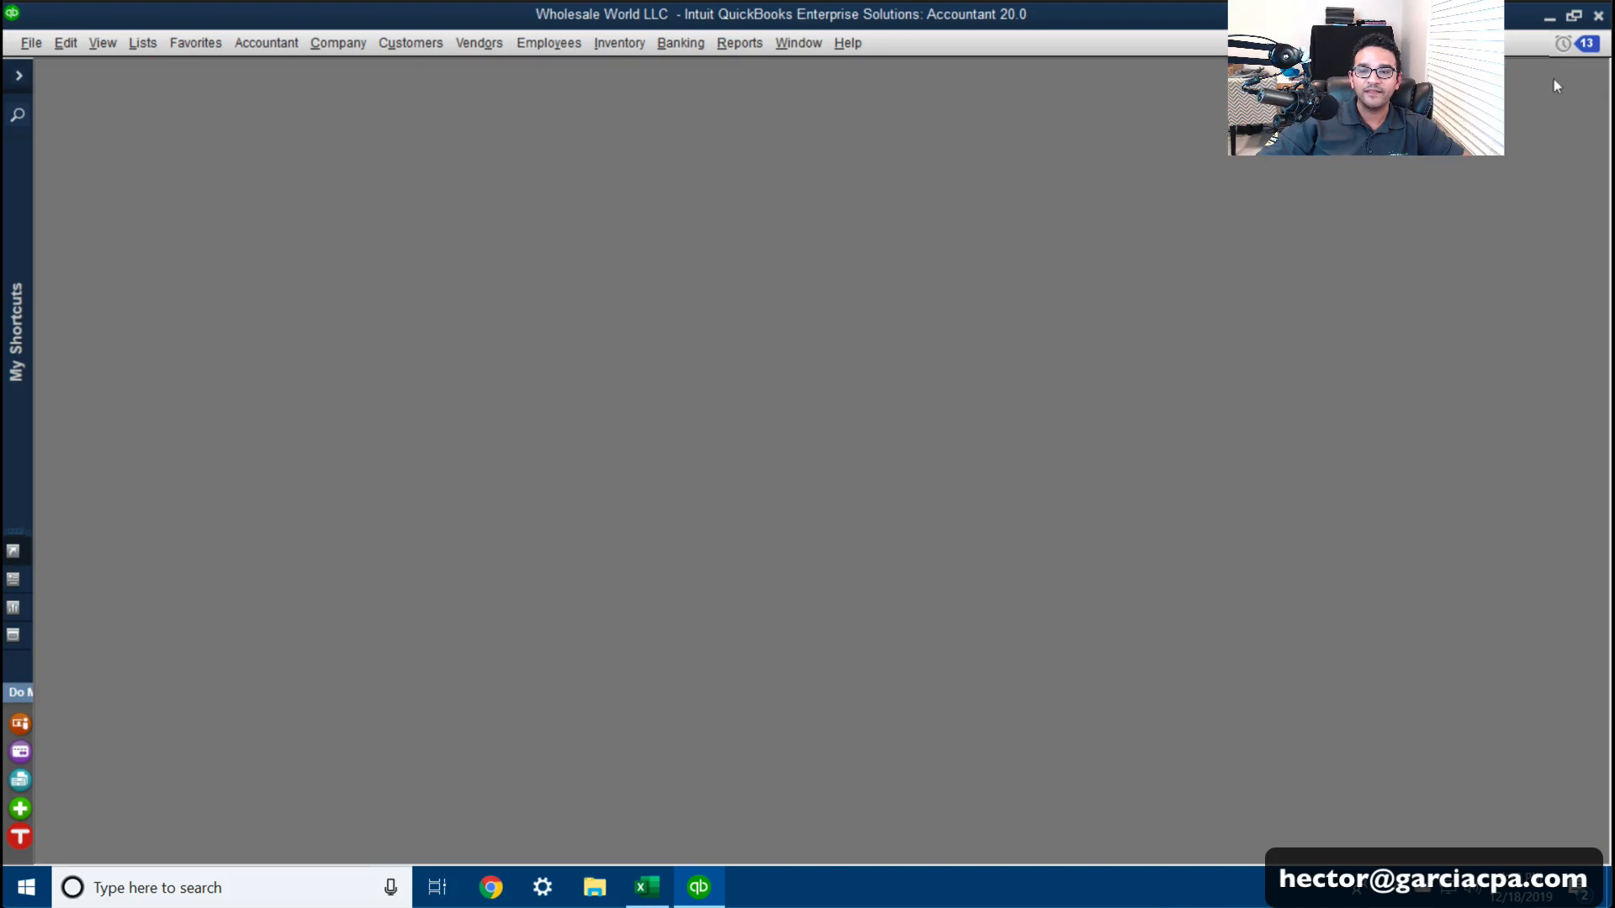
Step: Open the Customer Phone List report from the list reports
left_click(740, 46)
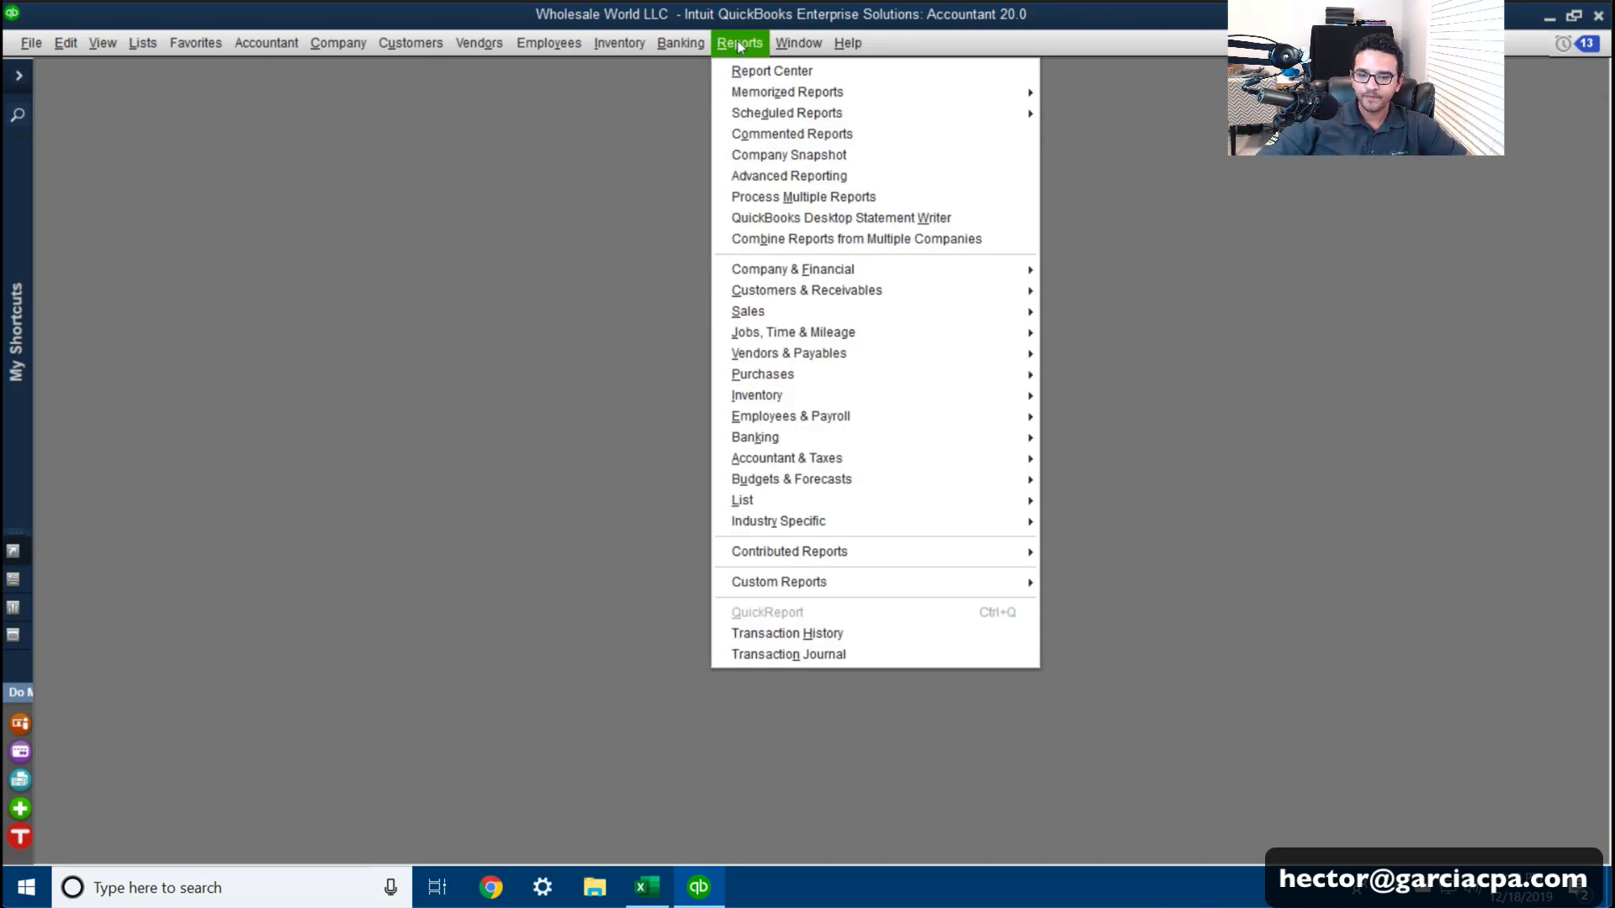
mouse_move(781, 504)
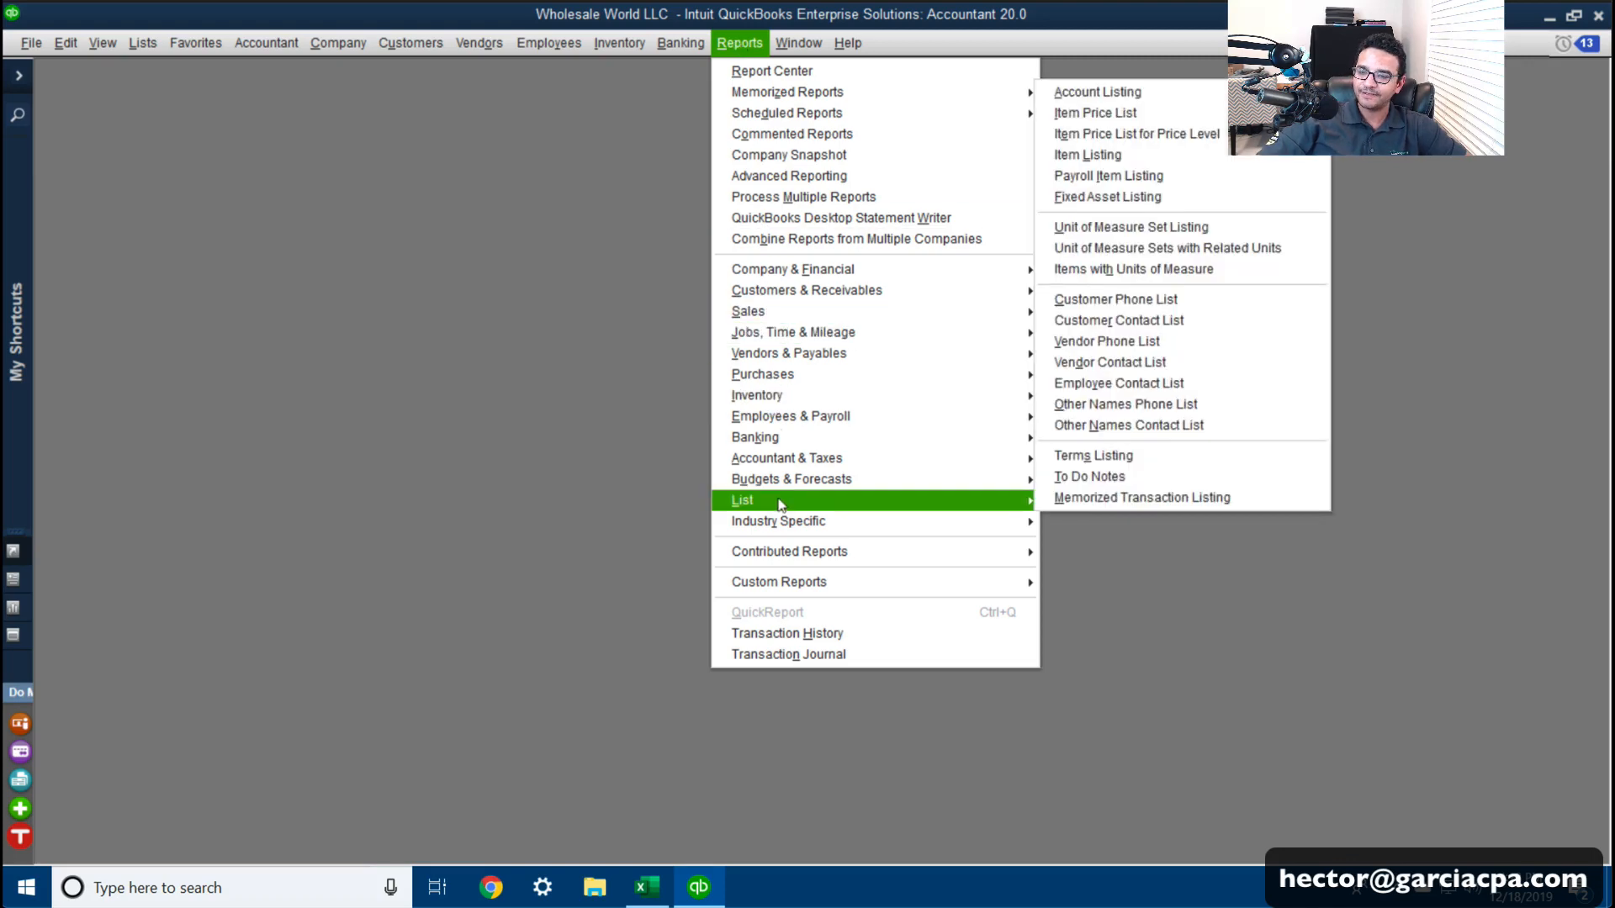
left_click(1125, 299)
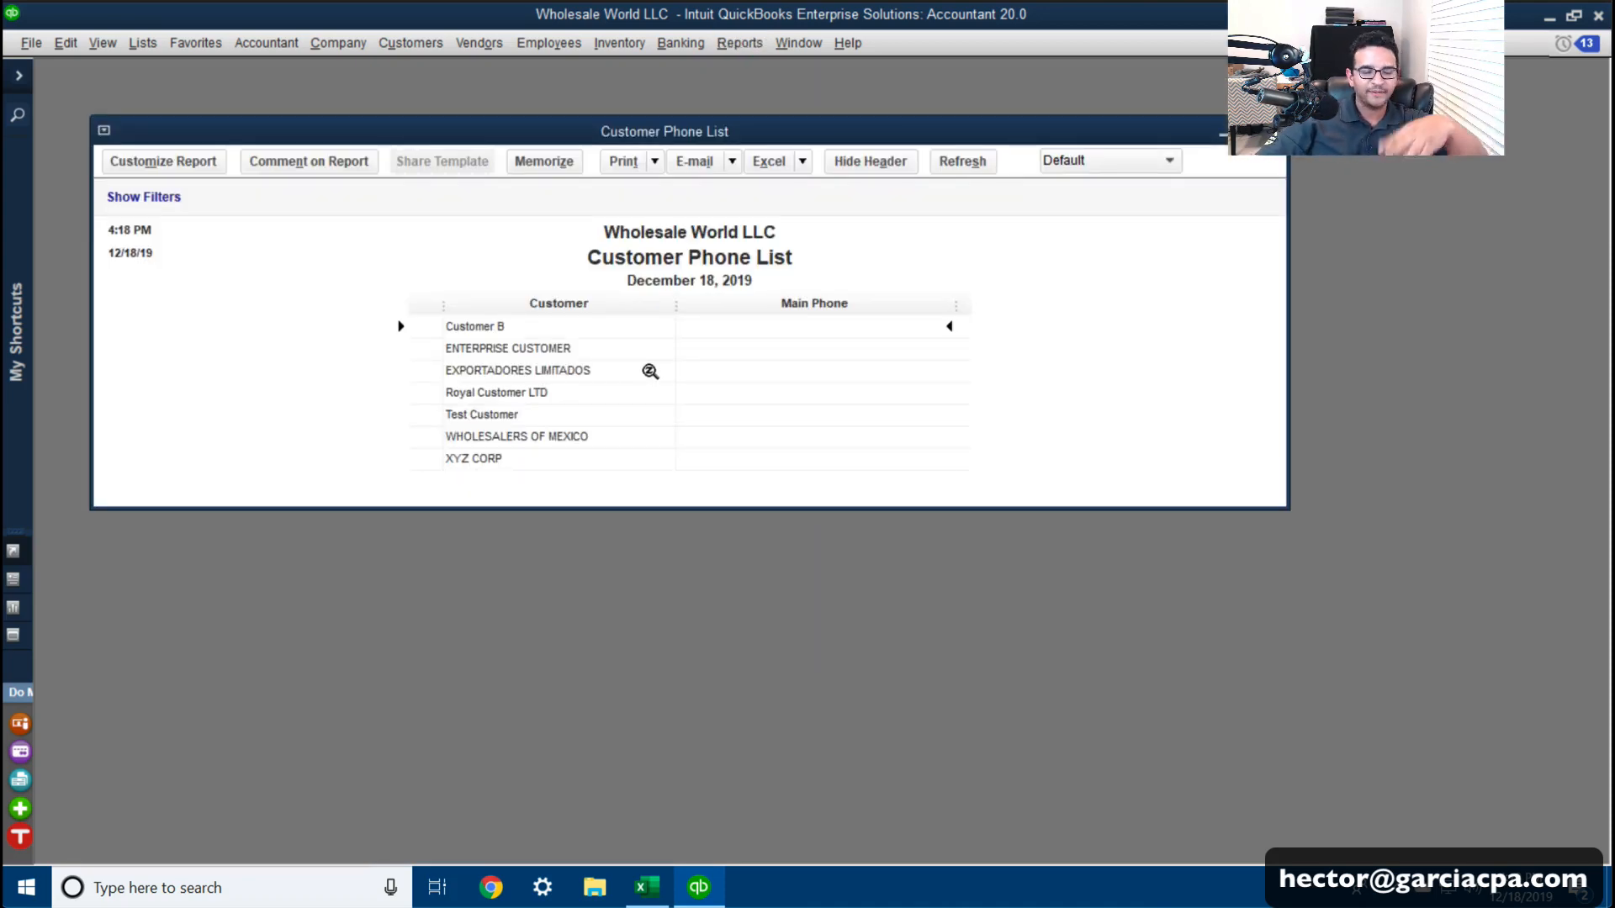
Step: Add the Country column to the Customer Phone List report and remove its Main Phone column
left_click(163, 161)
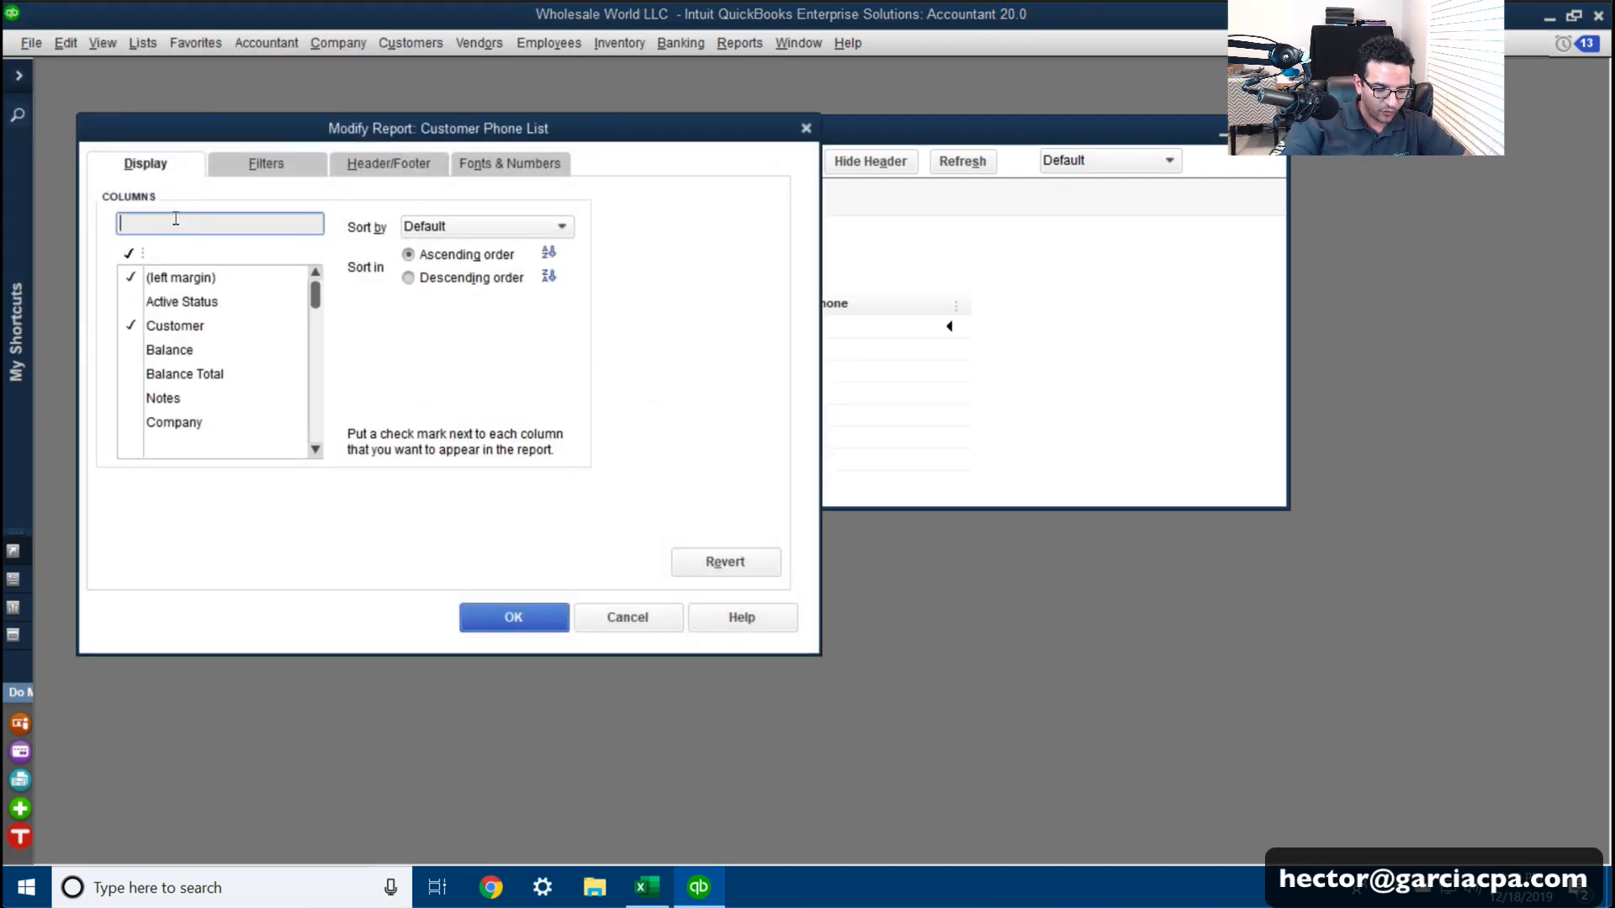
type("coun")
left_click(180, 280)
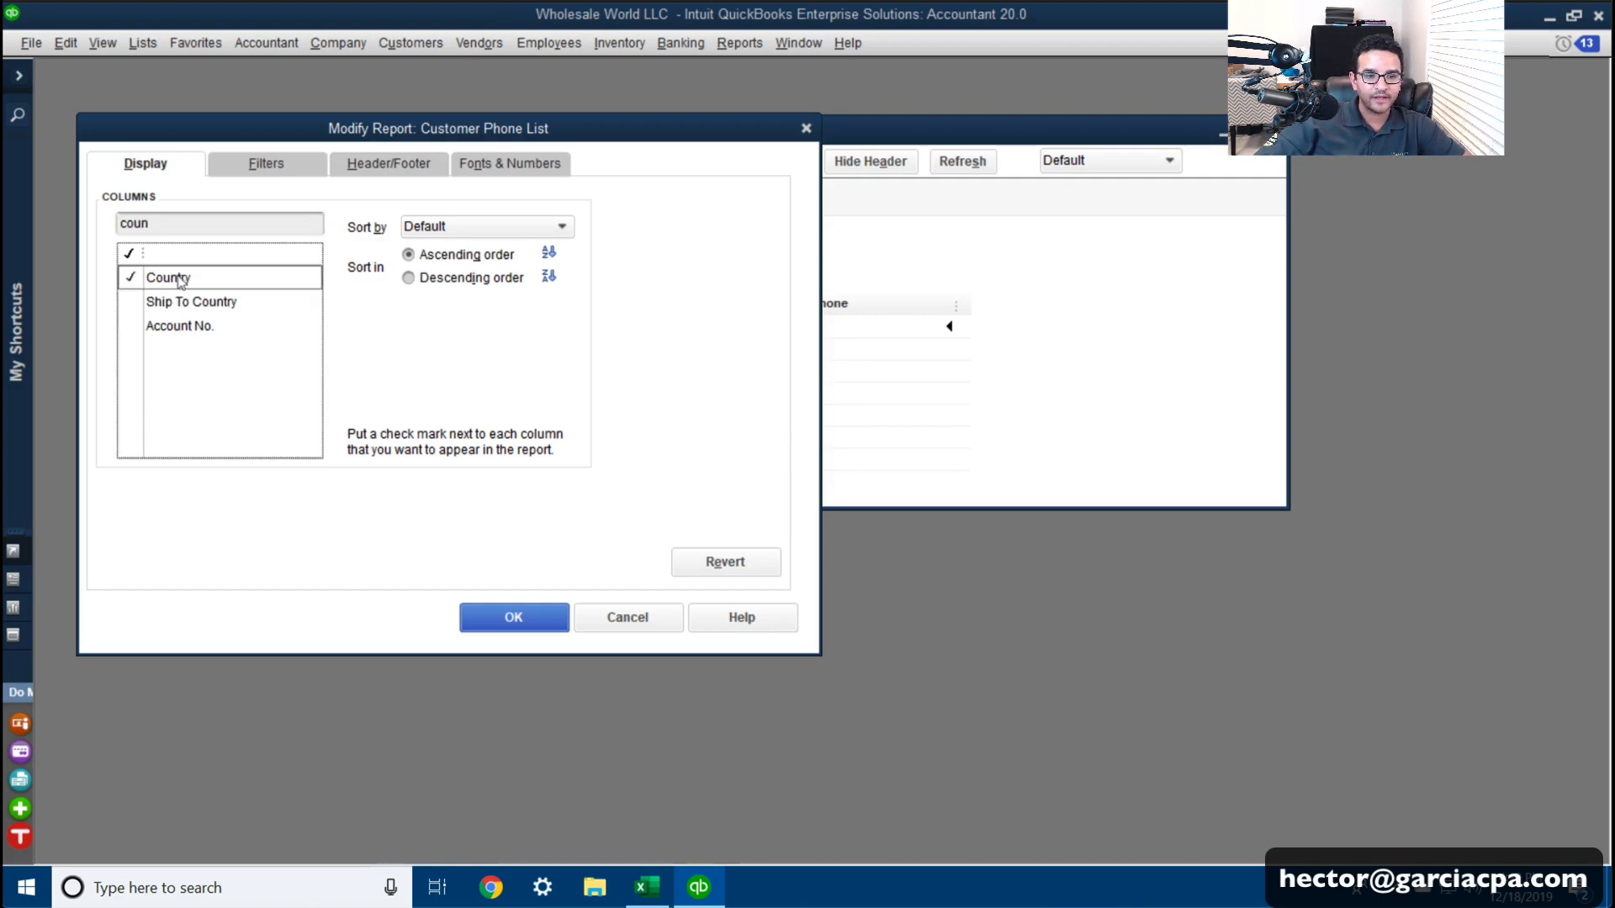
left_click(497, 618)
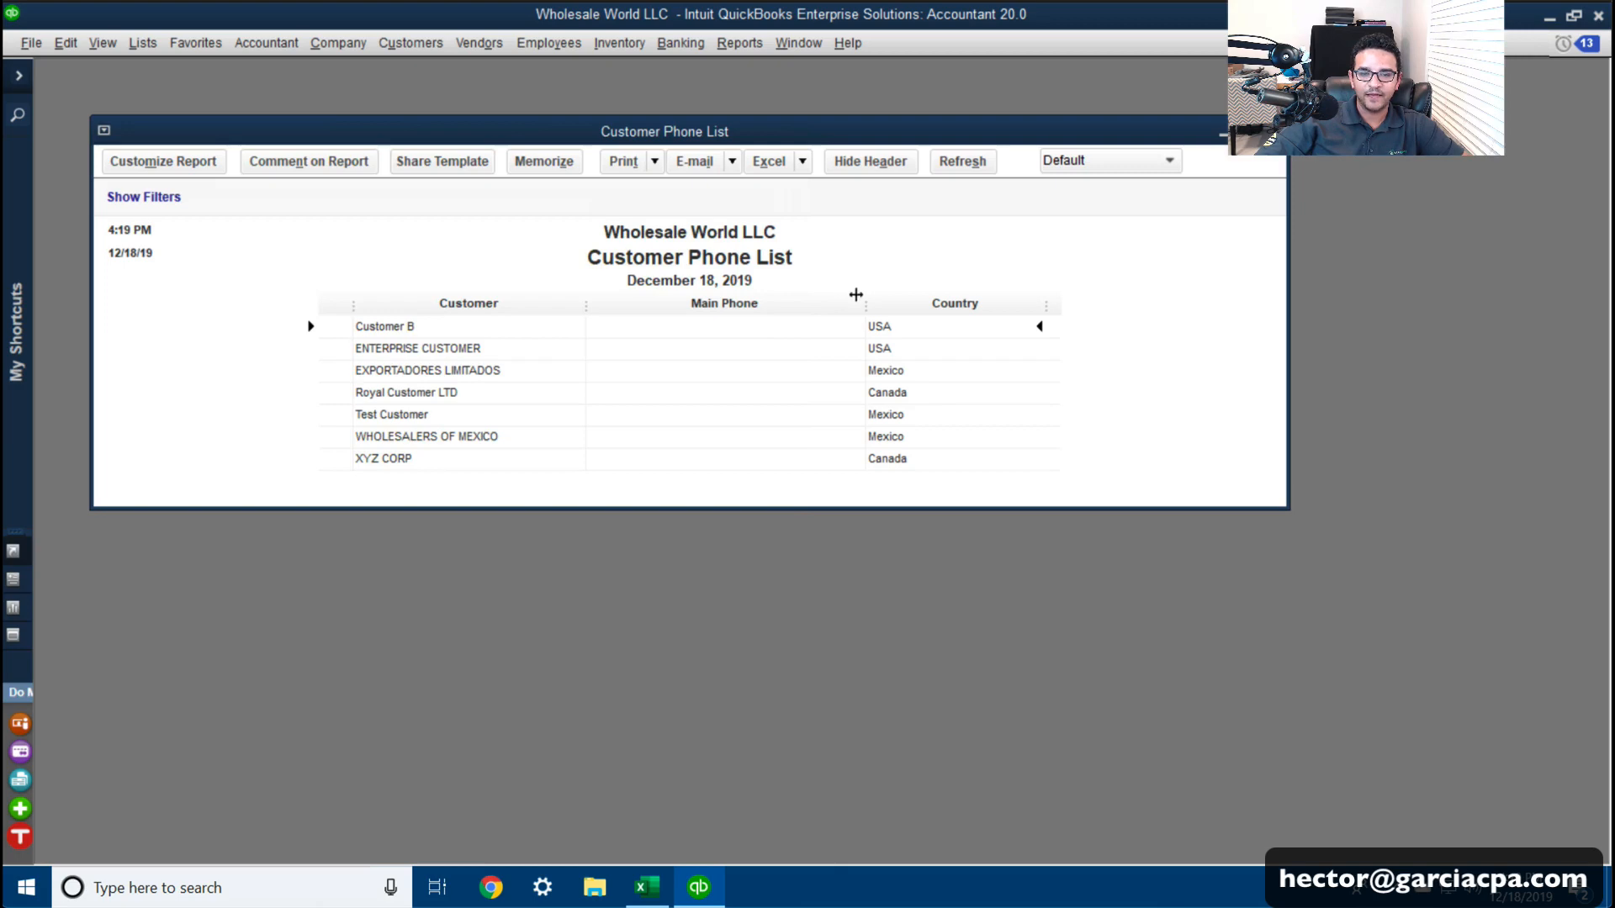
left_click_drag(856, 295, 568, 289)
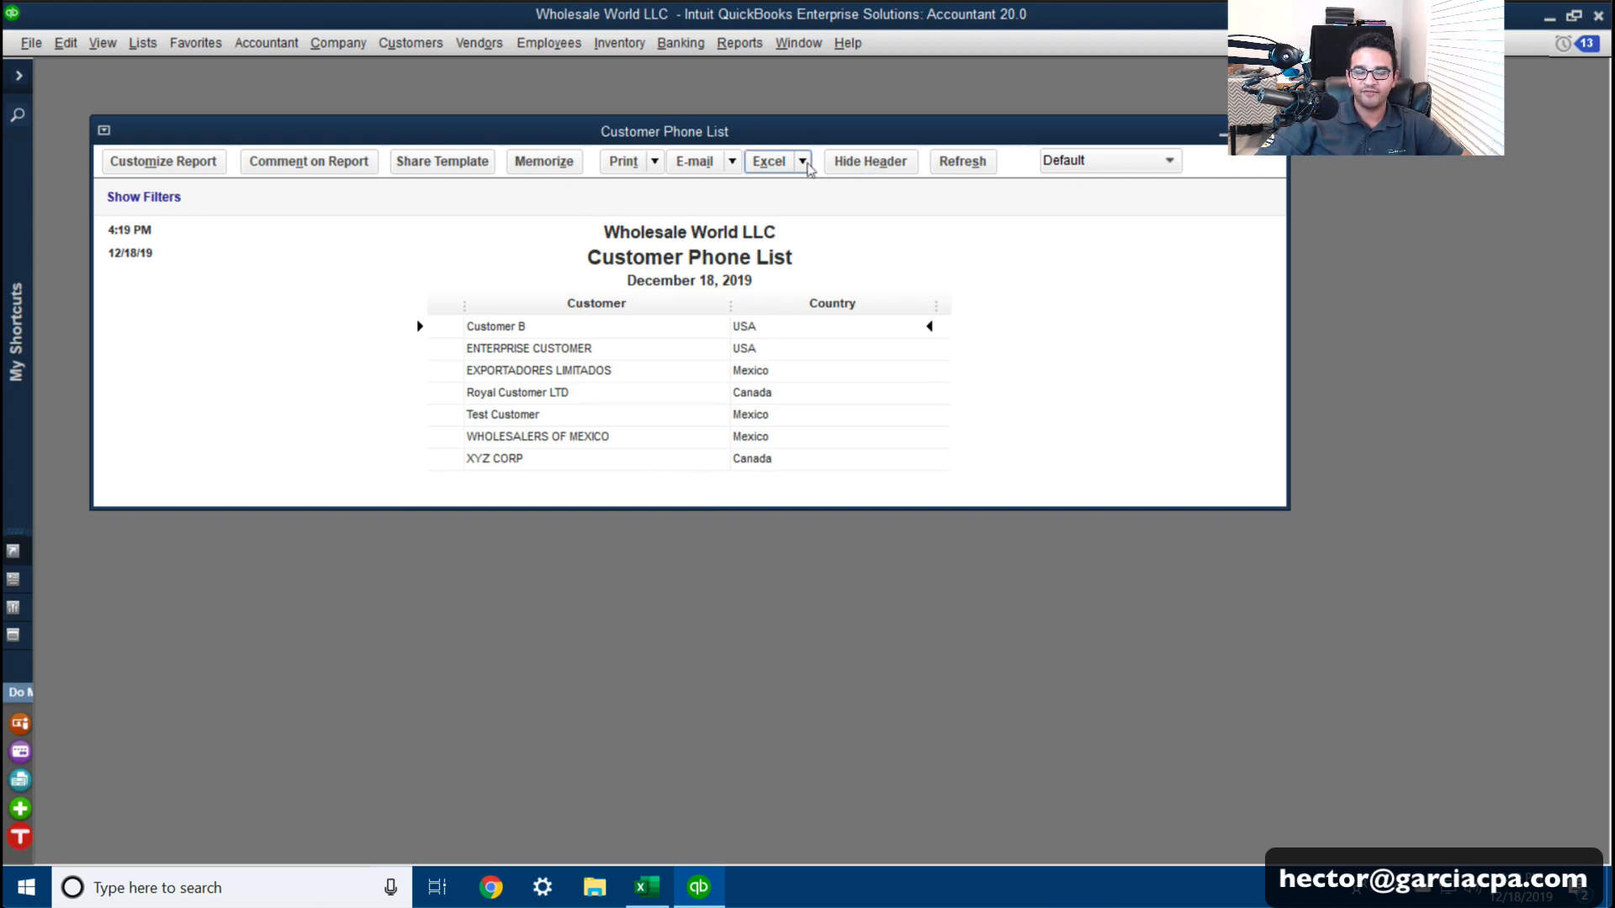
Step: Export the Customer Phone List report to a new worksheet in a new Excel workbook
left_click(791, 164)
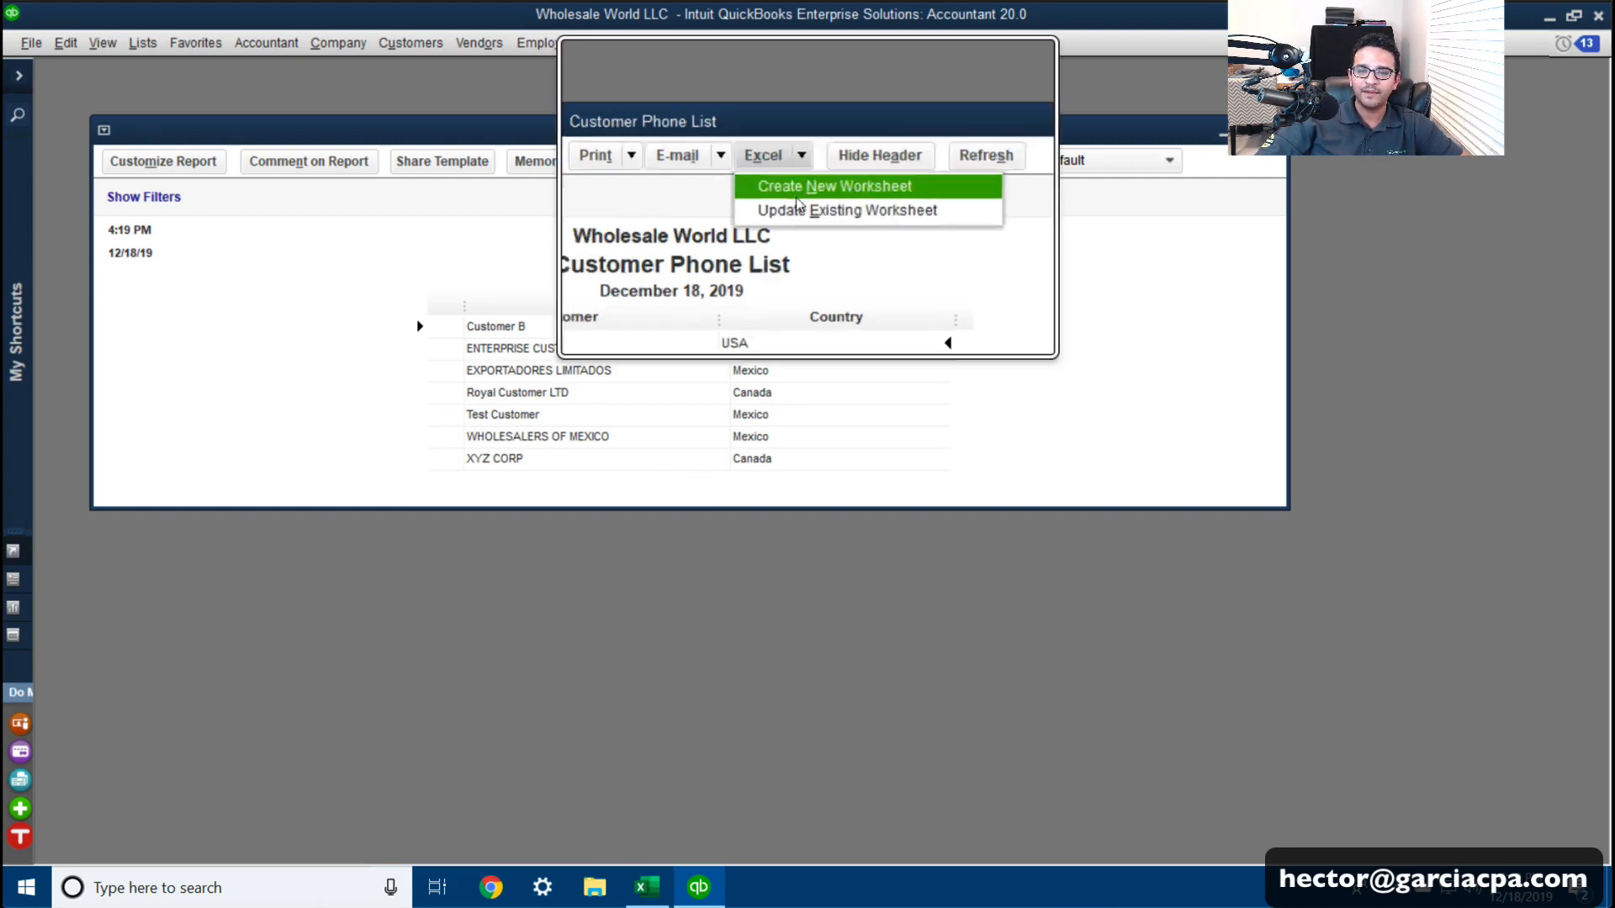
left_click(797, 192)
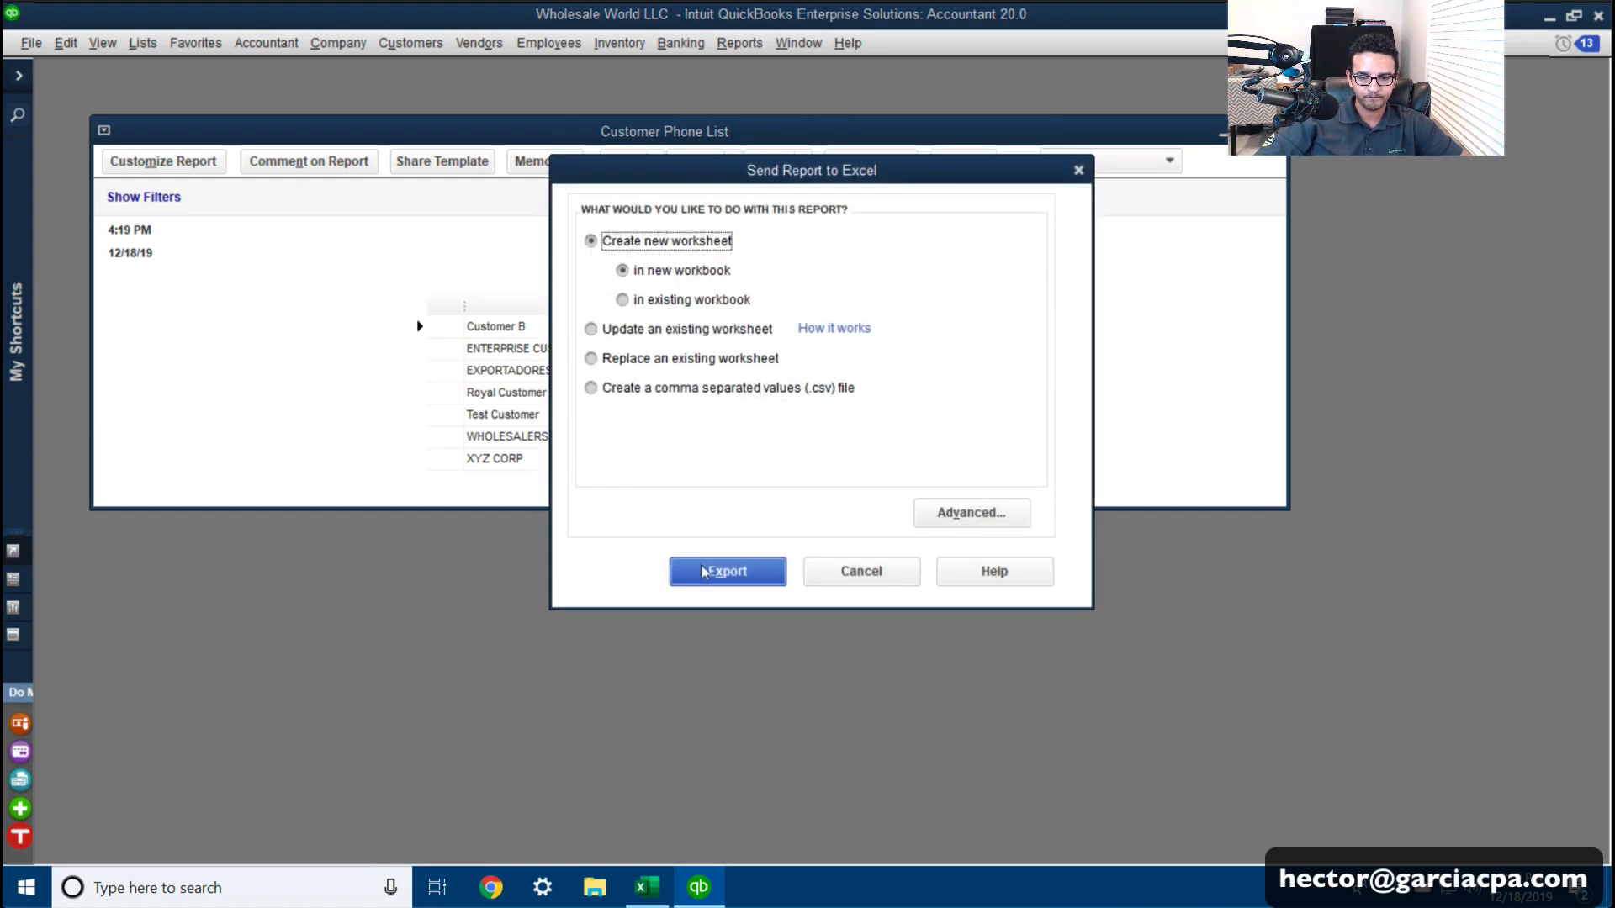
left_click(704, 572)
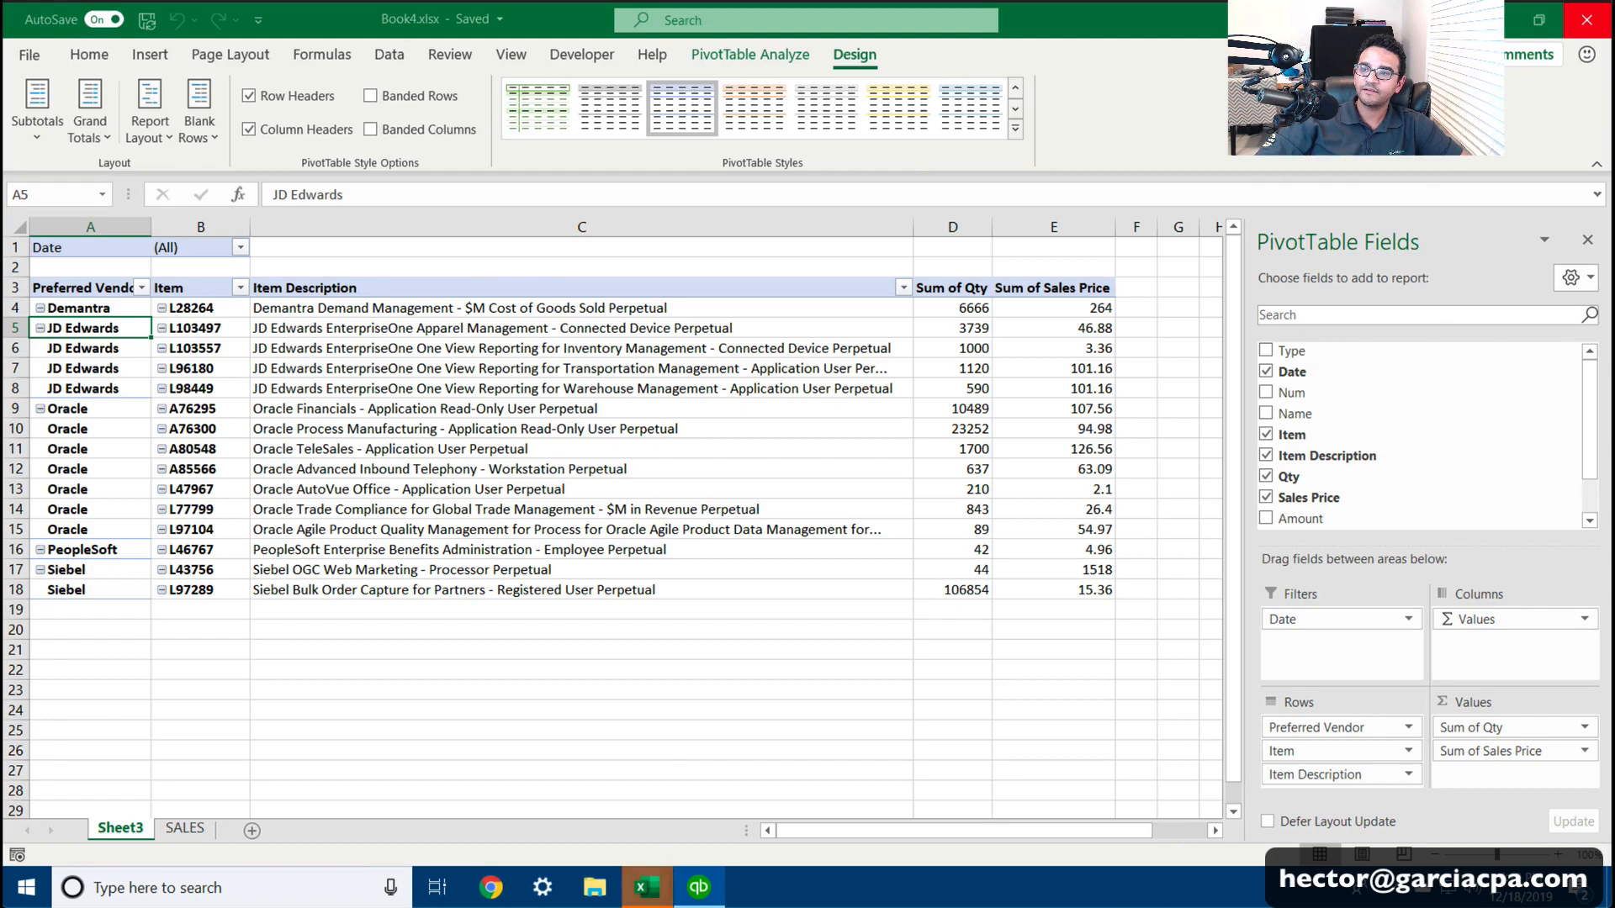
Step: Restore both Excel workbooks to smaller windows and move the sales workbook so both can be reached
left_click(1539, 19)
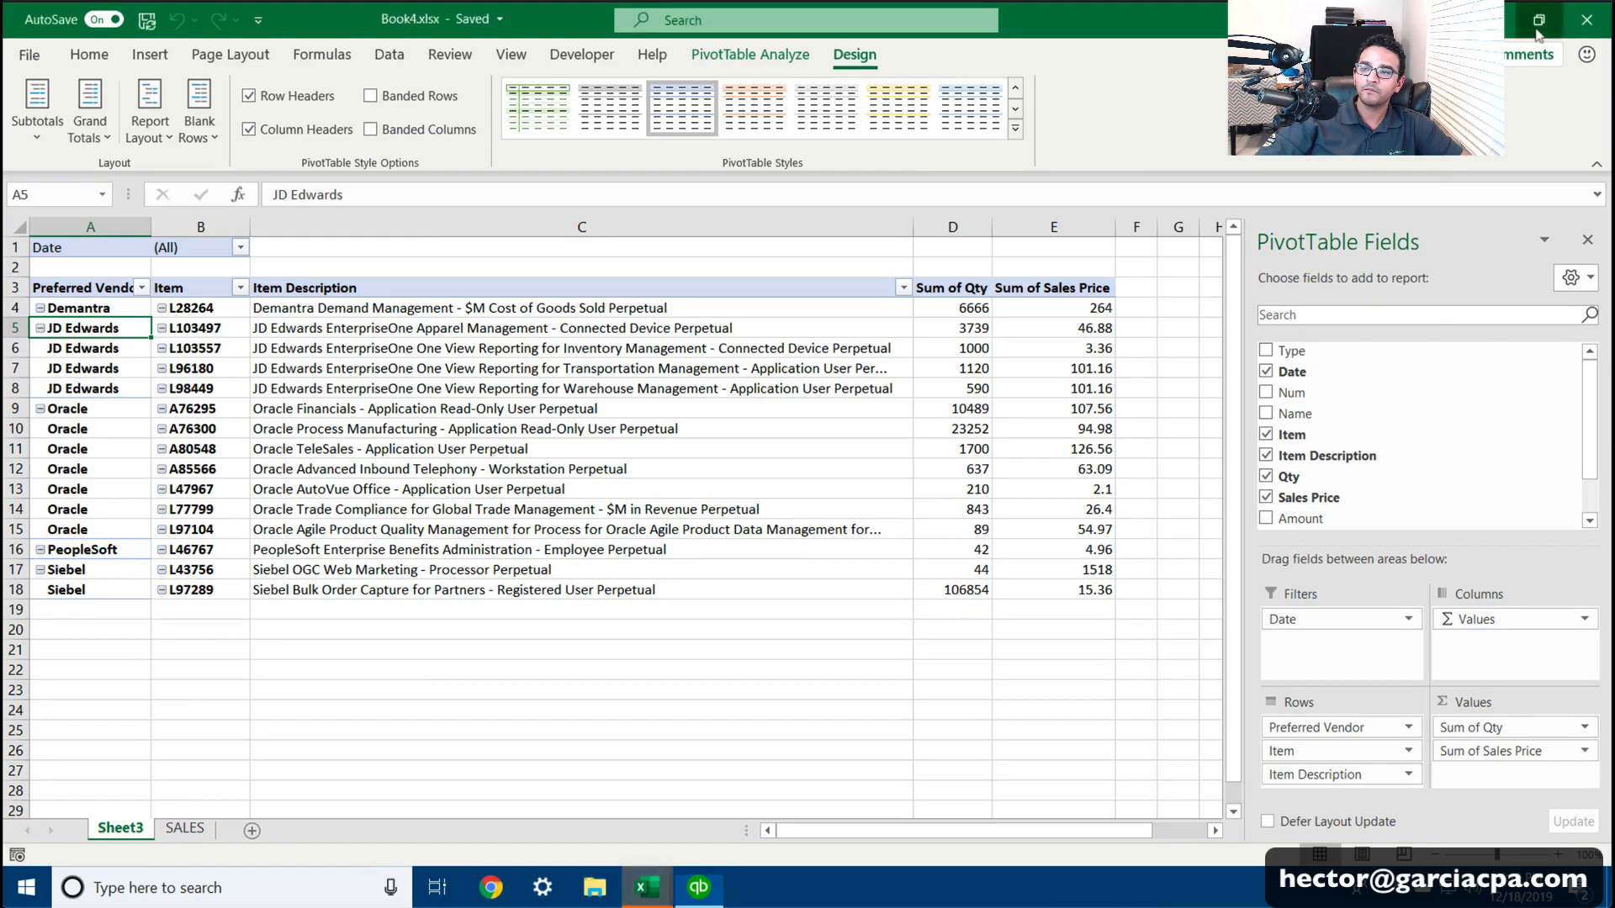
left_click(1538, 20)
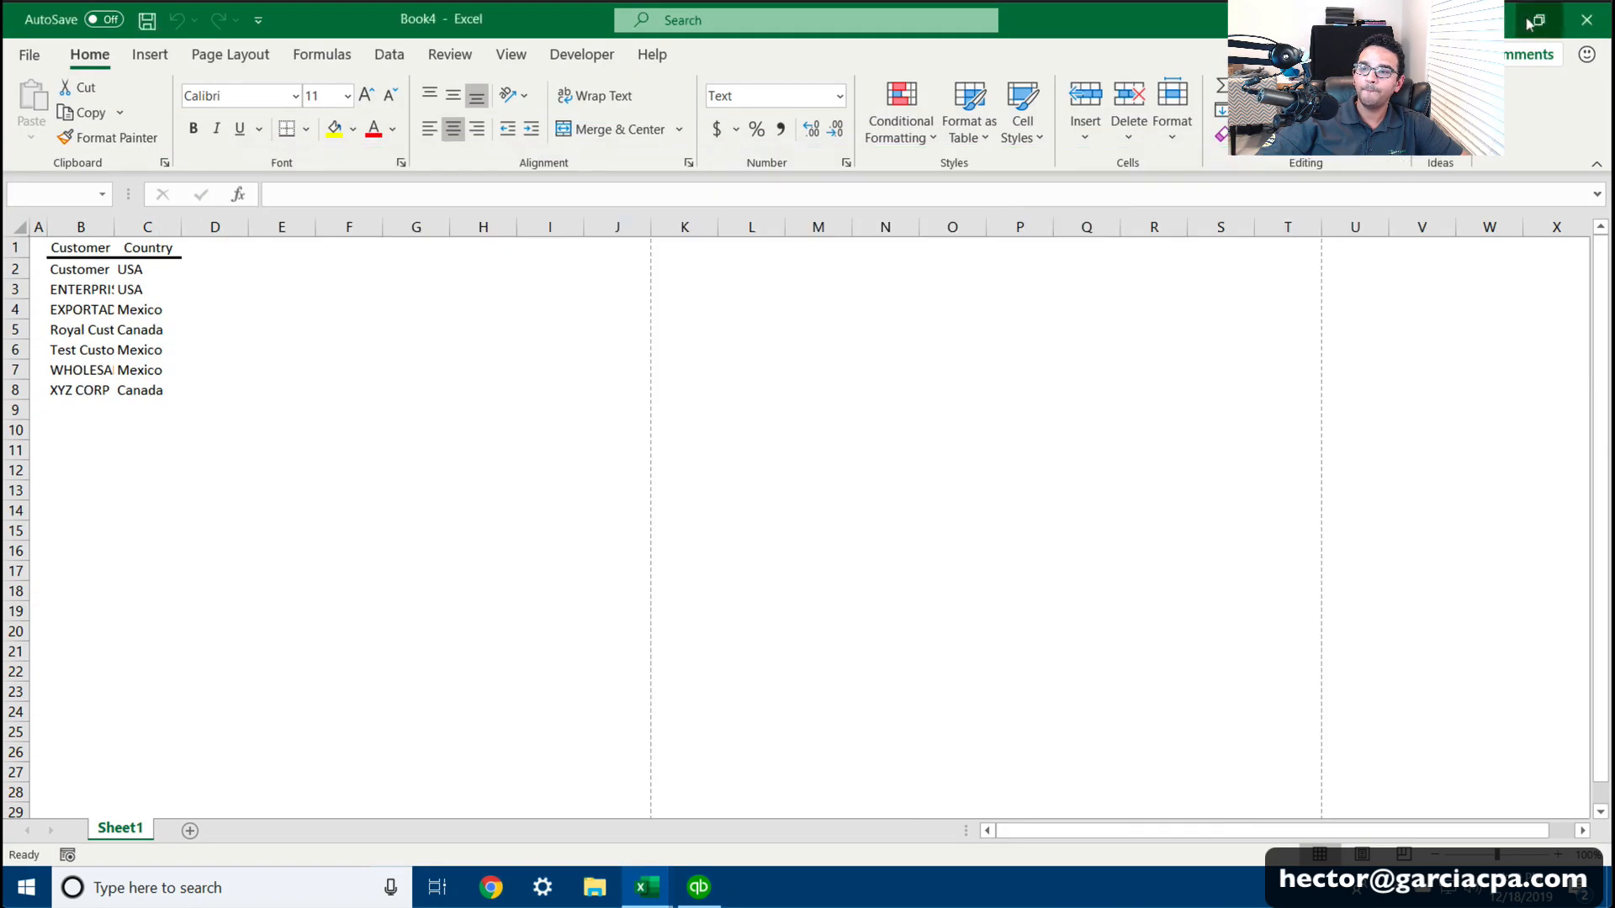
left_click(1528, 17)
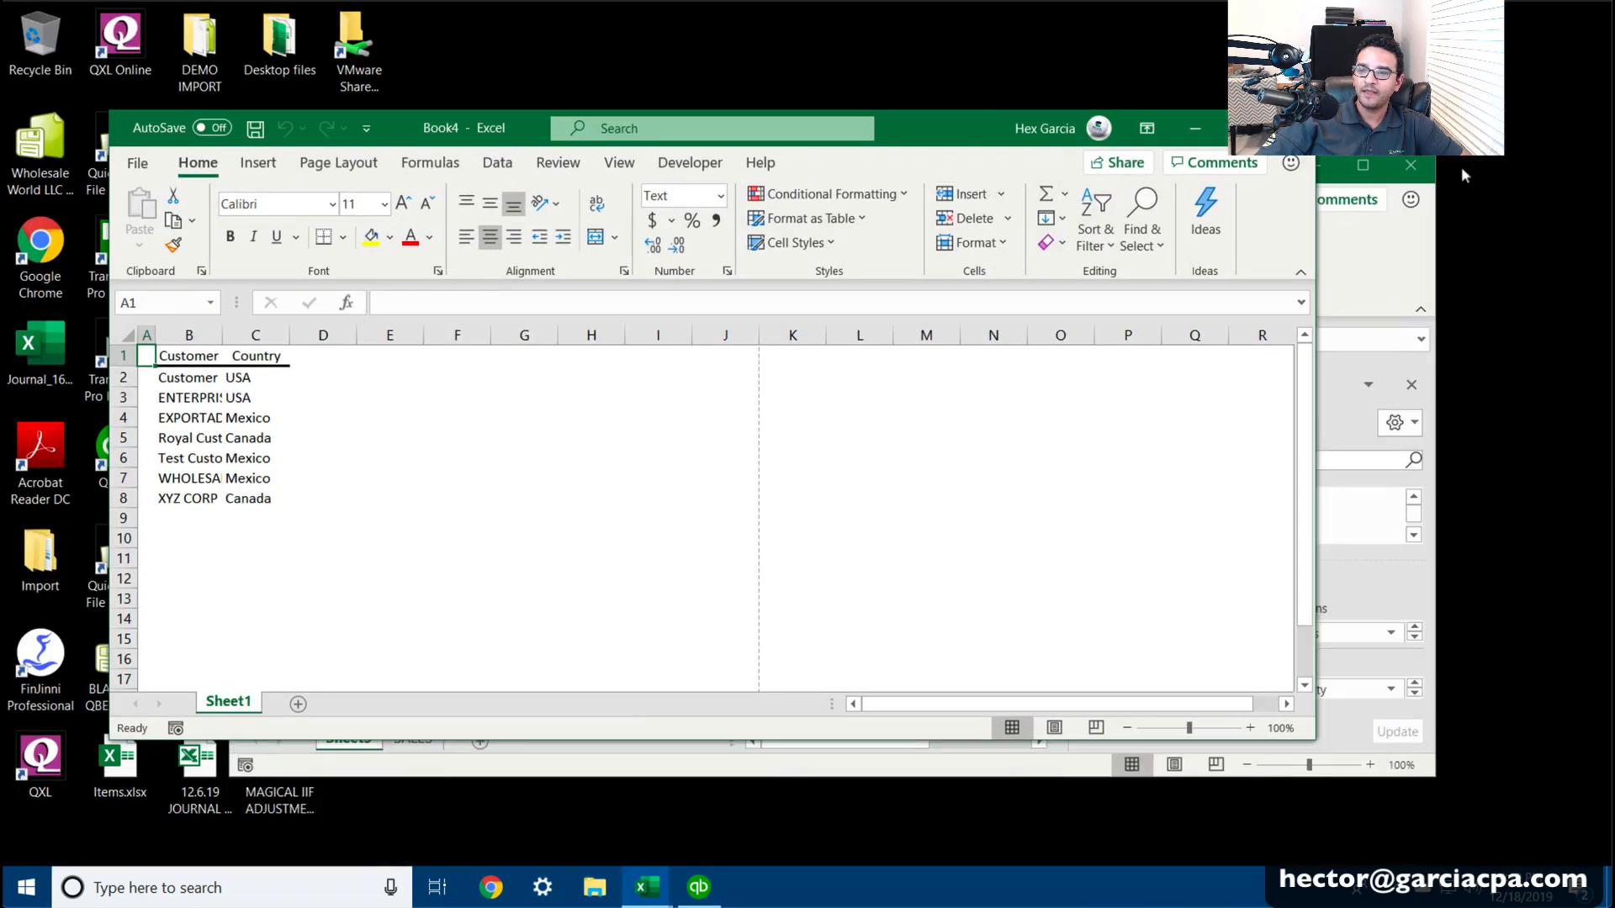
left_click(1383, 217)
left_click_drag(1055, 165, 1124, 172)
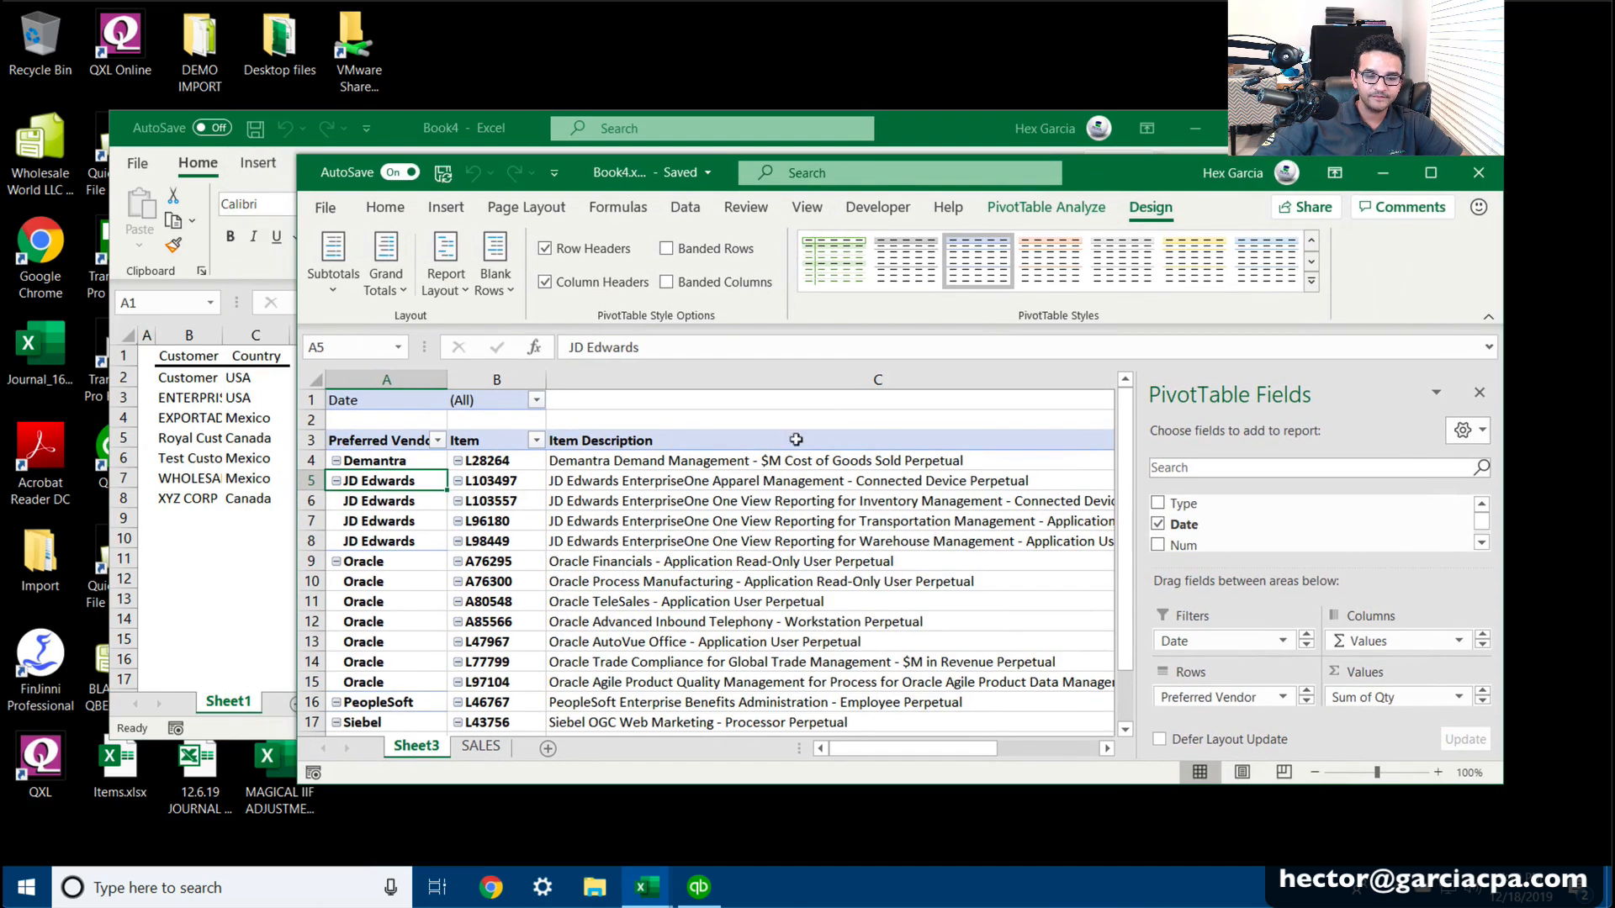
Step: Delete the PivotTable sheet Sheet3 from the sales workbook, leaving only the SALES sheet
right_click(424, 757)
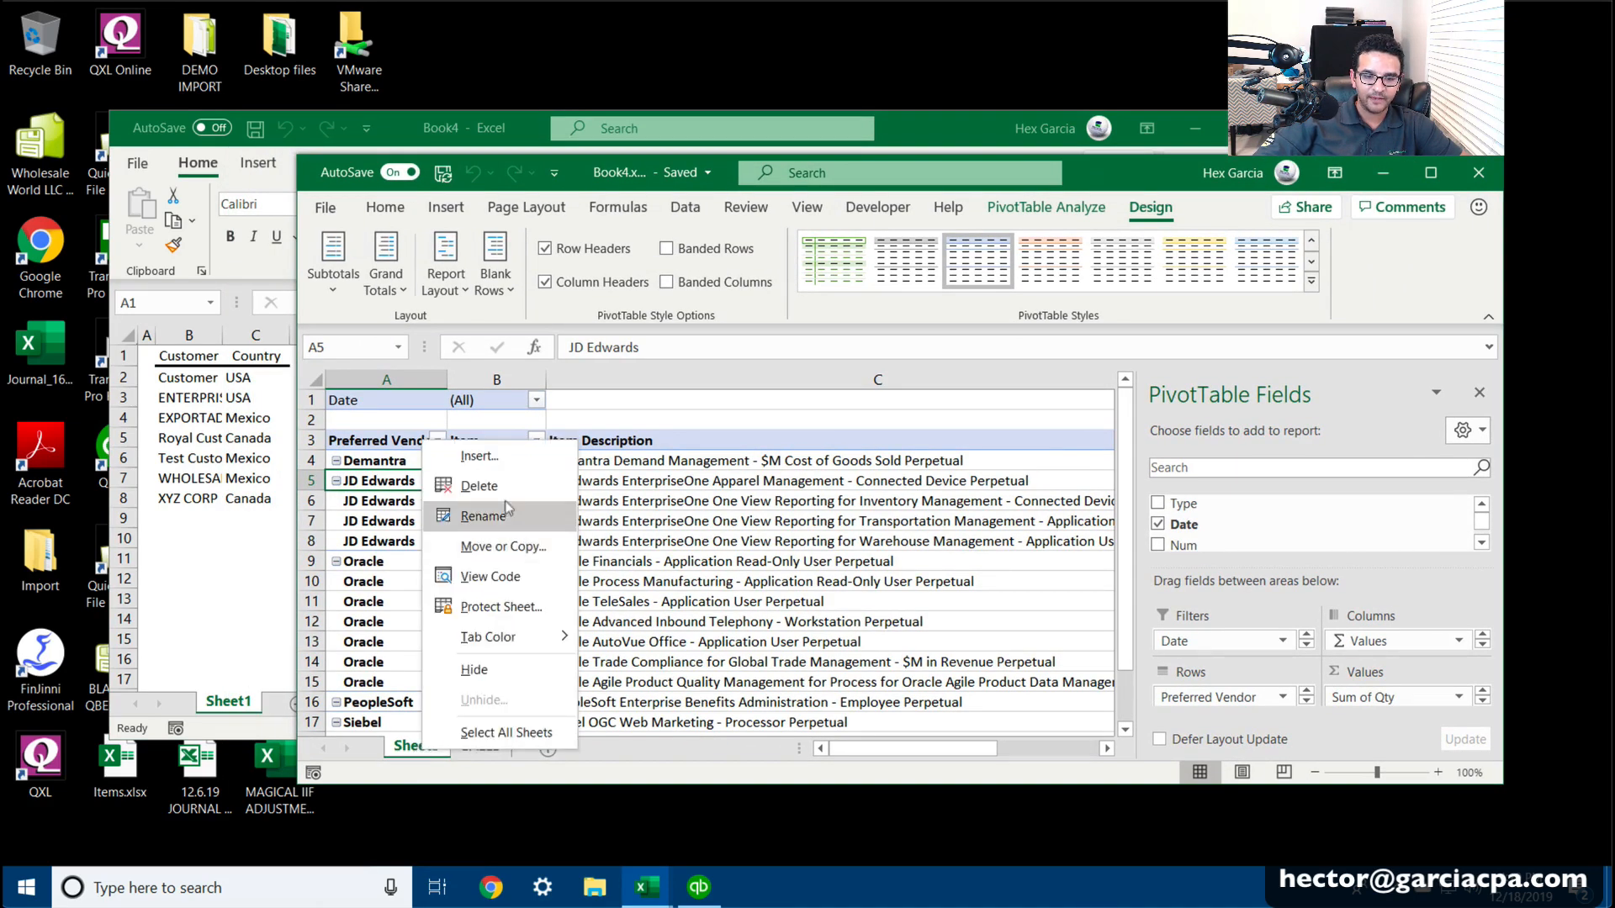
left_click(463, 485)
left_click(798, 502)
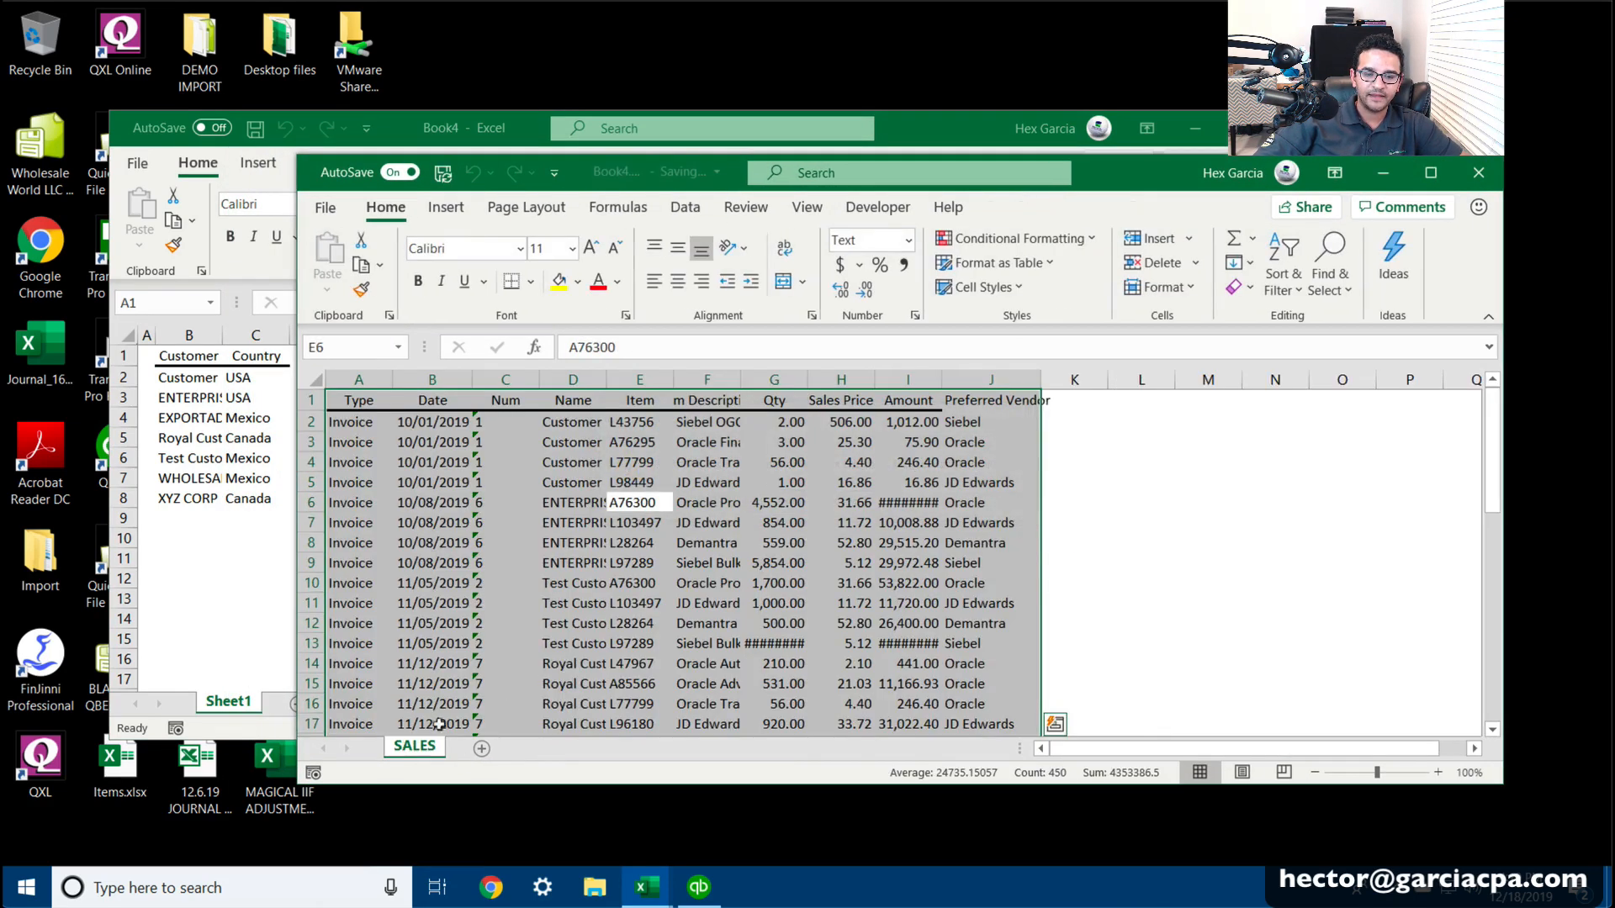
Step: Delete the empty column A in the exported customer workbook so the Customer and Country data begins in the first column
left_click(226, 705)
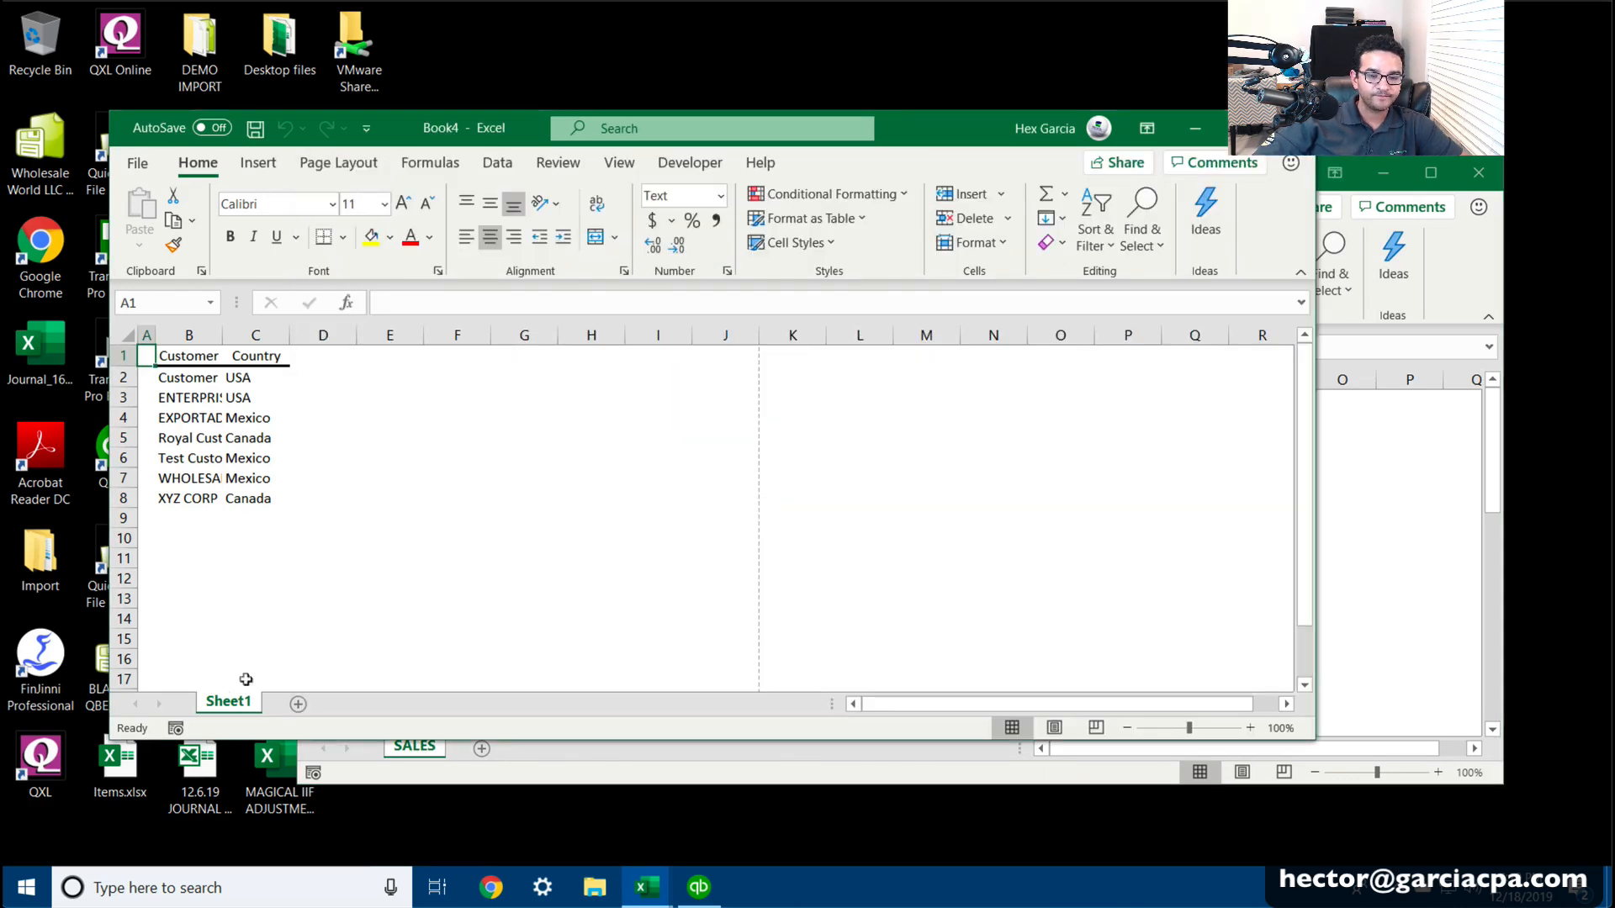
left_click(146, 335)
right_click(146, 334)
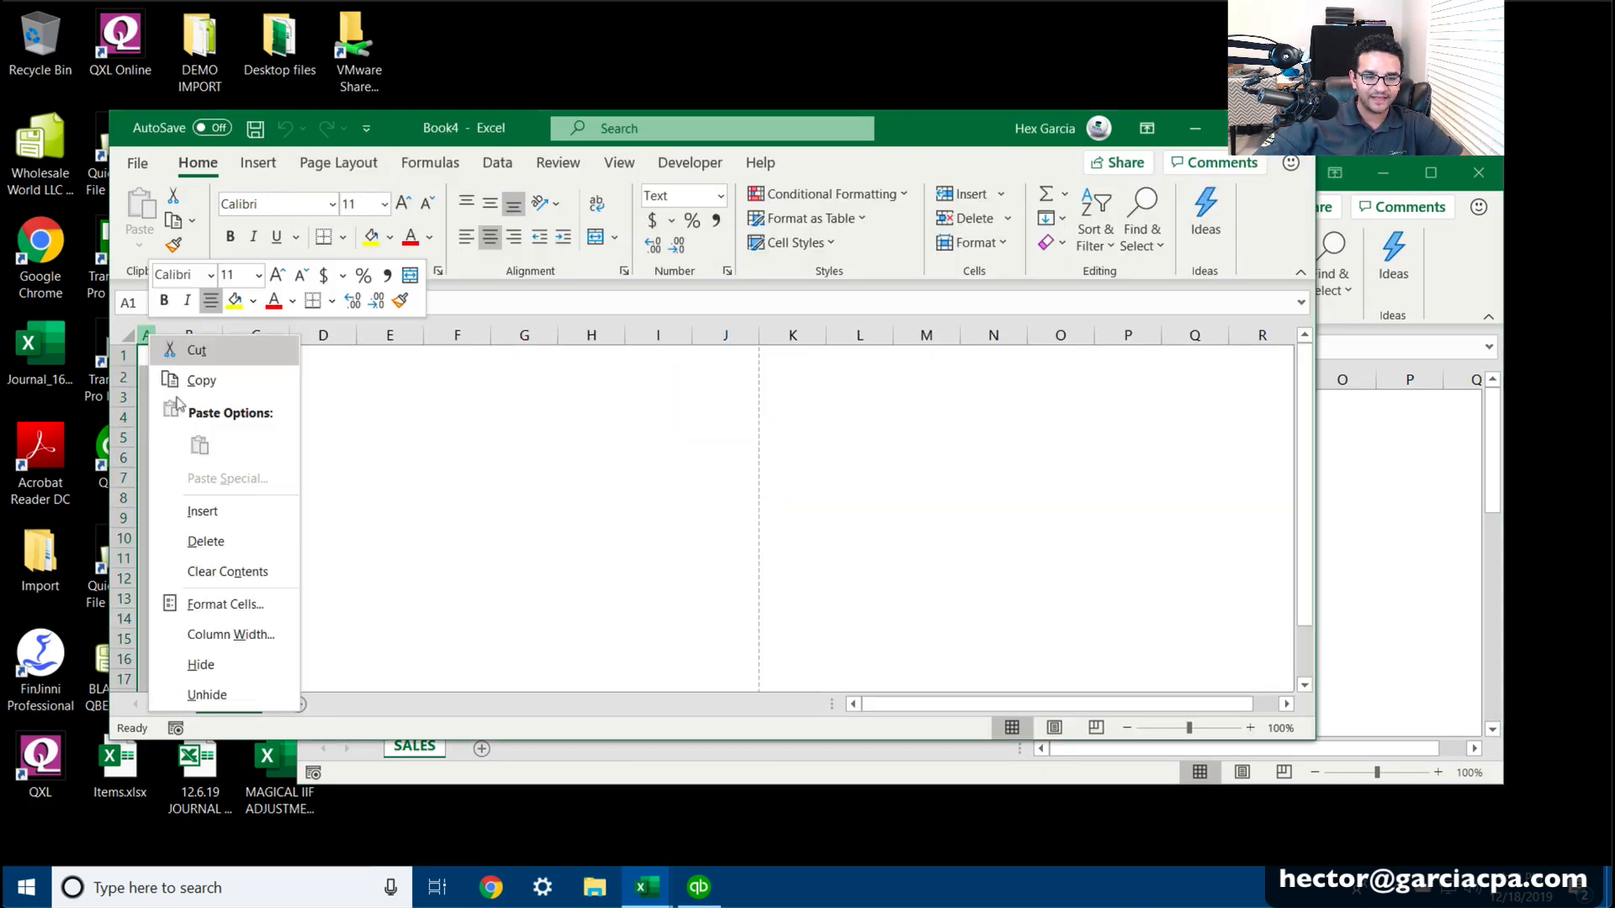
left_click(220, 536)
left_click(416, 515)
left_click_drag(165, 357, 150, 502)
left_click_drag(225, 356, 220, 461)
left_click(357, 537)
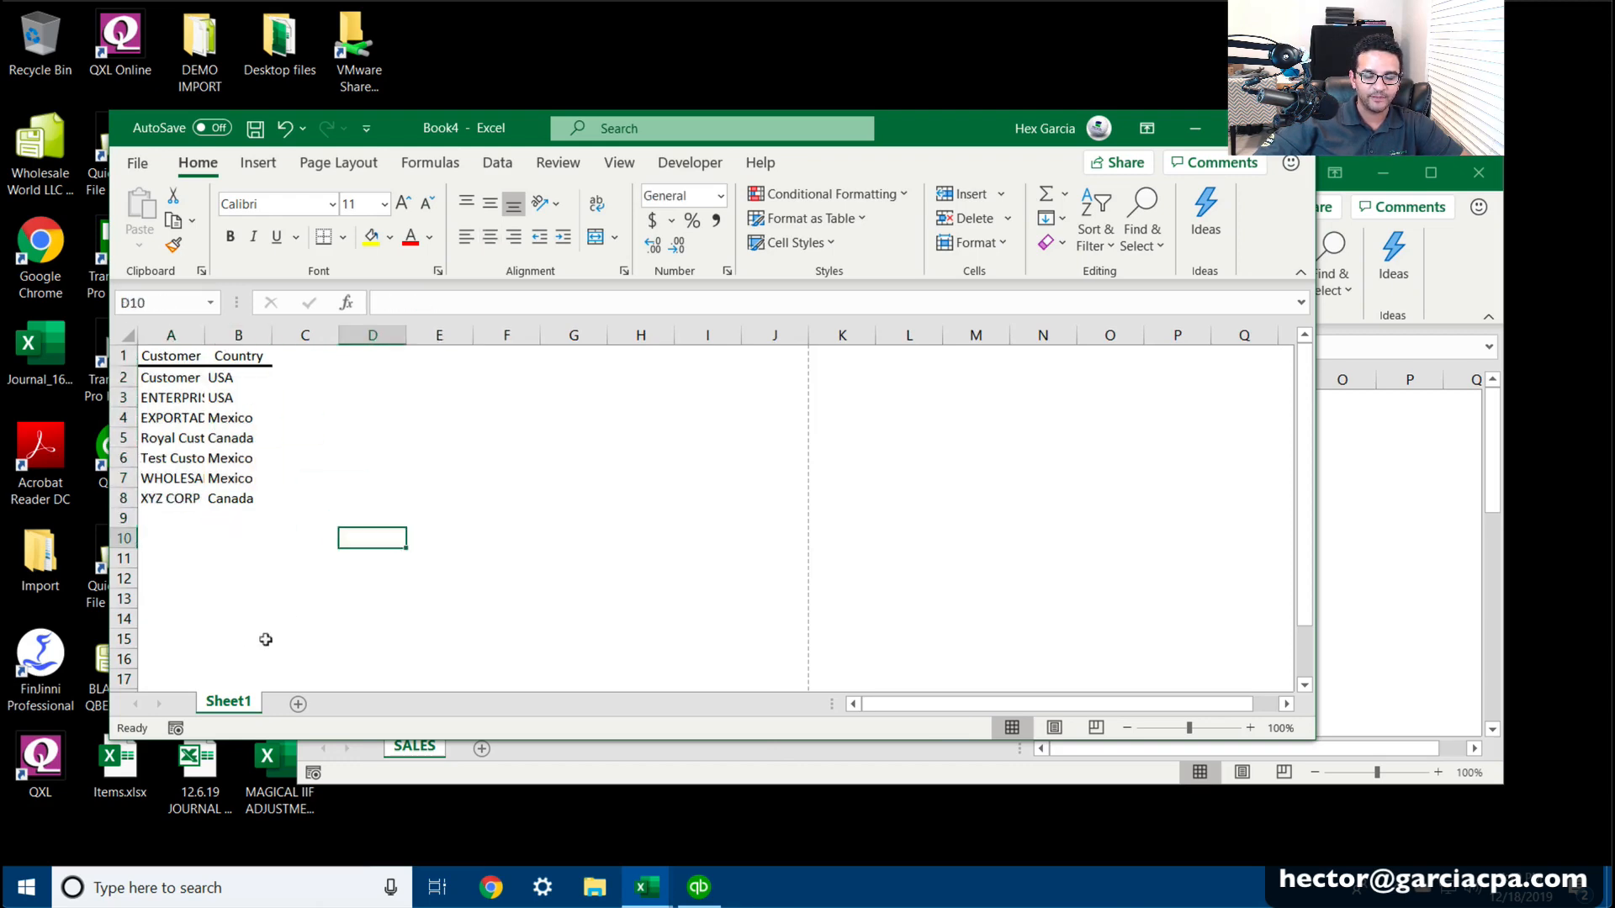
Step: Rename the exported customer sheet as REGION and move it into the sales workbook after the SALES sheet
double_click(228, 701)
type("REGION")
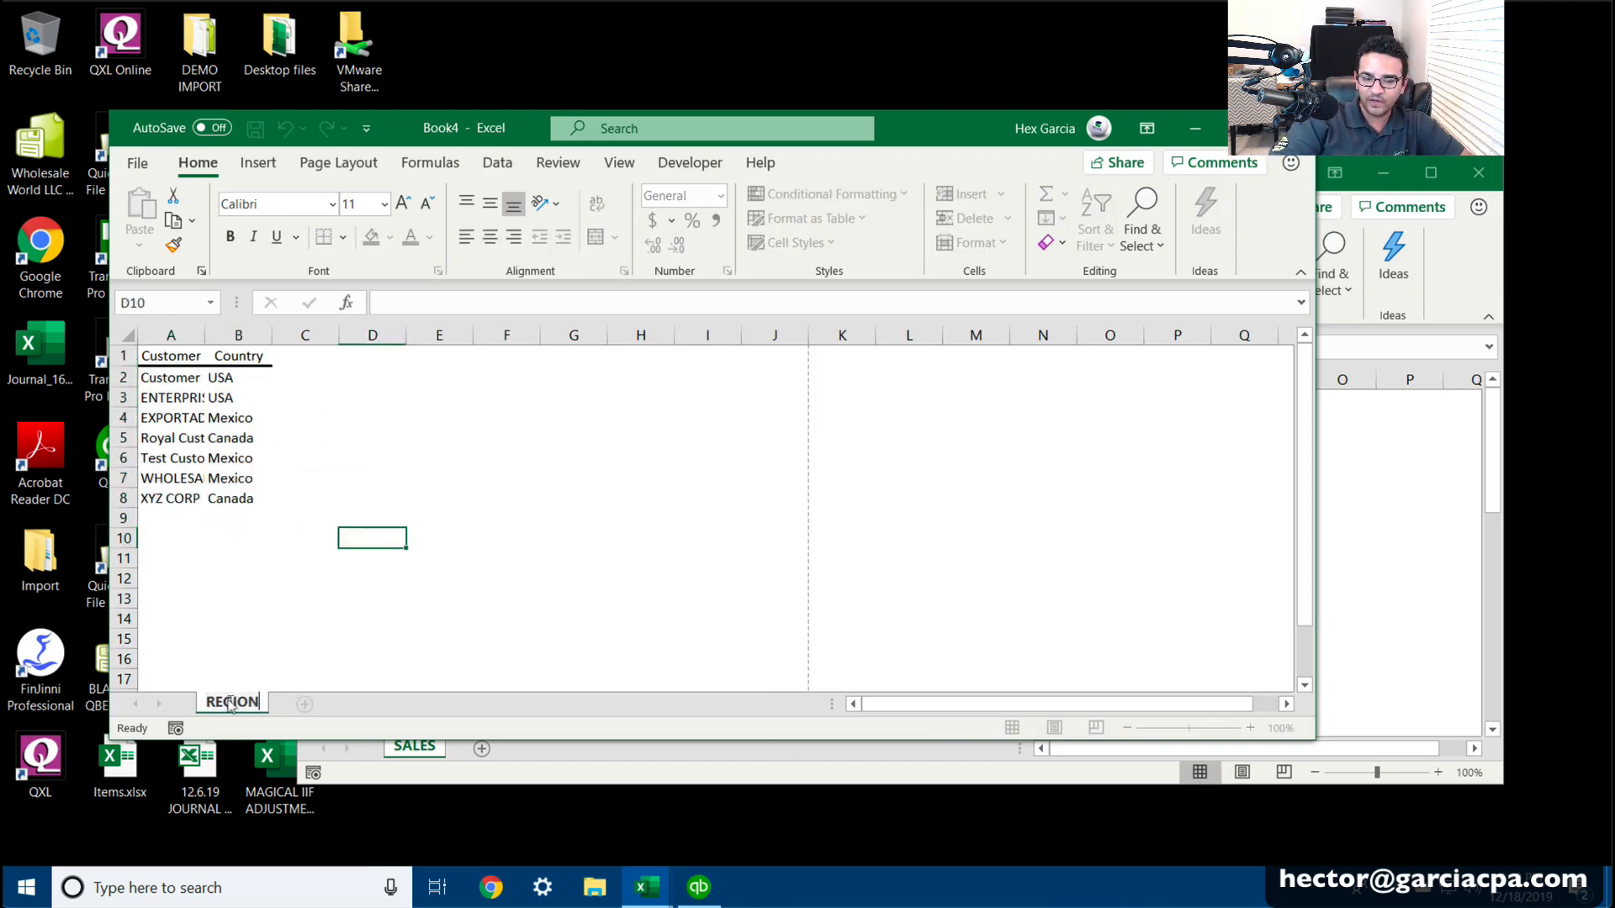
key("Return")
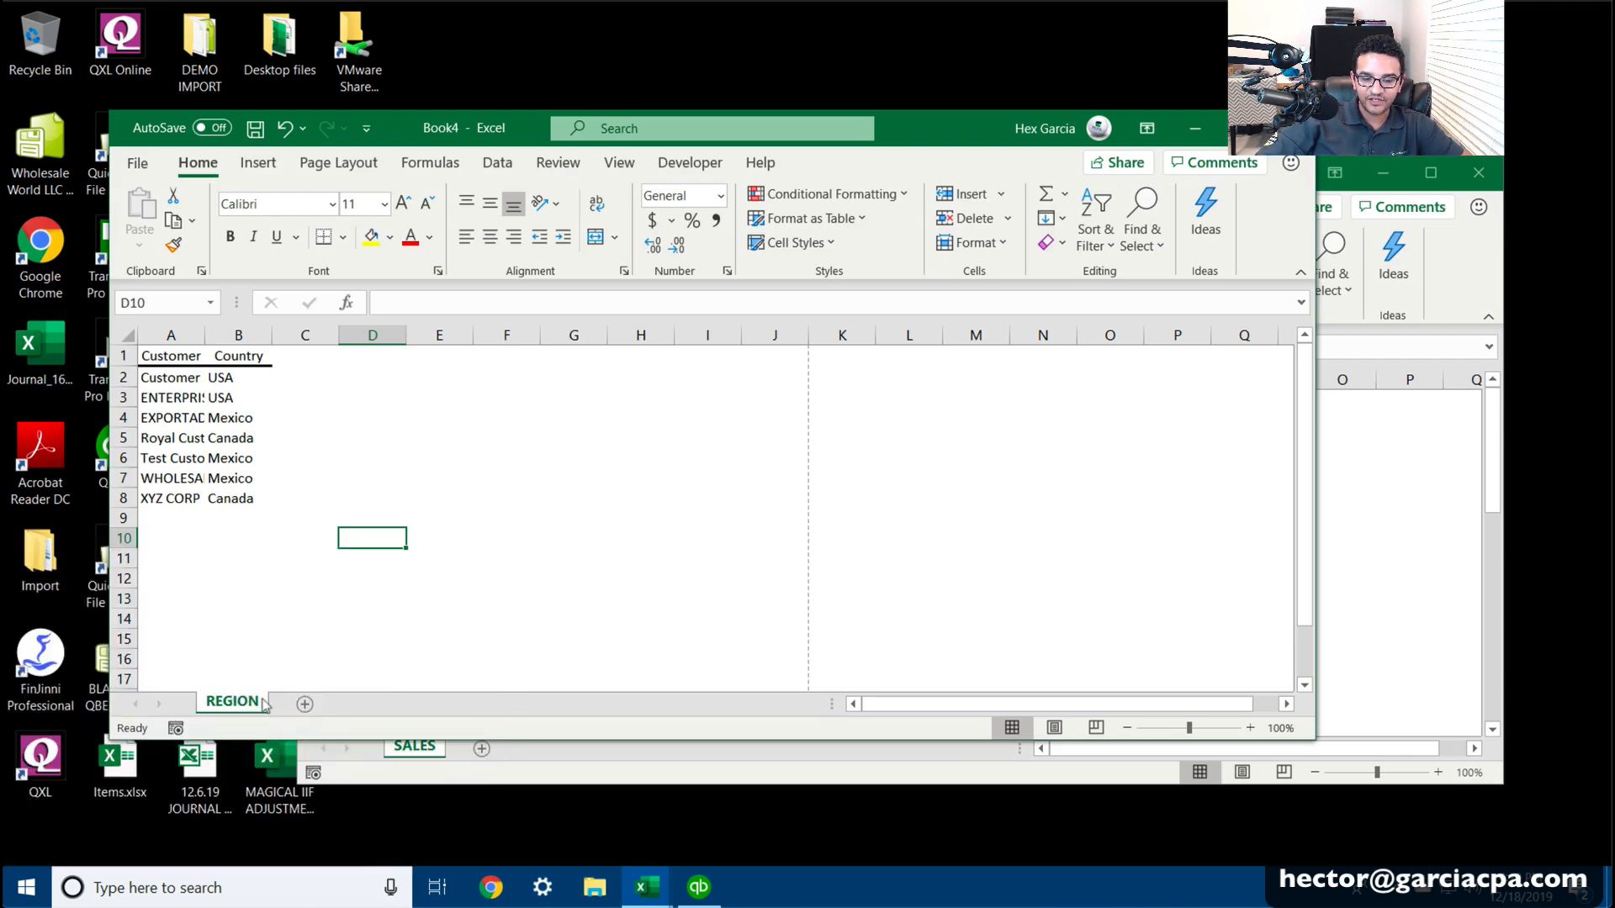
left_click_drag(455, 745, 492, 747)
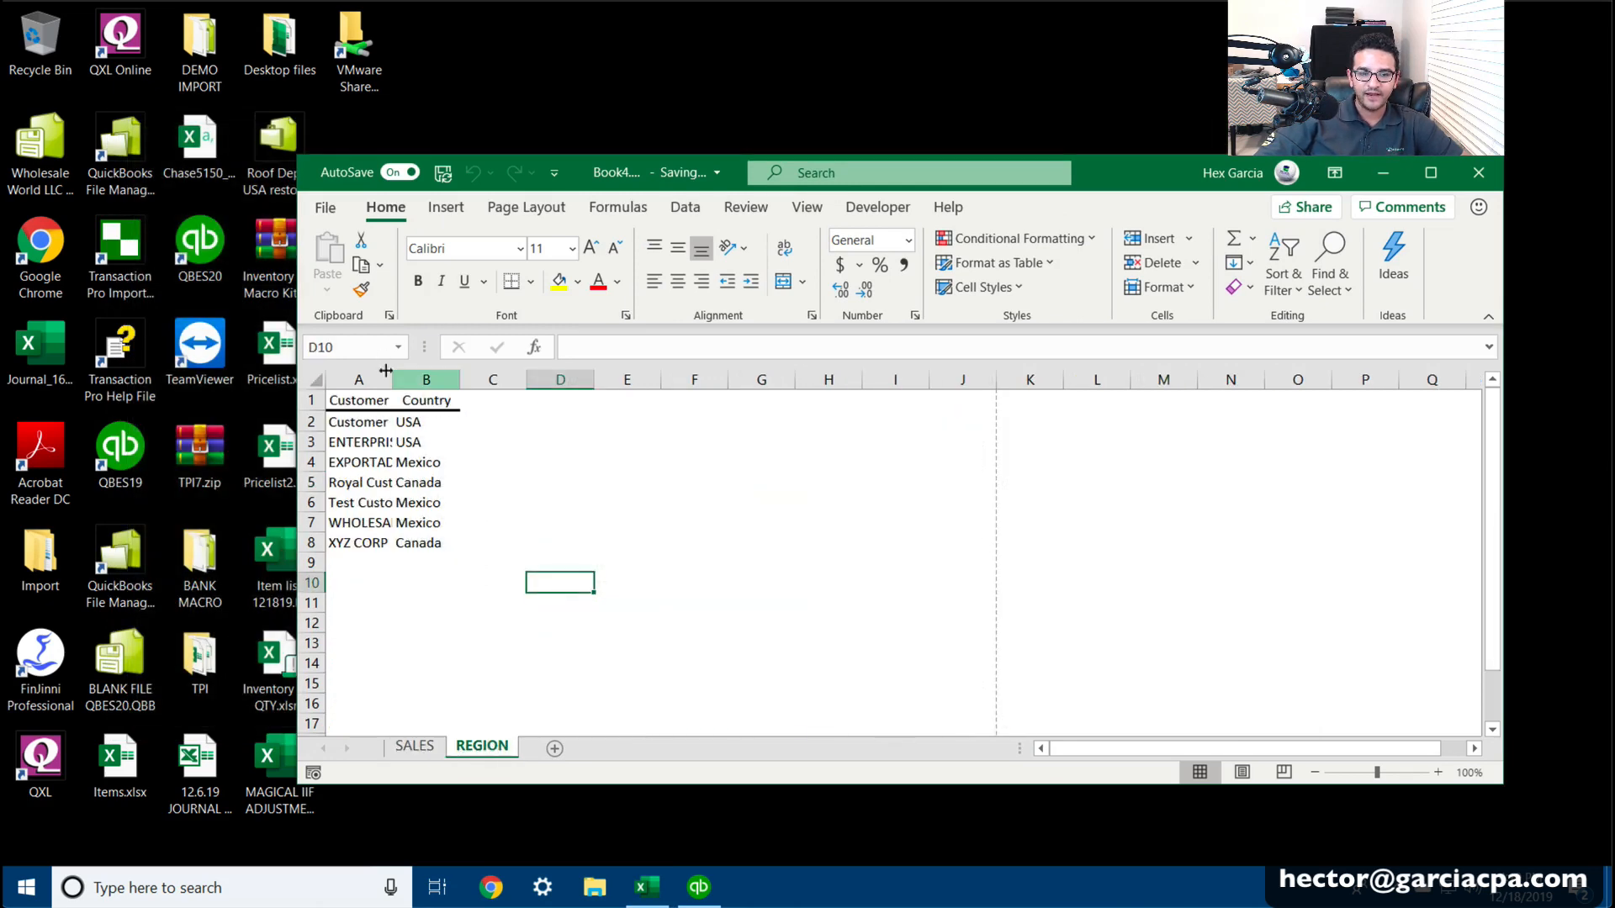
Step: Widen the Customer column, name the whole customer and country table REGION, and maximize the workbook window
left_click_drag(393, 380, 442, 379)
left_click(418, 479)
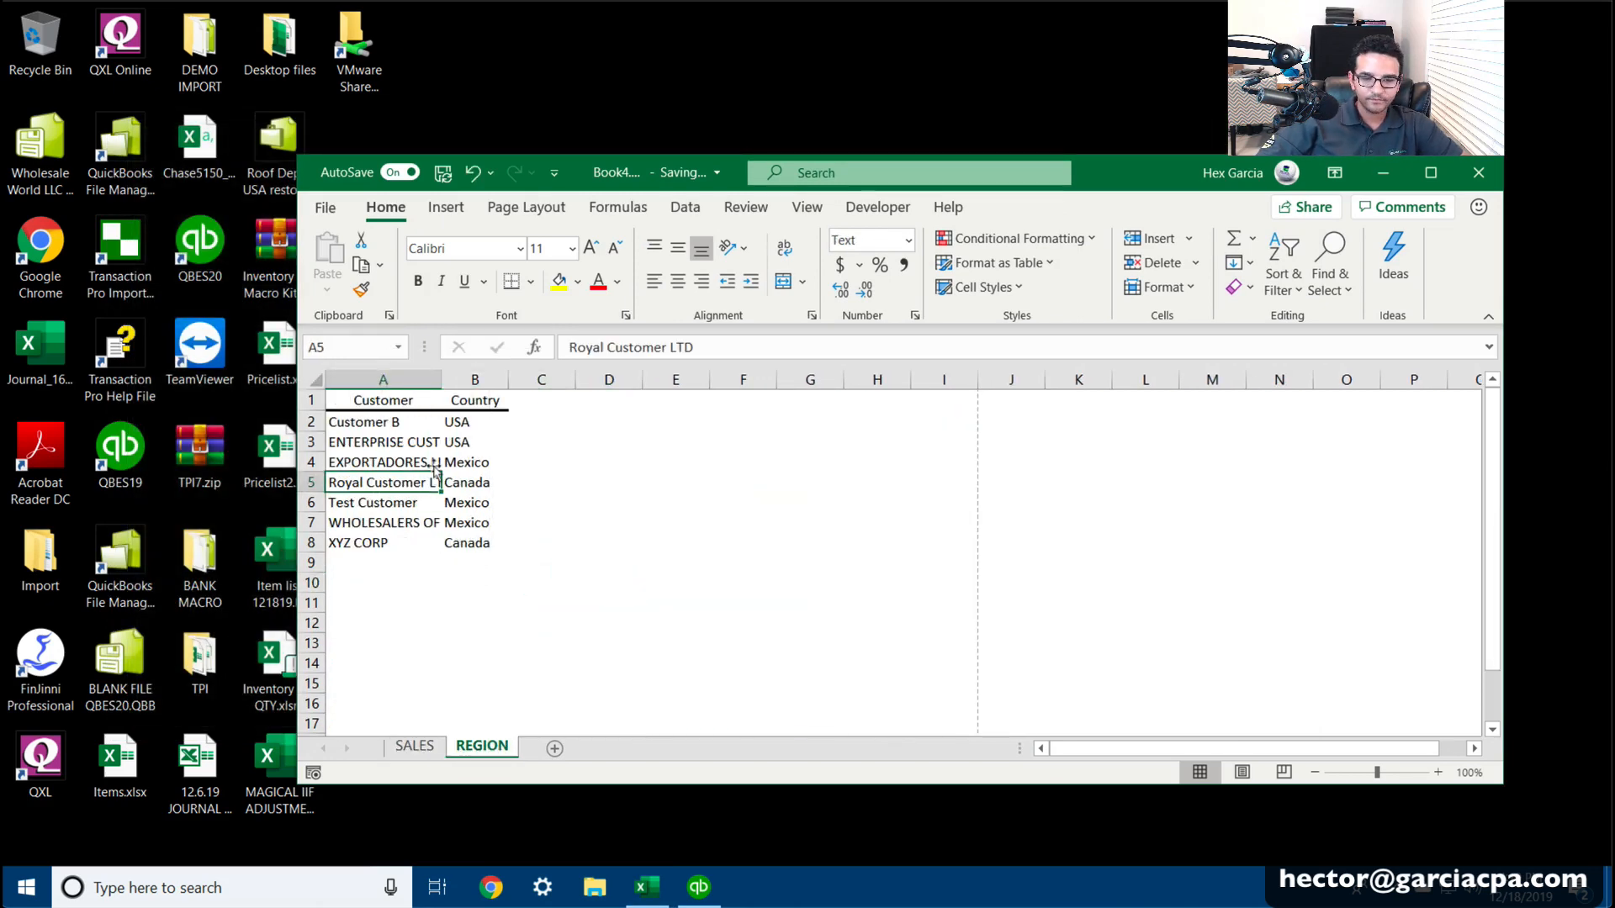
key("ctrl+a")
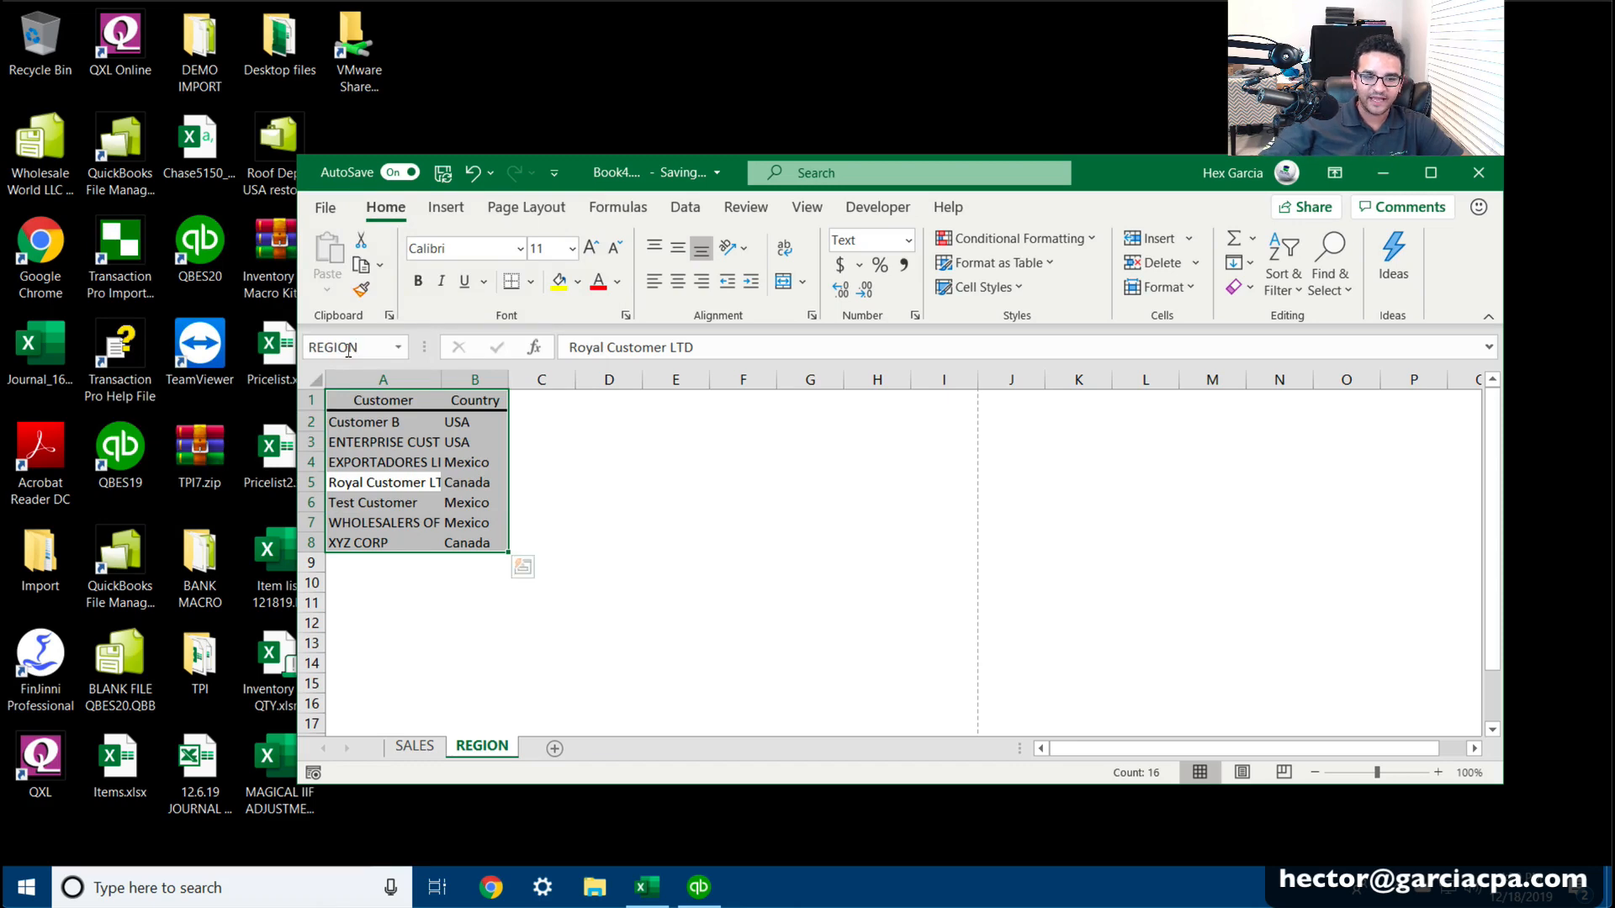
left_click(1430, 173)
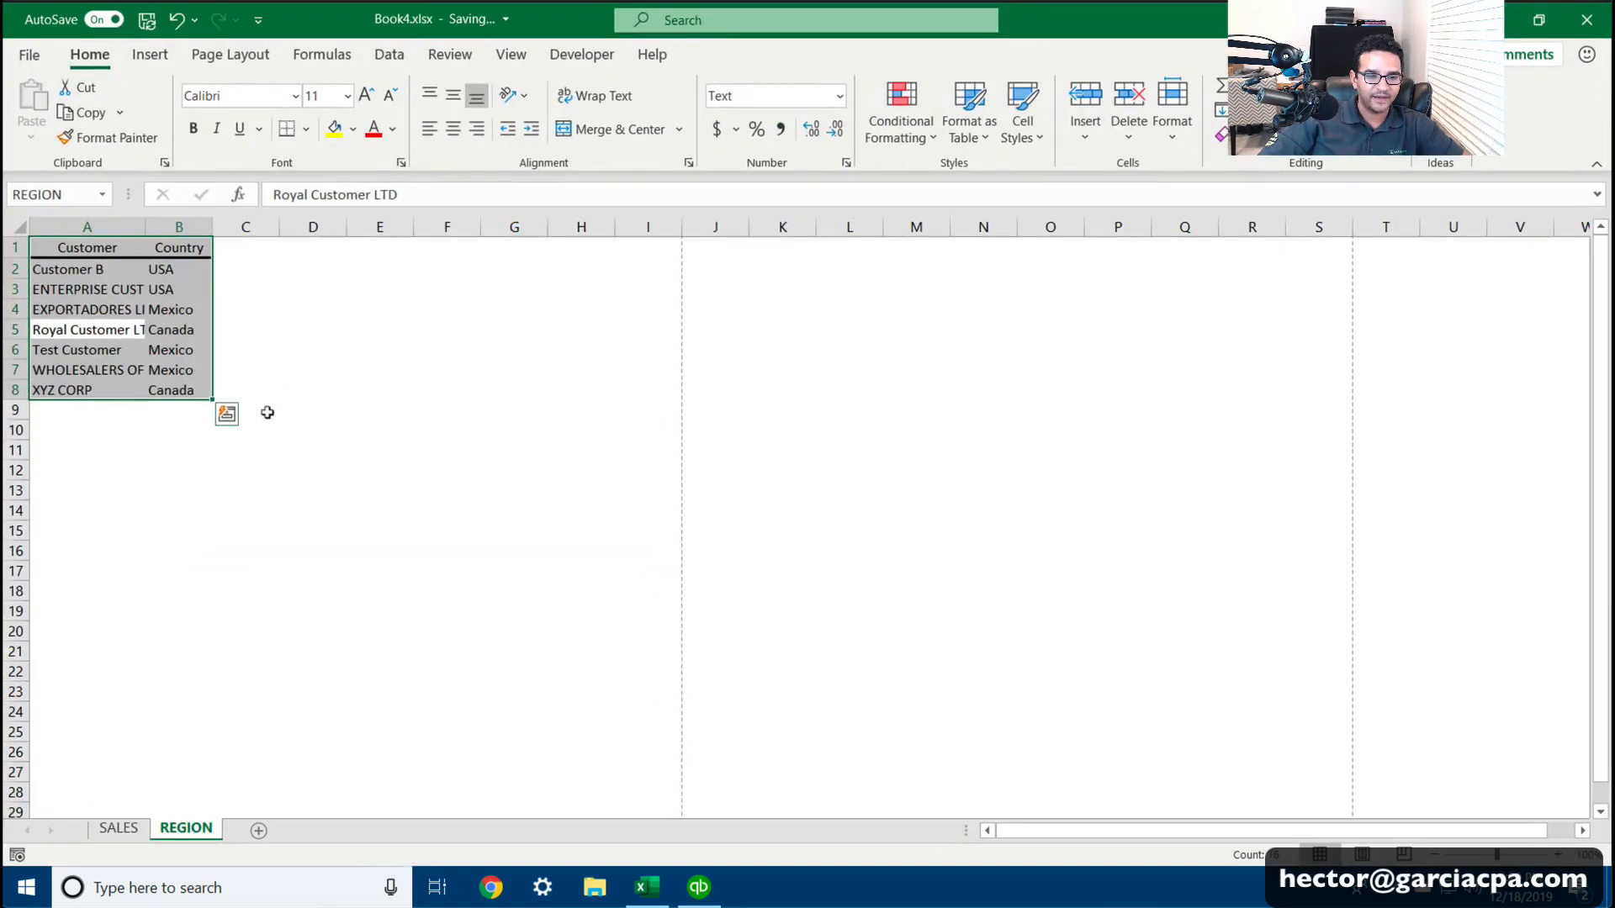
left_click(248, 429)
Step: Add a Region header in cell K1 of the SALES sheet, beside Preferred Vendor
left_click(122, 829)
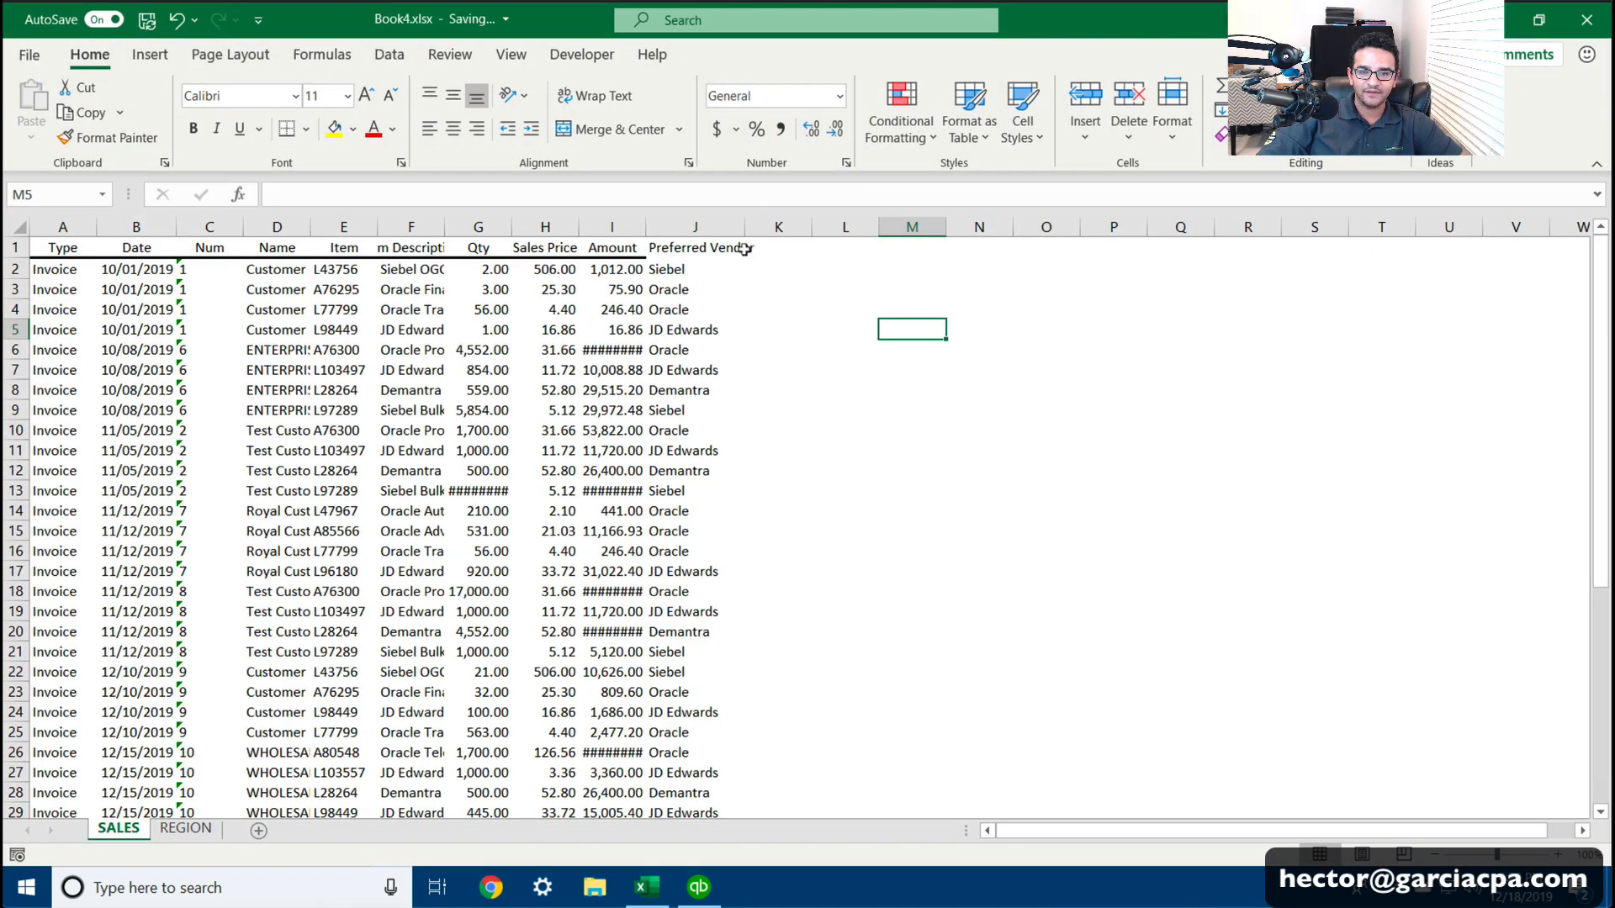
left_click(787, 226)
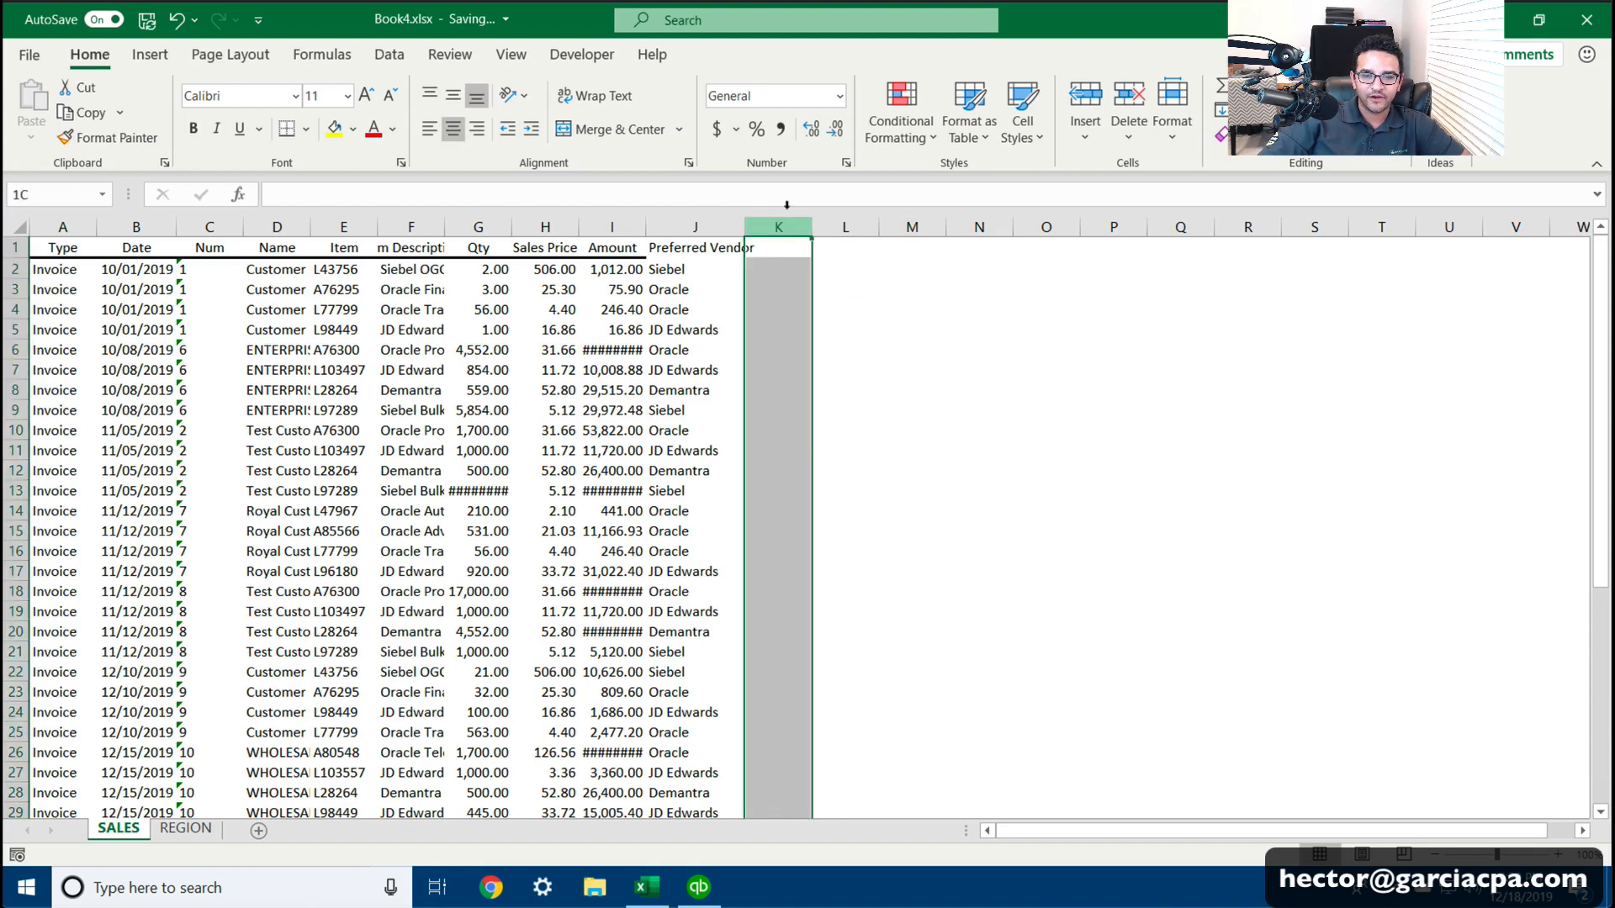
left_click(776, 248)
type("Region")
key("Return")
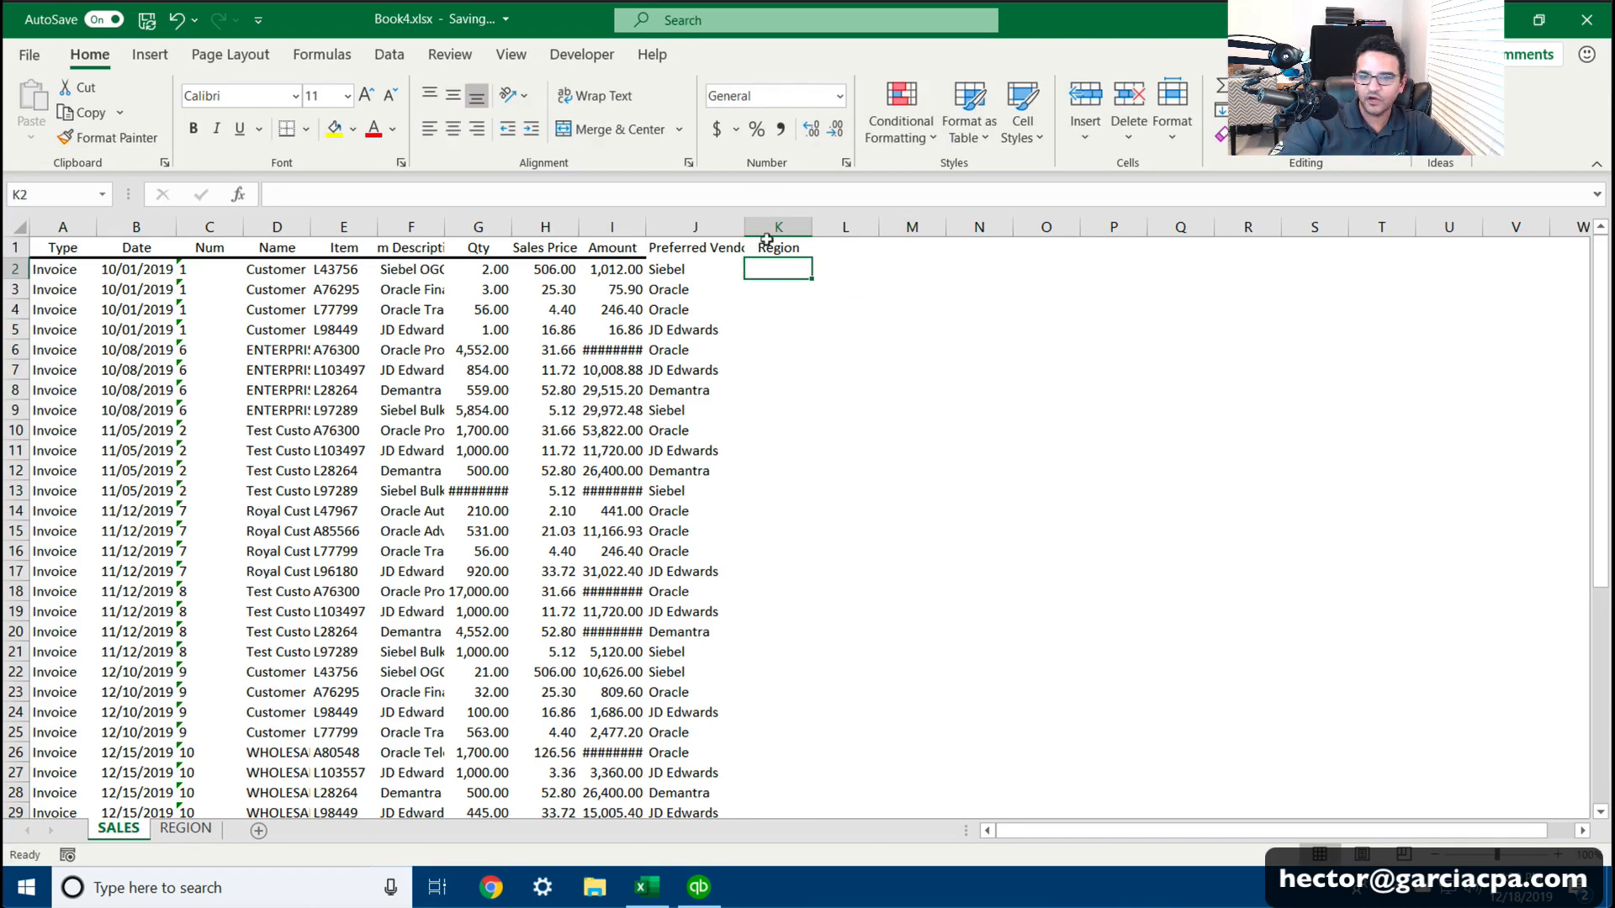
Step: Enter =VLOOKUP(D2,REGION,2,FALSE) in cell K2 to look up the customer's country
type("=vll")
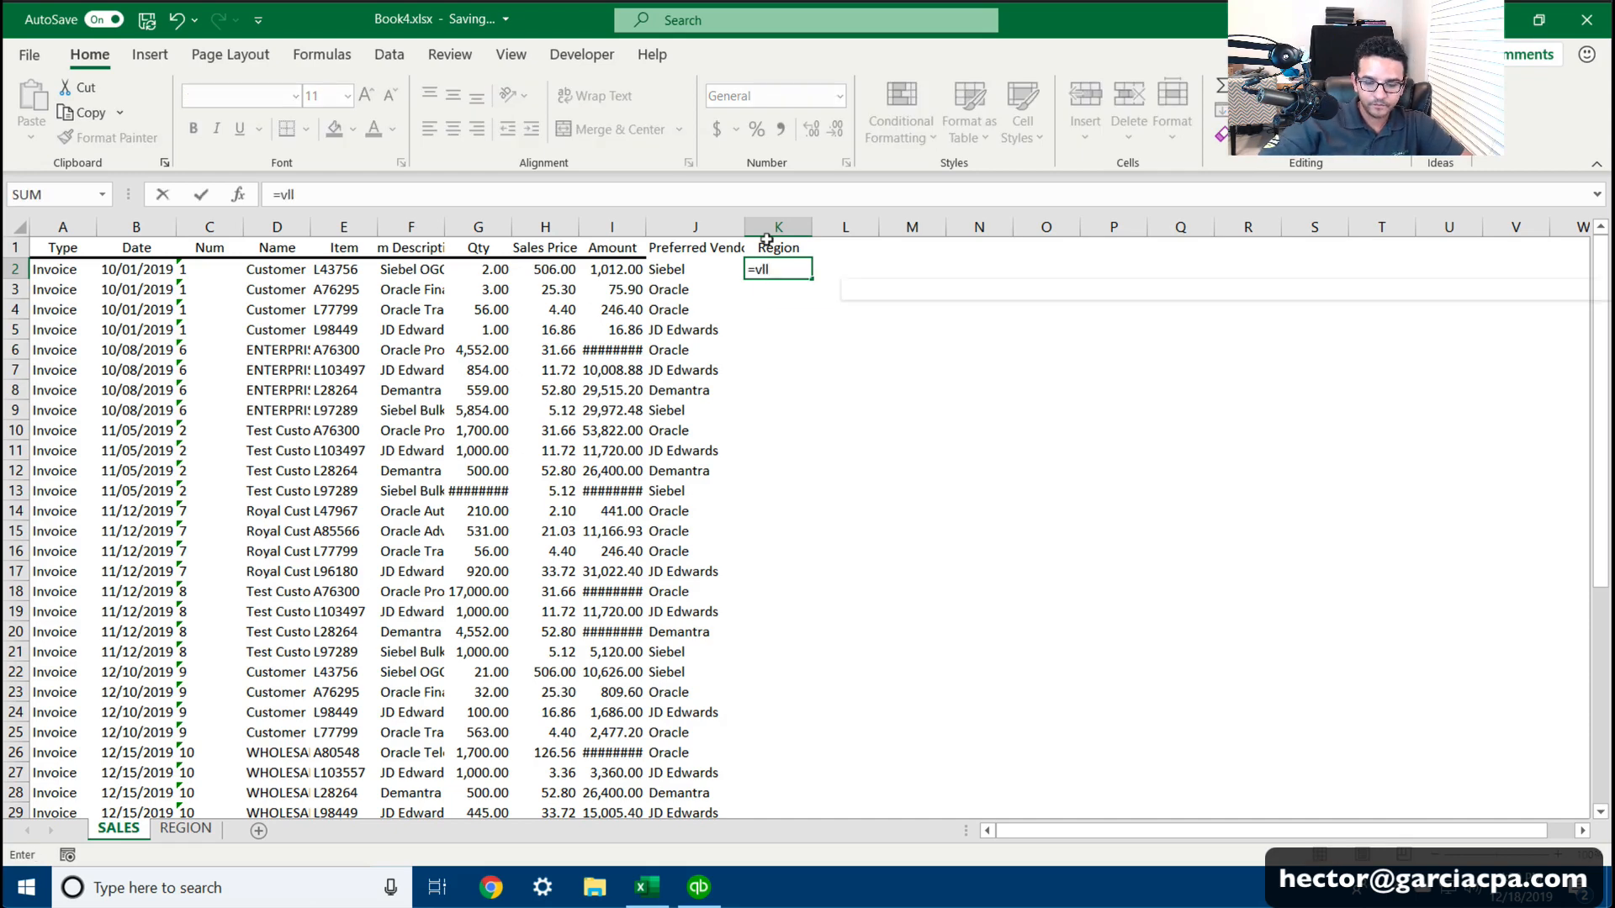
key("BackSpace")
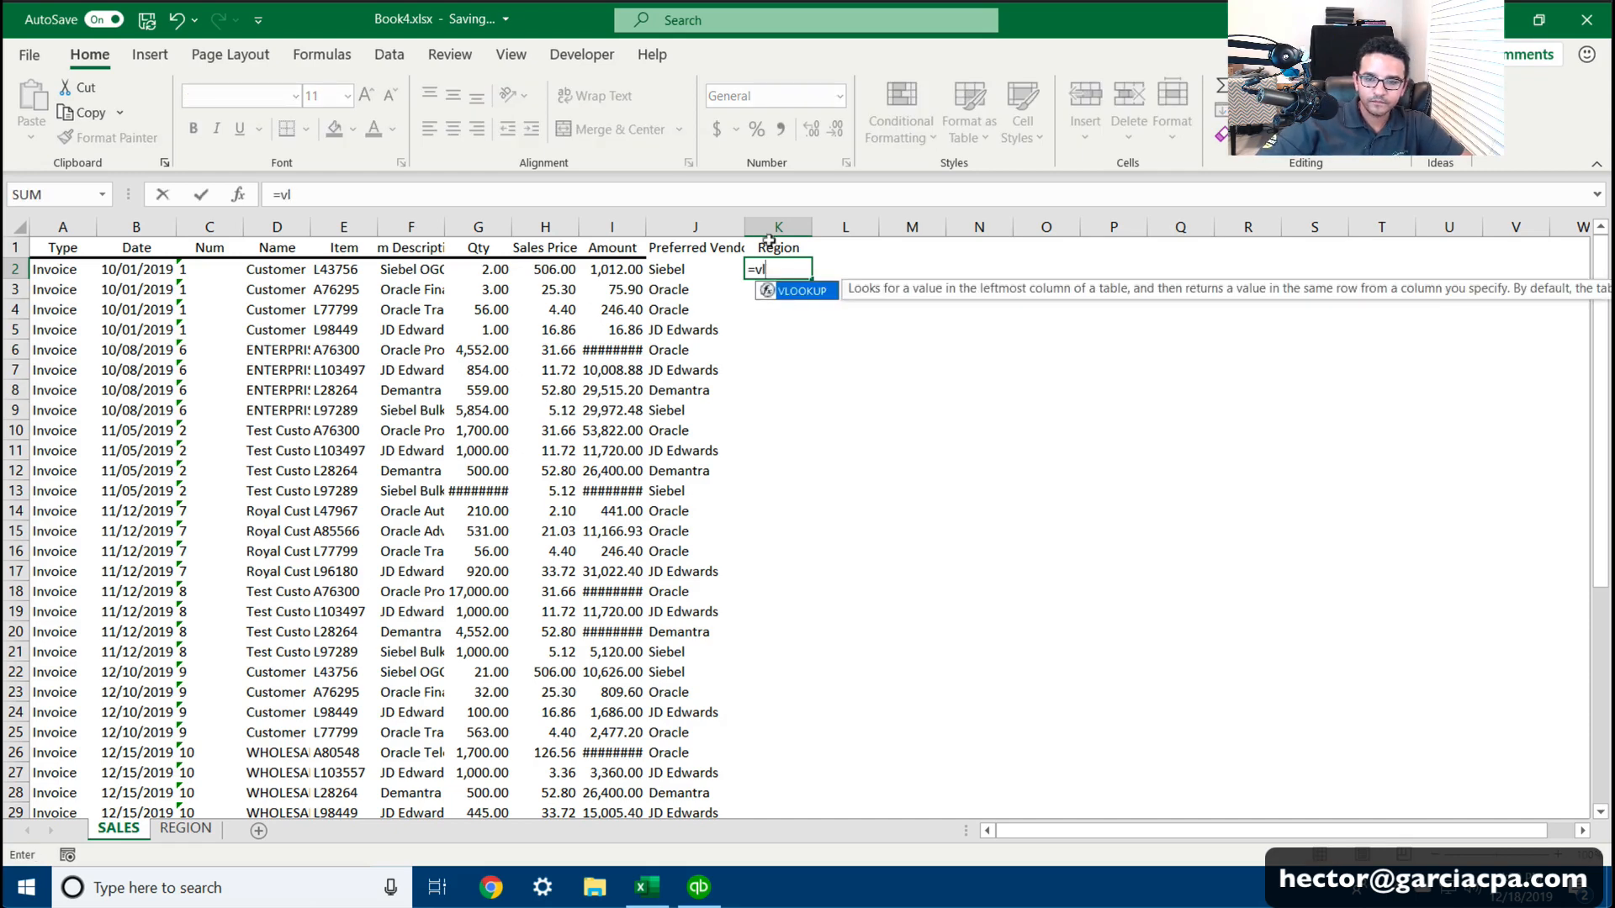
double_click(797, 291)
left_click(273, 265)
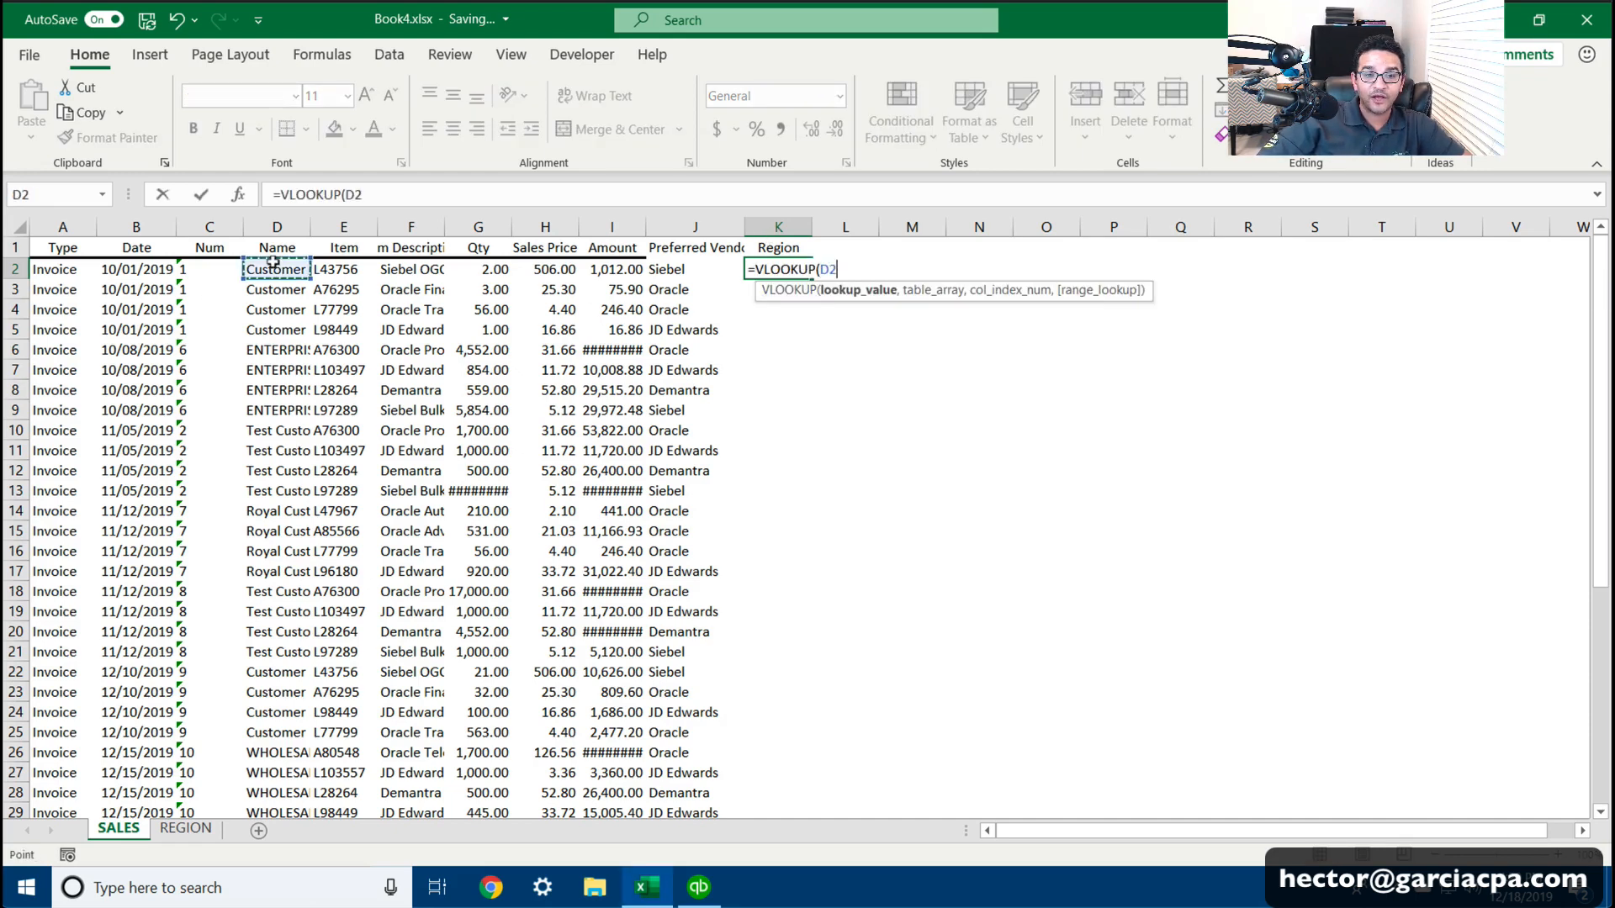
key("ctrl")
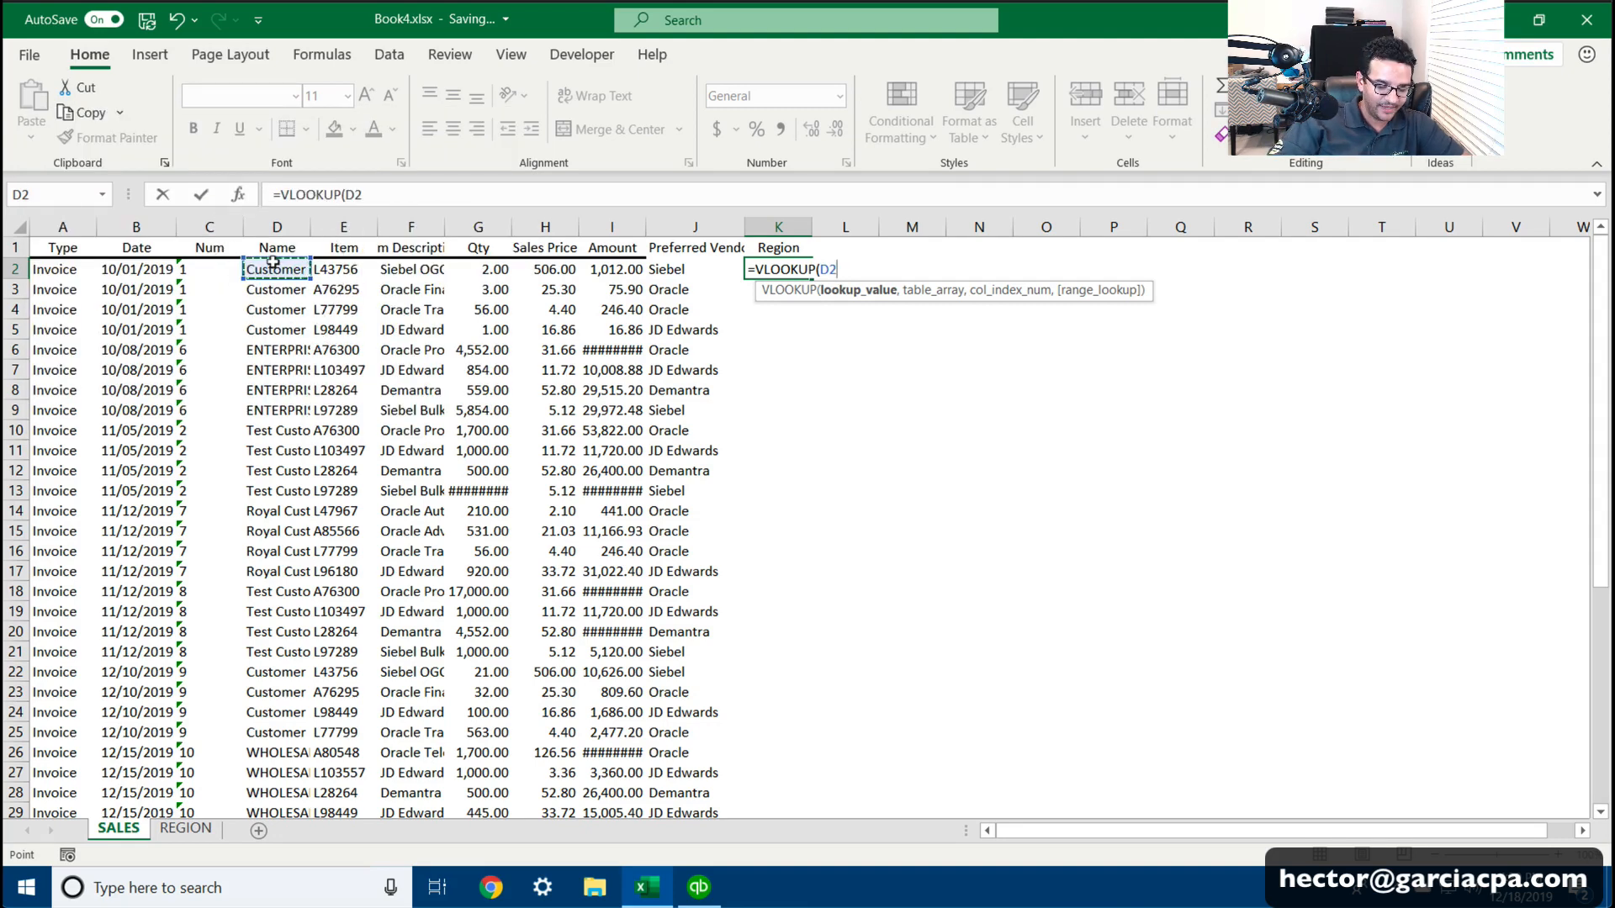
type(",REG")
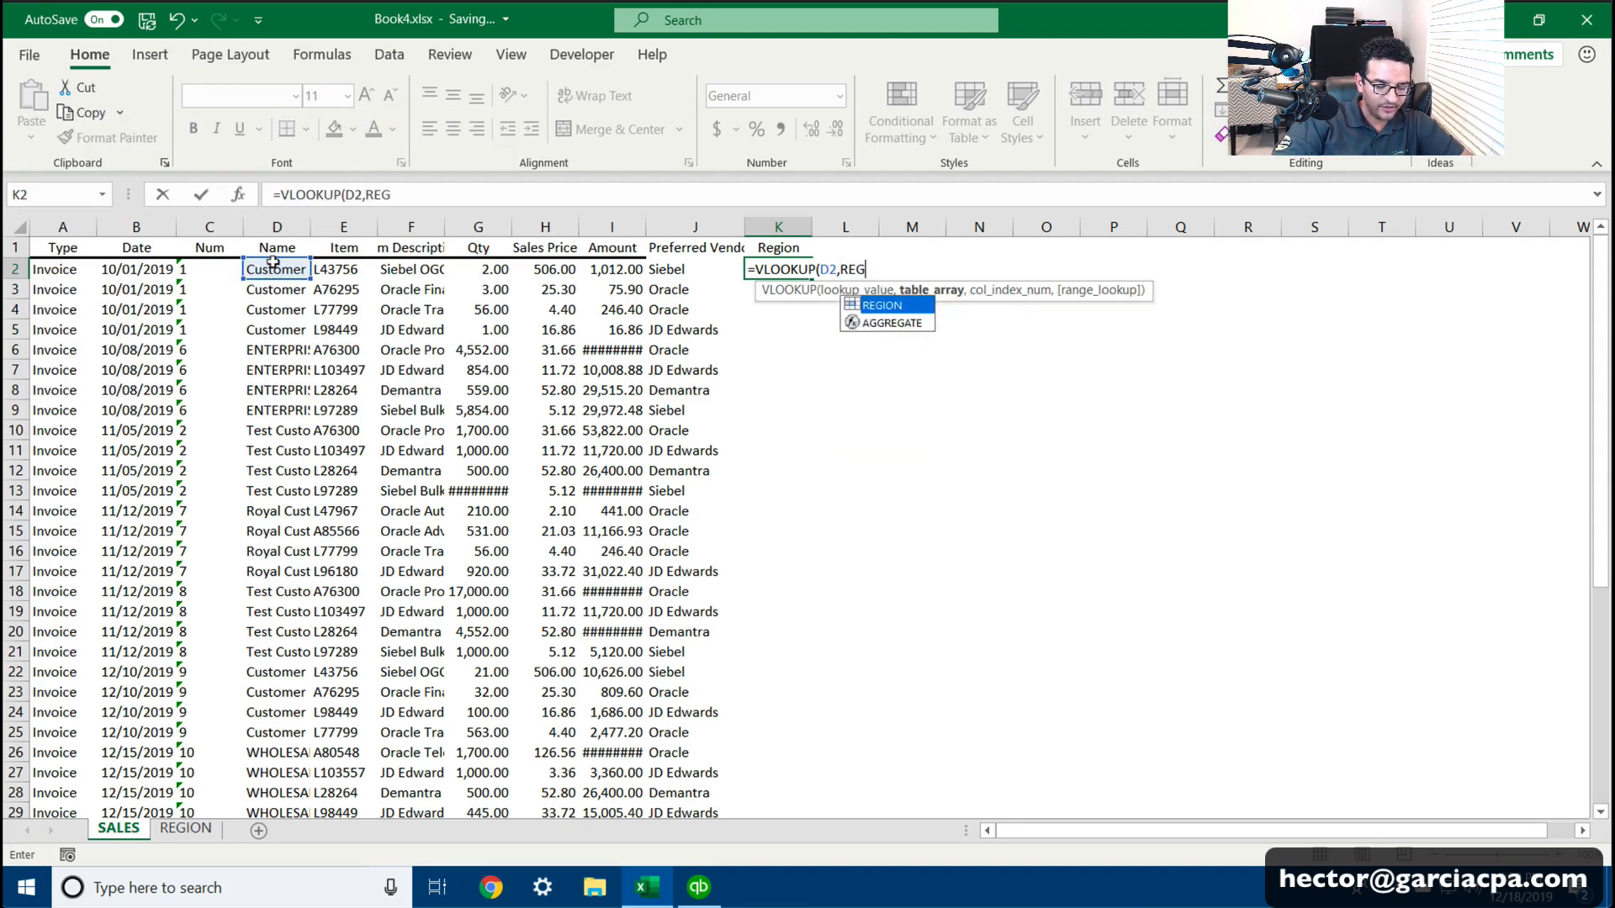
type("ION,")
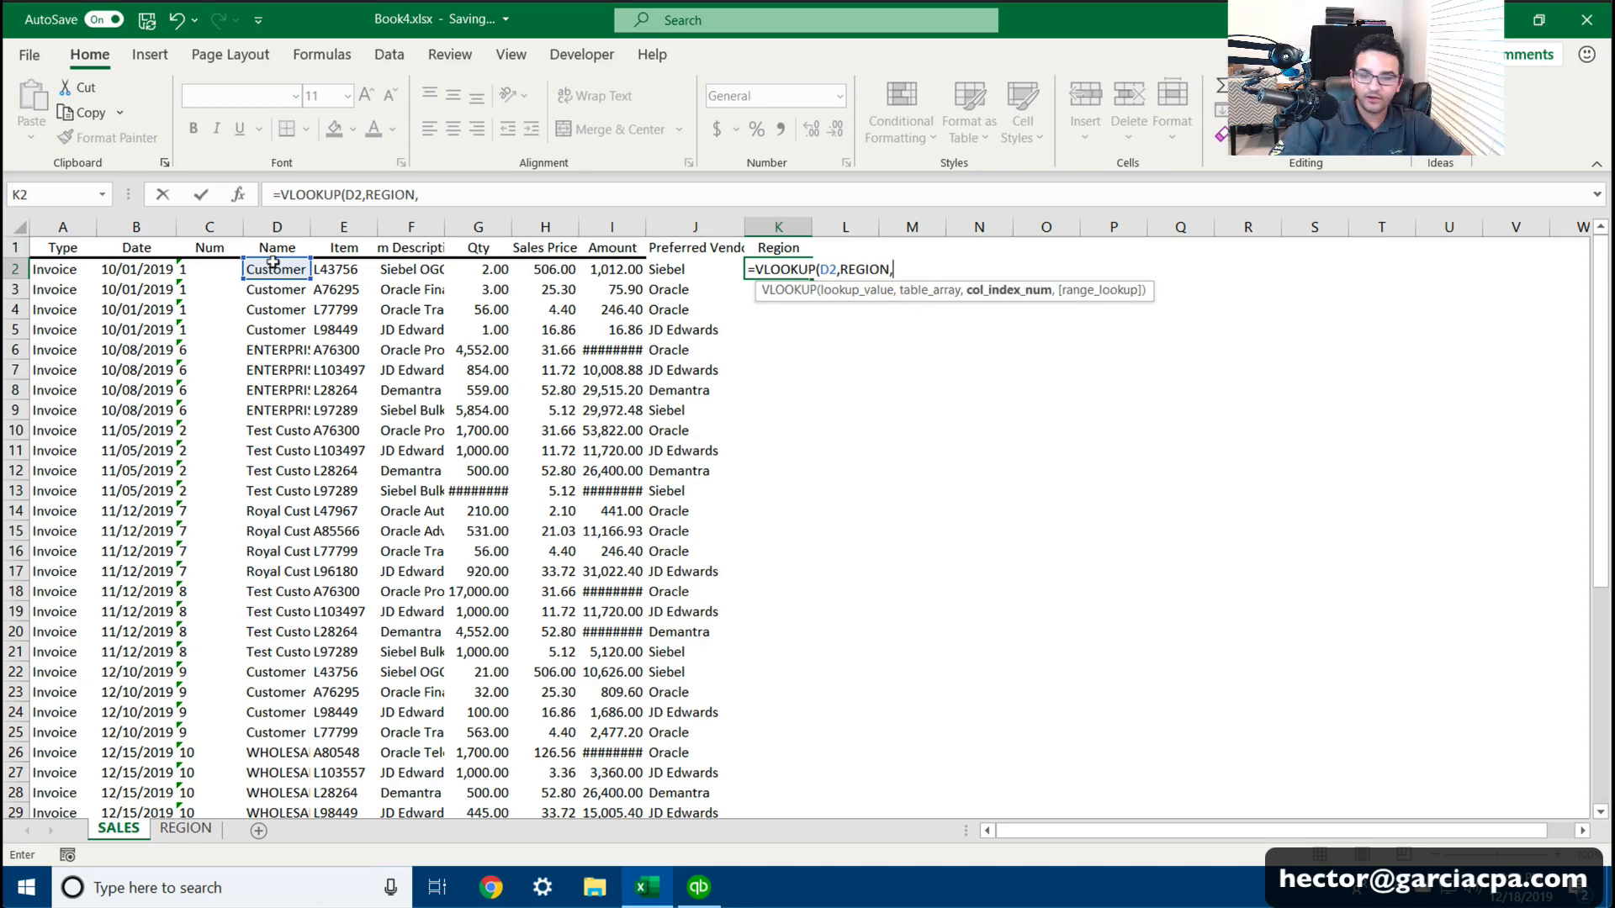
type("2,fa")
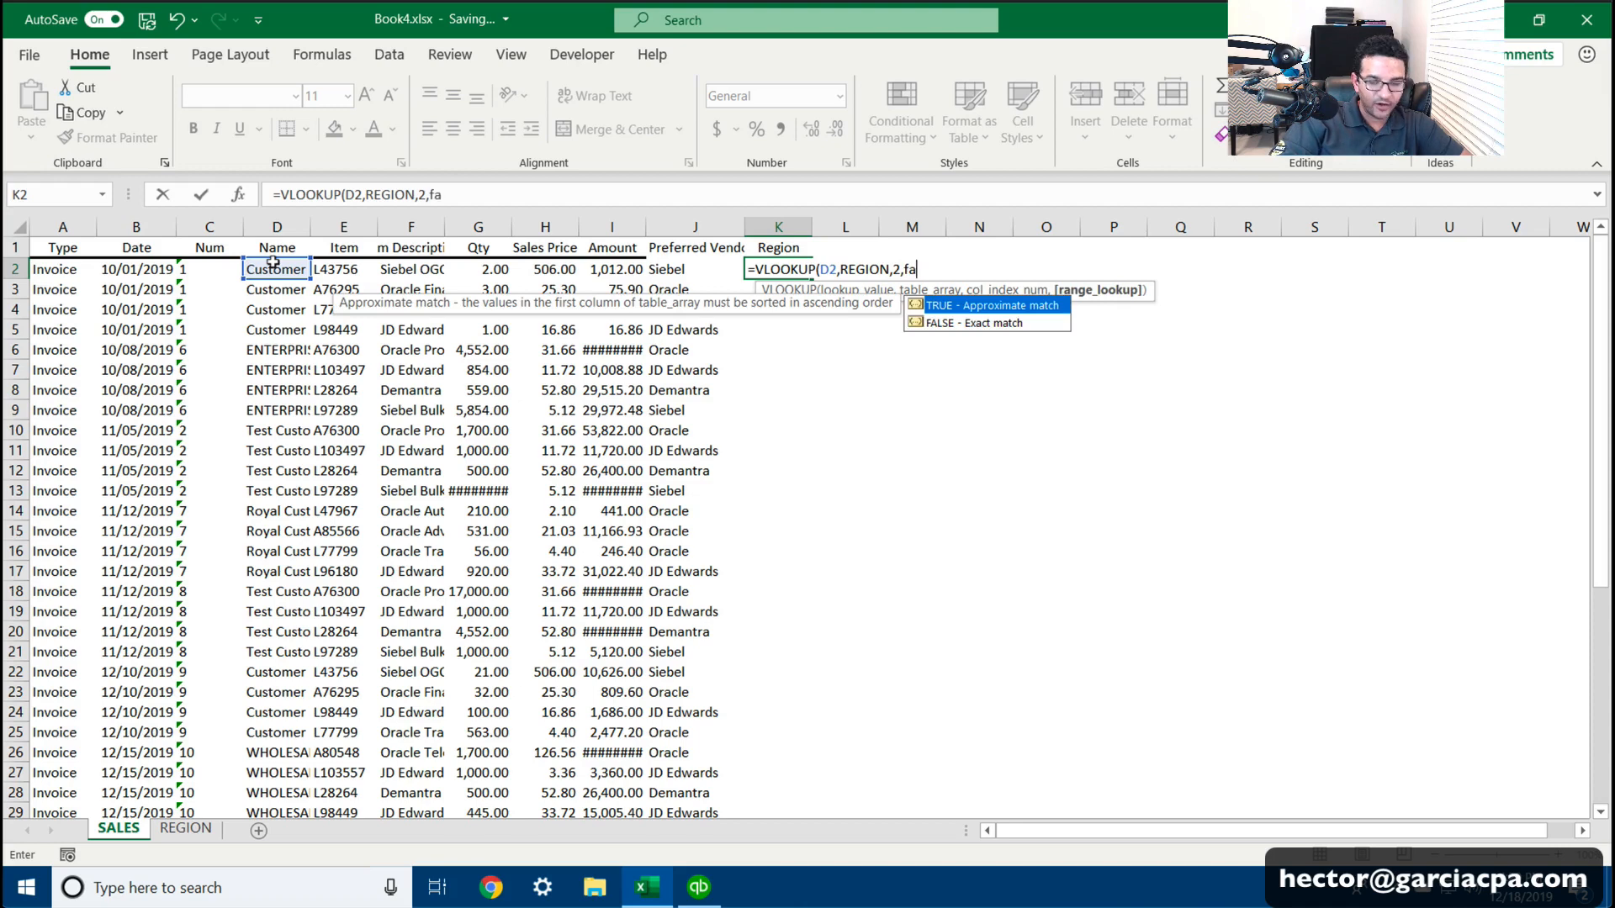
type("lse)")
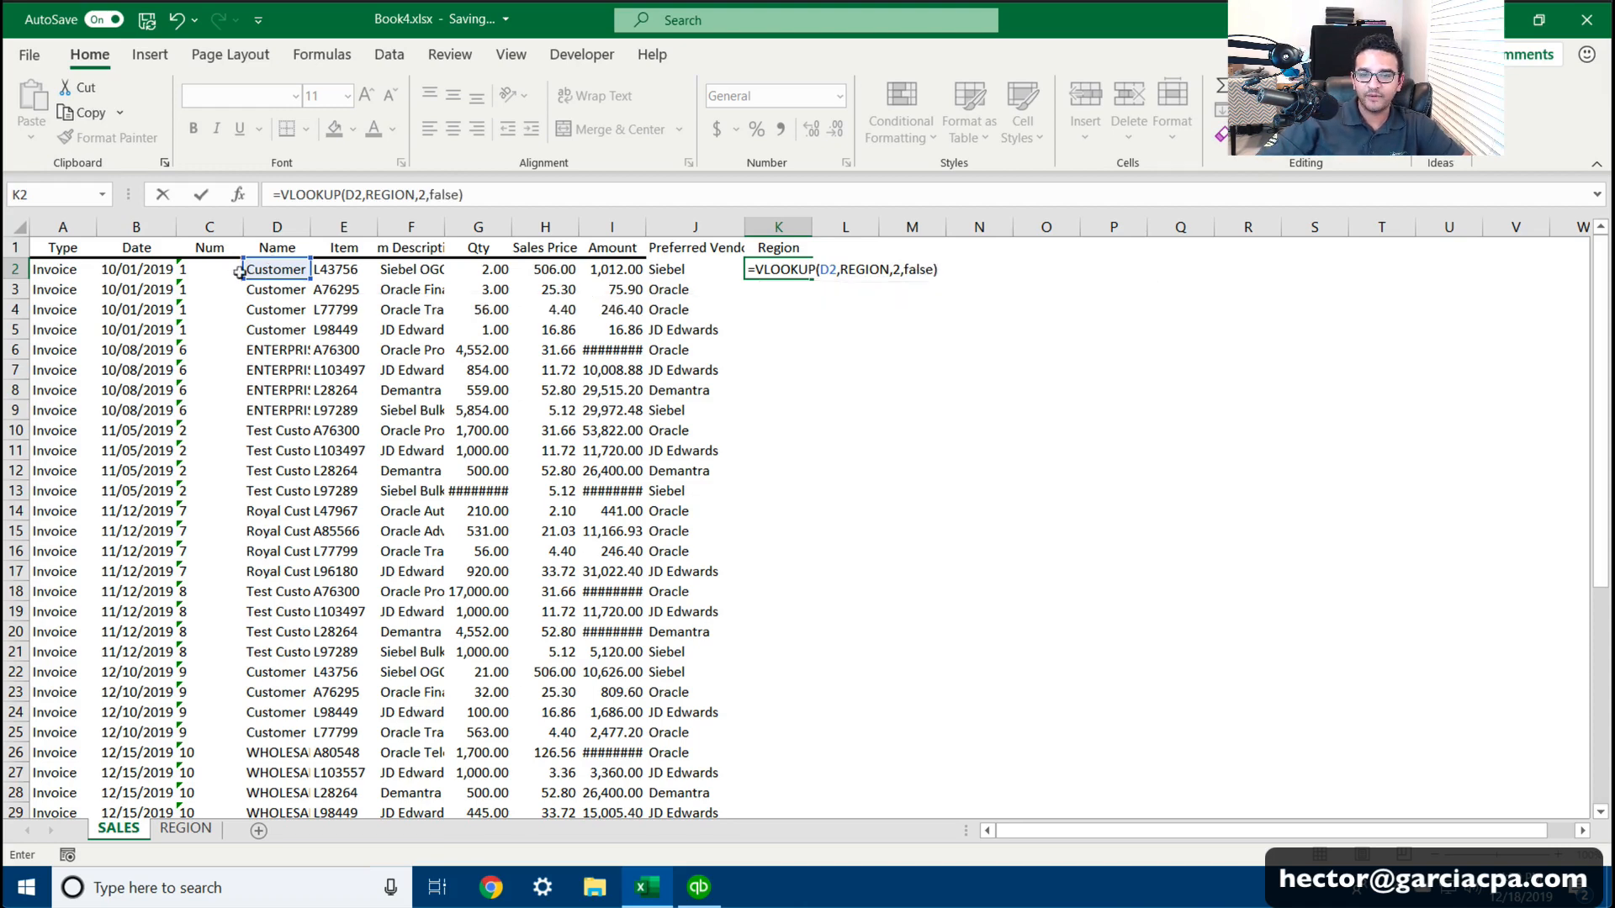
key("Return")
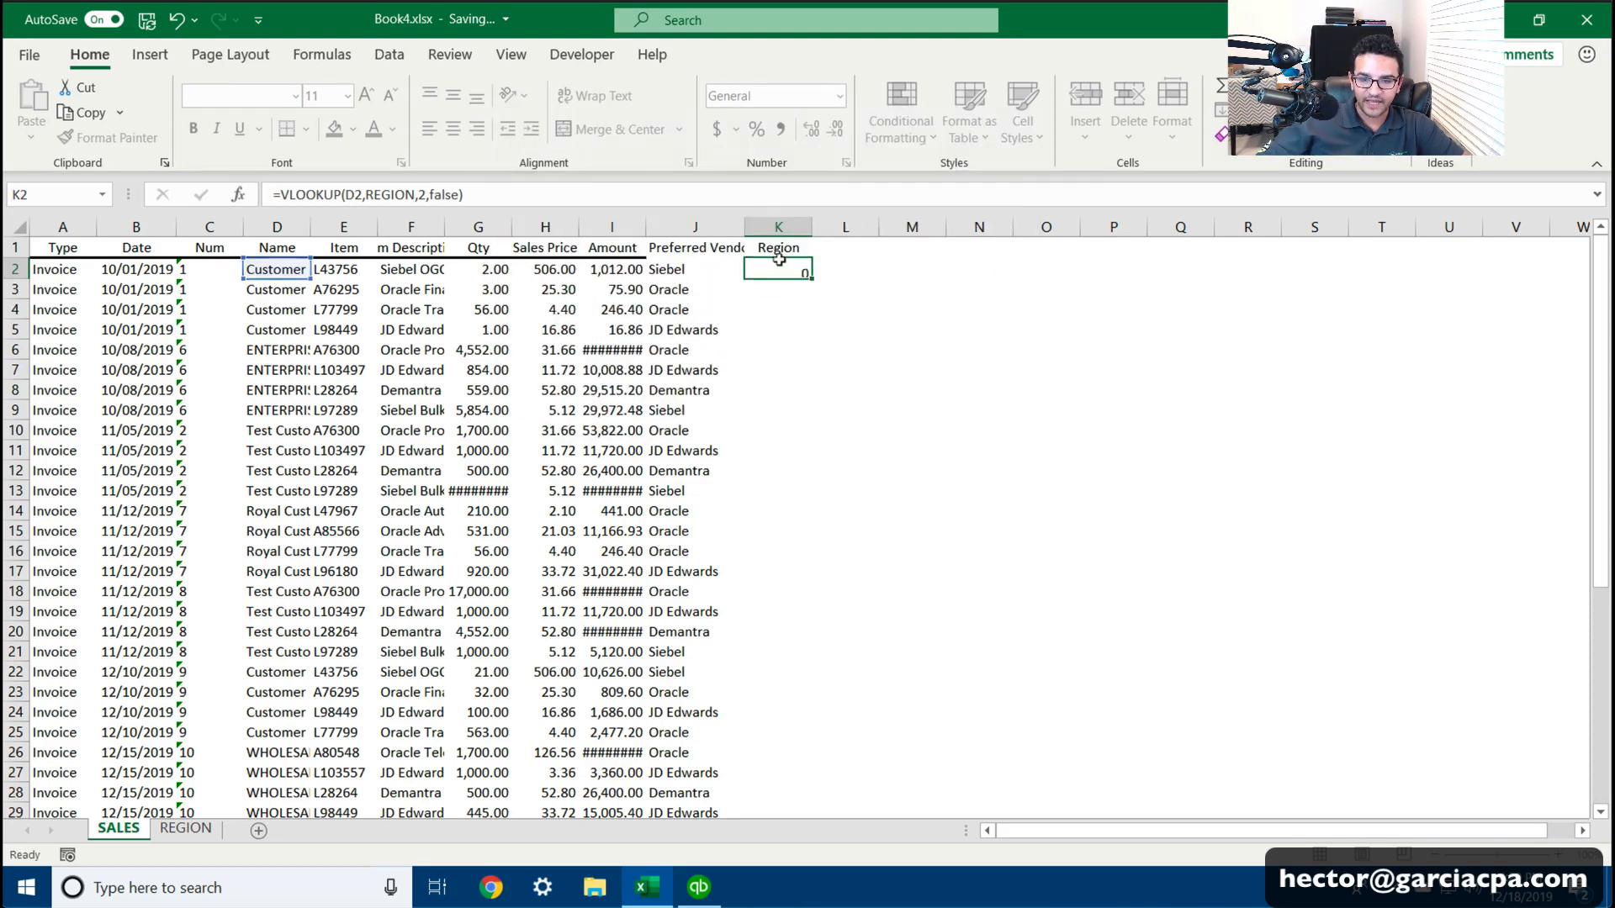
Step: Fill the Region lookup formula down all sales rows and widen the Region and Name columns
left_click(775, 264)
double_click(803, 271)
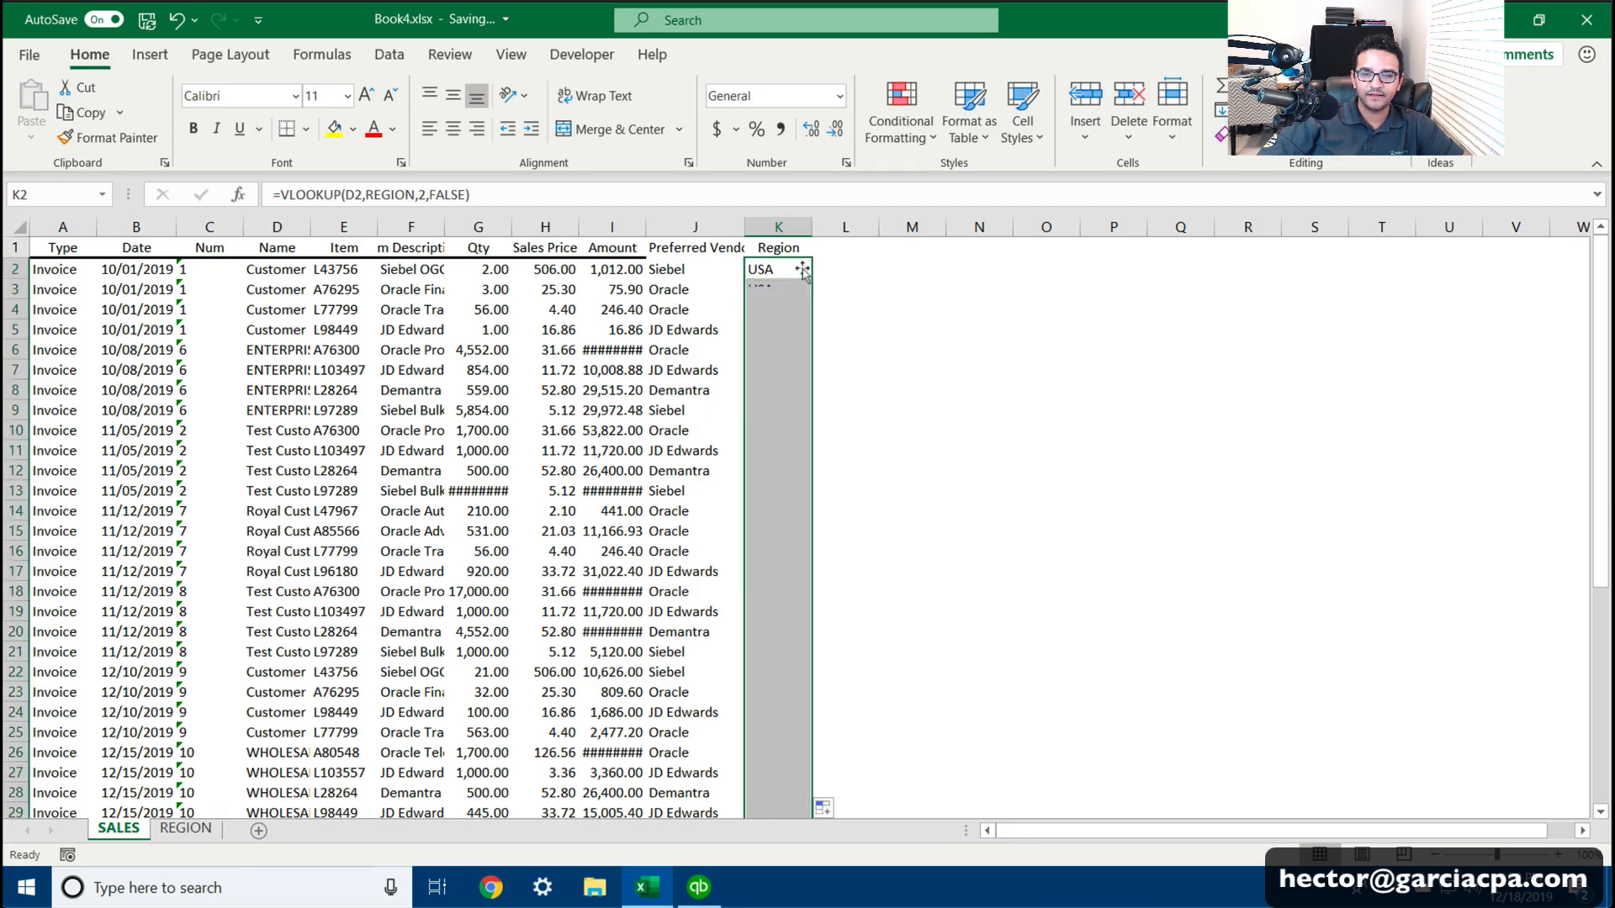
left_click_drag(799, 211, 839, 212)
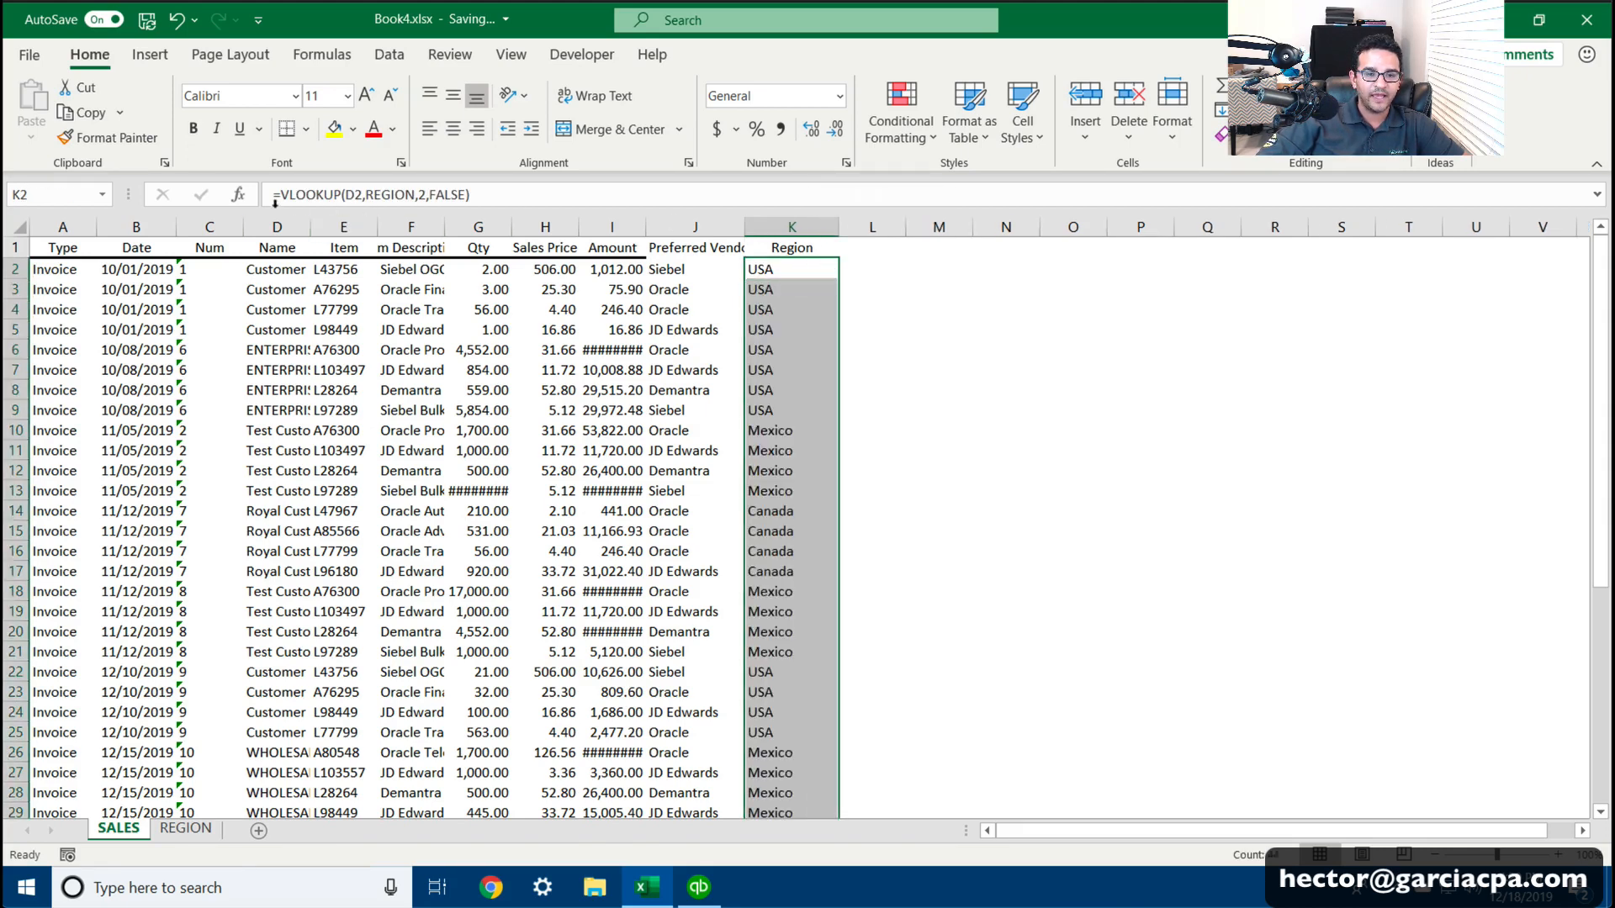
left_click_drag(311, 225, 434, 222)
left_click(459, 350)
left_click(302, 330)
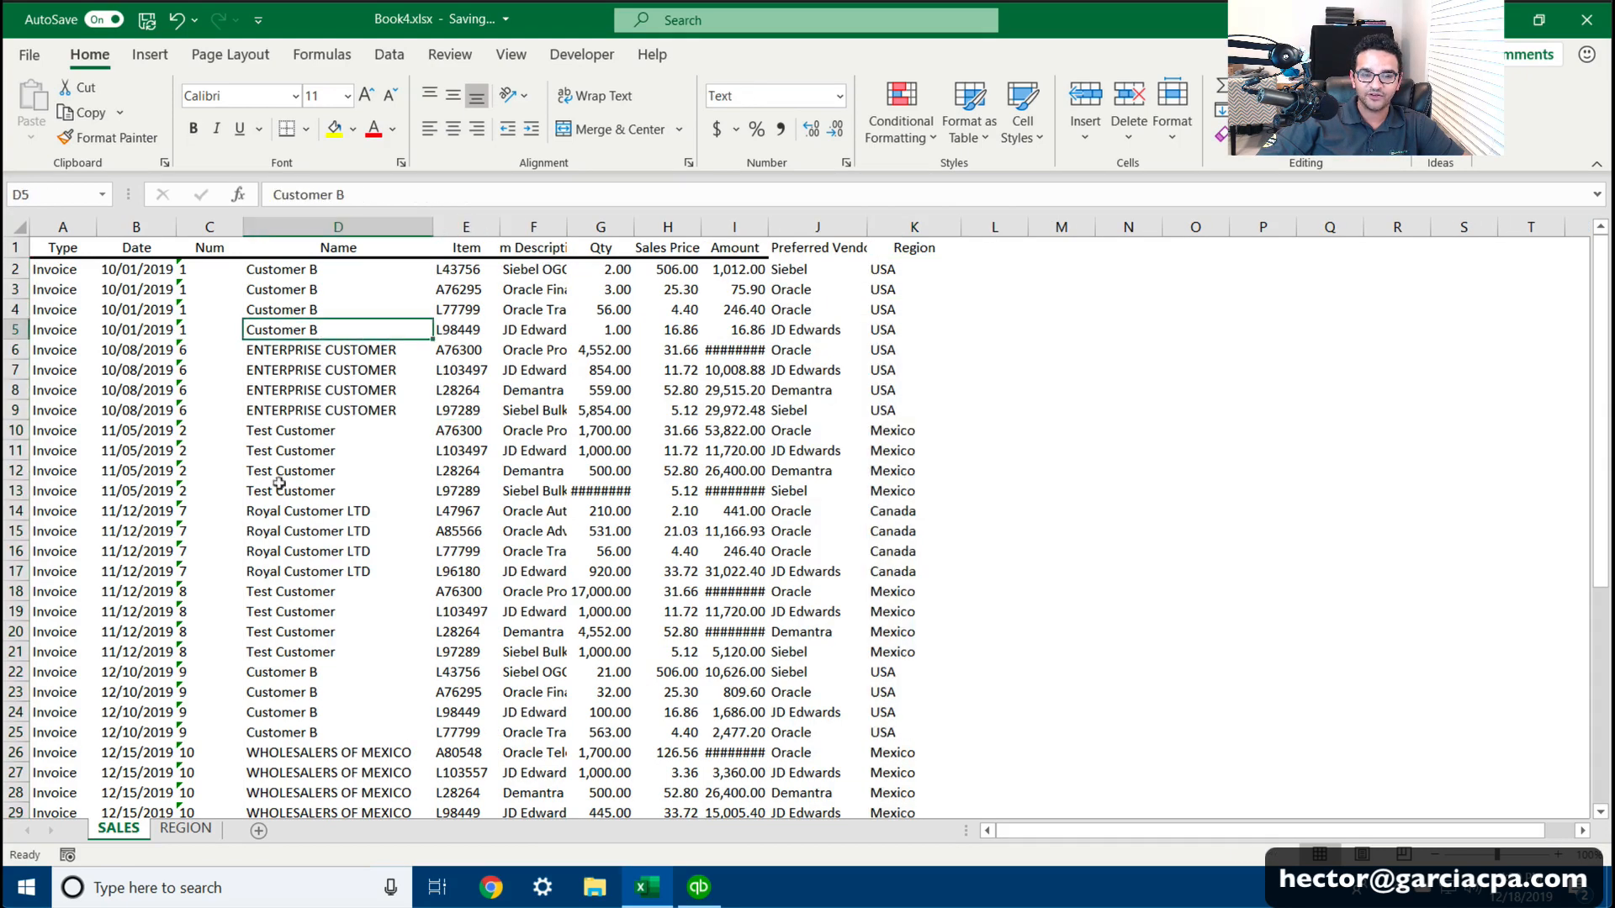
left_click(282, 611)
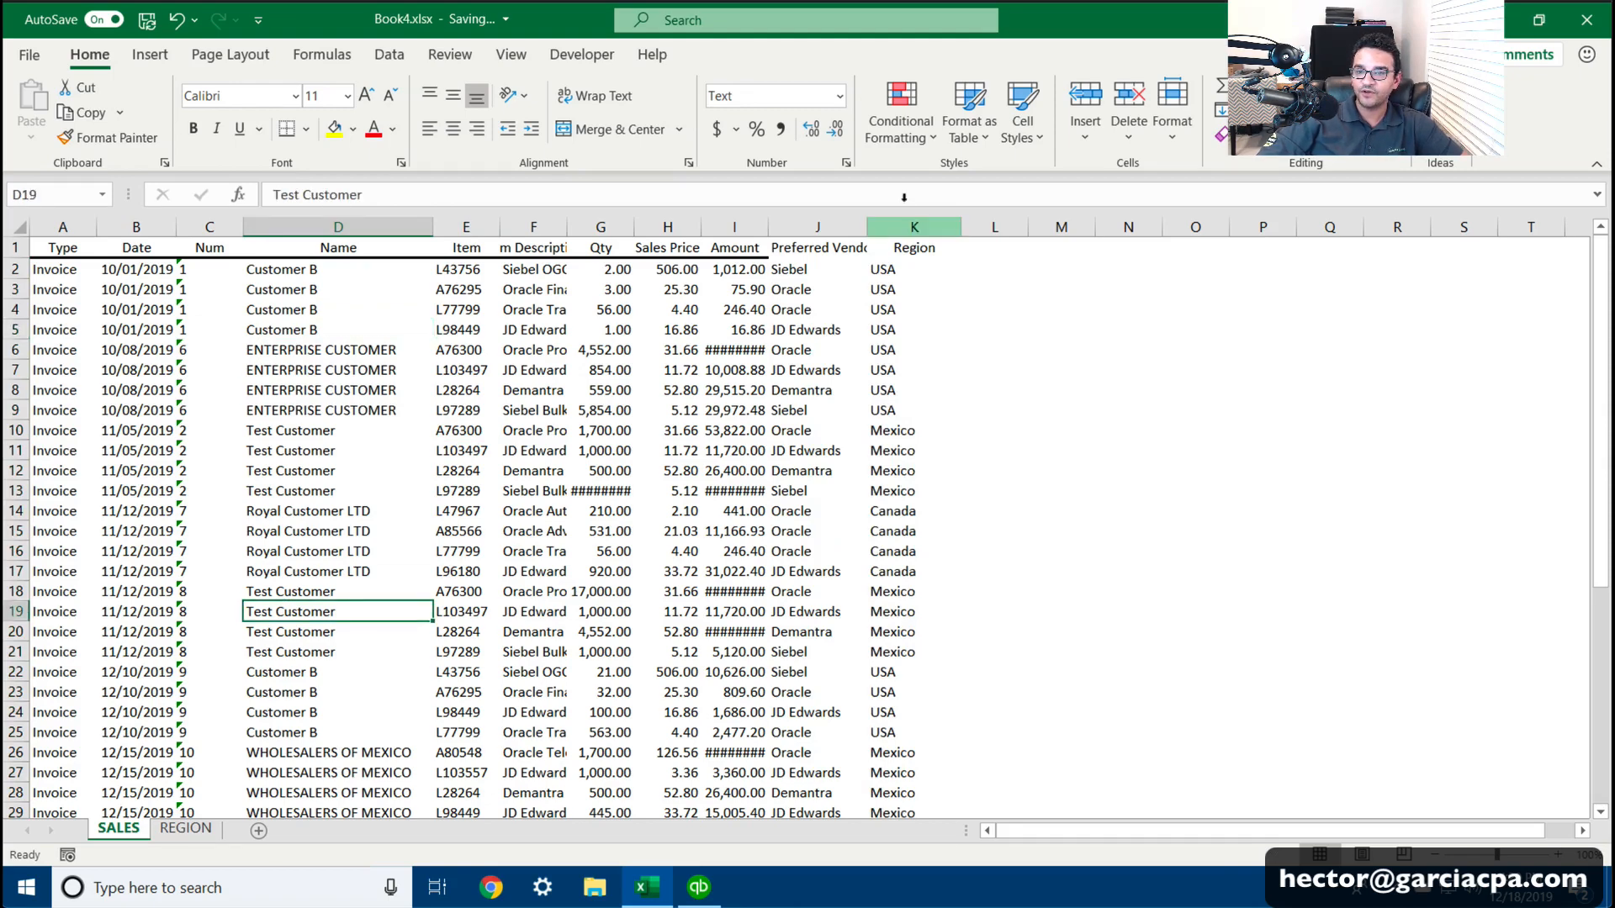
Step: Replace the Region column's lookup formulas with their values by copying the column and pasting values over it
left_click(917, 228)
right_click(924, 232)
left_click(971, 271)
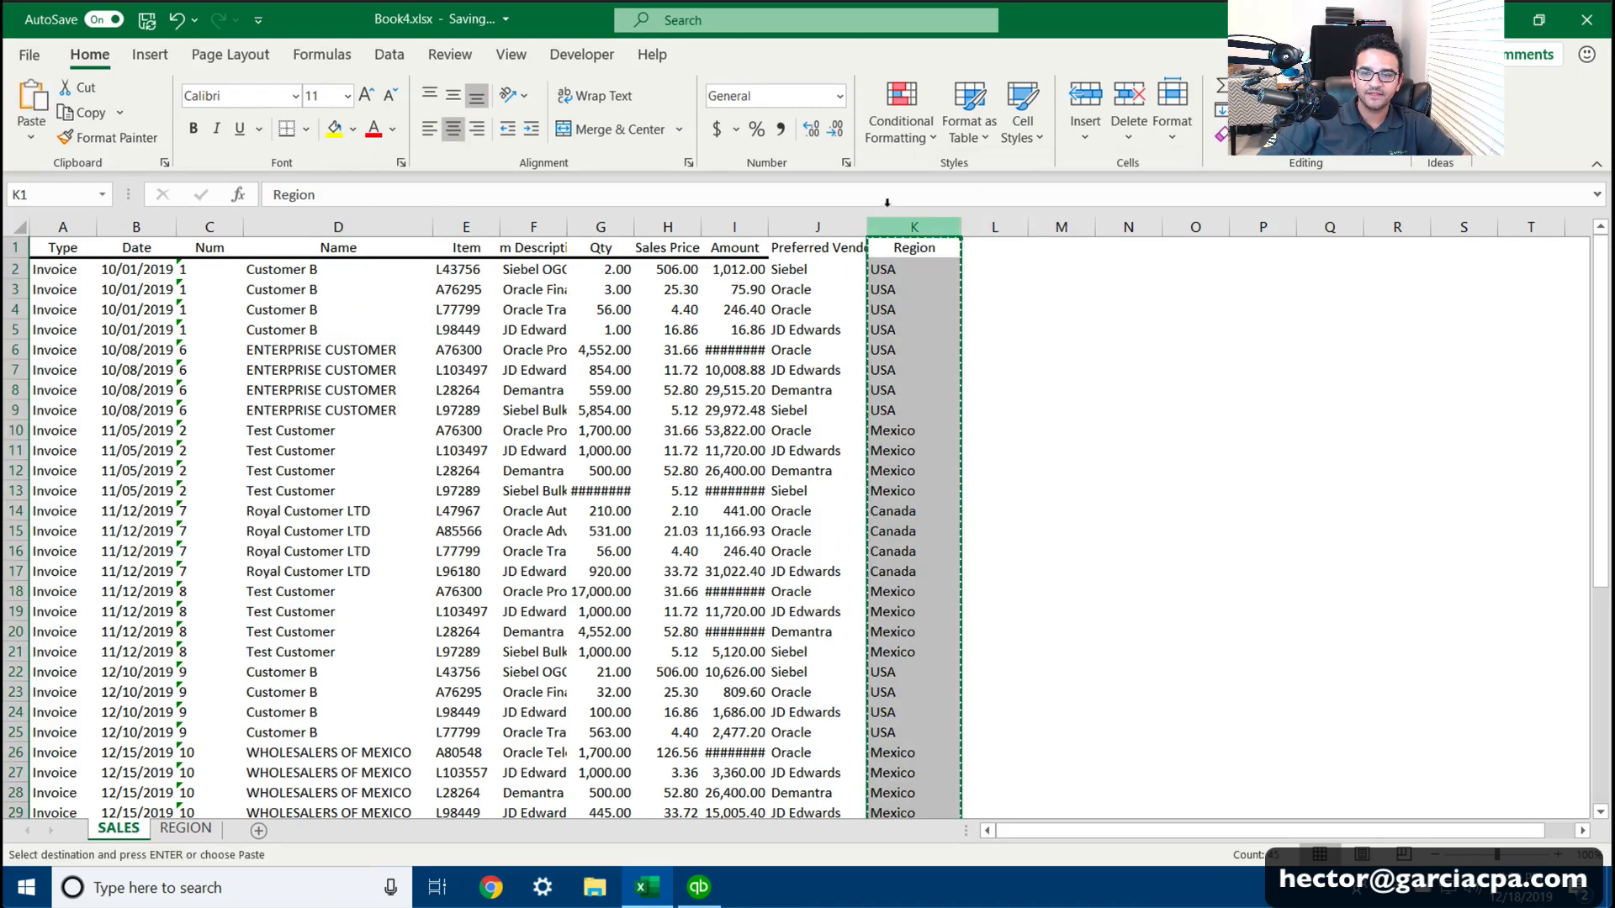
right_click(910, 229)
left_click(987, 336)
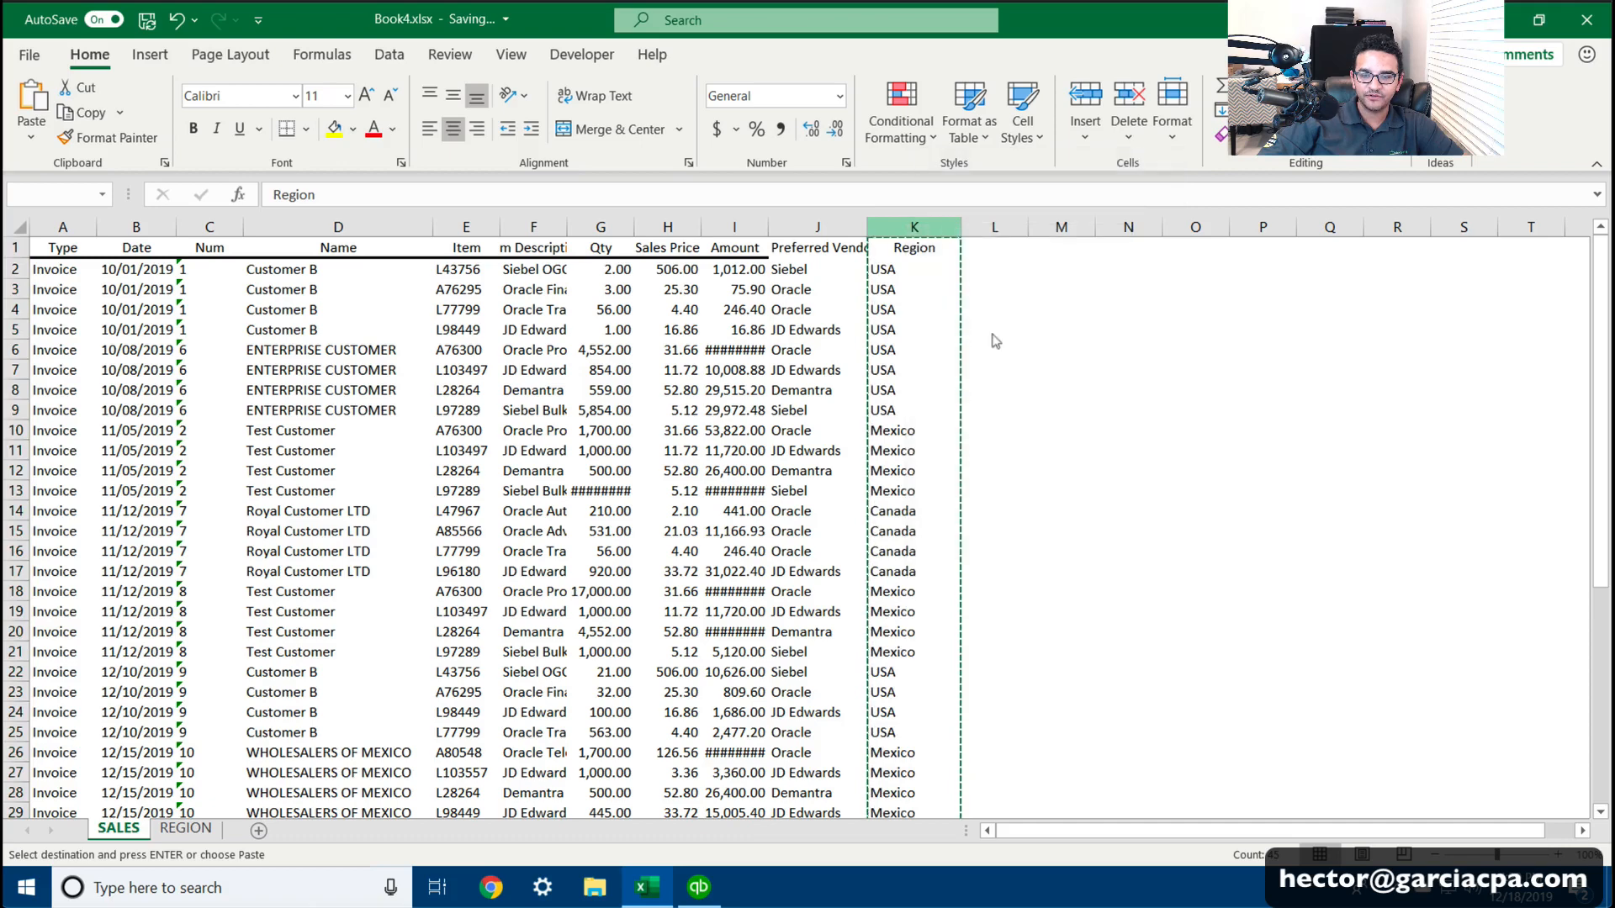
left_click(837, 369)
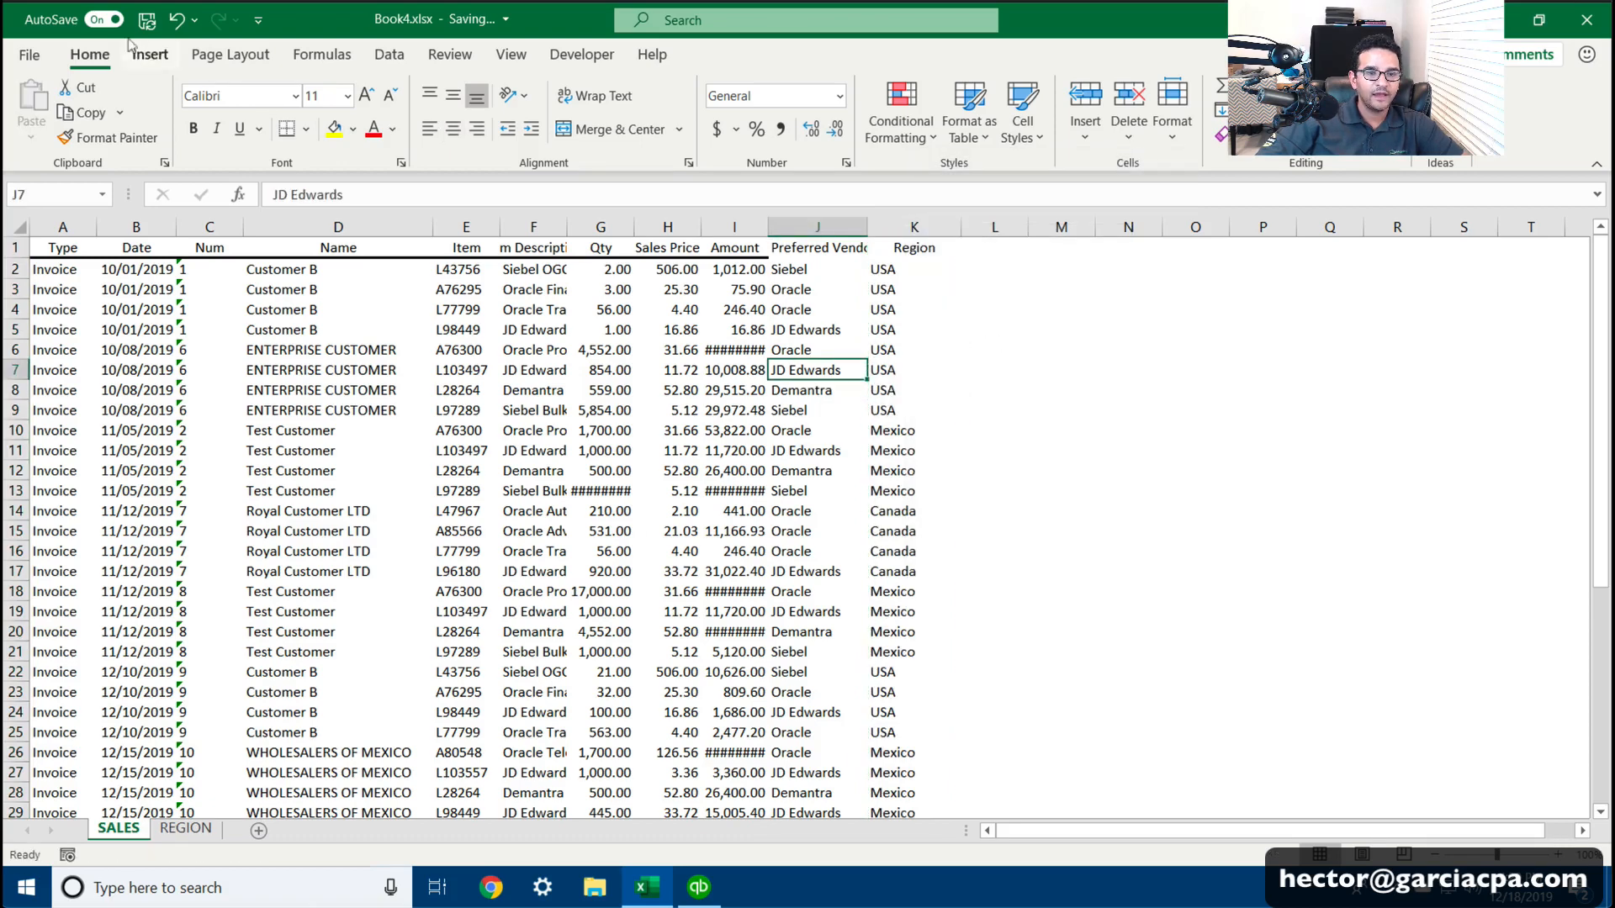
Step: Delete the REGION sheet from the workbook and confirm the permanent deletion
right_click(187, 828)
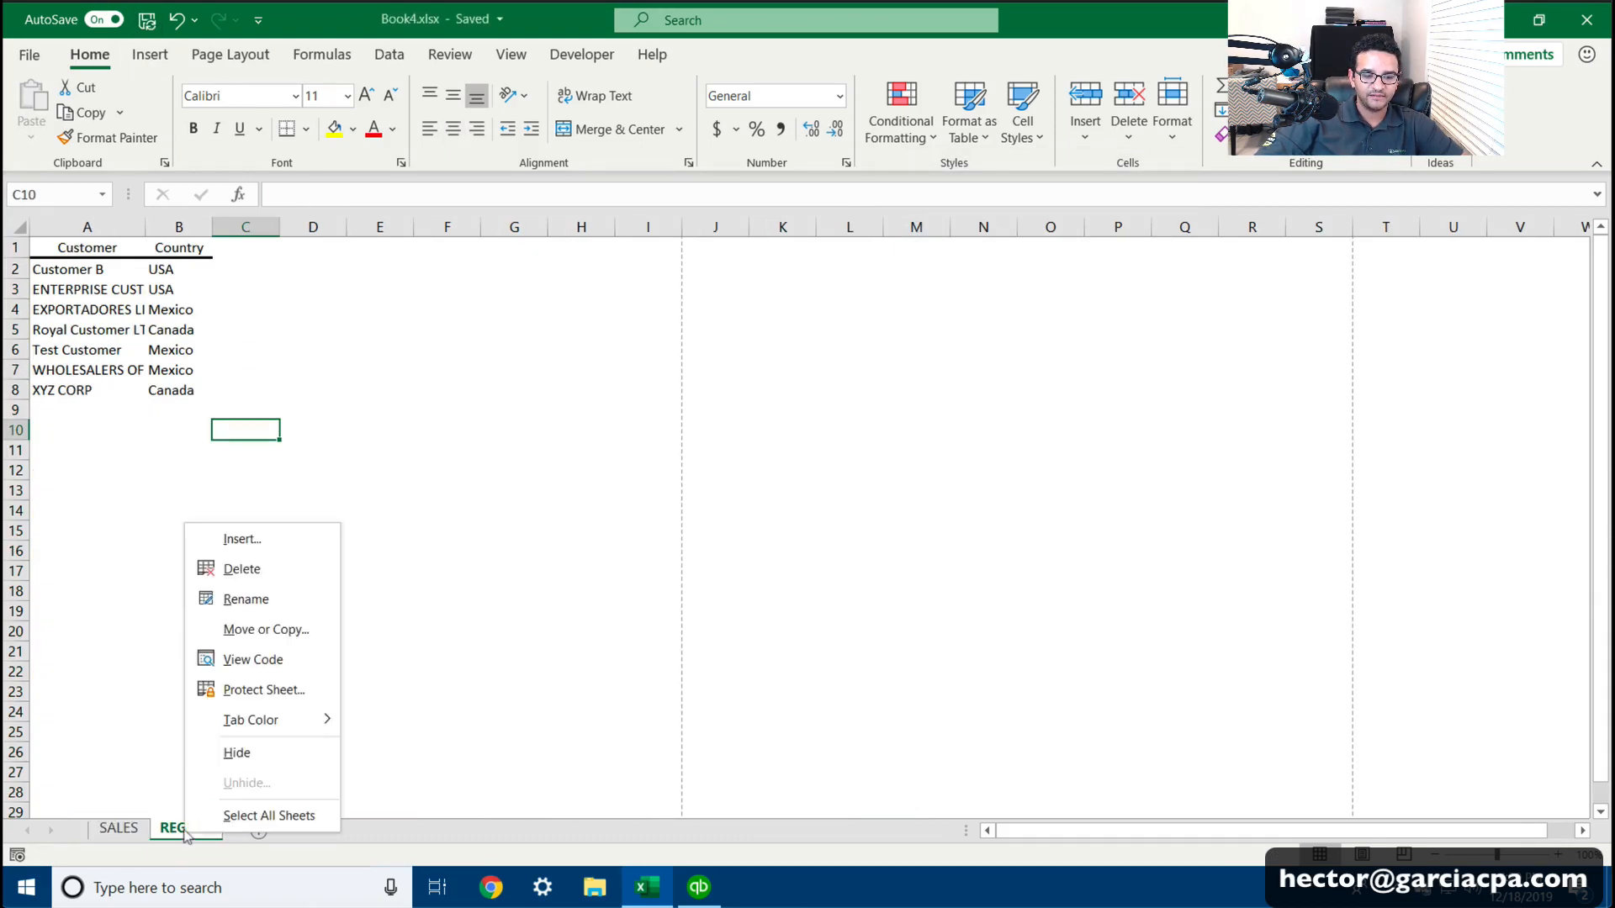
left_click(241, 566)
left_click(800, 505)
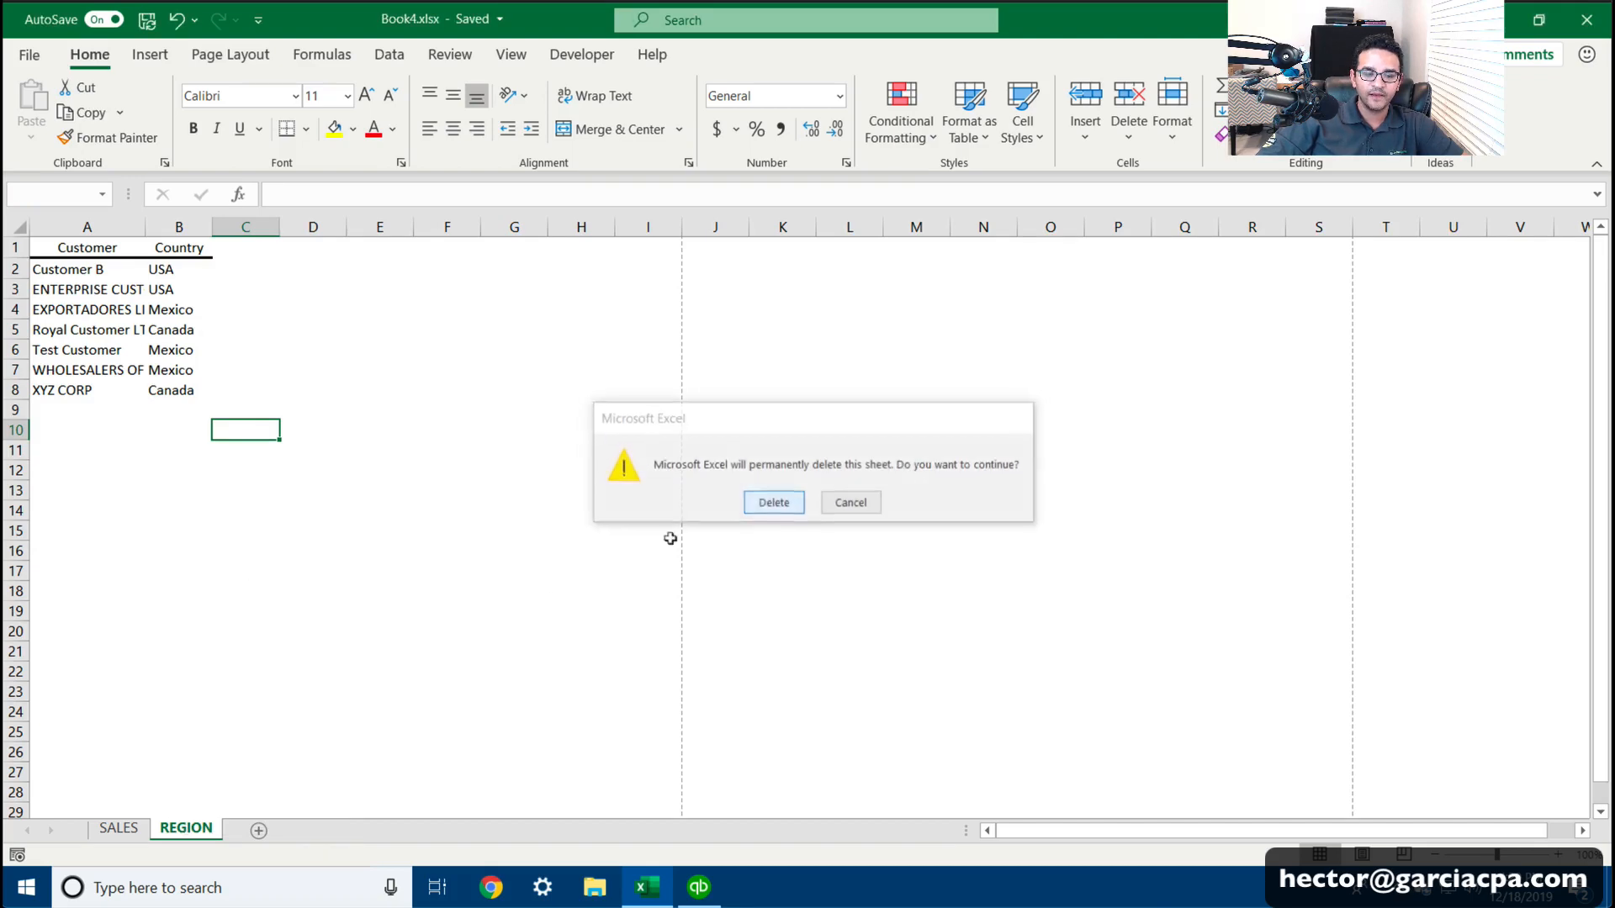
Step: Create a PivotTable on a new worksheet from the full SALES data range A1:K45
left_click(238, 341)
key("ctrl+a")
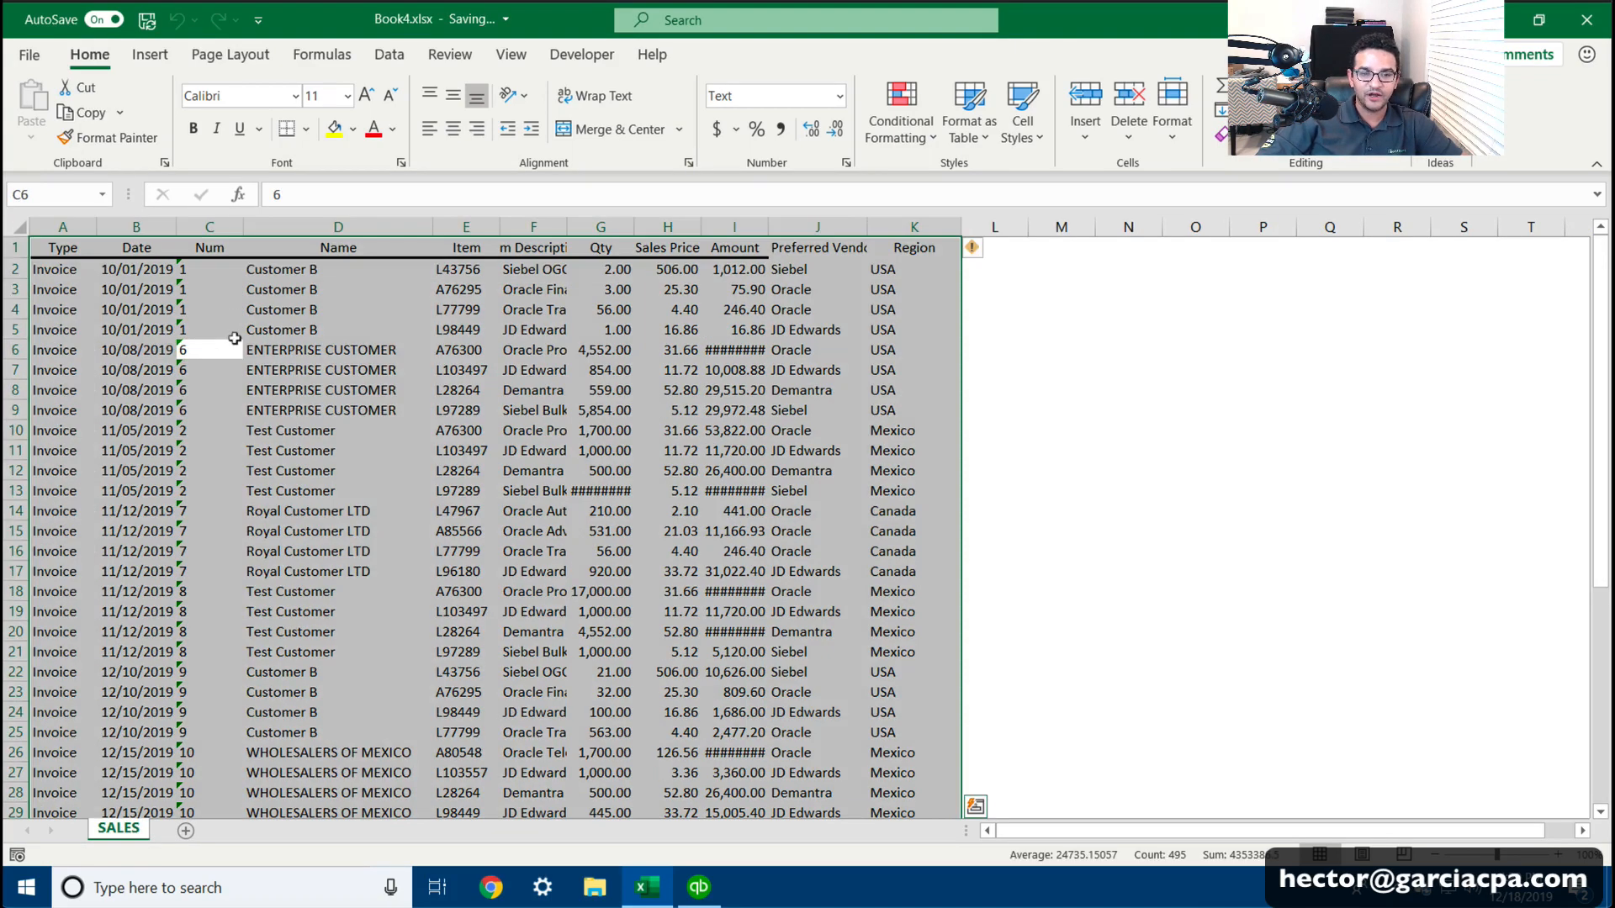
left_click(150, 55)
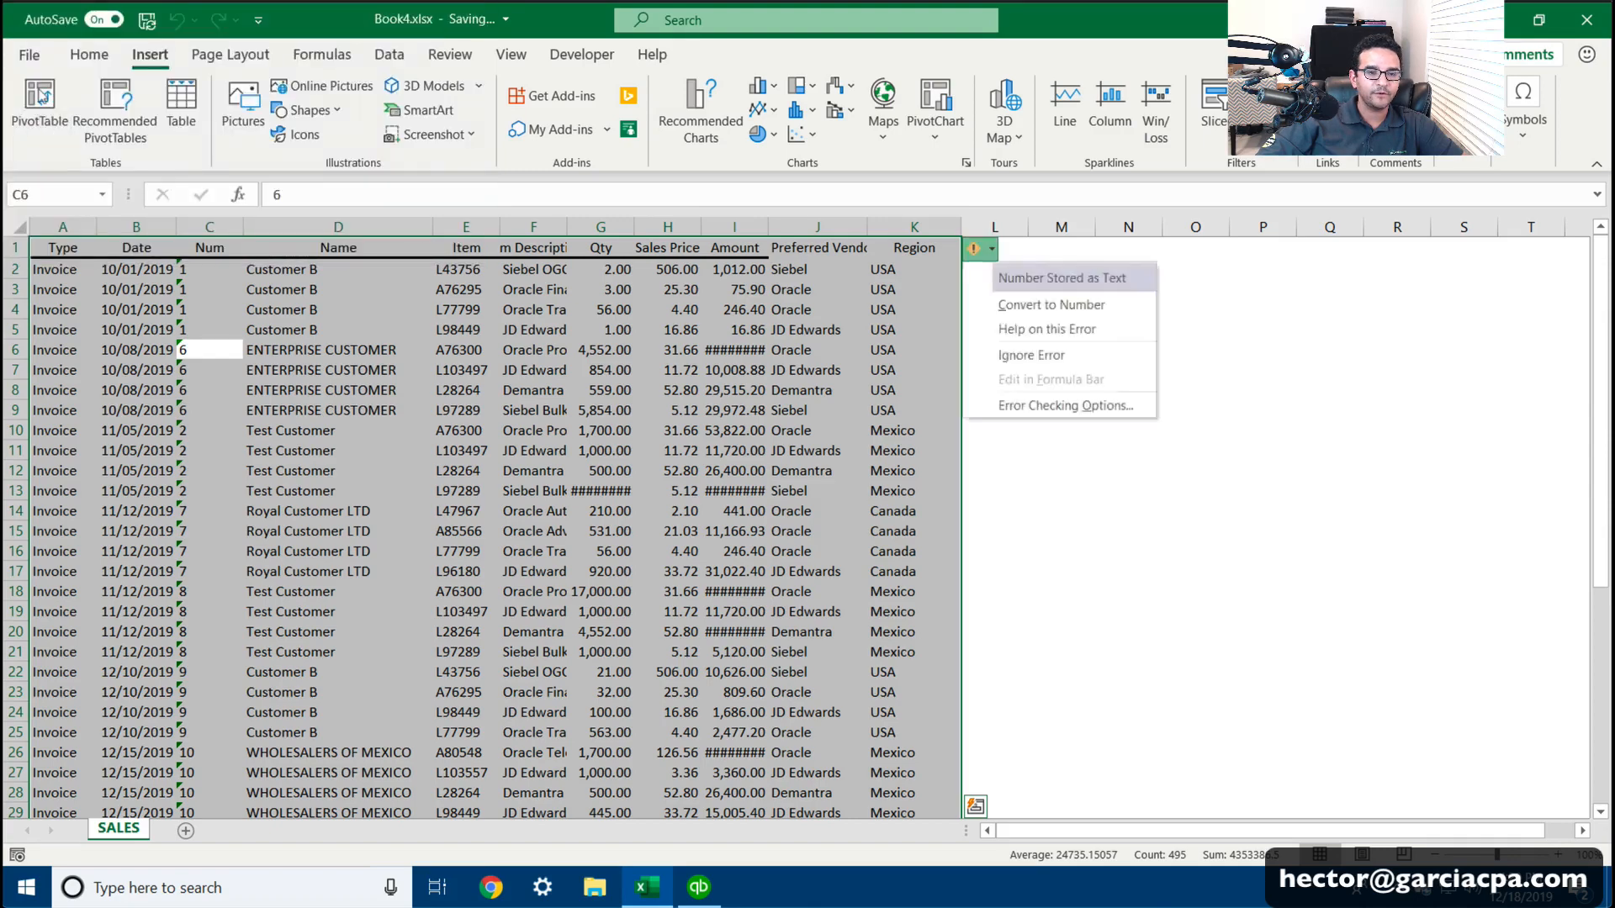
left_click(40, 95)
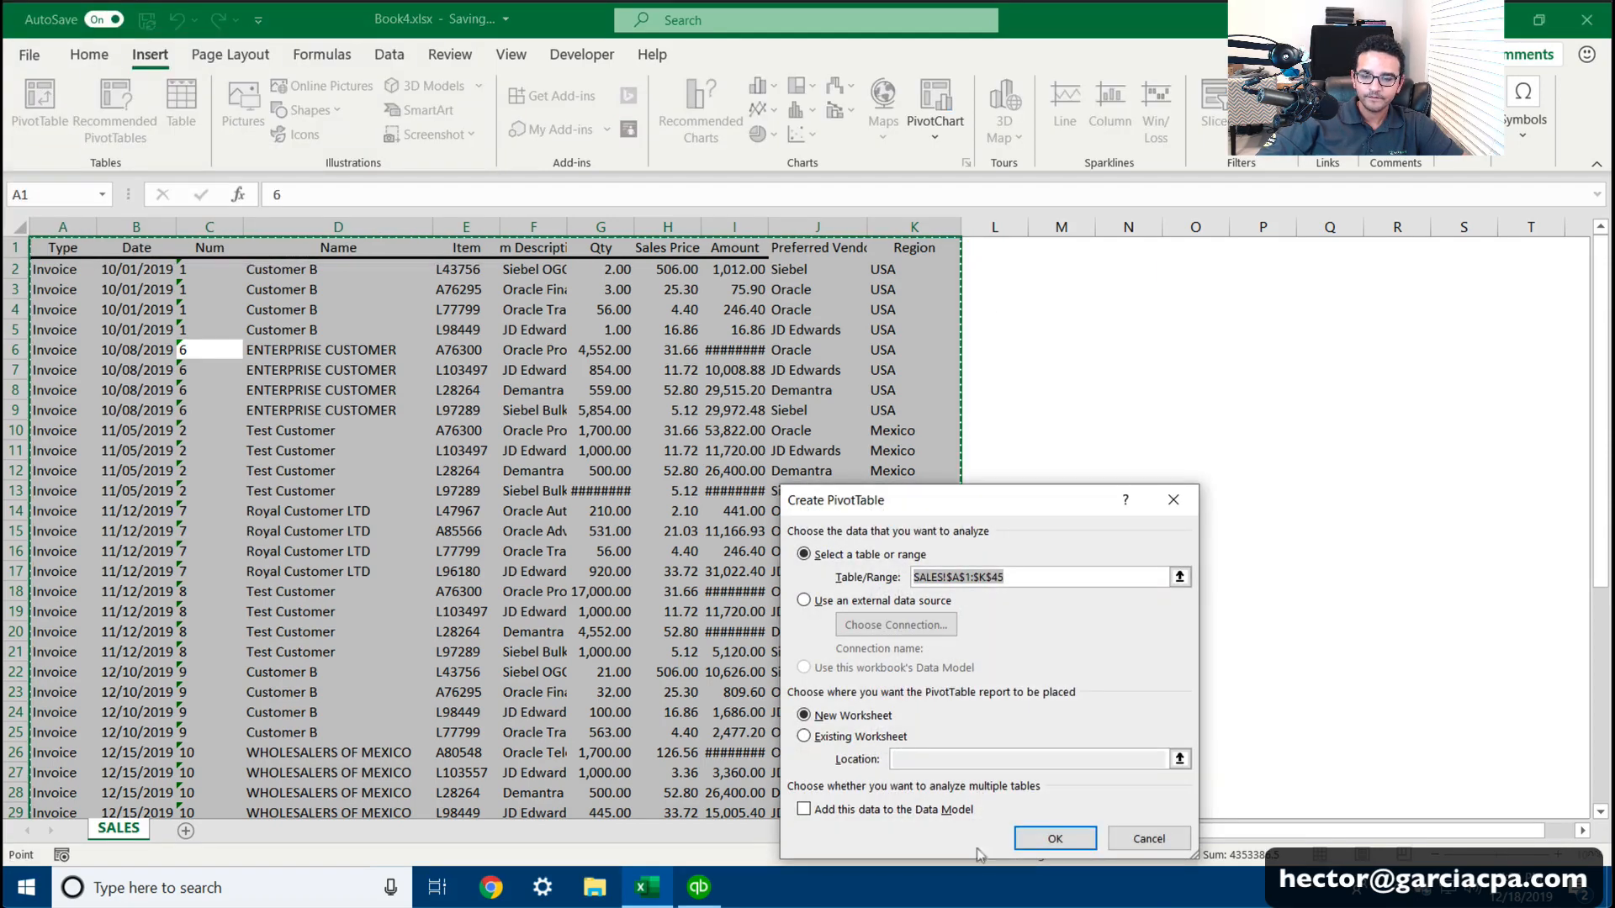
left_click(1047, 833)
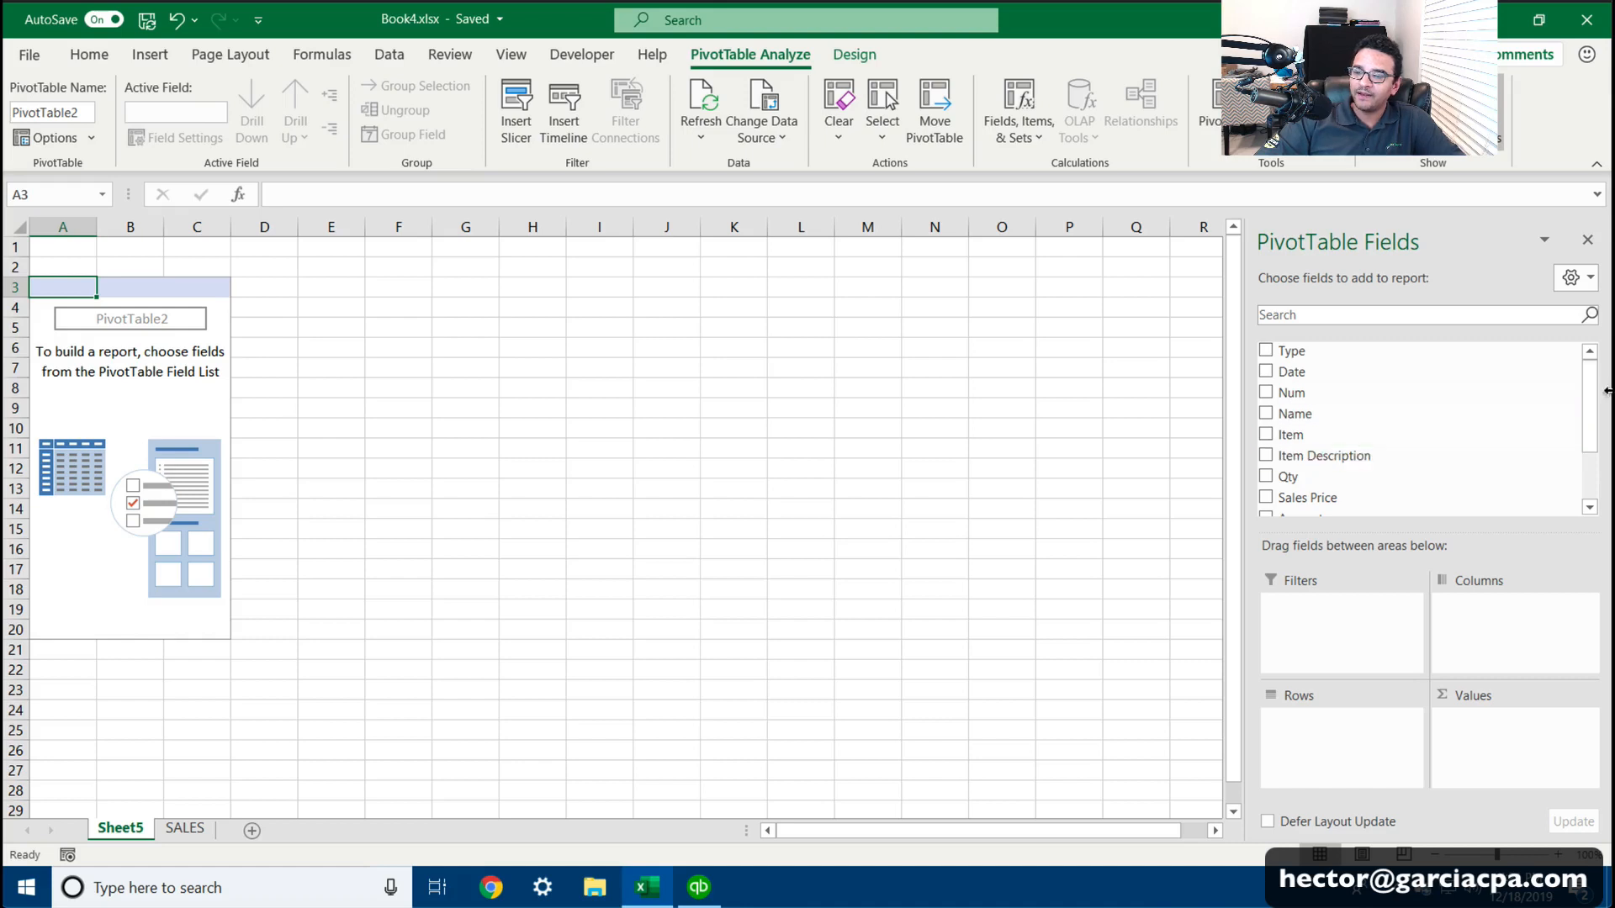
Step: Set up the PivotTable with Region and then Preferred Vendor as rows and the sum of Amount as values
scroll(1590, 395, "down", 3)
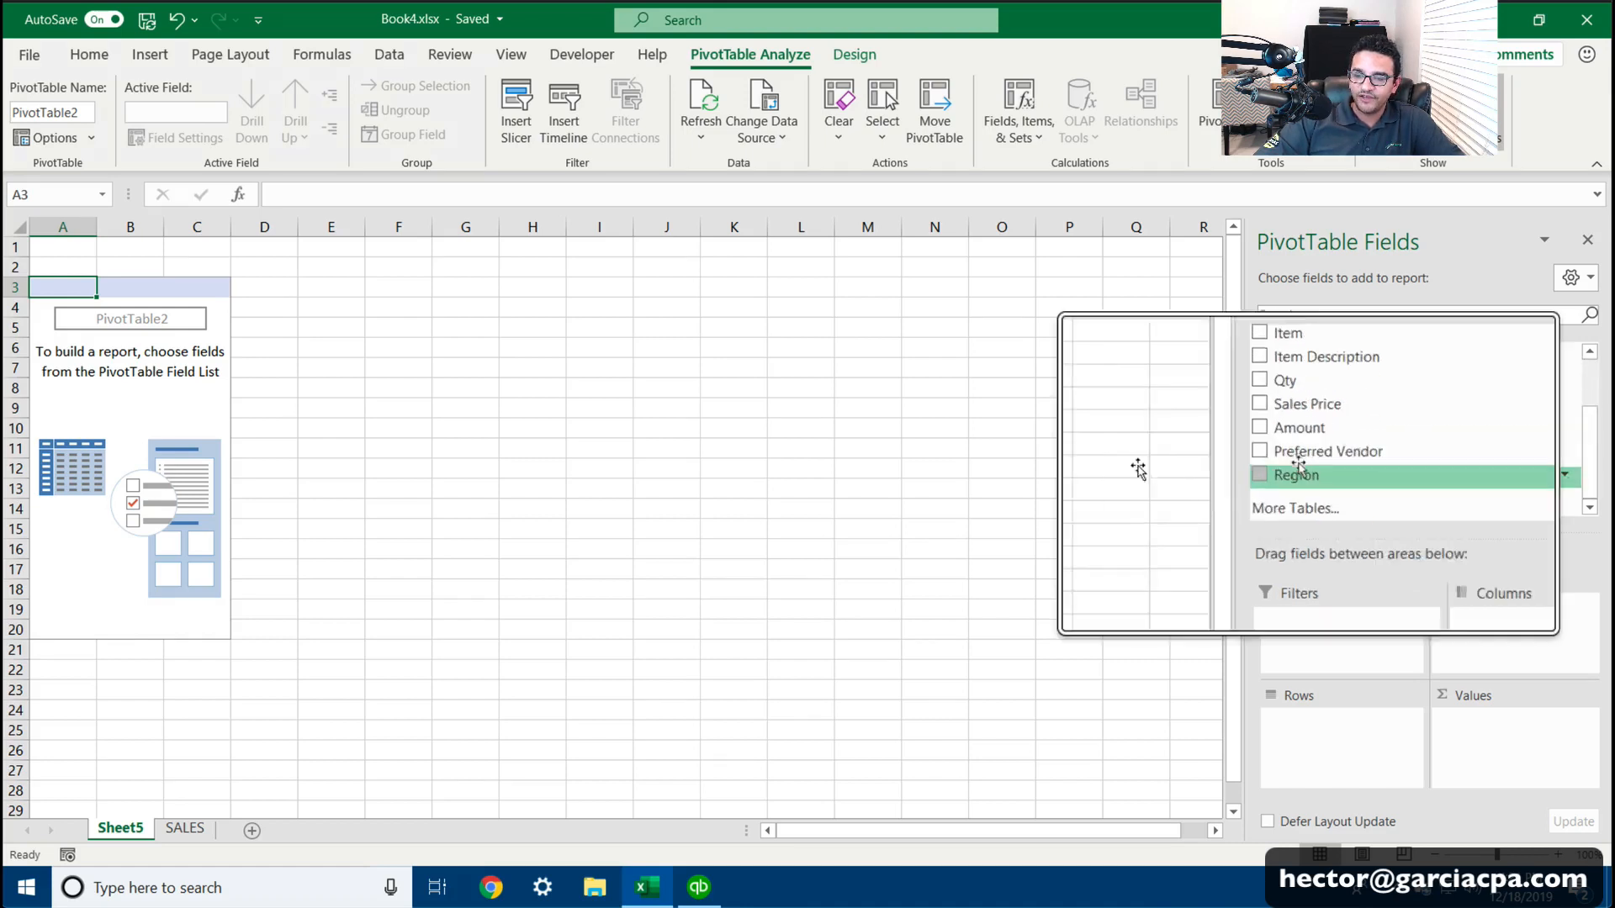
left_click_drag(1308, 474, 1311, 719)
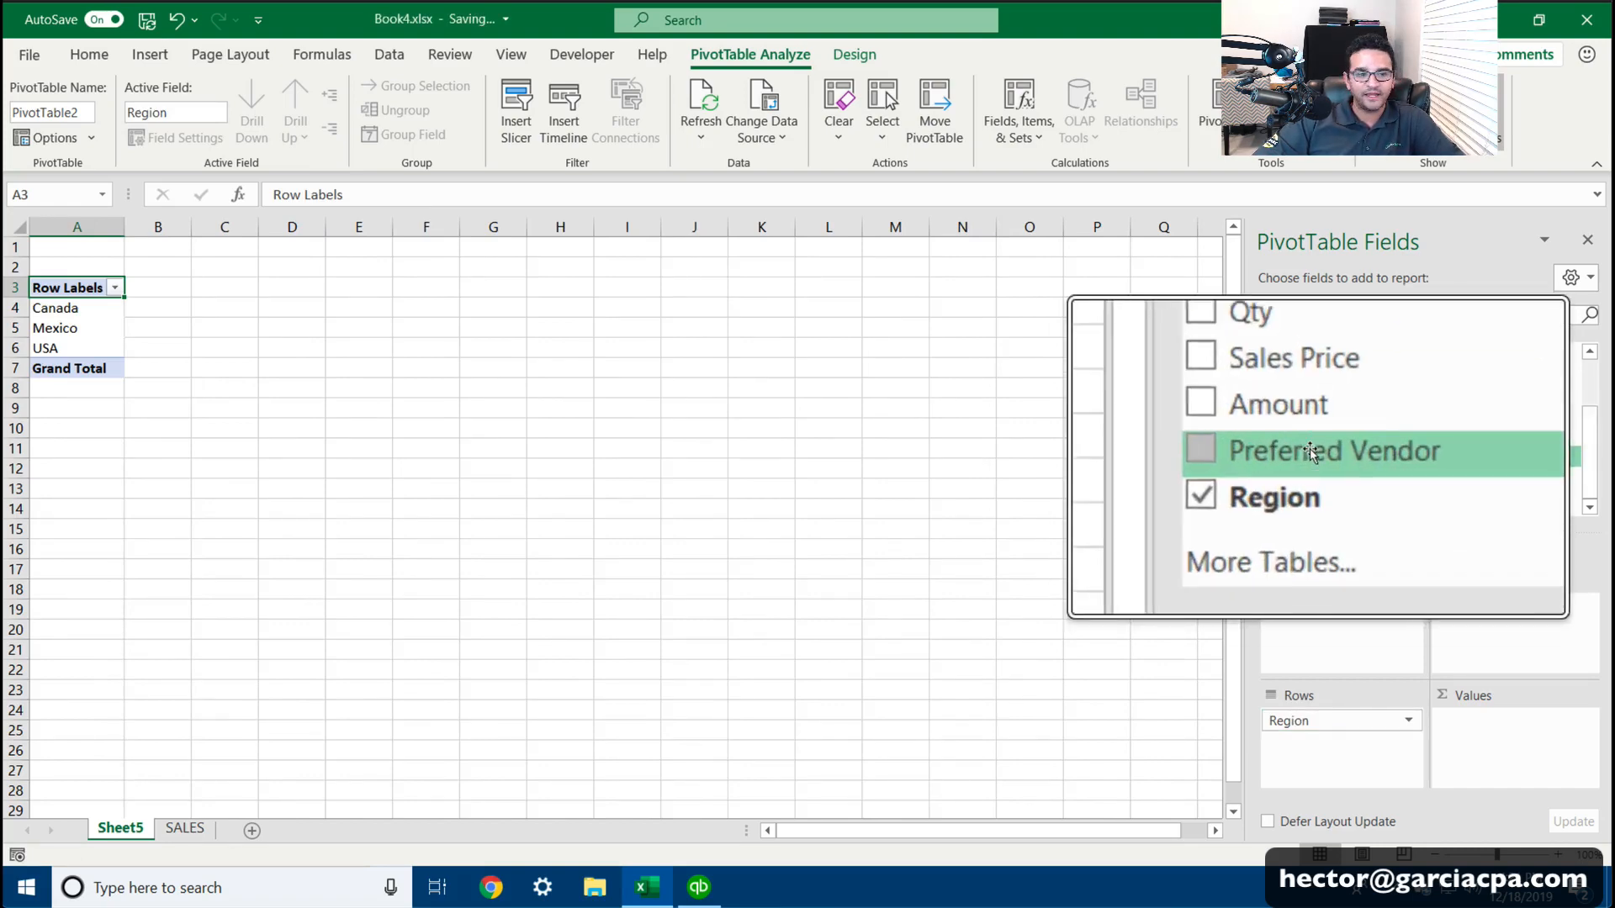
left_click_drag(1308, 454, 1317, 738)
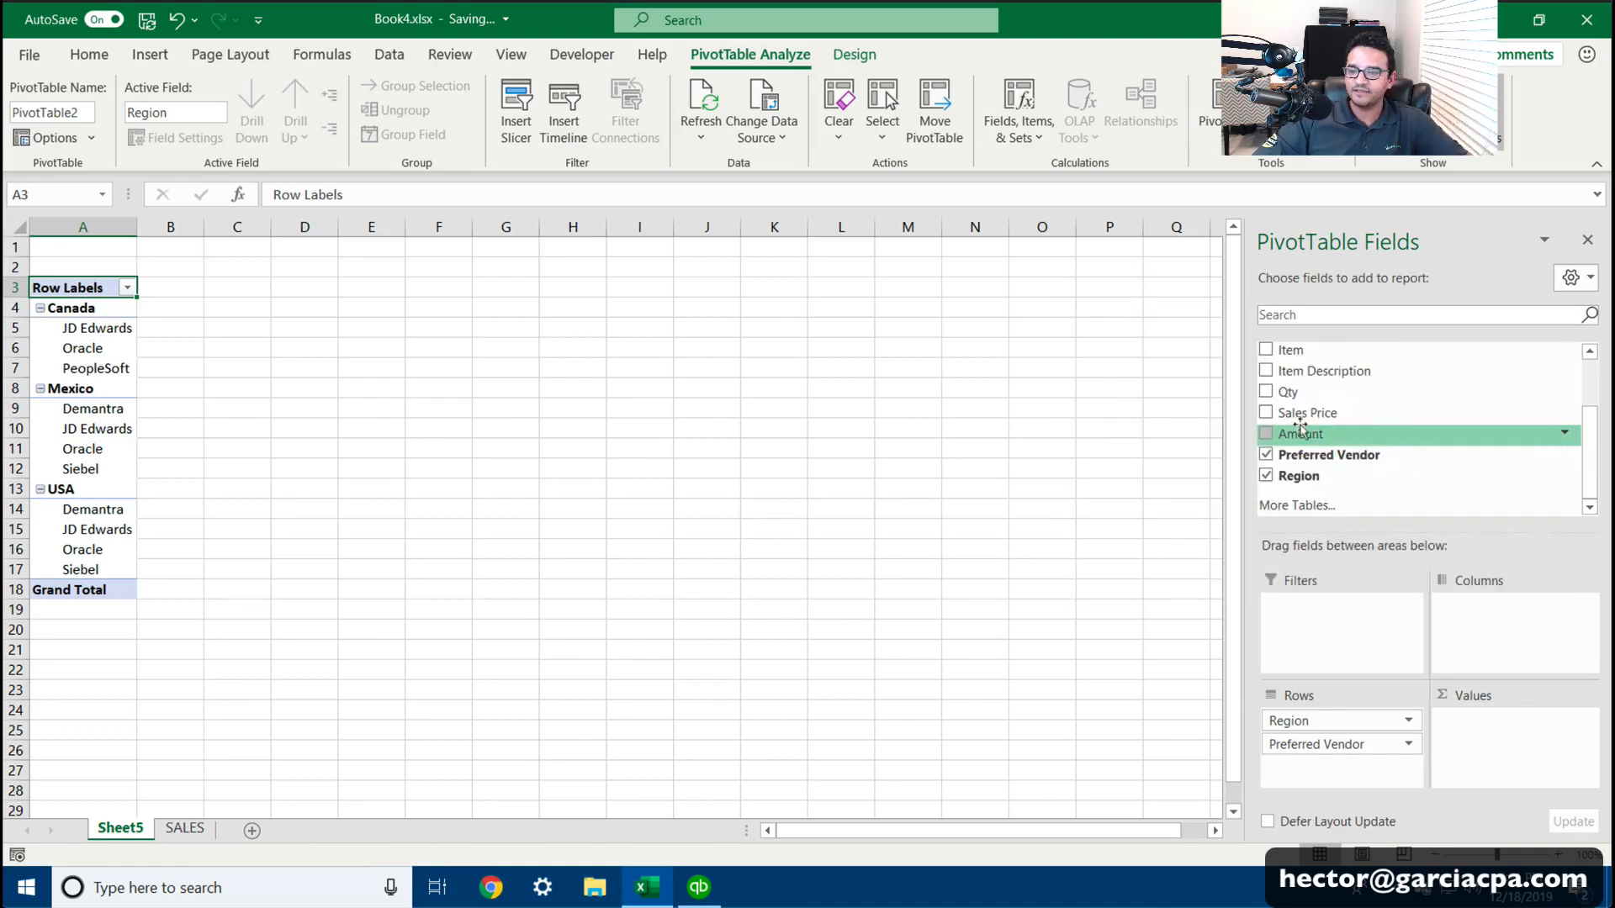
left_click_drag(1290, 424, 1487, 723)
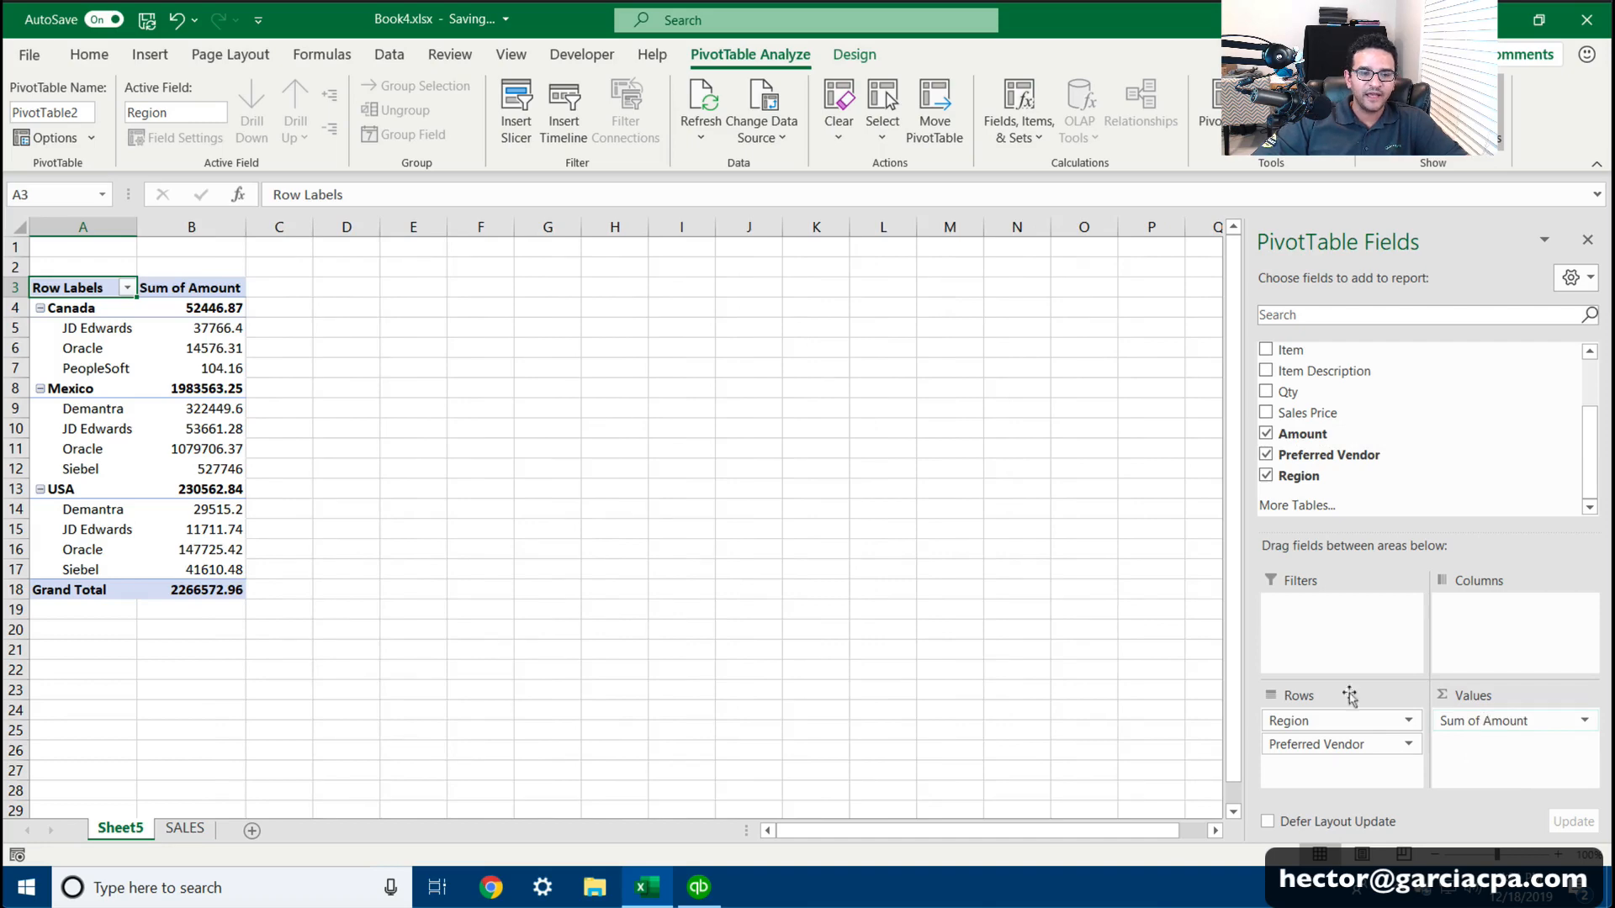
Step: Insert a blank line after each PivotTable item and turn grand totals off for rows and columns
left_click(855, 55)
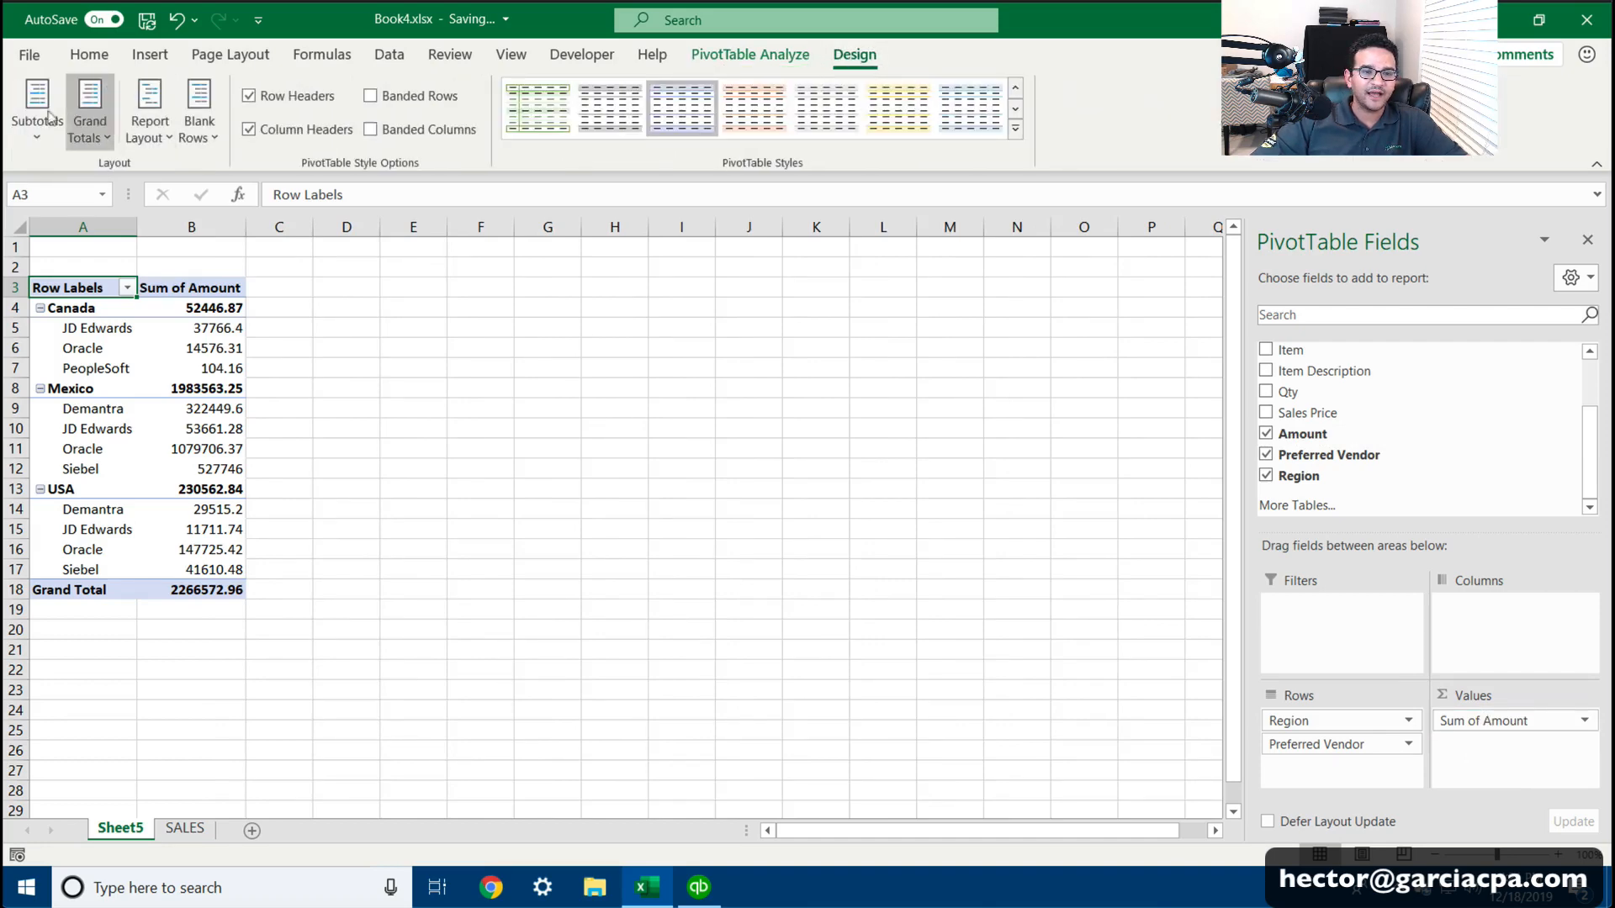
left_click(200, 135)
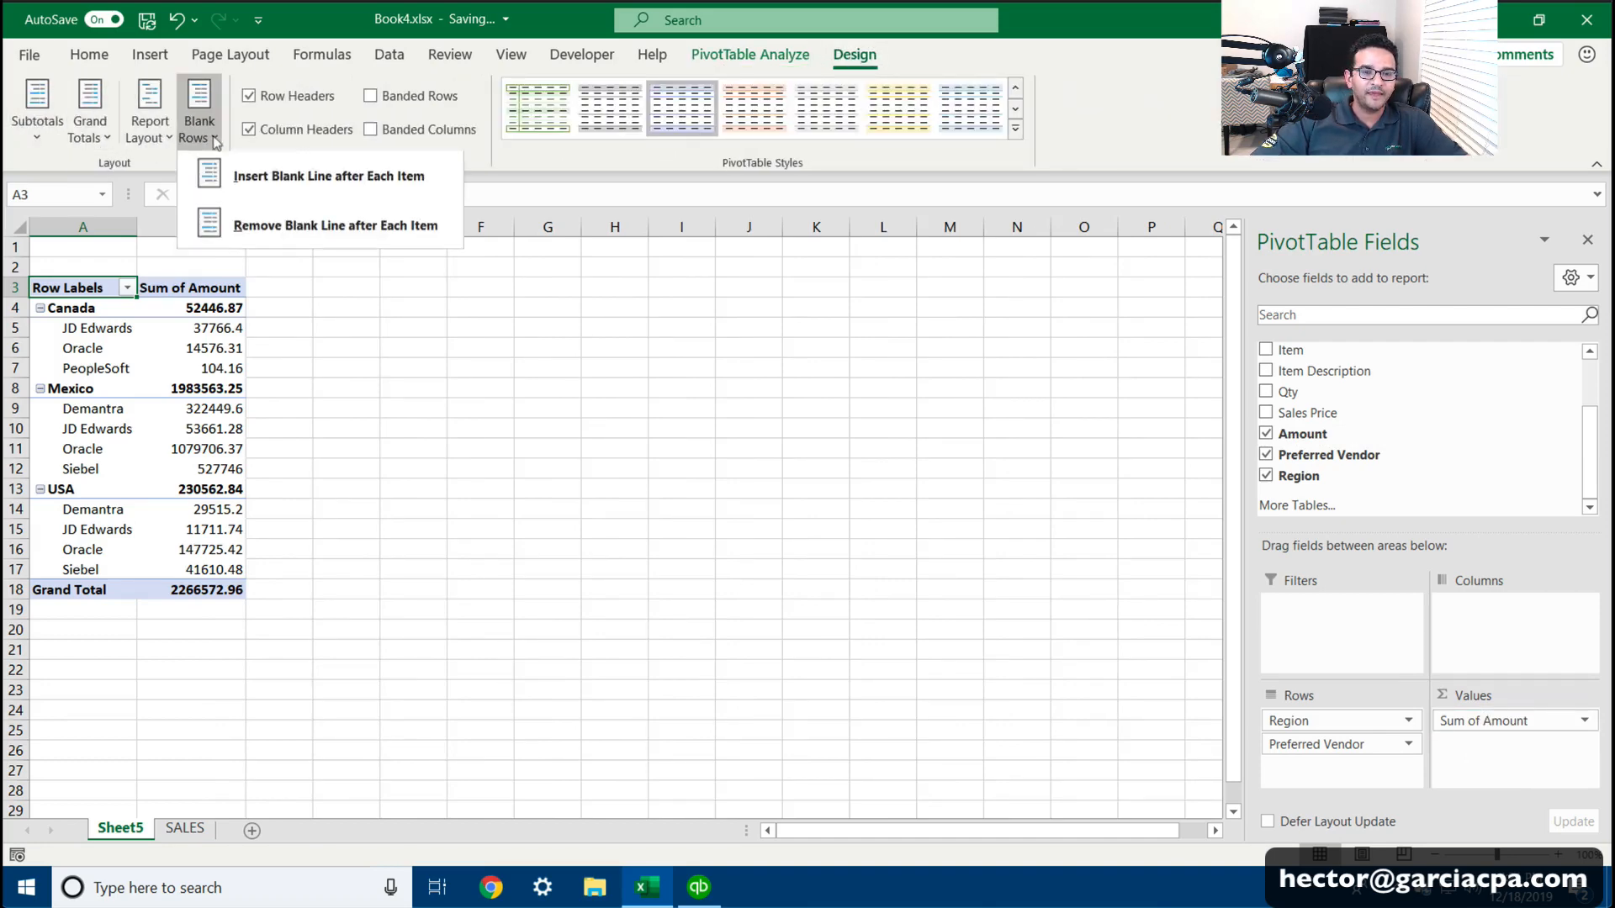
left_click(241, 180)
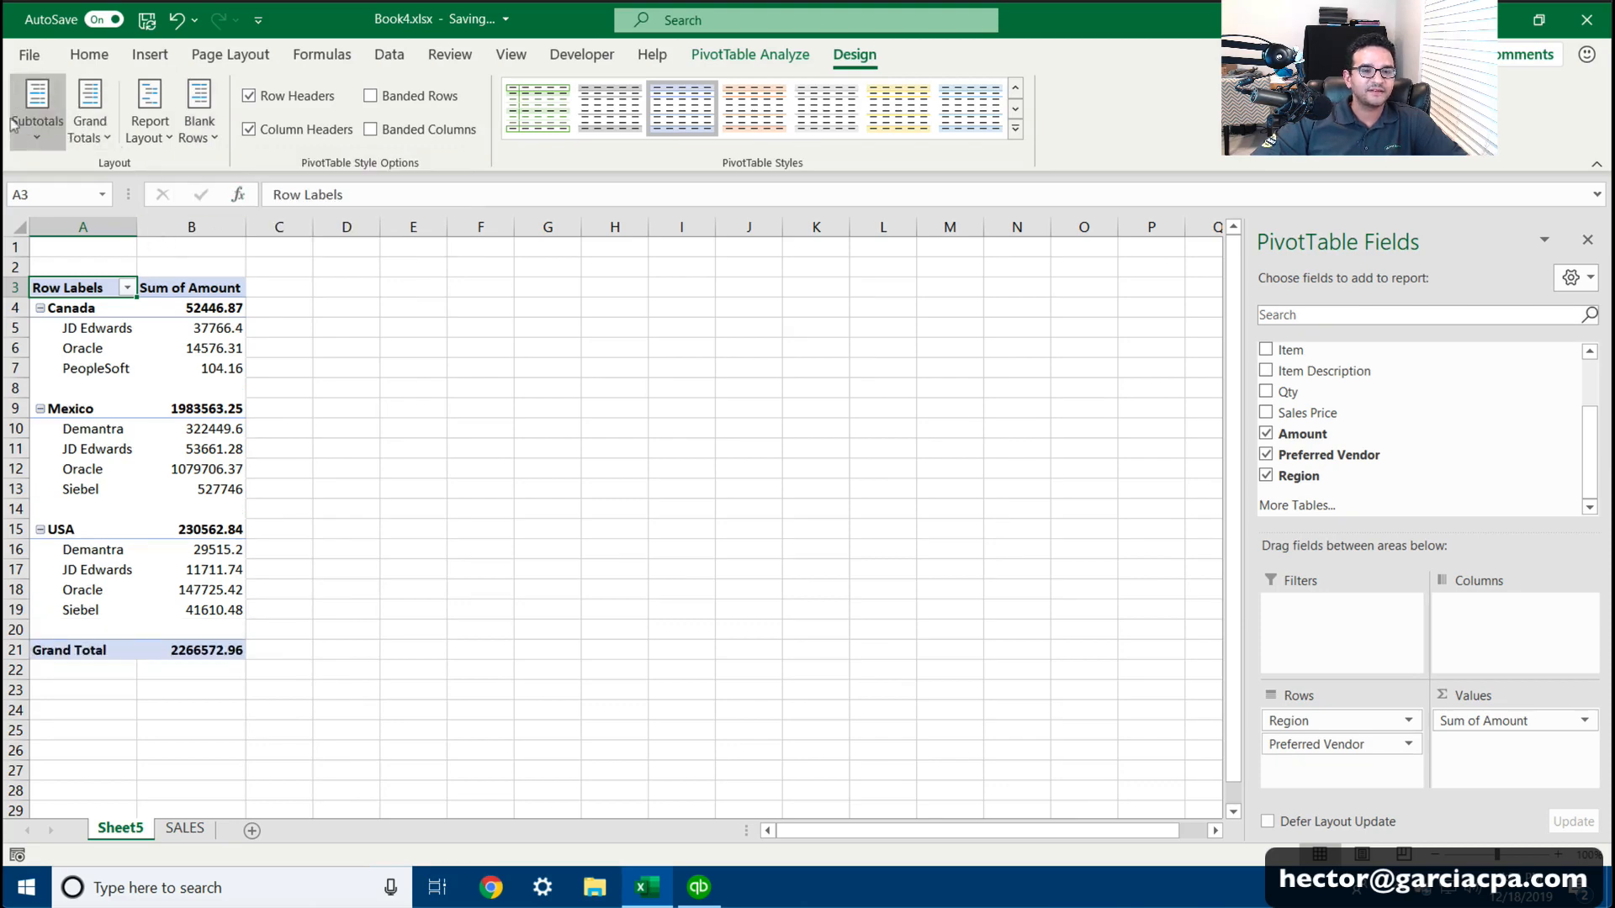
left_click(90, 118)
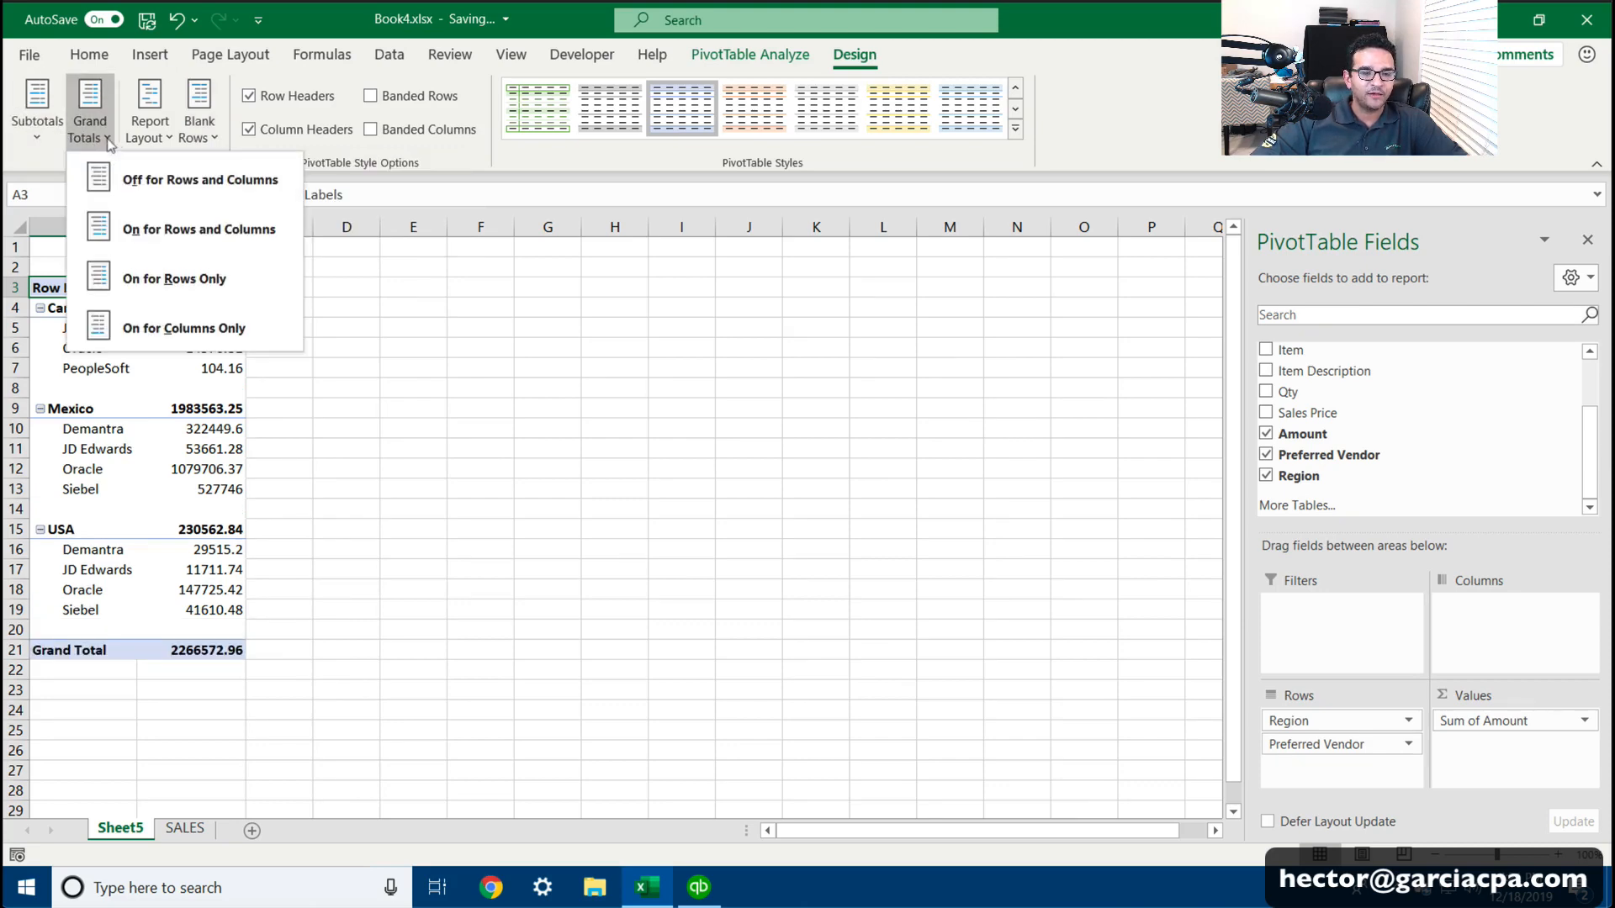
left_click(150, 190)
Step: Show all PivotTable subtotals at the bottom of each region group
left_click(46, 145)
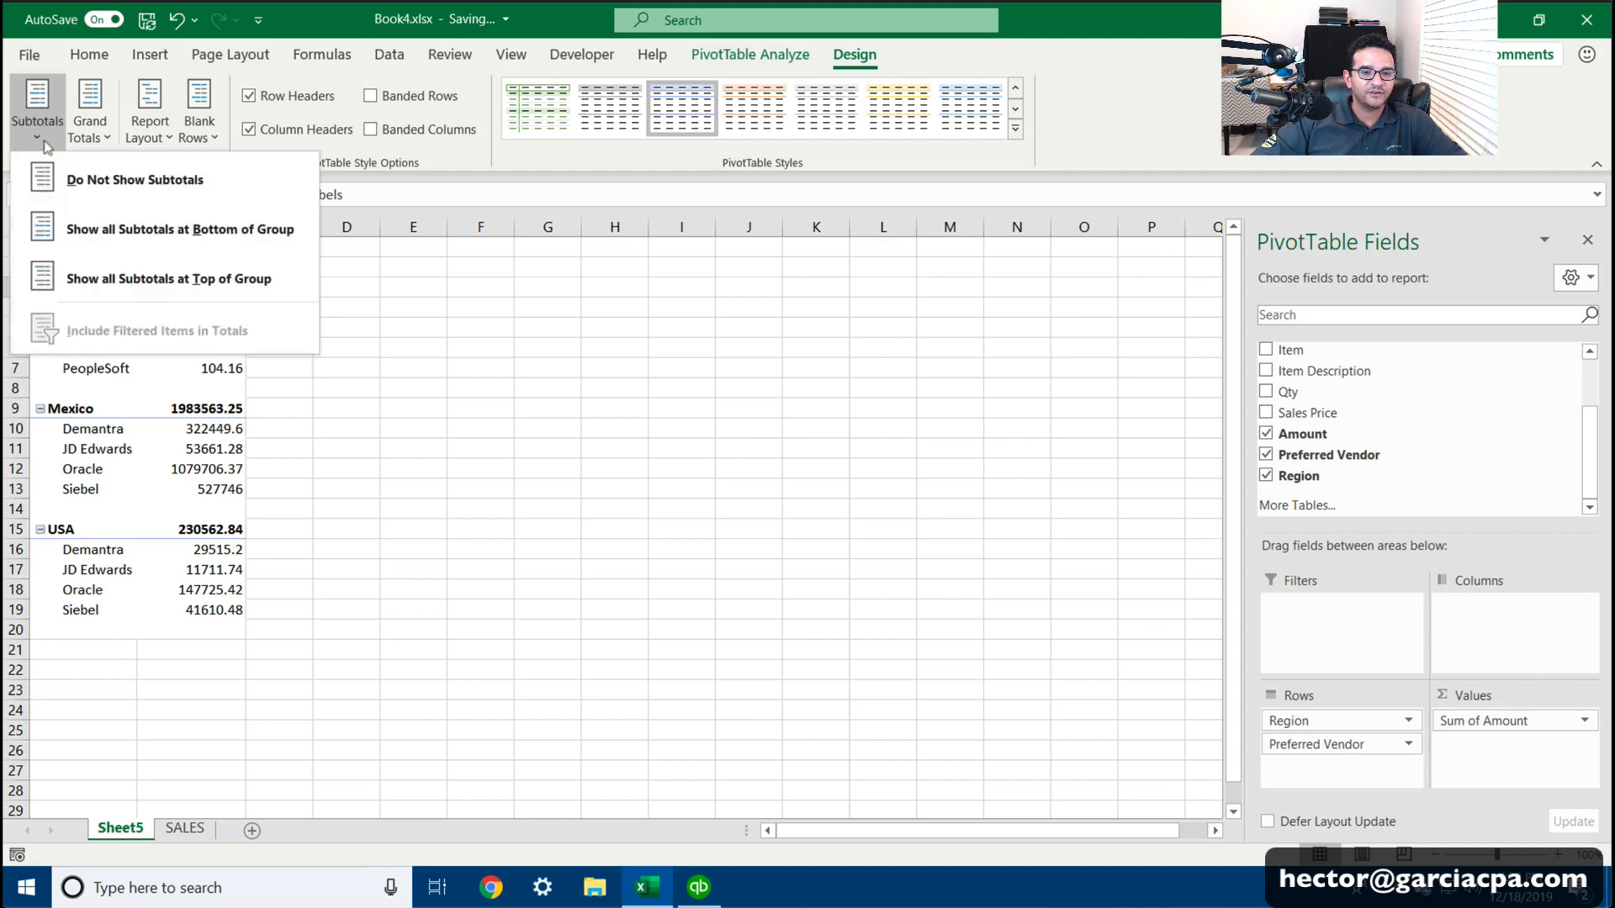
left_click(137, 279)
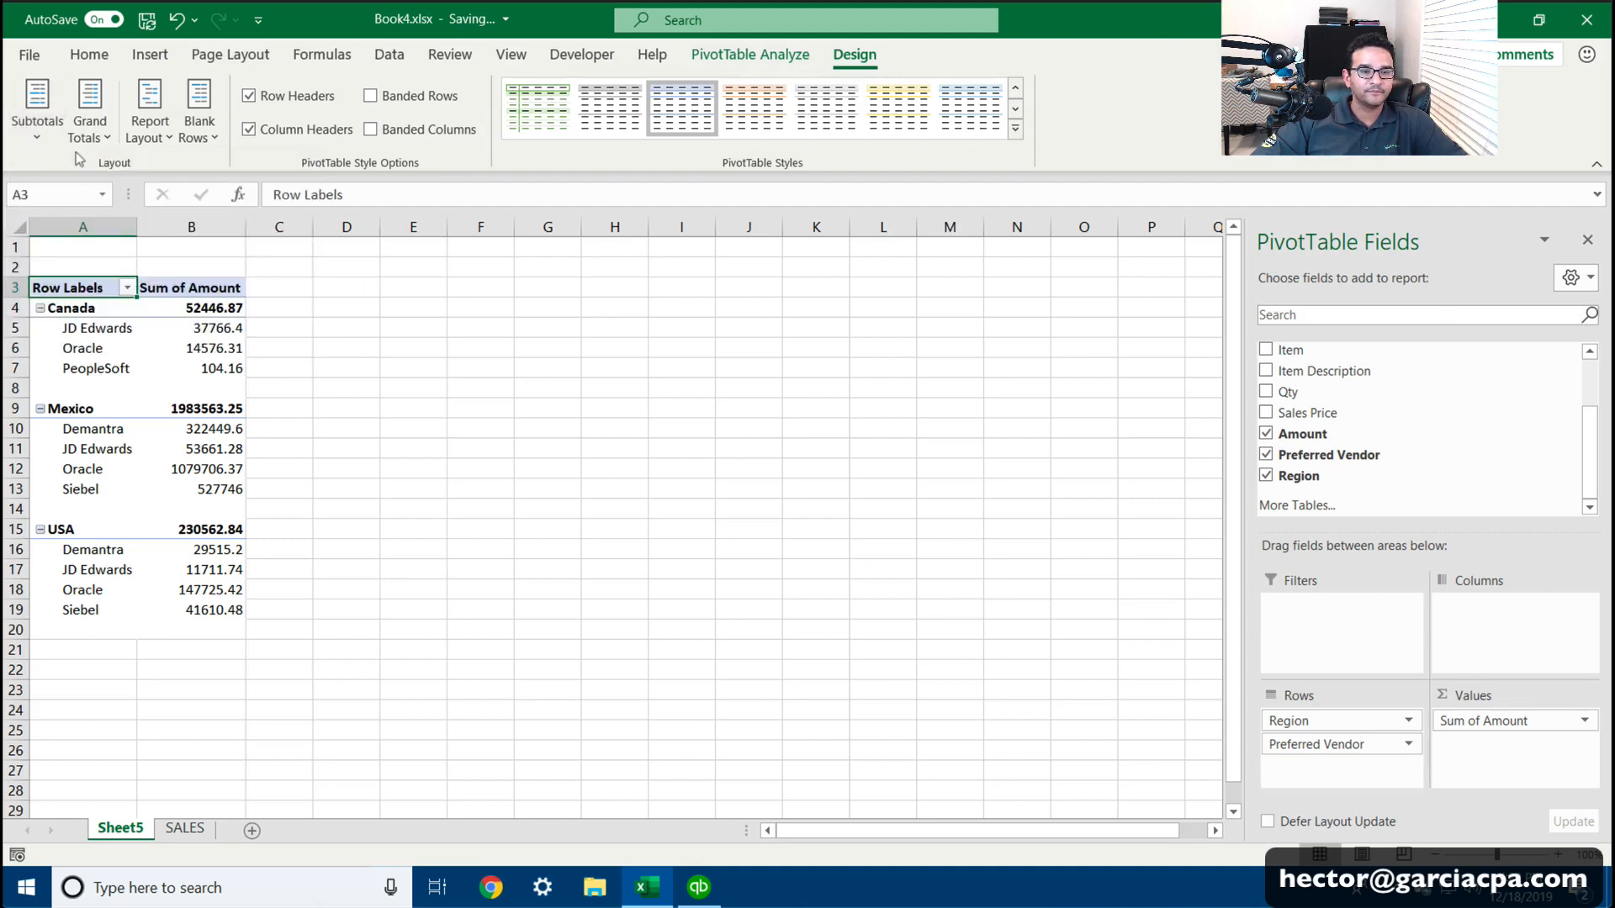
left_click(41, 141)
left_click(137, 275)
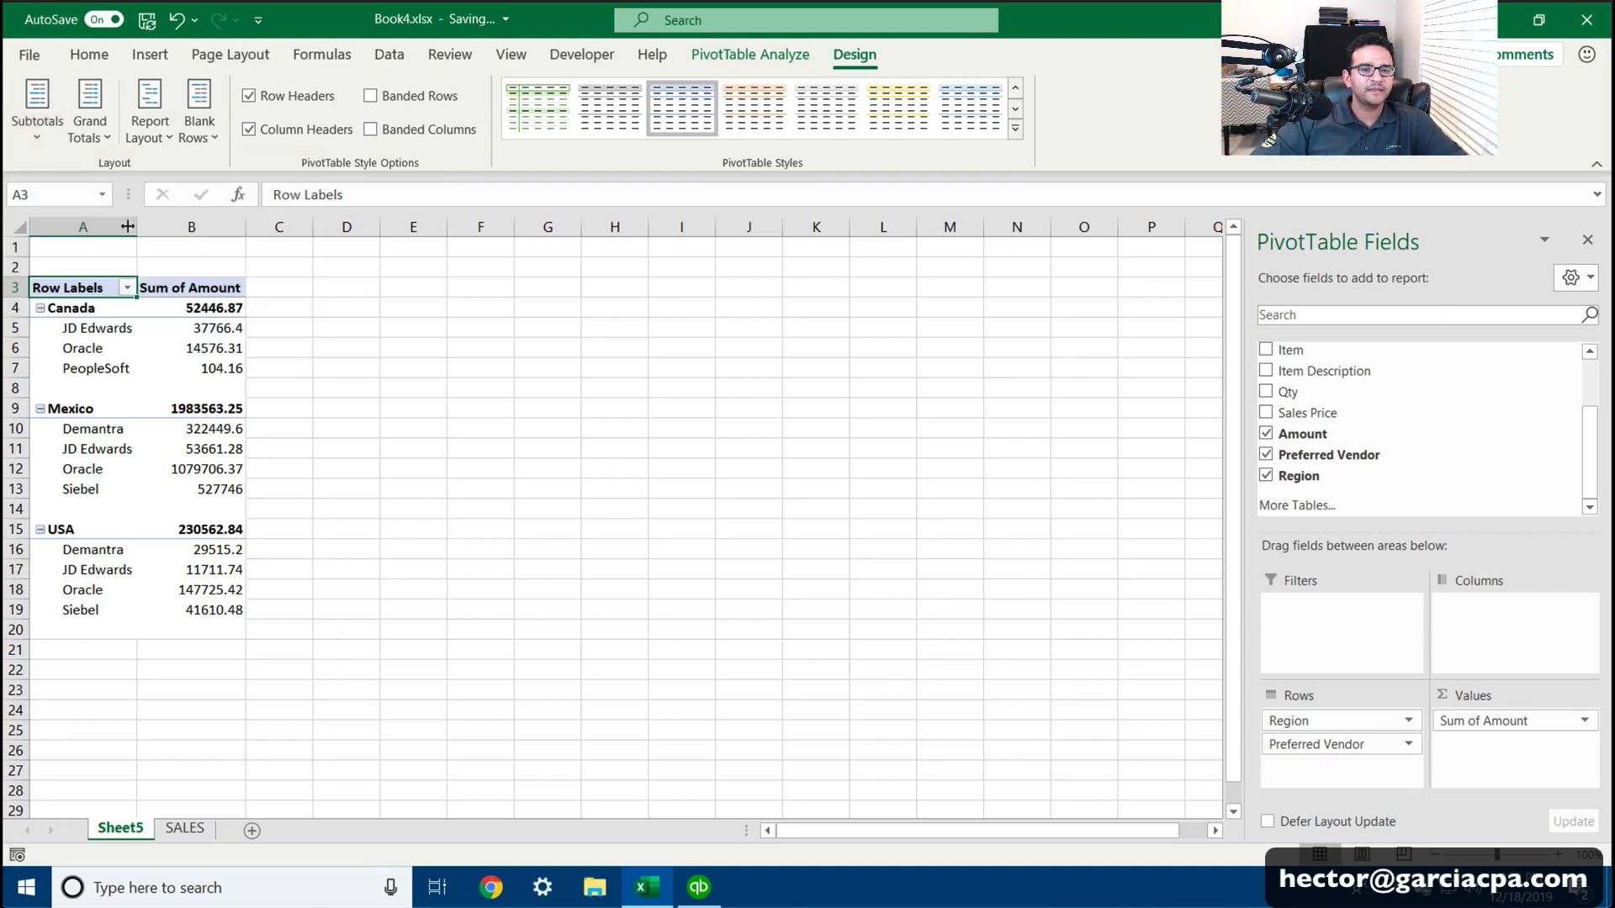
left_click(404, 528)
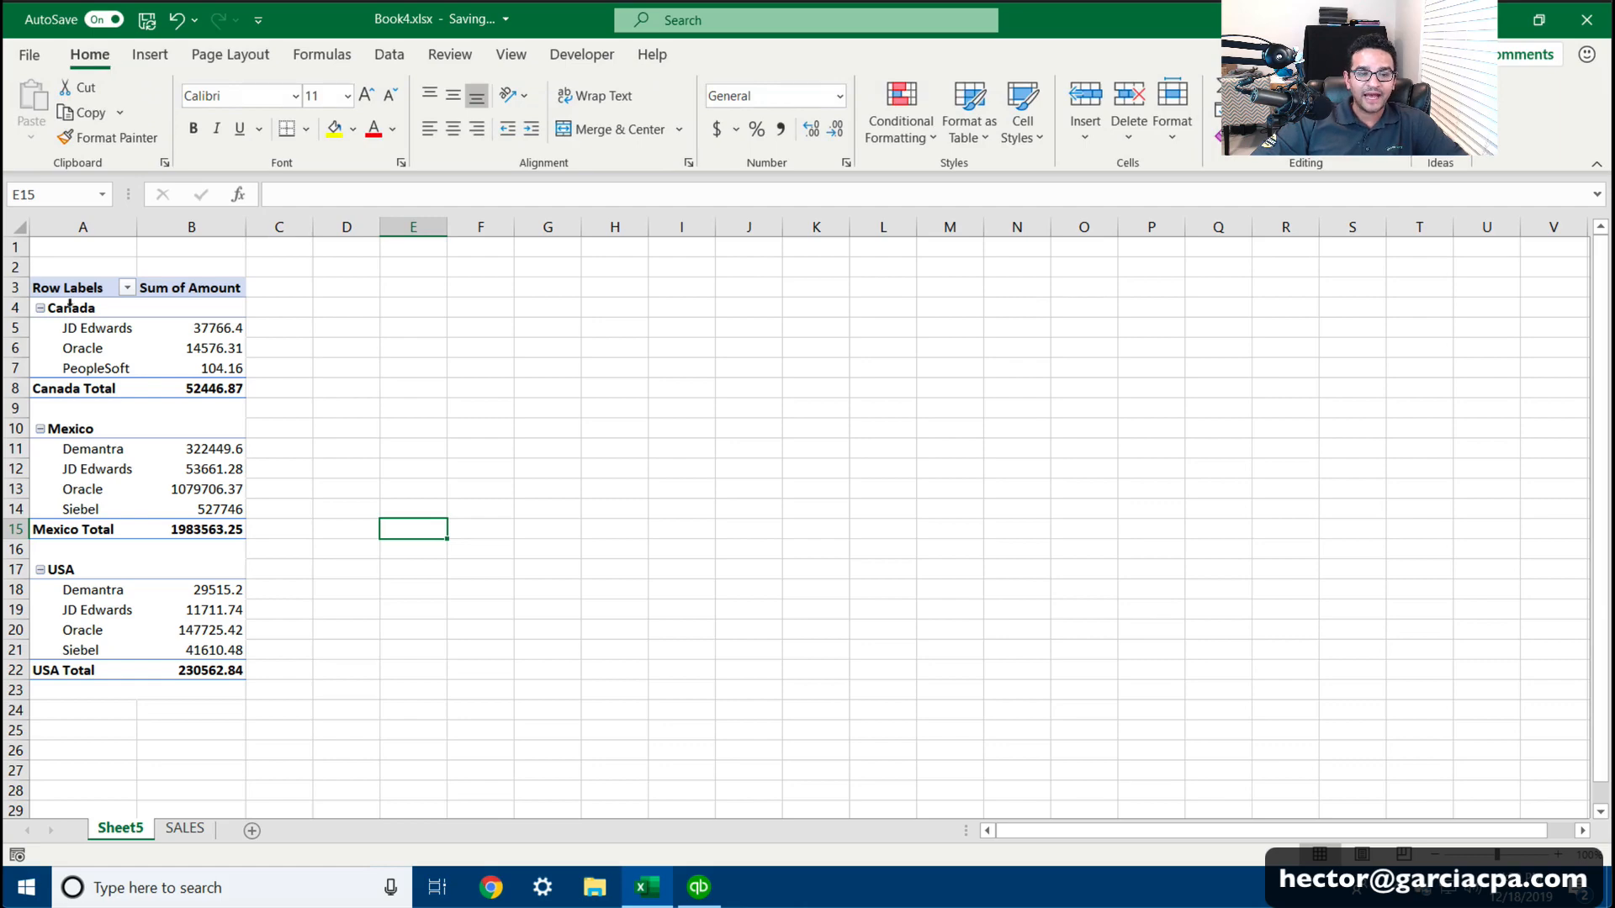
Step: Examine the vendor amounts and the group totals for Canada and Mexico
left_click_drag(193, 325, 204, 366)
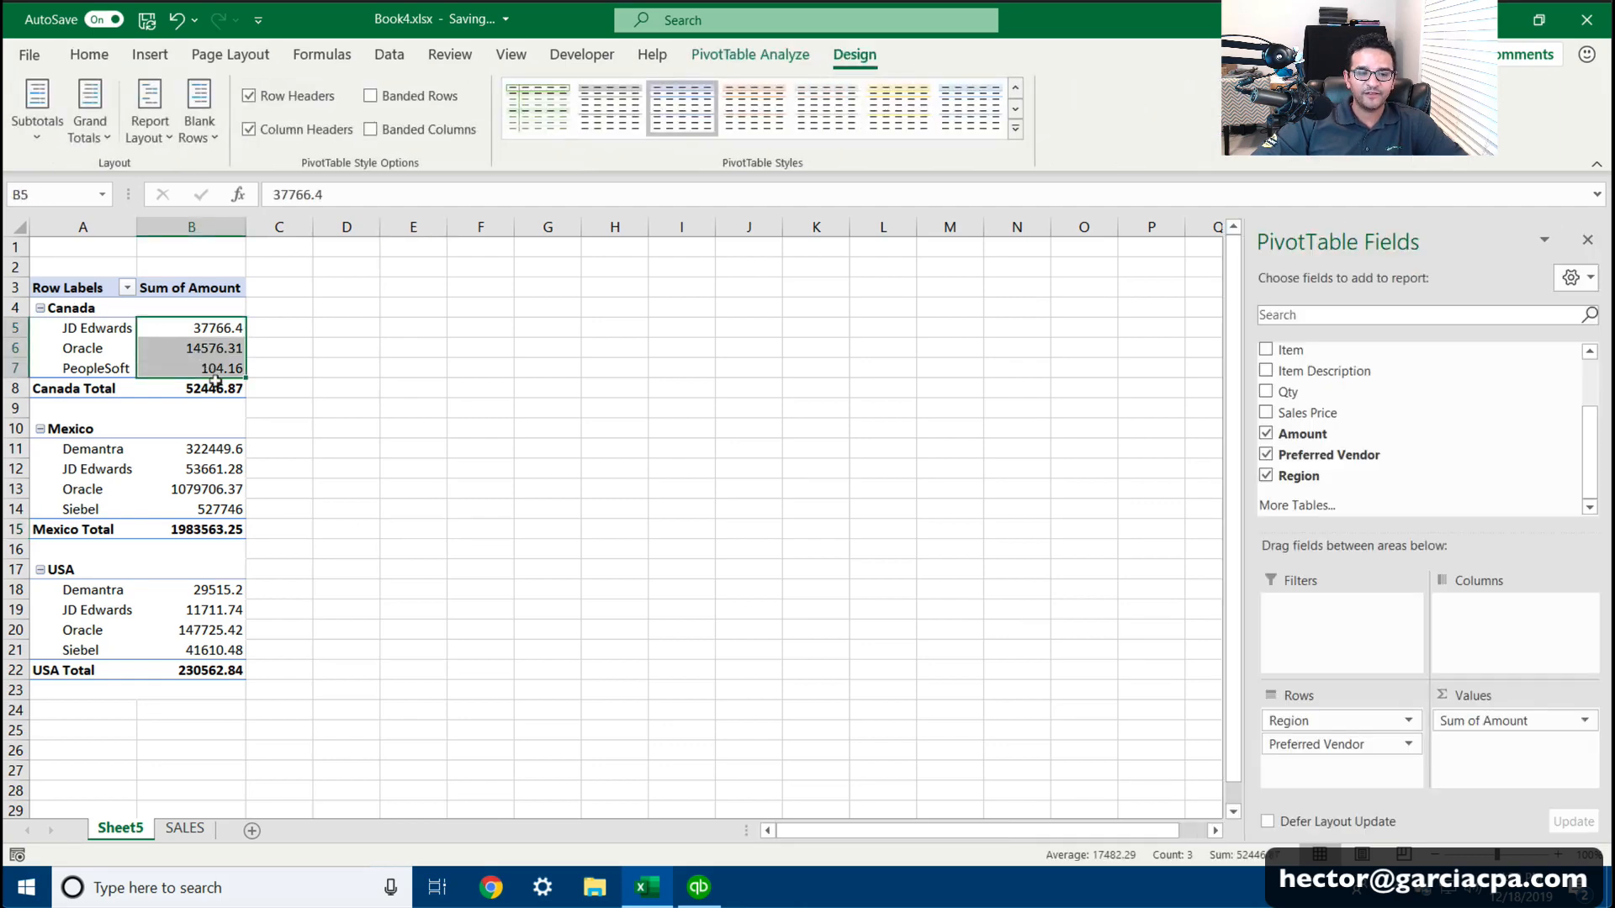
left_click(205, 388)
left_click(69, 427)
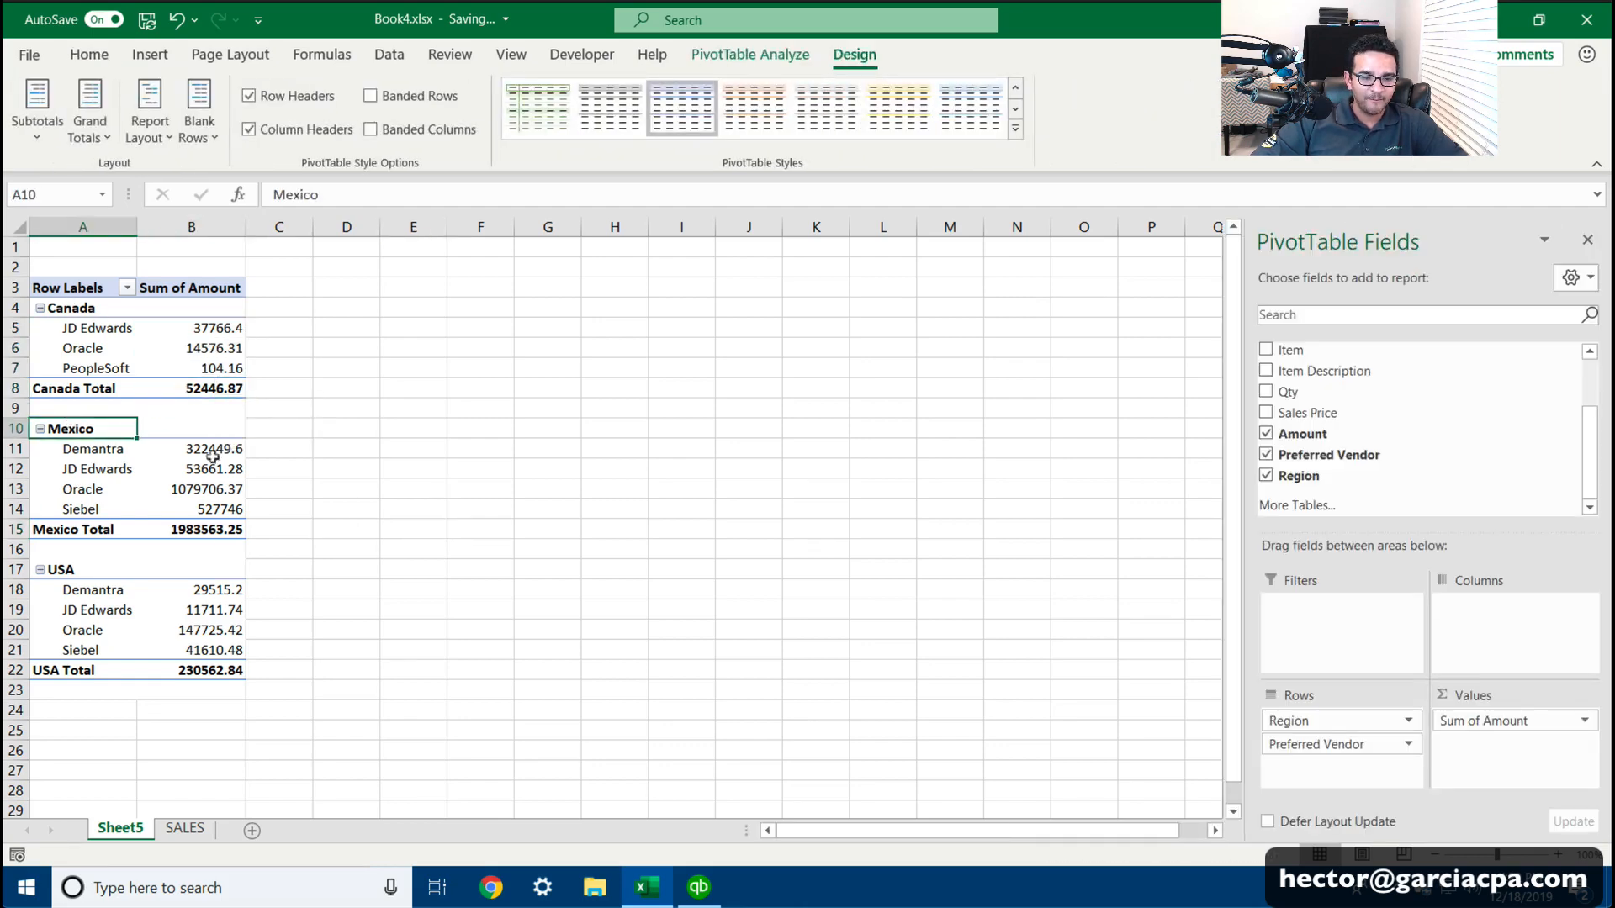
left_click_drag(210, 448, 210, 504)
left_click(207, 526)
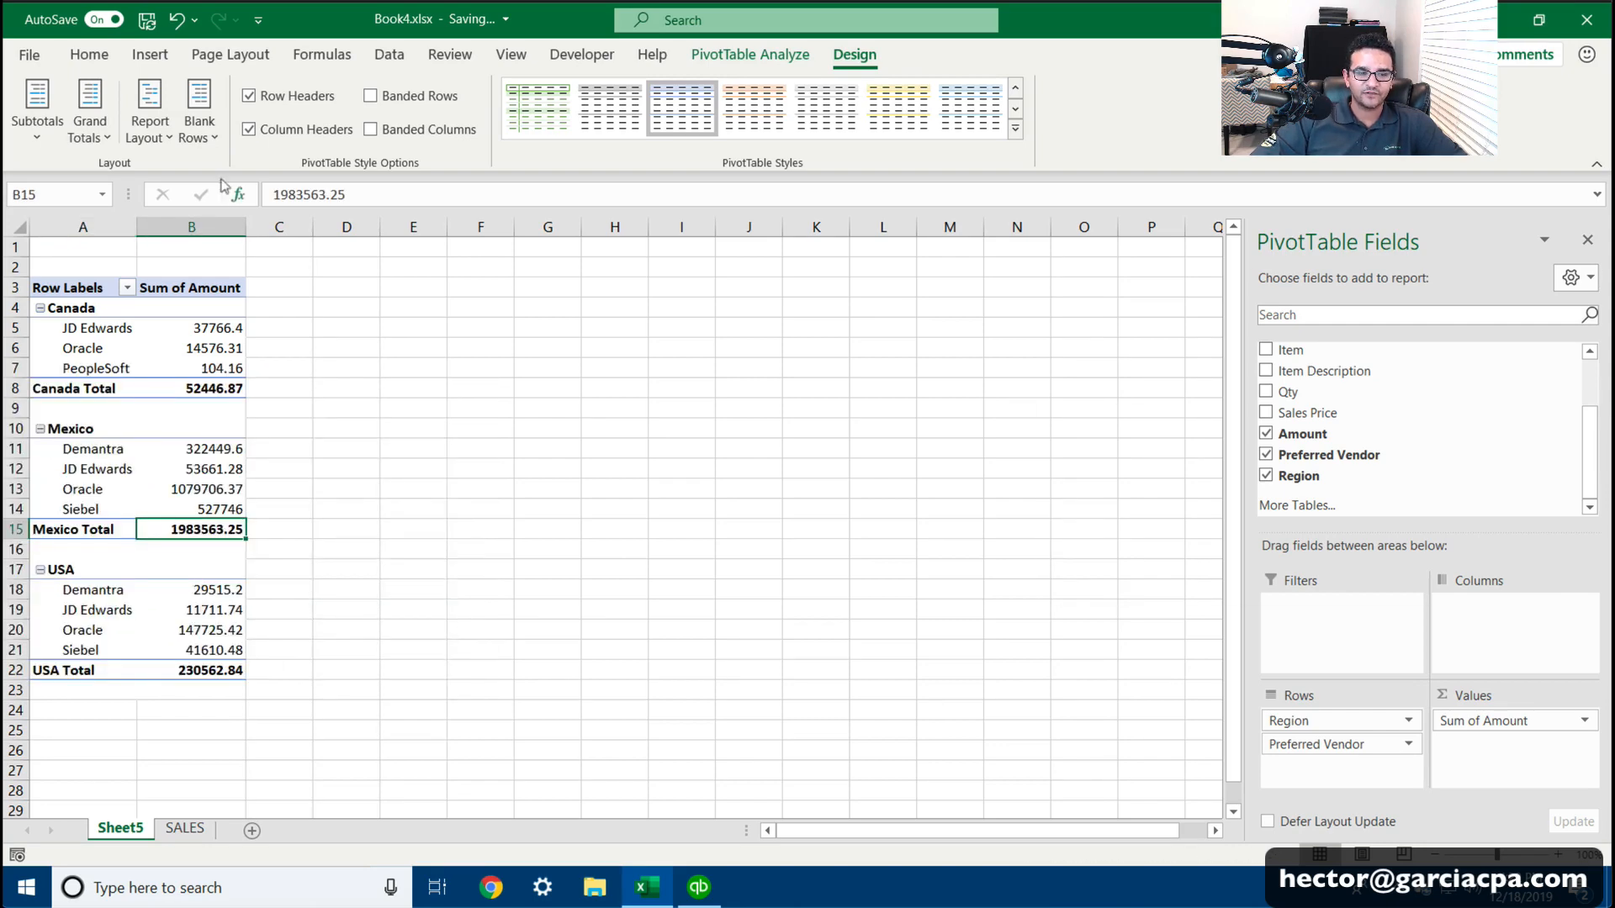
Step: Apply the dollar accounting number format to the Sum of Amount column and widen the column slightly
left_click(209, 225)
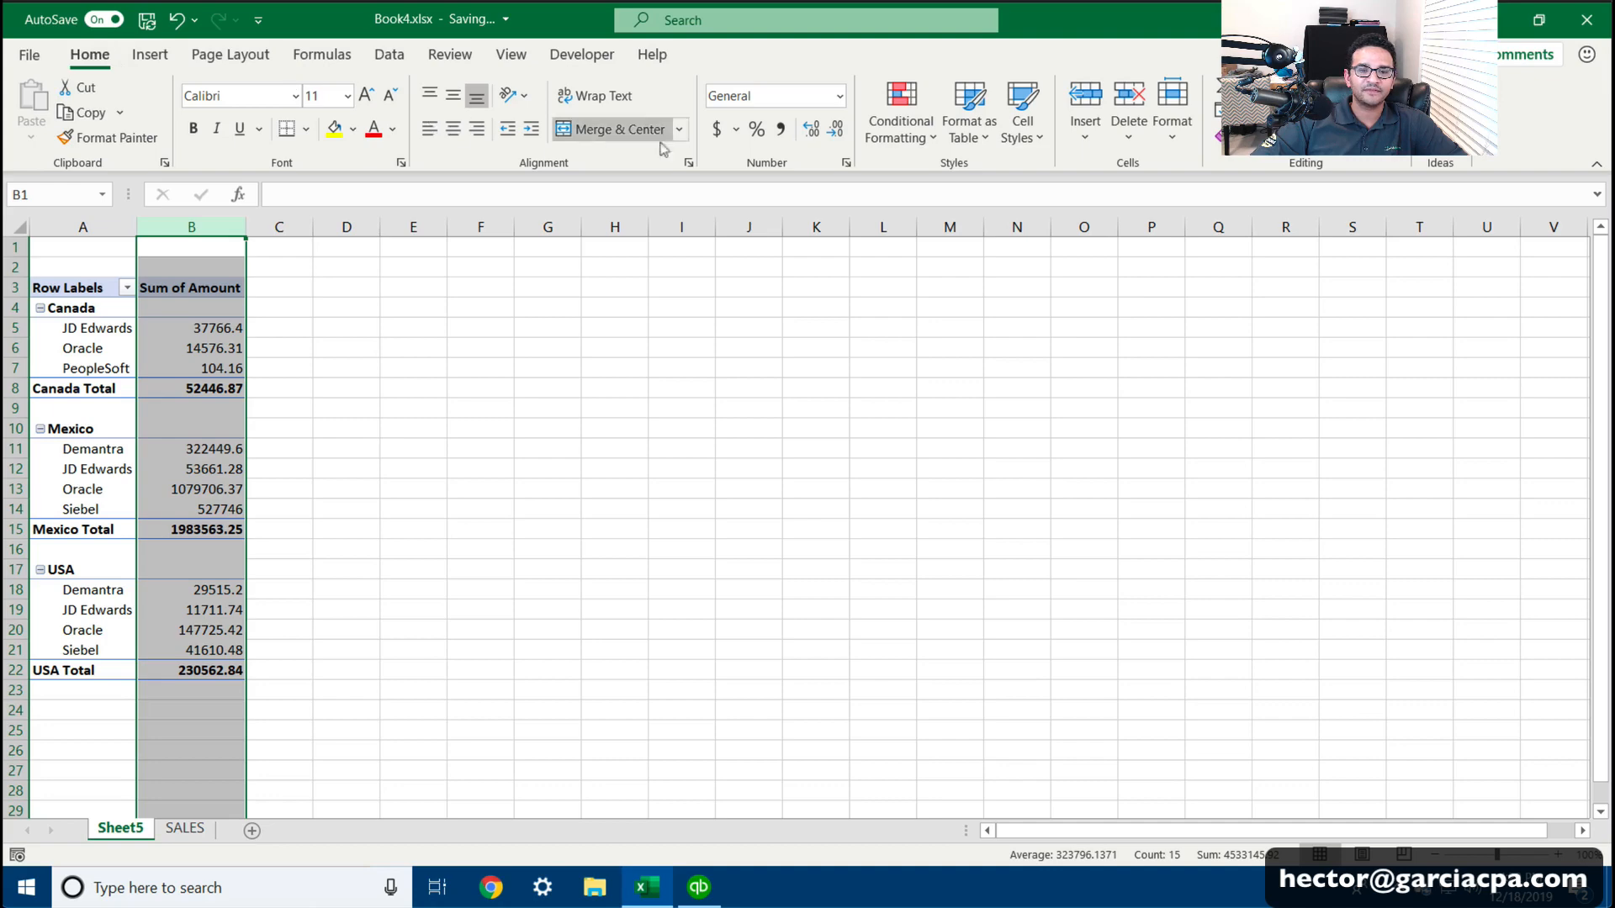
left_click(717, 129)
left_click(388, 387)
left_click_drag(253, 232, 266, 232)
left_click(345, 387)
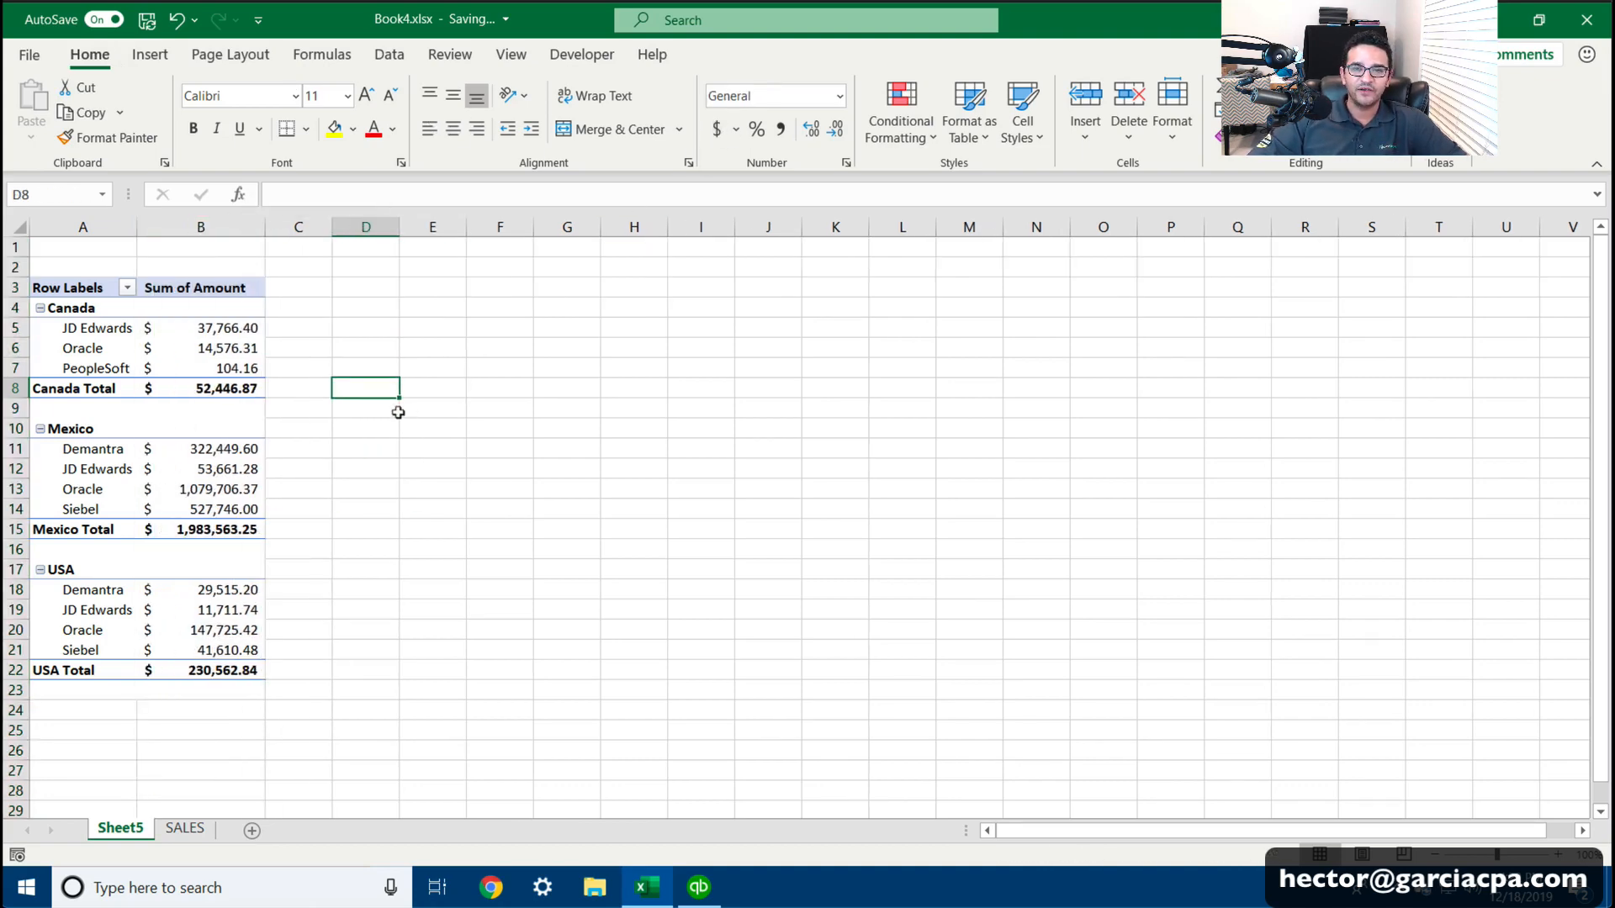